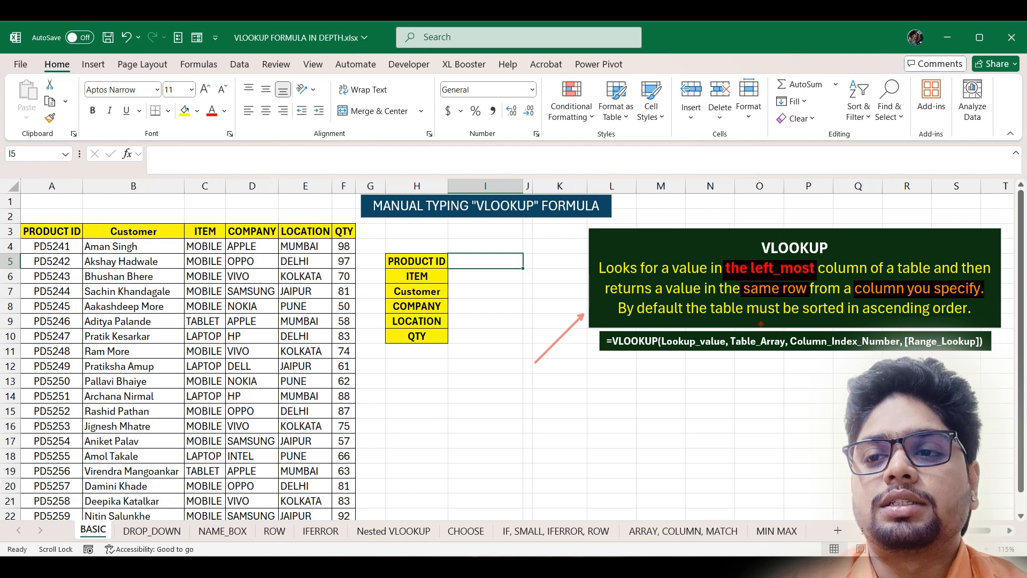
# - Mark the ascending-order note, lookup cells, product table and VLOOKUP syntax, then clear the marks
pyautogui.moveTo(862, 303); pyautogui.dragTo(974, 316)
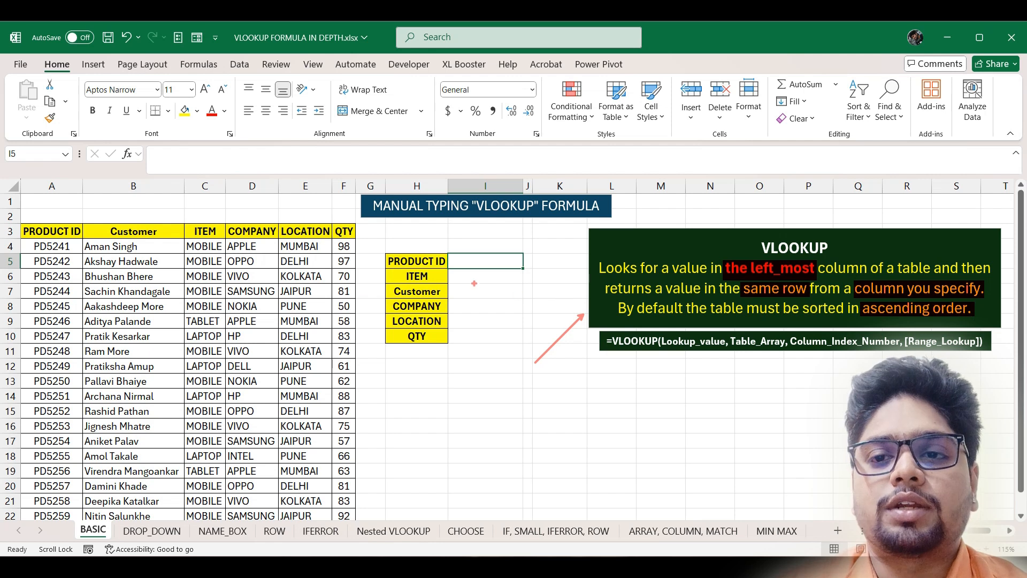
pyautogui.moveTo(451, 272); pyautogui.dragTo(523, 285)
pyautogui.moveTo(450, 255); pyautogui.dragTo(524, 267)
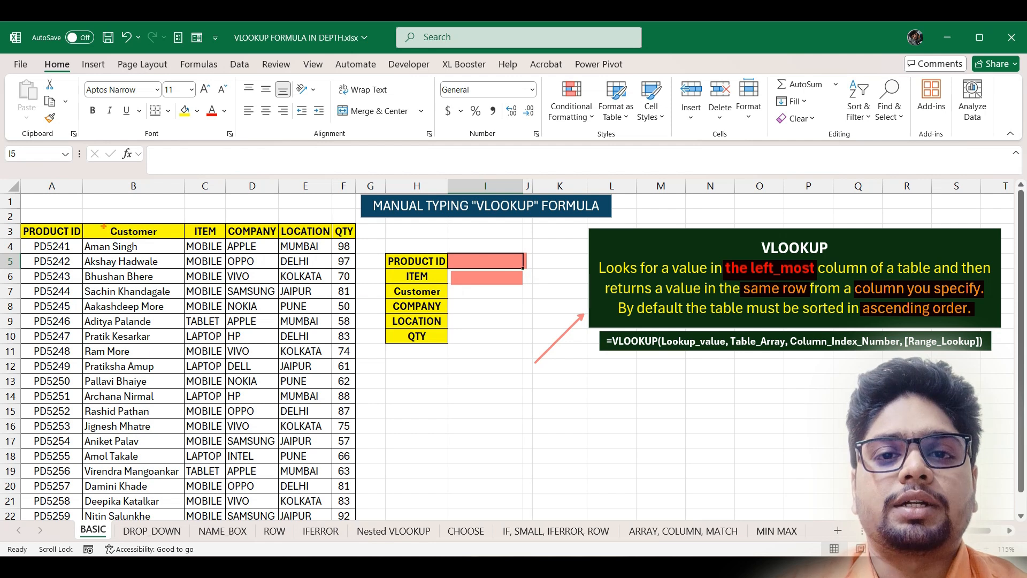
pyautogui.moveTo(59, 219); pyautogui.dragTo(92, 203)
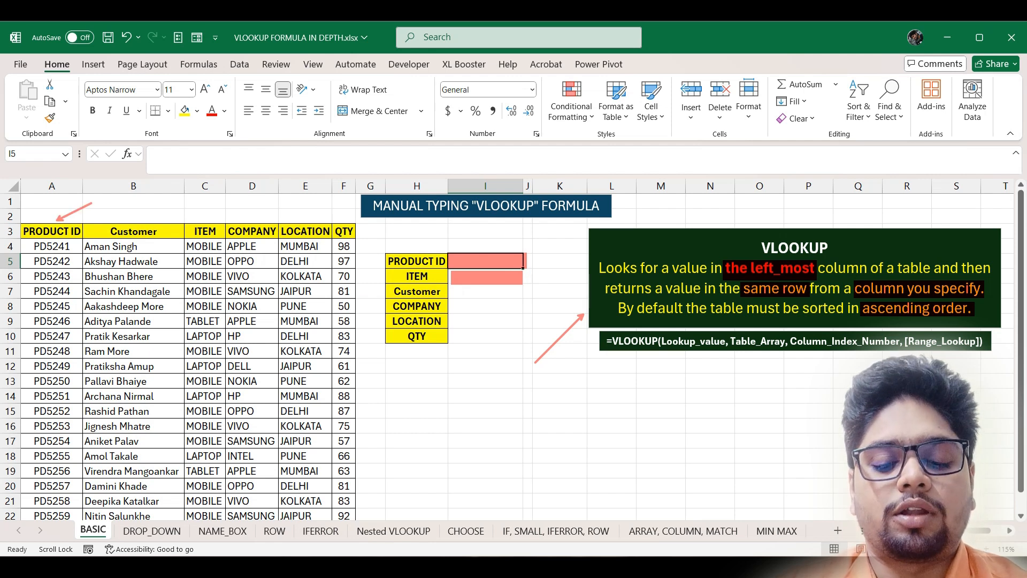
pyautogui.moveTo(21, 225)
pyautogui.mouseDown()
pyautogui.moveTo(309, 447)
pyautogui.moveTo(355, 520)
pyautogui.mouseUp()
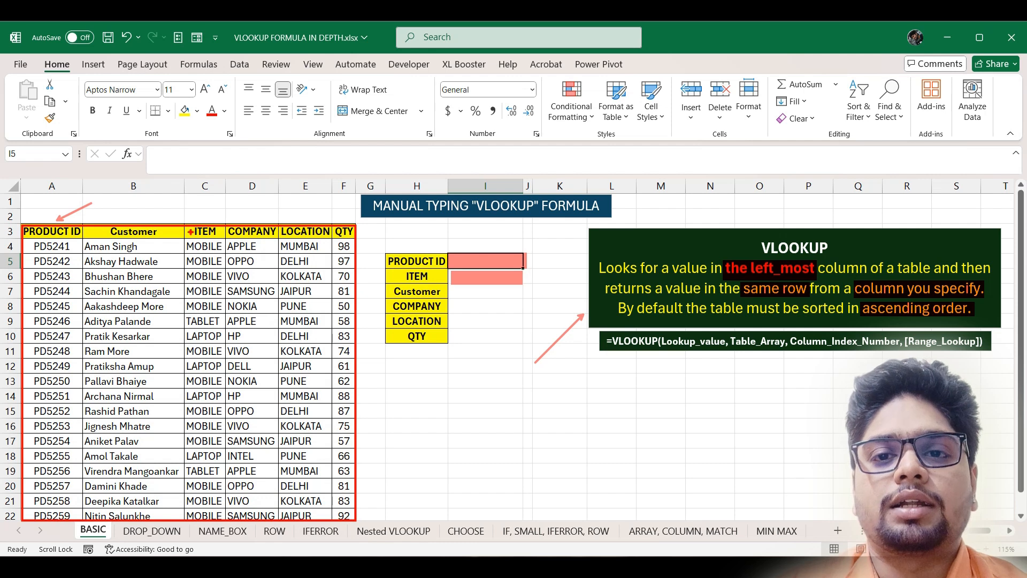
pyautogui.moveTo(200, 217); pyautogui.dragTo(212, 203)
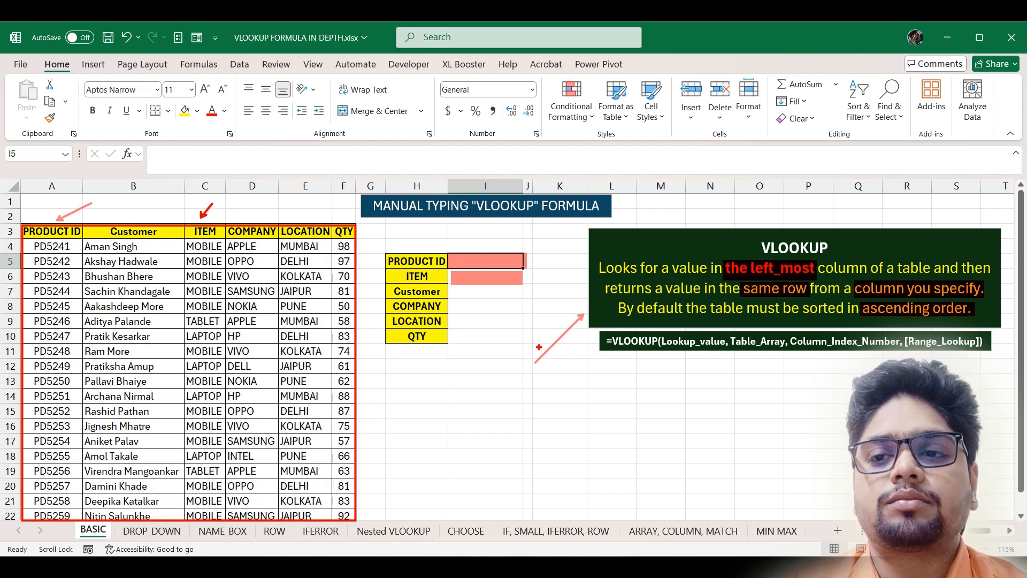
pyautogui.moveTo(592, 325)
pyautogui.mouseDown()
pyautogui.moveTo(670, 358)
pyautogui.moveTo(998, 363)
pyautogui.mouseUp()
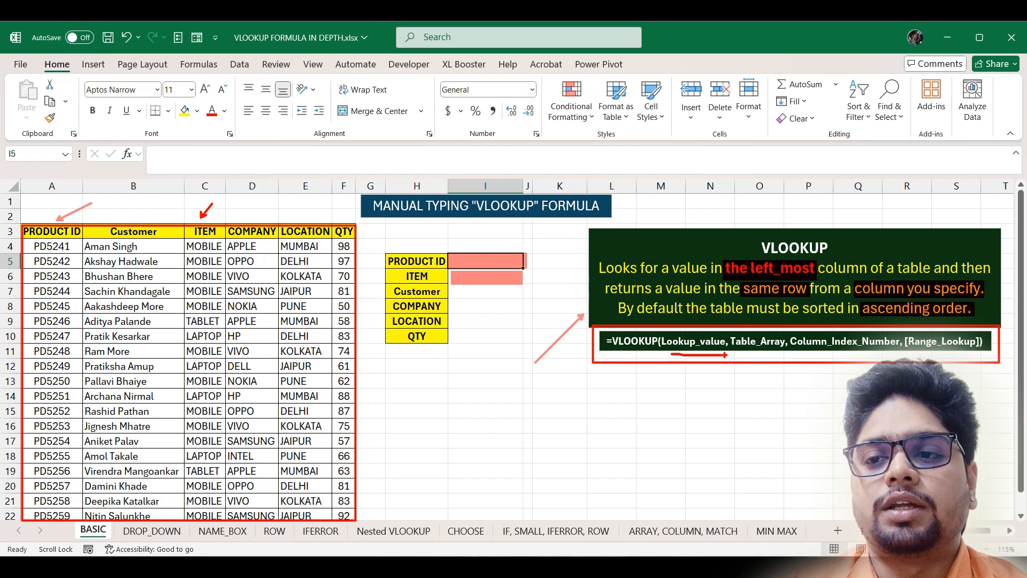
pyautogui.moveTo(740, 353); pyautogui.dragTo(814, 352)
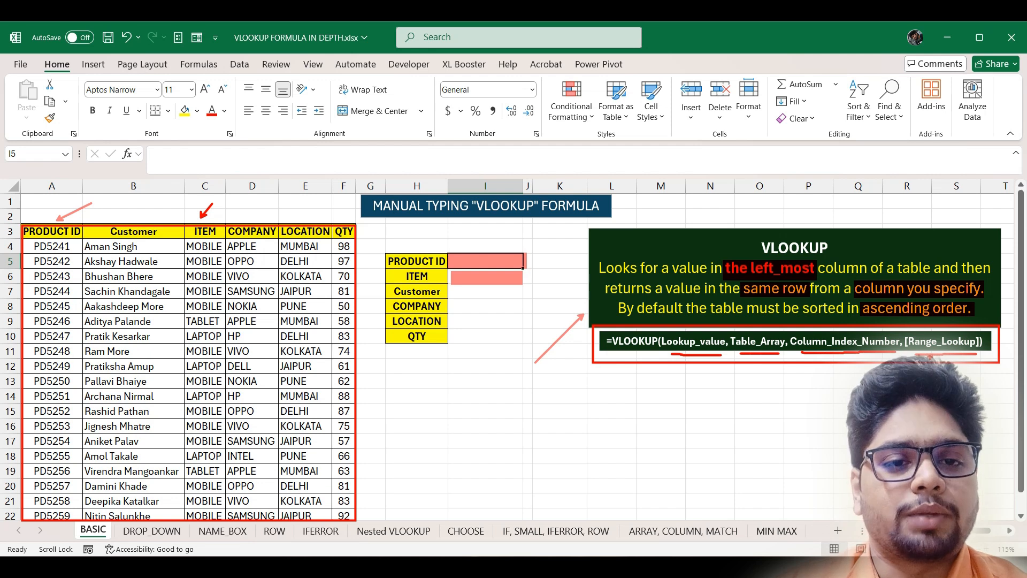
pyautogui.press('Escape')
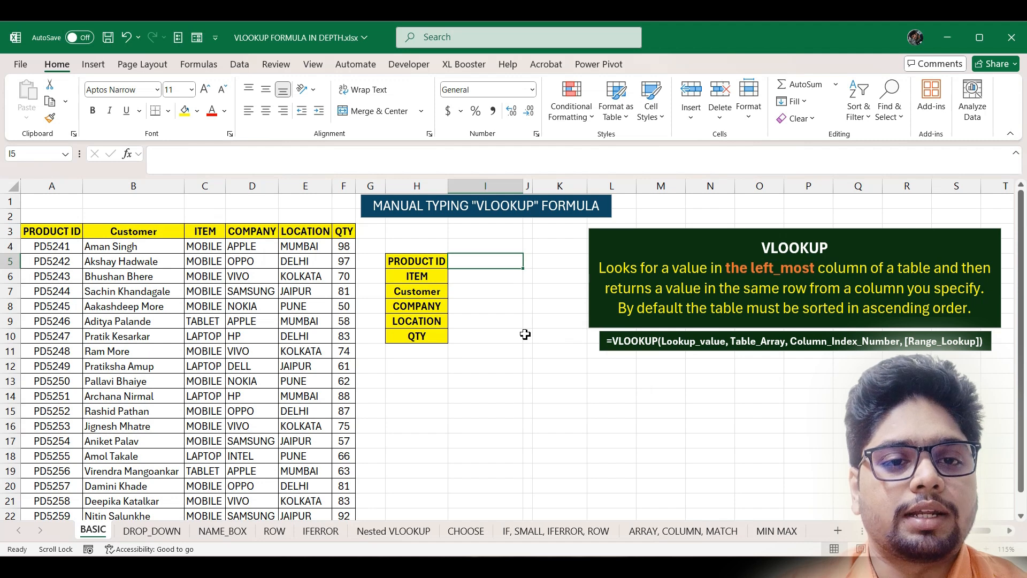
# - Number the table's columns 1 to 6 in A2:F2 above the headers
pyautogui.click(39, 214)
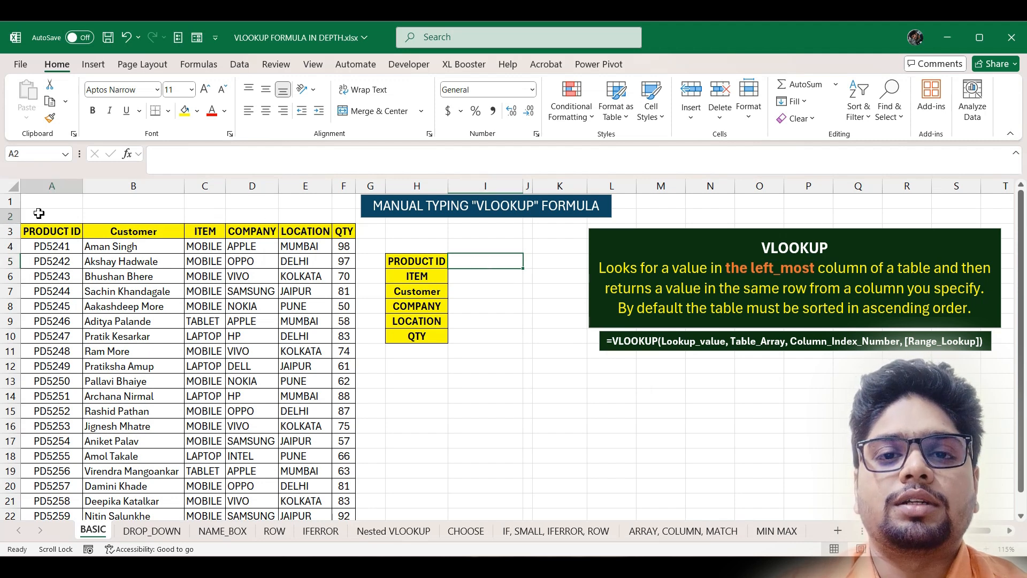
pyautogui.write('1')
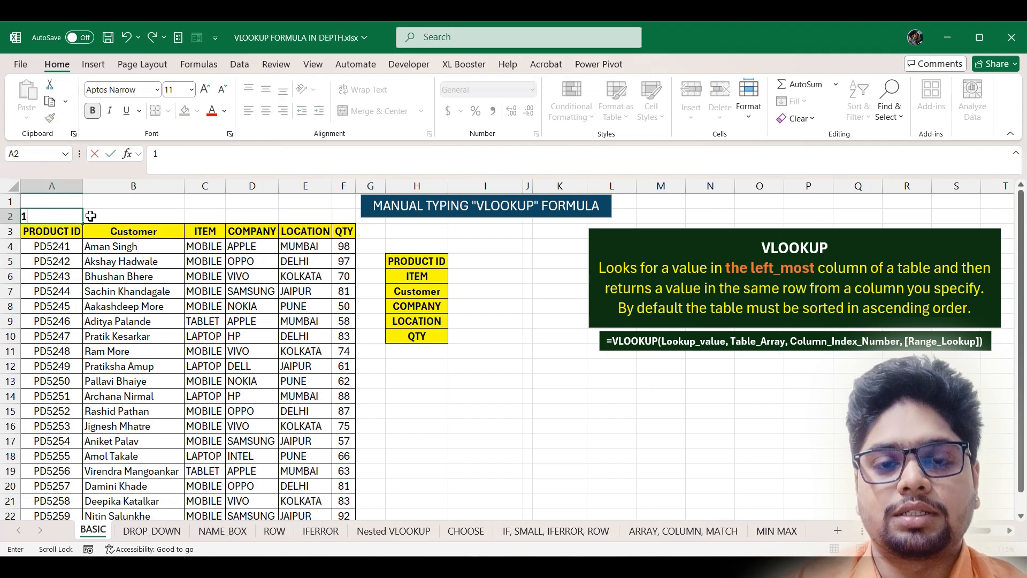
pyautogui.press('Tab')
pyautogui.write('2')
pyautogui.press('Tab')
pyautogui.write('3')
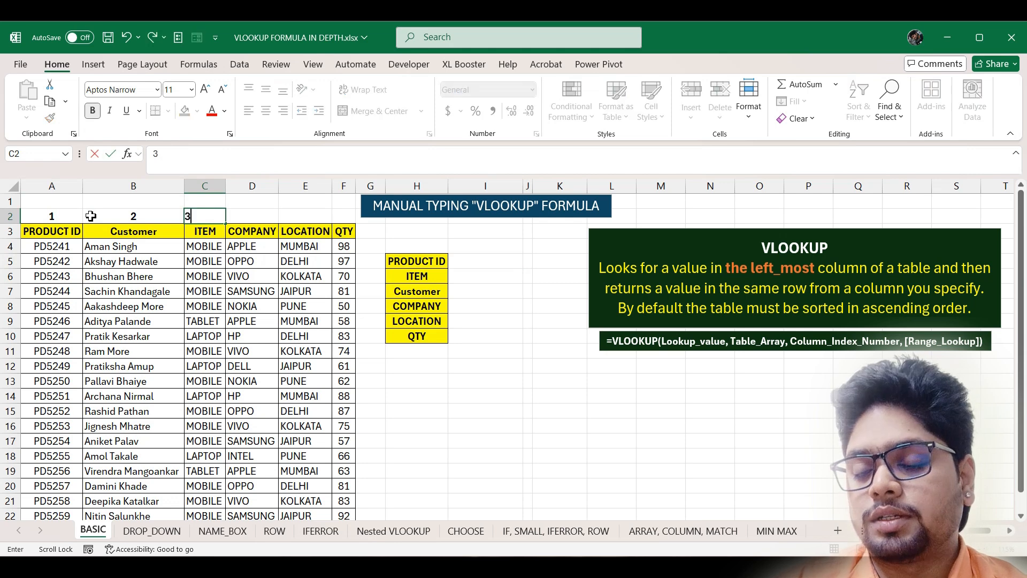
pyautogui.press('Tab')
pyautogui.write('4')
pyautogui.press('Tab')
pyautogui.write('5')
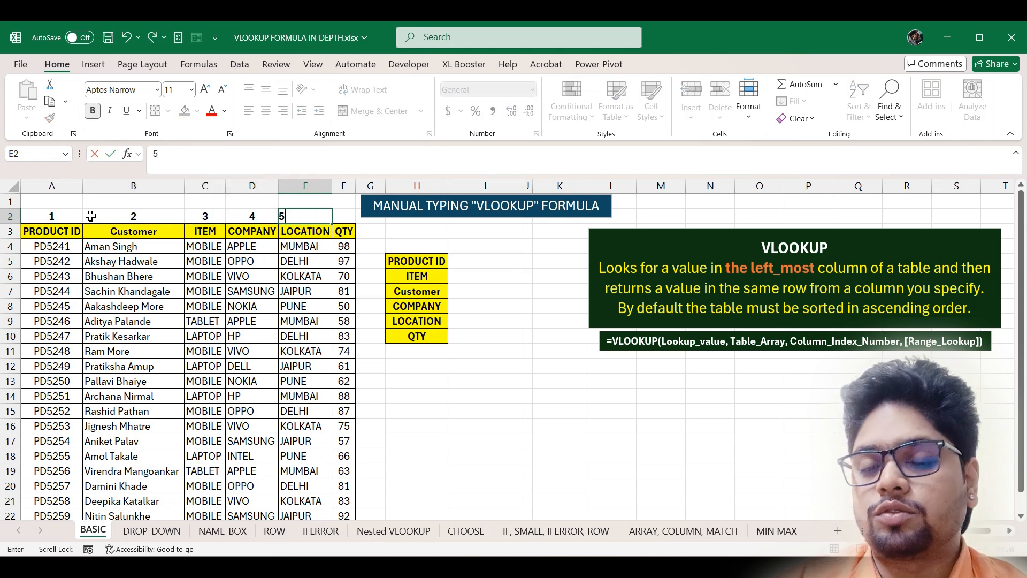
pyautogui.press('Tab')
pyautogui.write('6')
pyautogui.press('Tab')
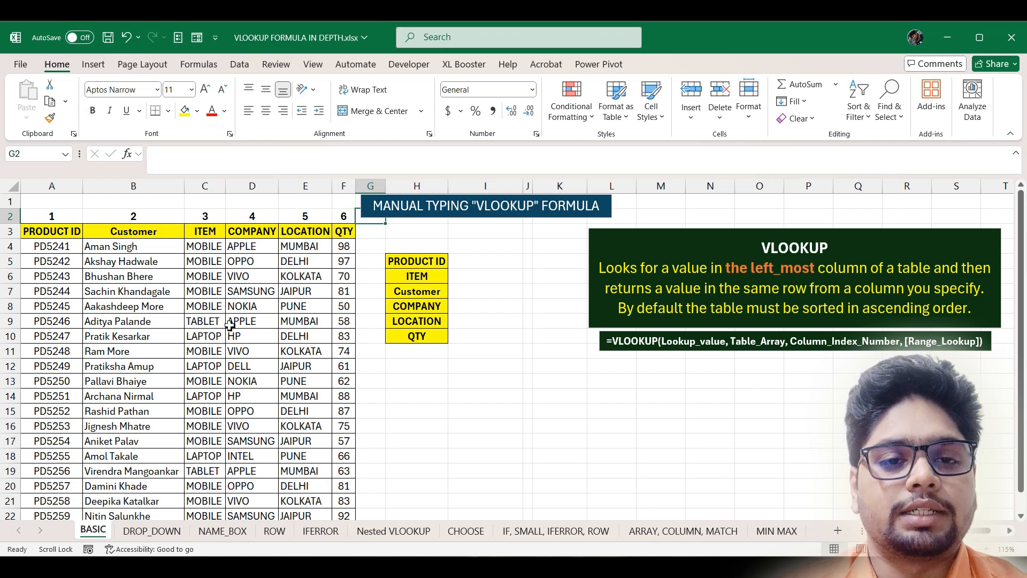
# - Copy product ID PD5241 from A4 into the panel's PRODUCT ID cell I5
pyautogui.click(479, 263)
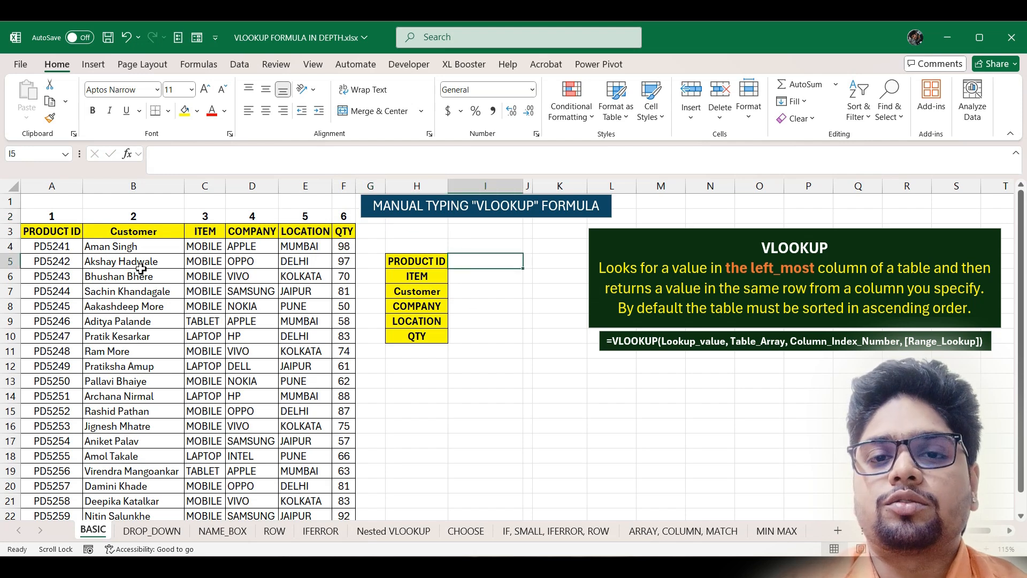
pyautogui.click(60, 248)
pyautogui.hotkey('ctrl', 'c')
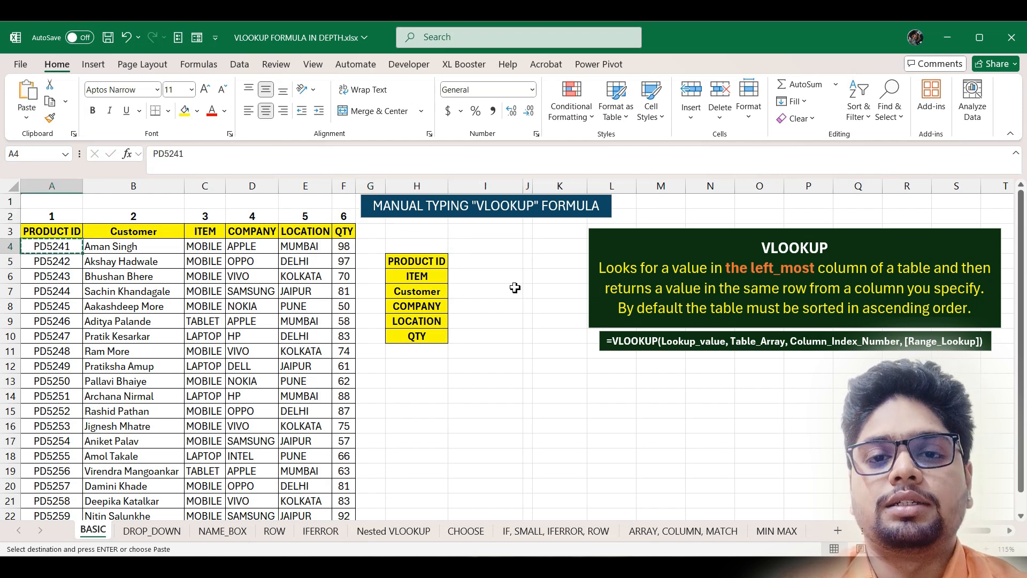
pyautogui.click(494, 265)
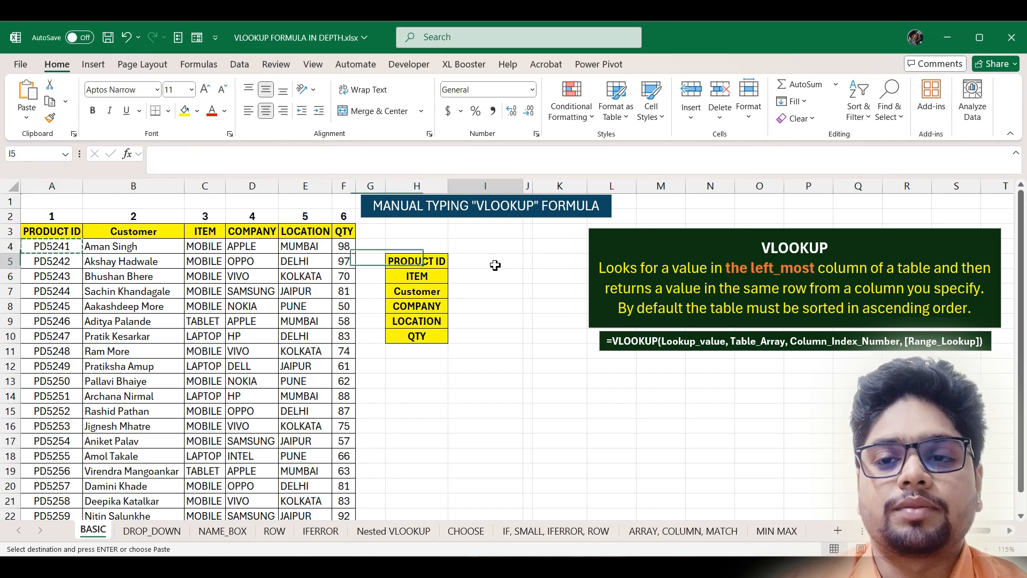
pyautogui.press('Return')
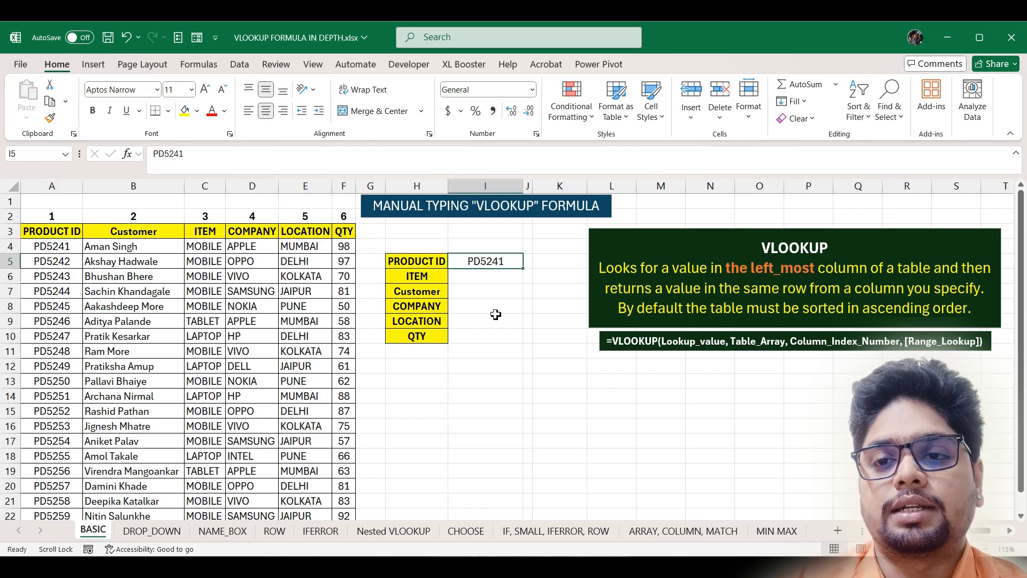
pyautogui.click(483, 278)
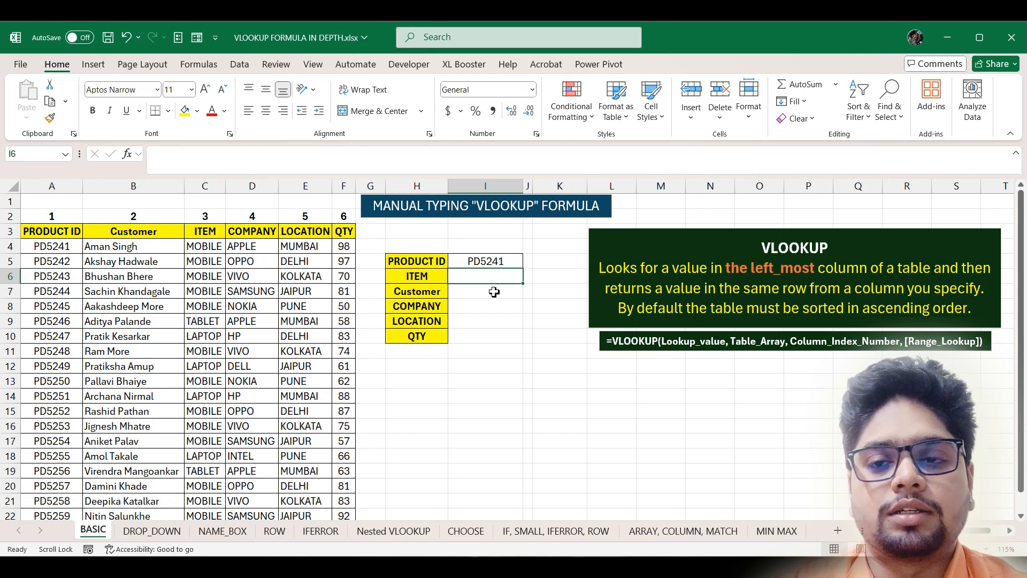
# - Enter =VLOOKUP(I5,A3:F22,3) in I6 so the ITEM field shows MOBILE
pyautogui.write('=')
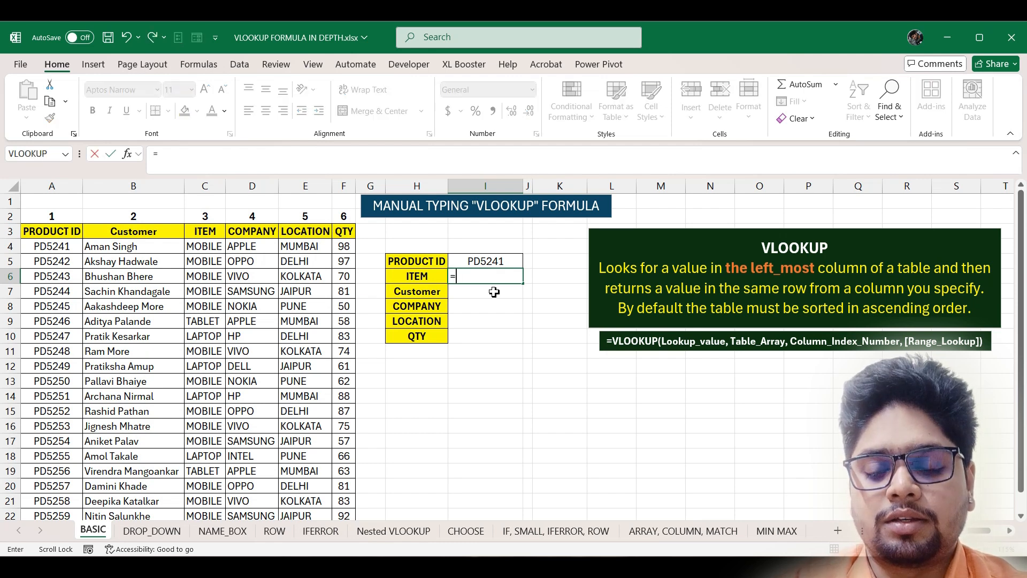
pyautogui.write('vlookup')
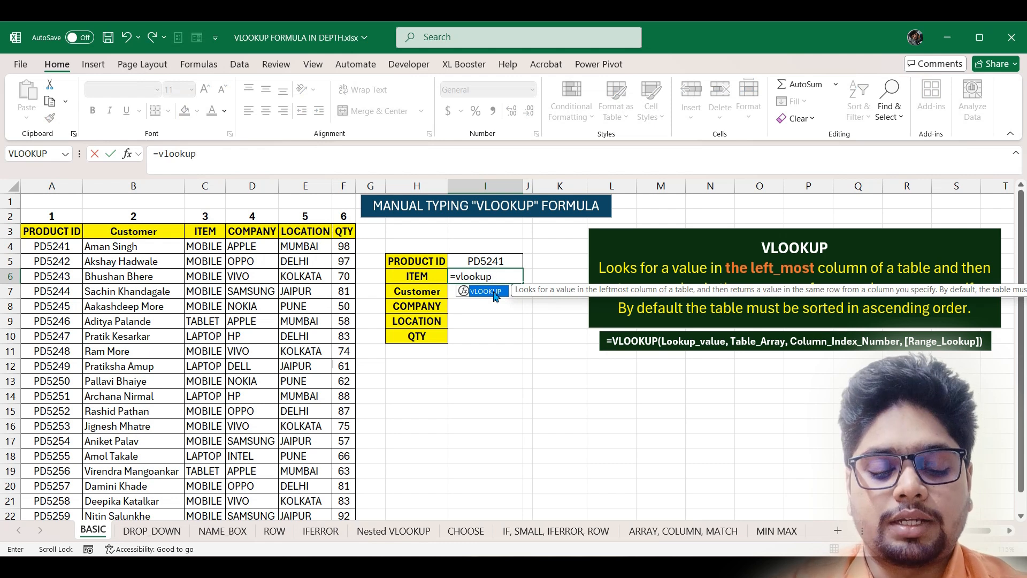
pyautogui.doubleClick(495, 294)
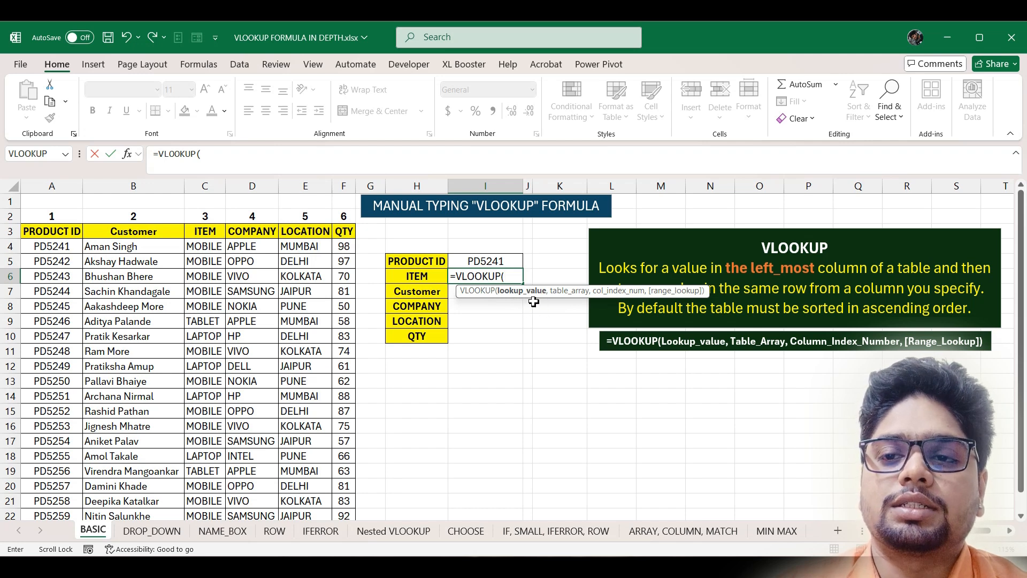
pyautogui.click(508, 261)
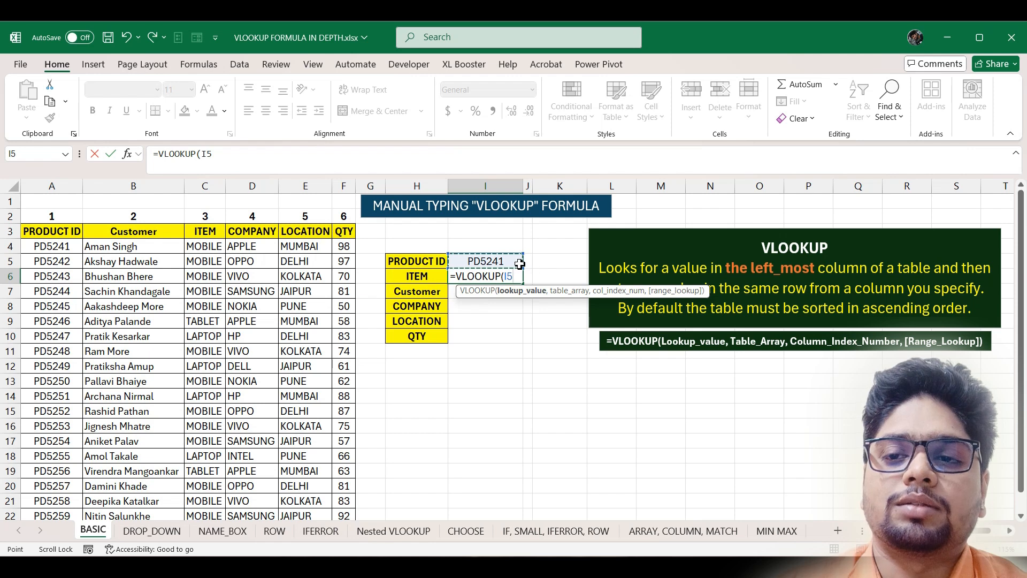
pyautogui.write(',')
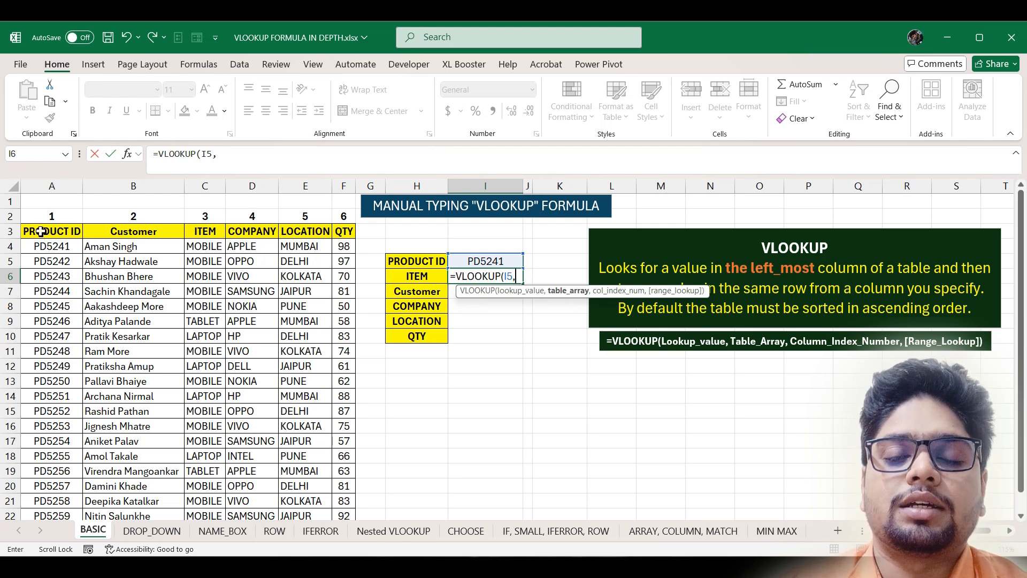
pyautogui.moveTo(52, 238); pyautogui.dragTo(353, 485)
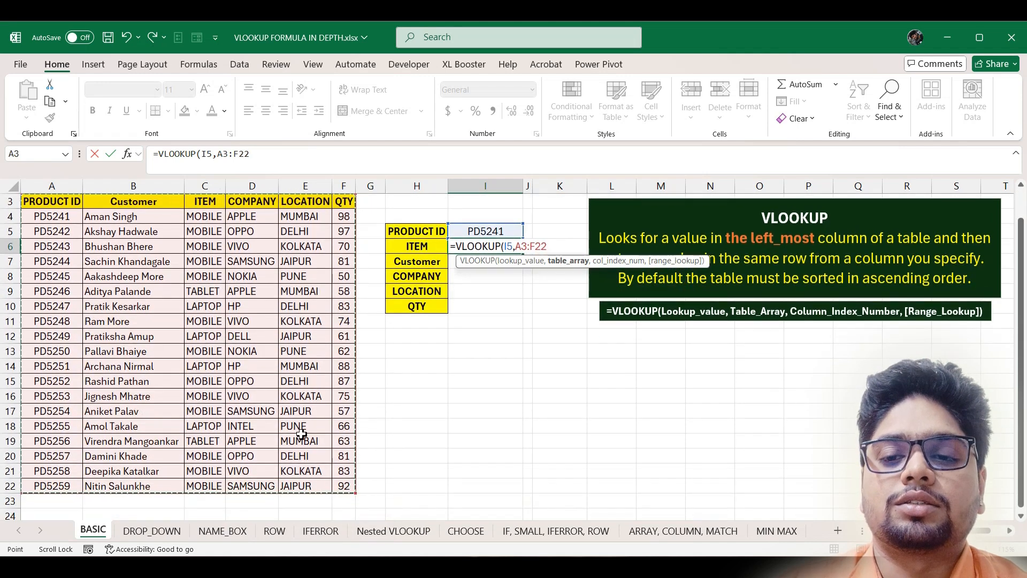
pyautogui.scroll(1, 313, 422)
pyautogui.write(',')
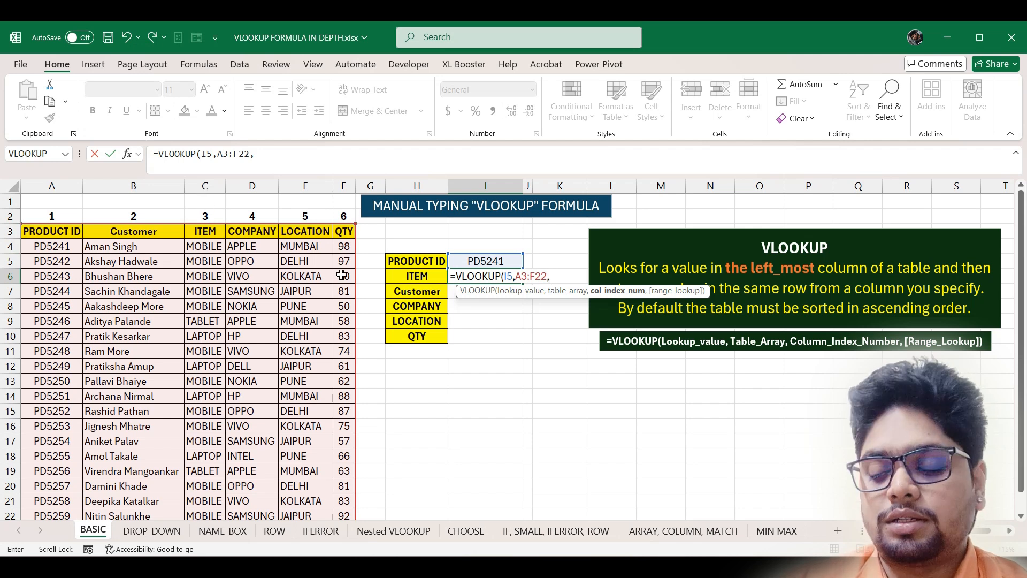
pyautogui.write(')')
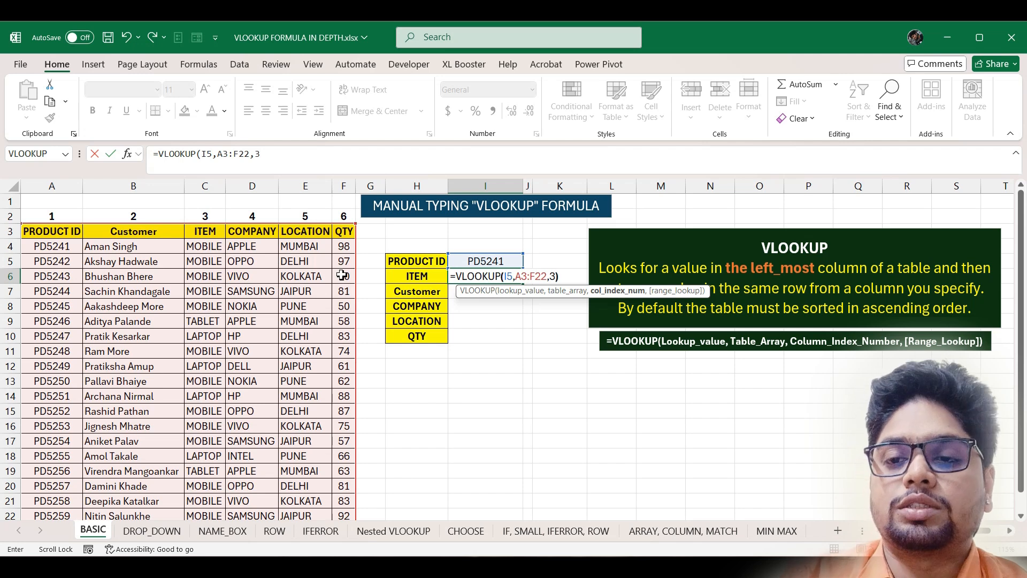
pyautogui.press('Return')
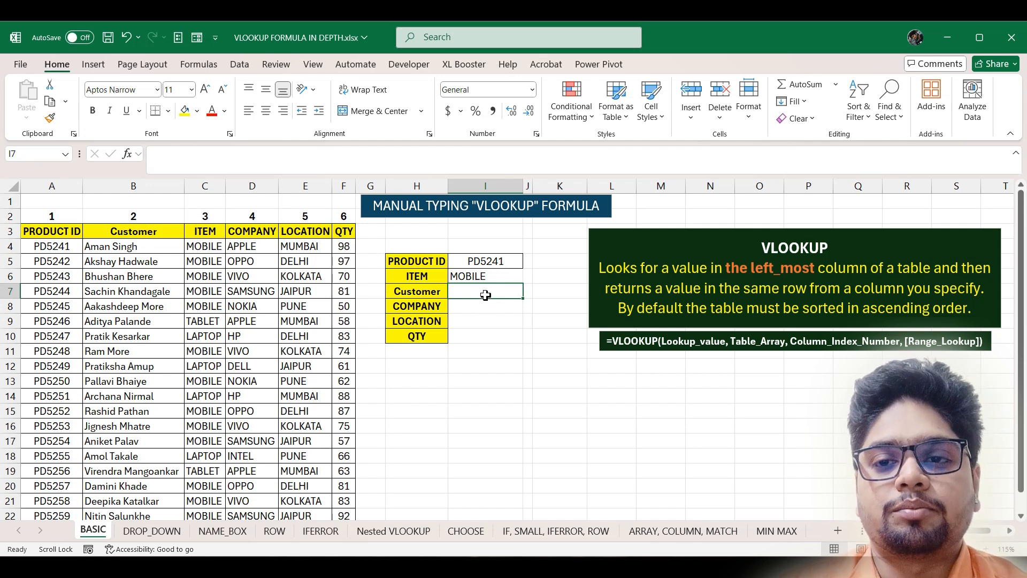
# - Enter =VLOOKUP(I5,A3:F22,2) in I7 to return PD5241's customer name
pyautogui.write('=')
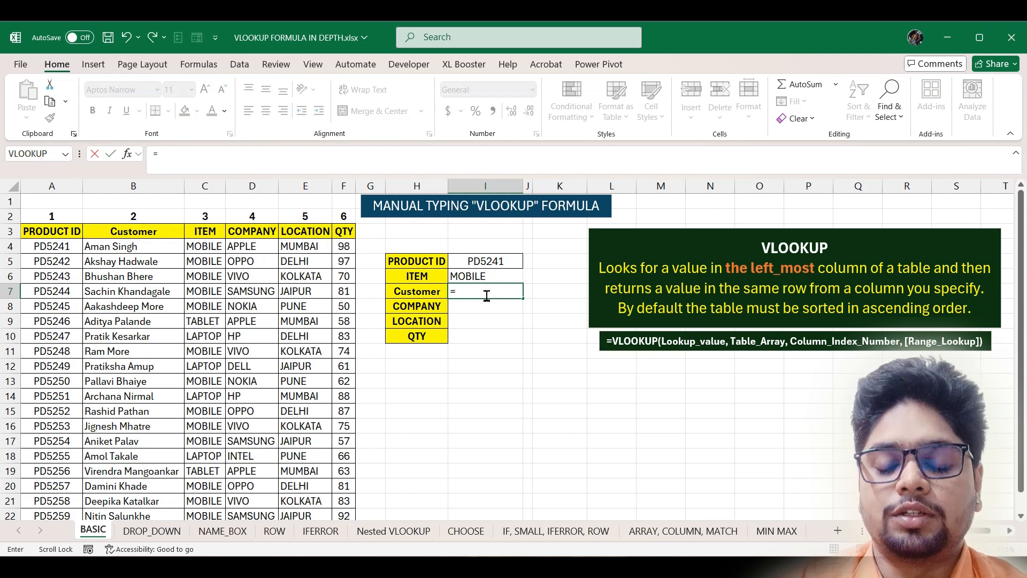
pyautogui.write('vl')
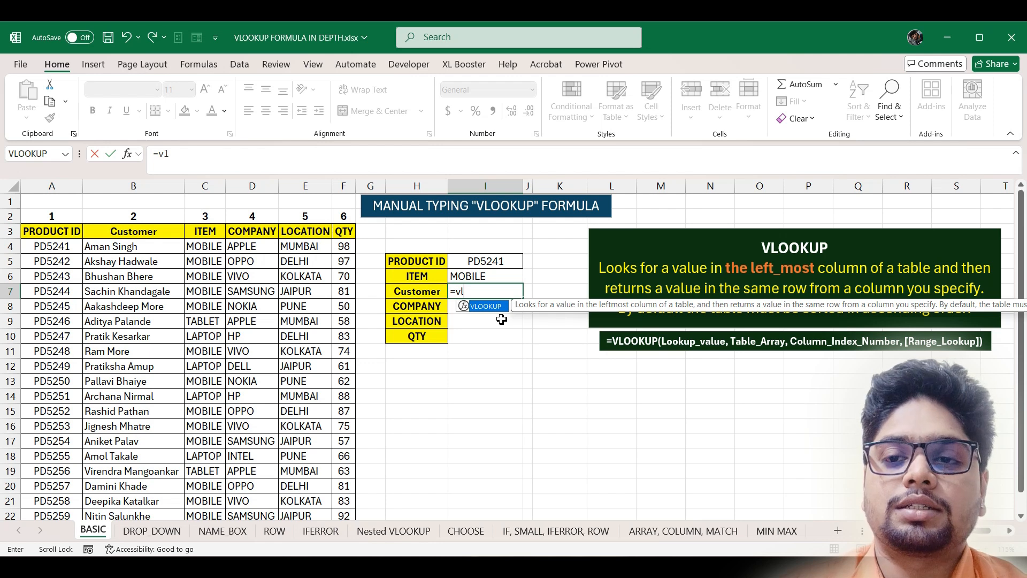
pyautogui.press('Tab')
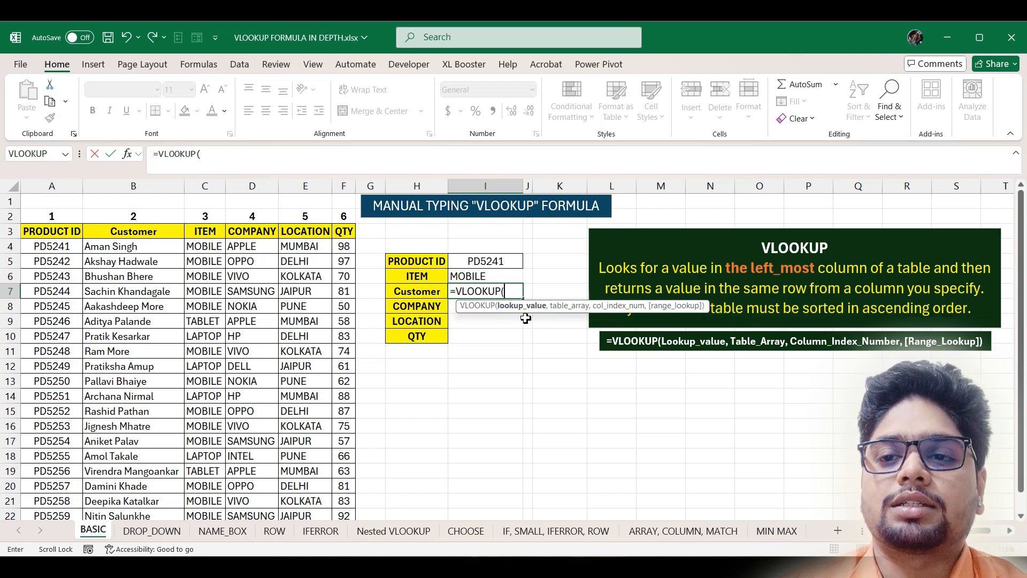
pyautogui.click(501, 262)
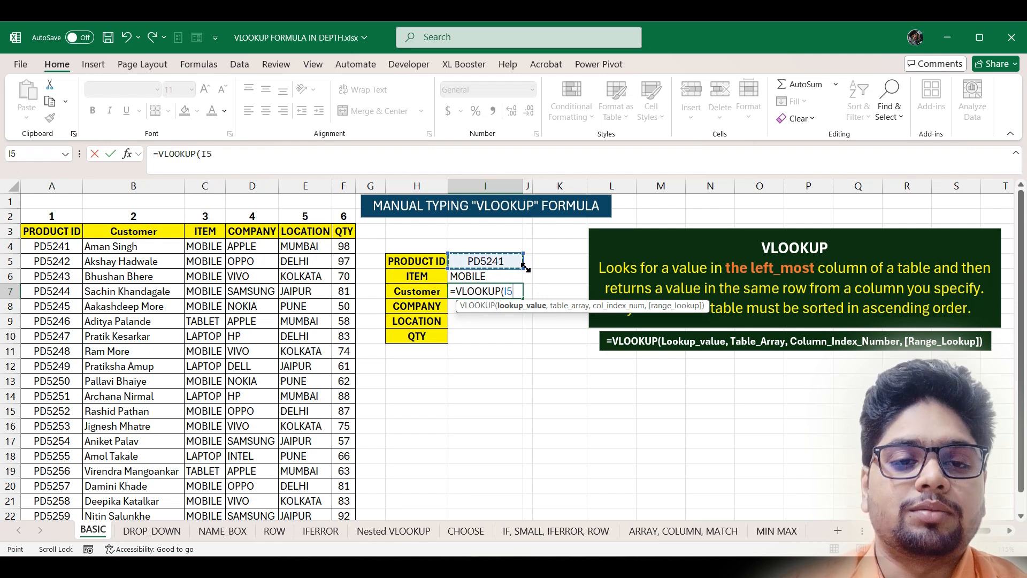
pyautogui.write(',')
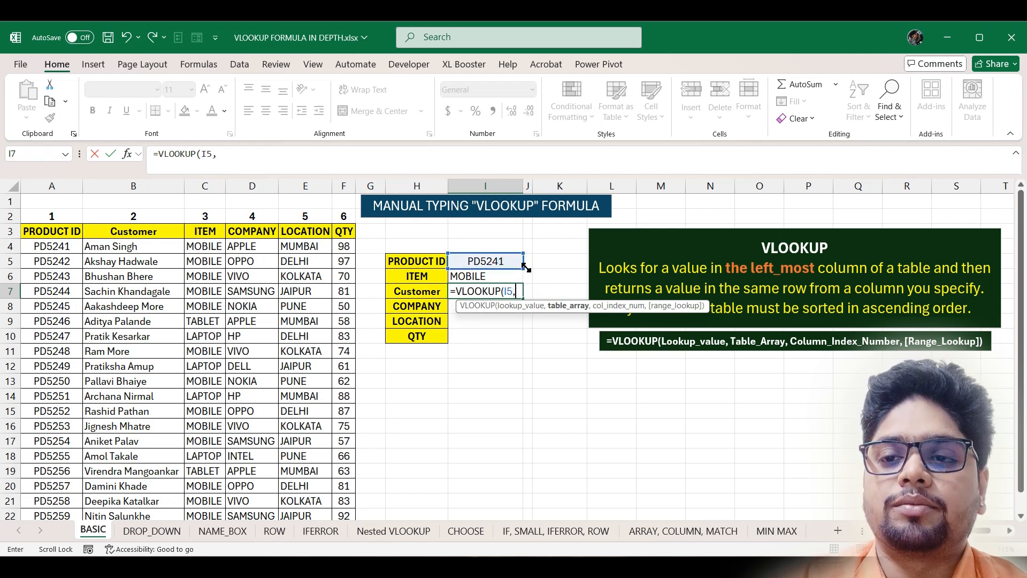
pyautogui.moveTo(59, 231); pyautogui.dragTo(347, 506)
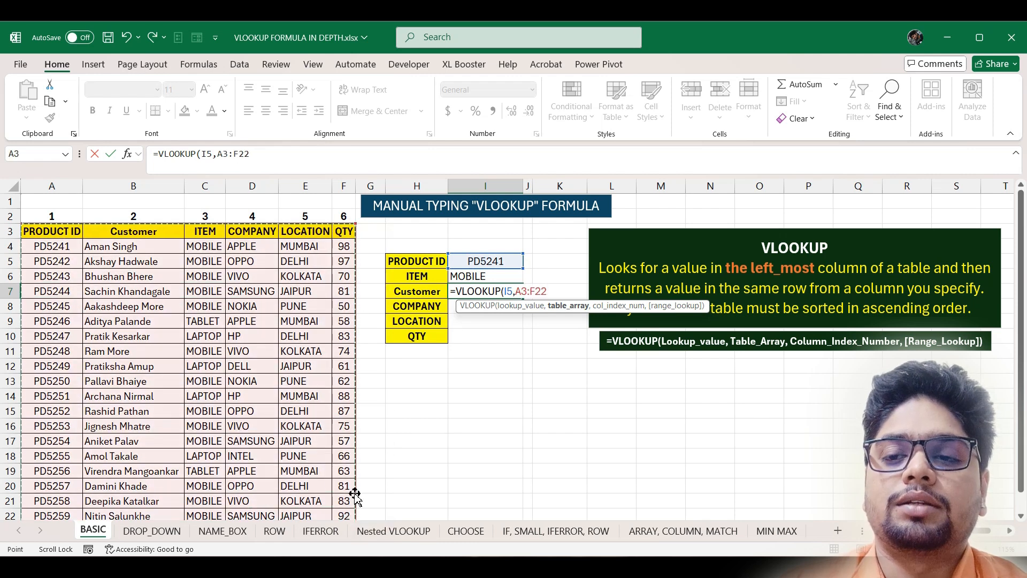
pyautogui.write(',')
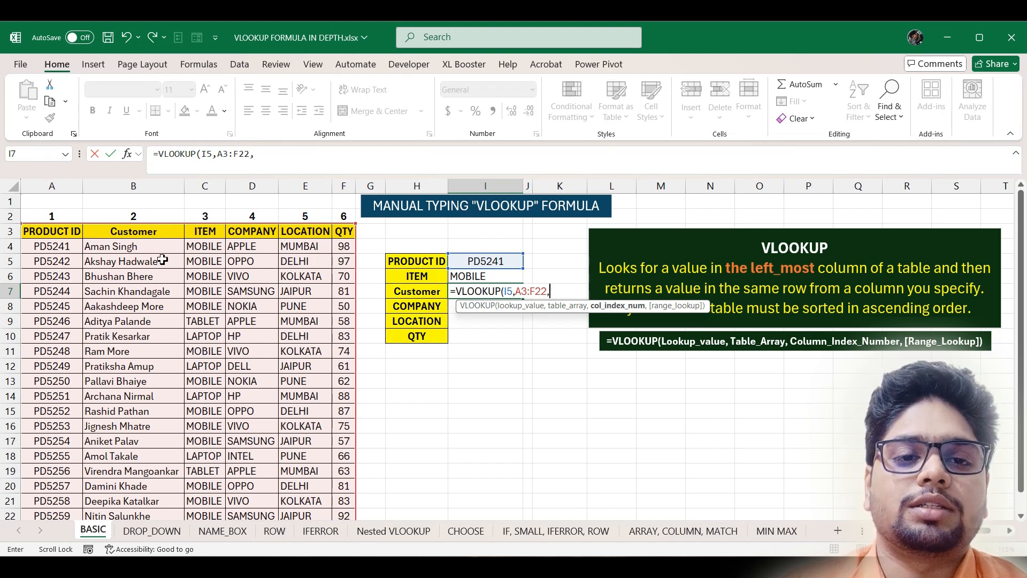
pyautogui.write('2')
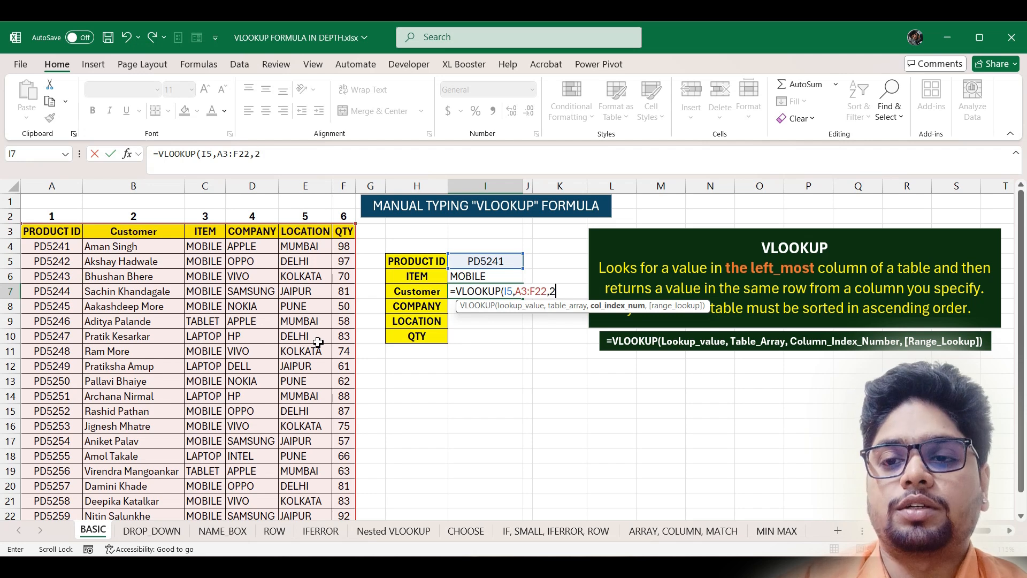
pyautogui.write(')')
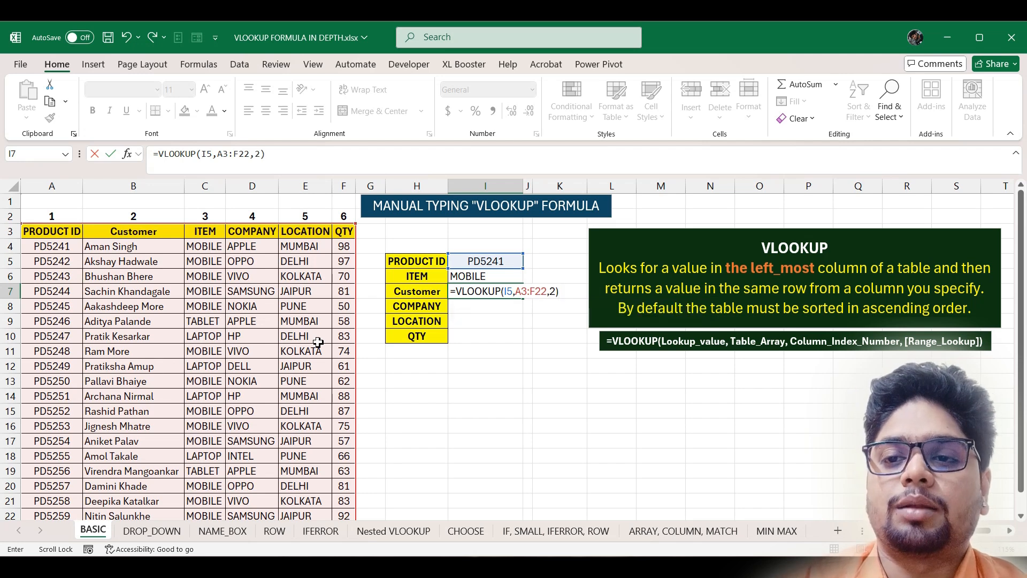
pyautogui.press('Return')
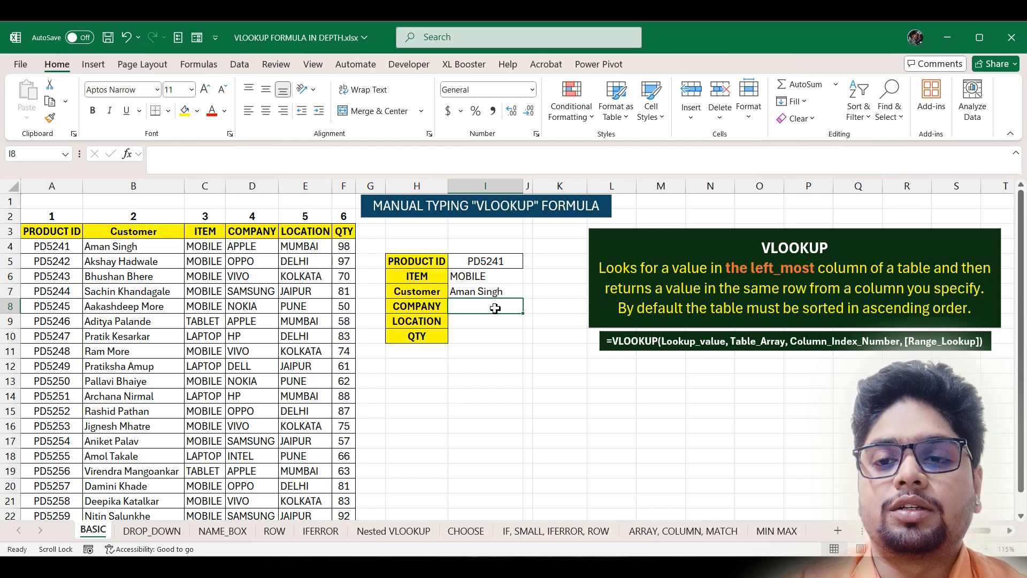
# - Enter =VLOOKUP(I5,A3:F22,4) in I8 so the COMPANY field shows APPLE
pyautogui.write('=')
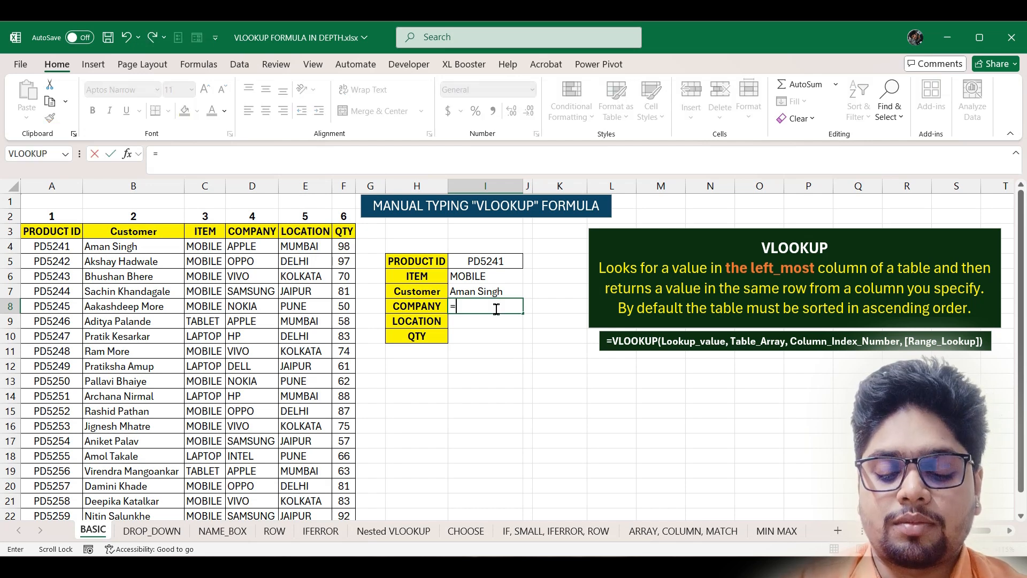
pyautogui.write('vl')
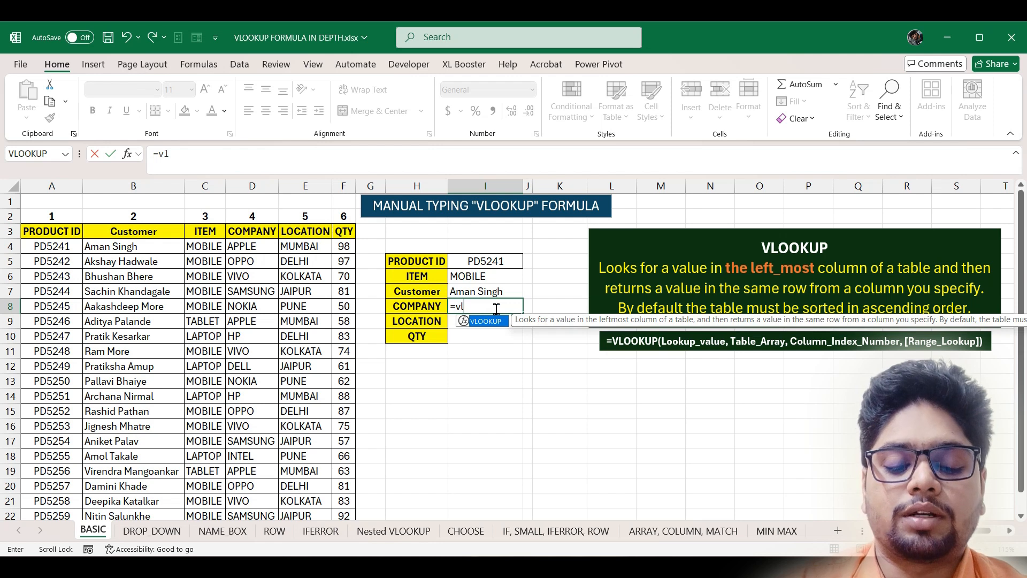
pyautogui.press('Tab')
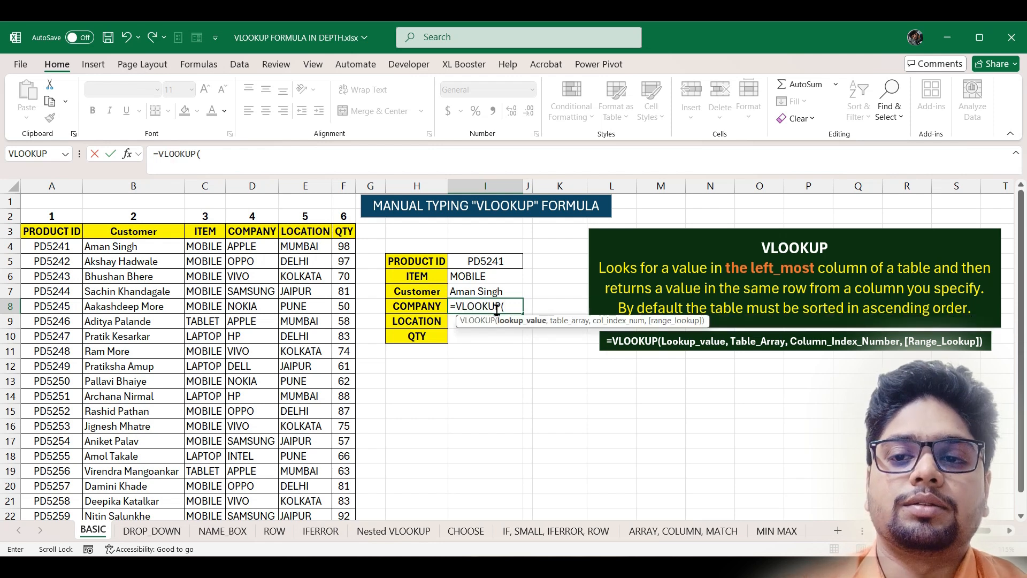
pyautogui.click(512, 259)
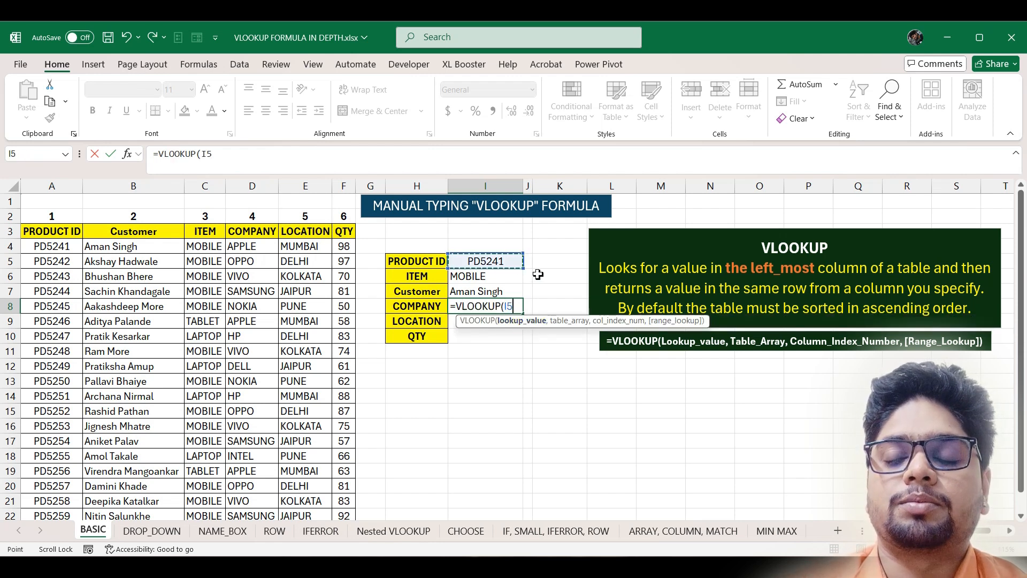
pyautogui.write(',')
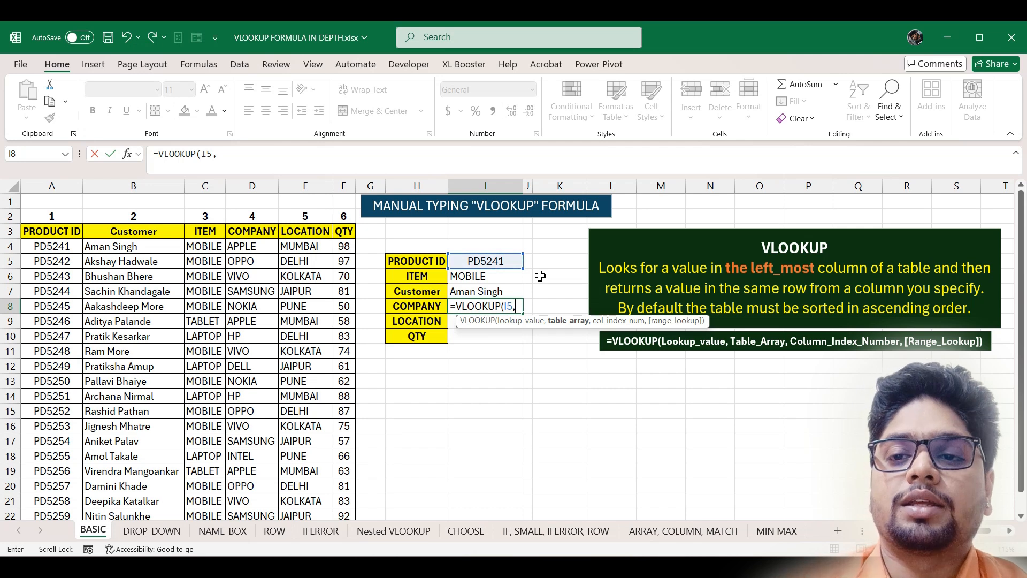
pyautogui.click(63, 232)
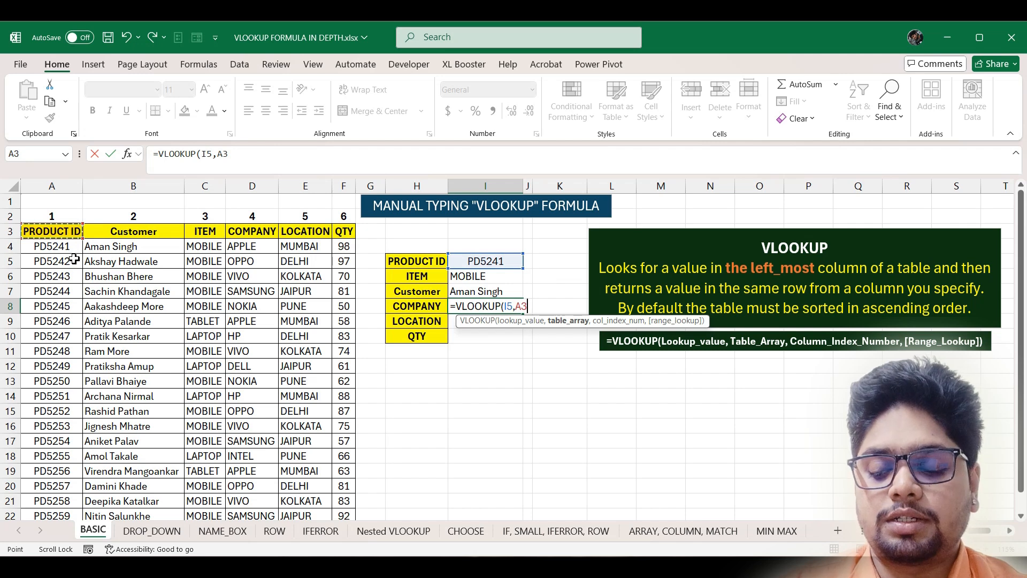
pyautogui.moveTo(63, 232); pyautogui.dragTo(347, 235)
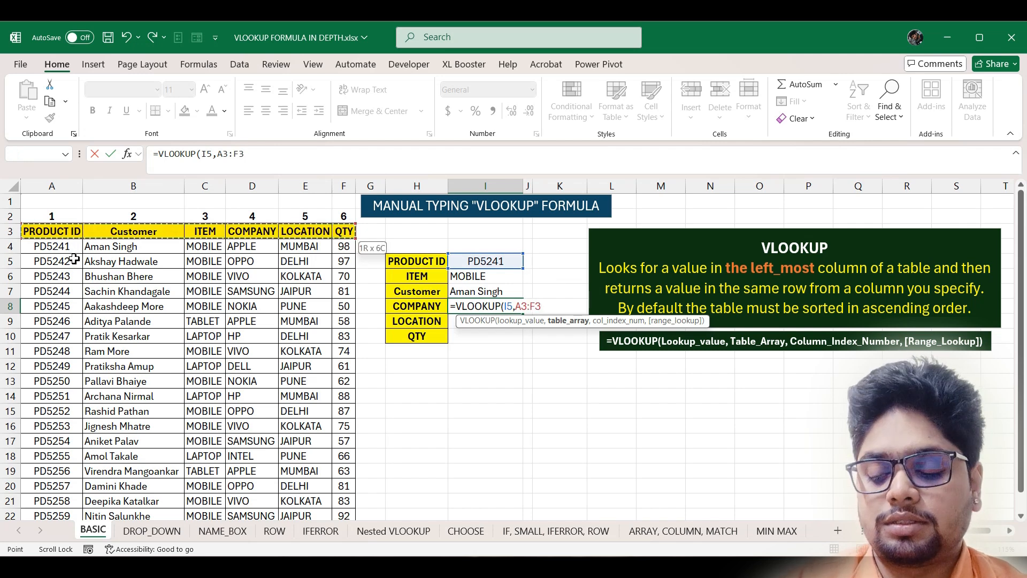
pyautogui.hotkey('ctrl', 'shift', 'Down')
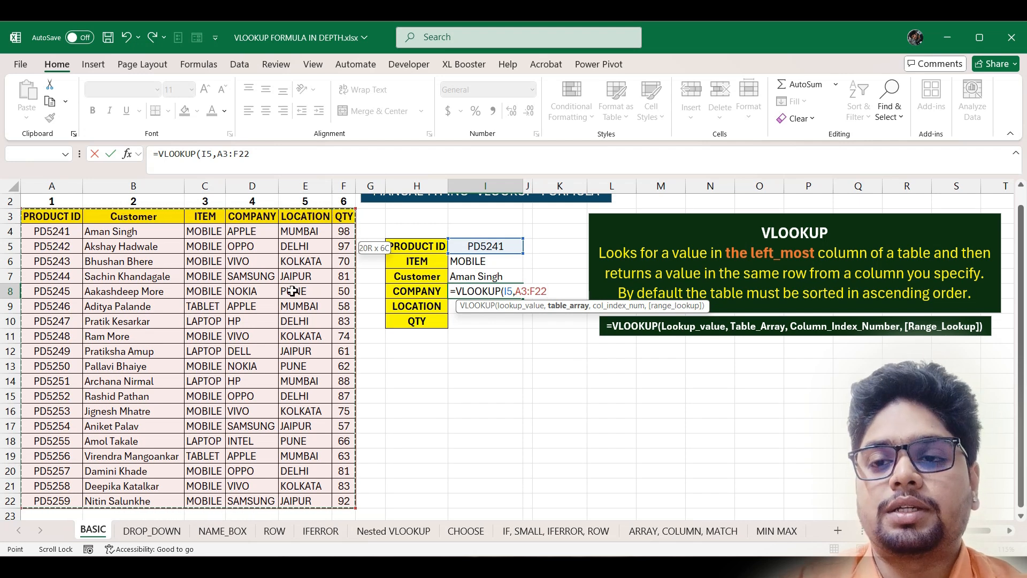
pyautogui.write(',')
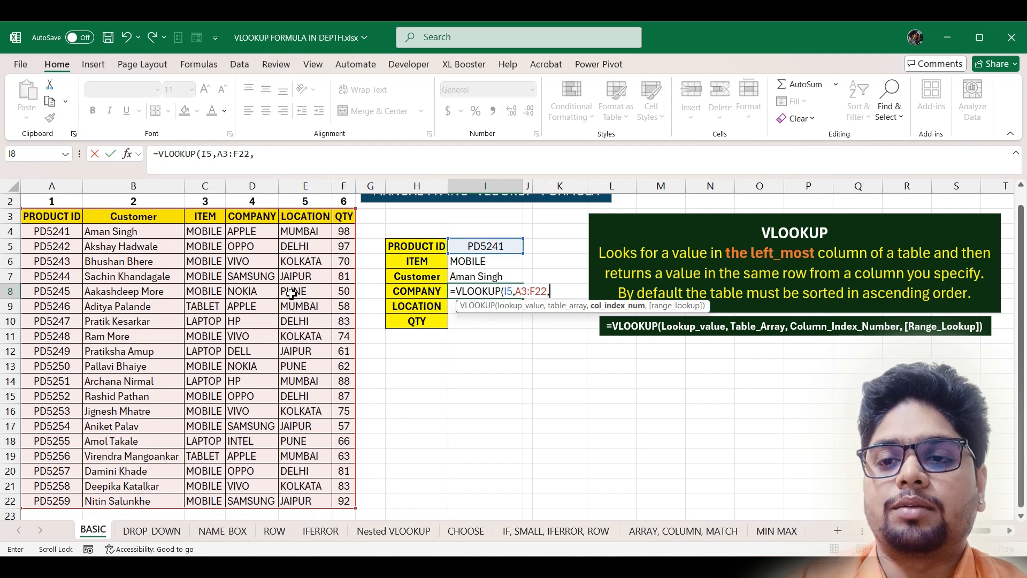
pyautogui.write(')')
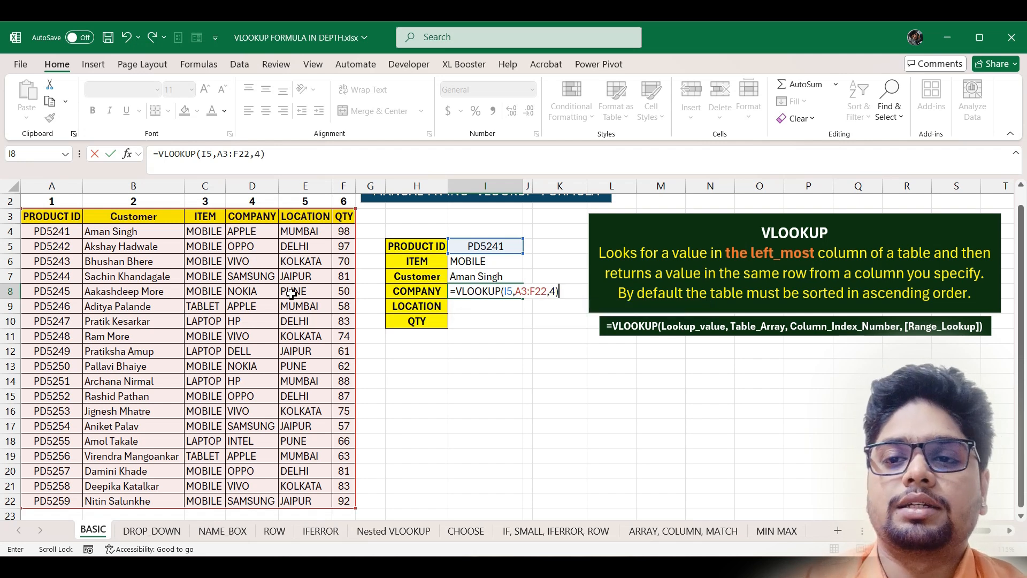
pyautogui.press('Return')
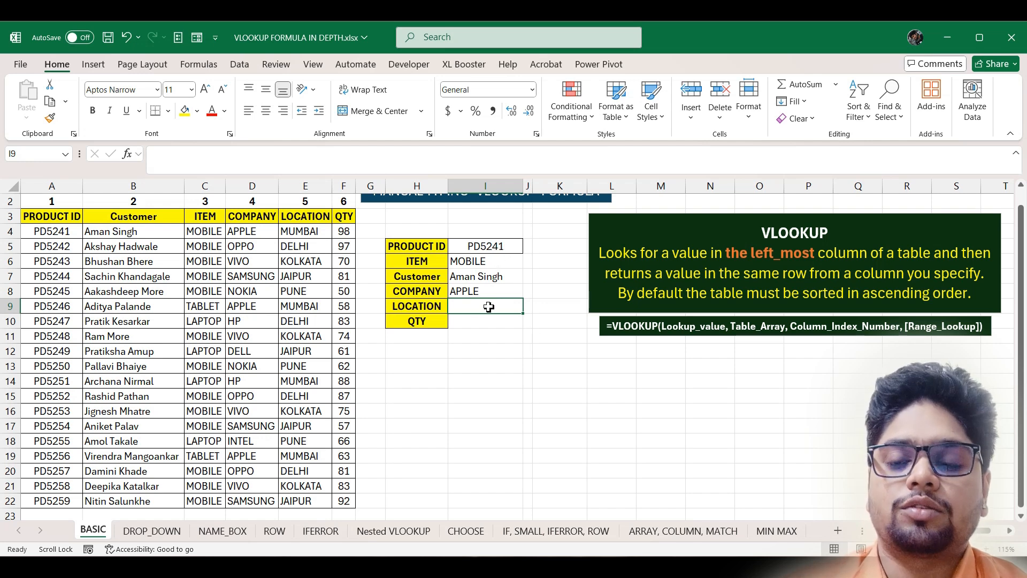
# - Enter =VLOOKUP(I5,A3:F22,5) in I9 so the LOCATION field shows MUMBAI
pyautogui.write('=')
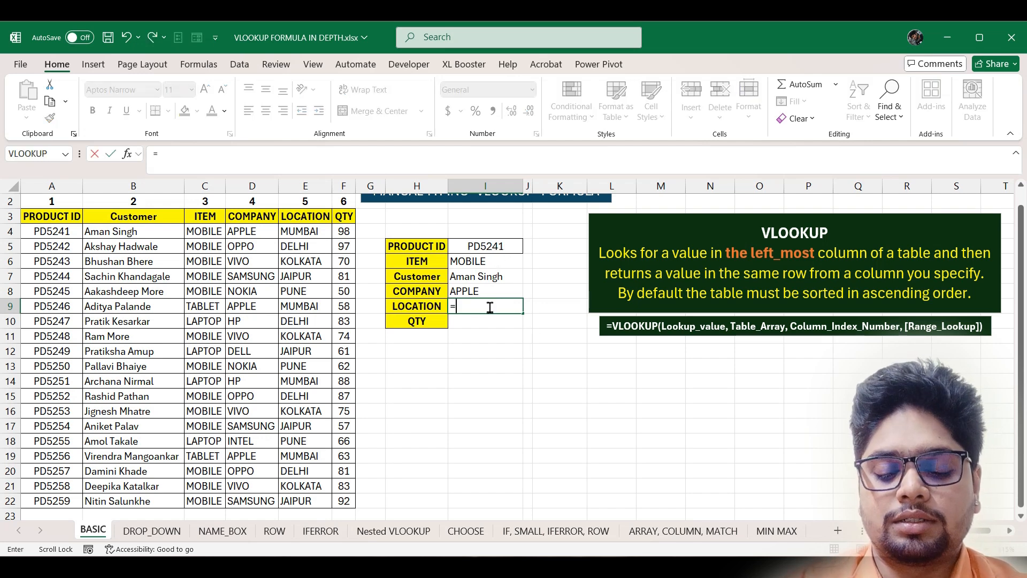
pyautogui.write('vlo')
pyautogui.press('Tab')
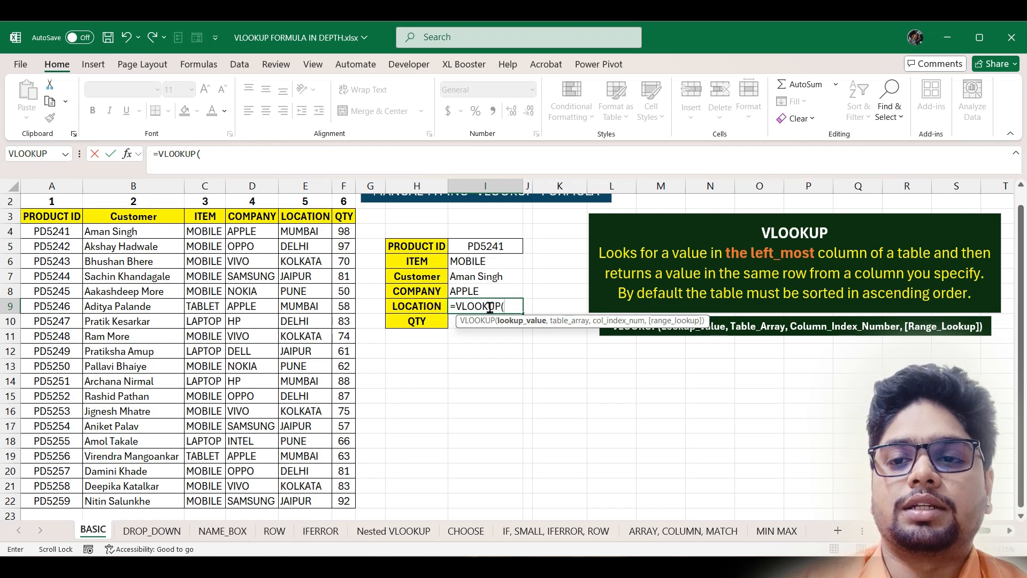
pyautogui.click(509, 247)
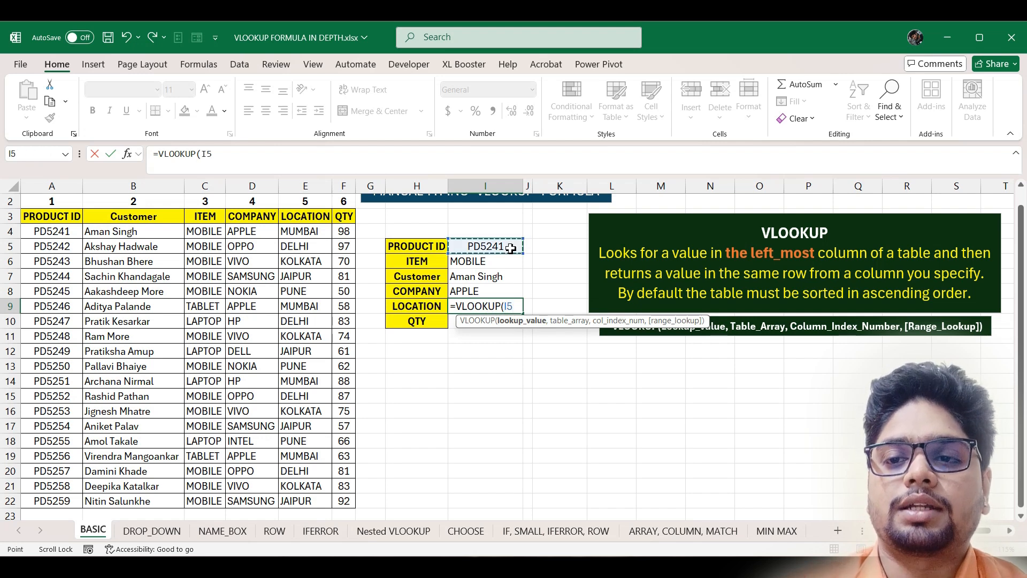
pyautogui.write(',')
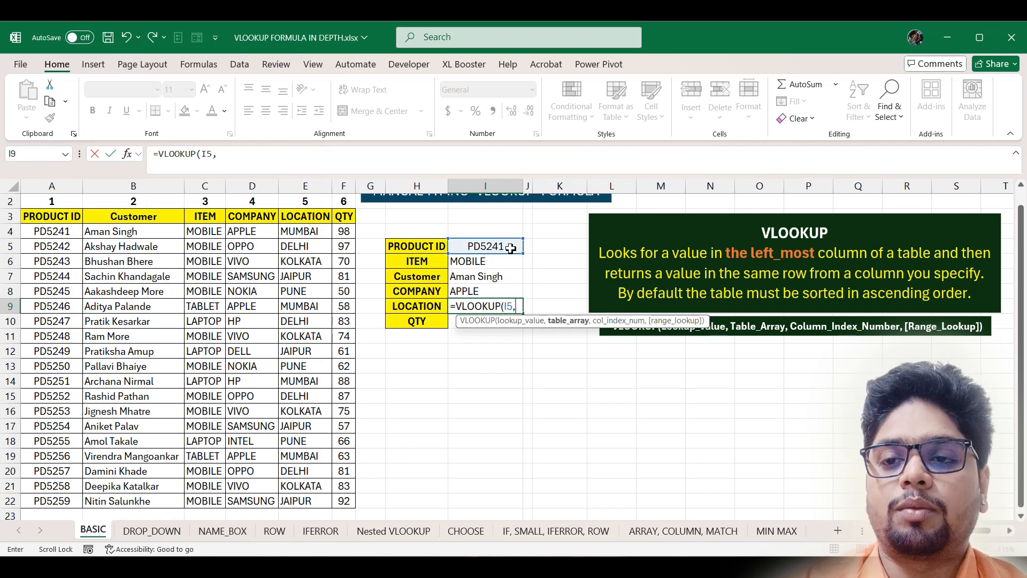
pyautogui.click(60, 220)
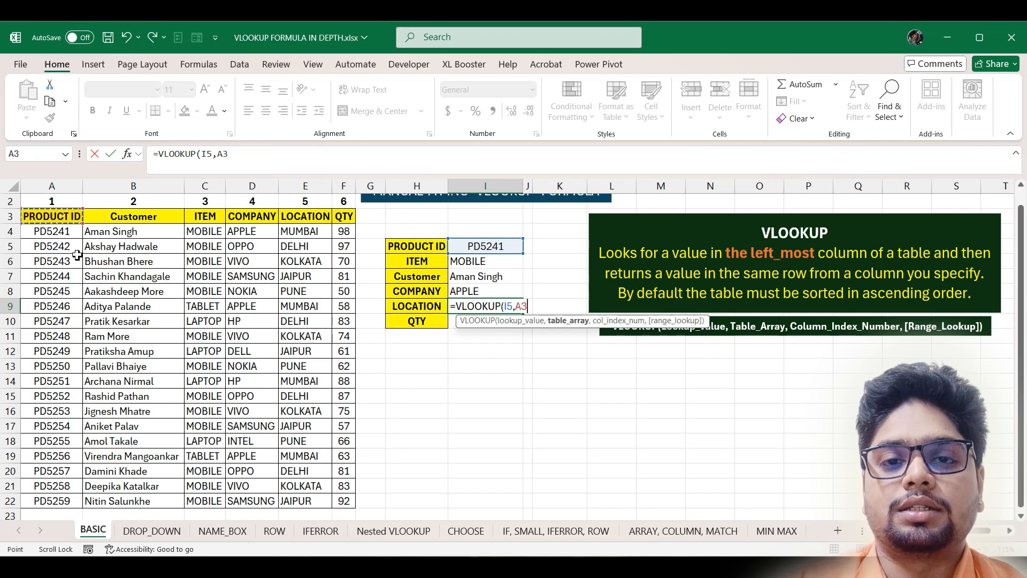
pyautogui.hotkey('ctrl', 'shift', 'Right')
pyautogui.hotkey('ctrl', 'shift', 'Down')
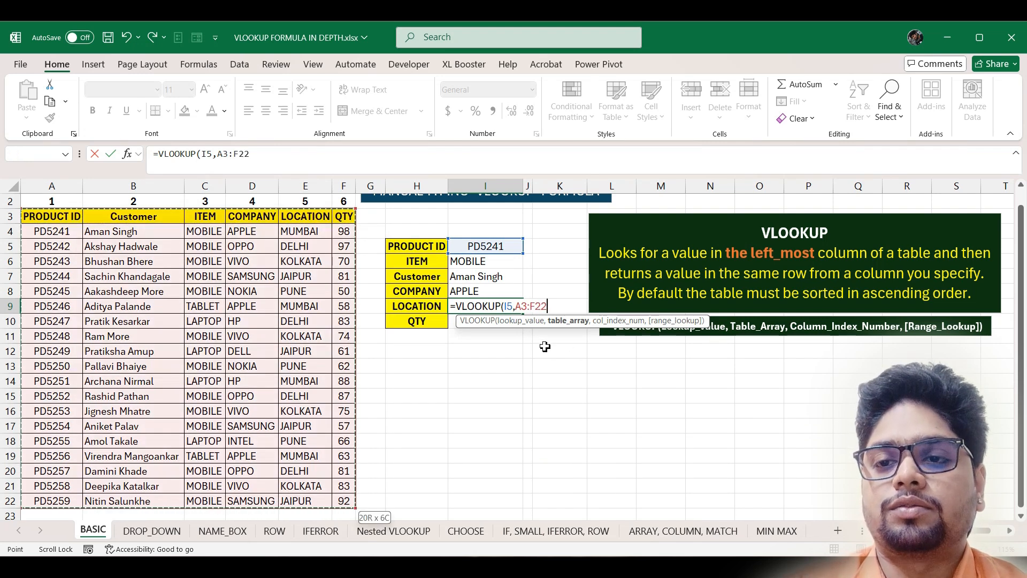
pyautogui.write(',5')
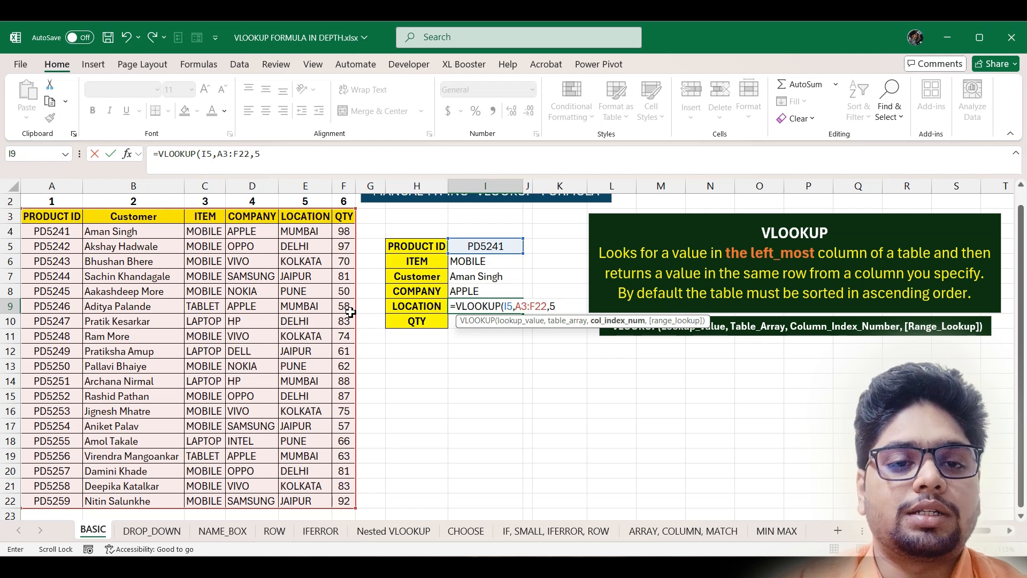
pyautogui.press('Return')
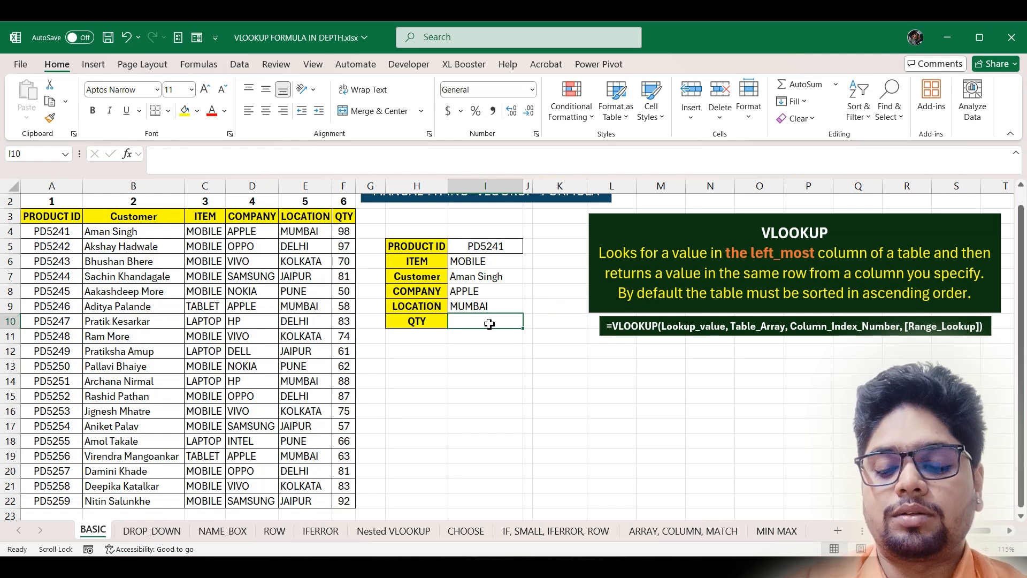
# - Enter =VLOOKUP(I5,A3:F22,6) in I10 so the QTY field returns 98
pyautogui.write('=')
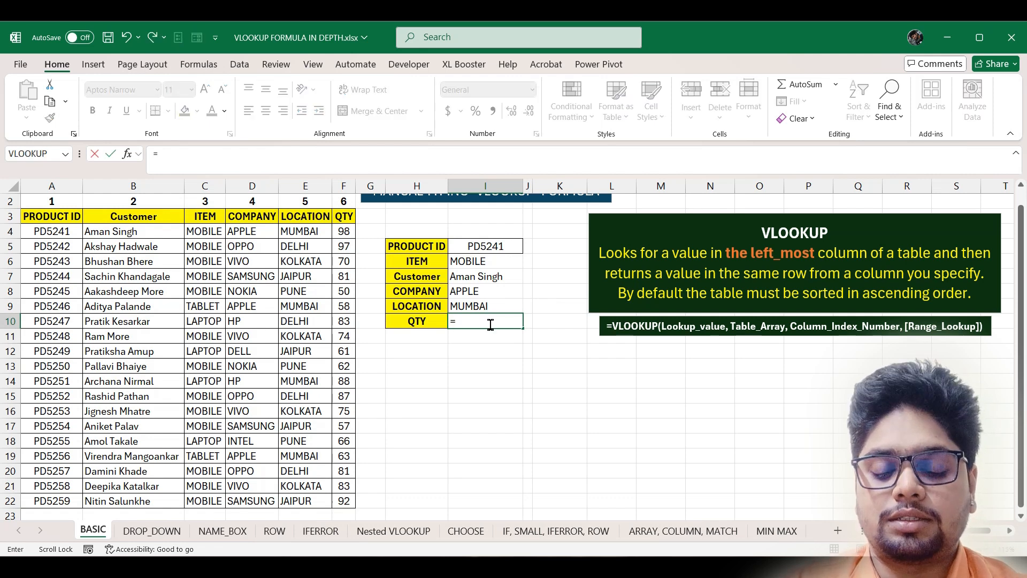
pyautogui.write('vl')
pyautogui.press('Tab')
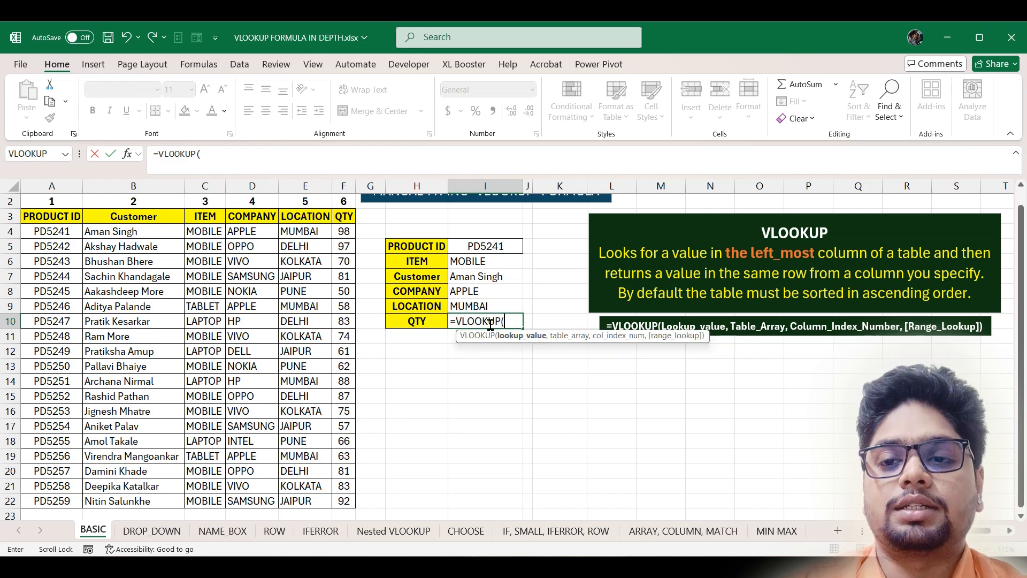
pyautogui.click(502, 246)
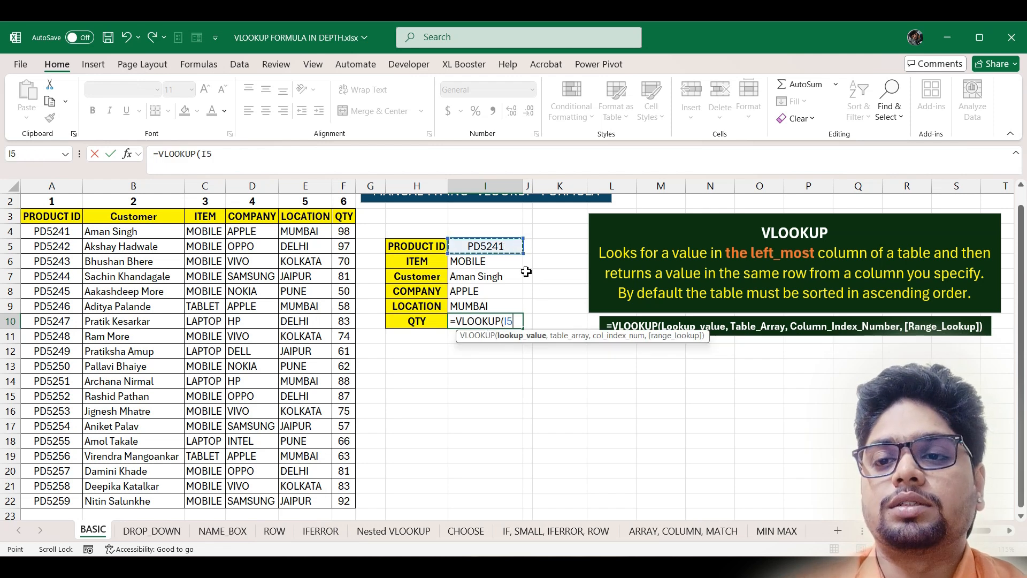
pyautogui.write(',')
pyautogui.click(74, 221)
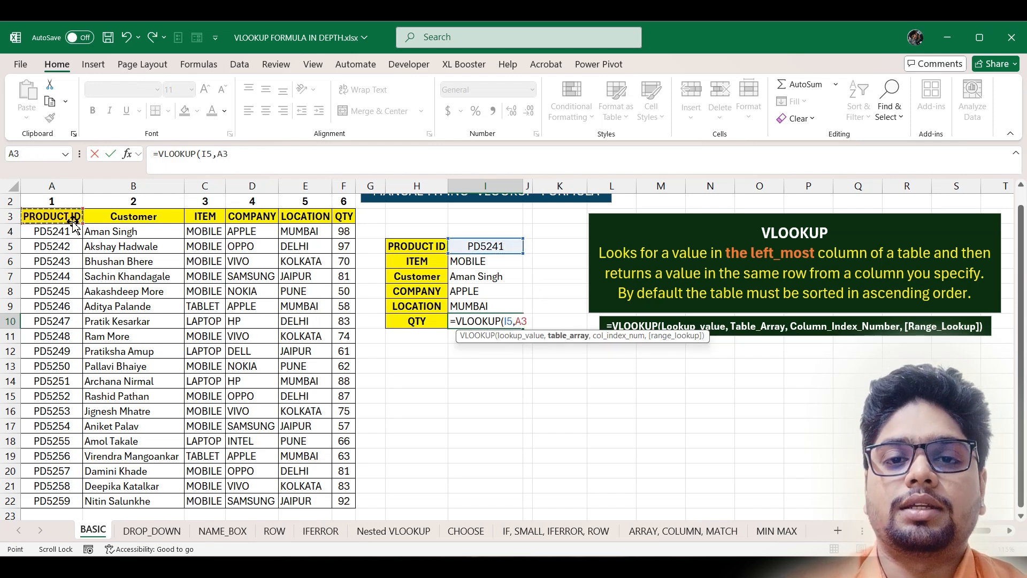
pyautogui.hotkey('ctrl', 'shift', 'Right')
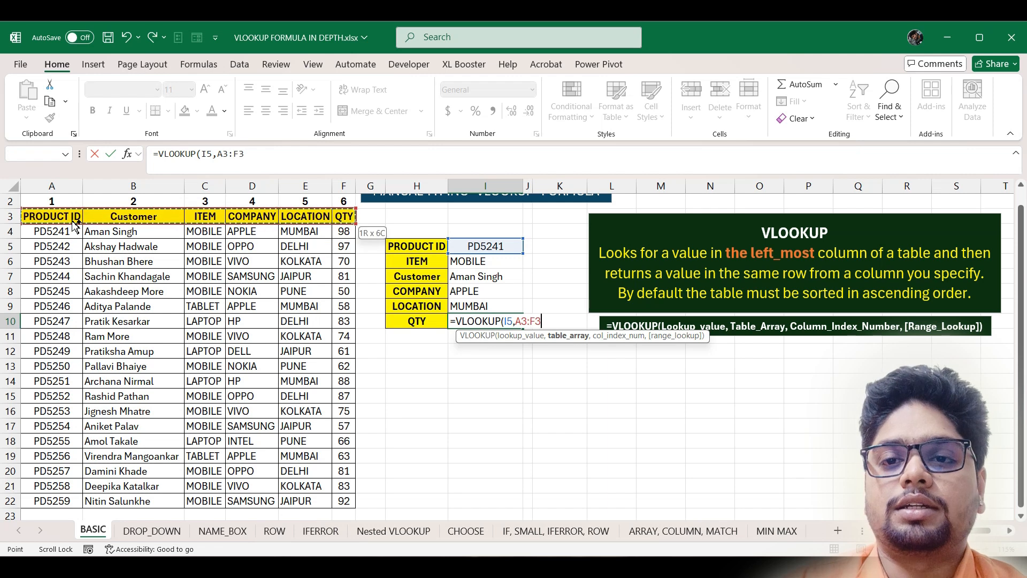
pyautogui.hotkey('ctrl', 'shift', 'Down')
pyautogui.write(',6')
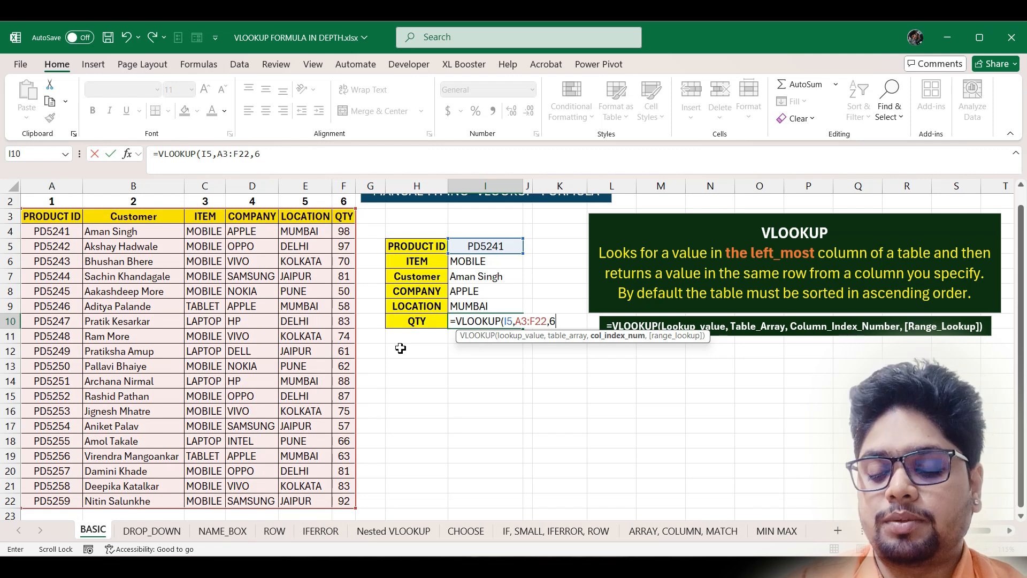
pyautogui.press('Return')
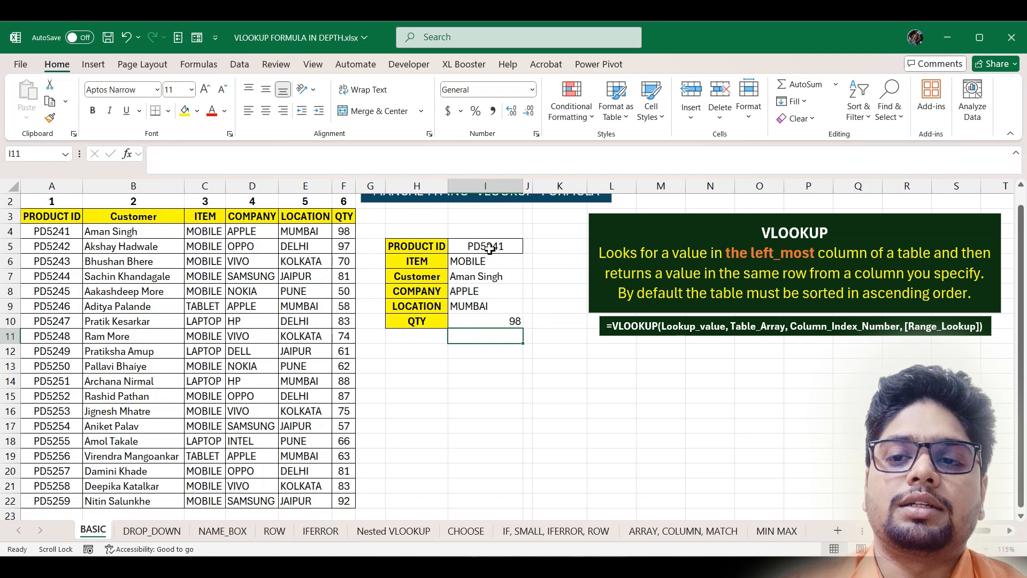
# - Copy PD5243 from A6 into I5 so the panel shows VIVO, KOLKATA and quantity 70
pyautogui.click(61, 266)
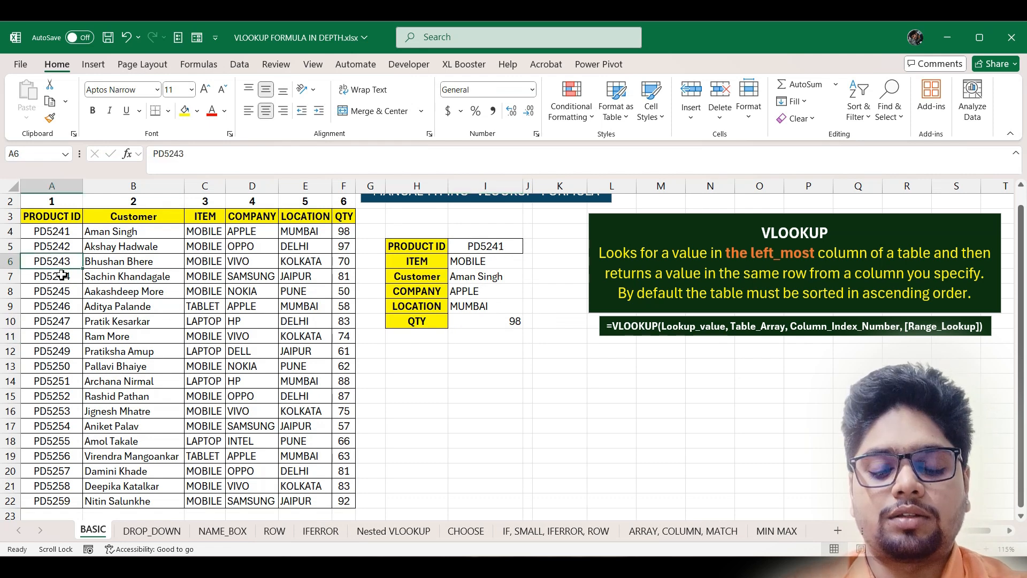
pyautogui.hotkey('ctrl', 'c')
pyautogui.click(514, 247)
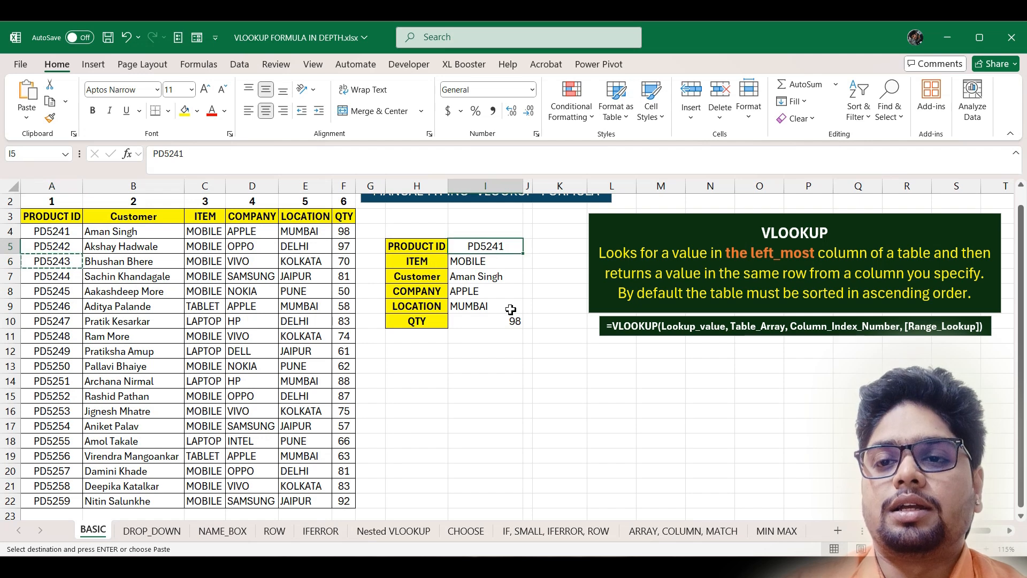
pyautogui.press('Return')
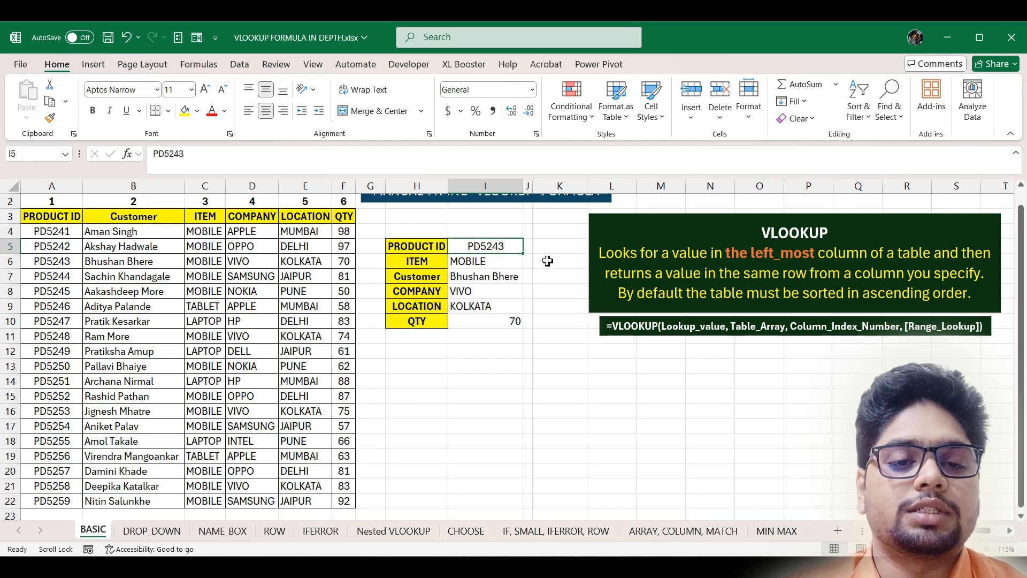
# - Recheck the QTY formula =VLOOKUP(I5,A3:F22,6) in I10, then go to the DROP_DOWN sheet
pyautogui.doubleClick(508, 321)
pyautogui.click(553, 321)
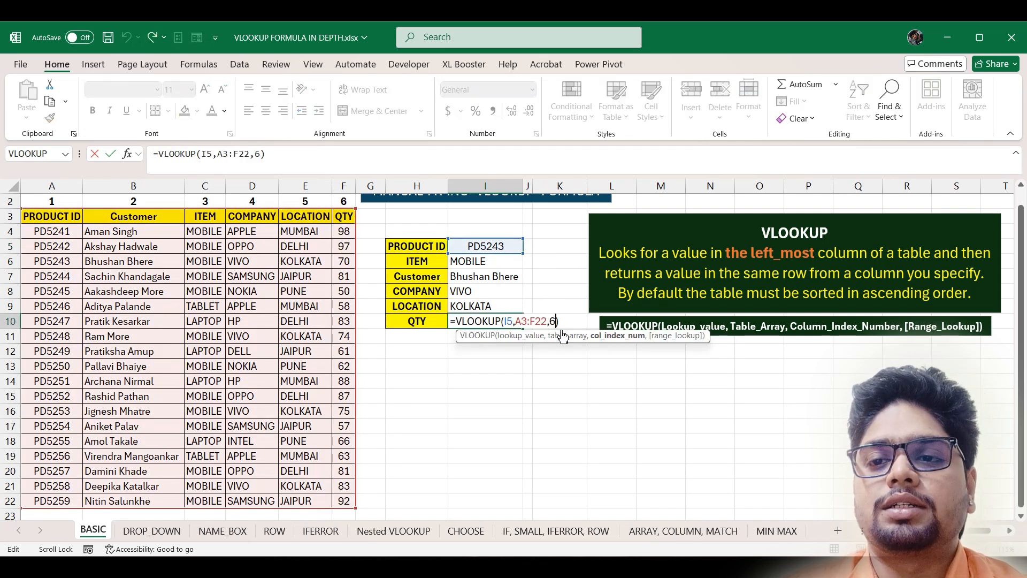
pyautogui.write(',')
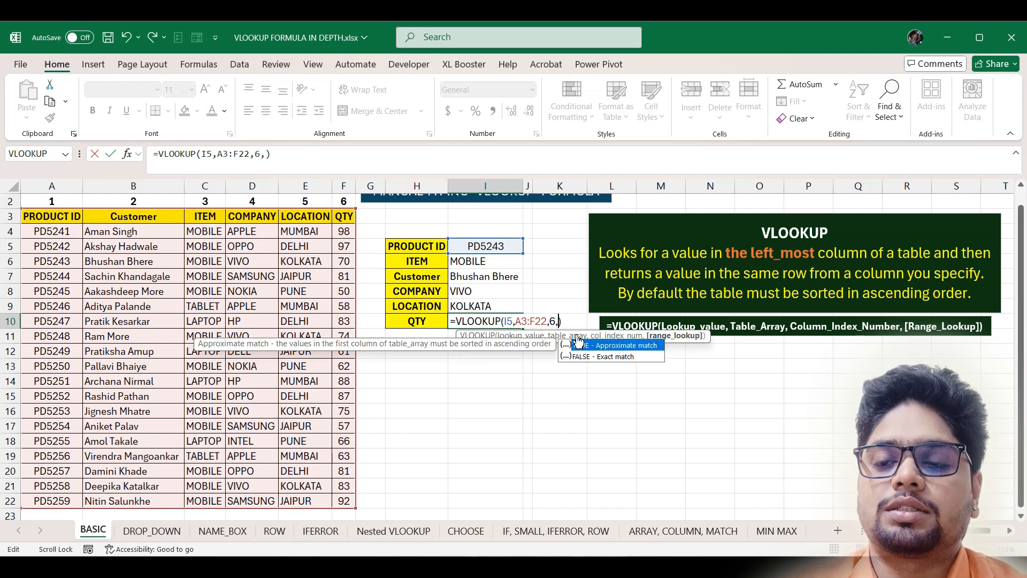
pyautogui.press('BackSpace')
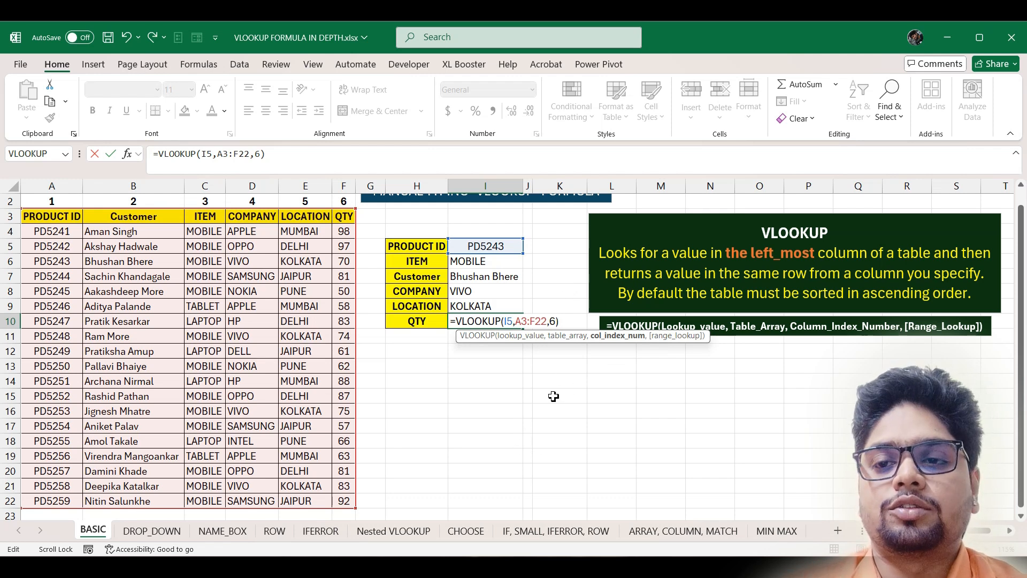
pyautogui.hotkey('ctrl', 'Return')
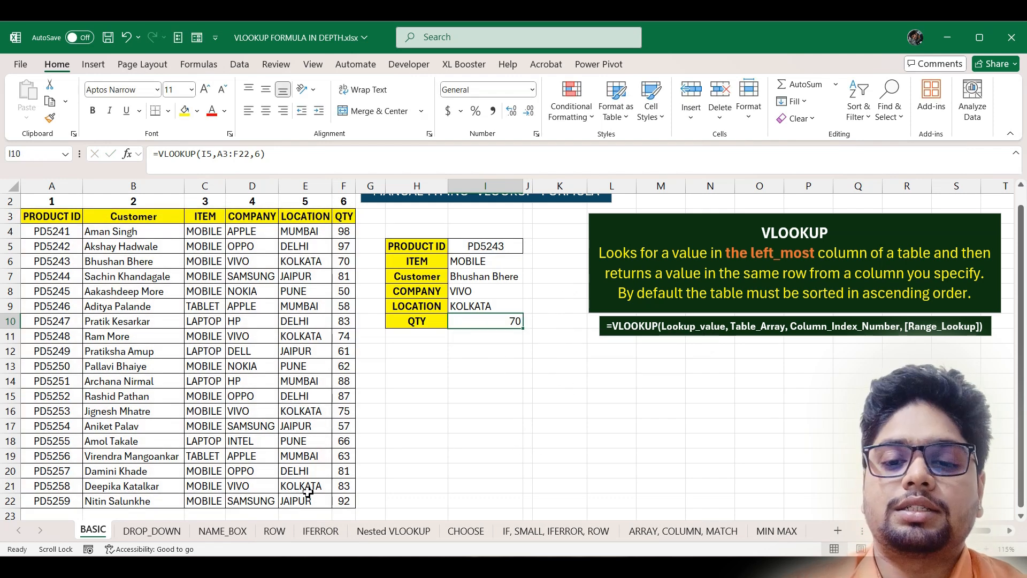
pyautogui.click(150, 531)
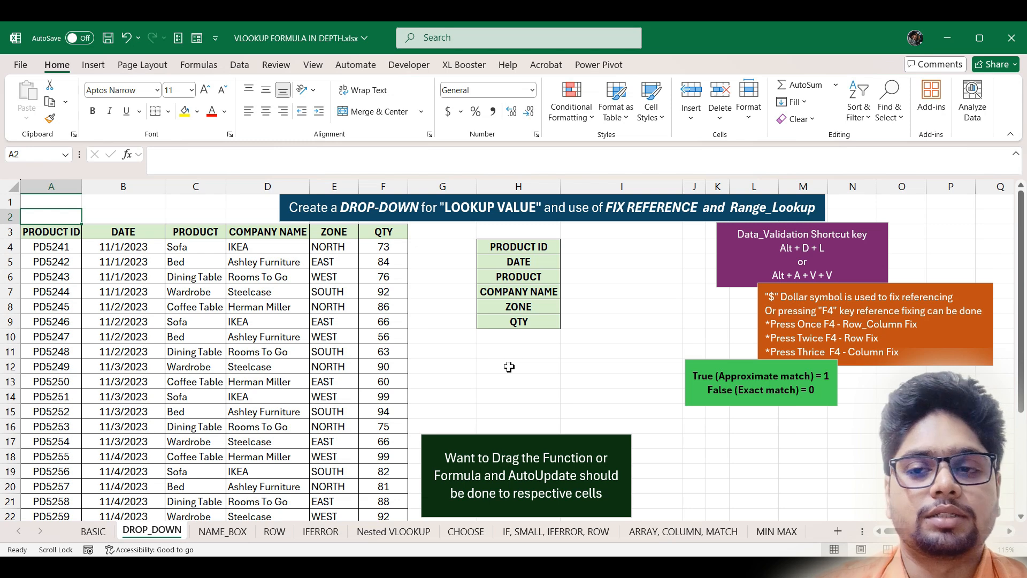
# - Select cell I4, the blank PRODUCT ID field of the DROP_DOWN panel
pyautogui.click(610, 248)
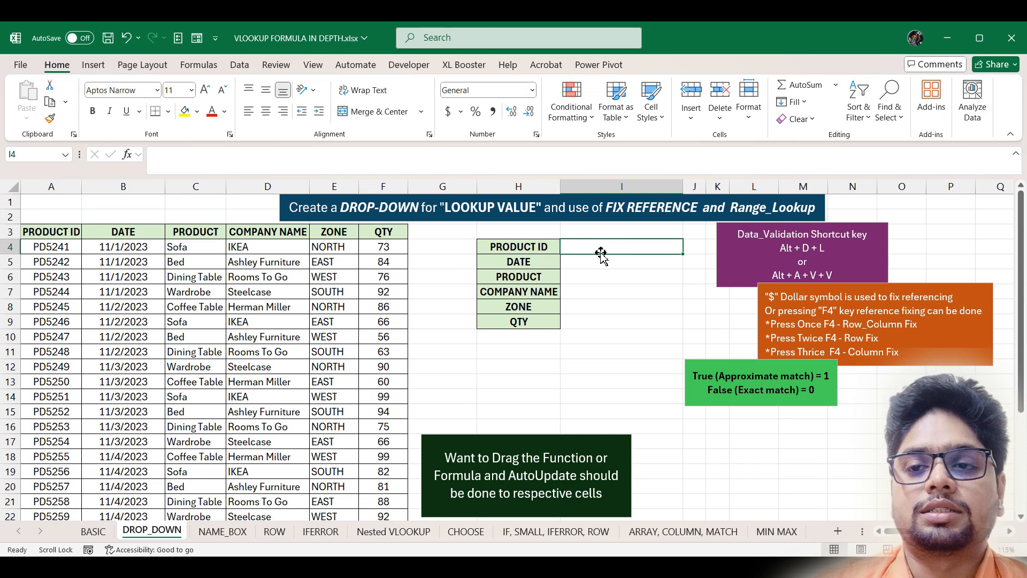
# - Add List data validation to I4 with source =$A$4:$A$30
pyautogui.click(242, 69)
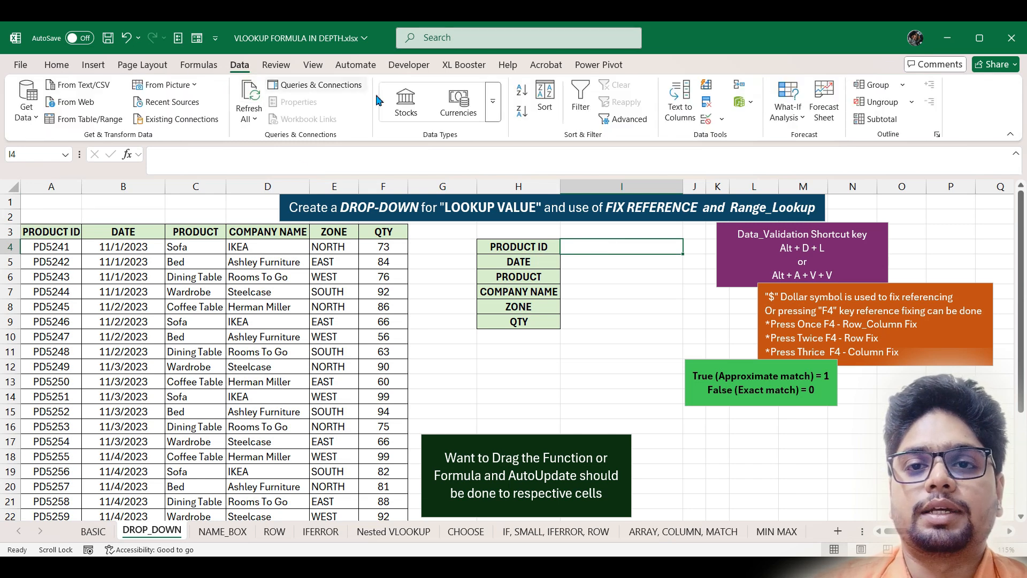
pyautogui.click(722, 120)
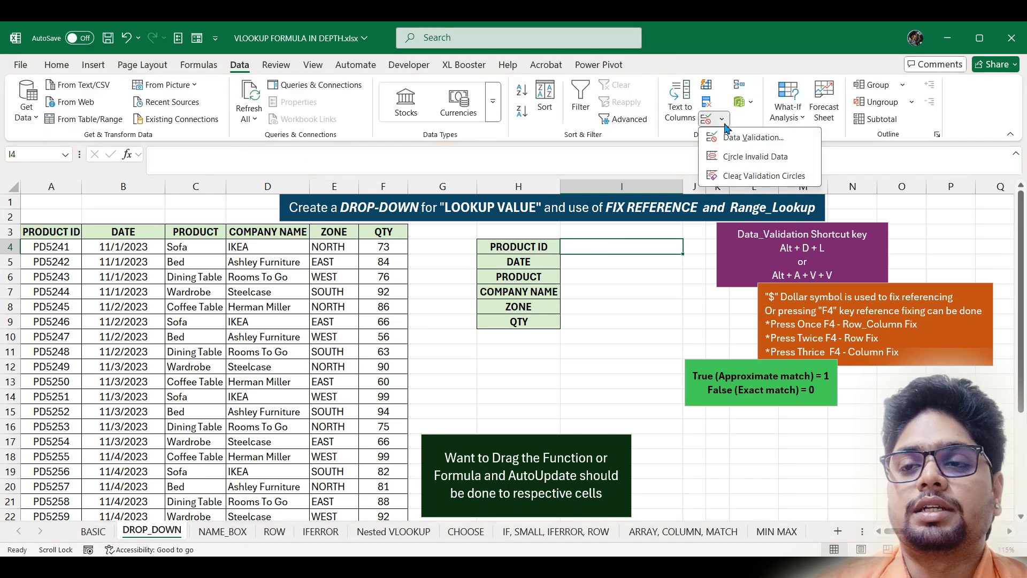
pyautogui.click(754, 139)
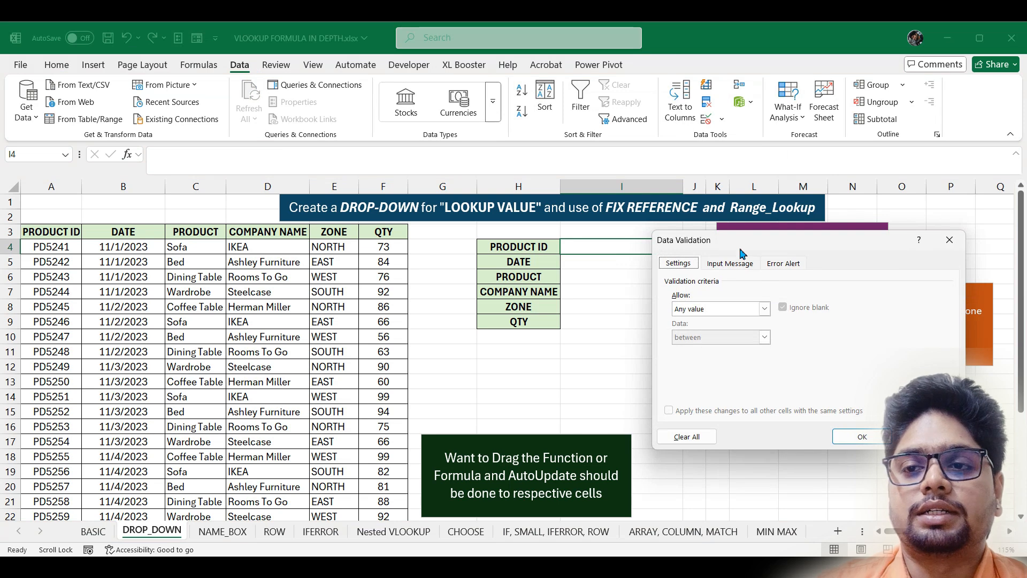
pyautogui.click(746, 315)
pyautogui.click(738, 350)
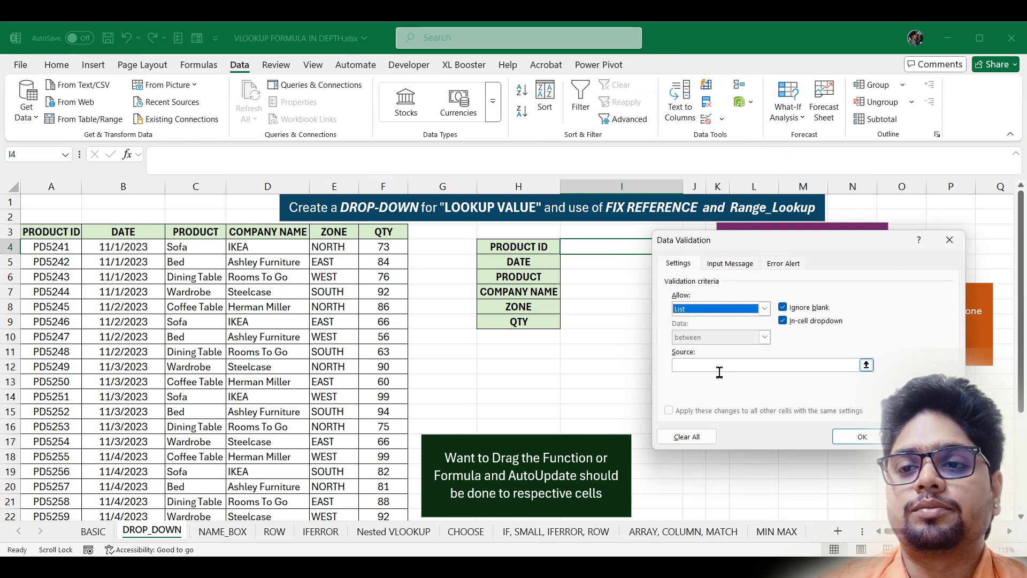
pyautogui.click(721, 368)
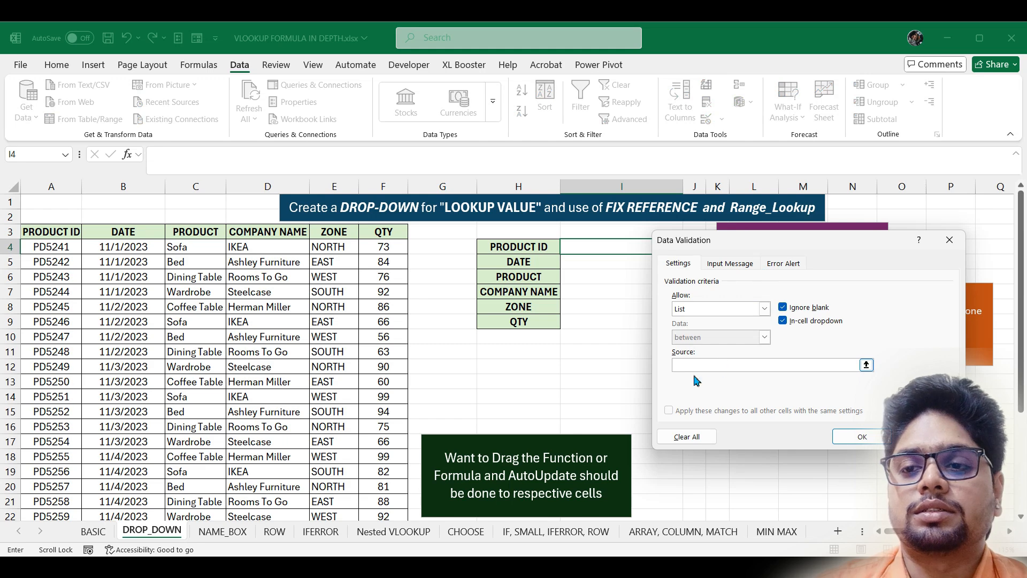
pyautogui.click(59, 249)
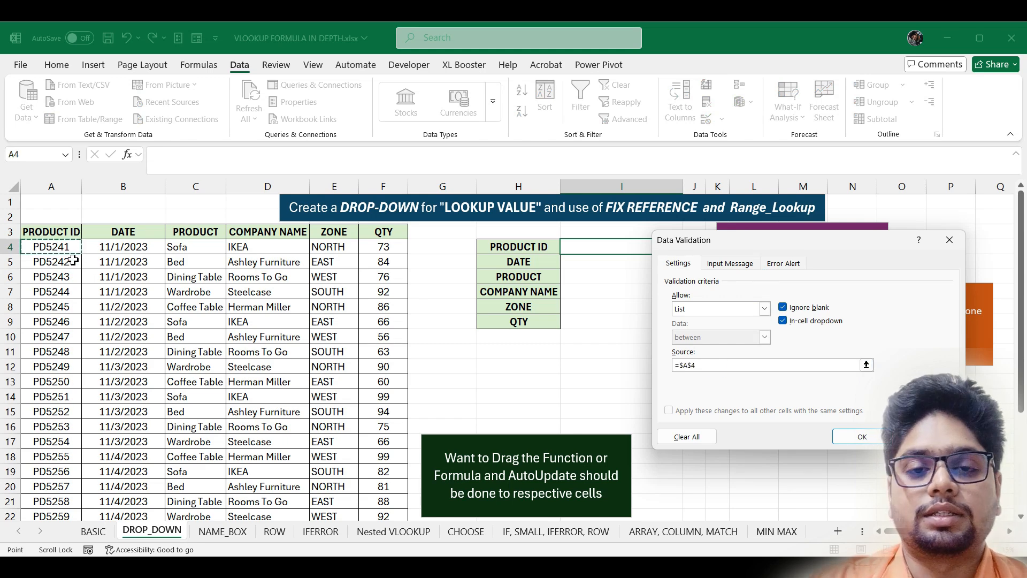
pyautogui.hotkey('ctrl', 'shift', 'Down')
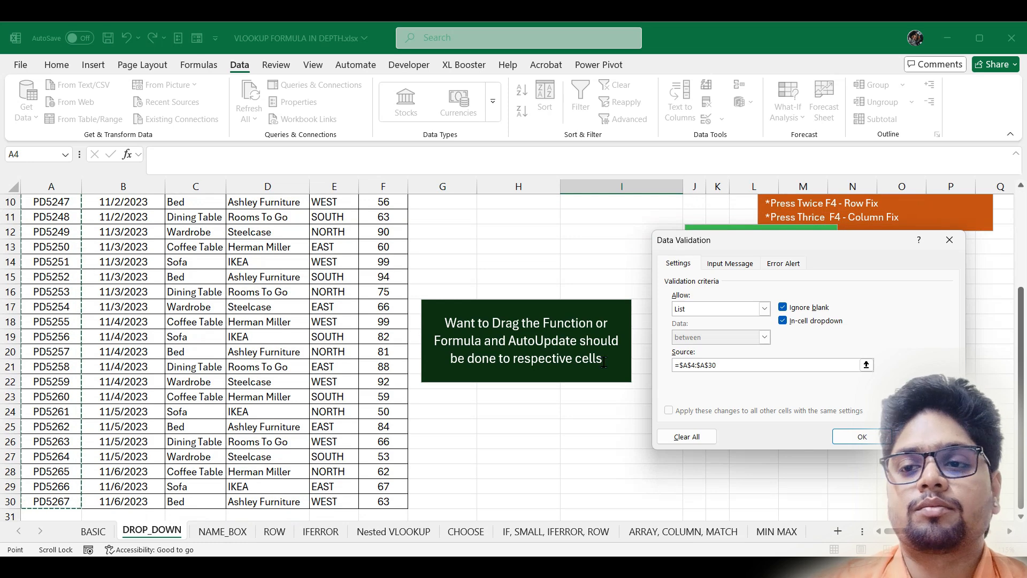
pyautogui.click(862, 436)
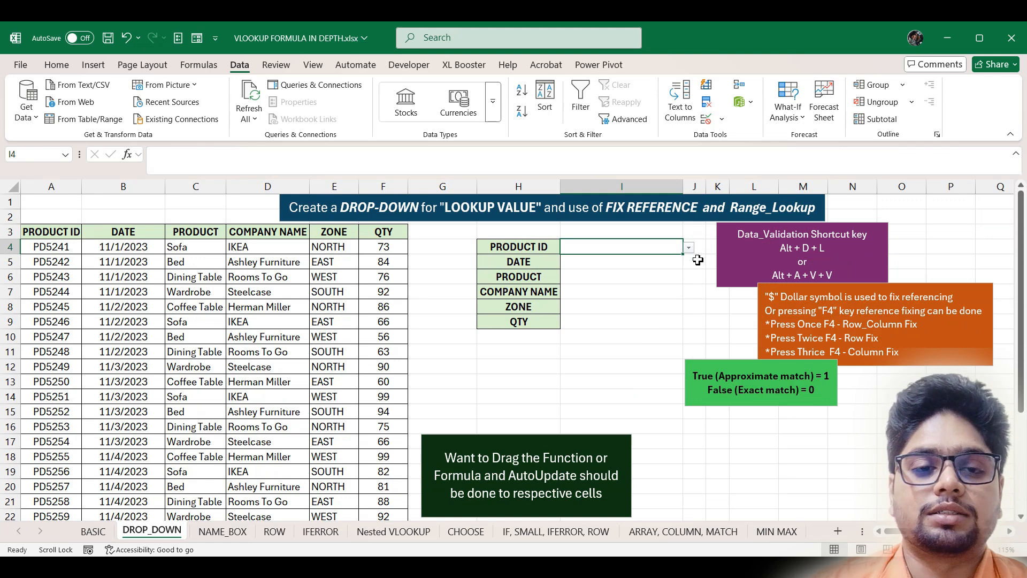
# - Pick PD5258, PD5251, PD5244, PD5246 and PD5243 from I4's list, ending on PD5242
pyautogui.click(689, 248)
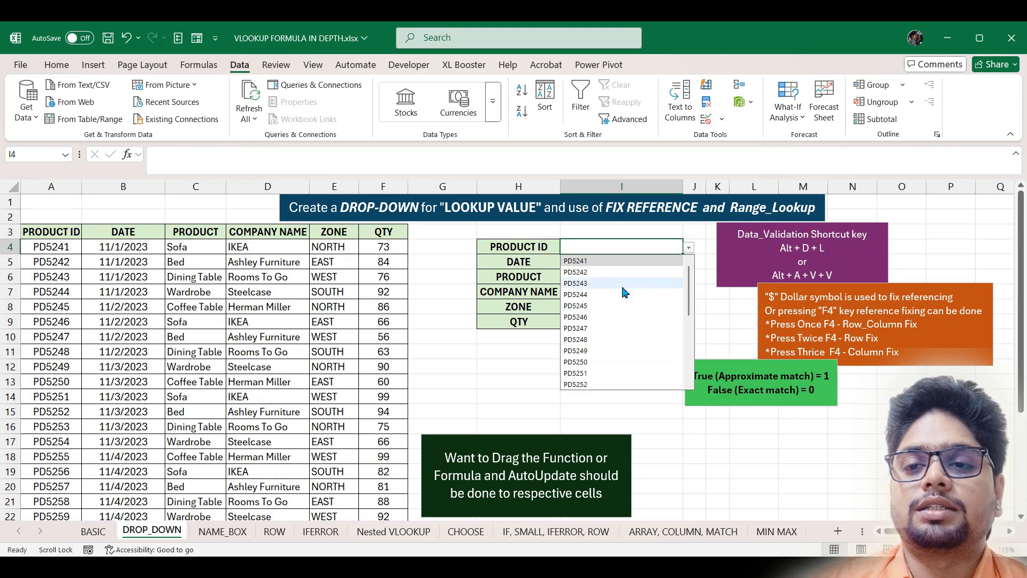
pyautogui.scroll(-5, 623, 291)
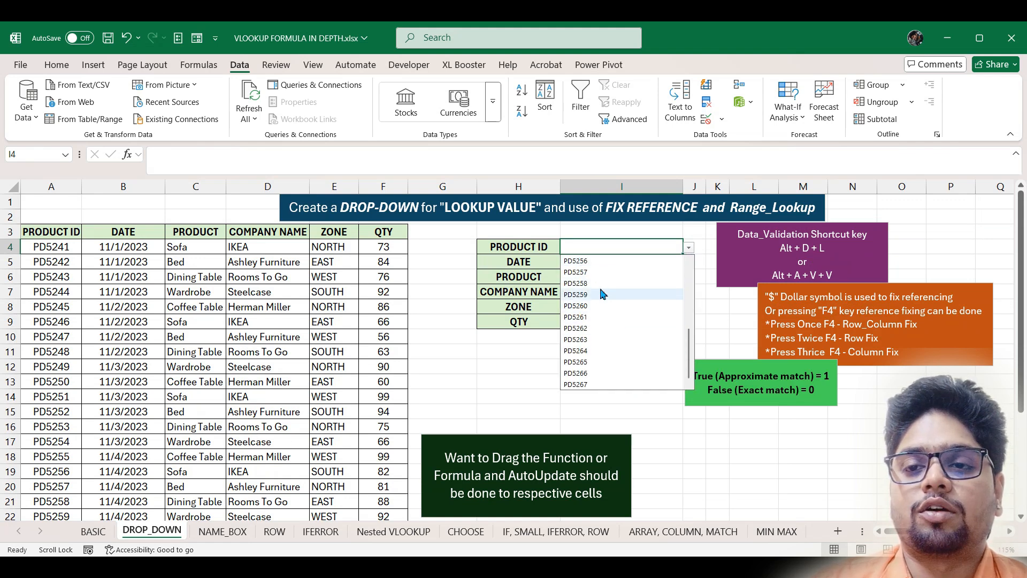
pyautogui.click(647, 272)
pyautogui.click(689, 248)
pyautogui.click(617, 306)
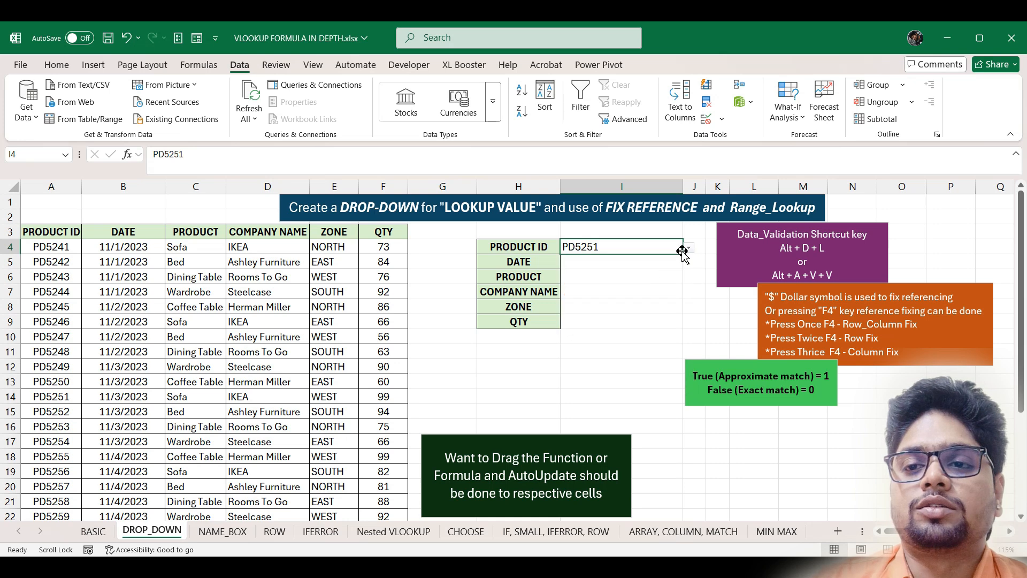
pyautogui.click(689, 248)
pyautogui.click(650, 277)
pyautogui.click(689, 247)
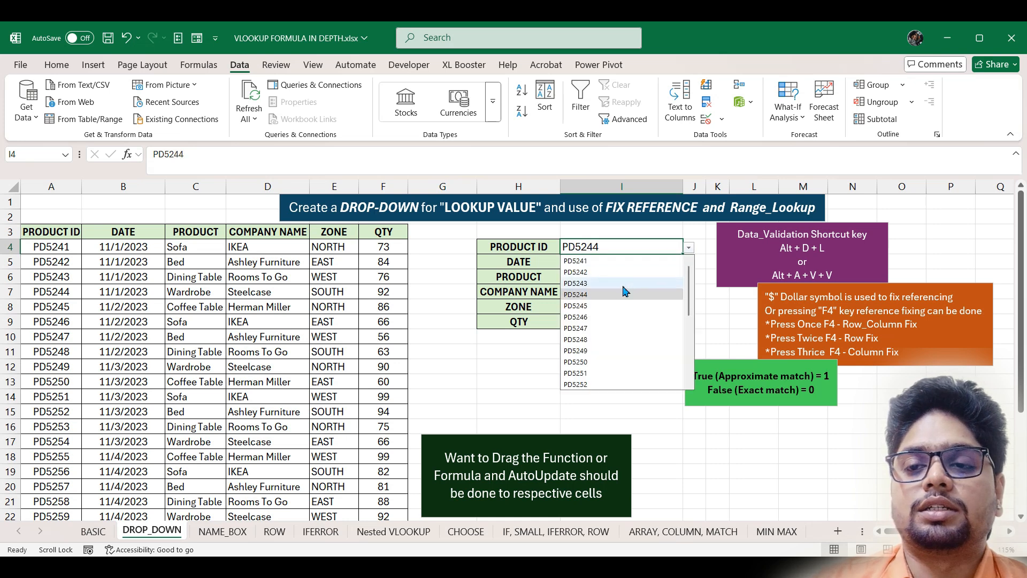
pyautogui.click(642, 316)
pyautogui.click(689, 247)
pyautogui.click(631, 283)
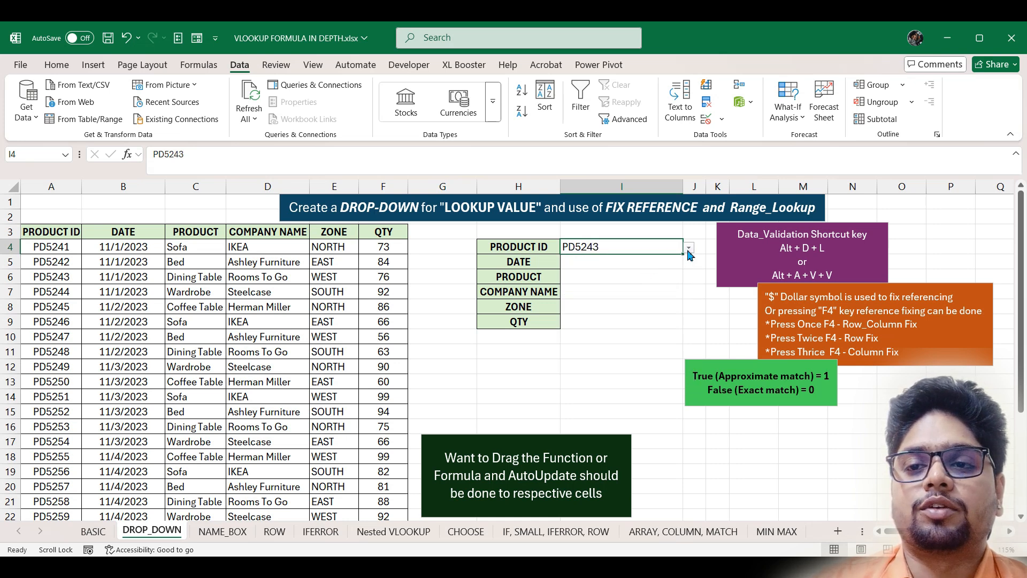
pyautogui.click(689, 247)
pyautogui.click(621, 272)
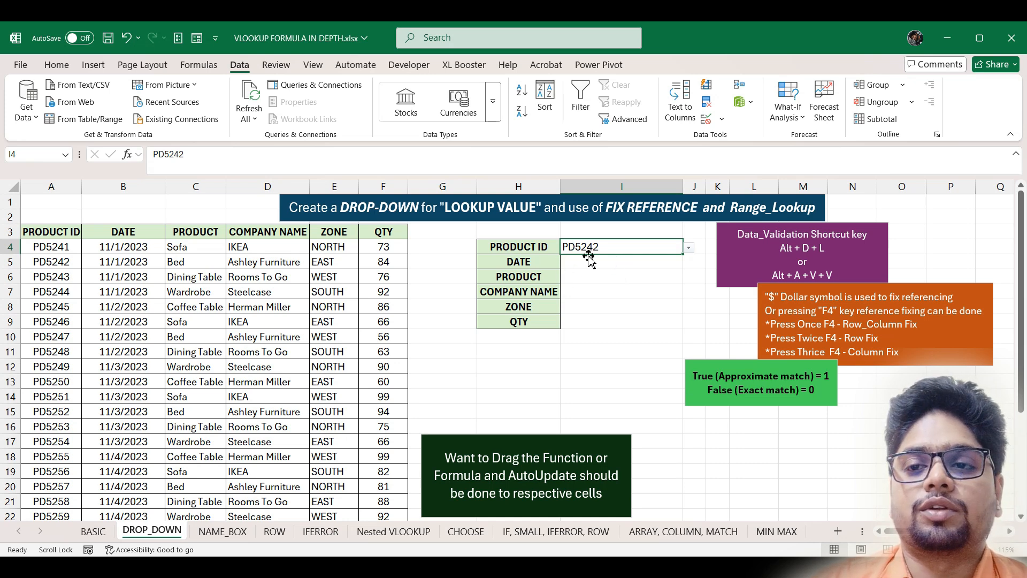
# - Enter =VLOOKUP(I4,A3:F30,2) in I5 so the DATE field returns 45231
pyautogui.click(624, 263)
pyautogui.write('=')
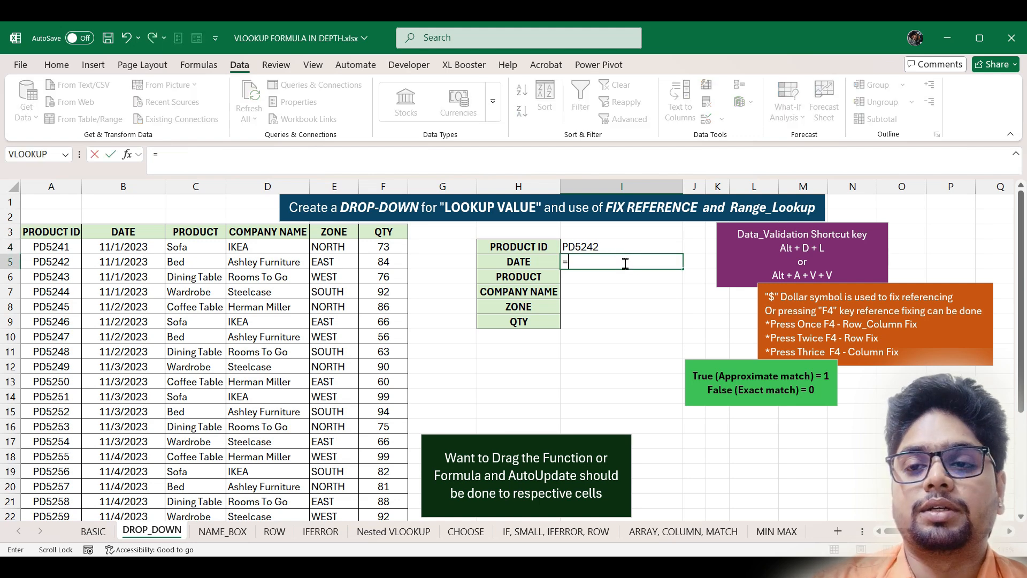
pyautogui.write('vl')
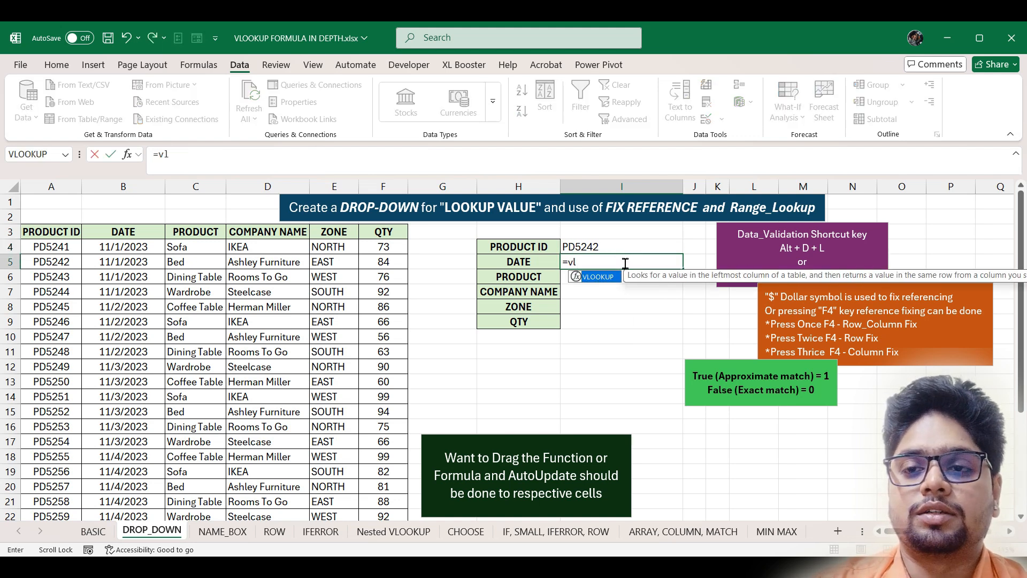
pyautogui.press('Tab')
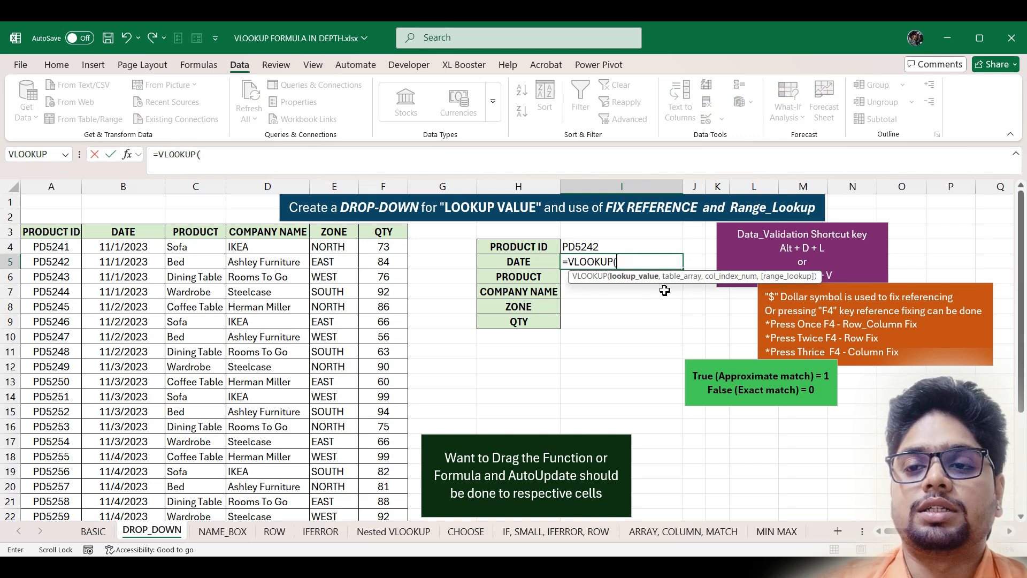
pyautogui.click(631, 243)
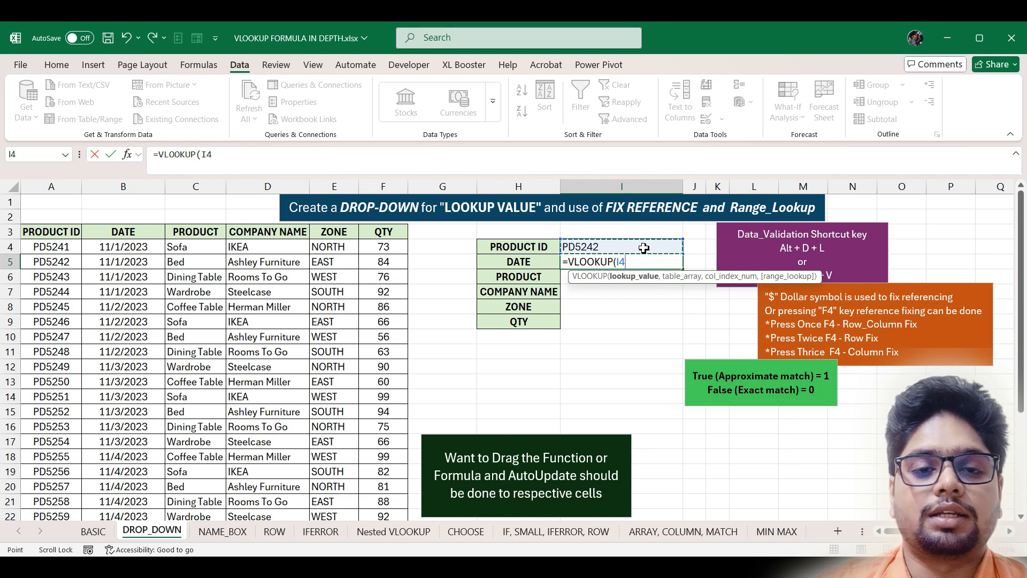
pyautogui.write(',')
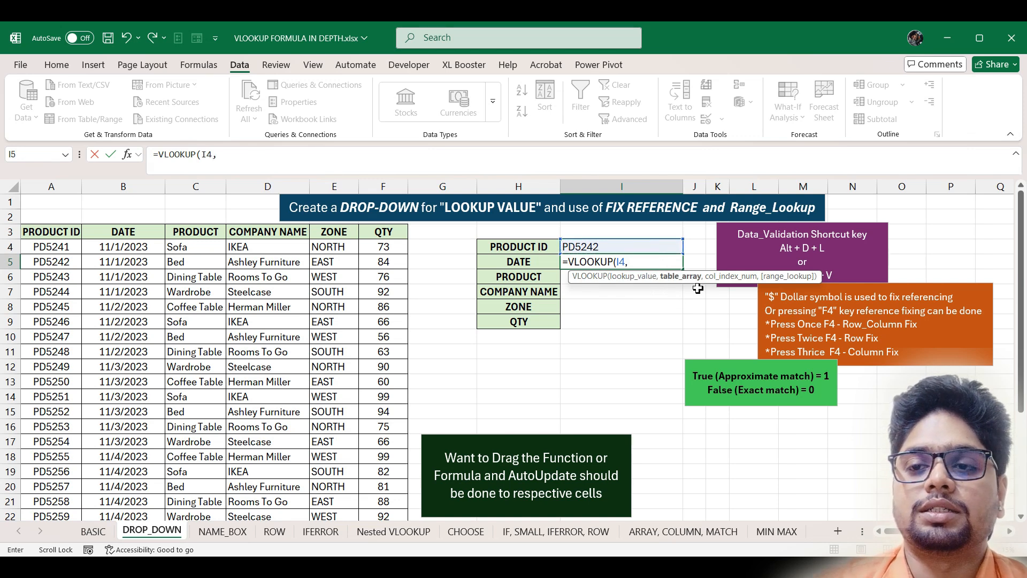
pyautogui.click(58, 230)
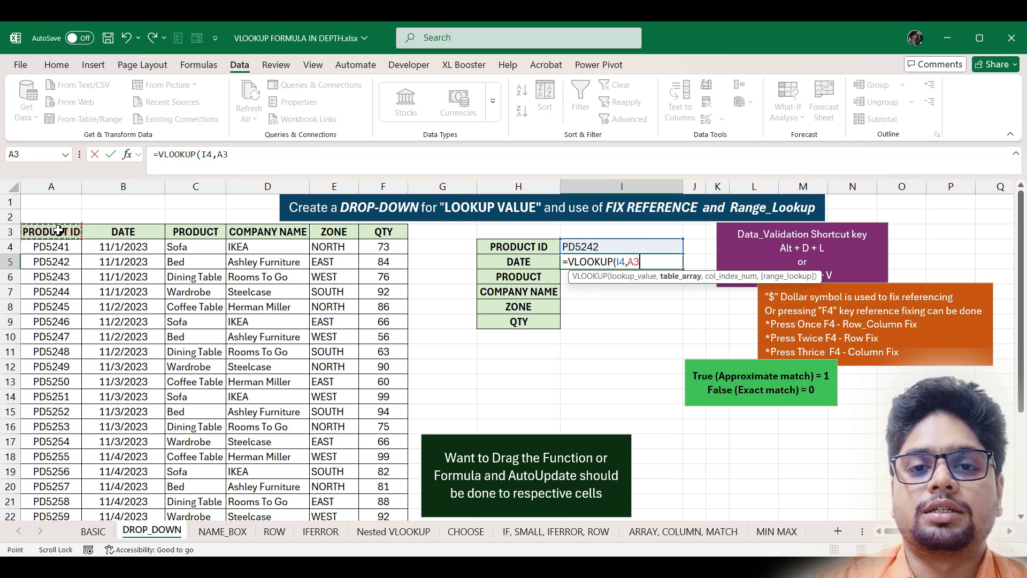
pyautogui.hotkey('shift', 'Right')
pyautogui.hotkey('shift', 'Right')
pyautogui.hotkey('shift', 'Right')
pyautogui.hotkey('shift', 'Right')
pyautogui.hotkey('shift', 'Right')
pyautogui.hotkey('ctrl', 'shift', 'Down')
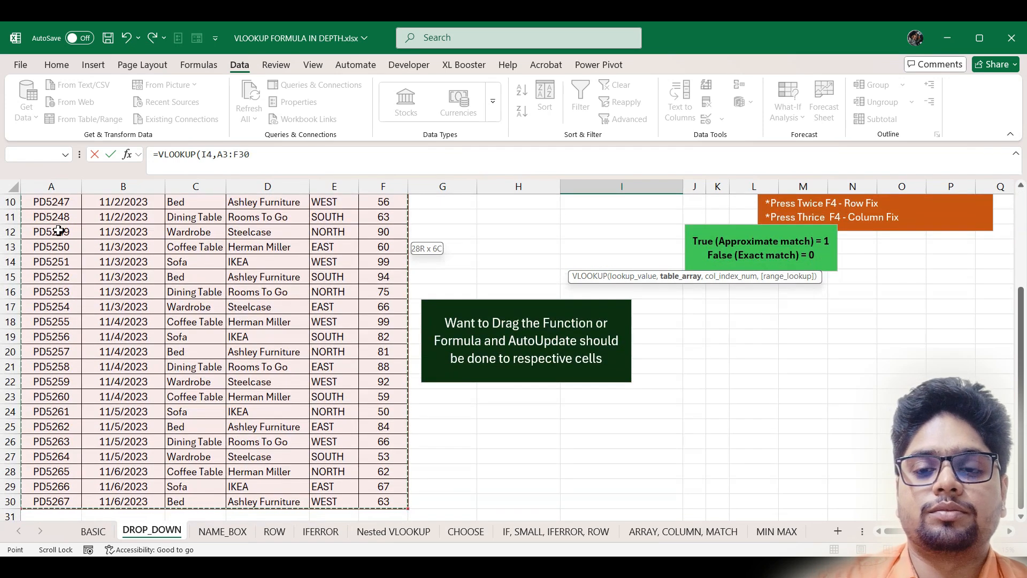
pyautogui.write(',')
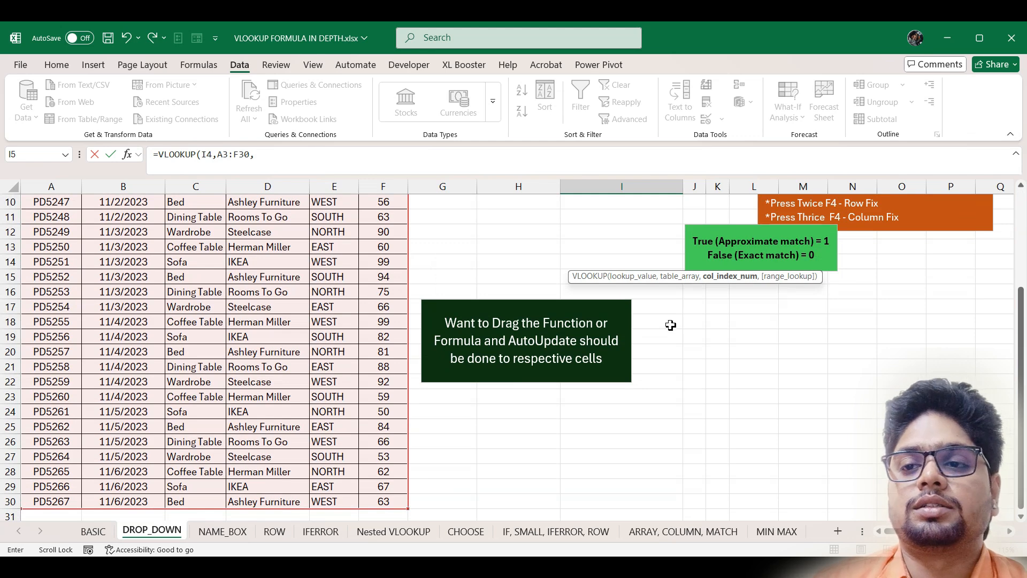
pyautogui.scroll(3, 685, 313)
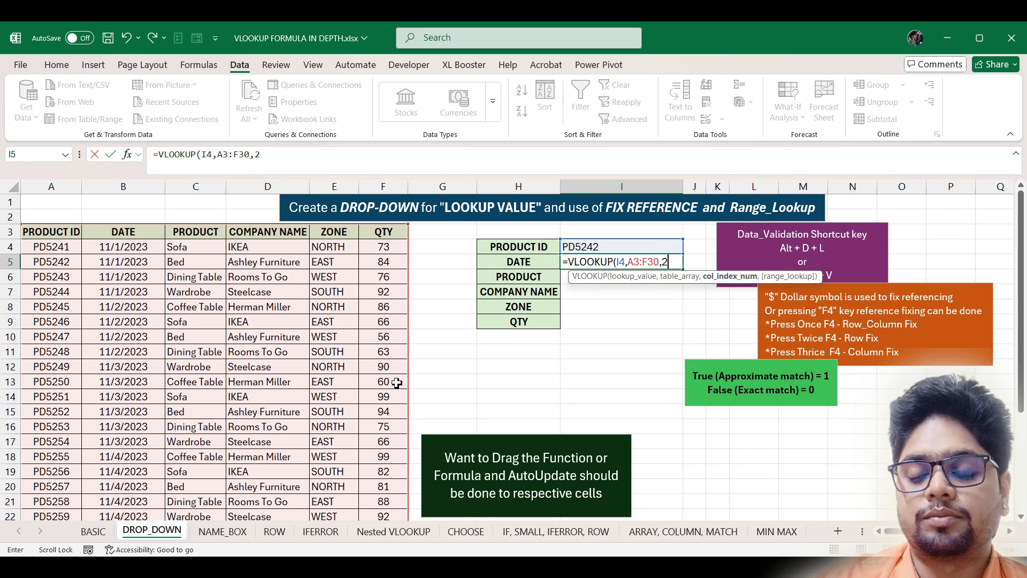
pyautogui.press('Return')
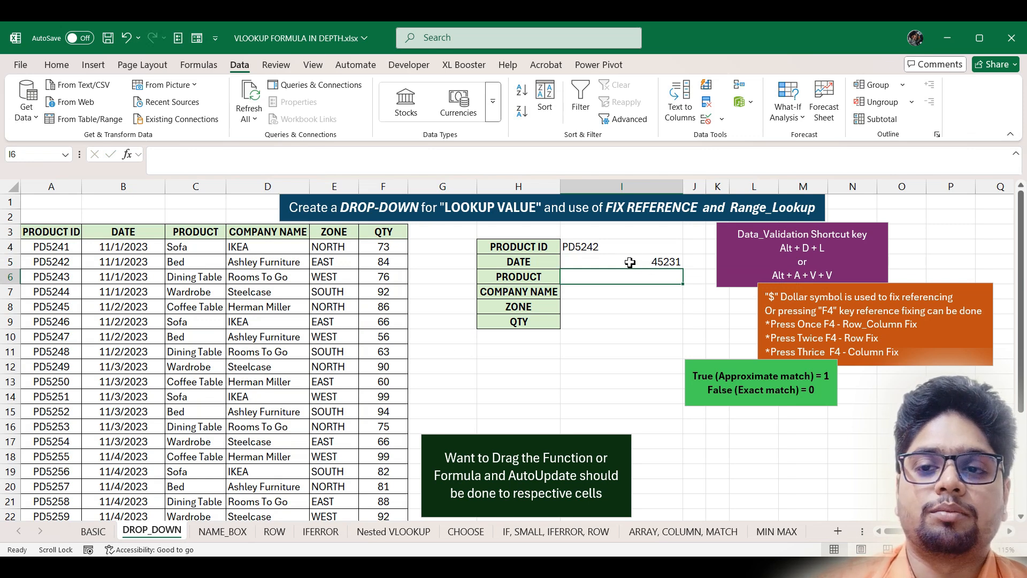
pyautogui.click(650, 261)
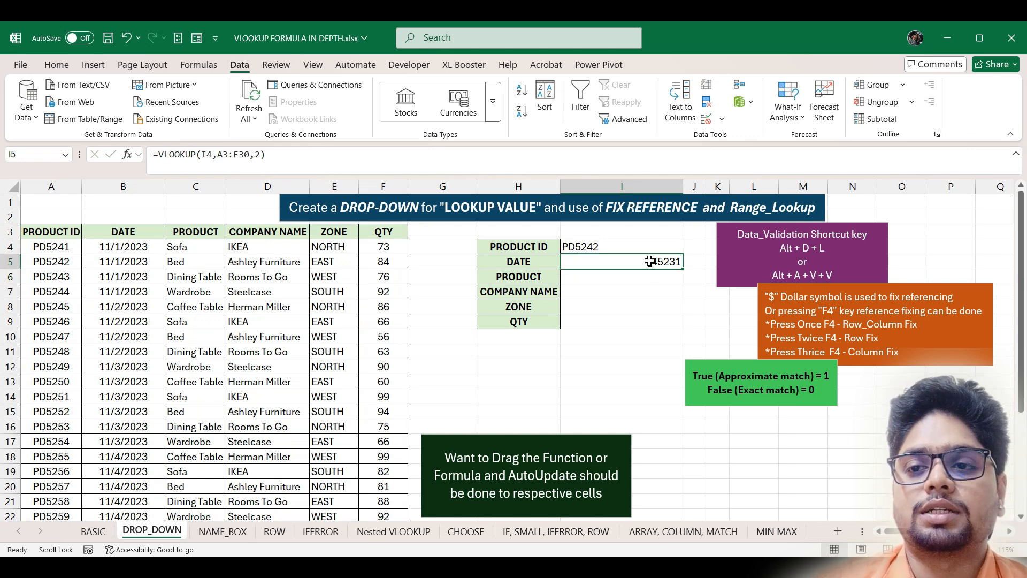
pyautogui.click(56, 64)
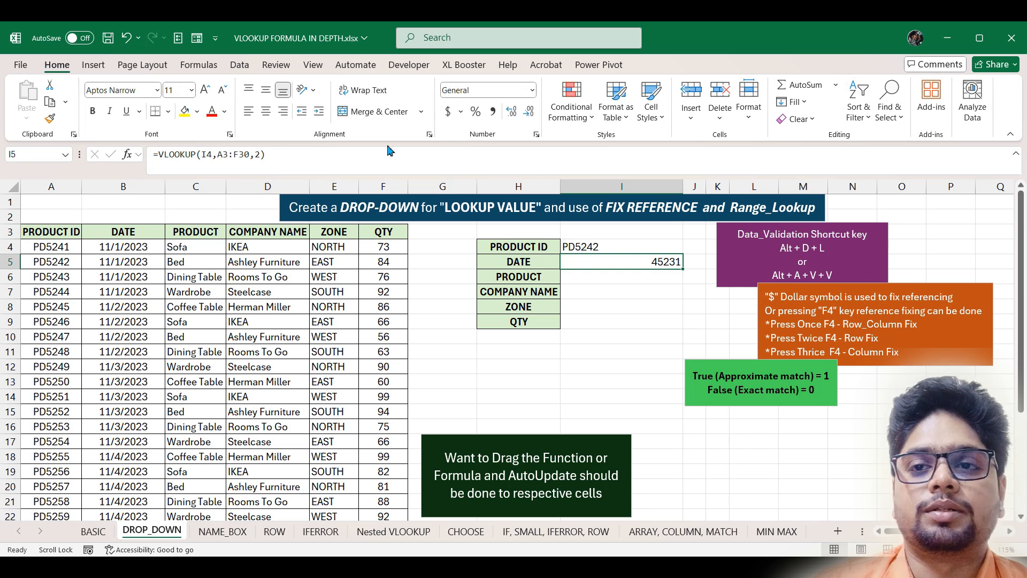
# - Format I5 as Short Date and test the I4 drop-down, ending on PD5241
pyautogui.click(533, 91)
pyautogui.click(516, 241)
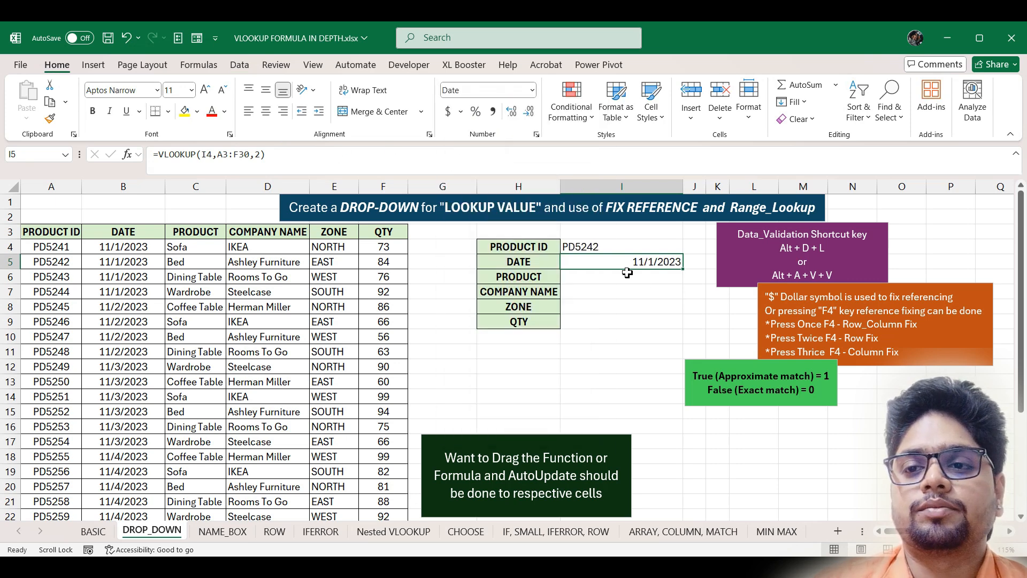
pyautogui.click(637, 248)
pyautogui.click(688, 248)
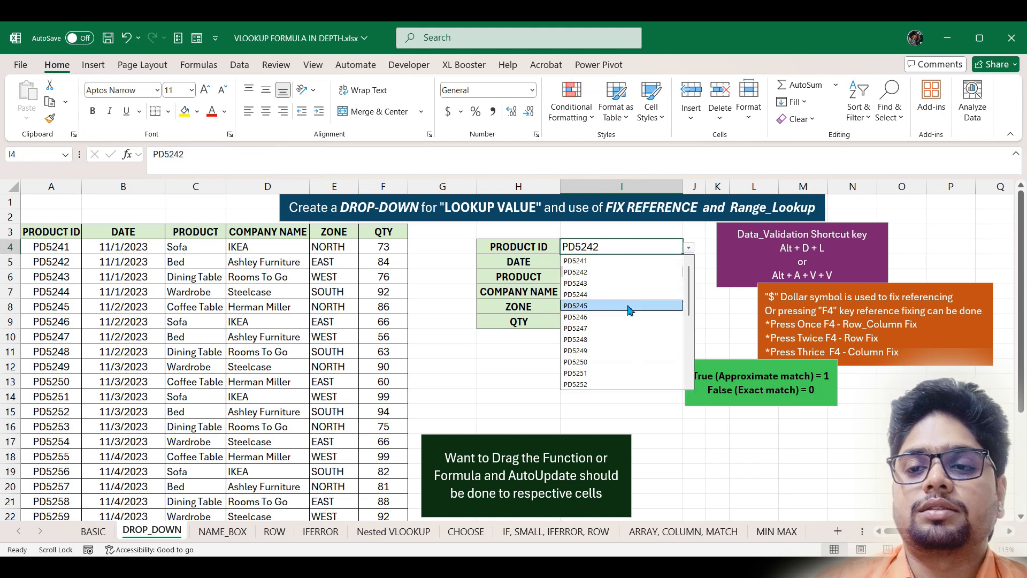
pyautogui.click(628, 306)
pyautogui.click(688, 247)
pyautogui.click(630, 351)
pyautogui.click(688, 247)
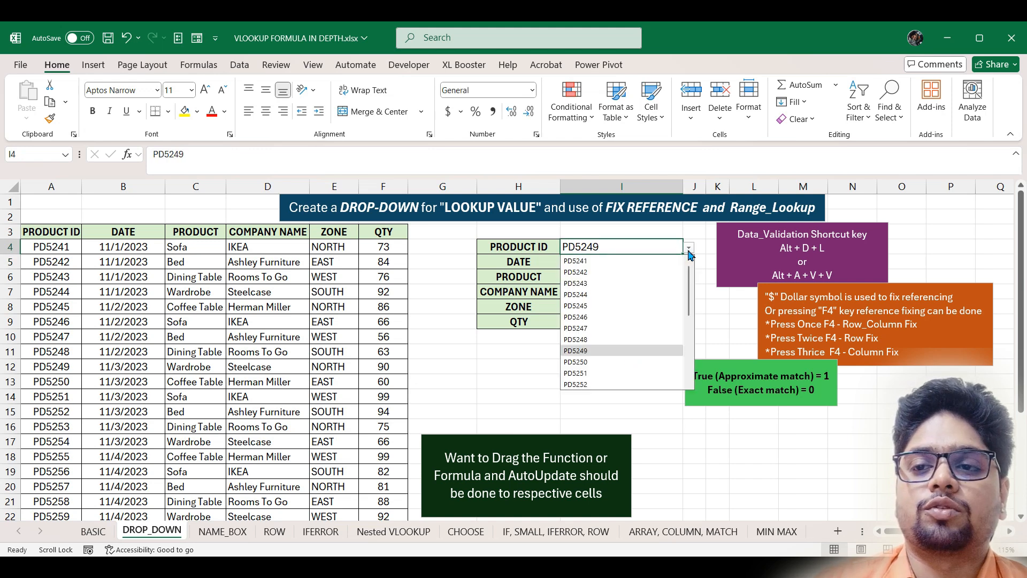
pyautogui.click(593, 264)
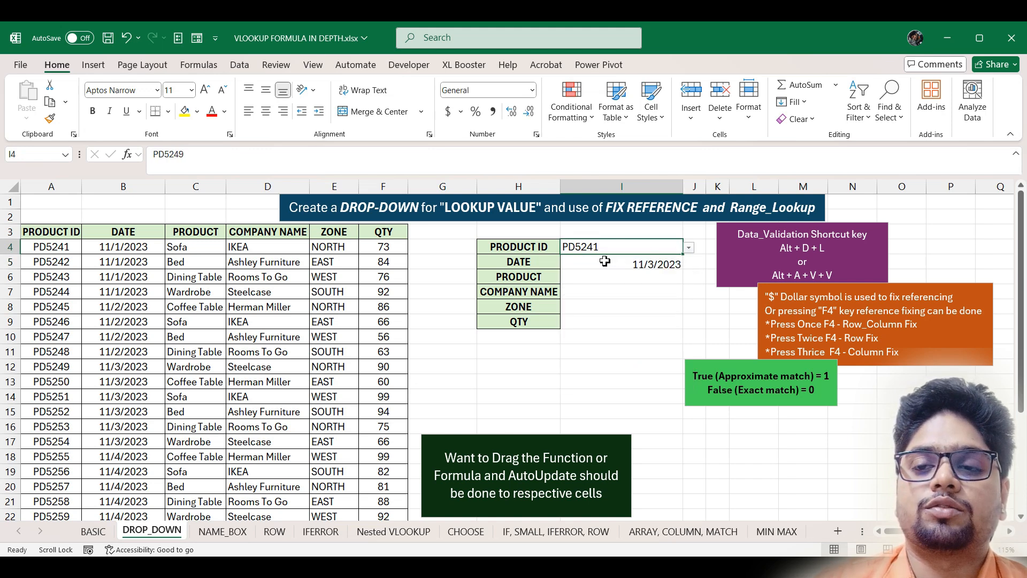
# - Add FALSE as the exact-match argument to I5's VLOOKUP so it shows 11/1/2023
pyautogui.doubleClick(654, 266)
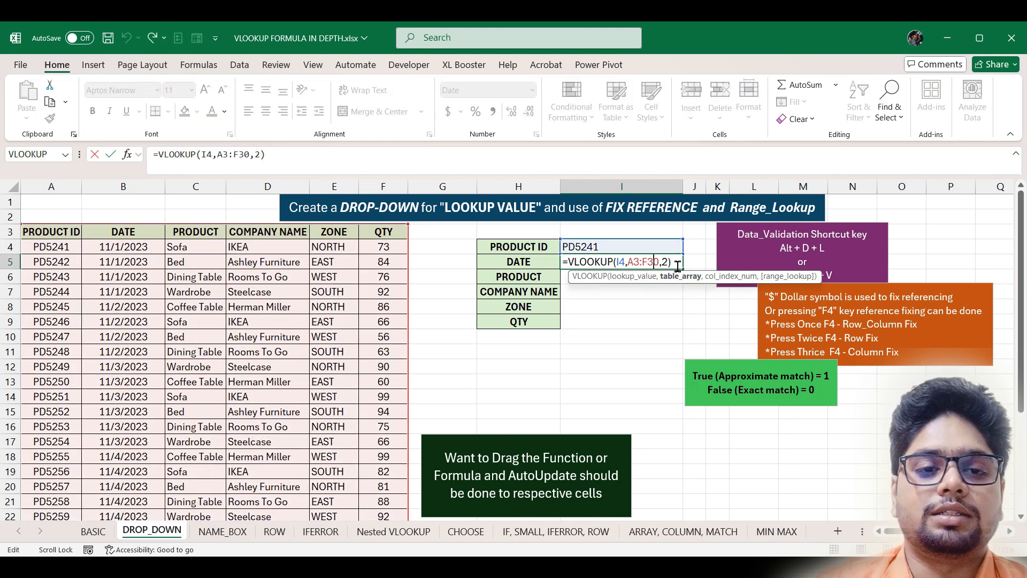
pyautogui.click(678, 266)
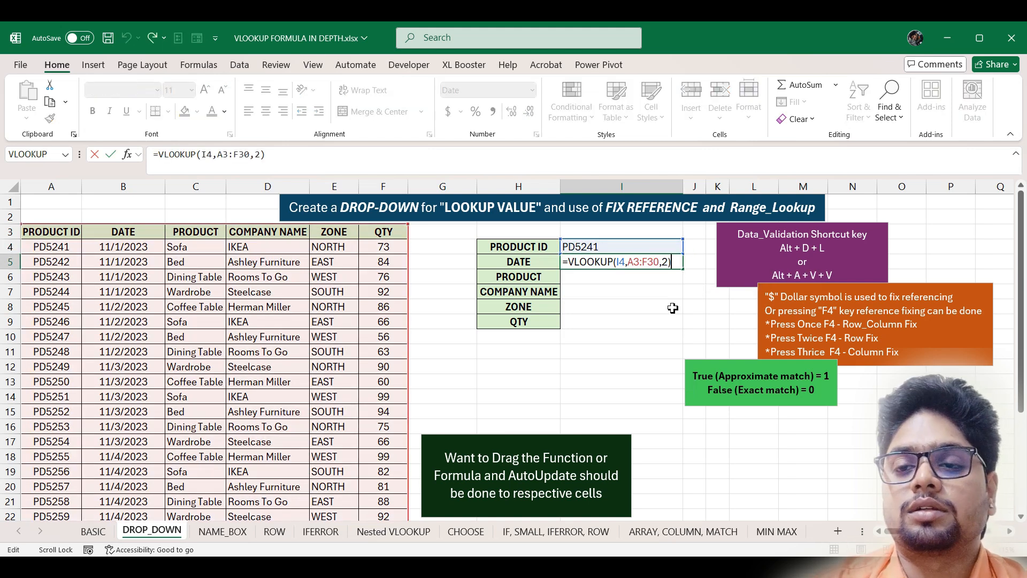
pyautogui.press('BackSpace')
pyautogui.write(',')
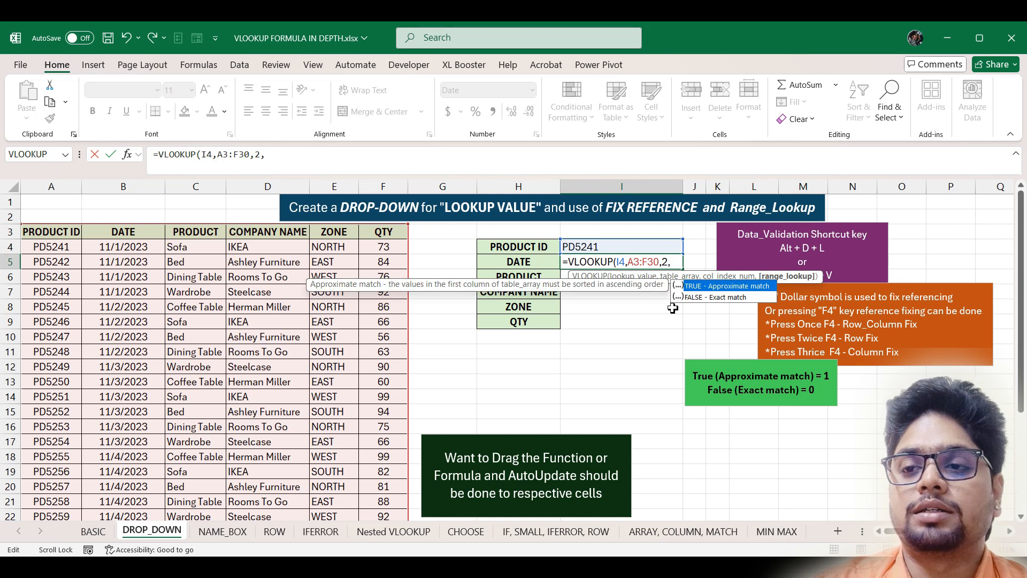
pyautogui.click(769, 298)
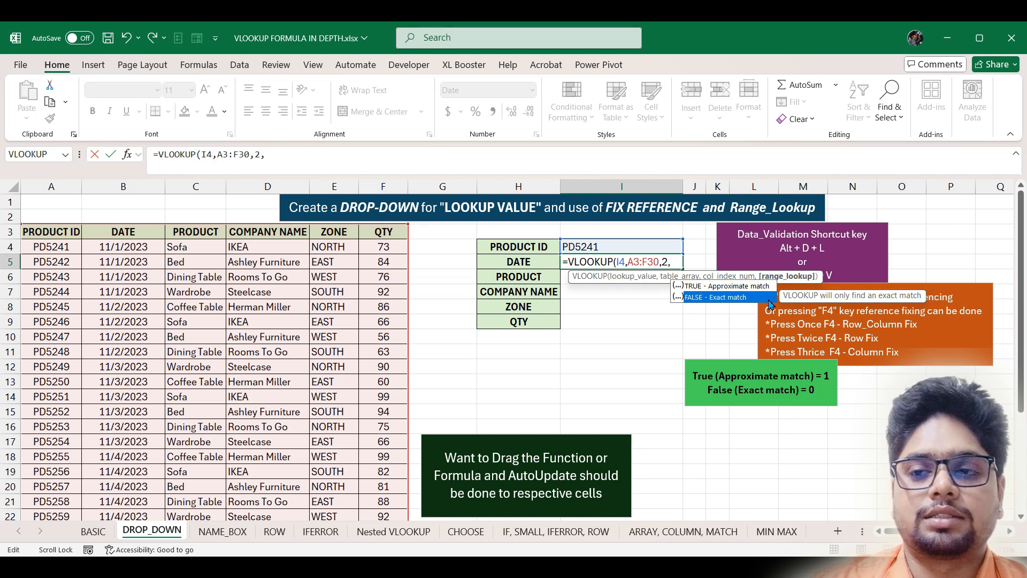
pyautogui.press('Tab')
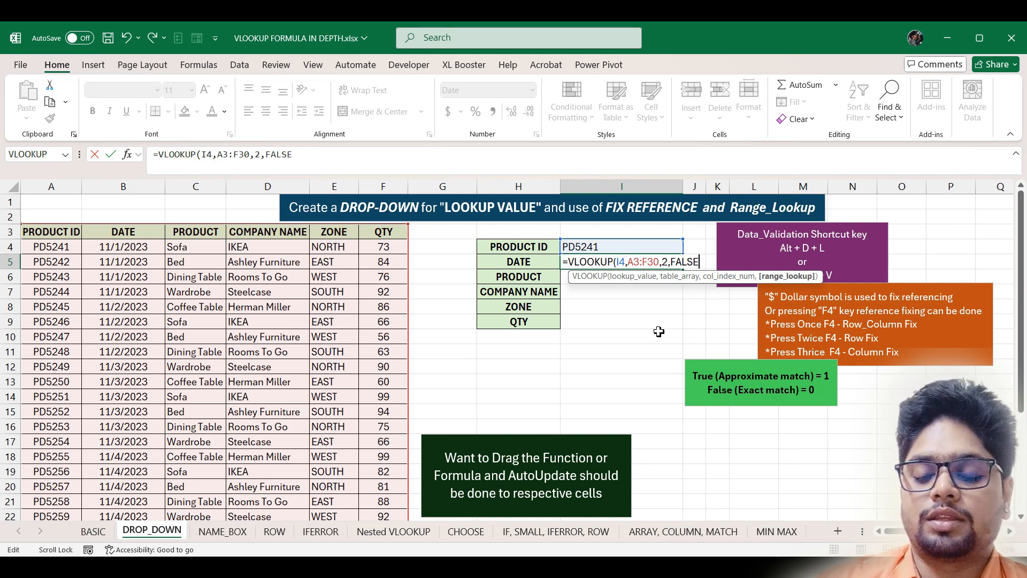
pyautogui.write(')')
pyautogui.press('Return')
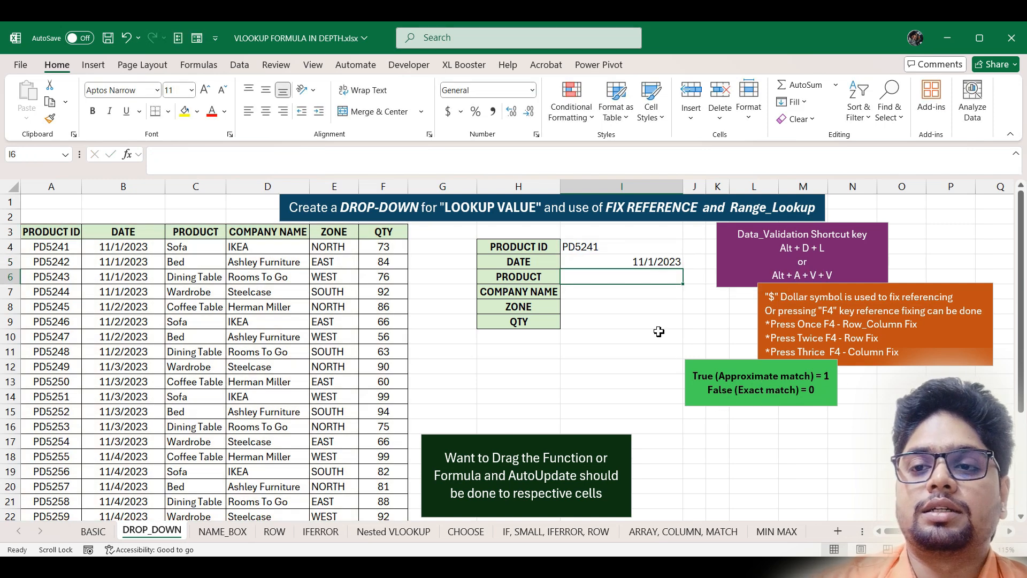
# - Fill the DATE formula from I5 down to I9 and inspect I6's copied references
pyautogui.click(652, 262)
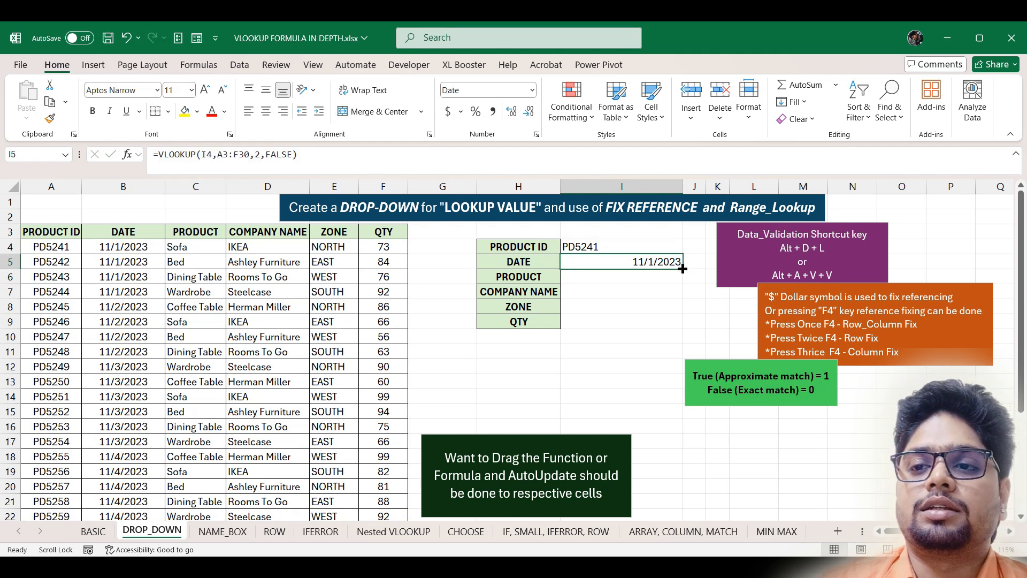
pyautogui.moveTo(683, 268); pyautogui.dragTo(675, 324)
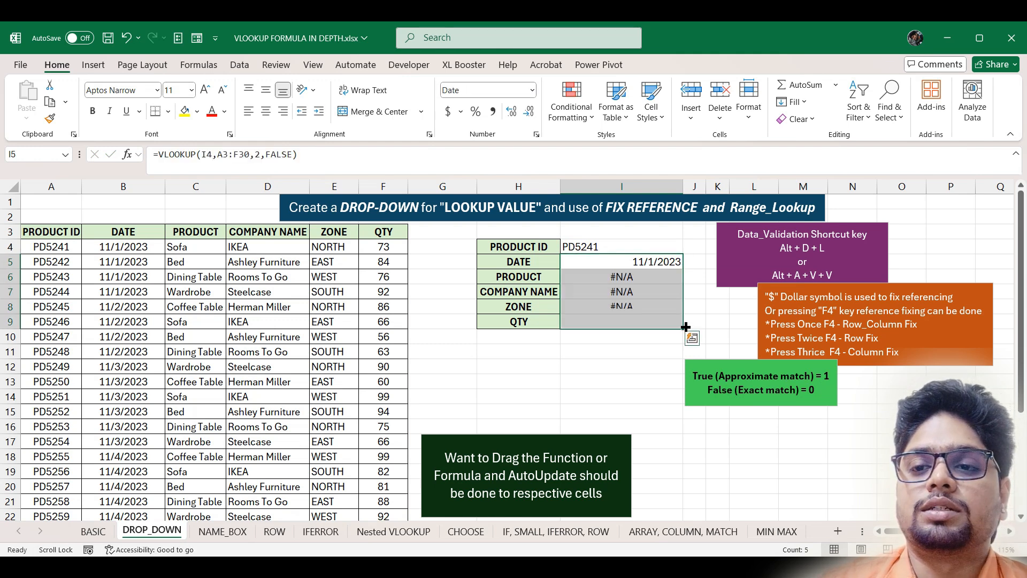
pyautogui.click(643, 282)
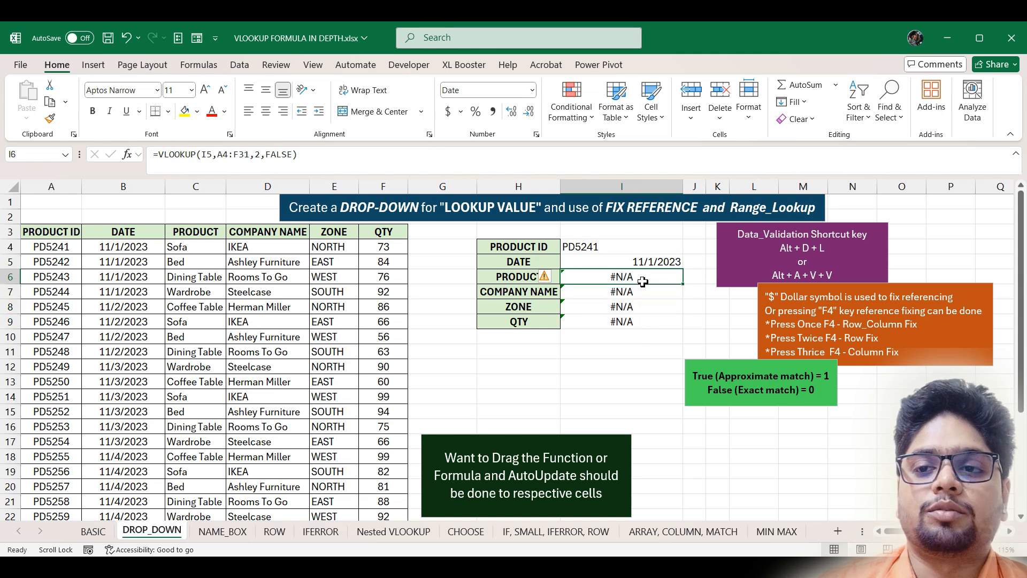
pyautogui.doubleClick(643, 282)
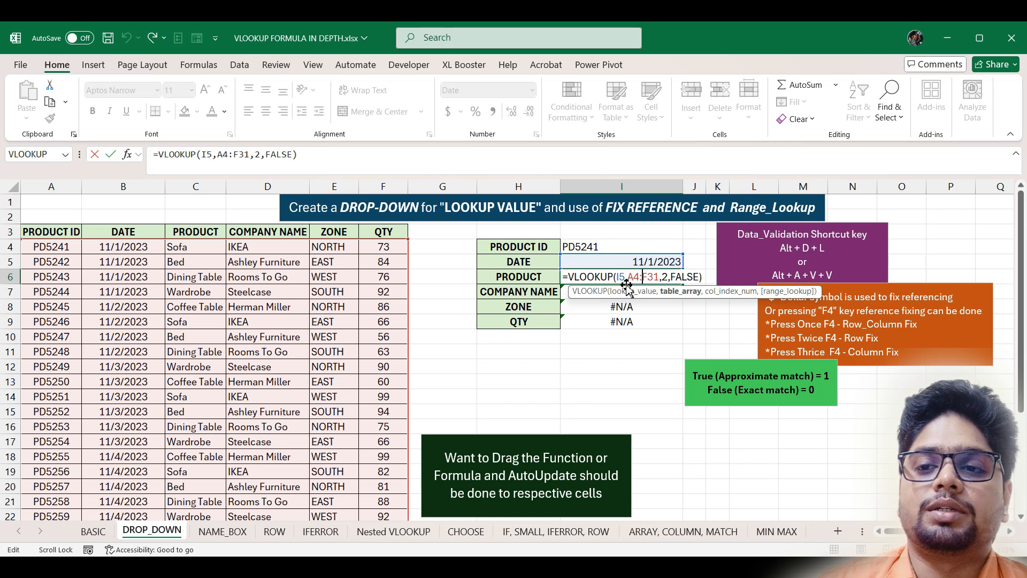
pyautogui.hotkey('ctrl', 'Return')
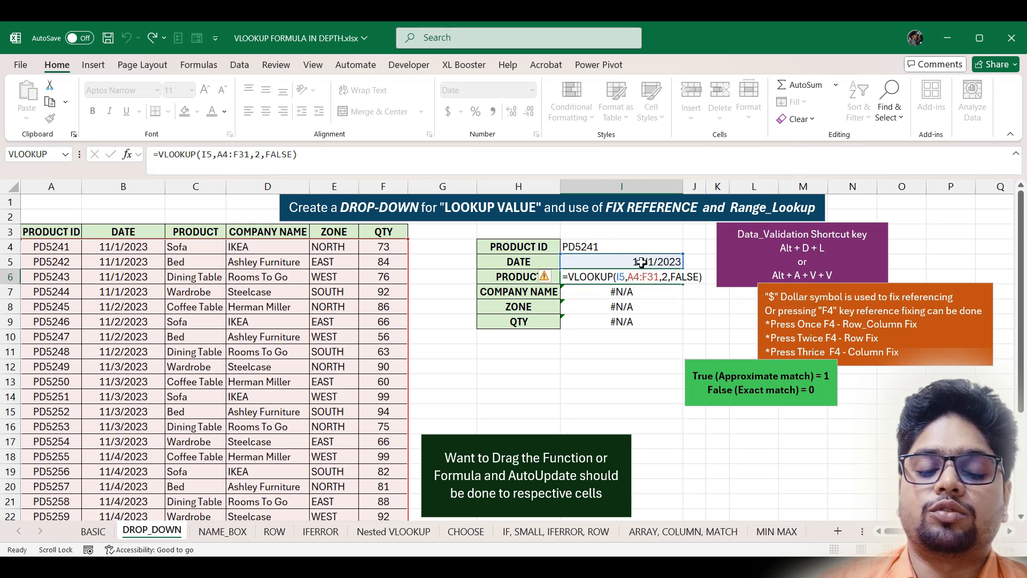
# - Lock the lookup value in I5 as $I$4 and fill it down to I9 again
pyautogui.click(639, 263)
pyautogui.doubleClick(638, 263)
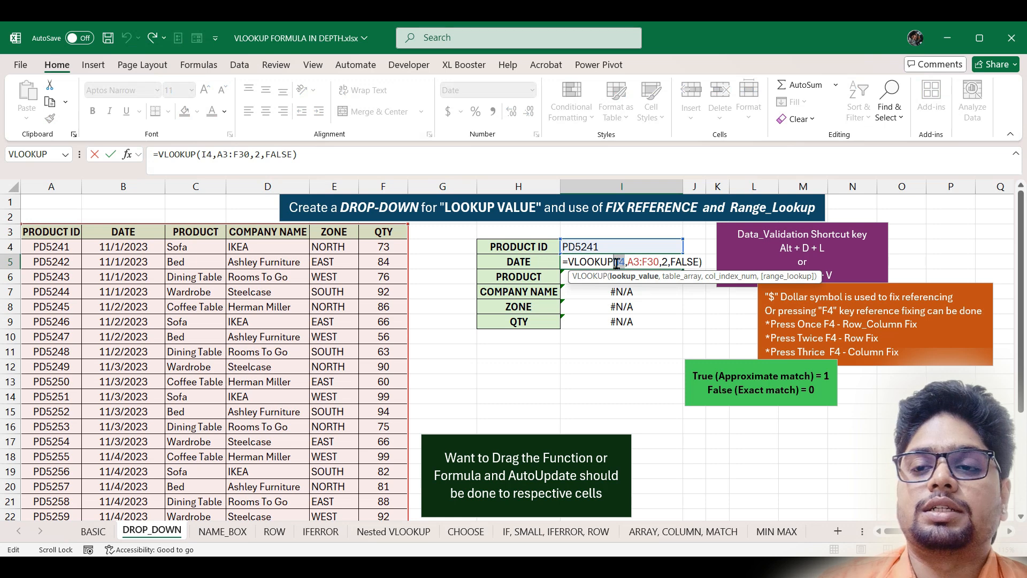
pyautogui.press('F4')
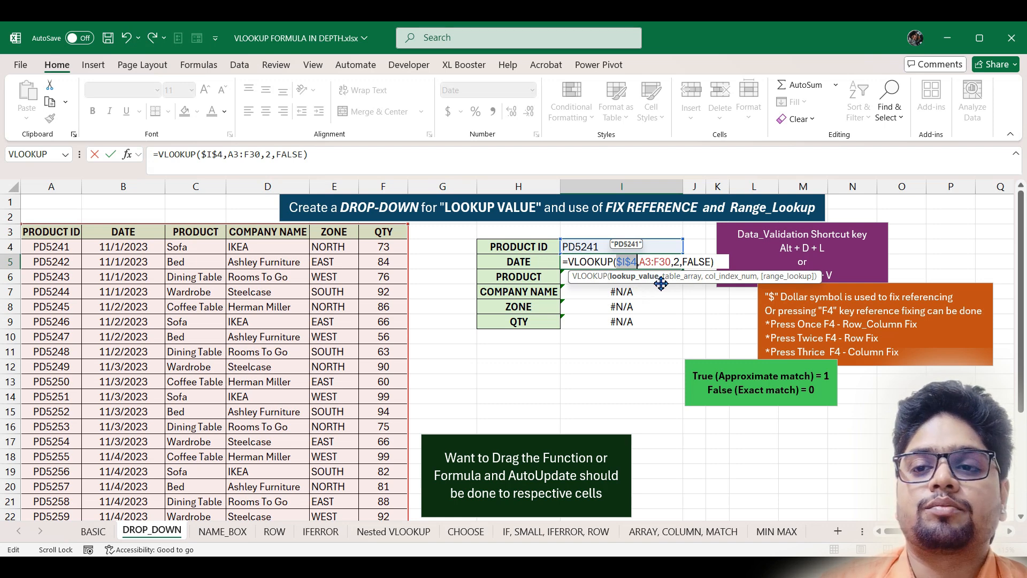
pyautogui.press('Return')
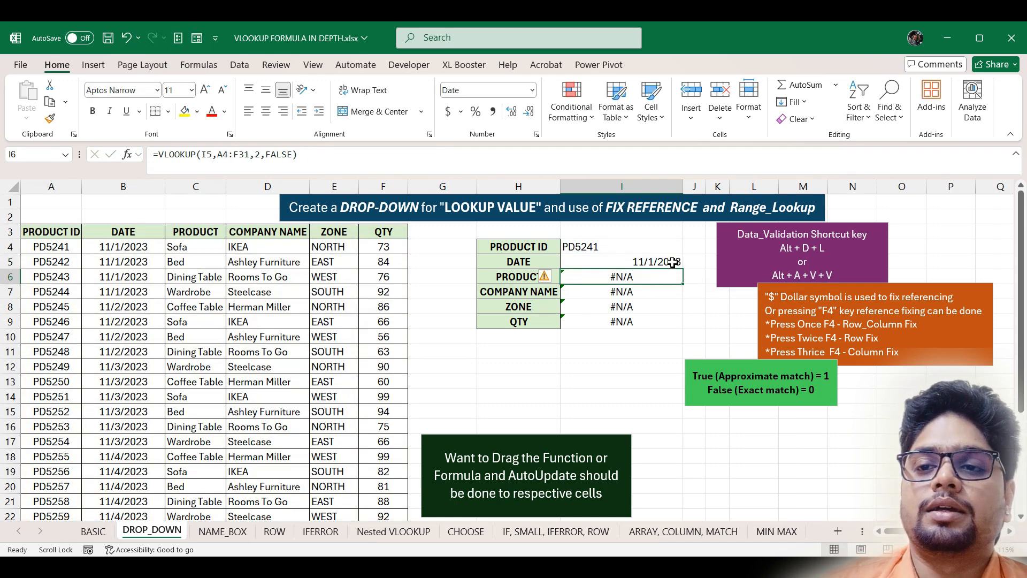
pyautogui.moveTo(683, 268); pyautogui.dragTo(680, 328)
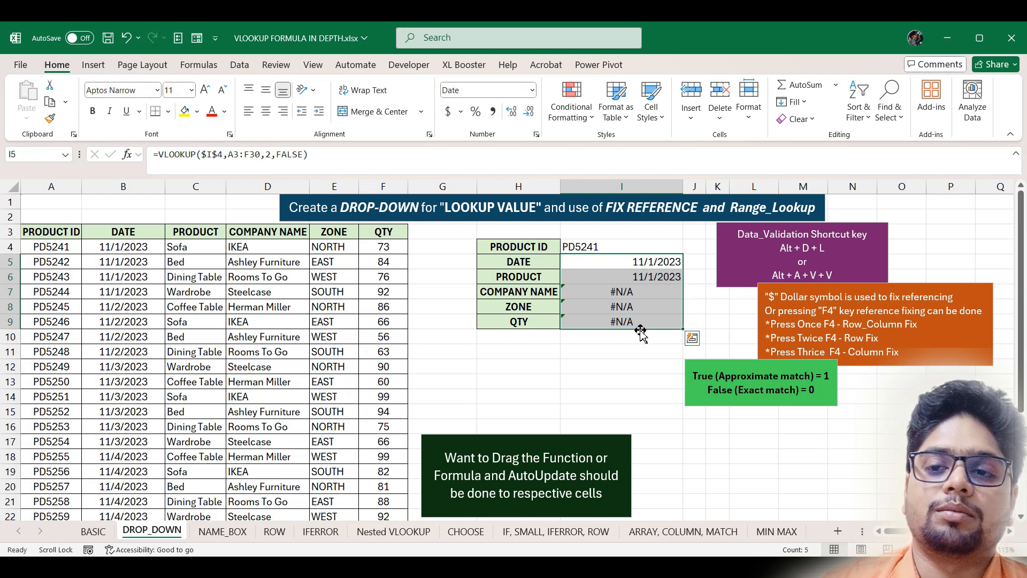
# - Change I6's column index from 2 to 3 so PRODUCT shows Sofa
pyautogui.click(648, 277)
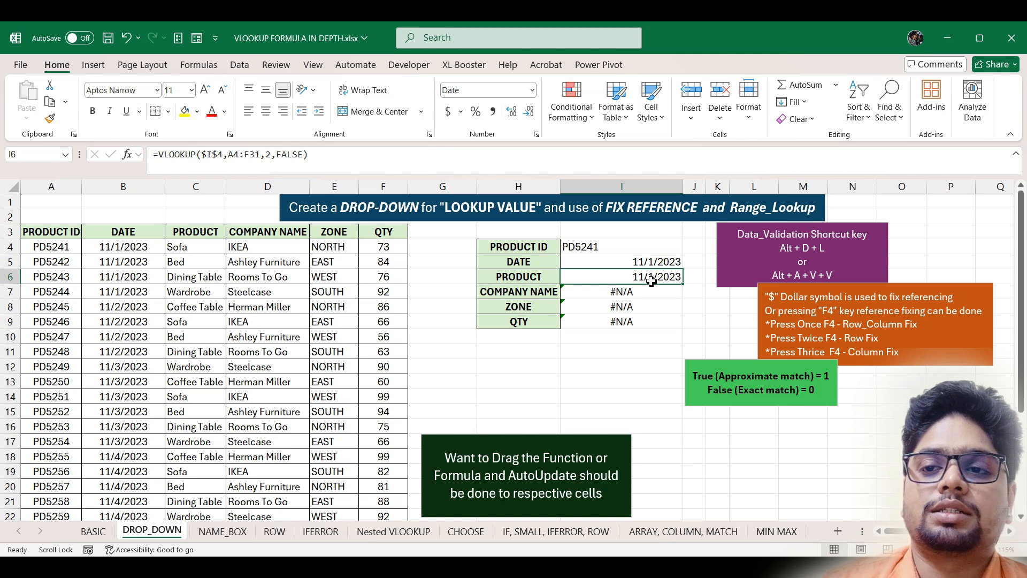
pyautogui.doubleClick(651, 278)
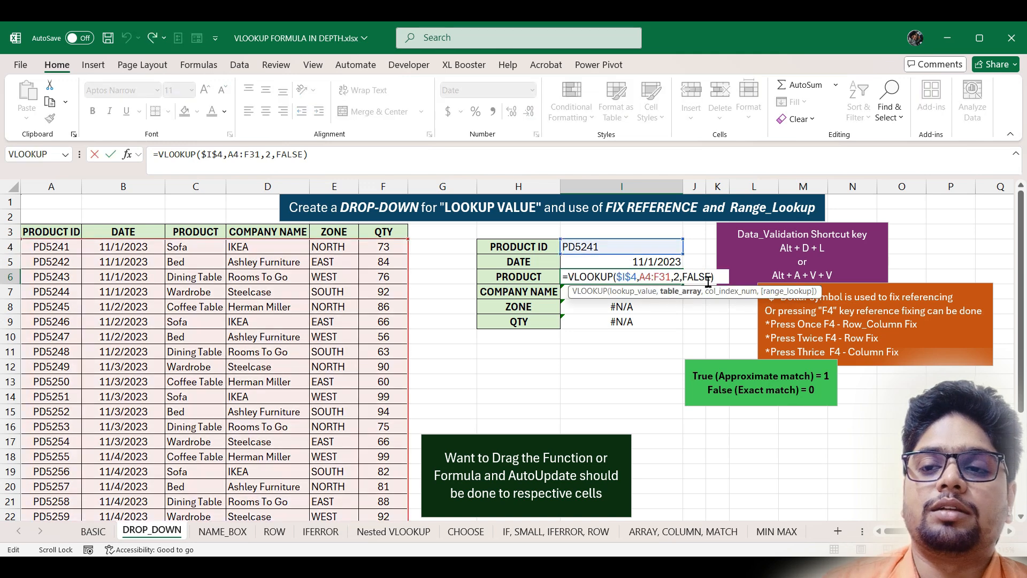
pyautogui.click(681, 277)
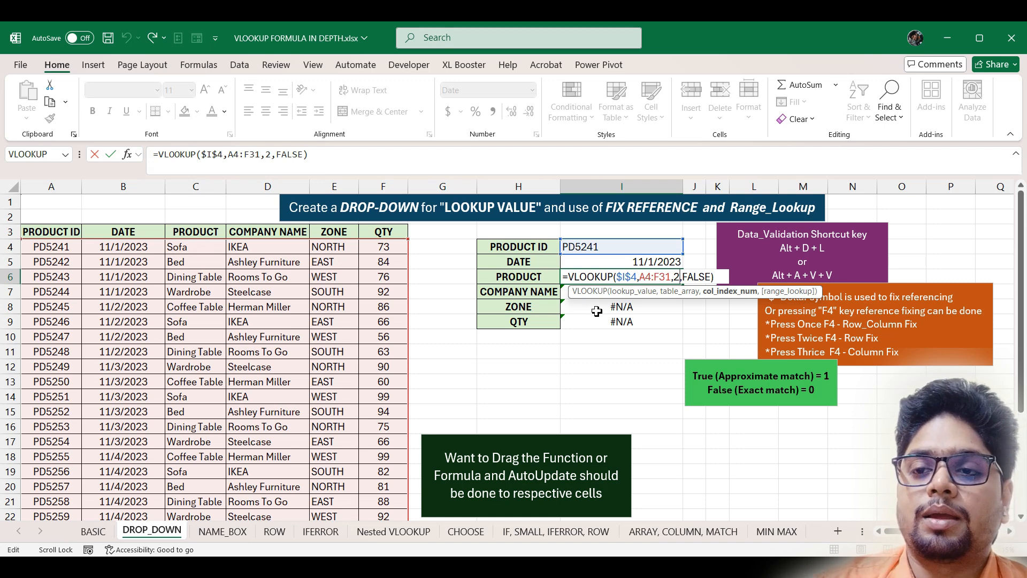
pyautogui.press('BackSpace')
pyautogui.write('3')
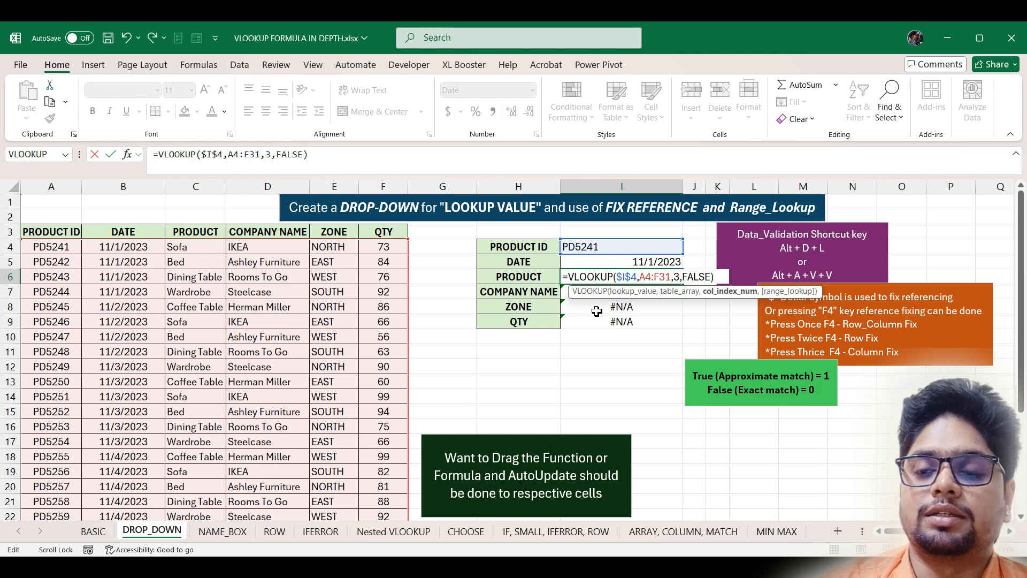
pyautogui.press('Return')
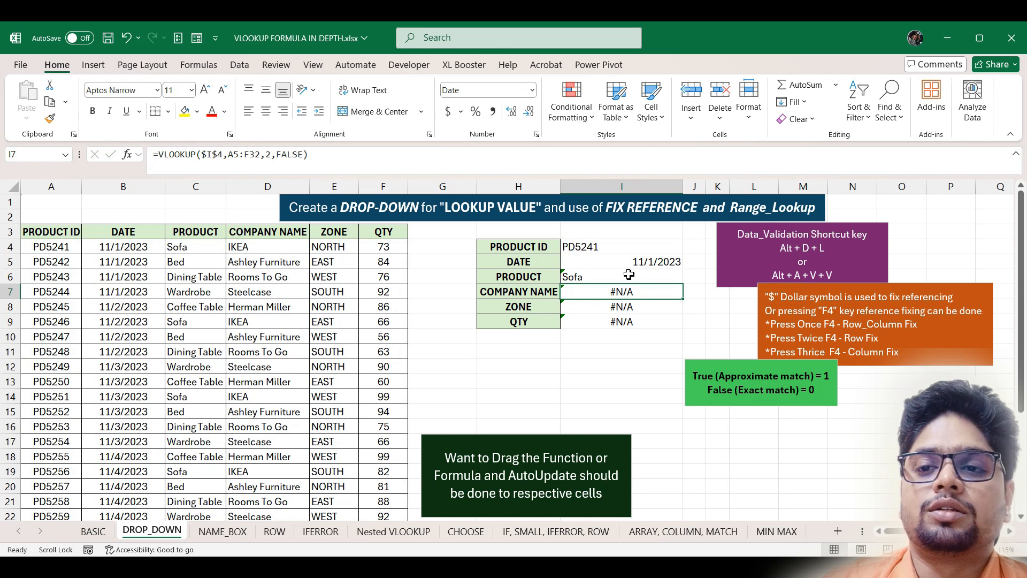
# - Fill the PRODUCT formula from I6 down to I9 and review I6's formula
pyautogui.click(674, 275)
pyautogui.moveTo(683, 286); pyautogui.dragTo(683, 326)
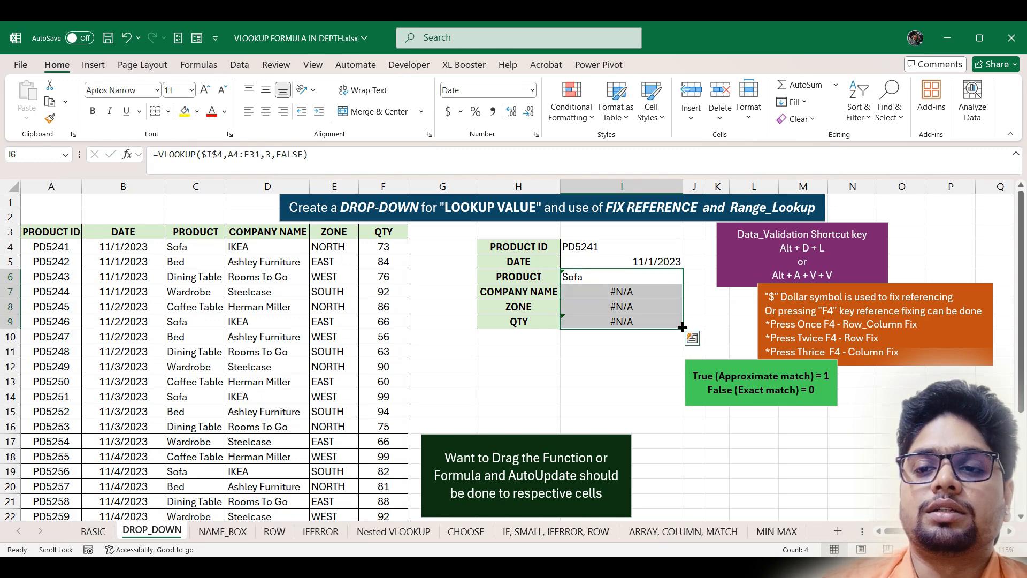
pyautogui.click(659, 265)
pyautogui.doubleClick(644, 276)
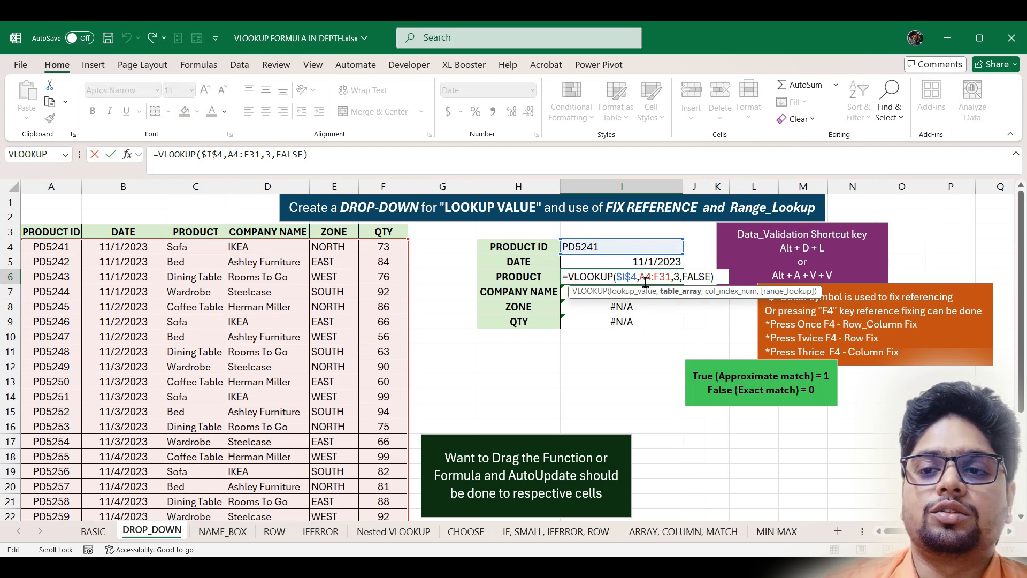
pyautogui.click(664, 262)
# - Lock I5's table range as $A$3:$F$30 and fill the formula down to I9
pyautogui.doubleClick(642, 262)
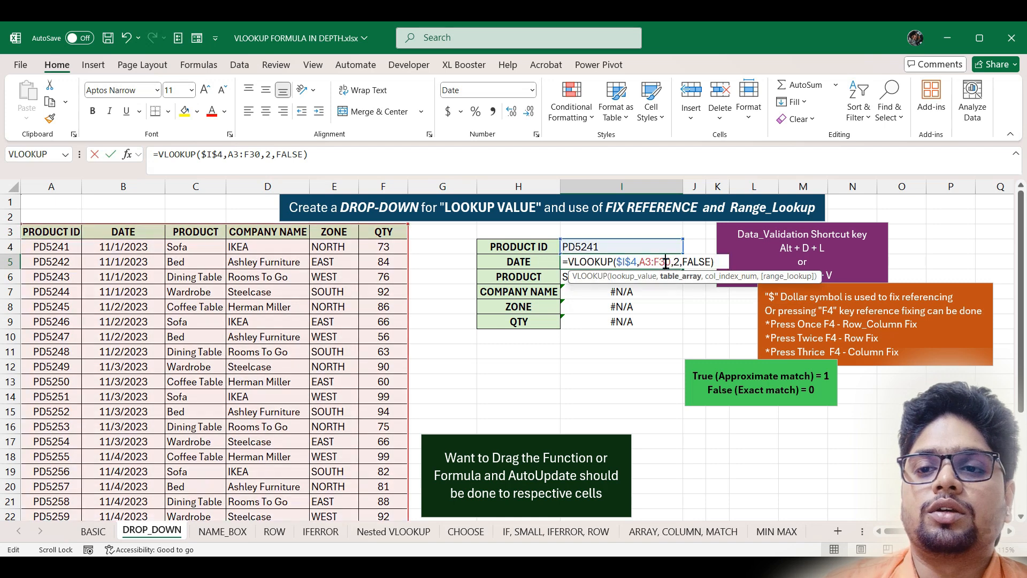
pyautogui.moveTo(641, 264); pyautogui.dragTo(675, 263)
pyautogui.press('F4')
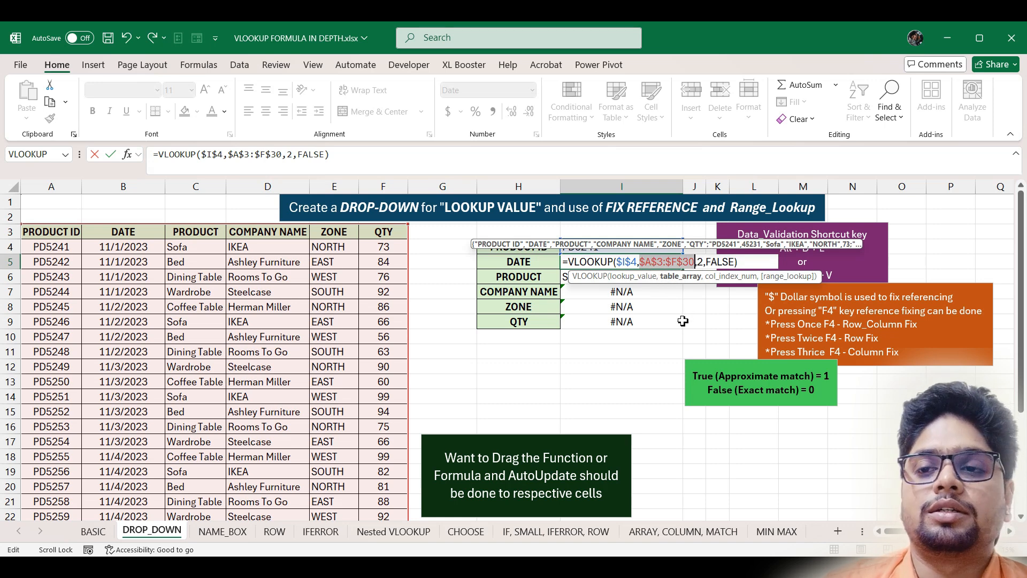
pyautogui.press('Return')
pyautogui.click(658, 263)
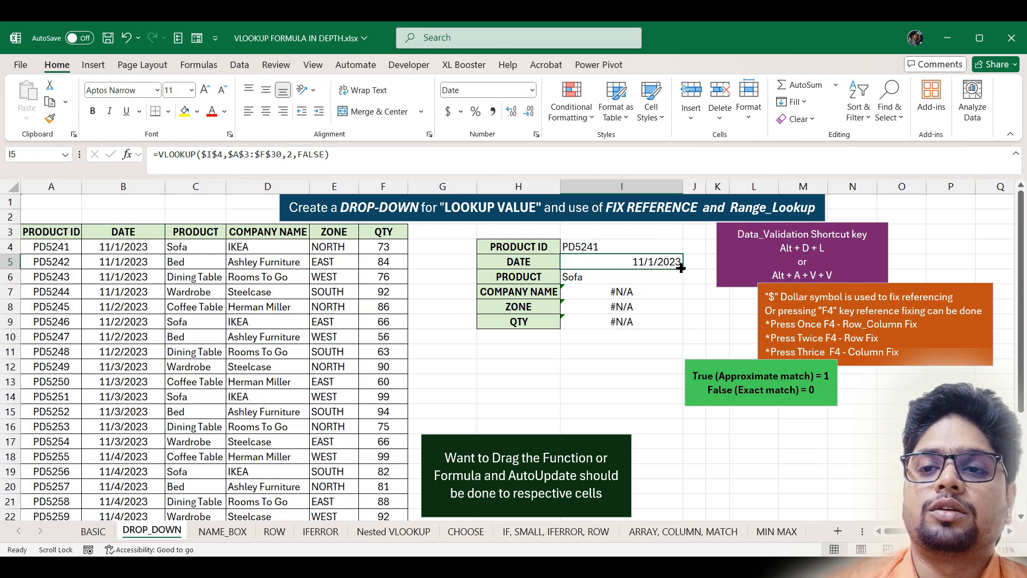
pyautogui.moveTo(683, 269); pyautogui.dragTo(682, 327)
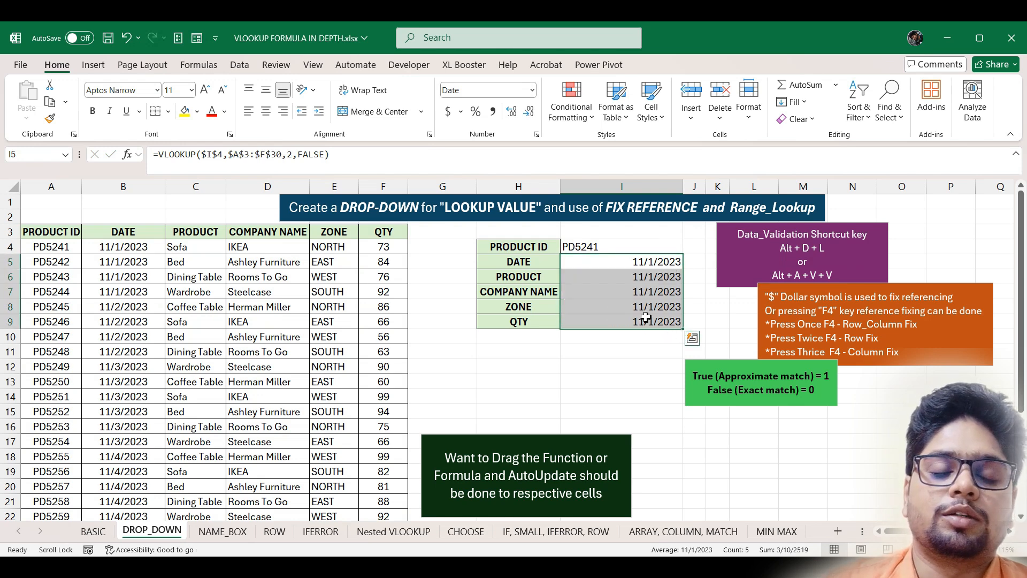
# - Set the PRODUCT formula's column index to 3 so it shows Sofa
pyautogui.doubleClick(640, 277)
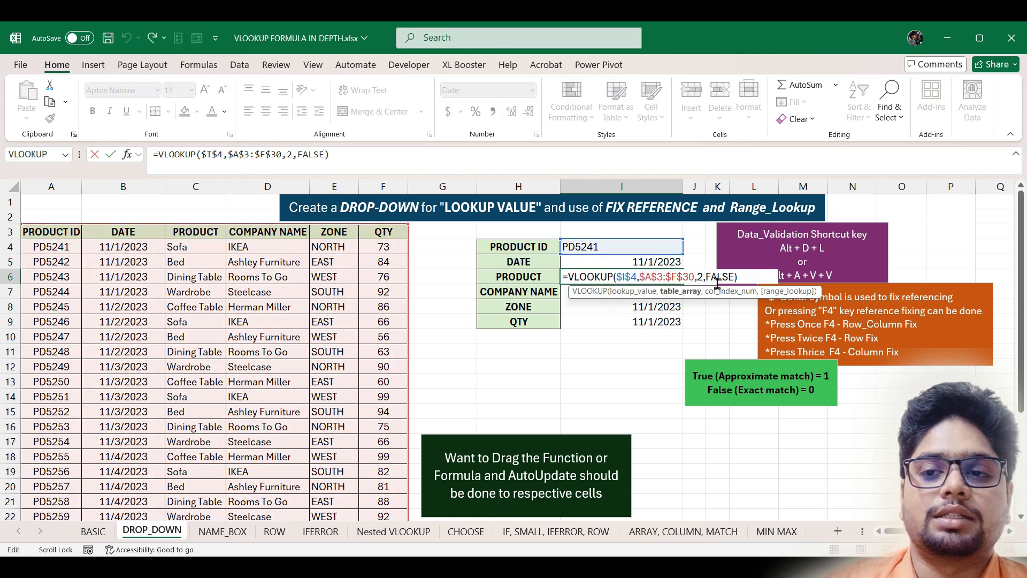
pyautogui.click(701, 276)
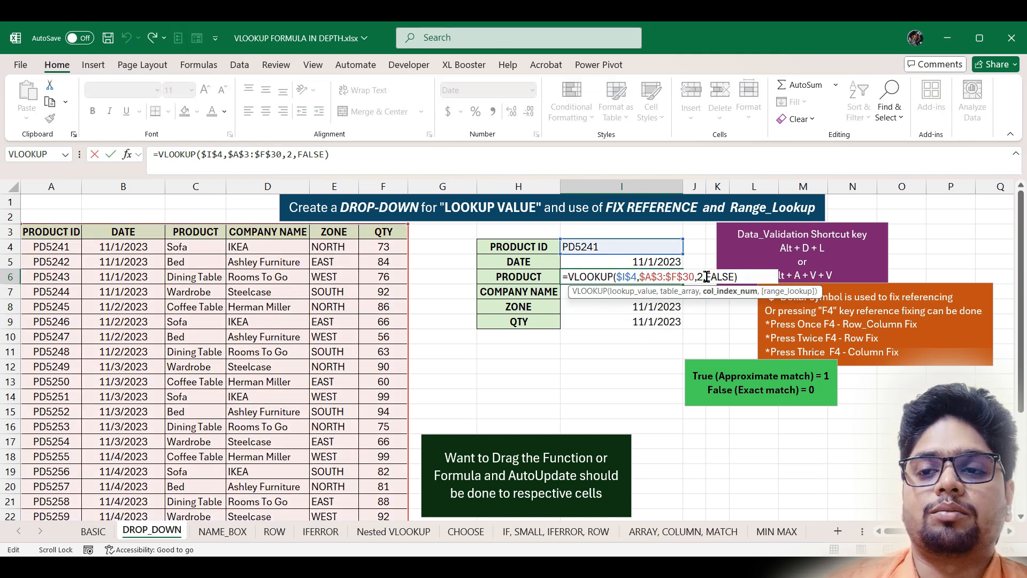
pyautogui.click(211, 245)
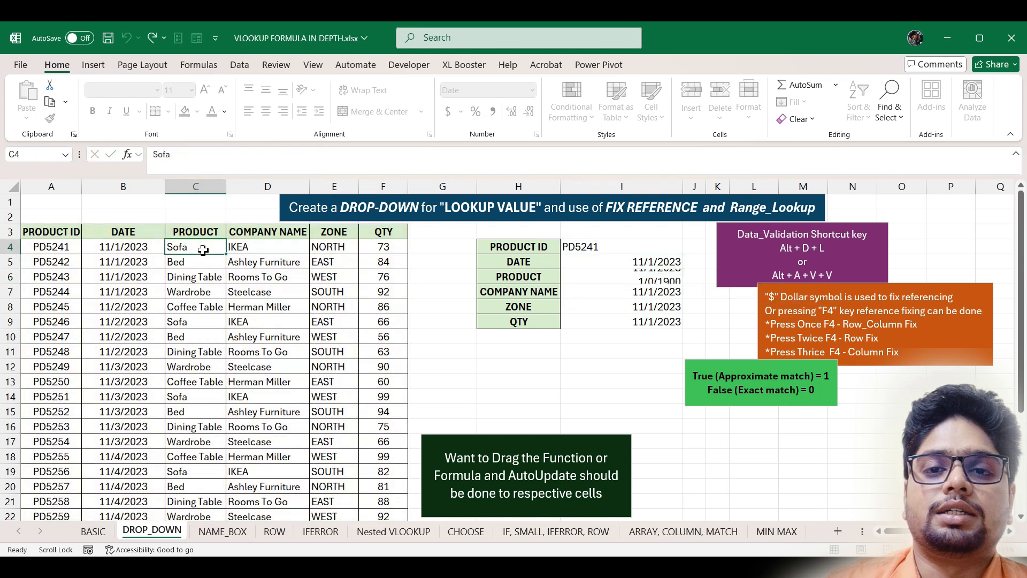
pyautogui.click(660, 276)
pyautogui.doubleClick(659, 276)
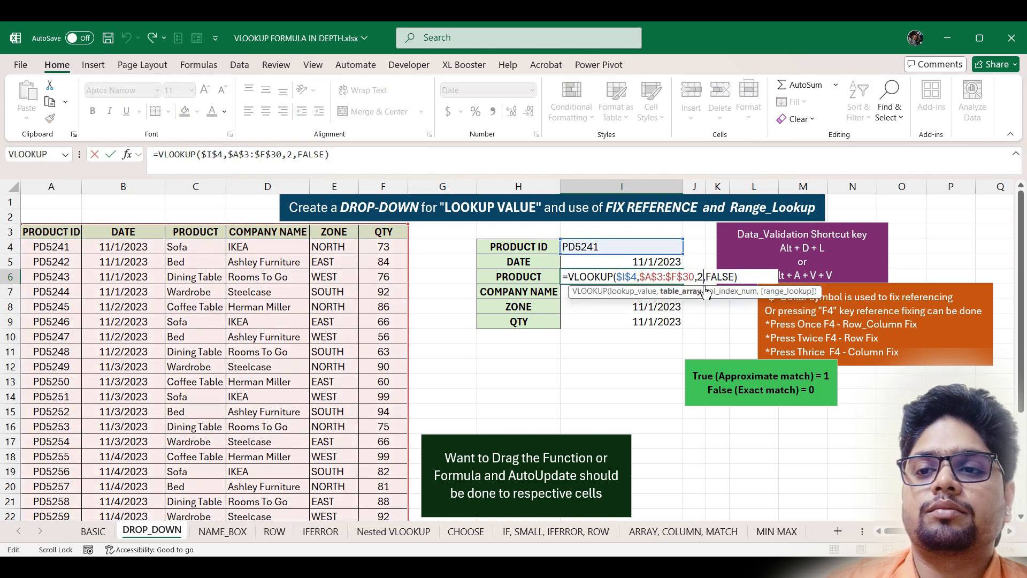
pyautogui.click(701, 276)
pyautogui.press('BackSpace')
pyautogui.write('3')
pyautogui.press('Return')
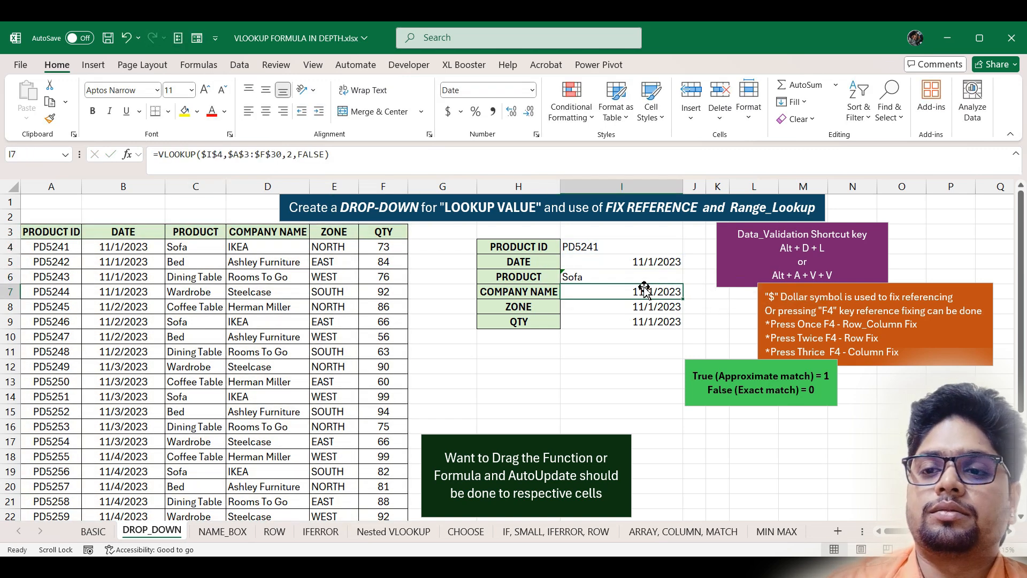
# - Set column index 4 for COMPANY NAME and 5 for ZONE, showing IKEA and NORTH
pyautogui.doubleClick(652, 291)
pyautogui.click(704, 291)
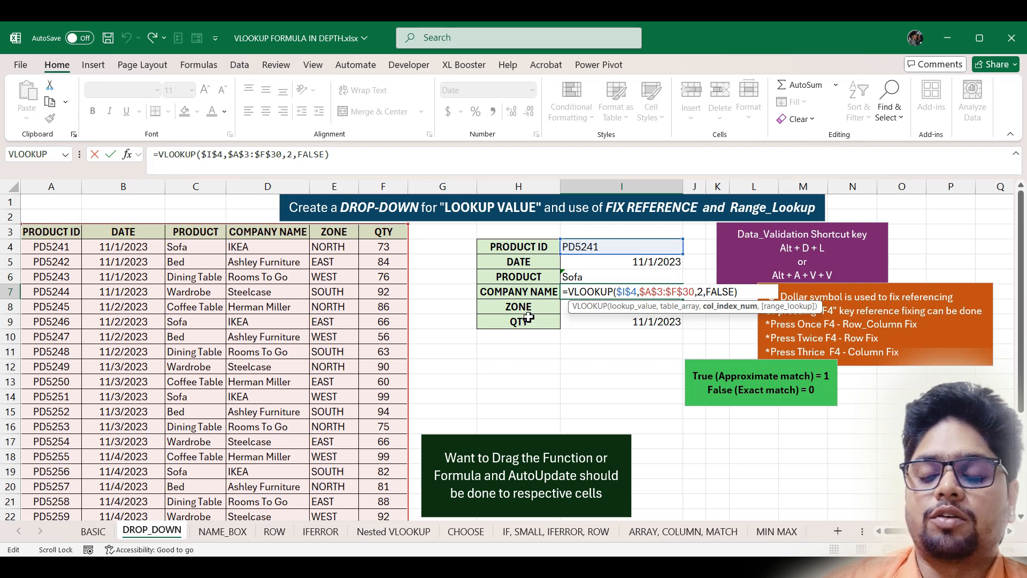
pyautogui.press('BackSpace')
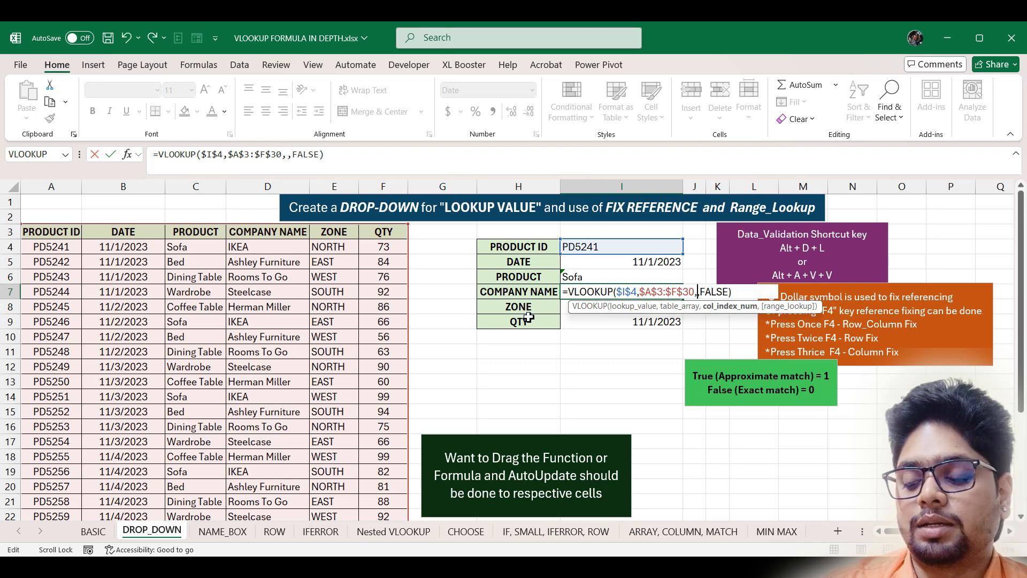
pyautogui.write('4')
pyautogui.press('Return')
pyautogui.press('F2')
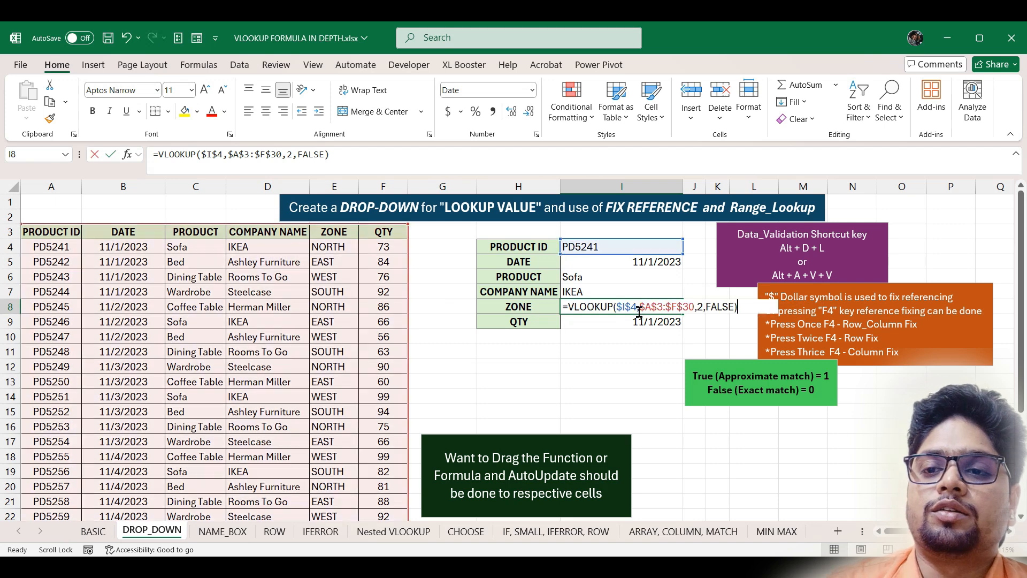
pyautogui.click(703, 306)
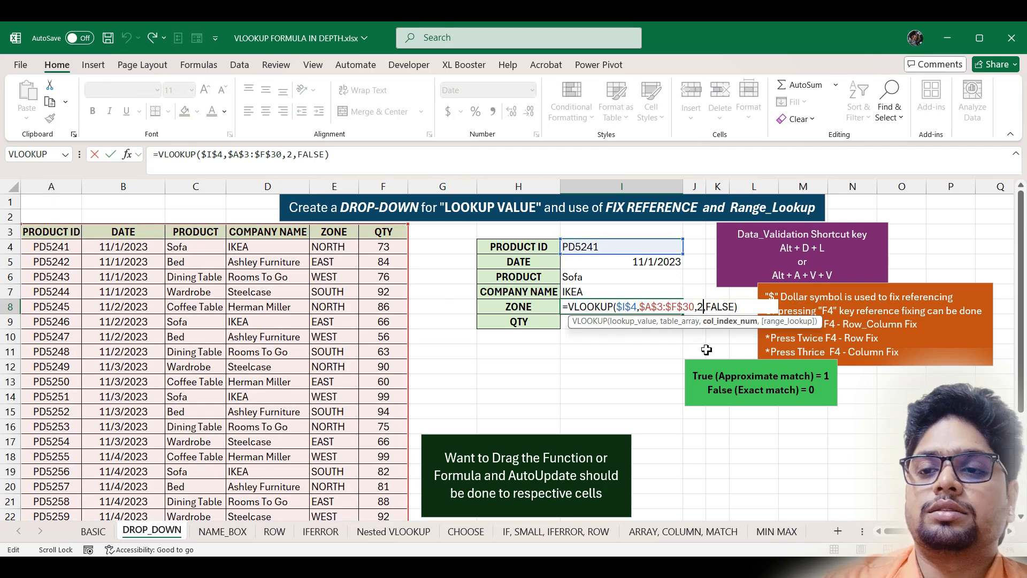
pyautogui.press('BackSpace')
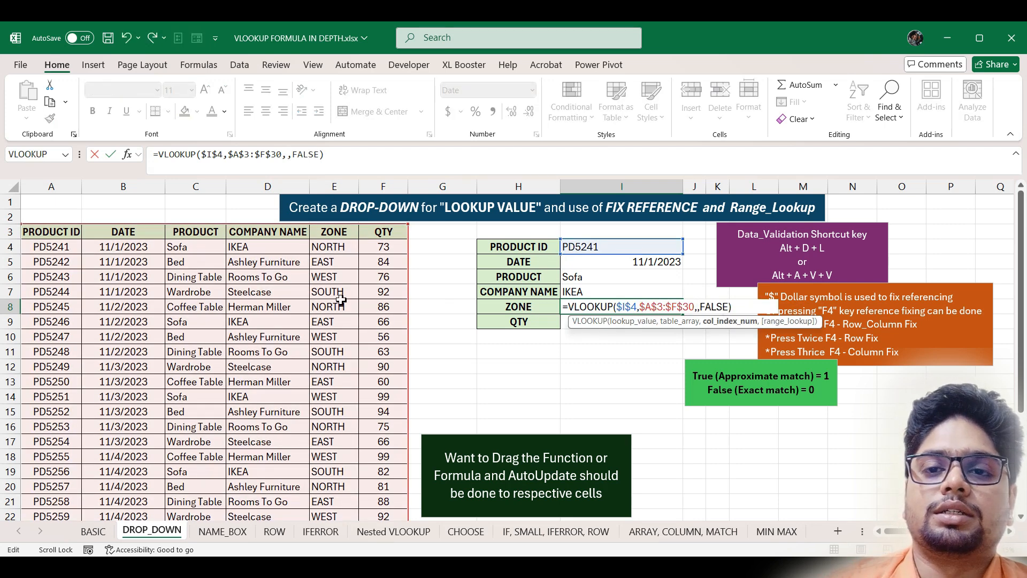
pyautogui.write('5')
pyautogui.press('Return')
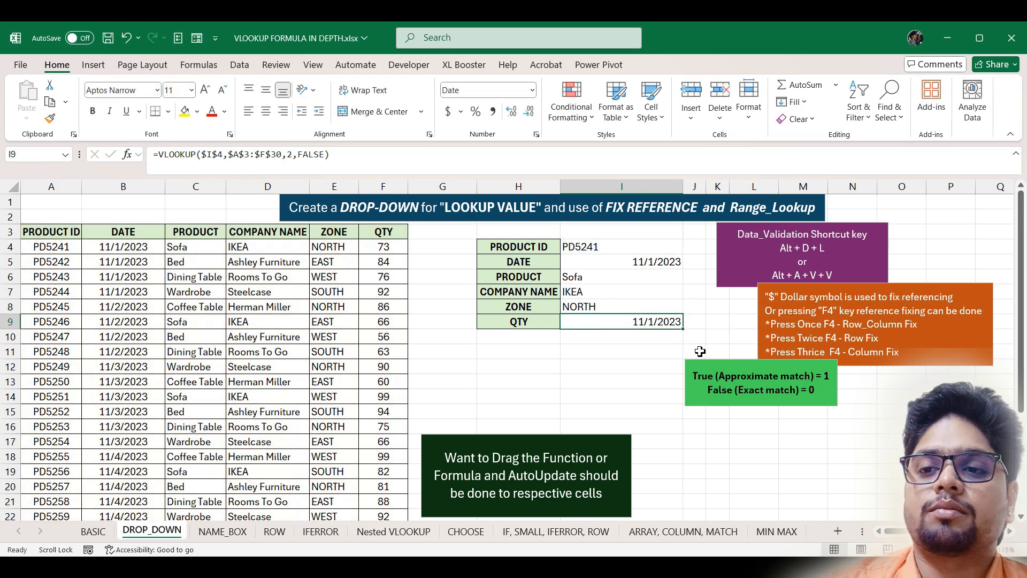
# - Set the QTY formula to column 6 and format it as General to show 73
pyautogui.doubleClick(669, 323)
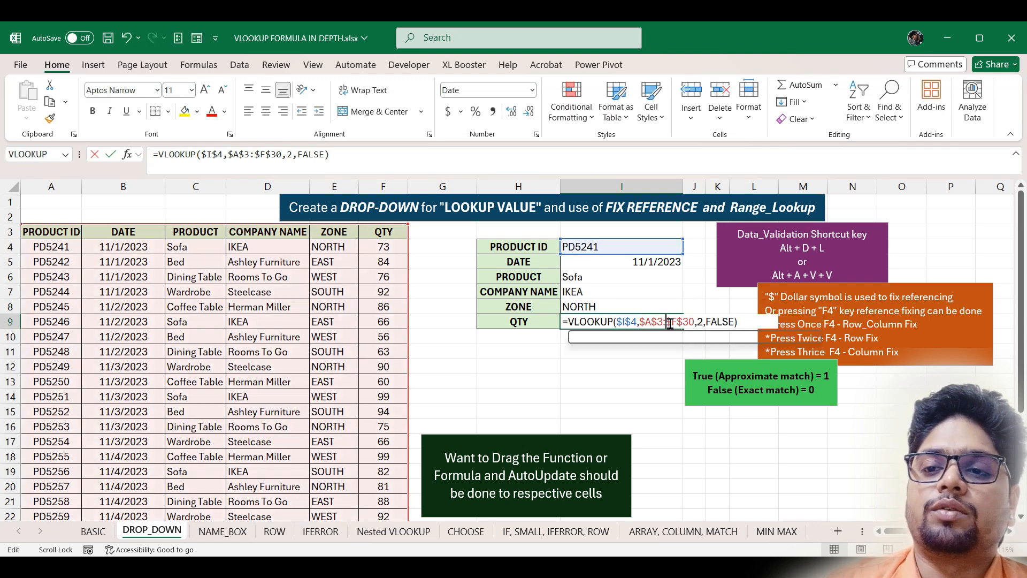
pyautogui.click(705, 323)
pyautogui.press('BackSpace')
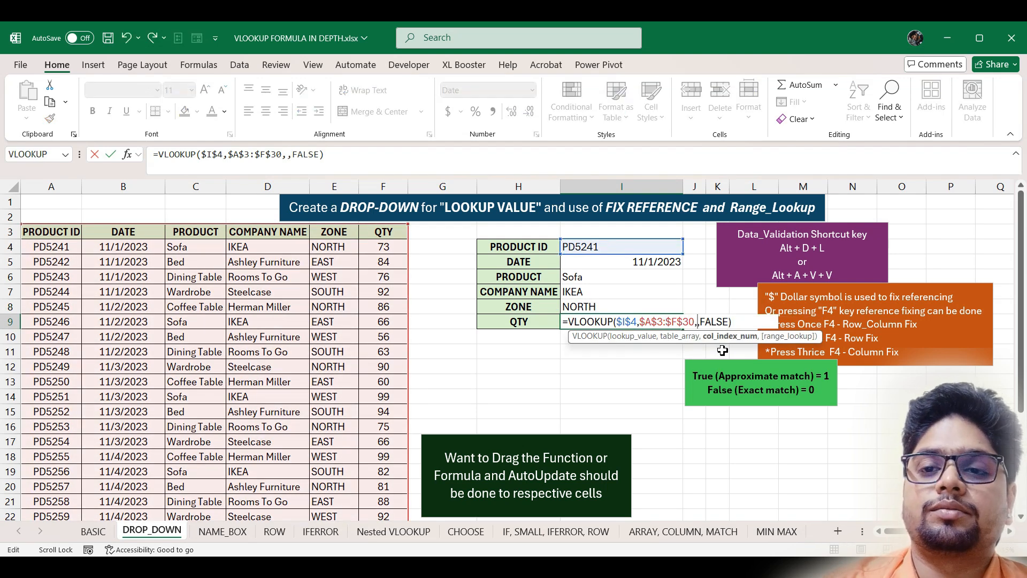
pyautogui.write('6')
pyautogui.press('Return')
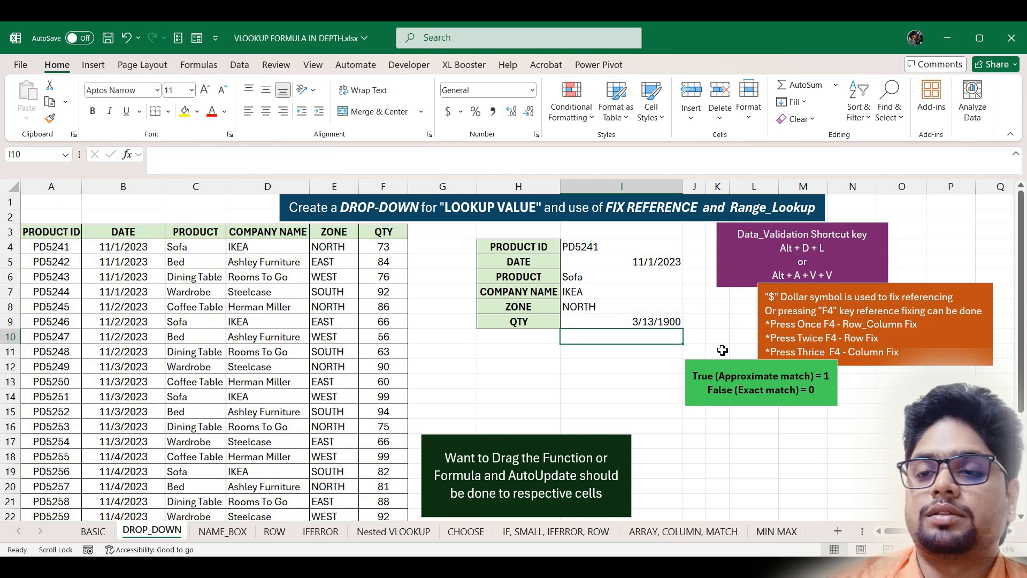
pyautogui.click(645, 322)
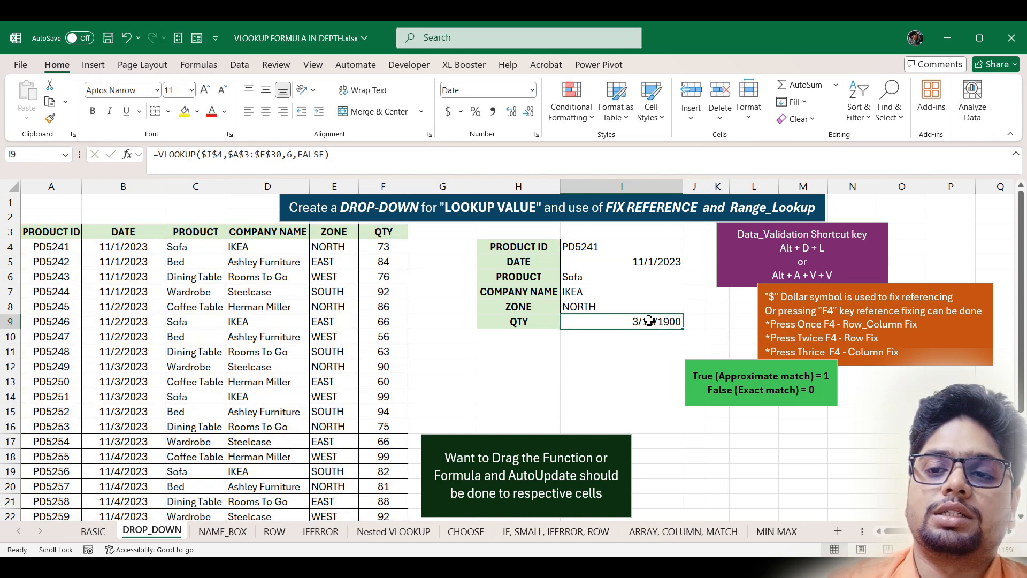
pyautogui.click(532, 90)
pyautogui.click(507, 124)
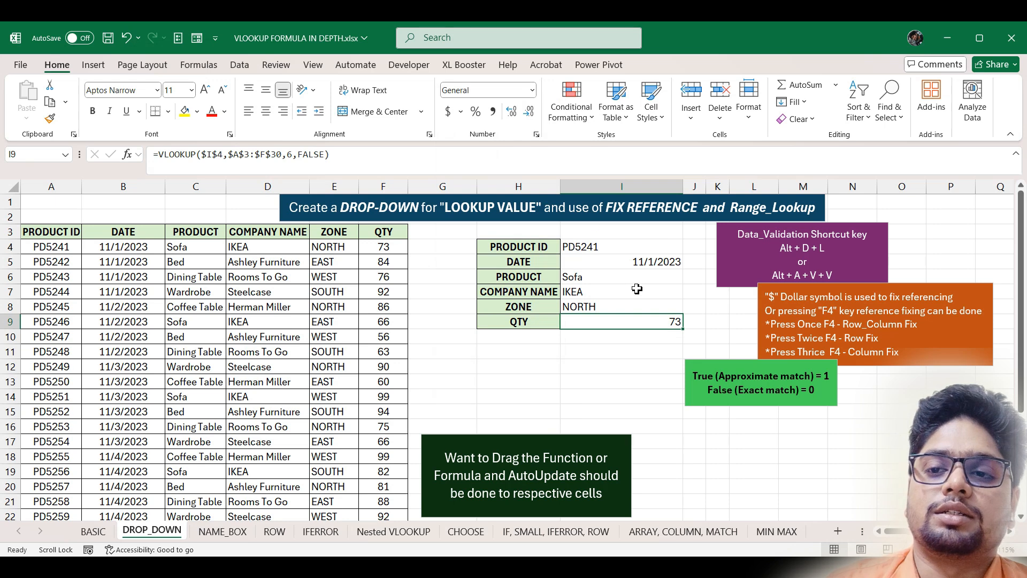
# - Replace FALSE with 0 as the exact-match argument in the QTY formula
pyautogui.doubleClick(672, 323)
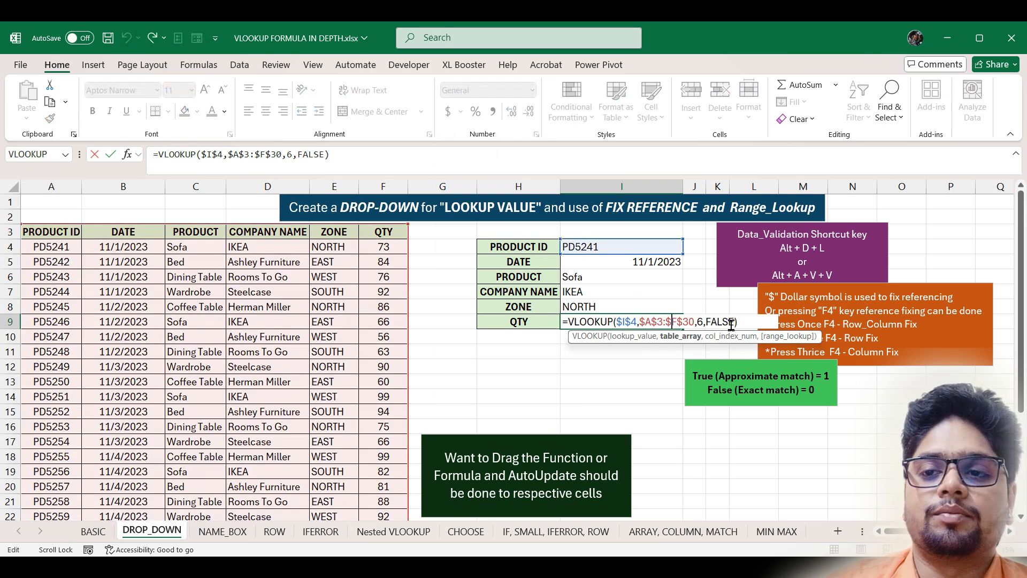
pyautogui.moveTo(734, 323); pyautogui.dragTo(706, 323)
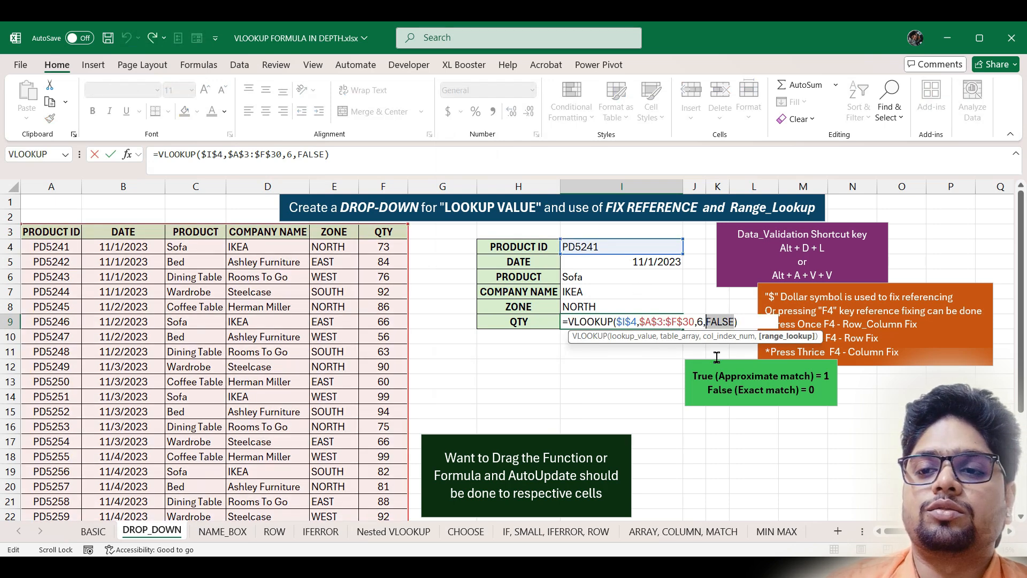
pyautogui.press('BackSpace')
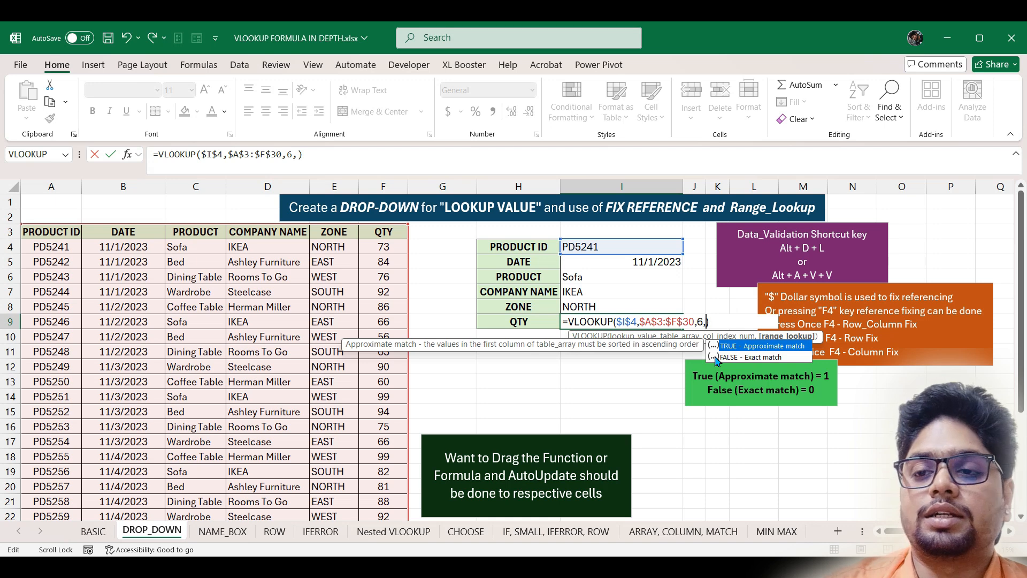
pyautogui.write('0')
pyautogui.press('Return')
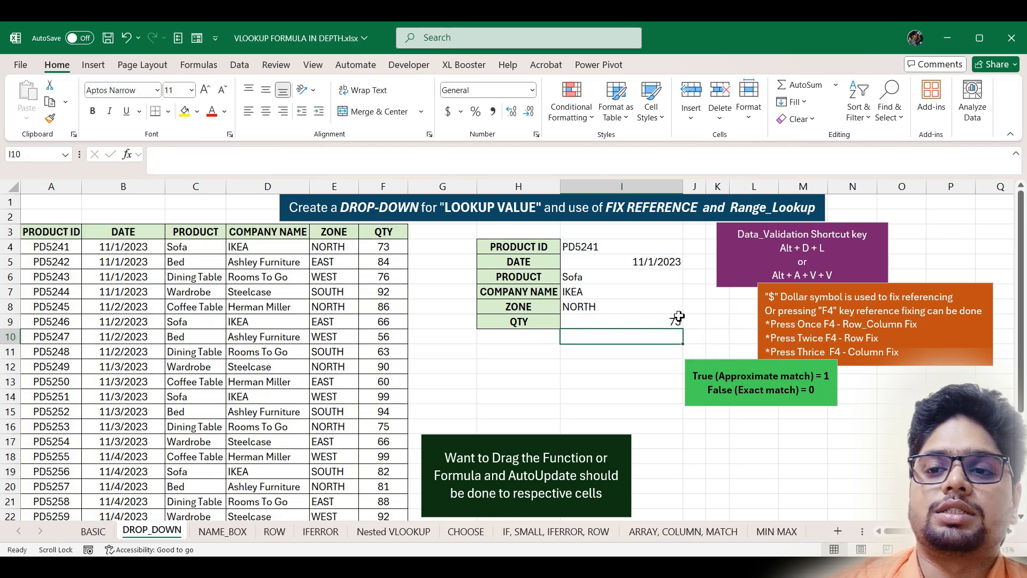
# - Choose PD5246 in I4 to show 11/2/2023, Sofa, IKEA, EAST and 66, then go to NAME_BOX
pyautogui.click(630, 246)
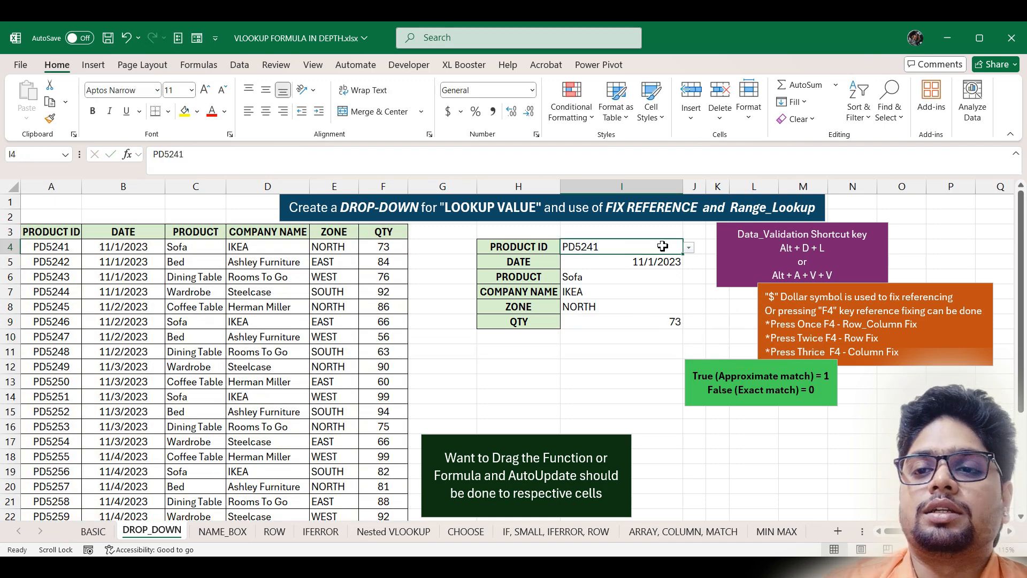
pyautogui.click(689, 247)
pyautogui.click(650, 316)
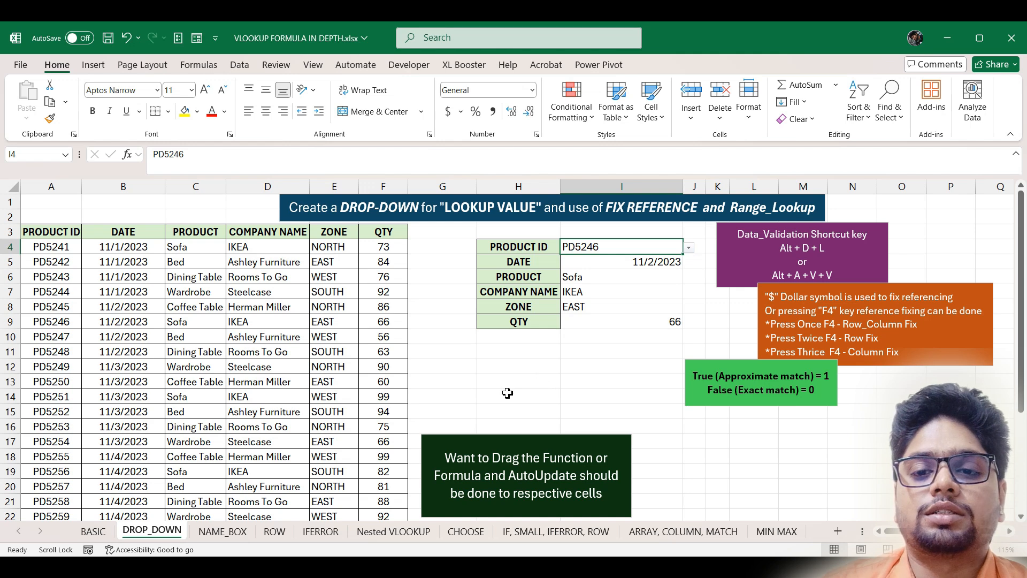
pyautogui.click(228, 533)
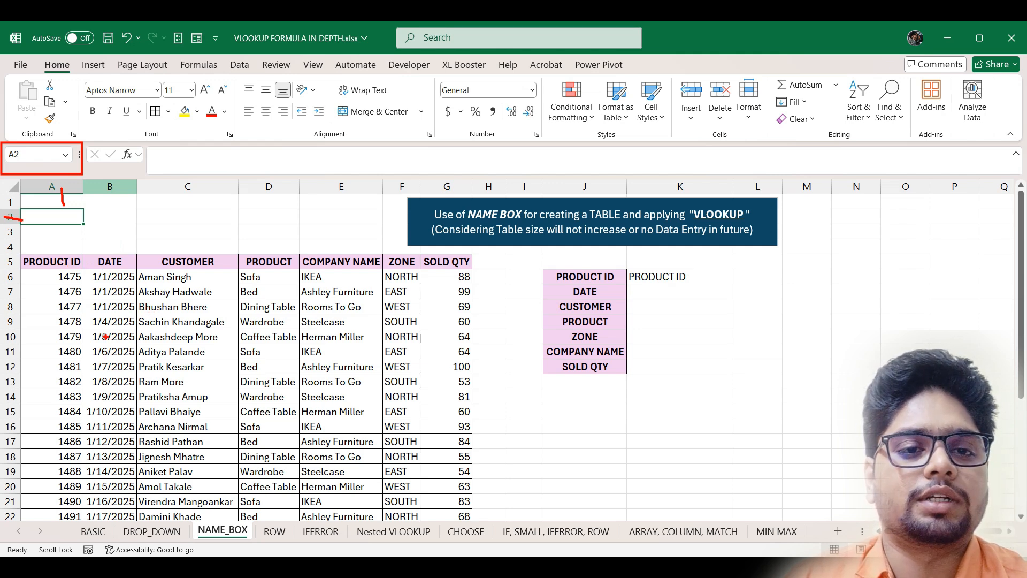
# - Dismiss the open prompt and select the sales table's PRODUCT ID header cell
pyautogui.press('Escape')
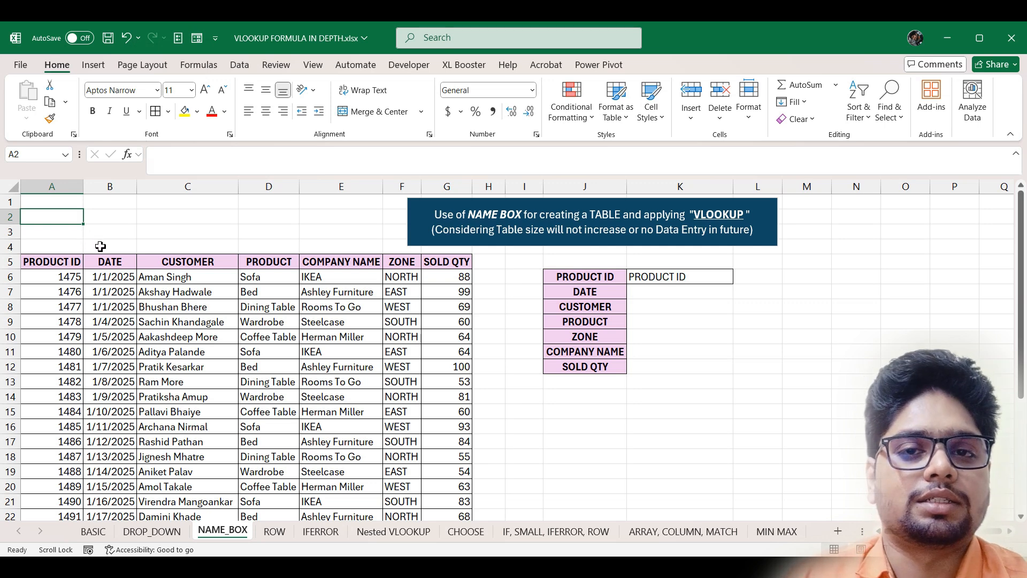
pyautogui.click(60, 263)
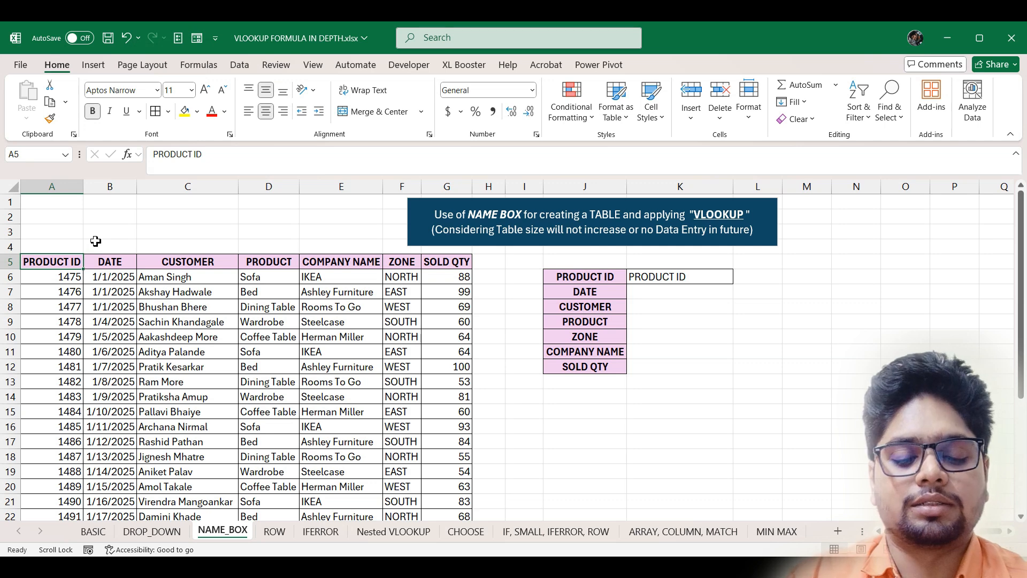
# - Select the sales table A5:G32 and name it Table_1 in the Name Box
pyautogui.hotkey('ctrl', 'shift', 'Right')
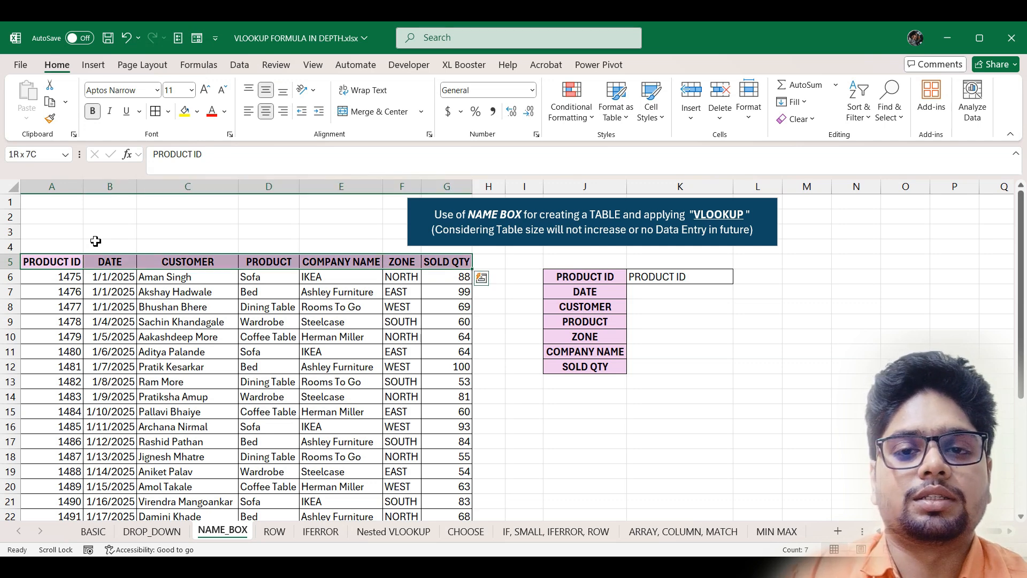
pyautogui.hotkey('ctrl', 'shift', 'Down')
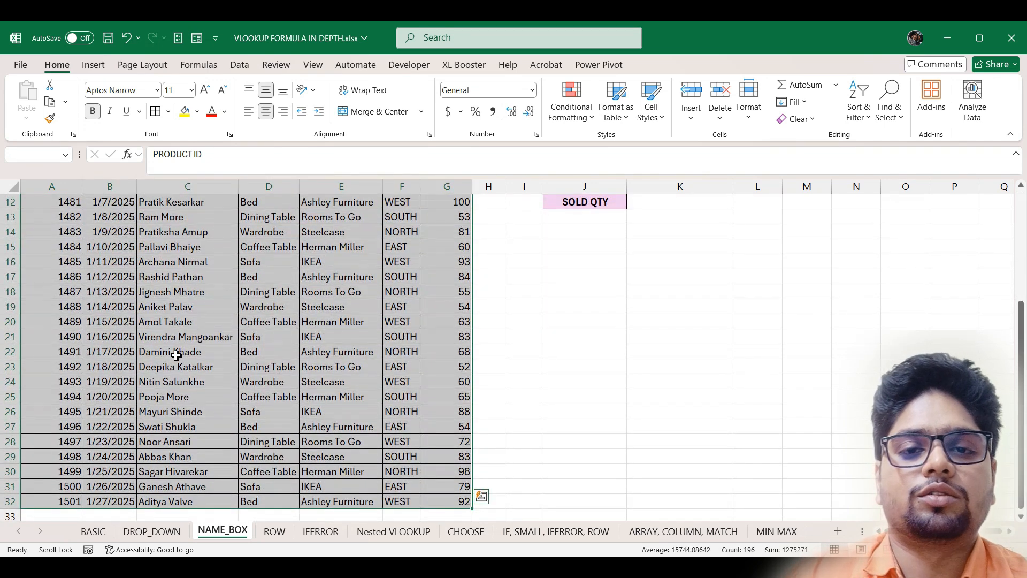
pyautogui.click(46, 156)
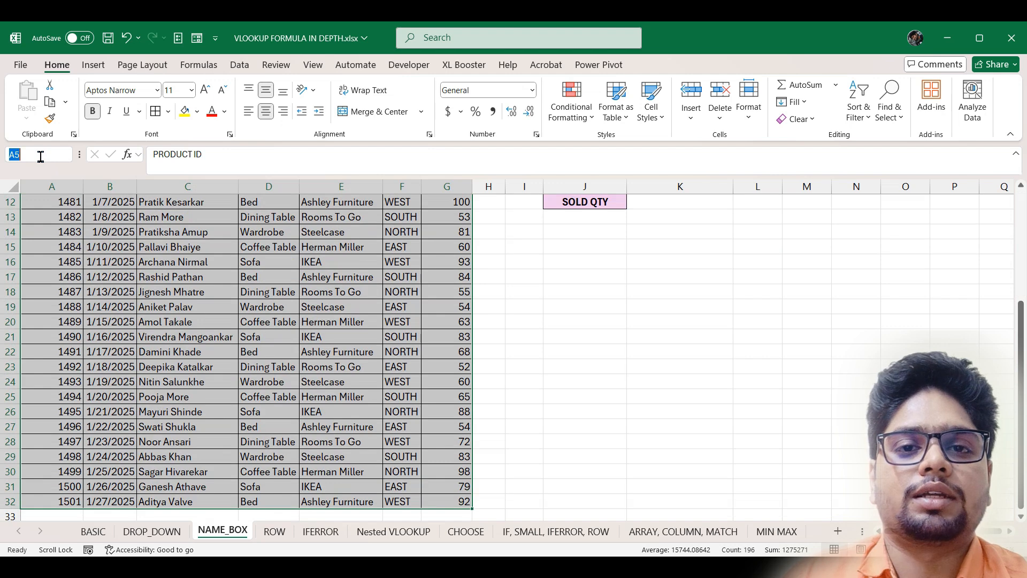
pyautogui.write('t')
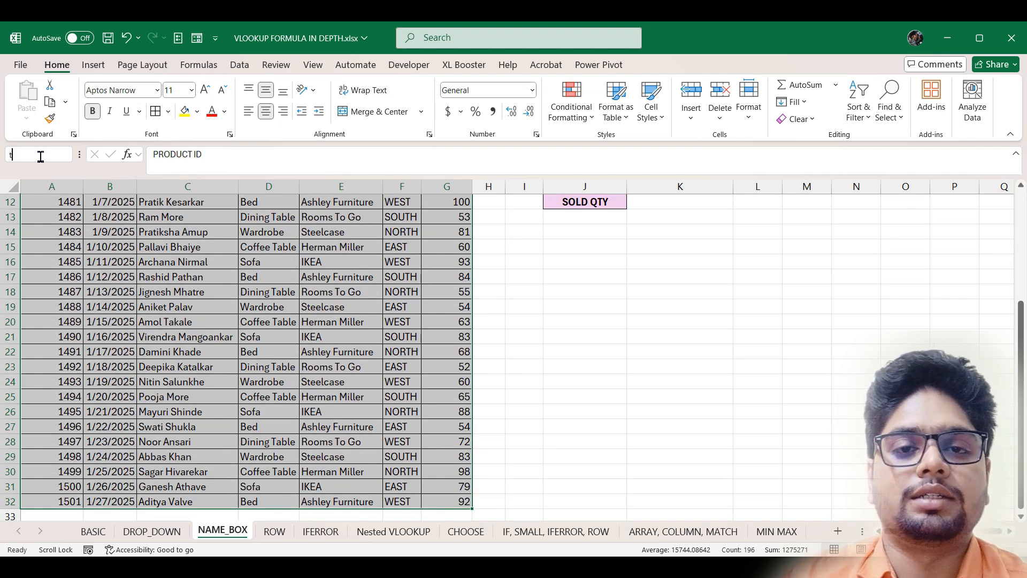
pyautogui.write('Ta')
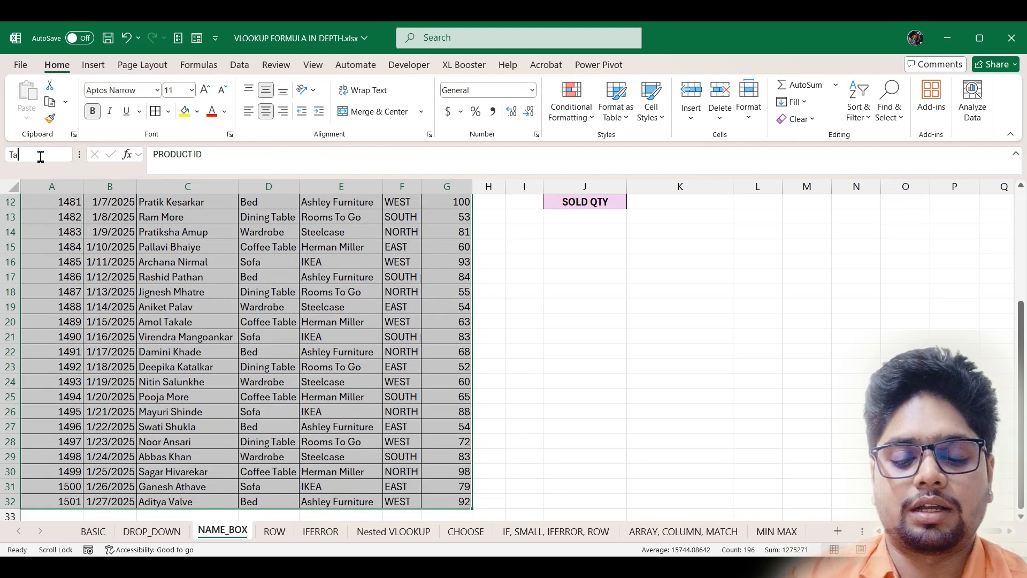
pyautogui.write('ble')
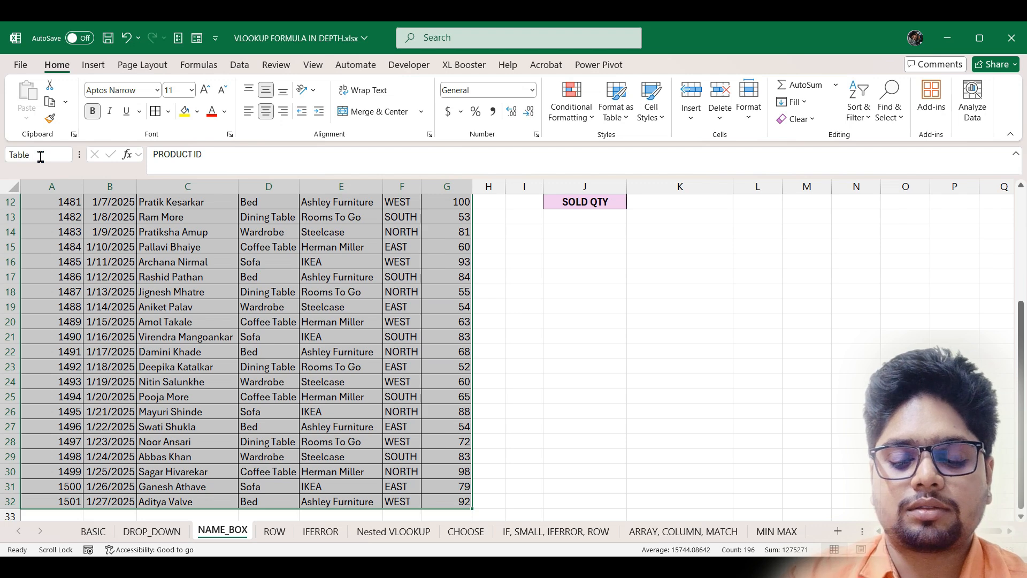
pyautogui.write('_1')
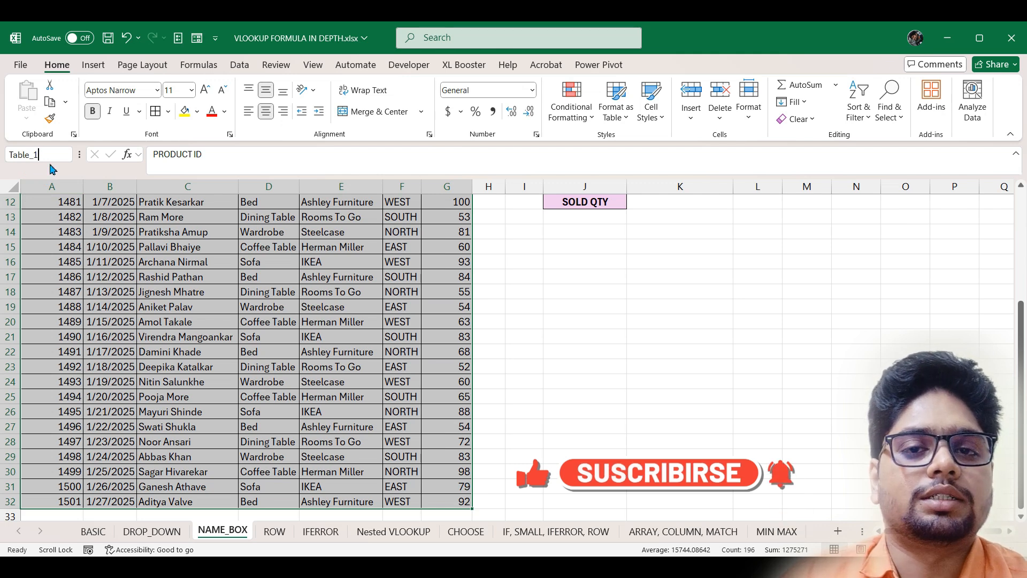
pyautogui.press('Return')
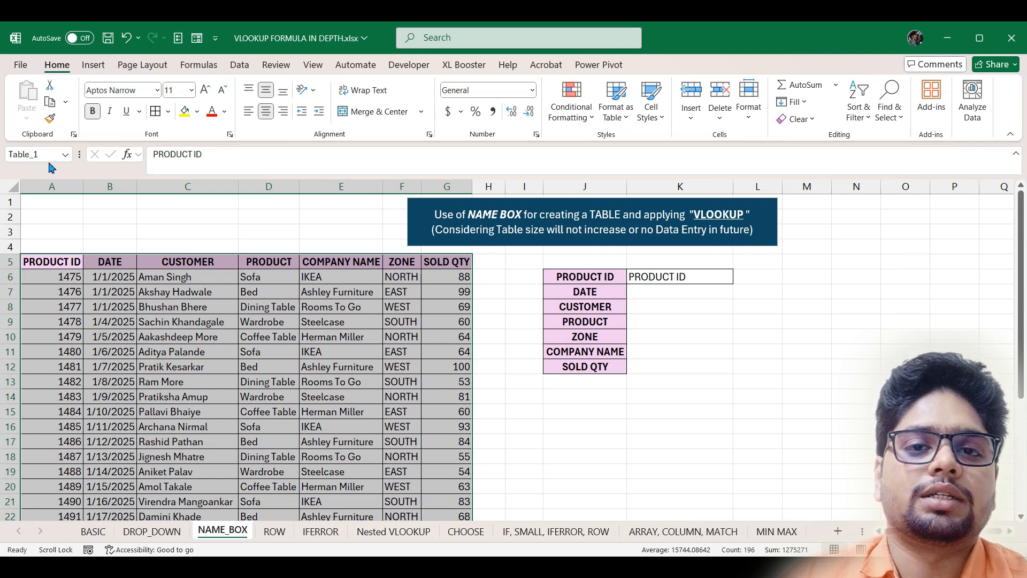
# - Enter =VLOOKUP(K6,Table_1,2,0) in K7 for the DATE field
pyautogui.click(697, 294)
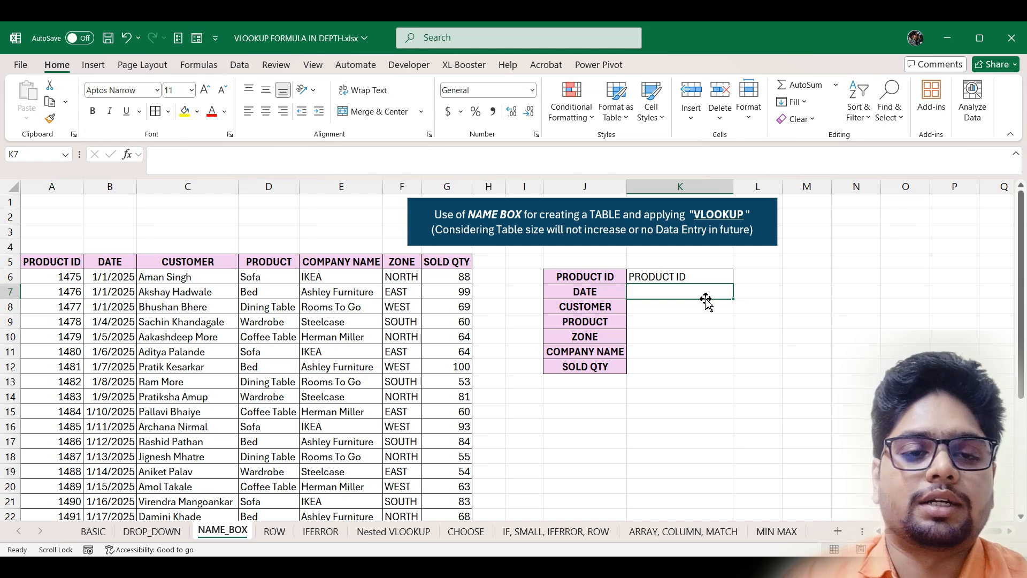
pyautogui.write('=')
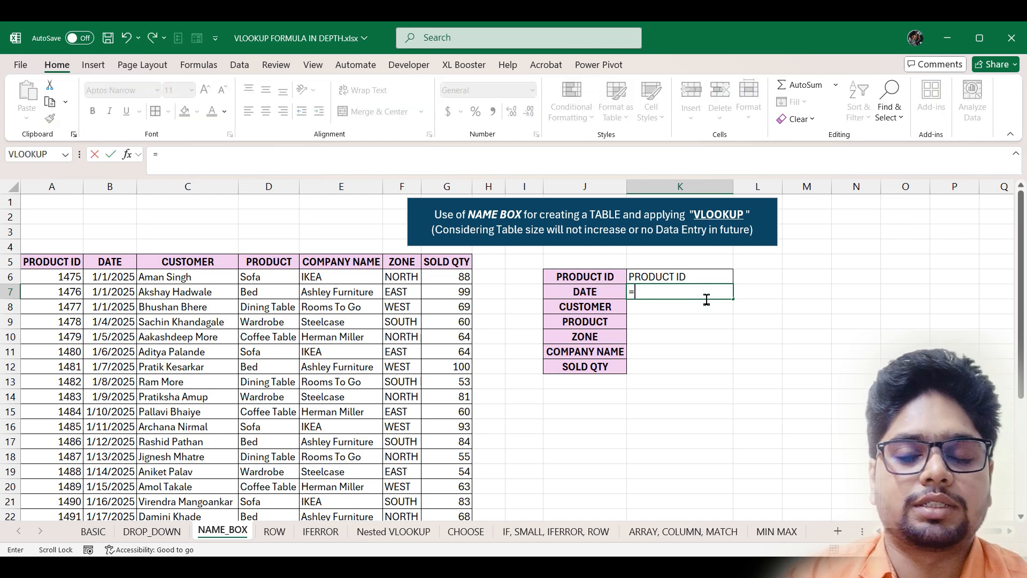
pyautogui.write('vl')
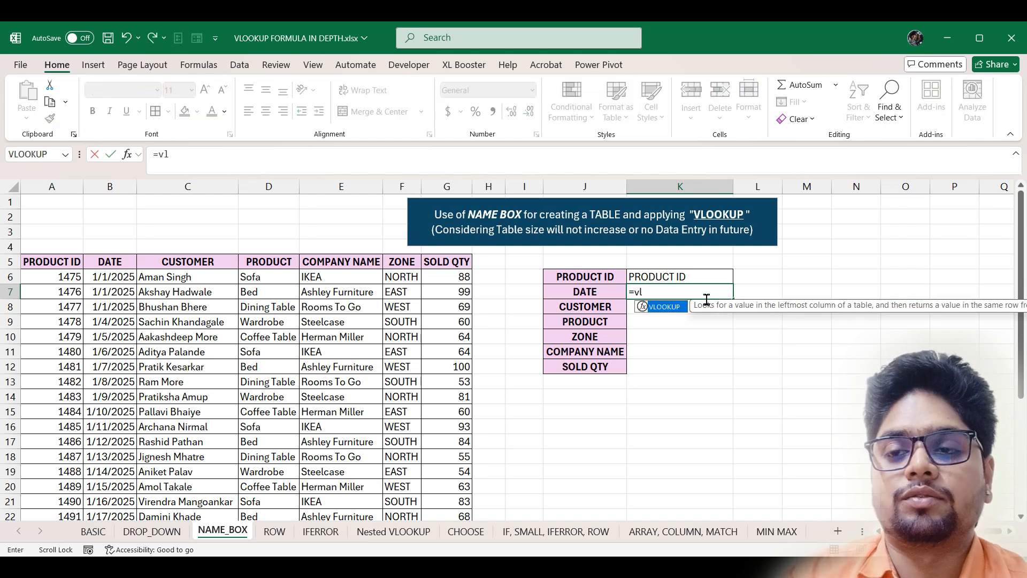
pyautogui.press('Tab')
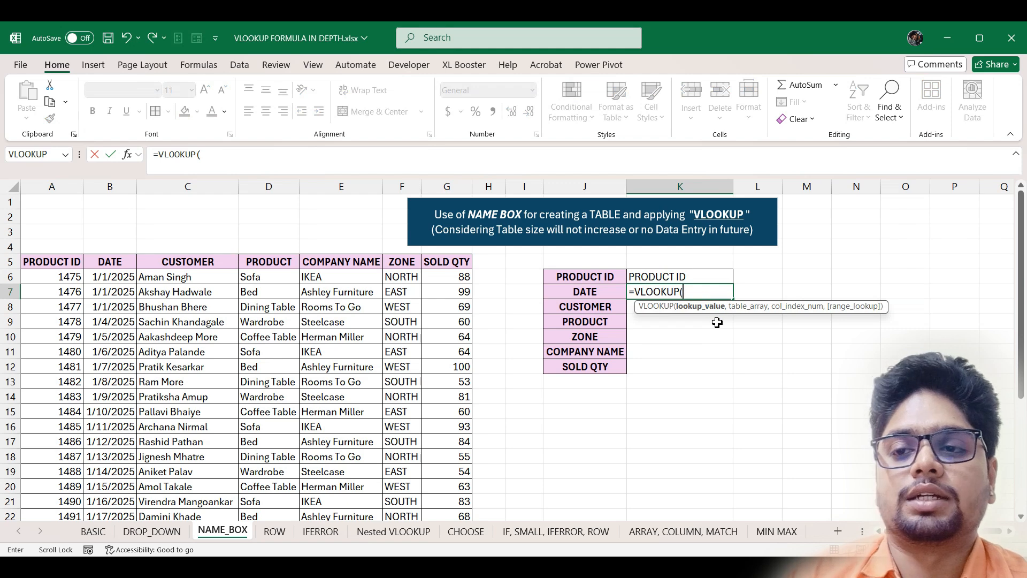
pyautogui.click(708, 276)
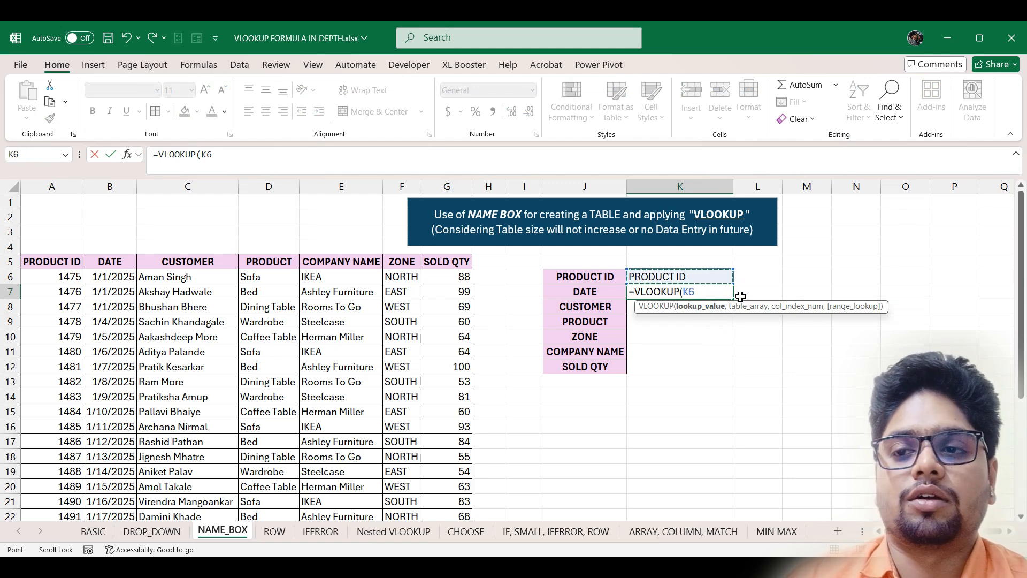
pyautogui.write(',')
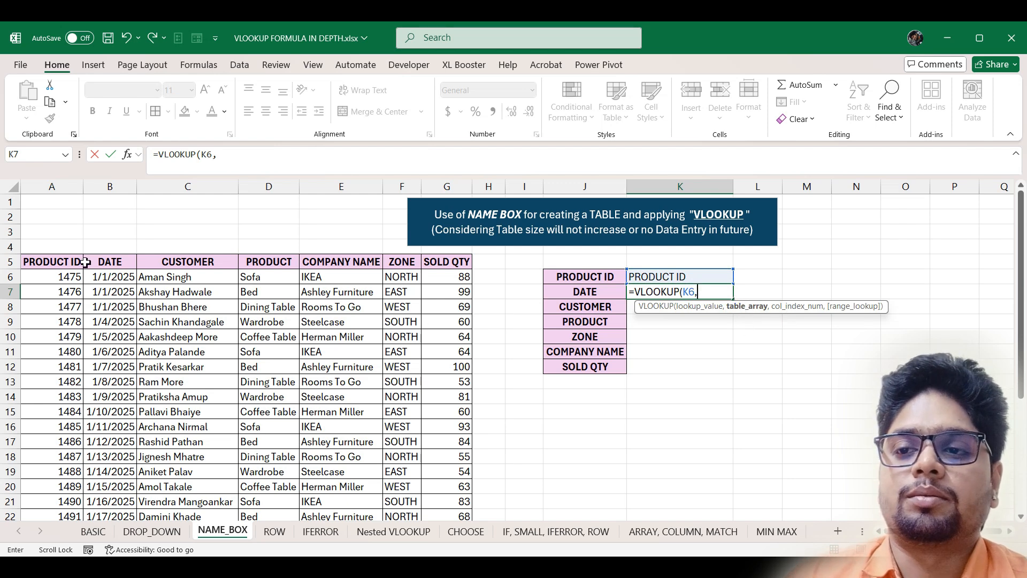
pyautogui.moveTo(40, 262)
pyautogui.mouseDown()
pyautogui.moveTo(454, 447)
pyautogui.moveTo(71, 251)
pyautogui.moveTo(46, 261)
pyautogui.mouseUp()
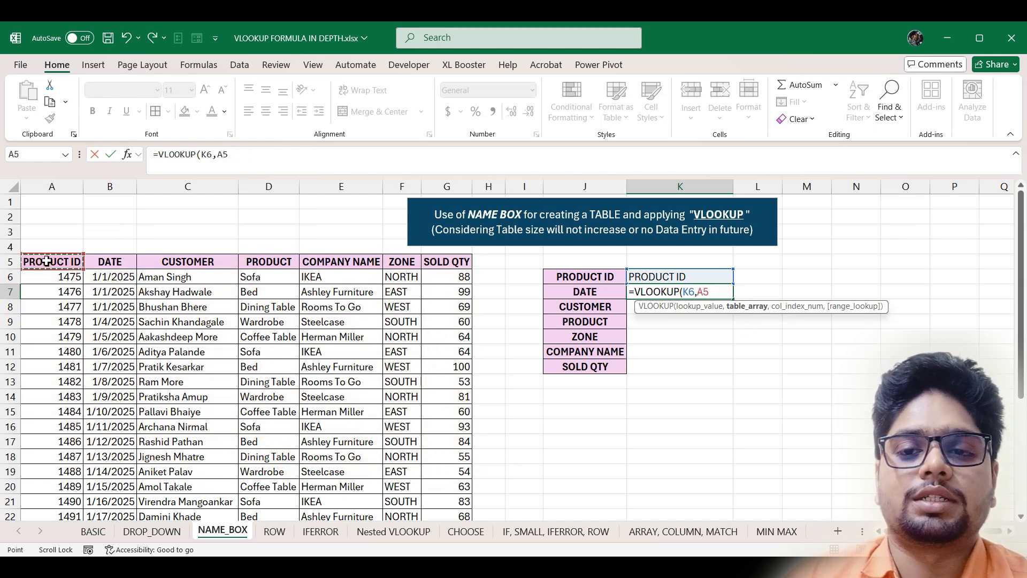
pyautogui.press('BackSpace')
pyautogui.press('BackSpace')
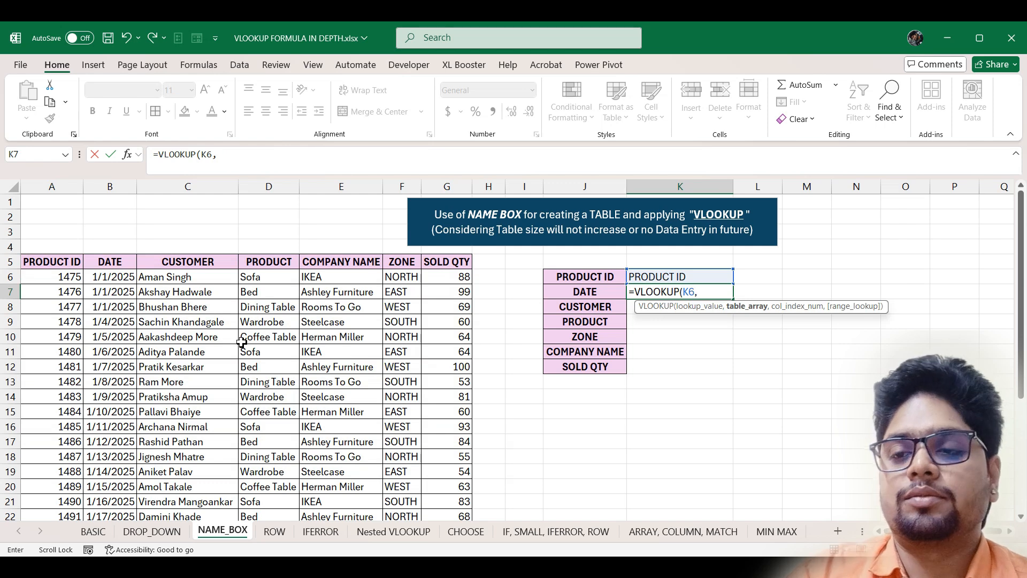
pyautogui.write('tabl')
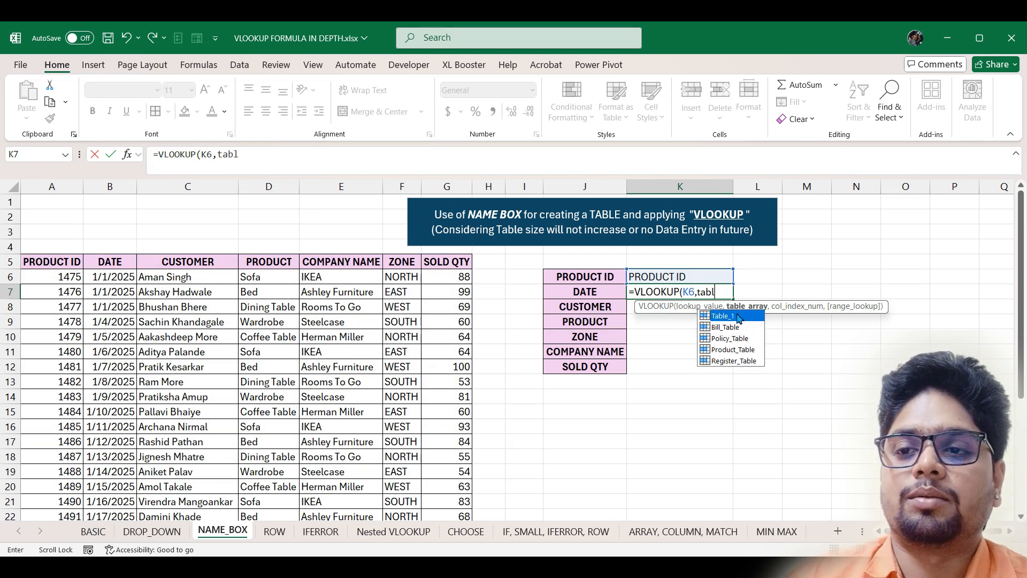
pyautogui.press('Tab')
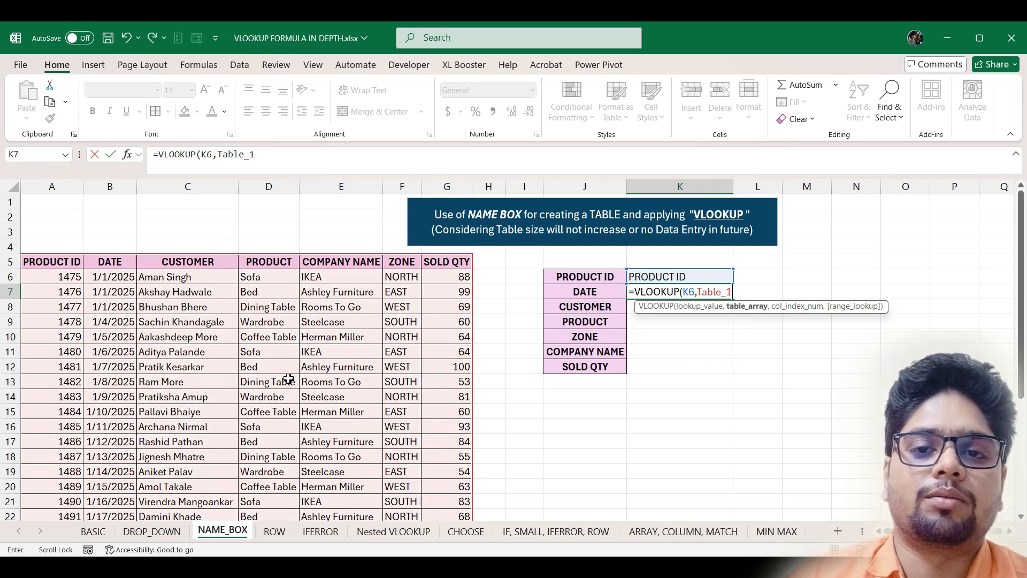
pyautogui.write(',')
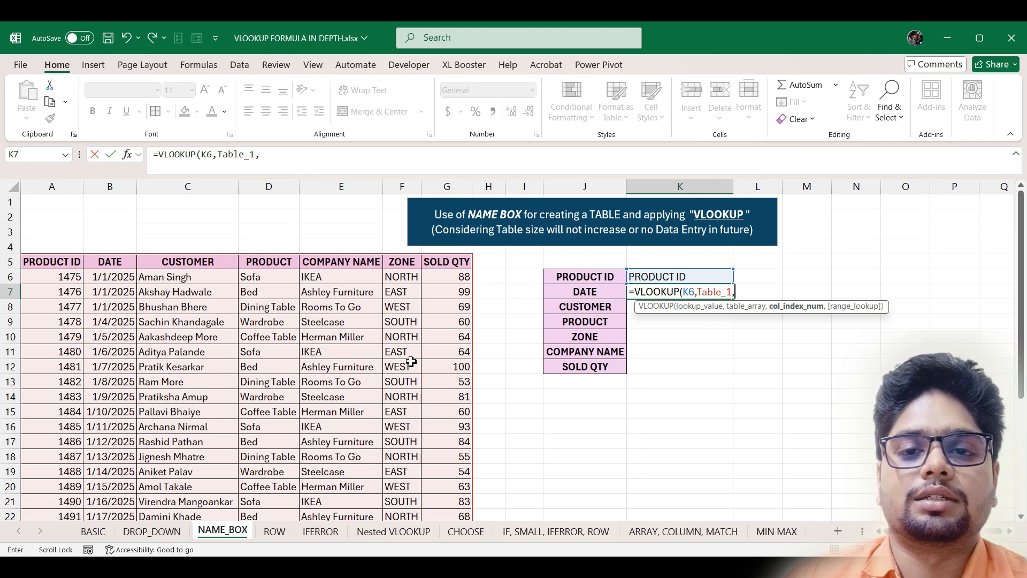
pyautogui.write('2,')
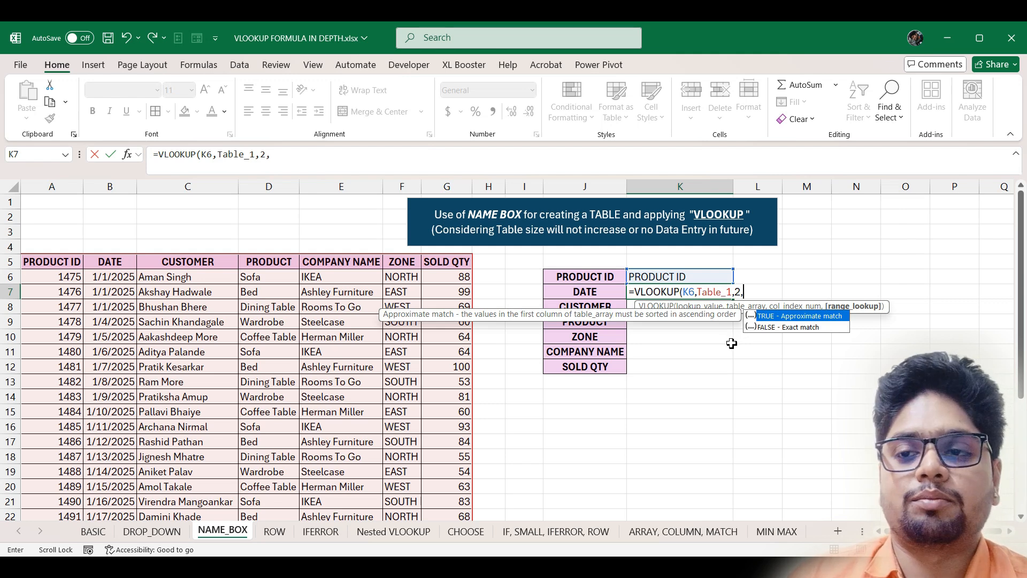
pyautogui.write('0')
pyautogui.press('Return')
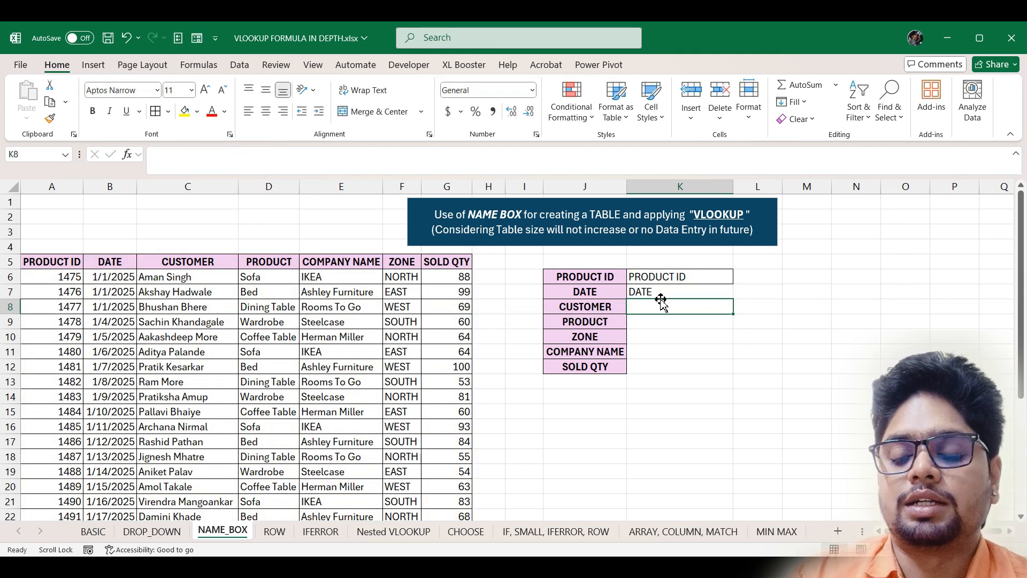
# - Choose product ID 1475 in K6 and format the DATE result 45658 as a Short Date (1/1/2025)
pyautogui.click(700, 276)
pyautogui.click(741, 277)
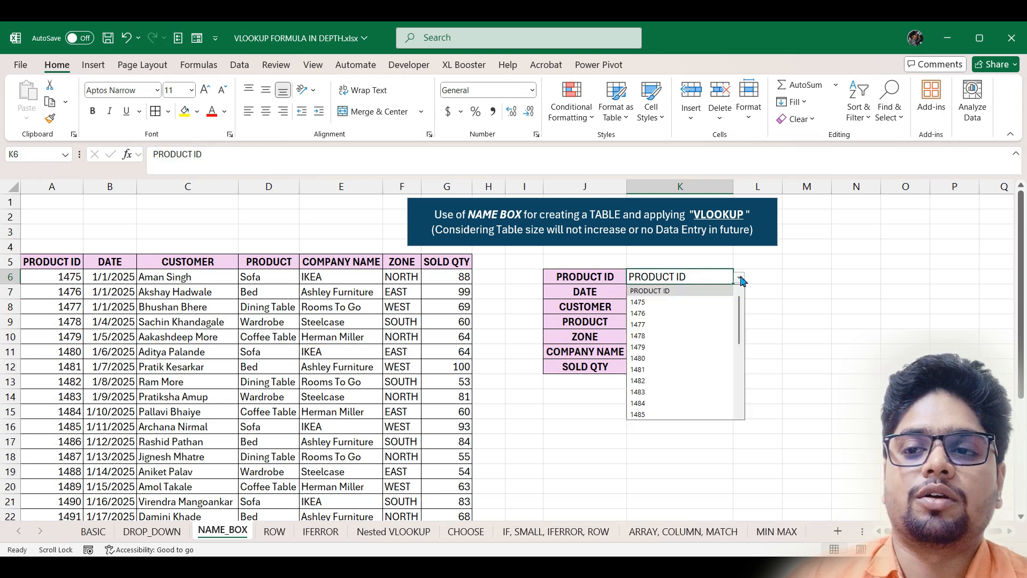
pyautogui.click(685, 305)
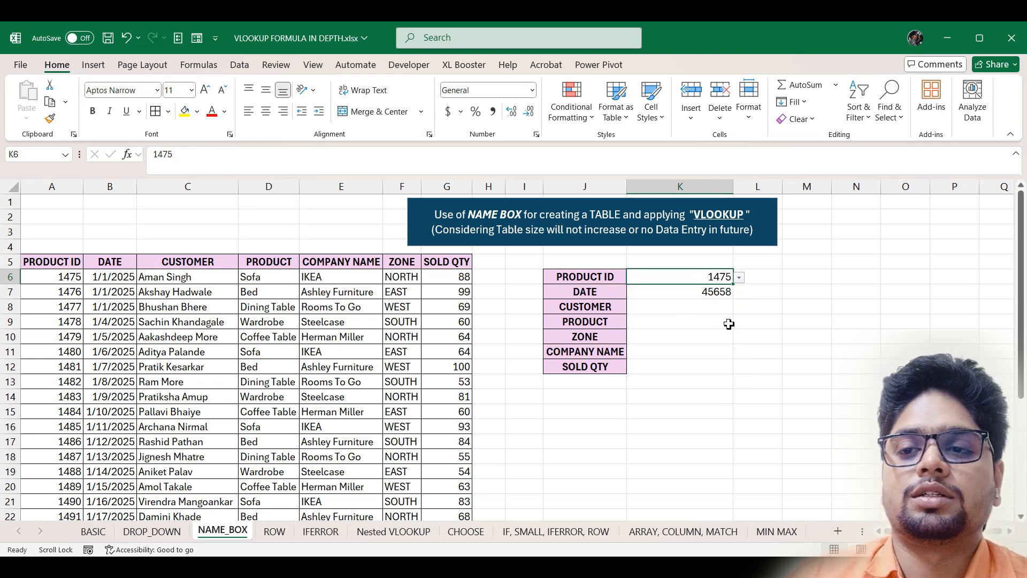
pyautogui.click(717, 292)
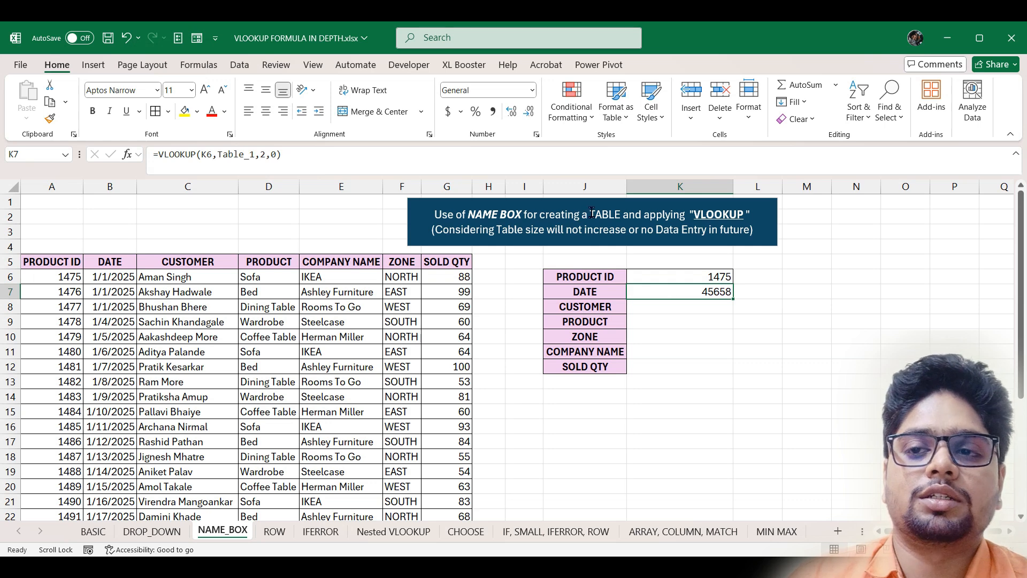
pyautogui.click(531, 91)
pyautogui.click(528, 259)
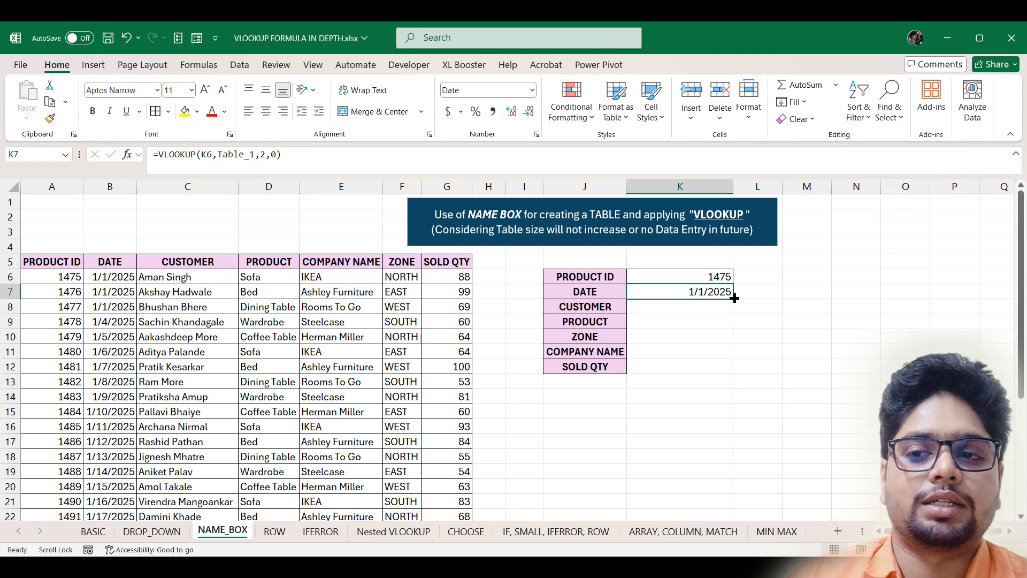
# - Fill the DATE formula down to SOLD QTY and inspect the CUSTOMER copy returning #N/A
pyautogui.moveTo(734, 297); pyautogui.dragTo(737, 380)
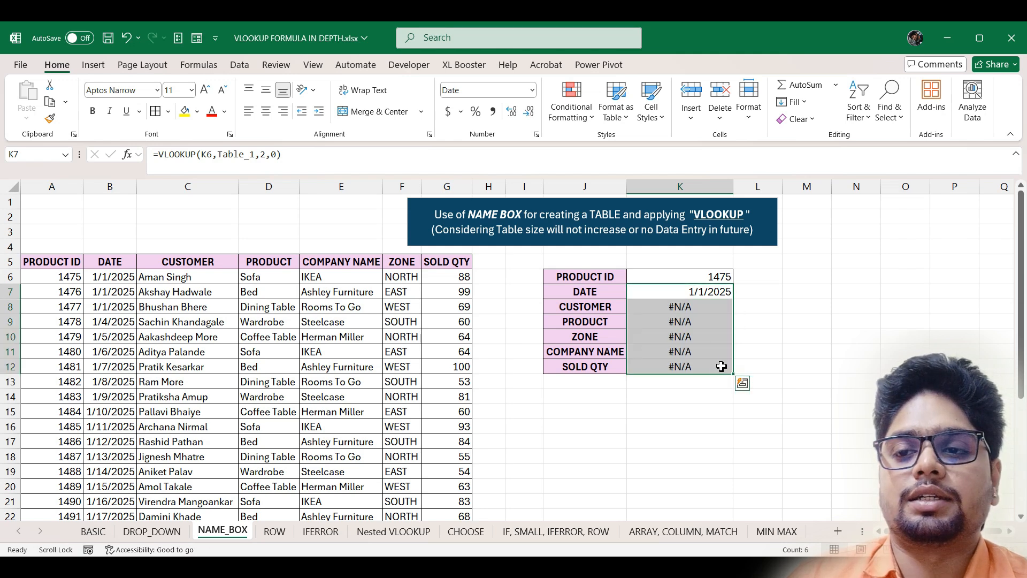
pyautogui.doubleClick(710, 310)
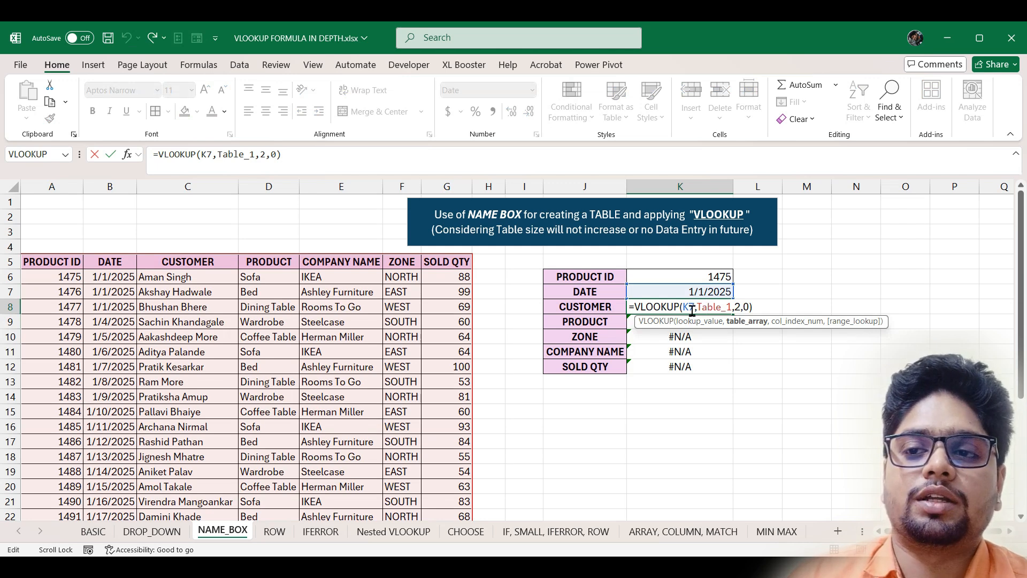
# - Make the DATE formula's lookup value the absolute reference $K$6
pyautogui.press('Escape')
pyautogui.doubleClick(698, 291)
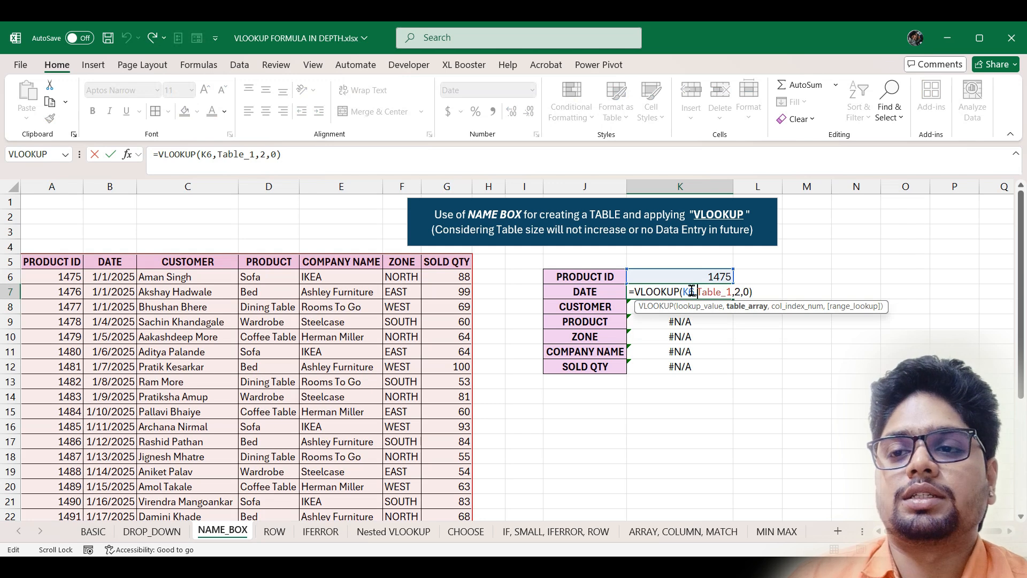
pyautogui.click(690, 291)
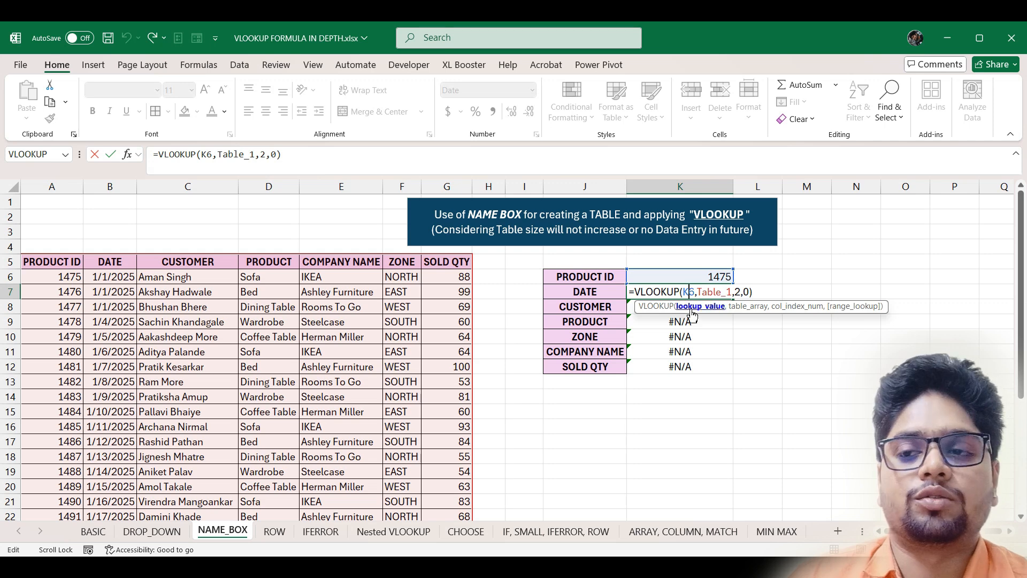
pyautogui.click(694, 311)
pyautogui.press('F4')
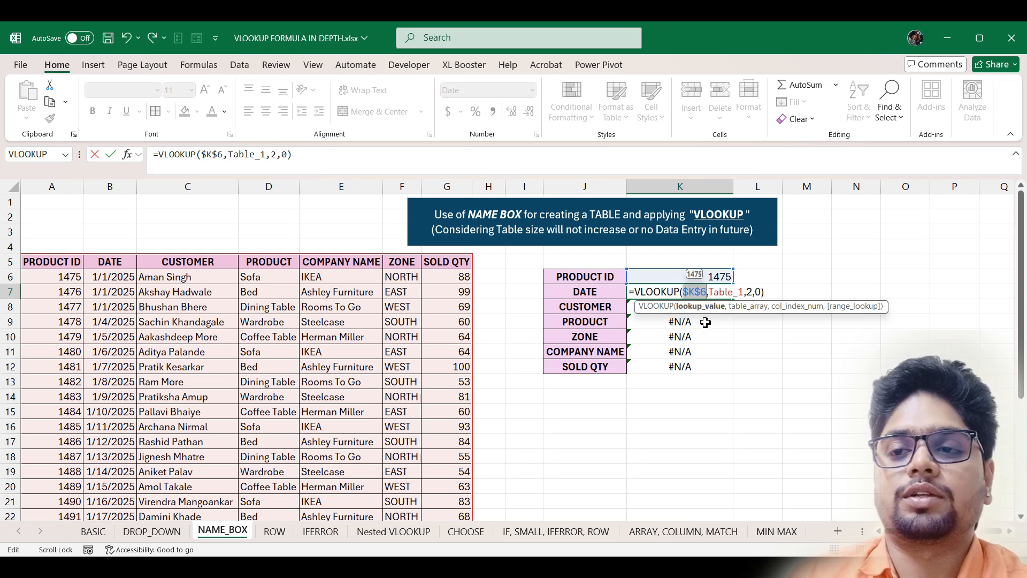
pyautogui.hotkey('ctrl', 'Return')
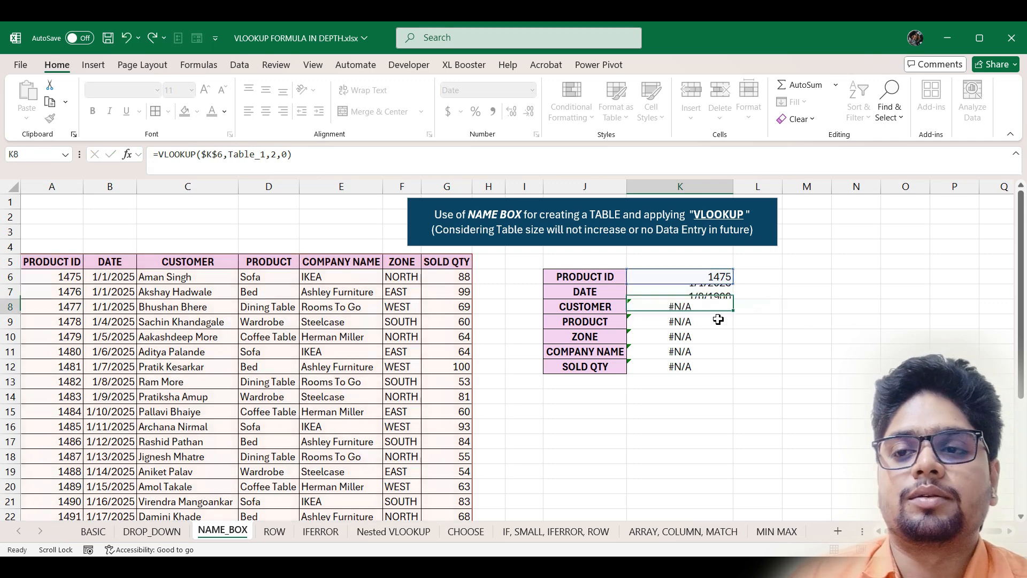
# - Fill the corrected formula down to SOLD QTY so every field shows 1/1/2025
pyautogui.moveTo(736, 300); pyautogui.dragTo(734, 369)
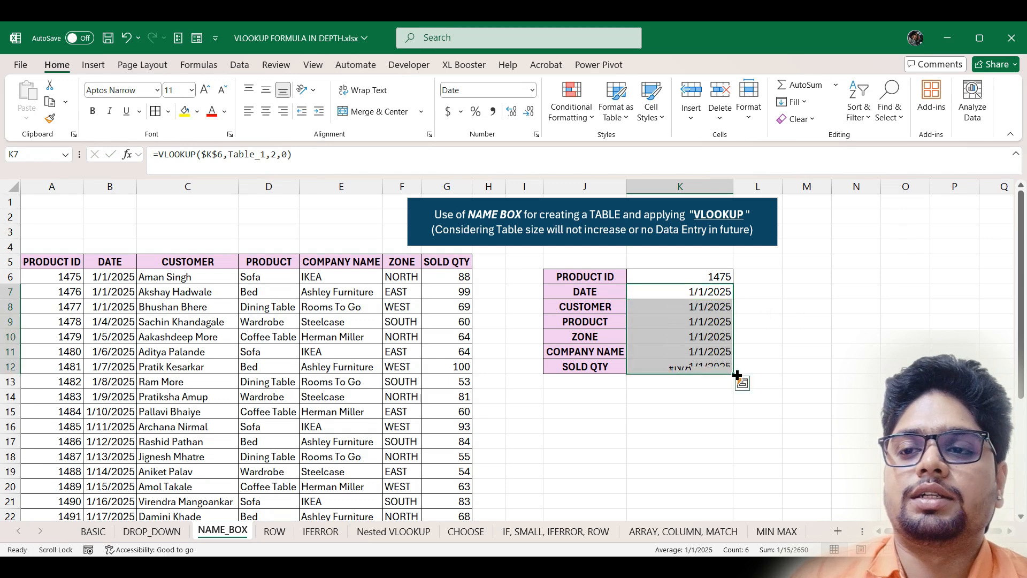
pyautogui.doubleClick(712, 291)
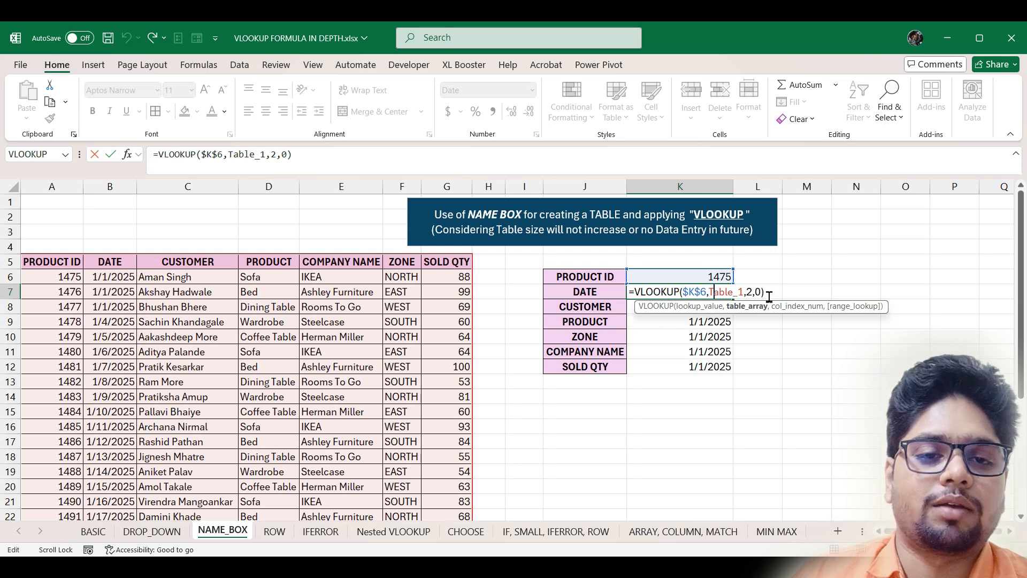
pyautogui.press('Escape')
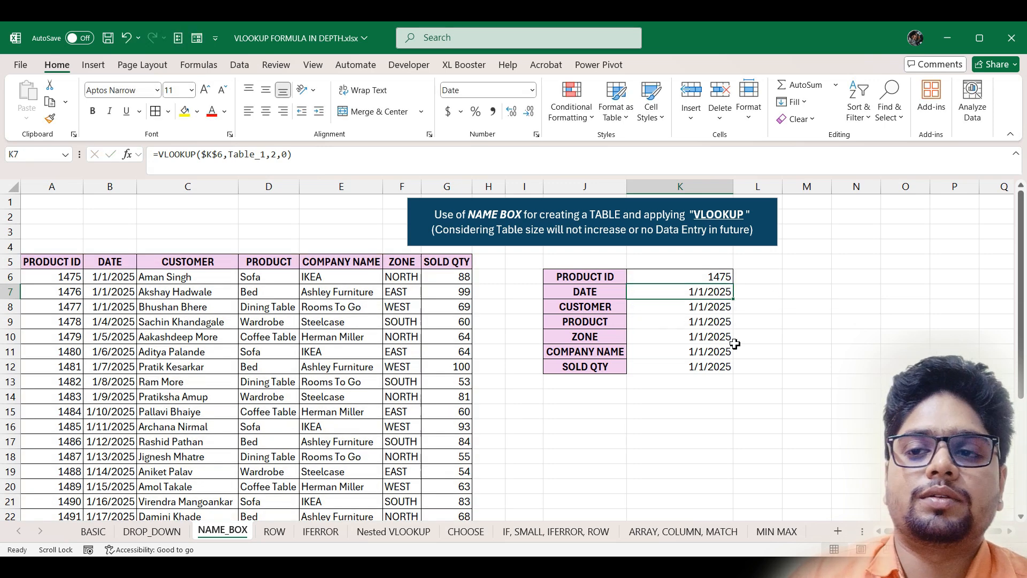
pyautogui.click(530, 283)
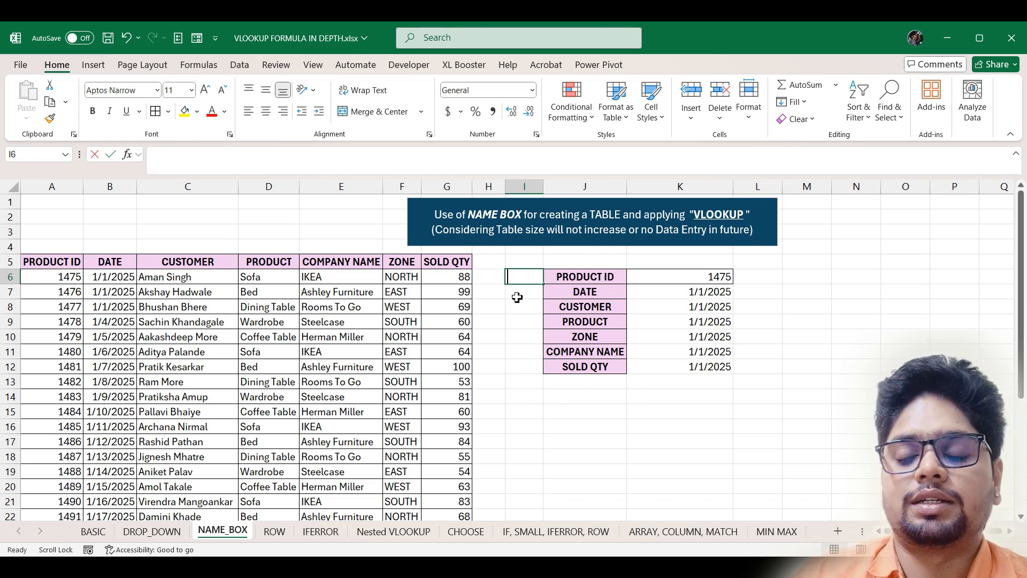
# - Number the first four lookup labels 1, 2, 3 and 4 in helper column I
pyautogui.write('1')
pyautogui.press('Return')
pyautogui.write('2')
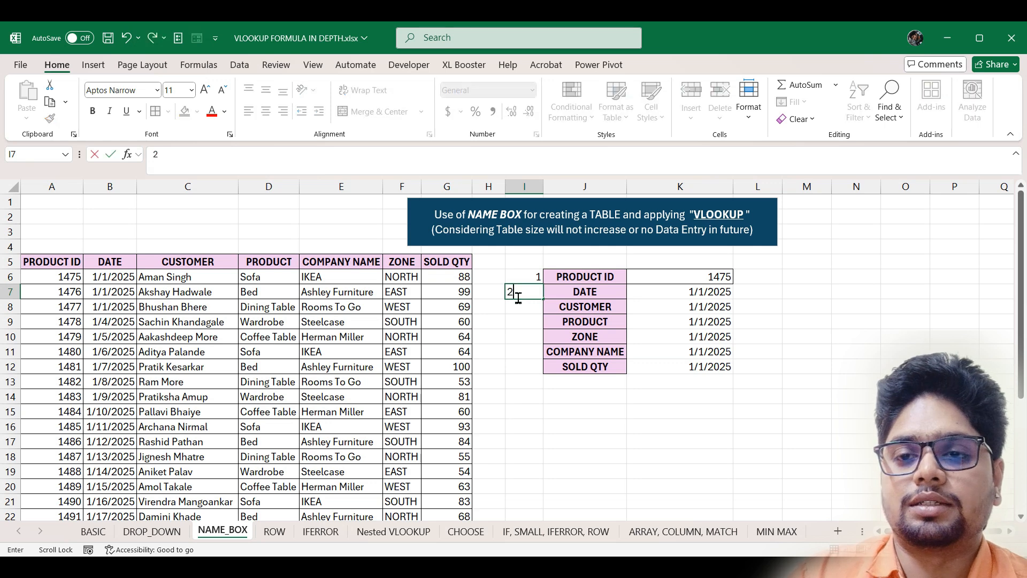
pyautogui.press('Return')
pyautogui.write('3')
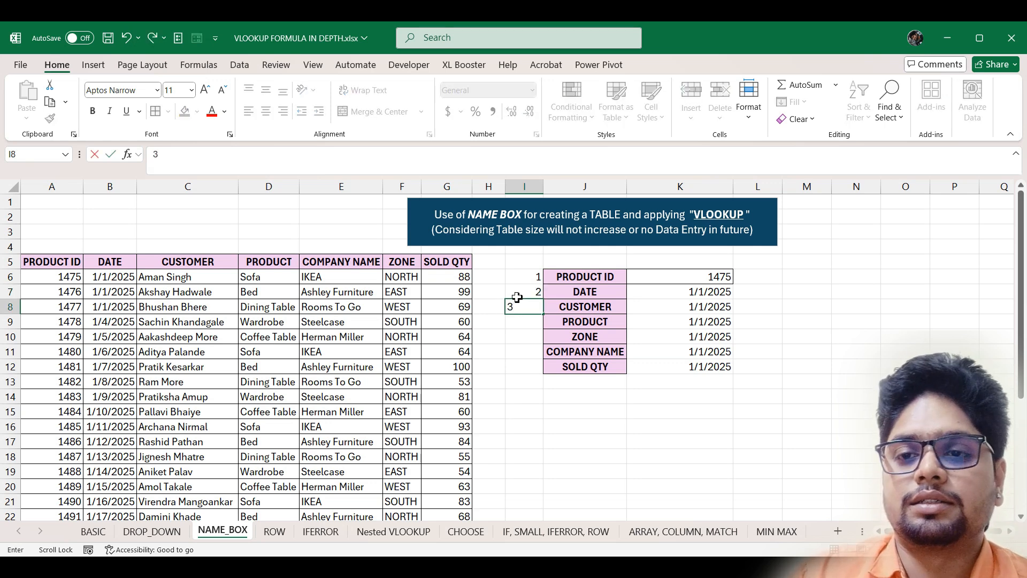
pyautogui.press('Return')
pyautogui.write('4')
pyautogui.press('Return')
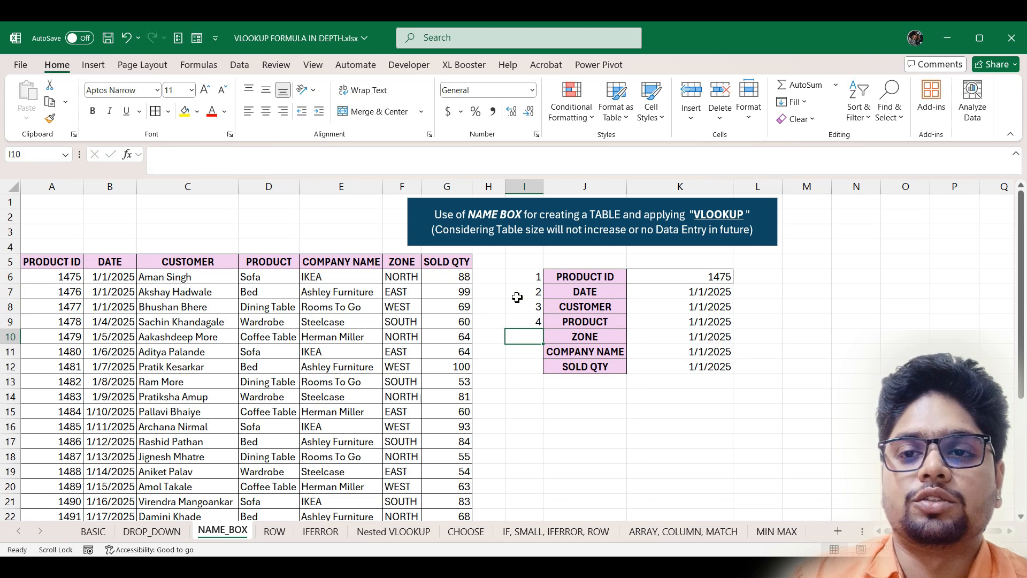
pyautogui.moveTo(415, 207); pyautogui.dragTo(423, 243)
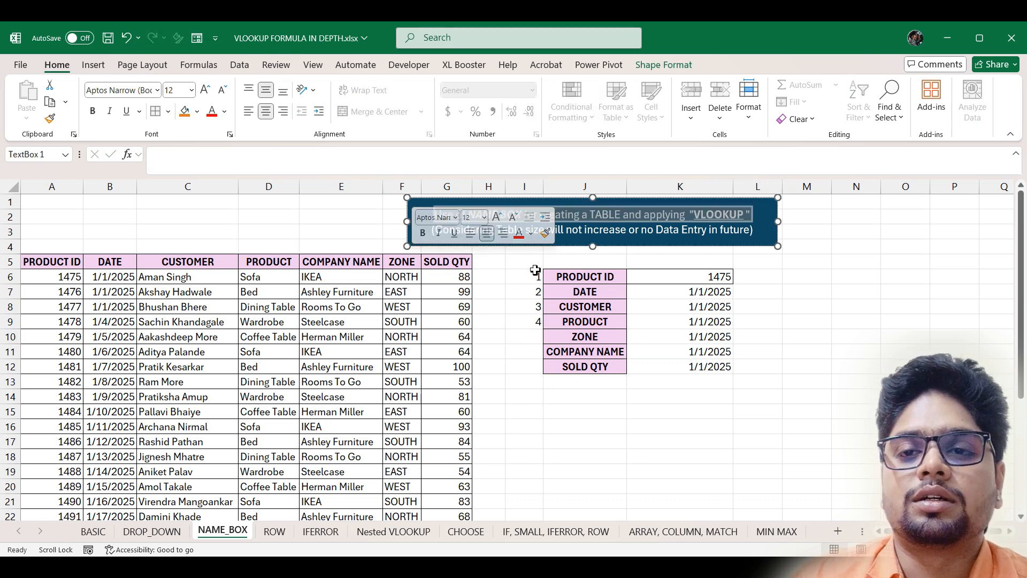
# - Enter helper numbers 6 for ZONE, 5 for COMPANY NAME and 7 for SOLD QTY
pyautogui.click(535, 337)
pyautogui.write('6')
pyautogui.press('Return')
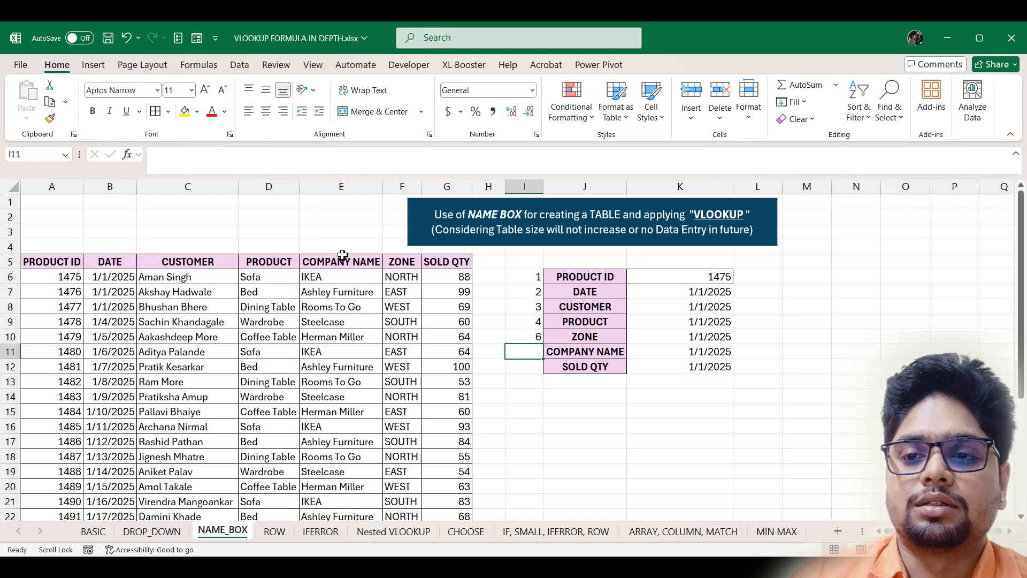
pyautogui.write('5')
pyautogui.press('Return')
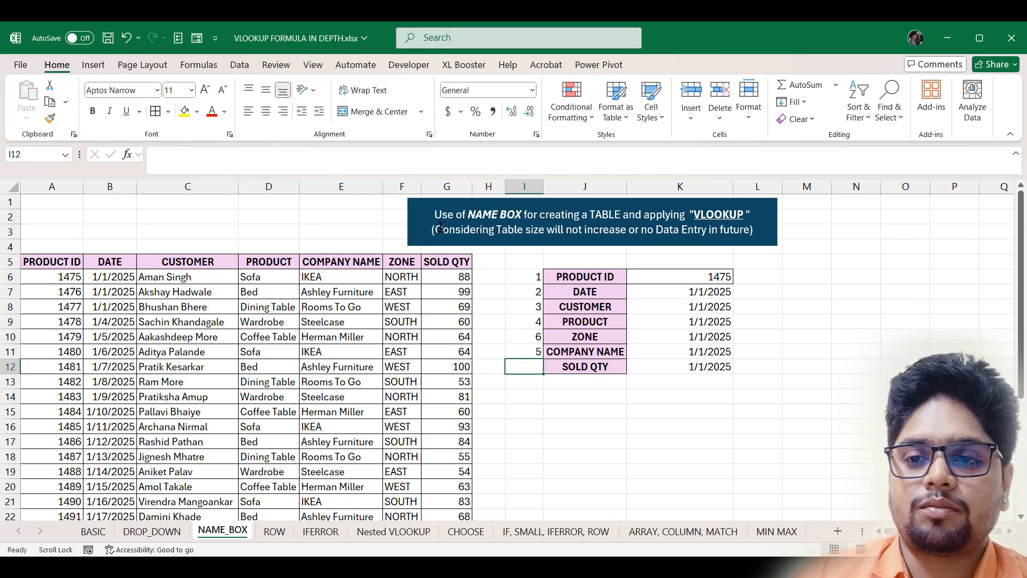
pyautogui.write('7')
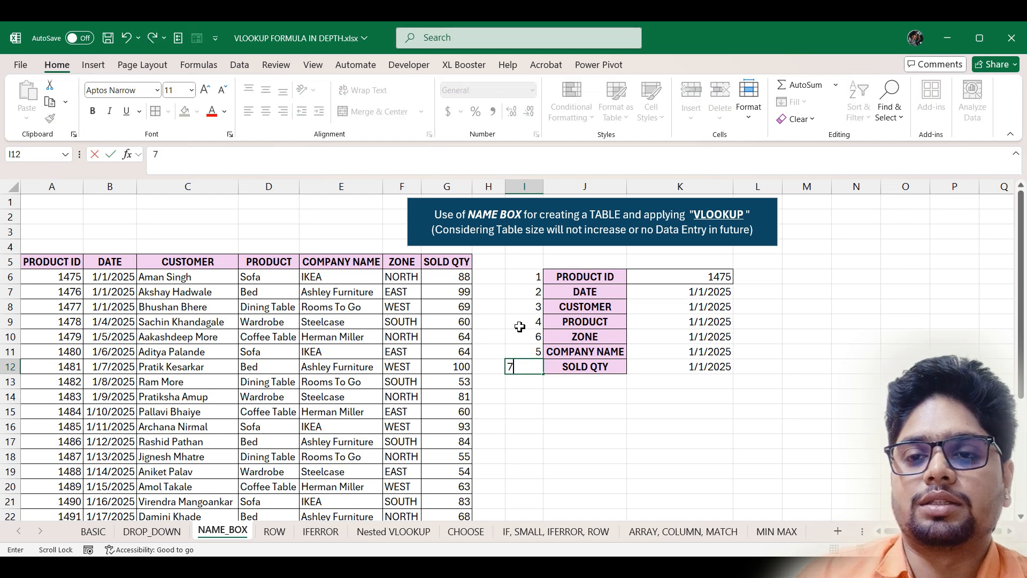
pyautogui.press('Return')
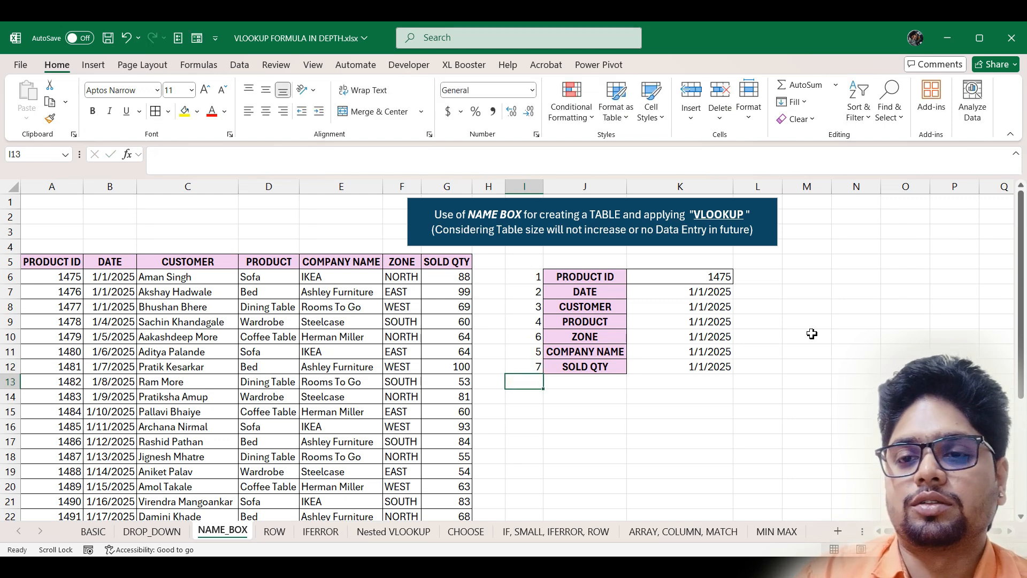
# - Replace the DATE formula's column number 2 with I7, then fill it down to SOLD QTY
pyautogui.click(706, 294)
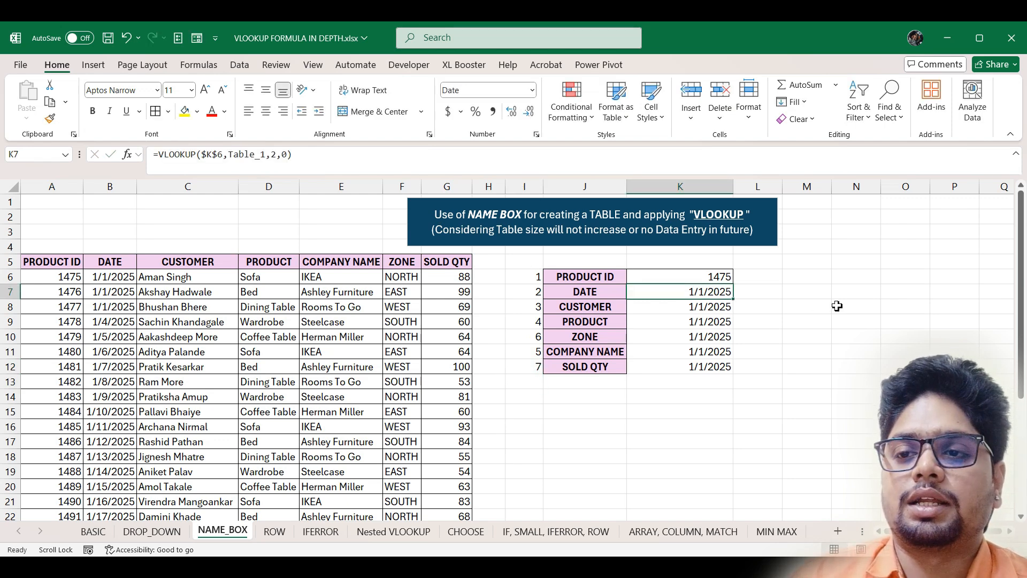
pyautogui.press('F2')
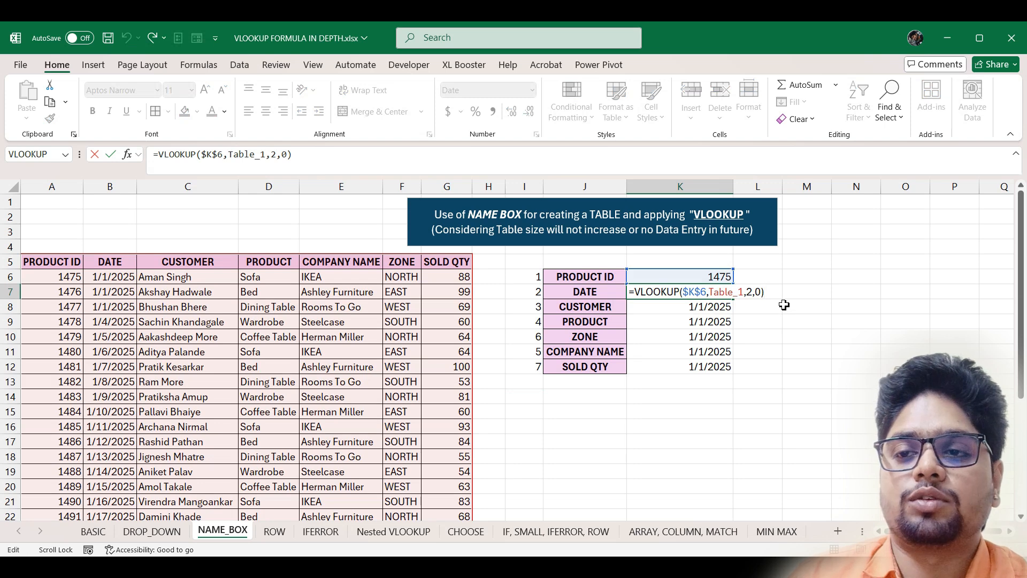
pyautogui.click(753, 291)
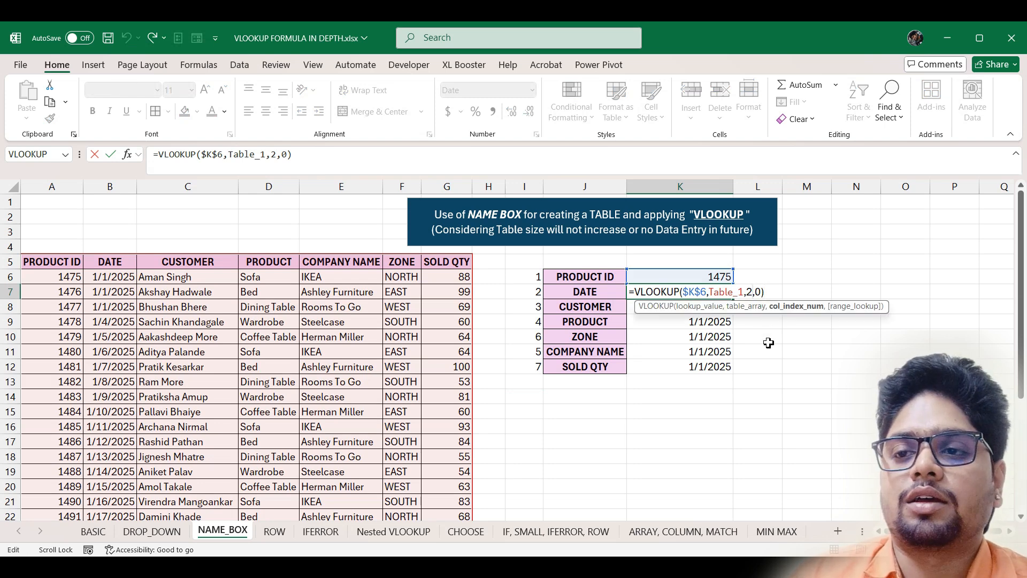
pyautogui.press('BackSpace')
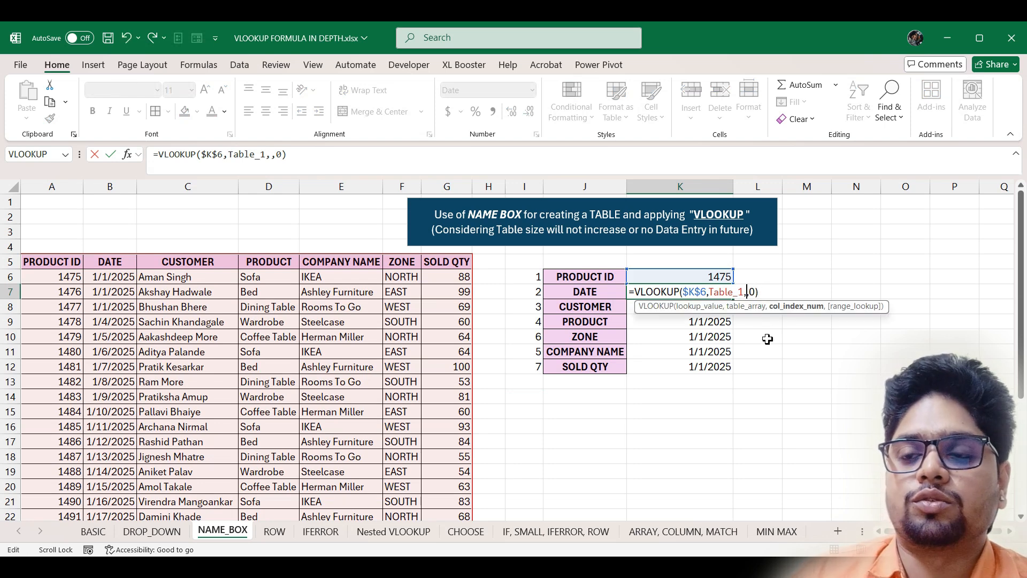
pyautogui.click(533, 293)
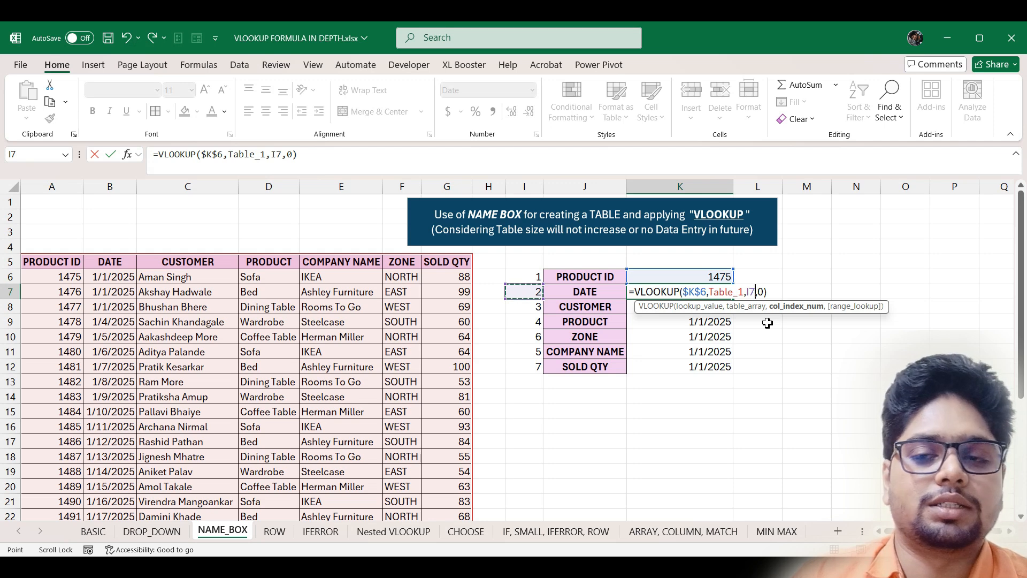
pyautogui.press('Return')
pyautogui.click(719, 292)
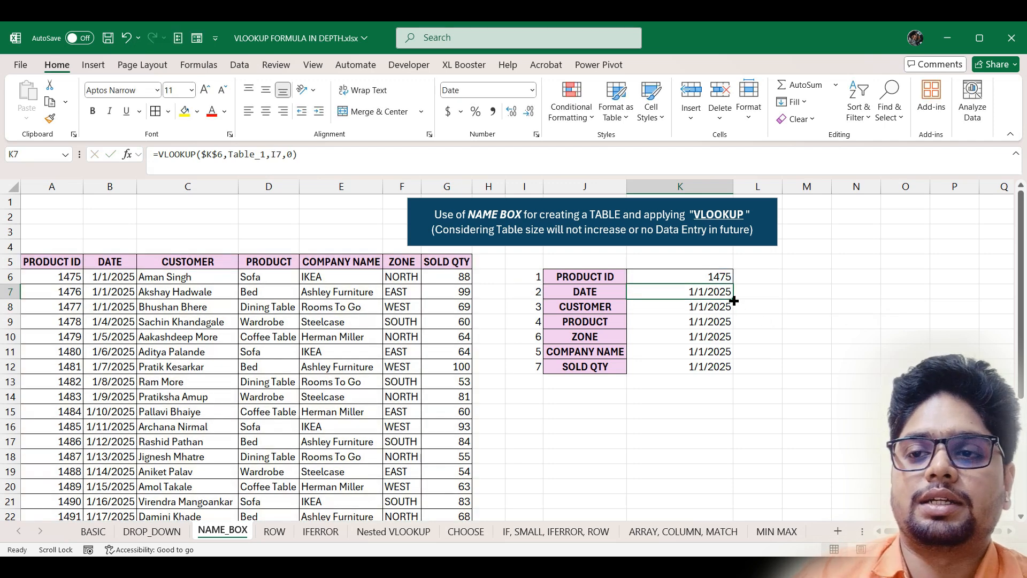
pyautogui.moveTo(733, 299); pyautogui.dragTo(732, 375)
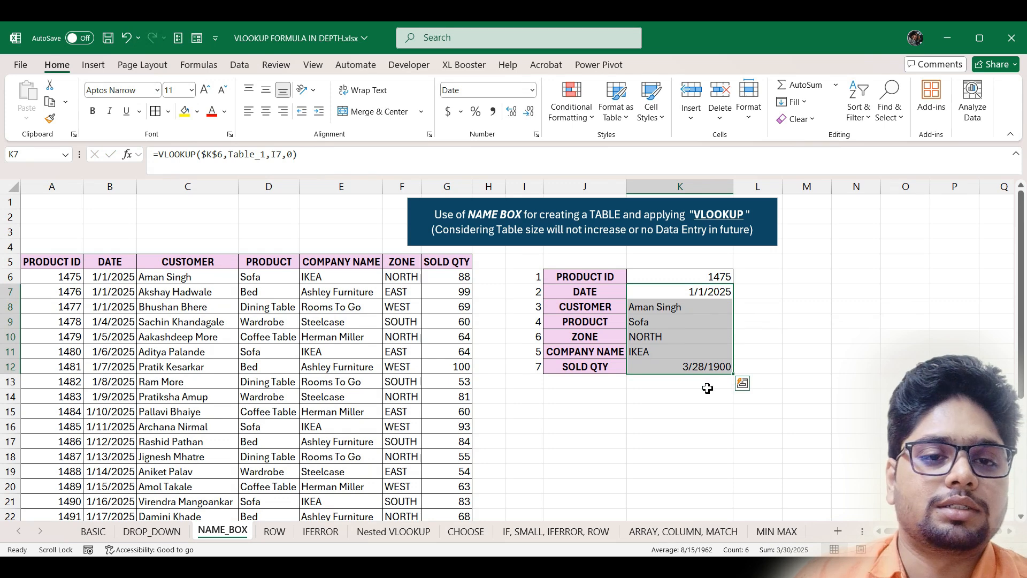
# - Format the SOLD QTY result as General so it shows 88
pyautogui.click(698, 369)
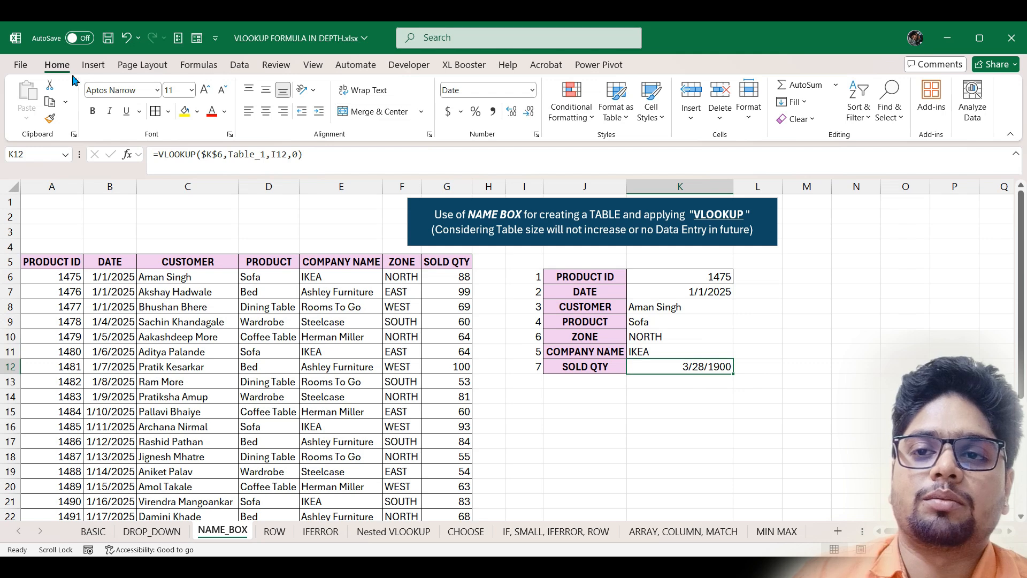
pyautogui.click(534, 91)
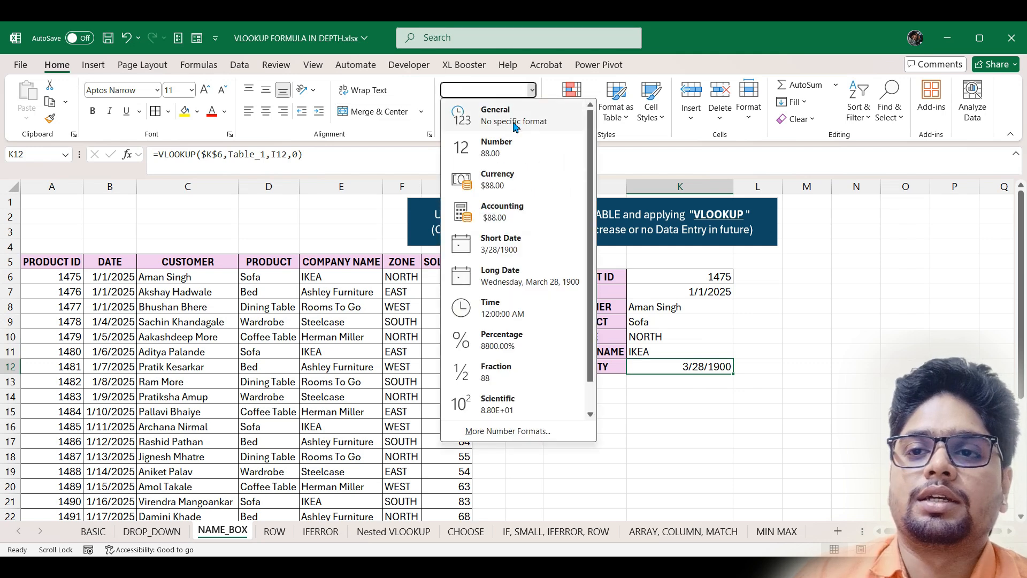
pyautogui.click(511, 118)
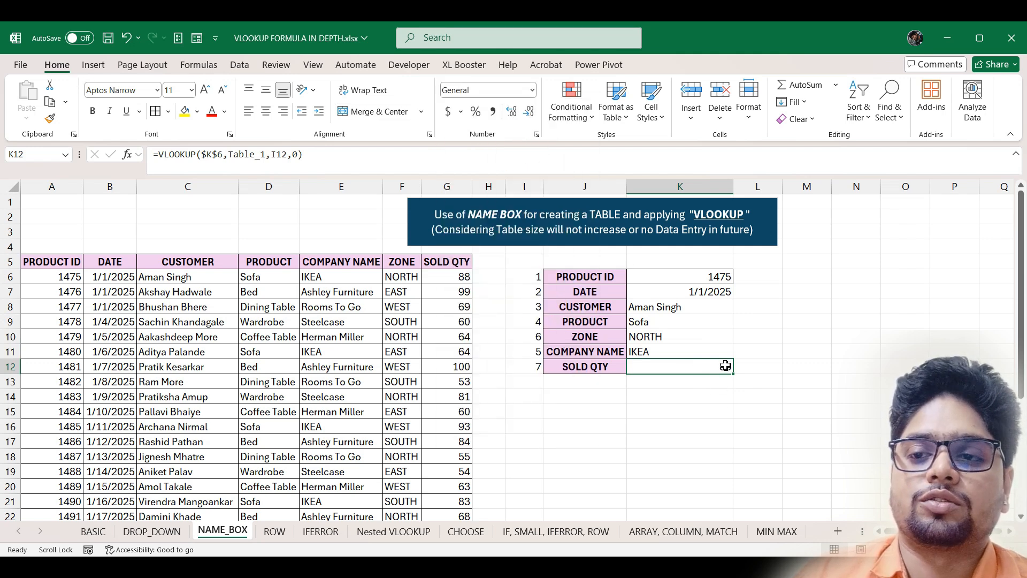
# - Switch the product ID to 1480, then 1482, returning Dining Table, SOUTH, Rooms To Go, 53
pyautogui.click(716, 280)
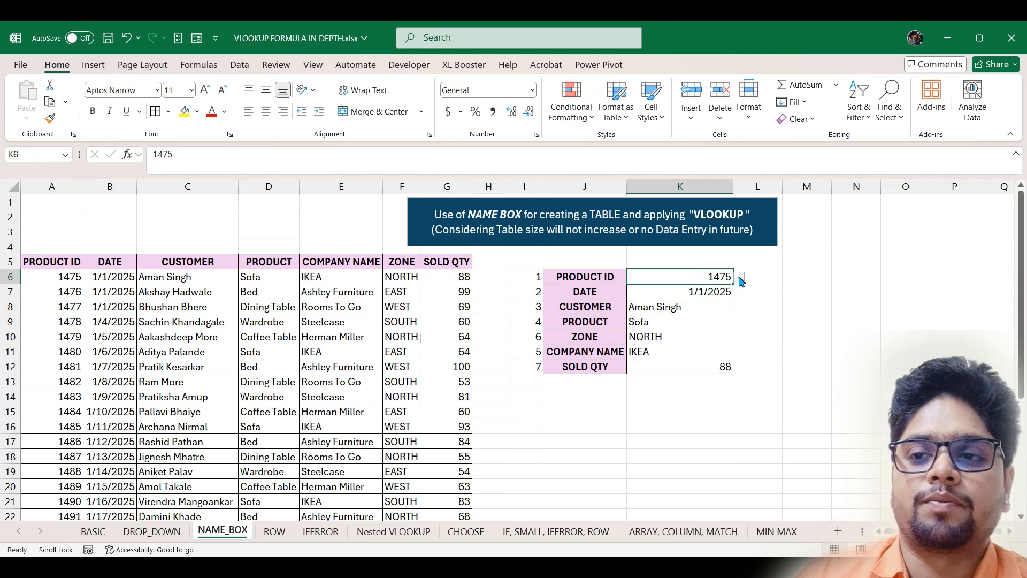
pyautogui.click(740, 279)
pyautogui.click(723, 358)
pyautogui.click(741, 278)
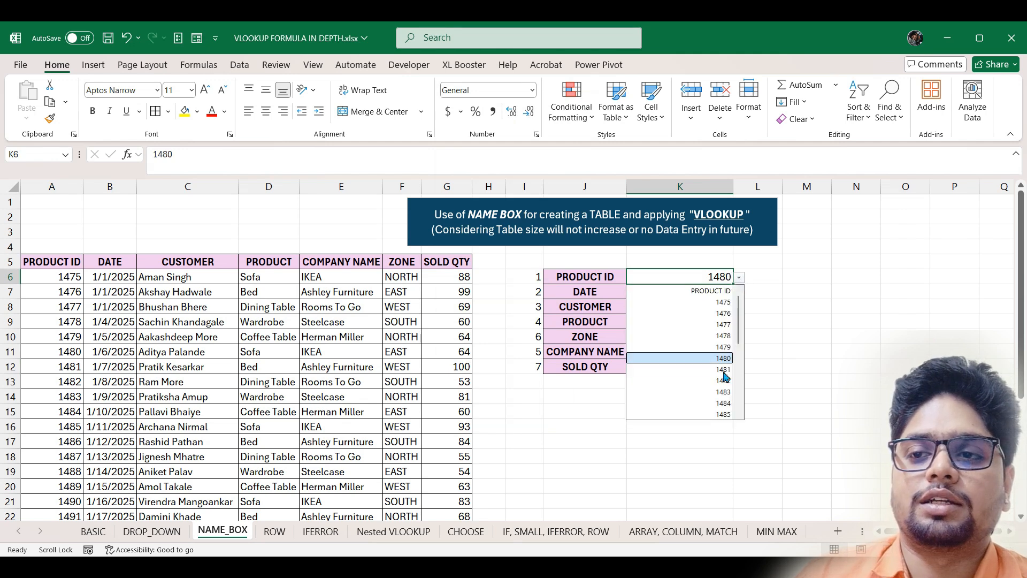
pyautogui.click(723, 380)
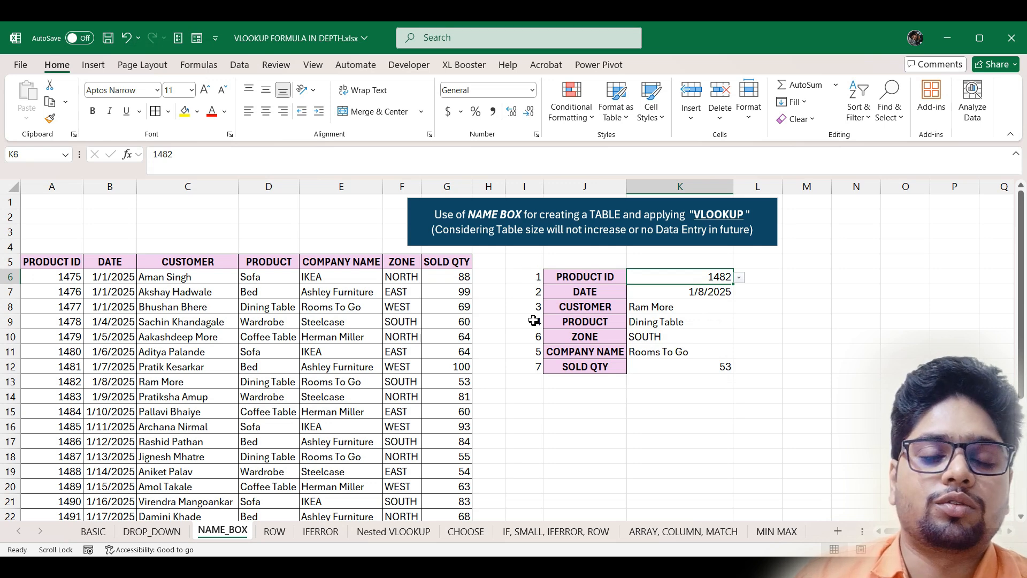
pyautogui.click(529, 186)
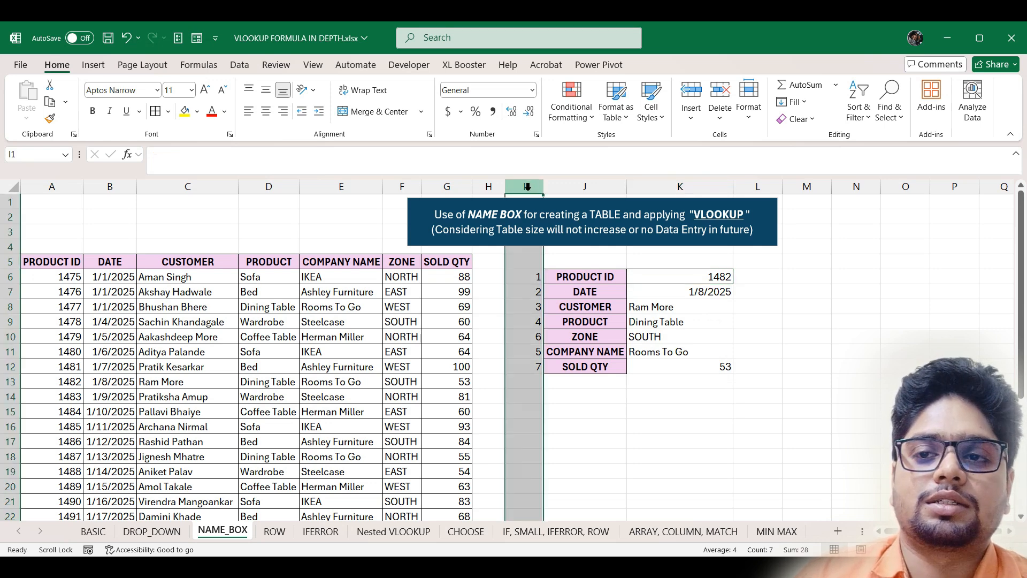
# - Hide helper column I, then unhide it again
pyautogui.rightClick(526, 187)
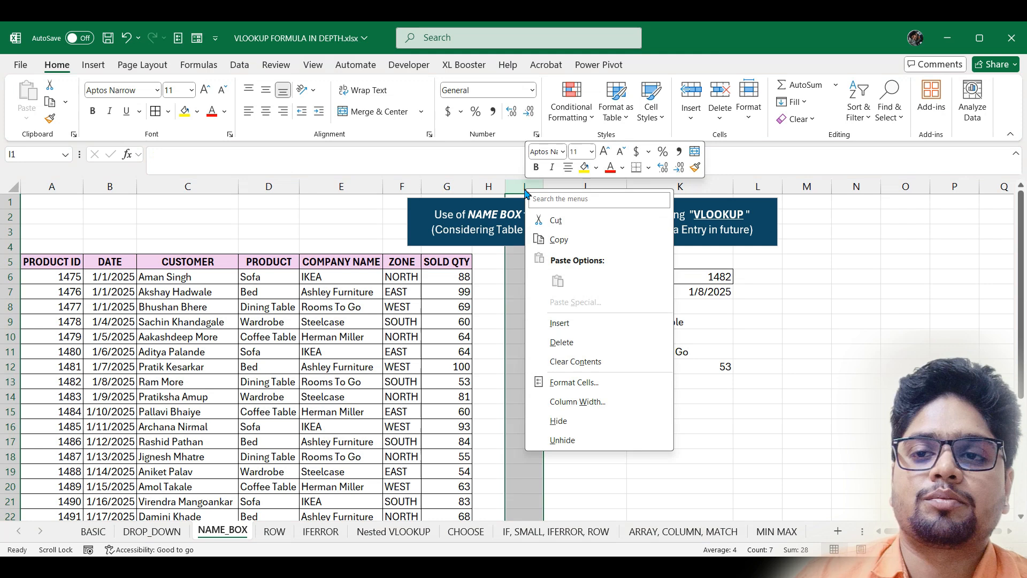
pyautogui.click(569, 426)
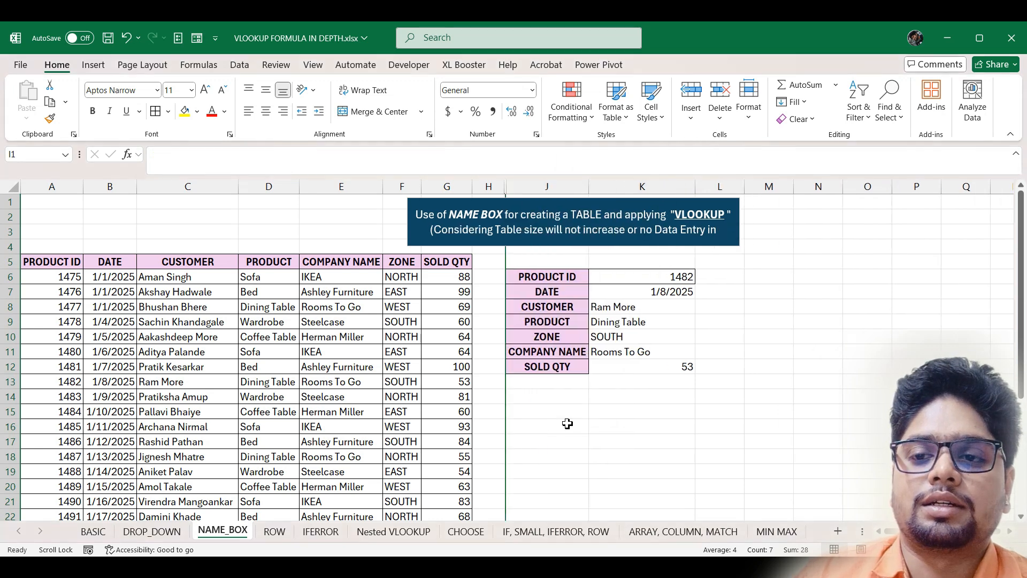
pyautogui.rightClick(505, 185)
pyautogui.click(488, 182)
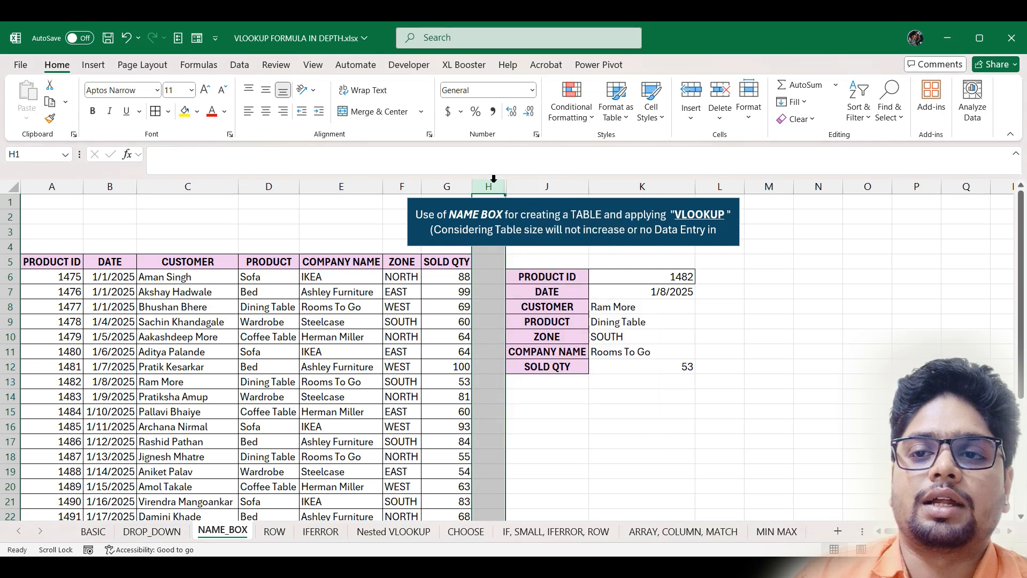
pyautogui.moveTo(506, 185); pyautogui.dragTo(507, 186)
pyautogui.rightClick(507, 188)
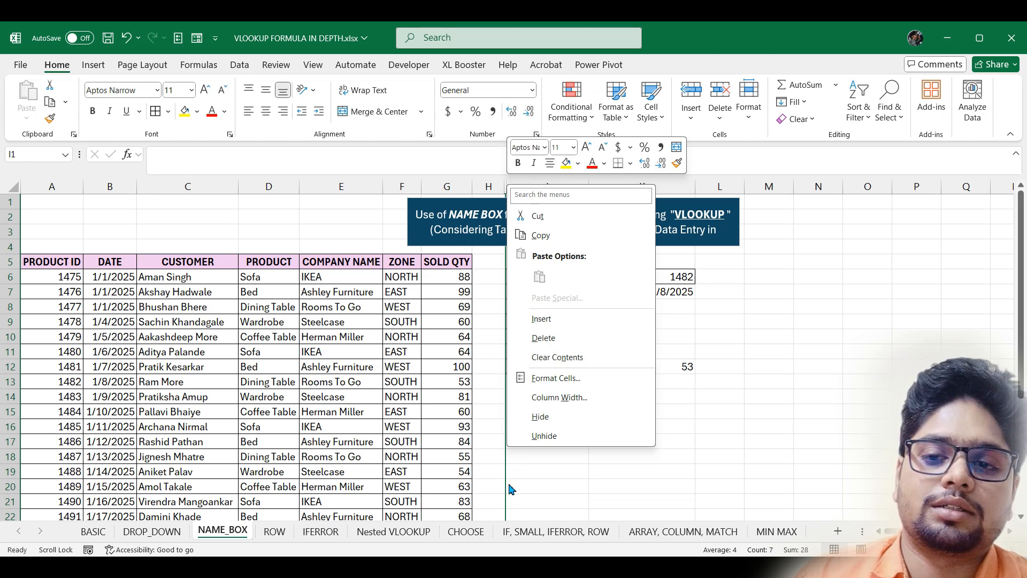
pyautogui.click(556, 440)
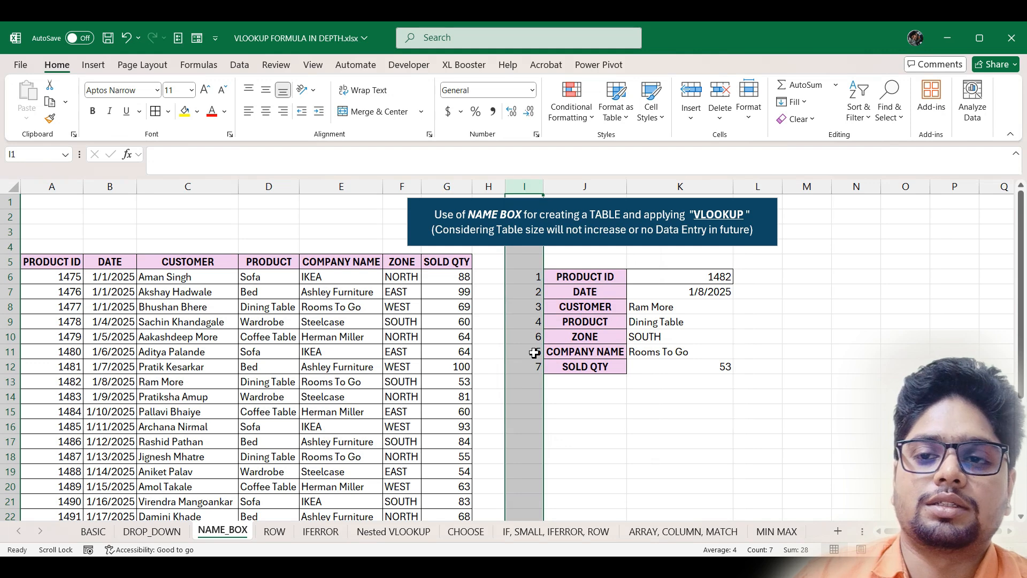
# - Change the product ID to 1478, then 1484, showing Coffee Table, EAST, Herman Miller and 60
pyautogui.click(722, 277)
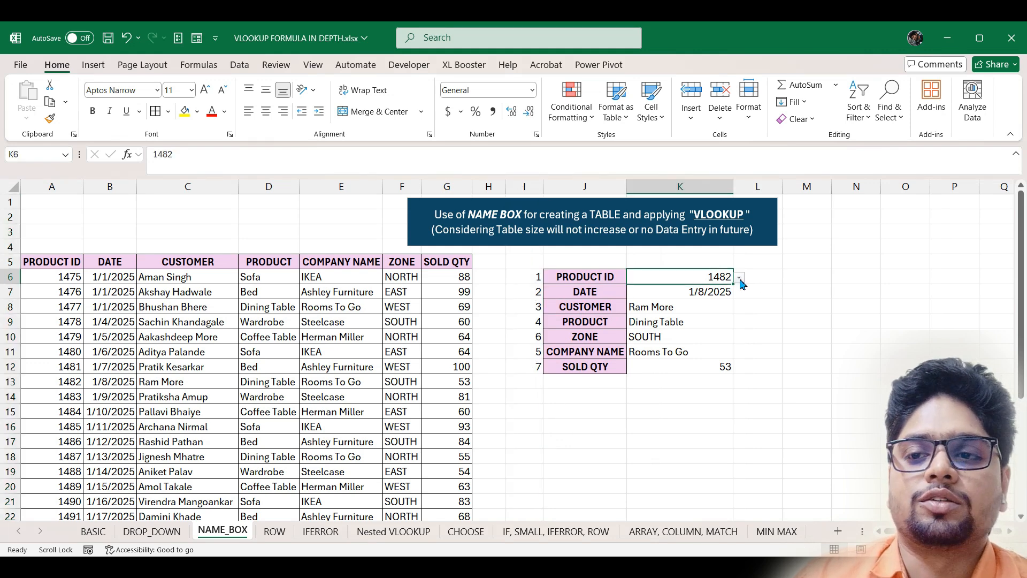
pyautogui.click(740, 276)
pyautogui.click(730, 335)
pyautogui.click(738, 277)
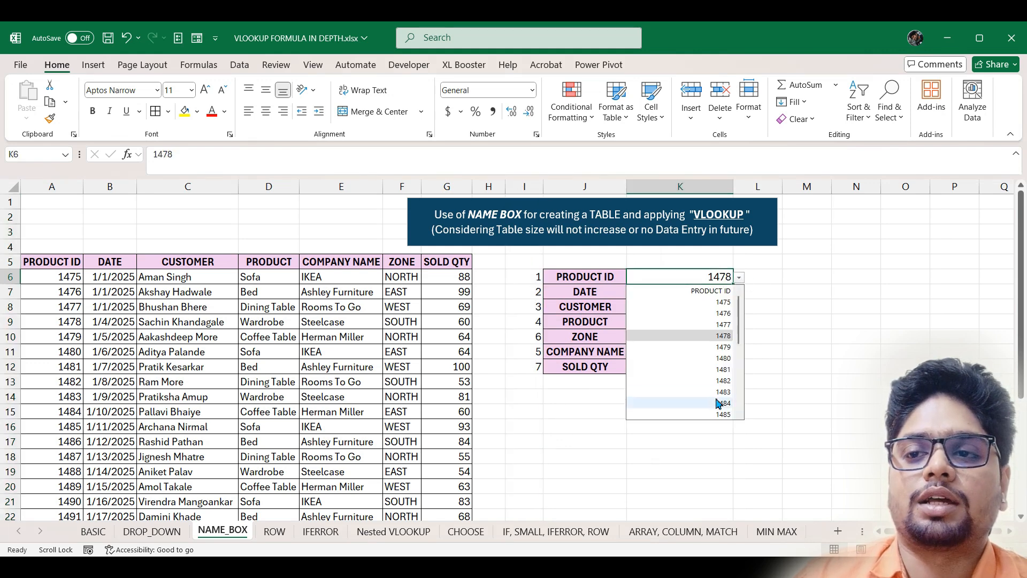
pyautogui.click(685, 367)
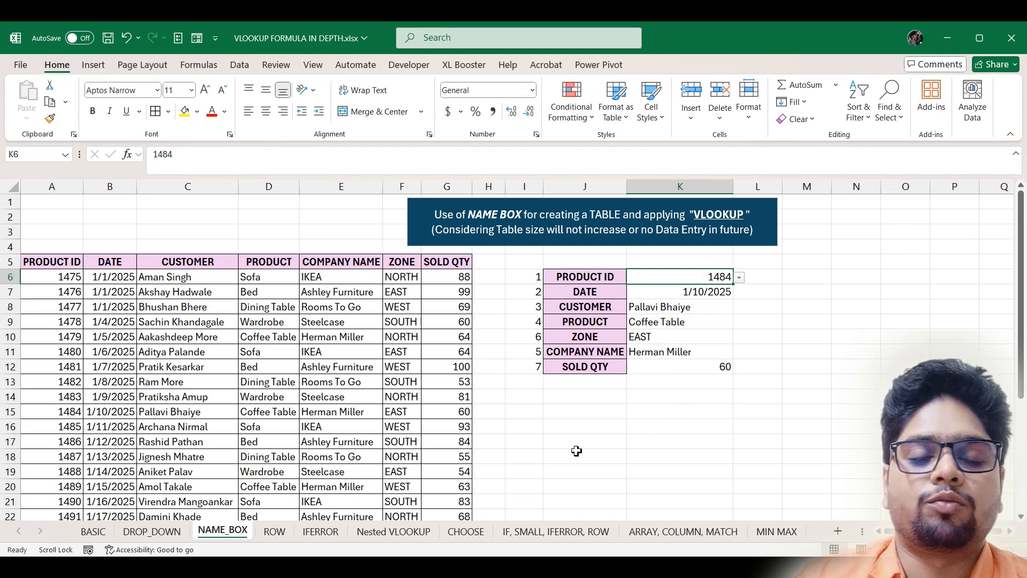
# - On the ROW sheet, enter =ROW() in A1, which returns 1
pyautogui.click(274, 531)
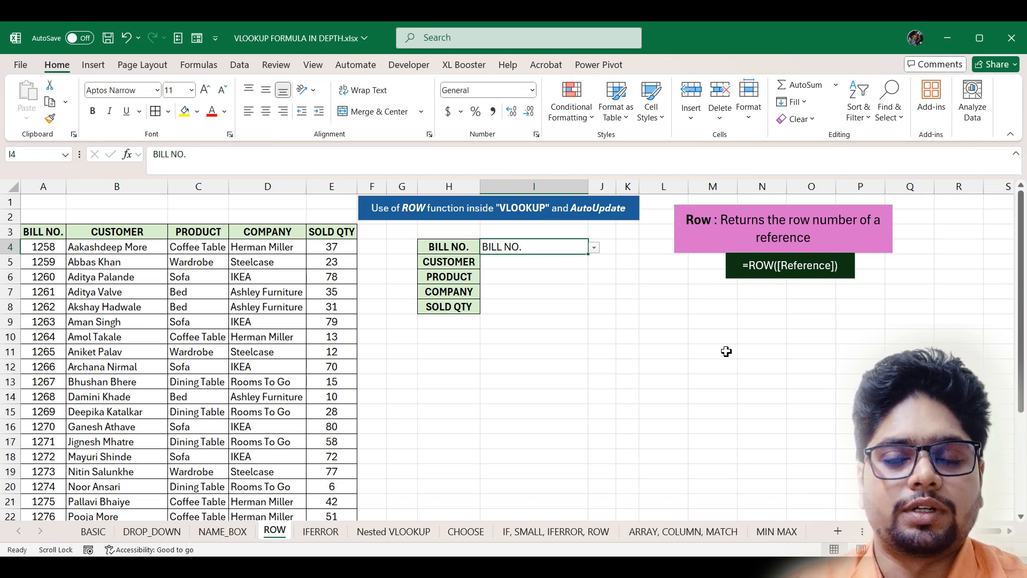
pyautogui.click(40, 204)
pyautogui.write('=row')
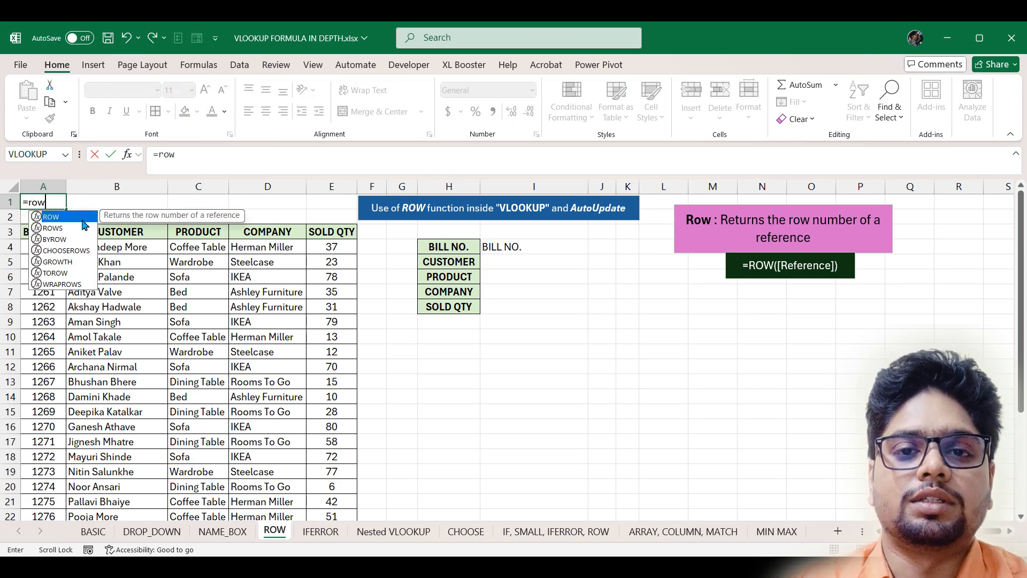
pyautogui.press('Tab')
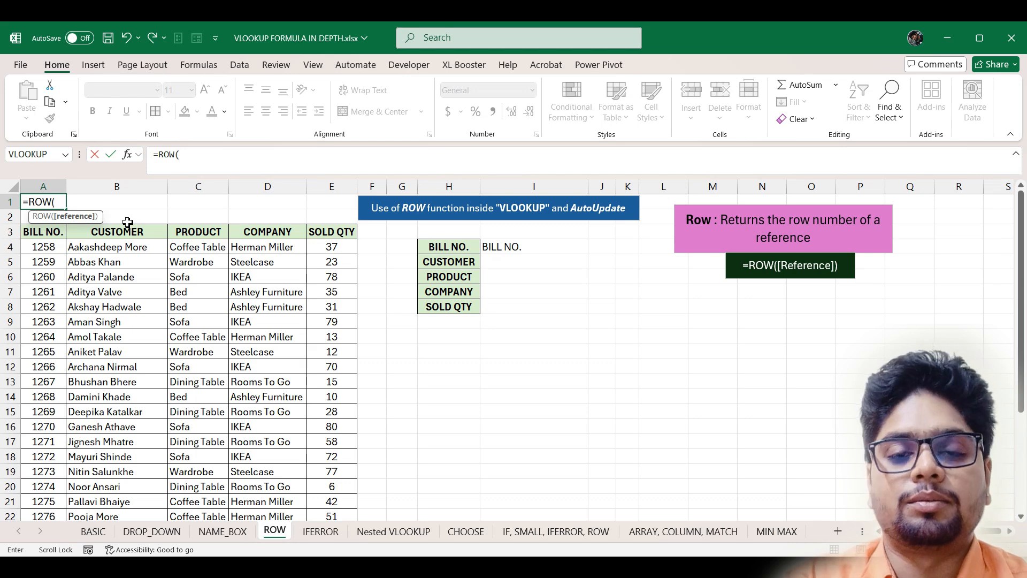
pyautogui.write(')')
pyautogui.press('Return')
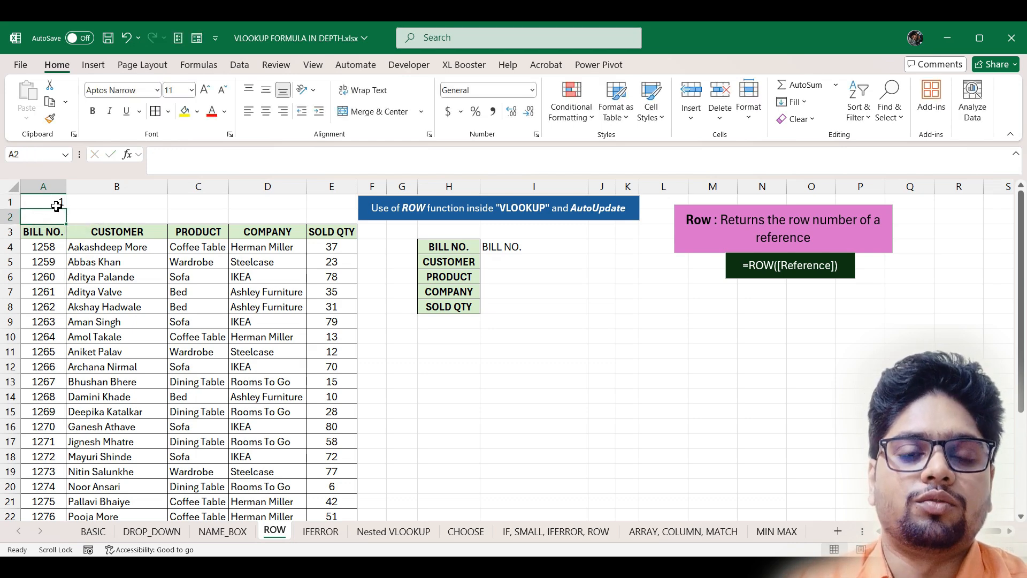
pyautogui.click(33, 204)
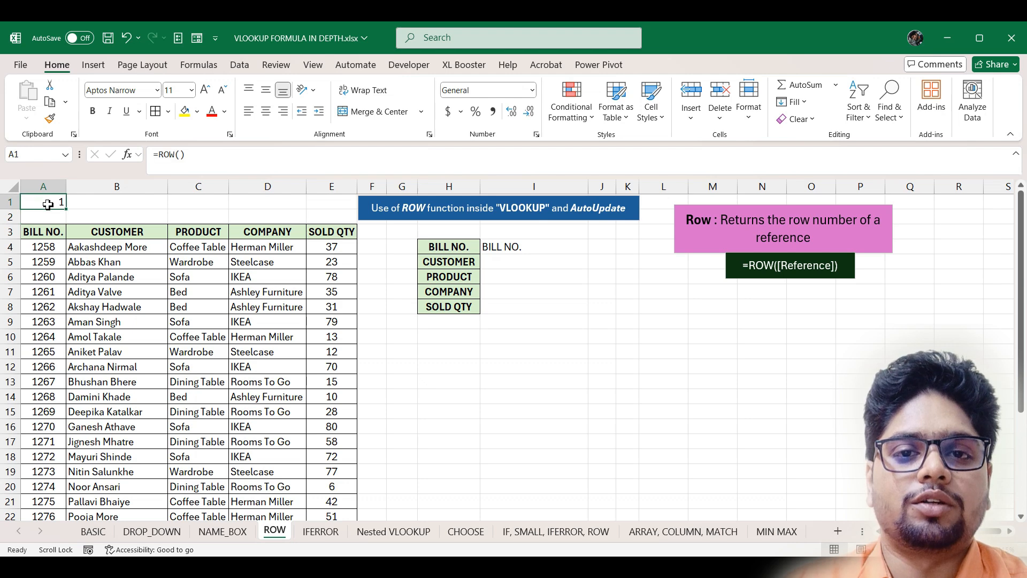
pyautogui.click(680, 416)
# - Enter =ROW() in L15 and fill it down to L17, giving 15, 16 and 17
pyautogui.write('=row')
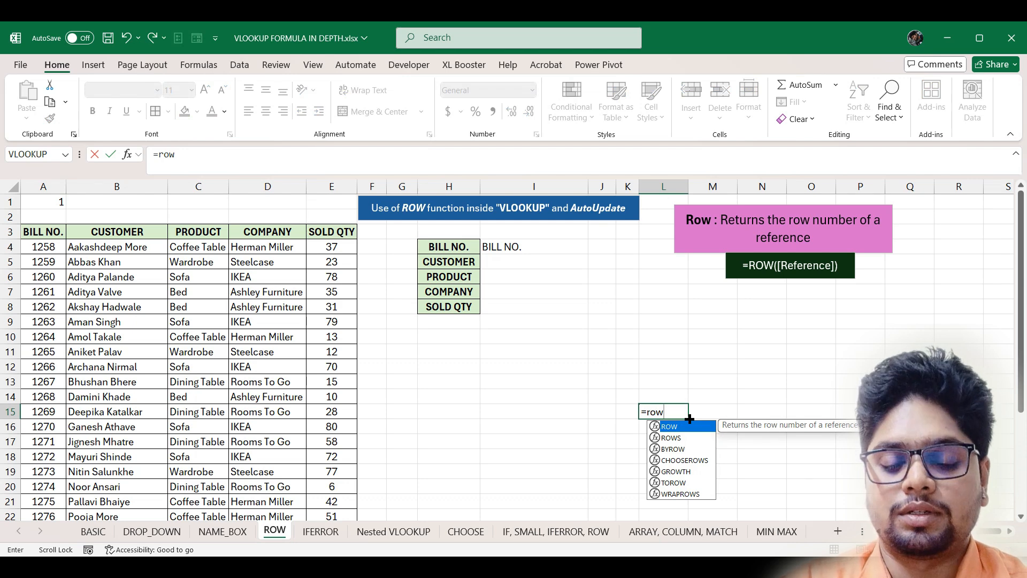
pyautogui.press('Tab')
pyautogui.press('Return')
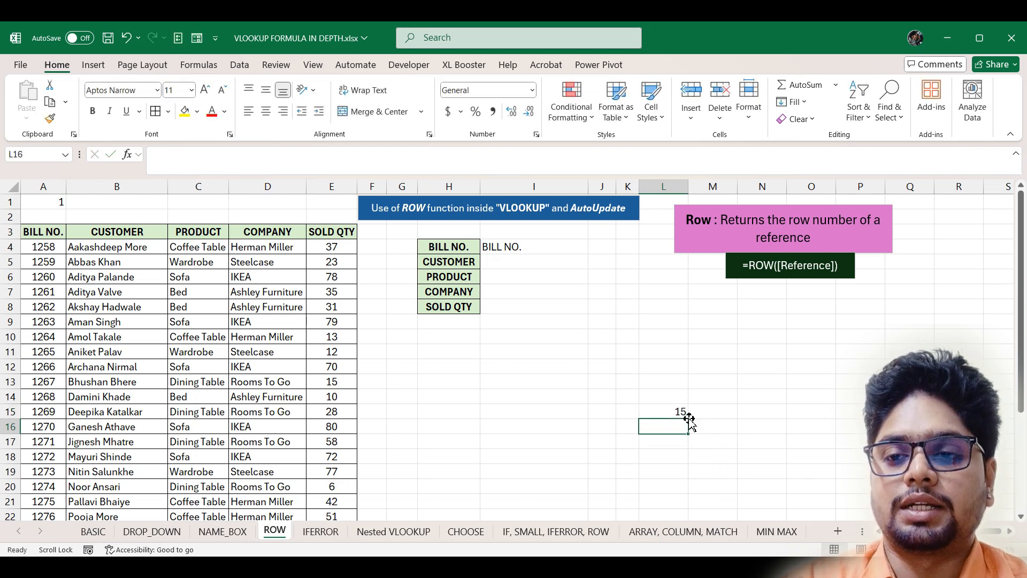
pyautogui.click(10, 411)
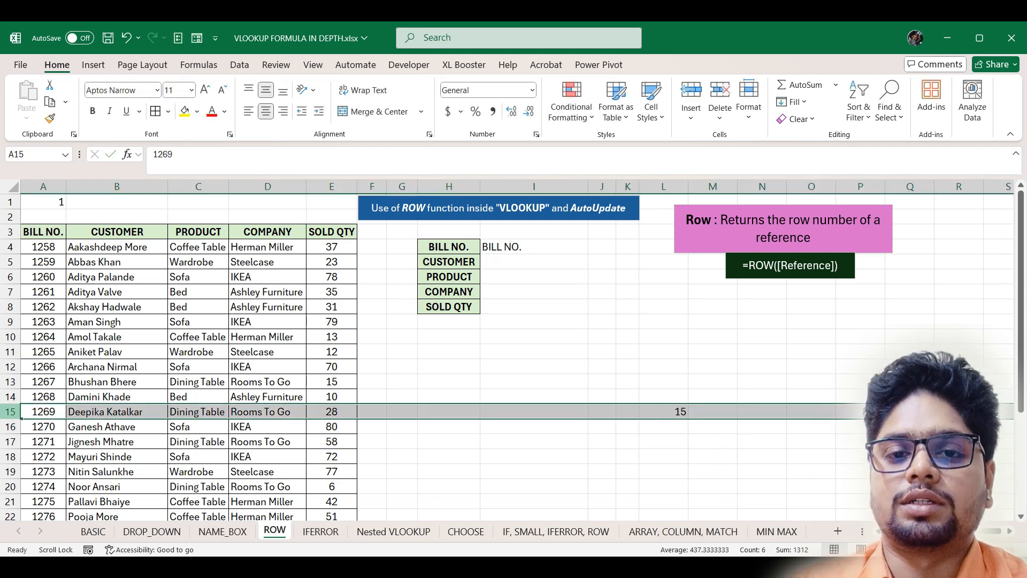
pyautogui.click(673, 413)
pyautogui.moveTo(689, 419); pyautogui.dragTo(690, 451)
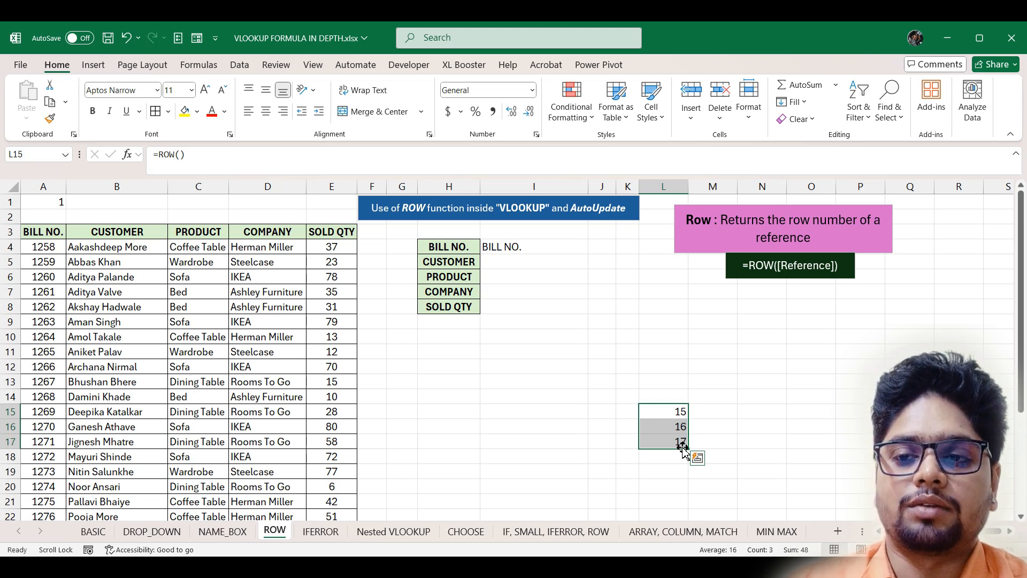
# - Enter =ROW(A3) in L13, returning 3, and fill it into L14
pyautogui.click(675, 395)
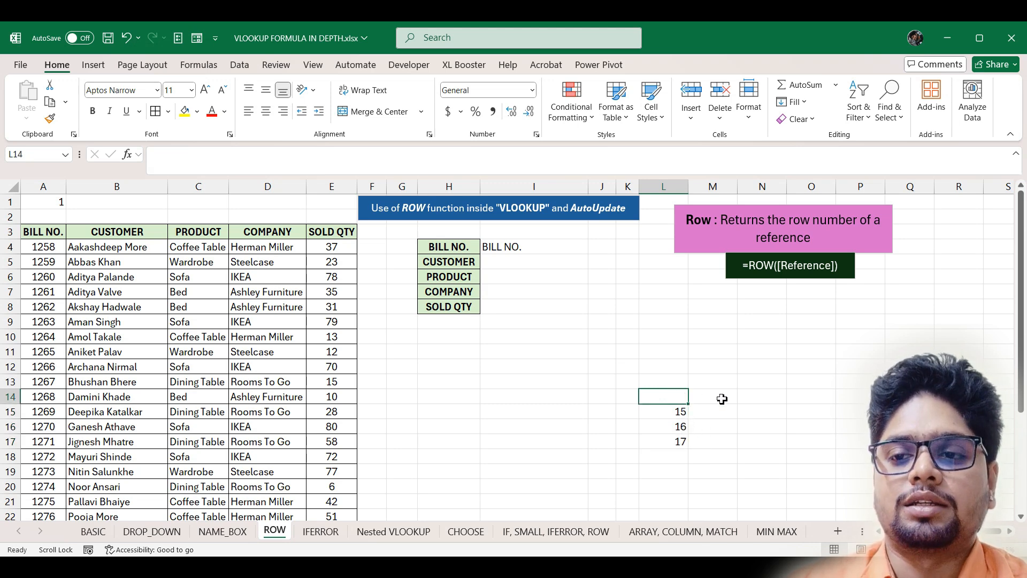
pyautogui.press('Up')
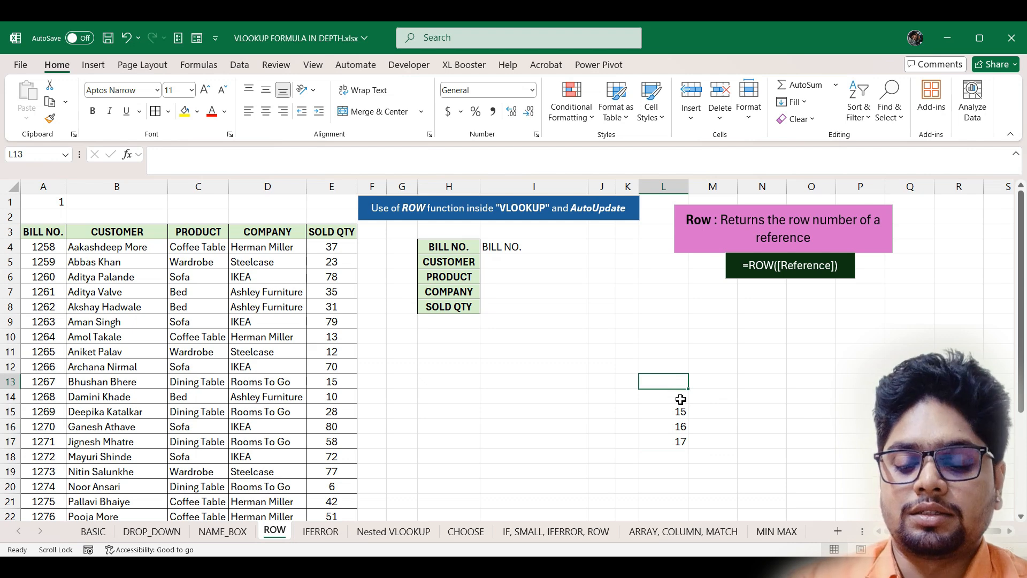
pyautogui.write('=row')
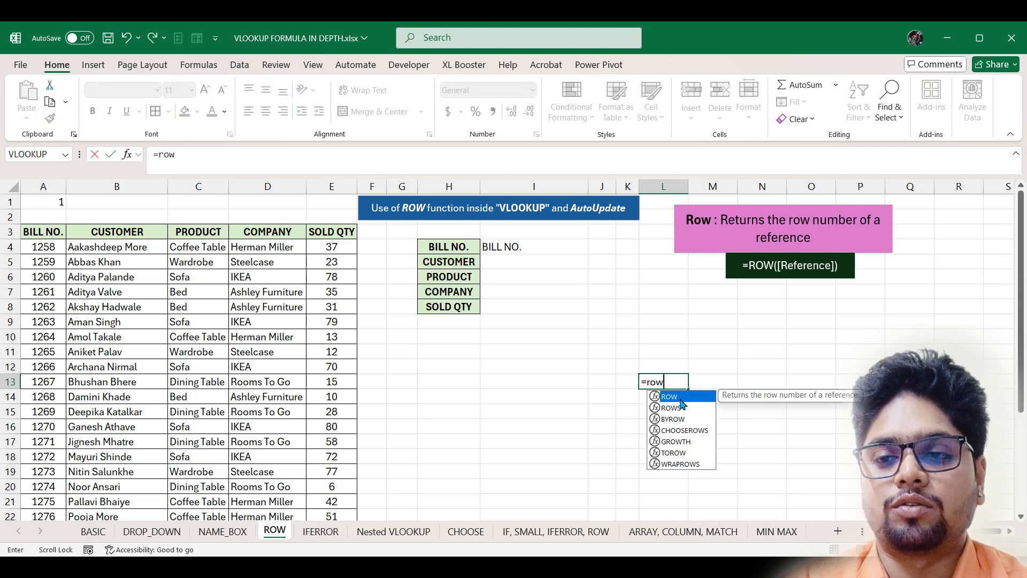
pyautogui.press('Tab')
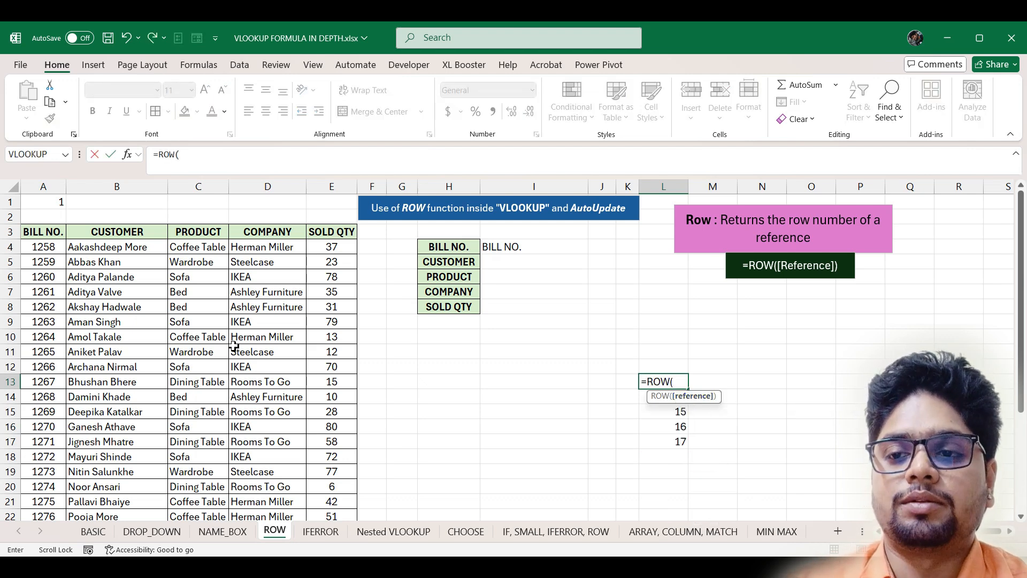
pyautogui.click(42, 231)
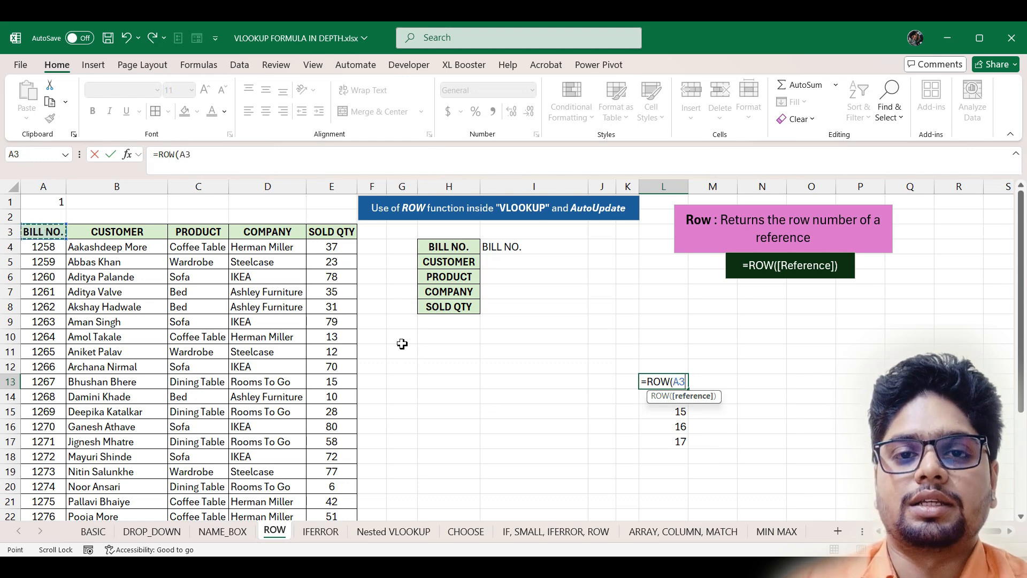
pyautogui.press('Return')
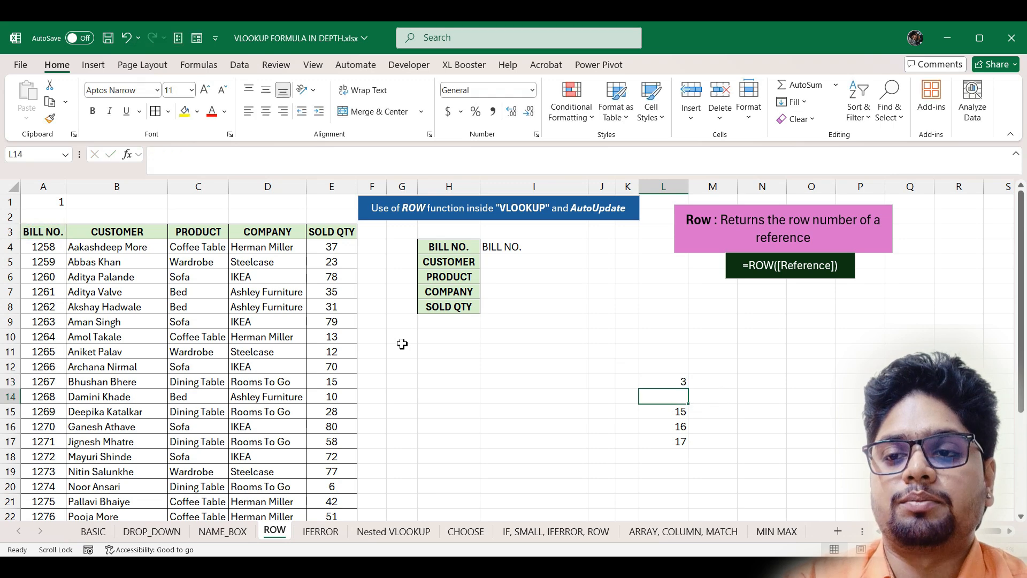
pyautogui.click(671, 382)
pyautogui.moveTo(688, 389)
pyautogui.mouseDown()
pyautogui.moveTo(689, 403)
pyautogui.moveTo(675, 401)
pyautogui.mouseUp()
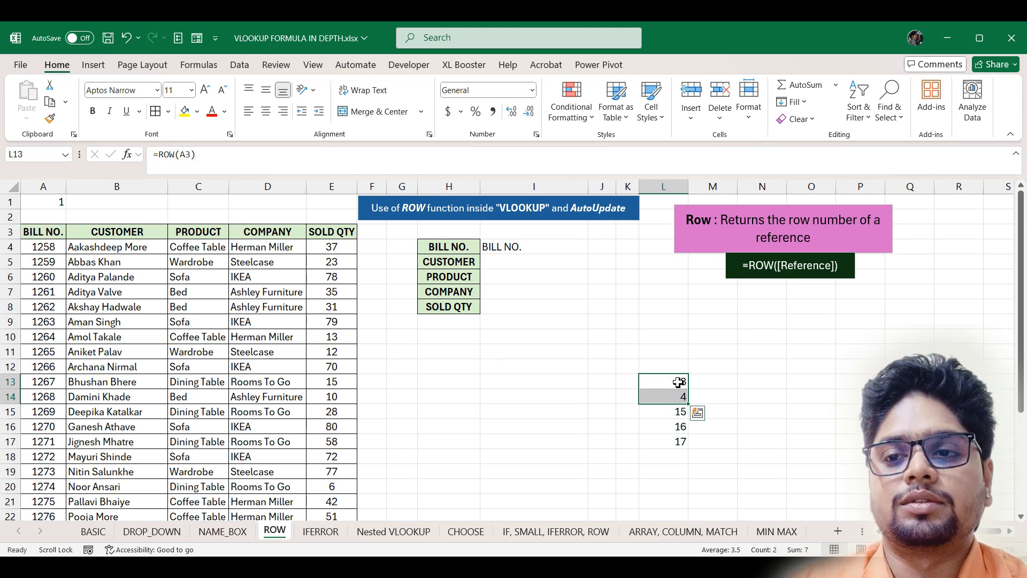
# - Clear the test values from L13:L17 and the ROW formula from A1
pyautogui.moveTo(678, 384); pyautogui.dragTo(682, 443)
pyautogui.press('Delete')
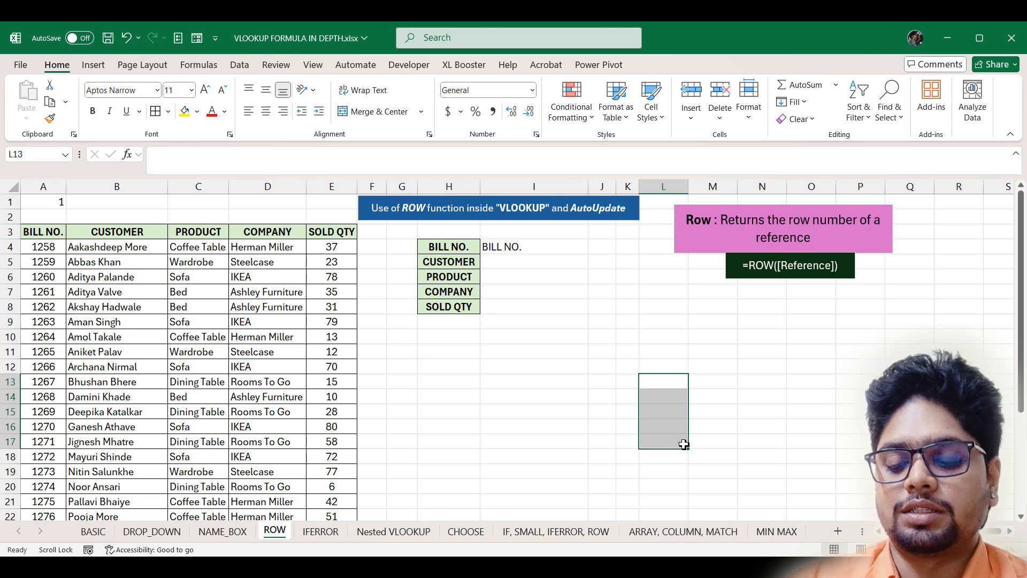
pyautogui.click(50, 206)
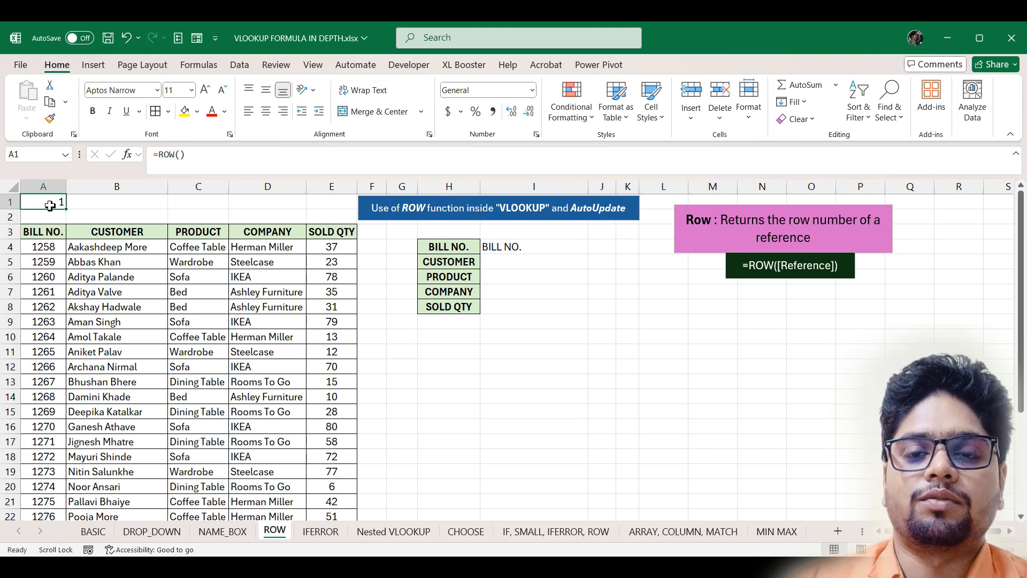
pyautogui.press('Delete')
pyautogui.click(680, 371)
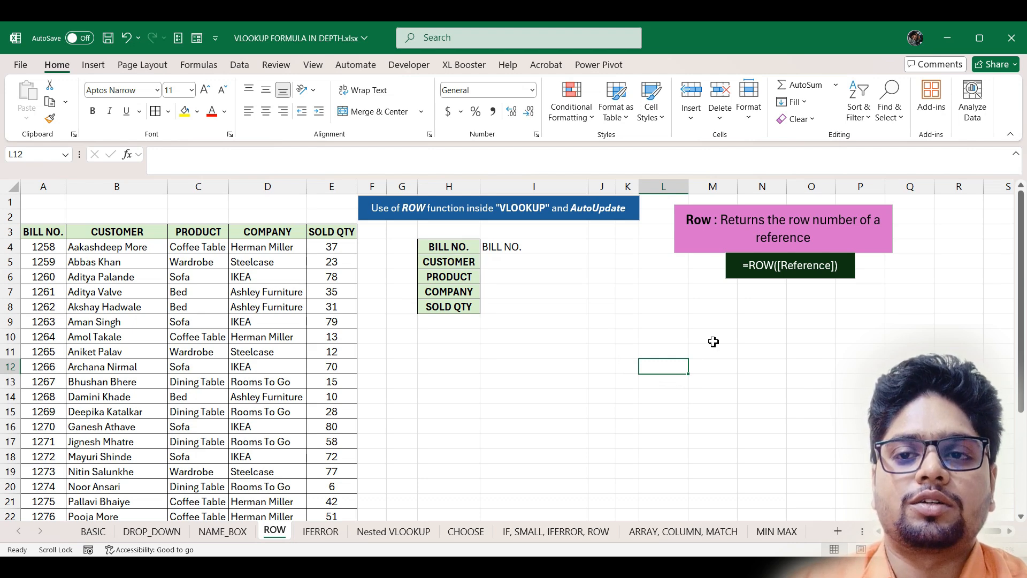
pyautogui.write('=')
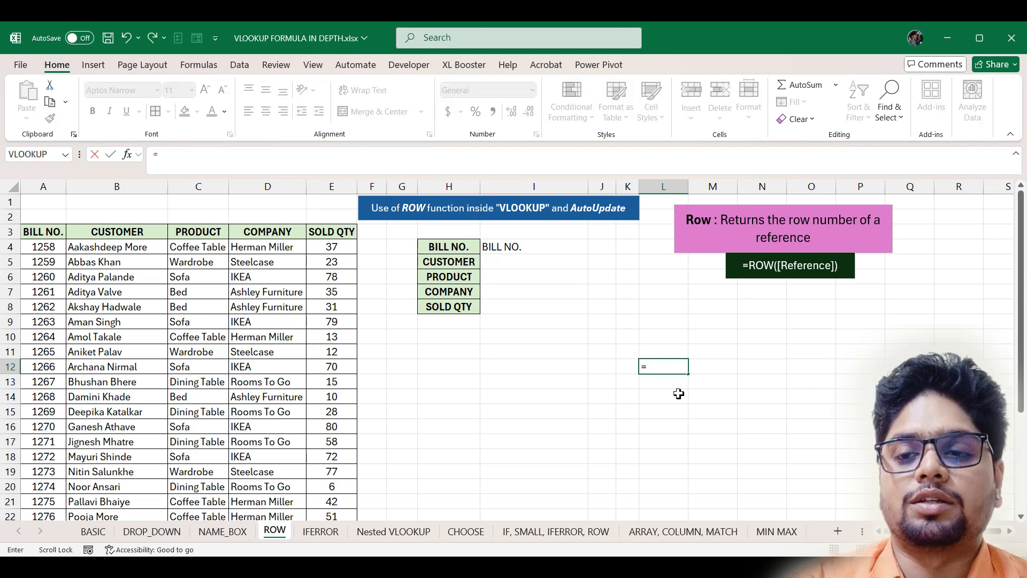
pyautogui.write('ro')
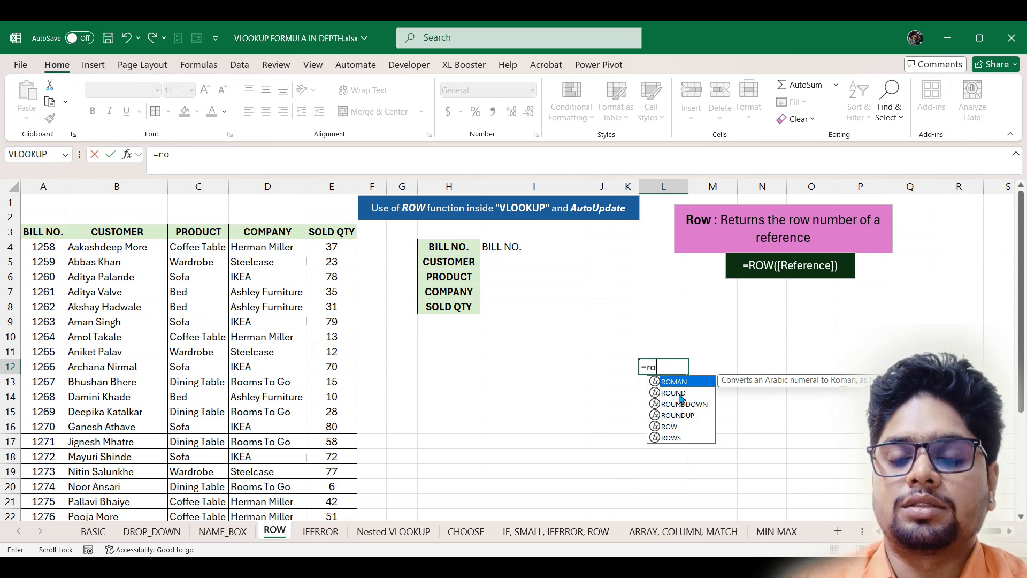
pyautogui.press('Escape')
pyautogui.press('Escape')
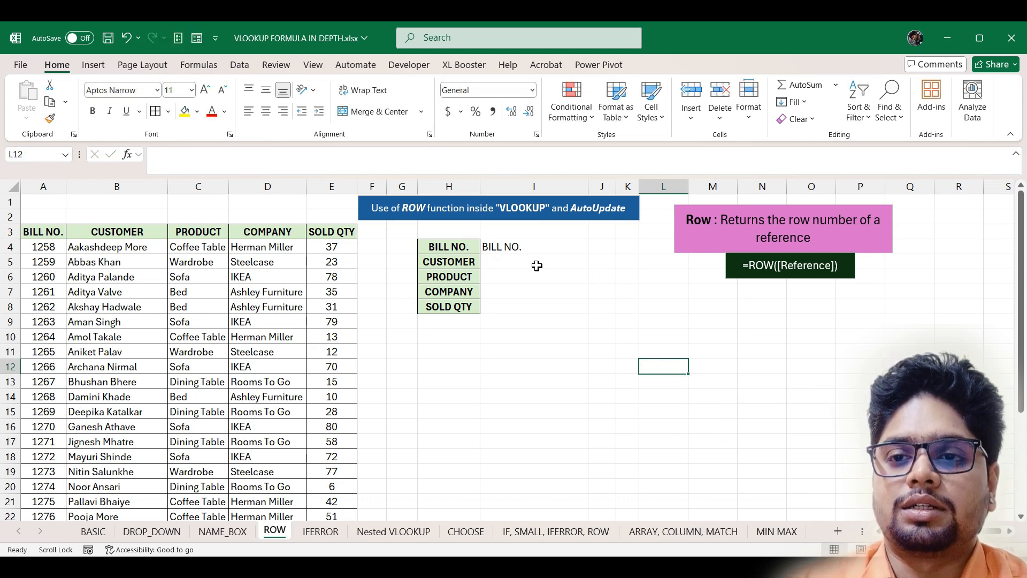
pyautogui.click(536, 266)
pyautogui.write('=row')
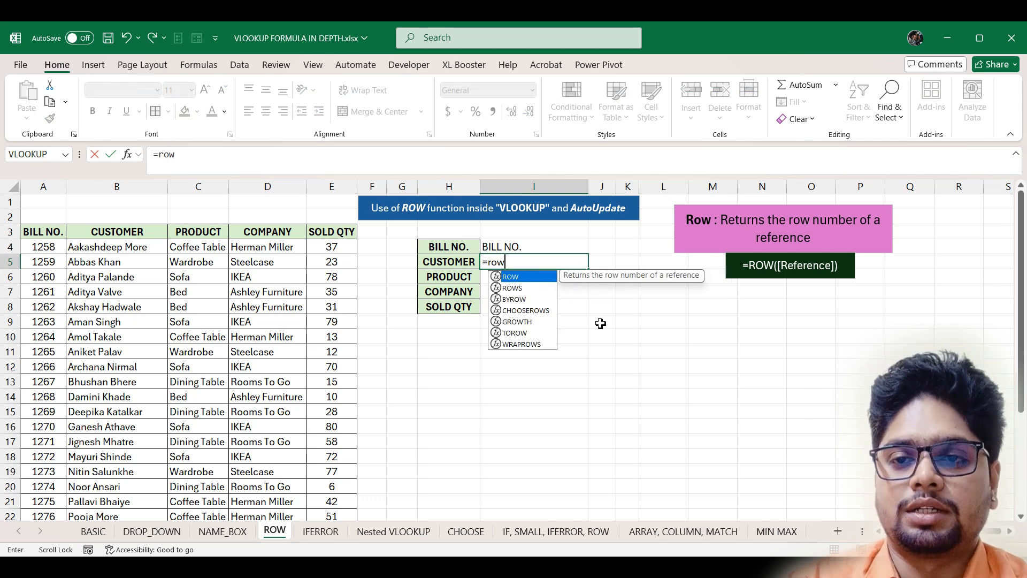
pyautogui.press('Tab')
pyautogui.press('Return')
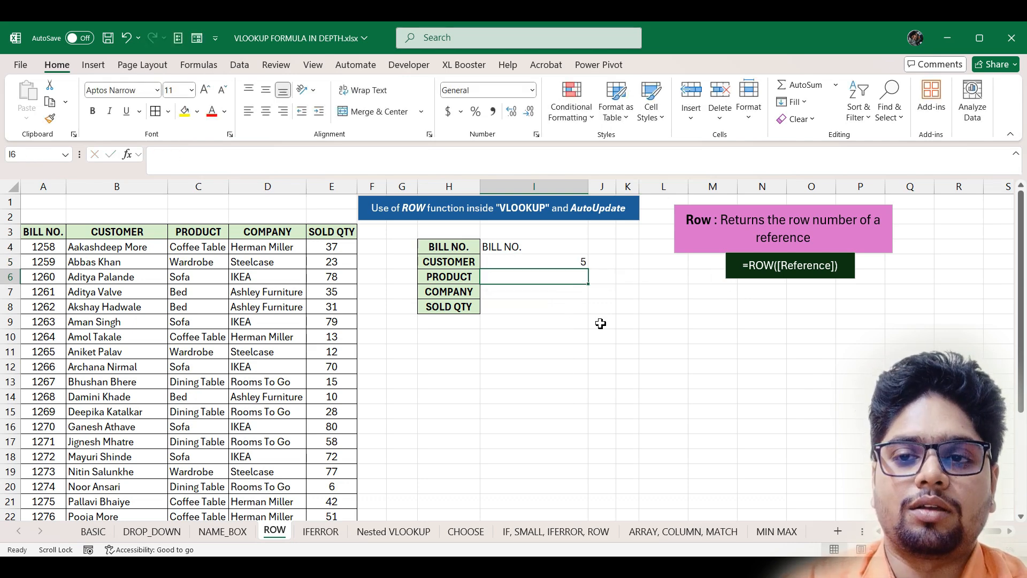
pyautogui.doubleClick(548, 261)
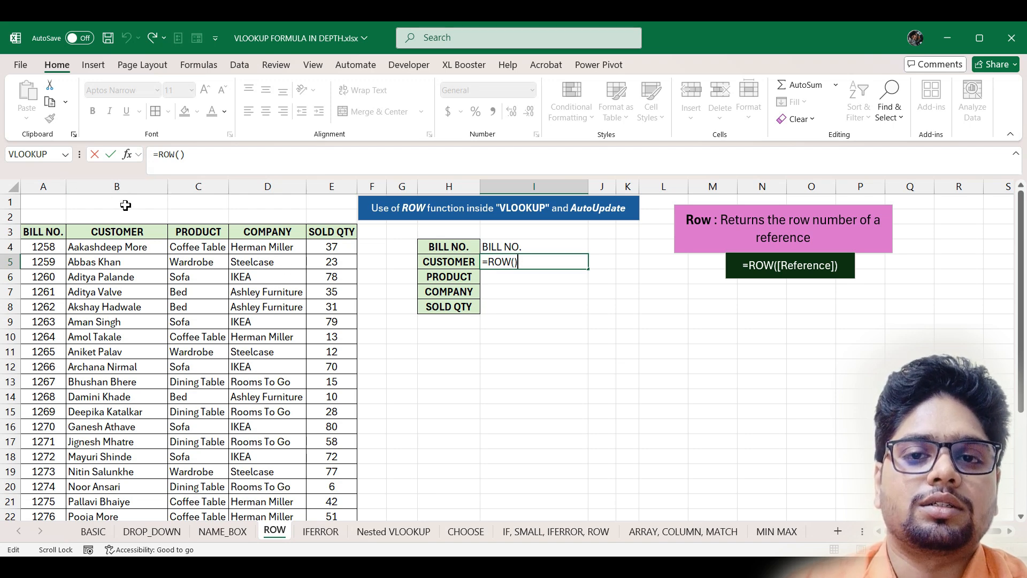
pyautogui.write('-3')
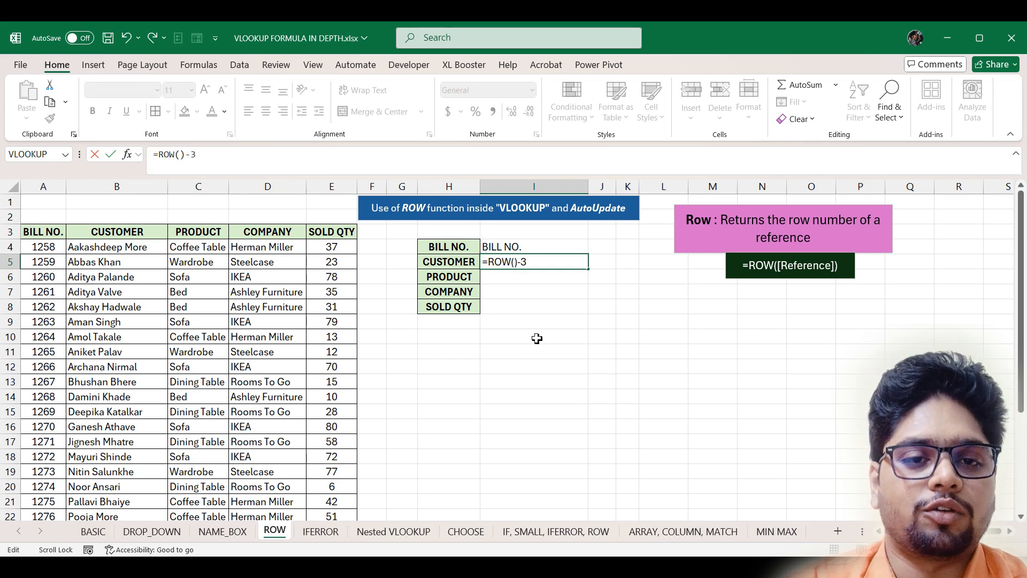
pyautogui.press('Return')
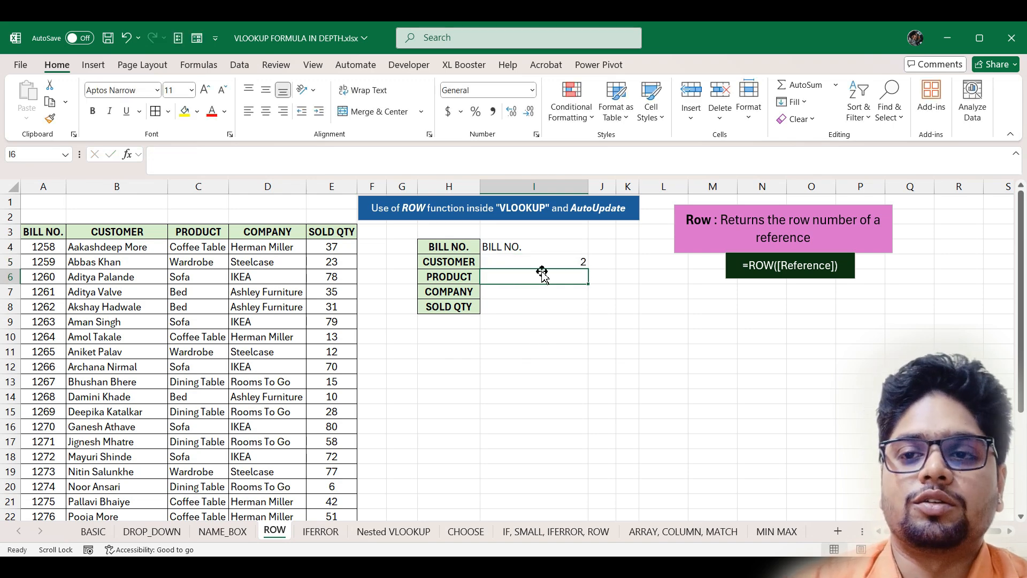
pyautogui.click(570, 262)
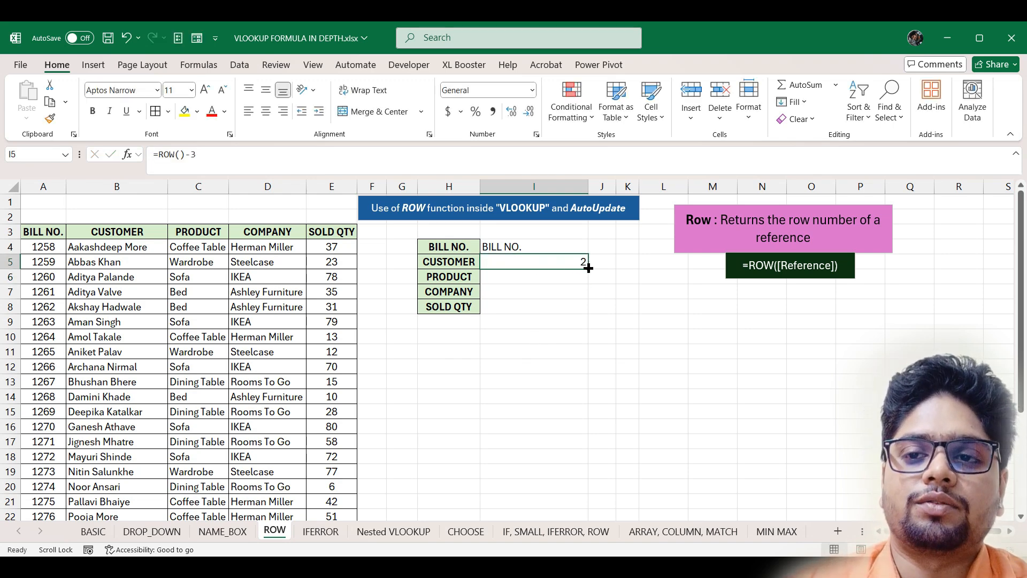
pyautogui.moveTo(588, 268); pyautogui.dragTo(588, 308)
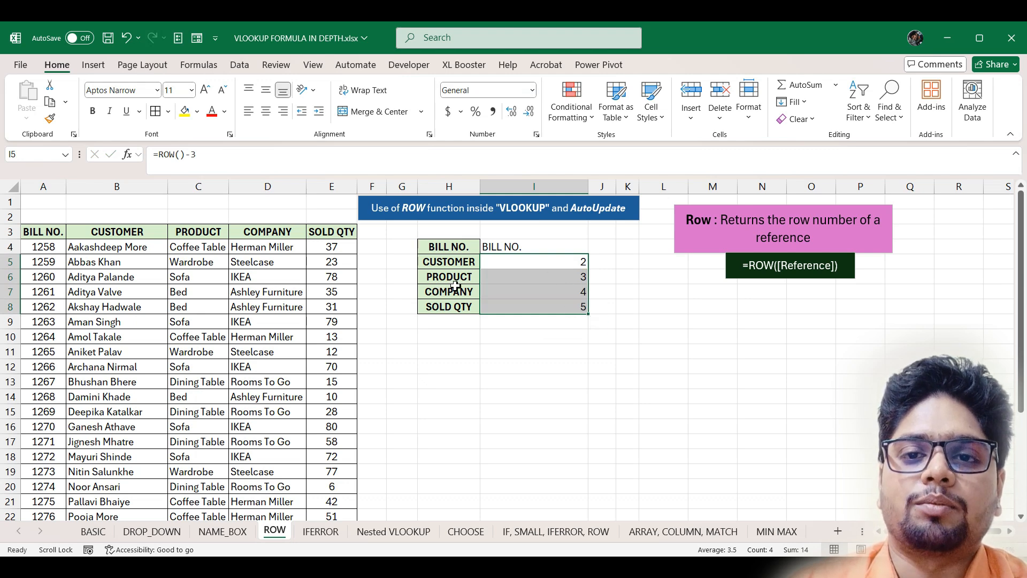
pyautogui.click(540, 278)
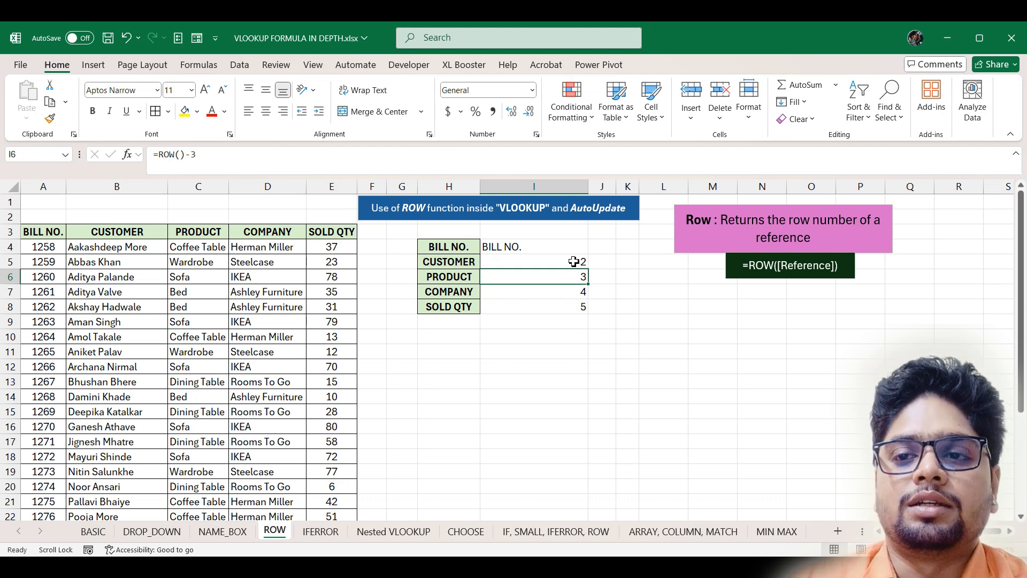
pyautogui.moveTo(573, 261); pyautogui.dragTo(578, 306)
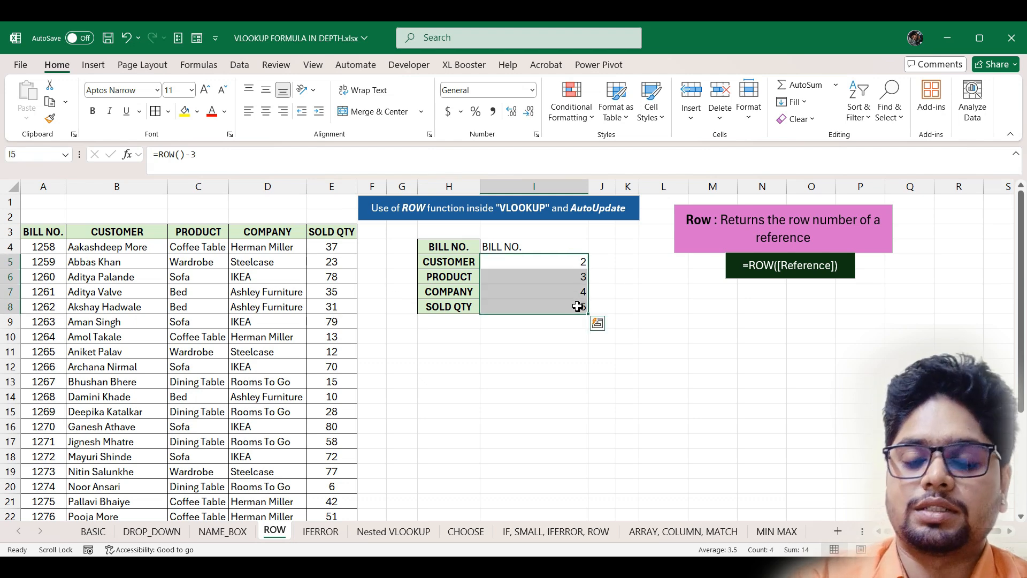
pyautogui.press('Delete')
pyautogui.click(569, 264)
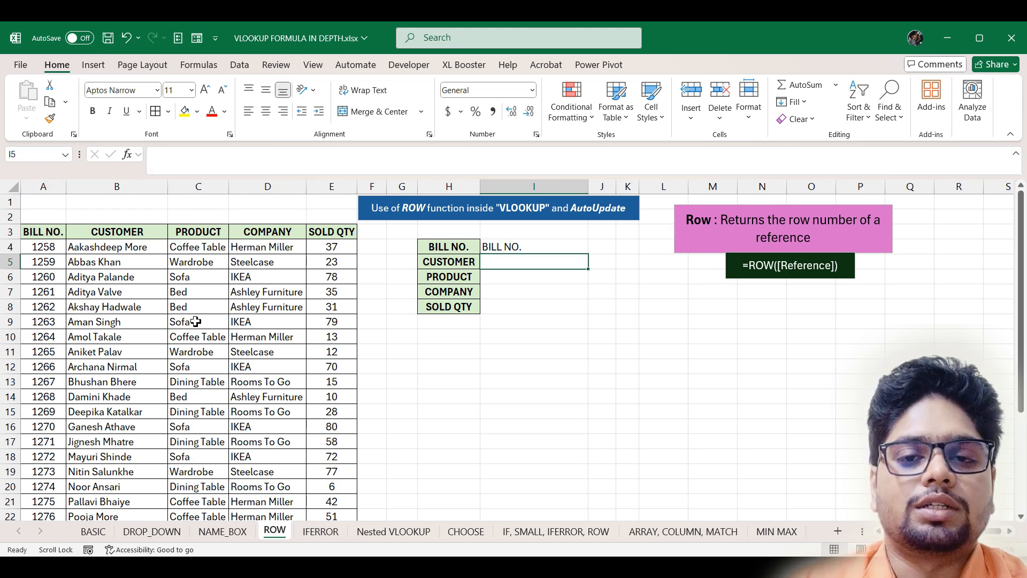
# - Check Name Manager's defined names, including Bill_Table referring to ROW!$A$3:$E$30
pyautogui.click(199, 64)
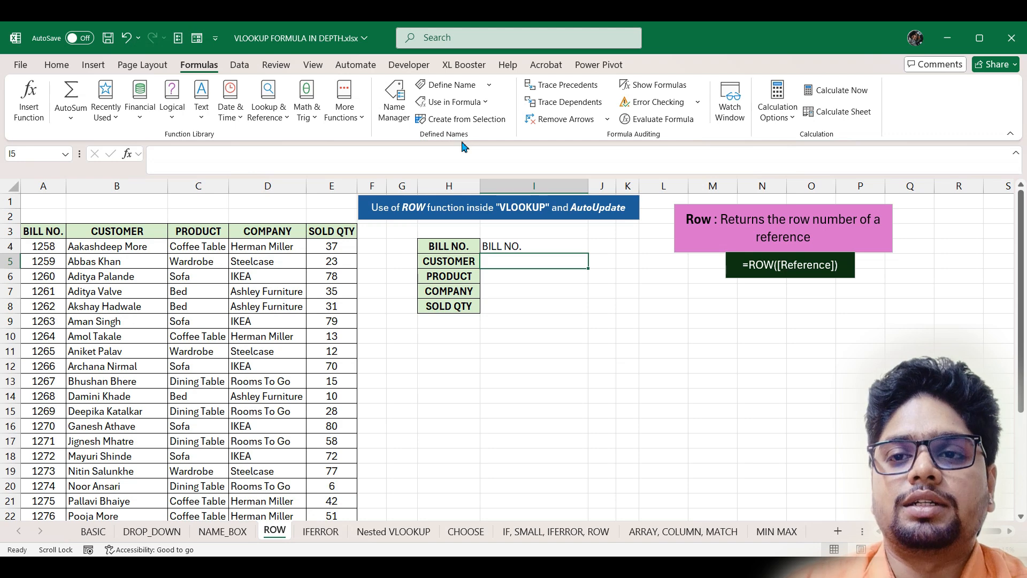
pyautogui.click(395, 102)
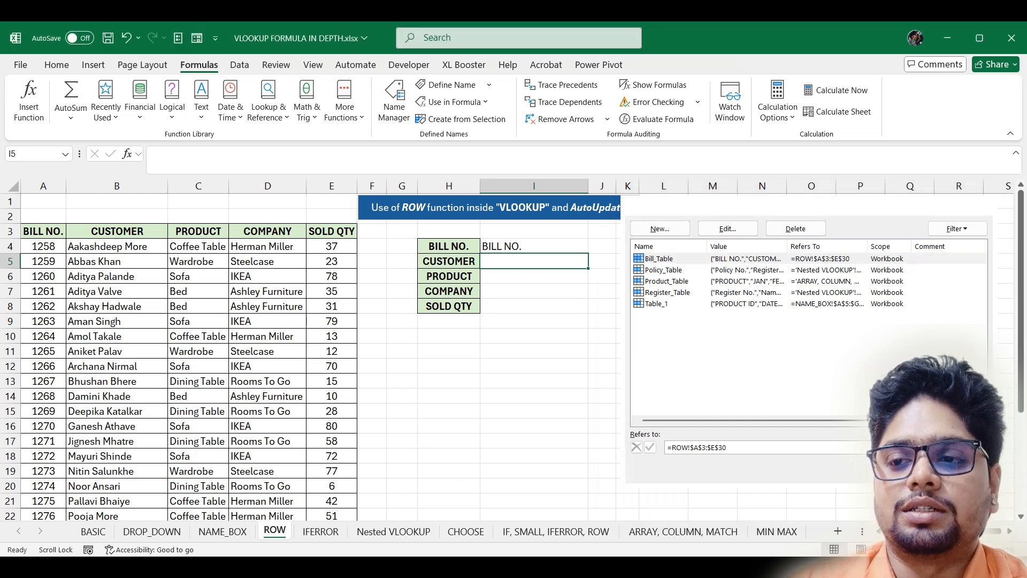
pyautogui.press('Escape')
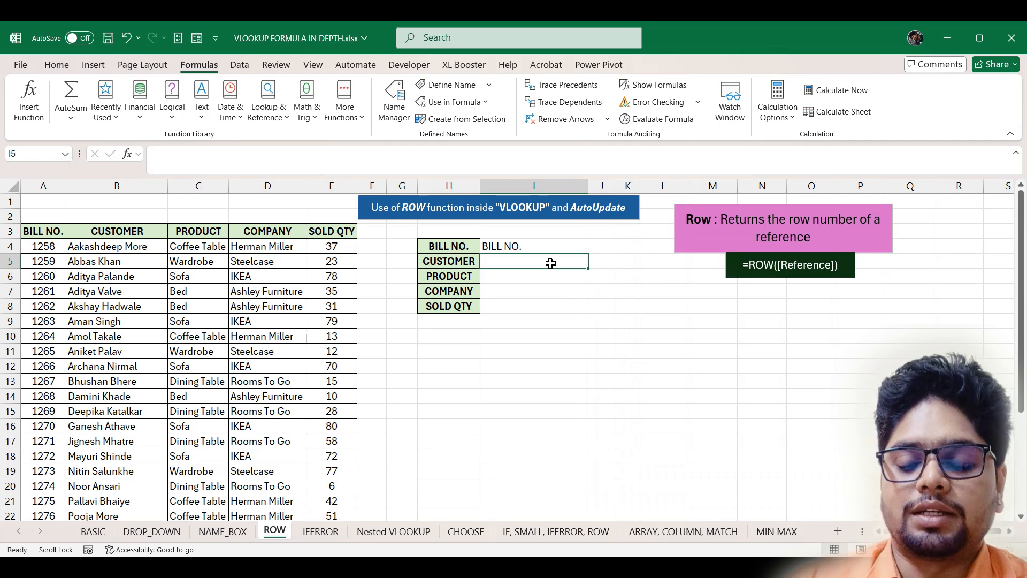
# - Enter =VLOOKUP($I$4,Bill_Table,ROW()-3,0) in I5 and accept Excel's suggested formula correction
pyautogui.write('=vl')
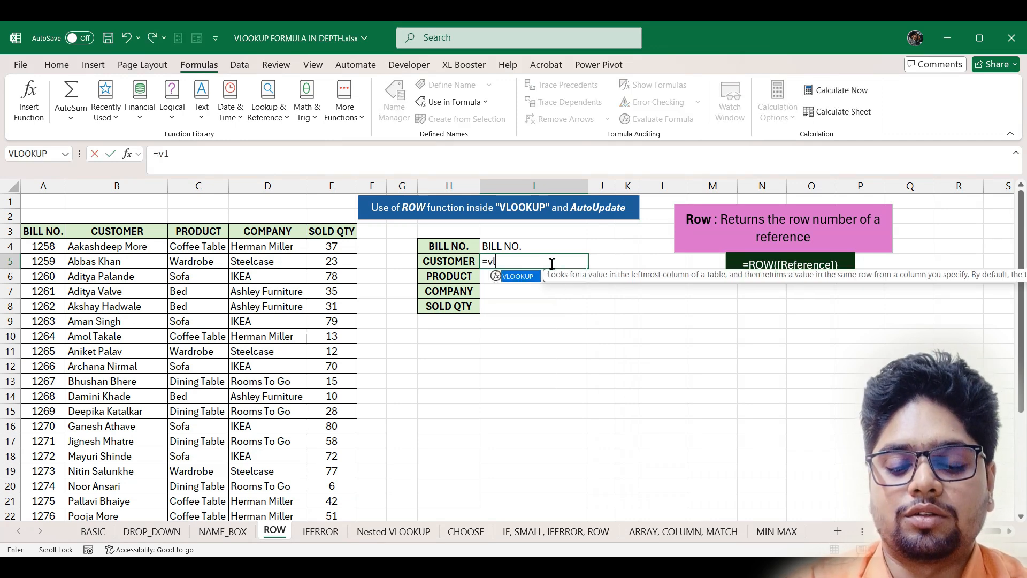
pyautogui.press('Tab')
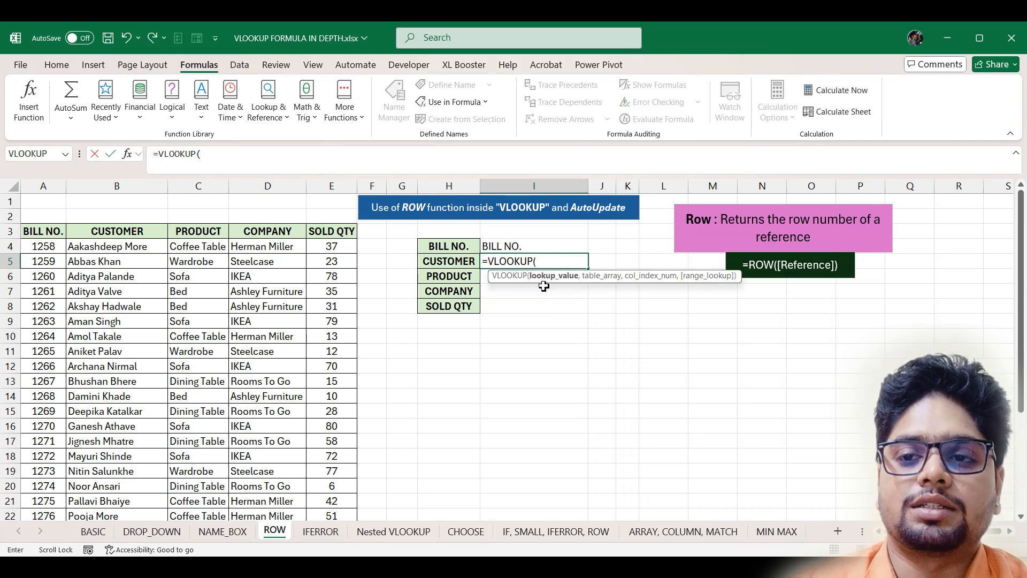
pyautogui.click(552, 246)
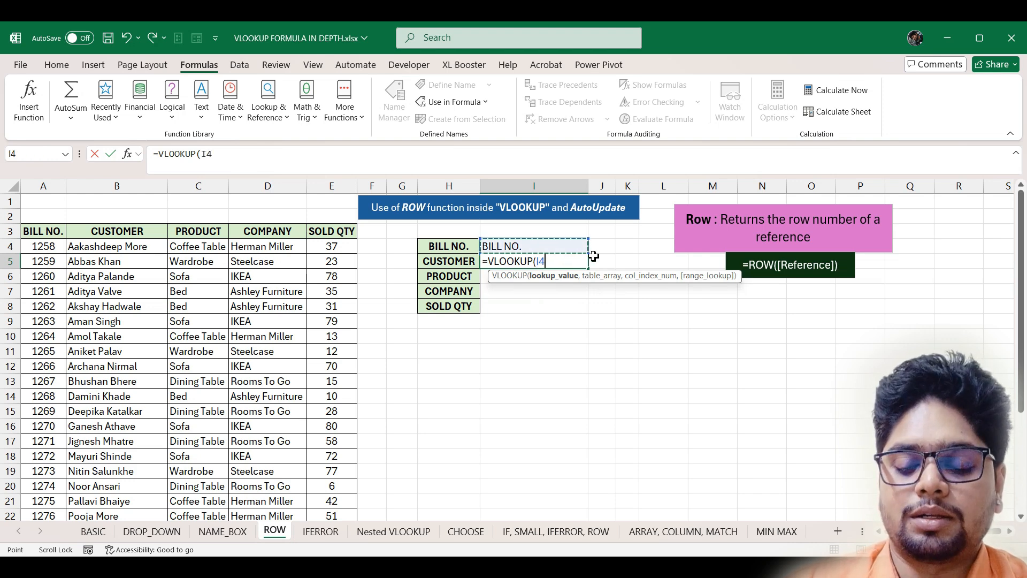
pyautogui.press('F4')
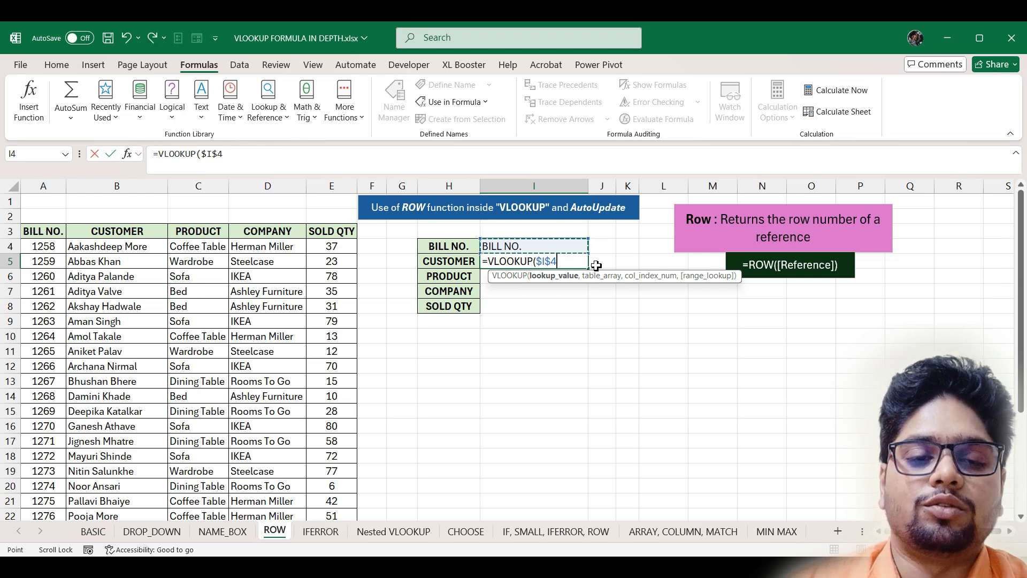
pyautogui.write(',')
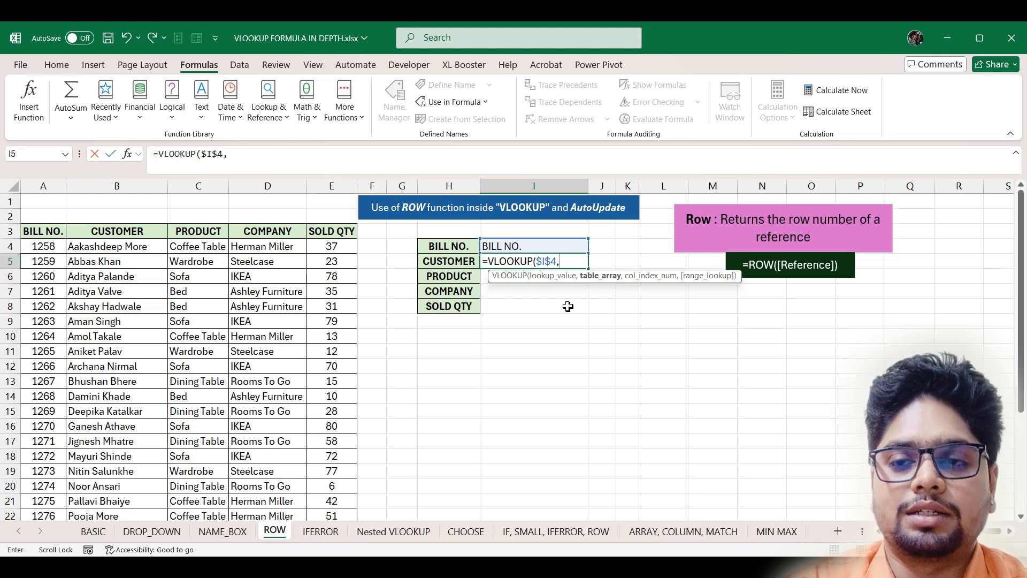
pyautogui.write('bil')
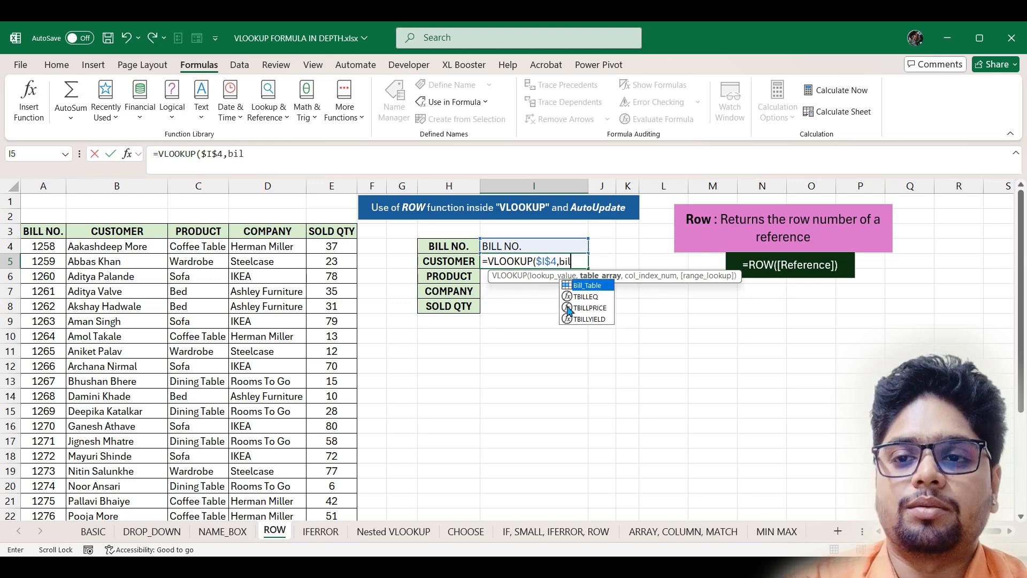
pyautogui.press('Tab')
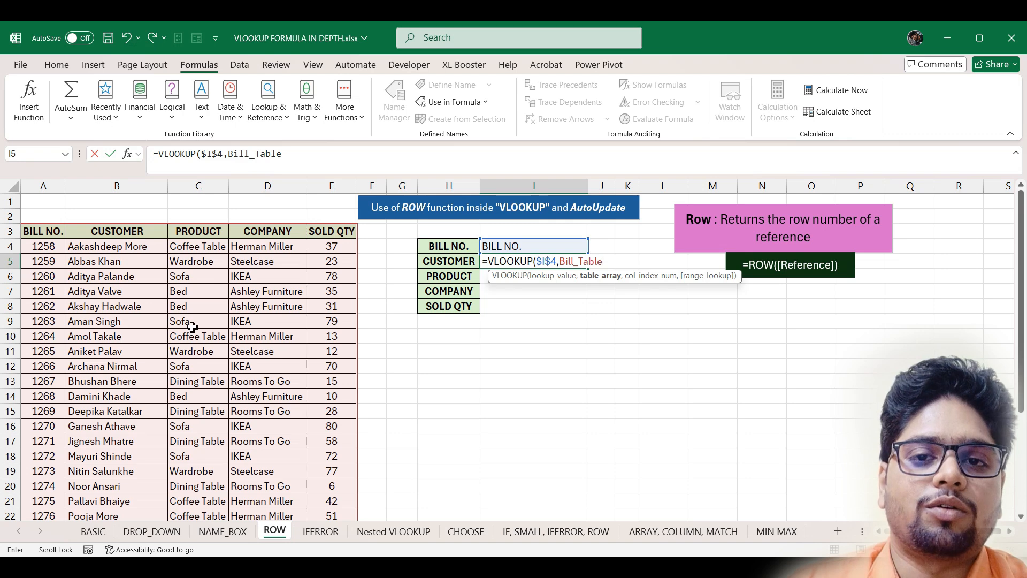
pyautogui.write(',')
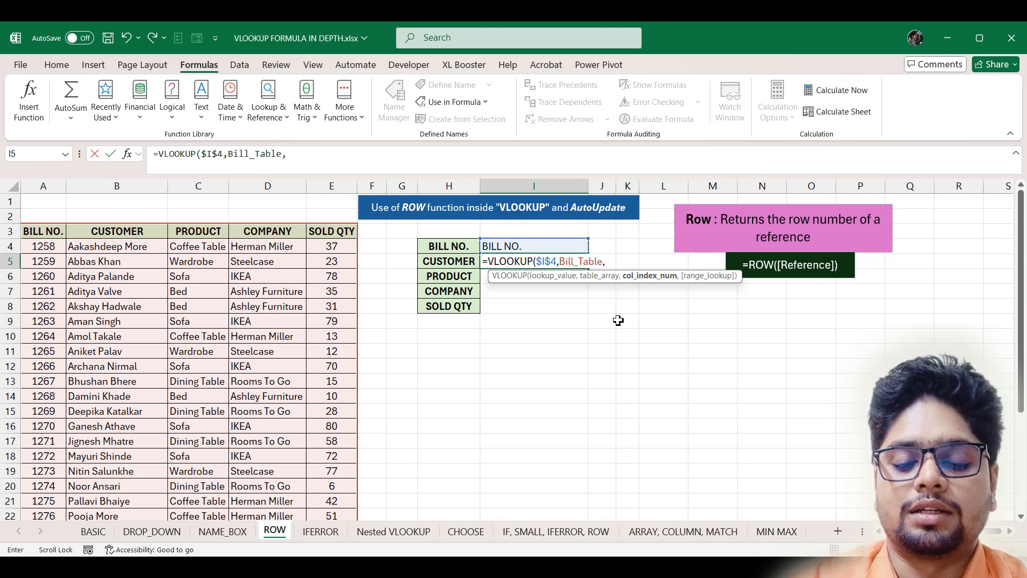
pyautogui.write('row')
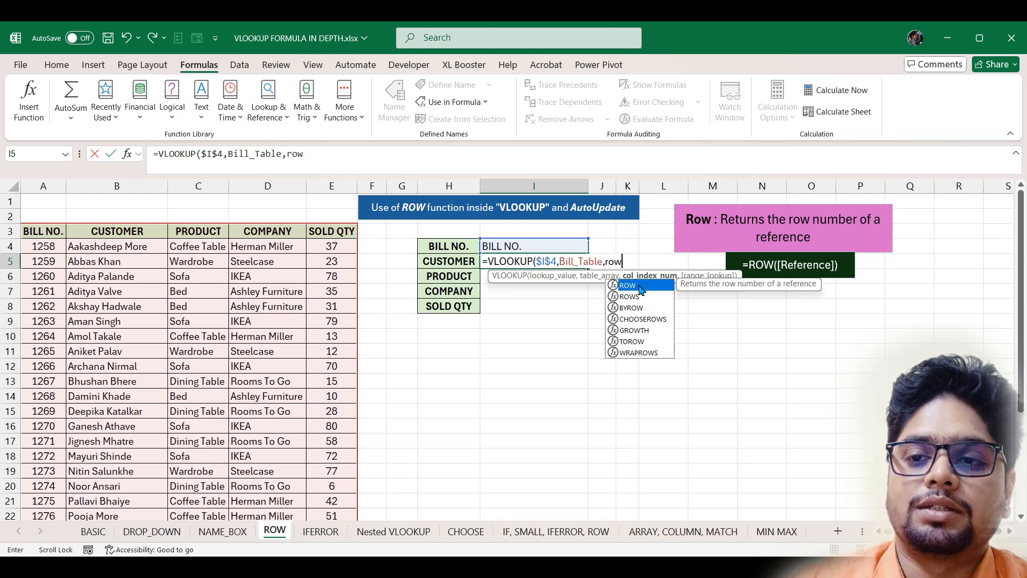
pyautogui.doubleClick(663, 286)
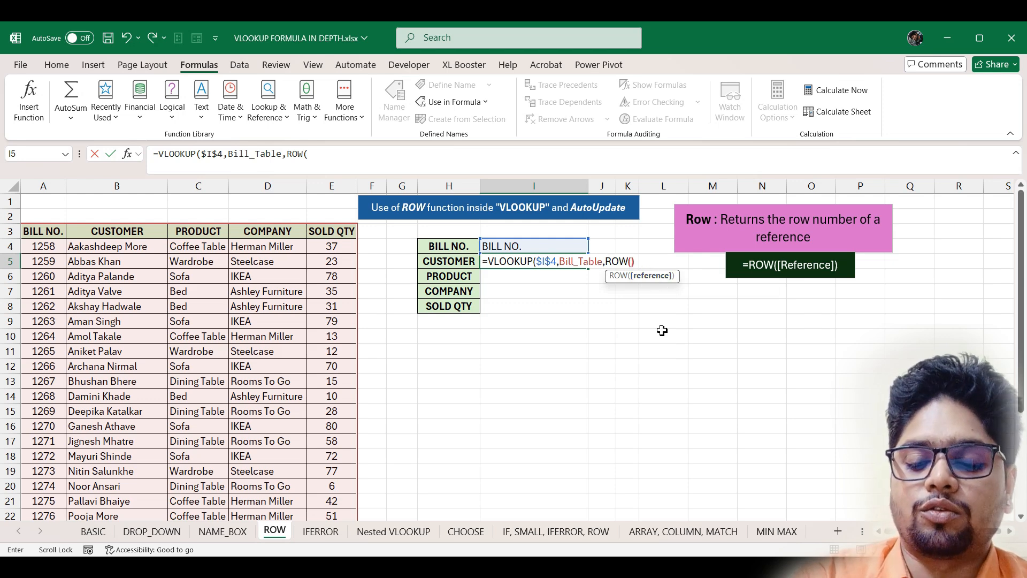
pyautogui.write(')-3')
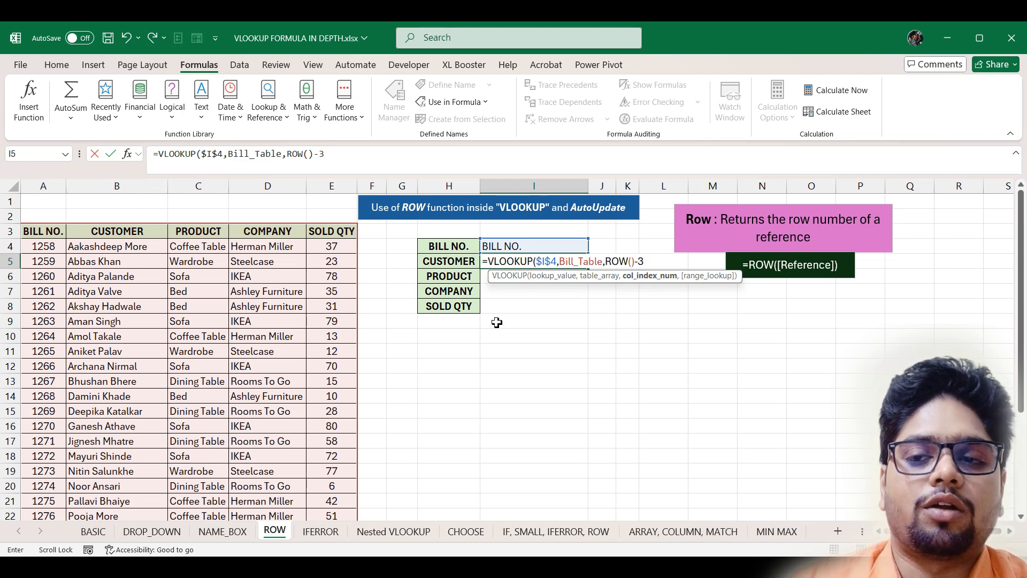
pyautogui.write(',')
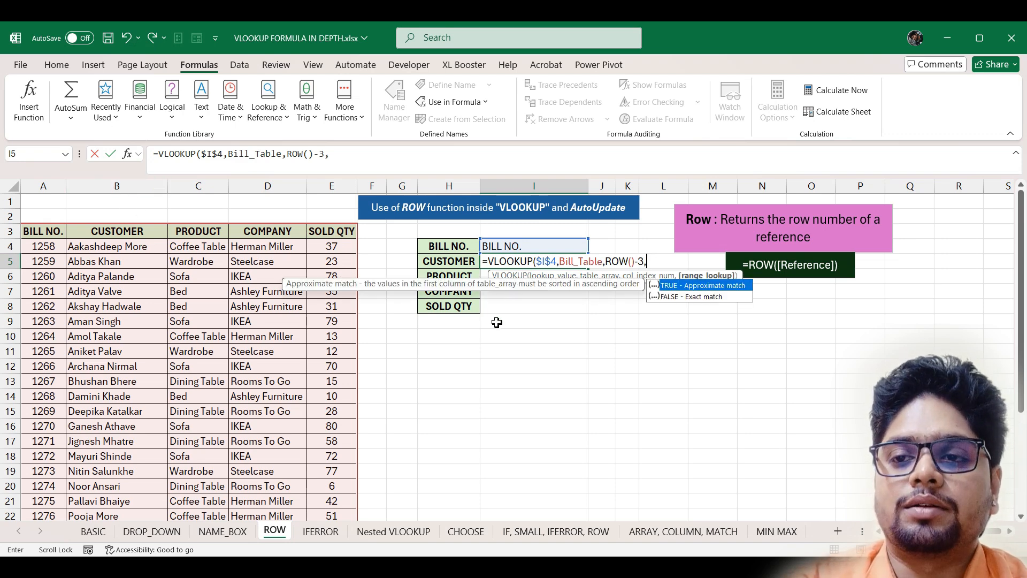
pyautogui.write('0')
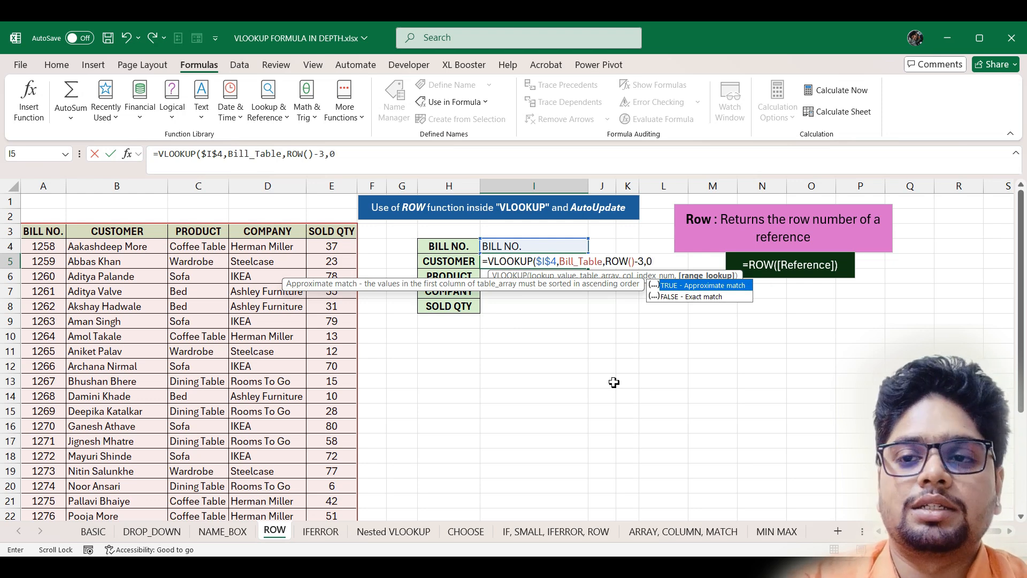
pyautogui.press('Return')
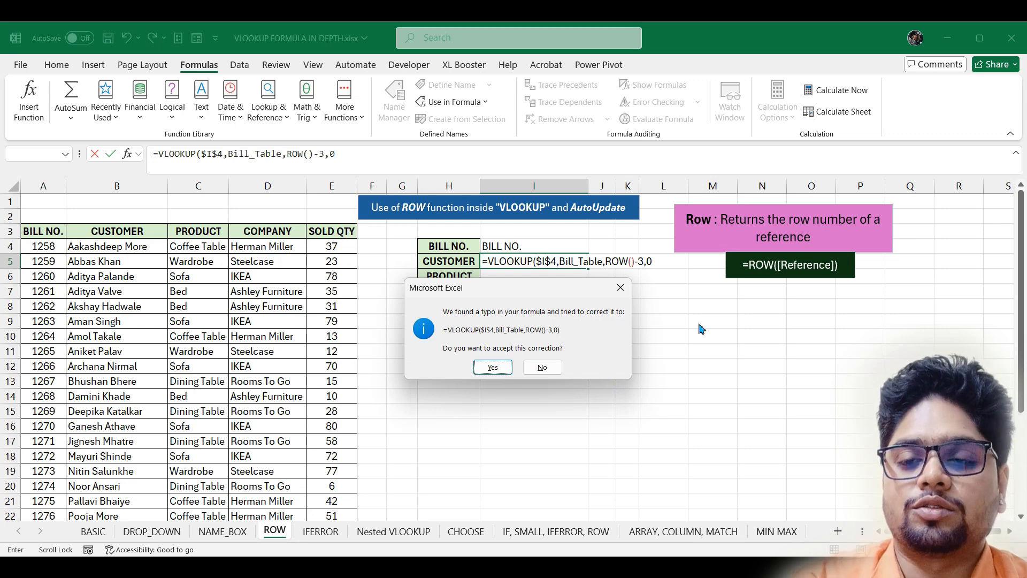
pyautogui.press('Return')
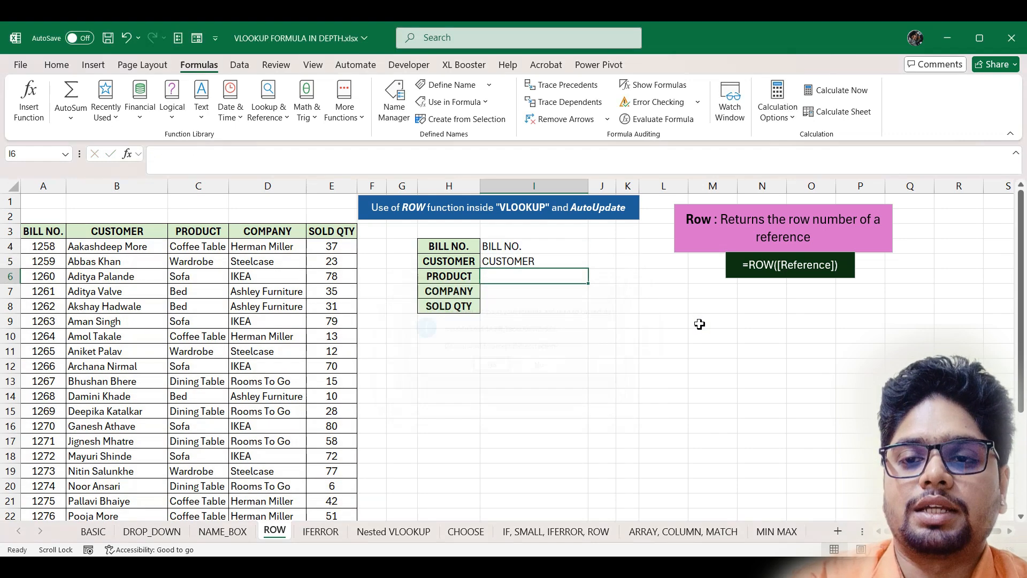
# - Copy the I5 lookup formula down through I8 to the SOLD QTY row
pyautogui.click(552, 262)
pyautogui.moveTo(588, 266); pyautogui.dragTo(587, 316)
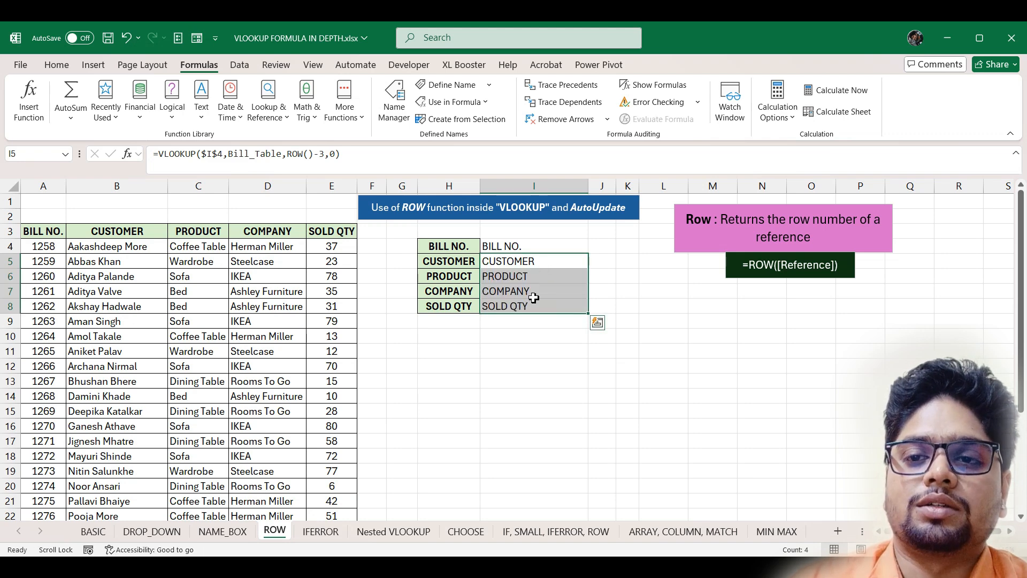
pyautogui.click(526, 247)
# - Pick bills 1258, 1262, then 1265 from the I4 dropdown, then go to the IFERROR sheet
pyautogui.click(595, 248)
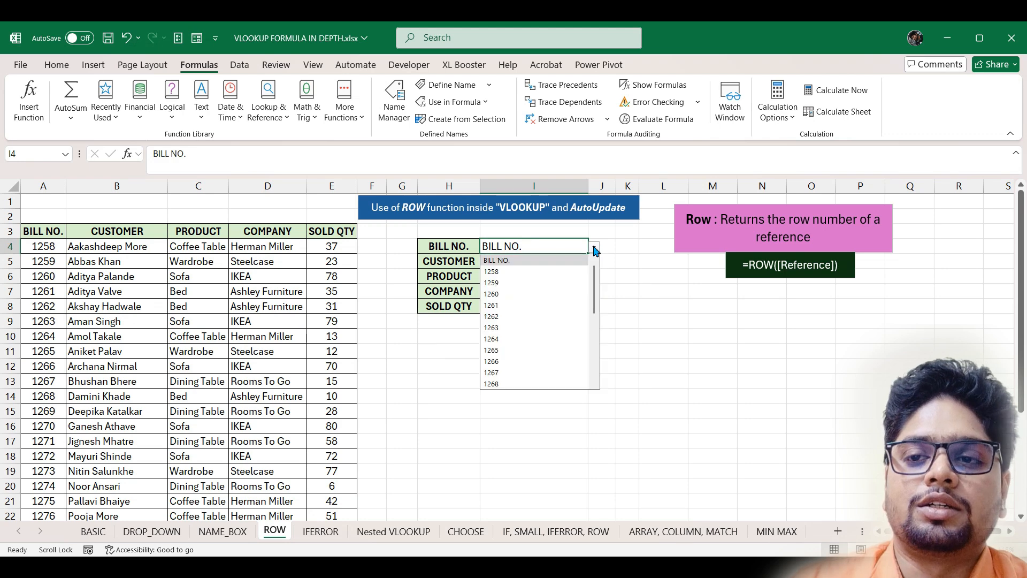
pyautogui.click(545, 272)
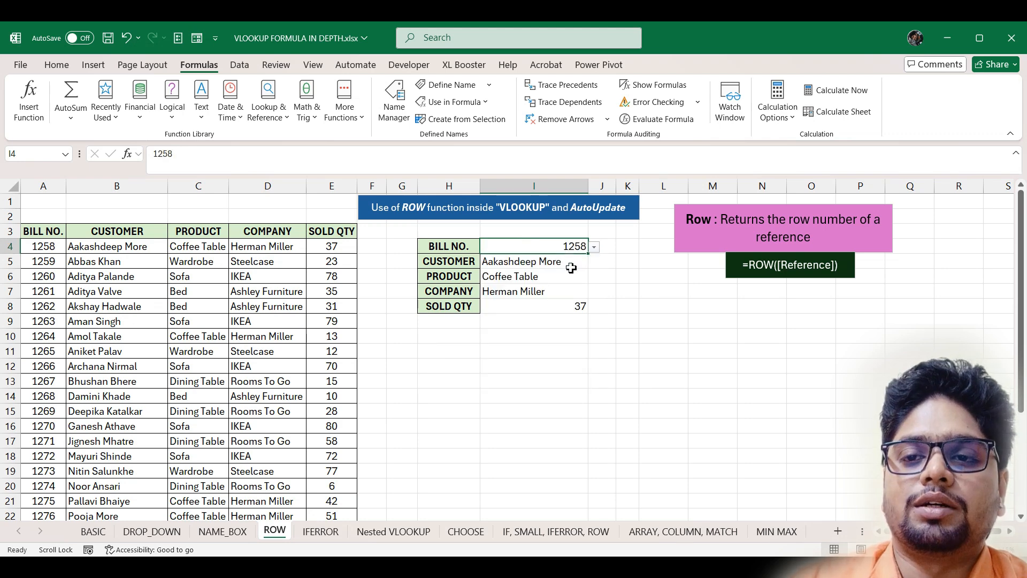
pyautogui.click(594, 247)
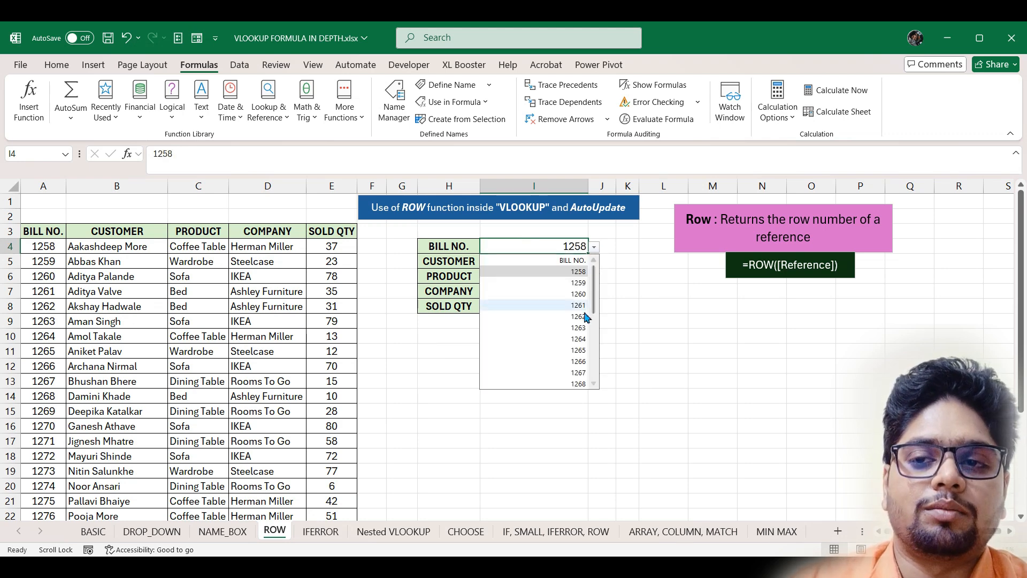
pyautogui.click(577, 304)
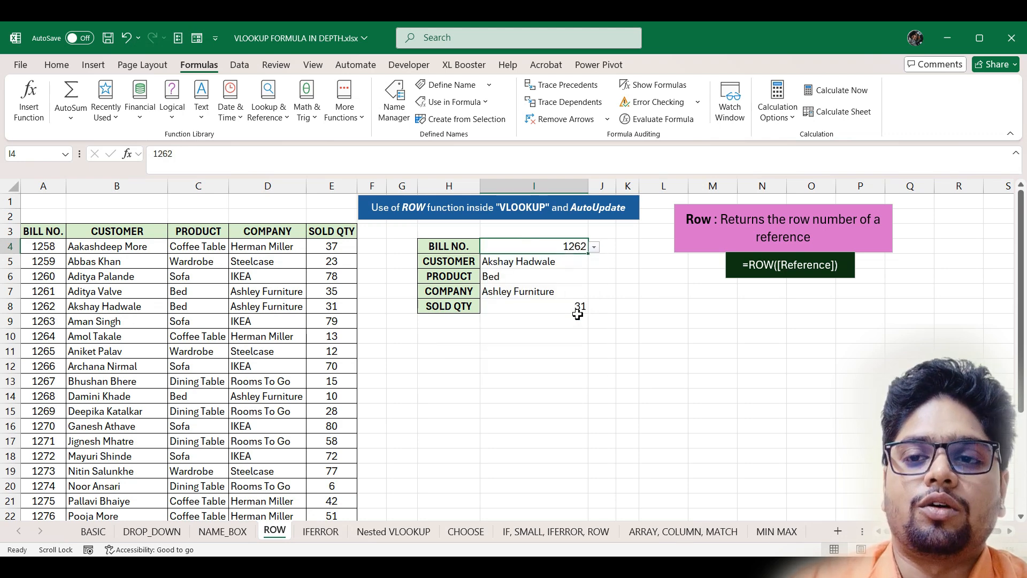
pyautogui.click(595, 247)
pyautogui.click(583, 319)
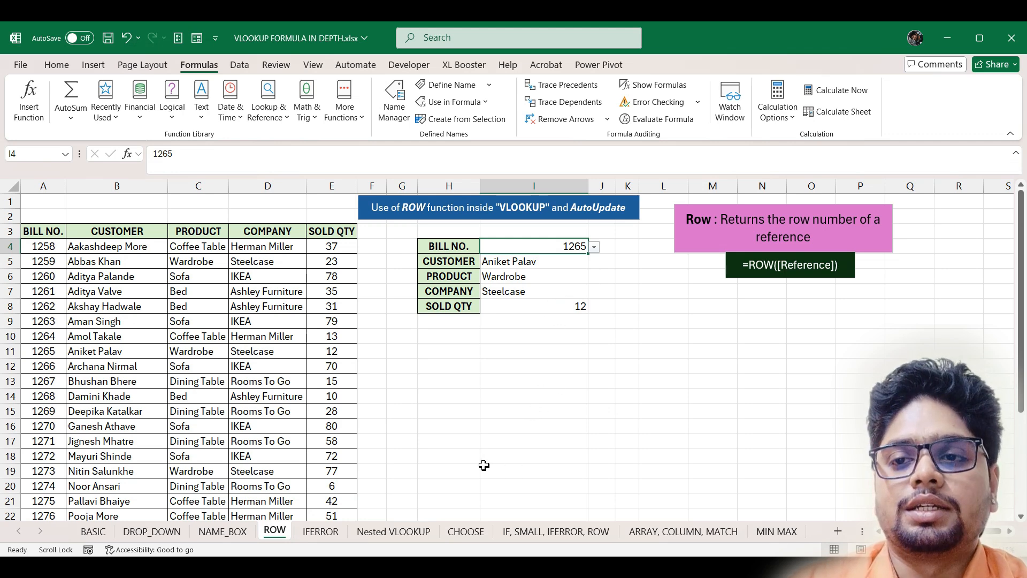
pyautogui.click(321, 531)
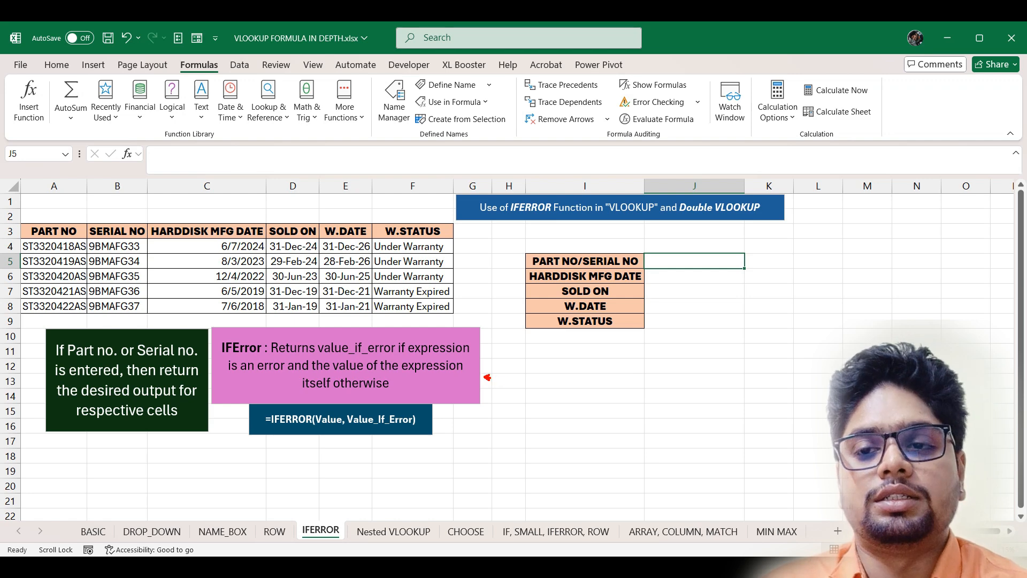
# - Mark up the IFError explanation: arrow, underline value_if_error and key words, and frame the syntax
pyautogui.moveTo(487, 377); pyautogui.dragTo(577, 406)
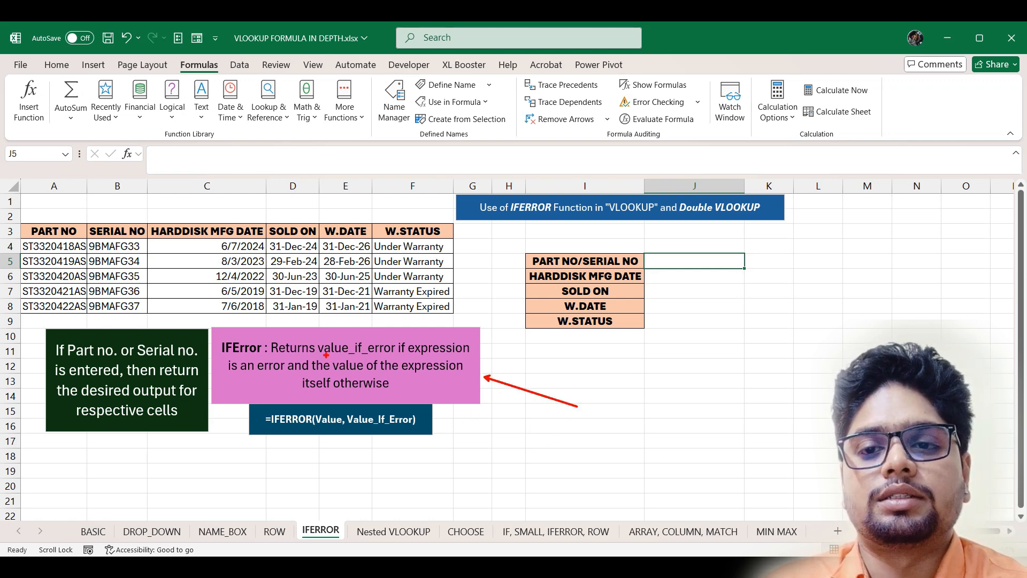
pyautogui.moveTo(326, 354); pyautogui.dragTo(392, 354)
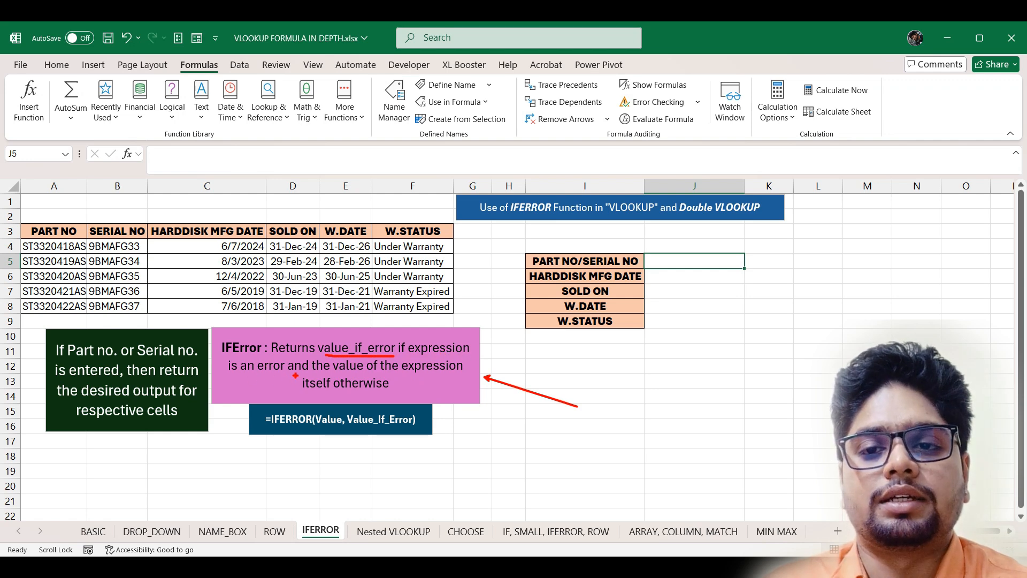
pyautogui.moveTo(334, 374); pyautogui.dragTo(372, 374)
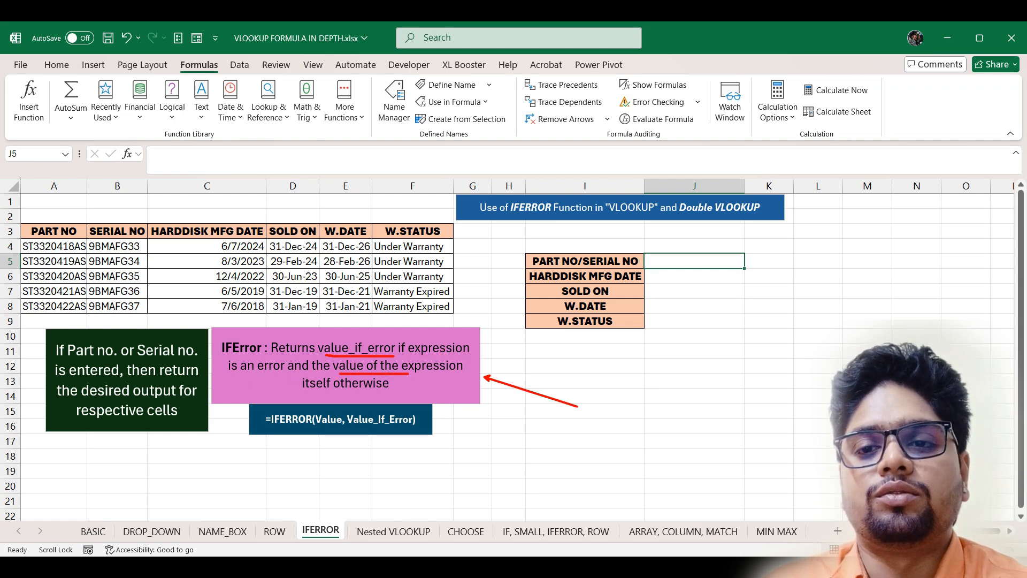
pyautogui.moveTo(302, 396); pyautogui.dragTo(327, 396)
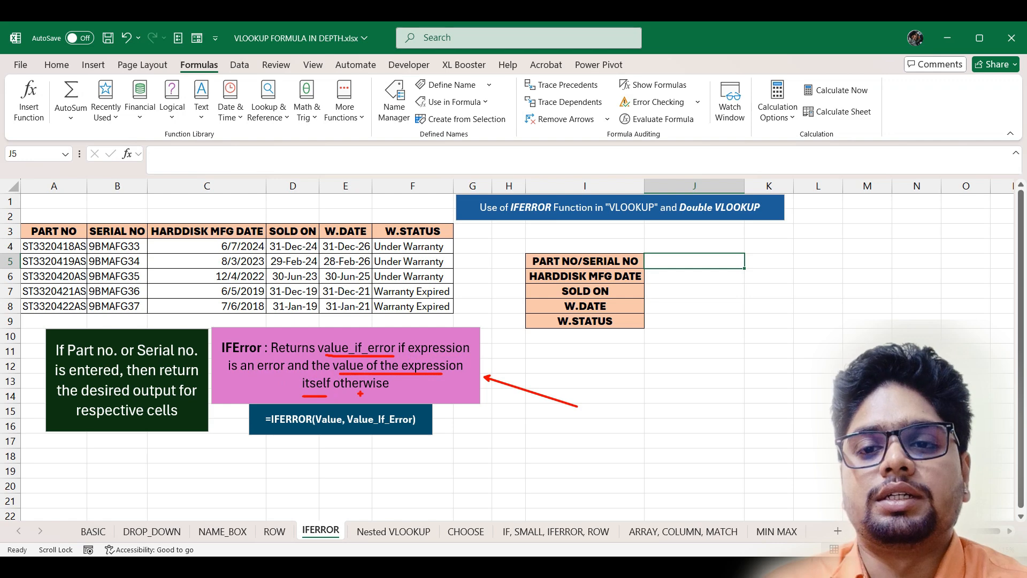
pyautogui.moveTo(242, 405); pyautogui.dragTo(444, 436)
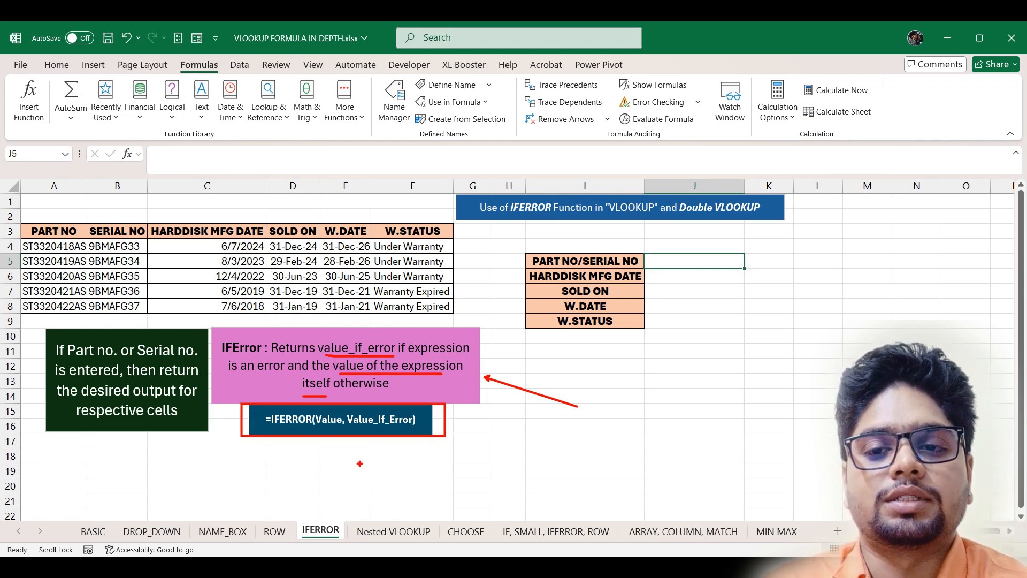
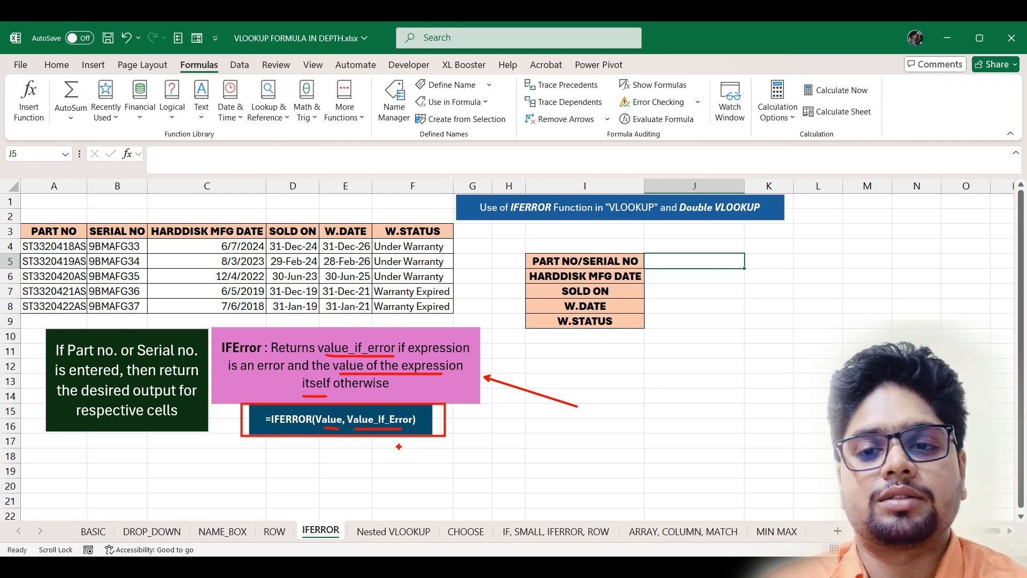
# - Clear the pen annotations and point out the empty result cells J6:J9
pyautogui.press('Escape')
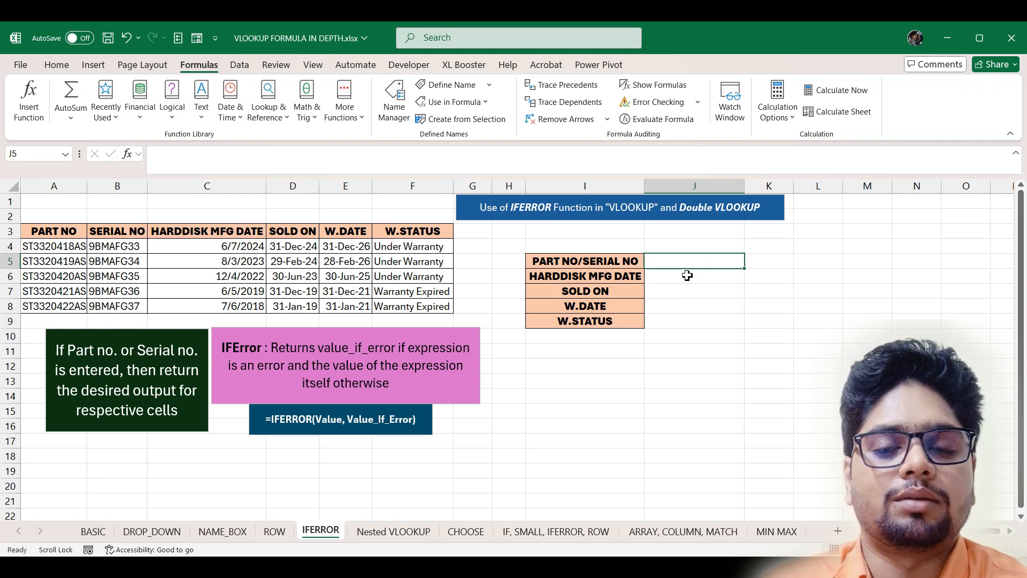
pyautogui.moveTo(687, 276); pyautogui.dragTo(700, 323)
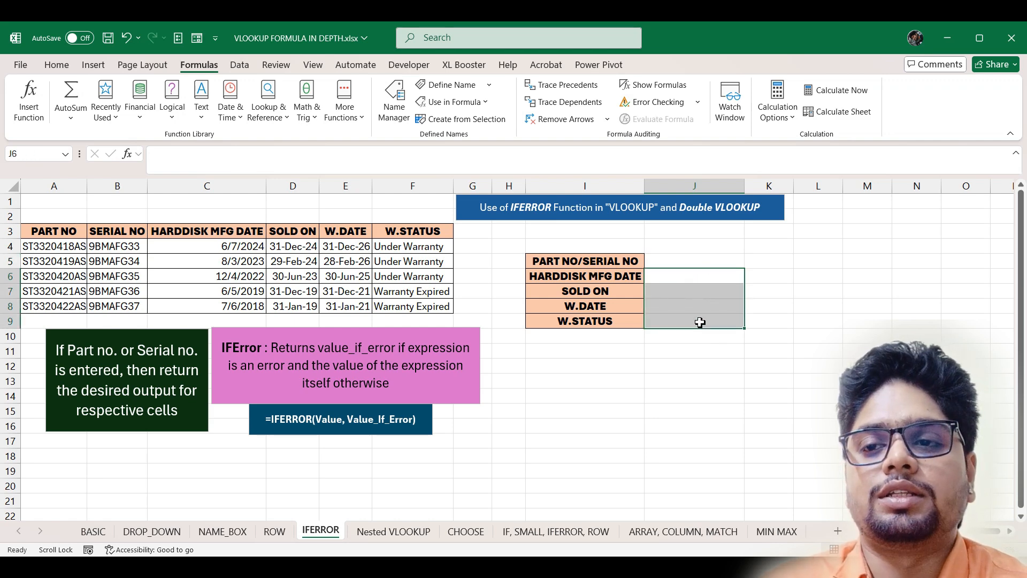
pyautogui.click(694, 266)
# - Copy part number ST3320418AS from A4 into the lookup cell J5
pyautogui.click(59, 247)
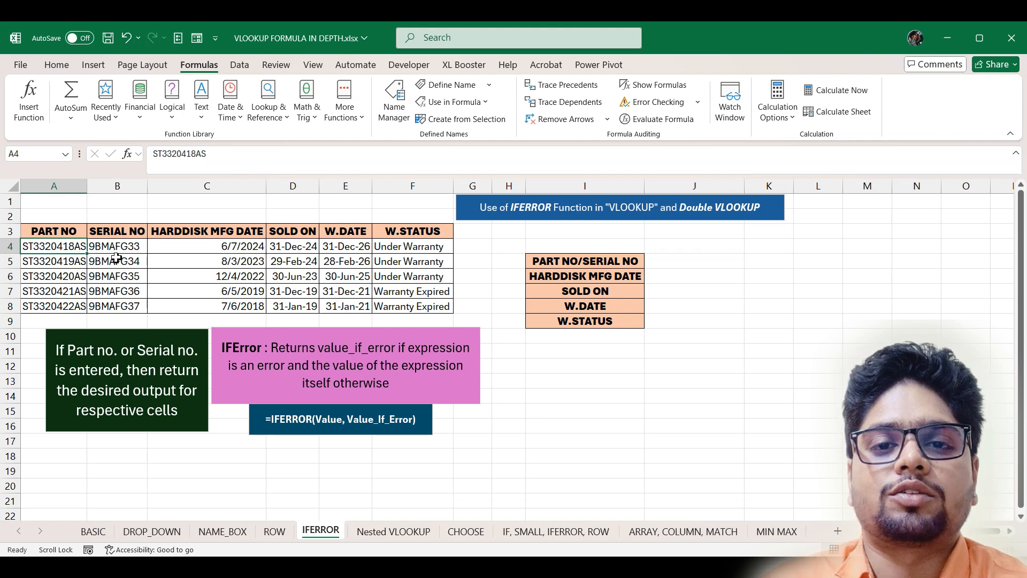
pyautogui.hotkey('ctrl', 'c')
pyautogui.click(681, 264)
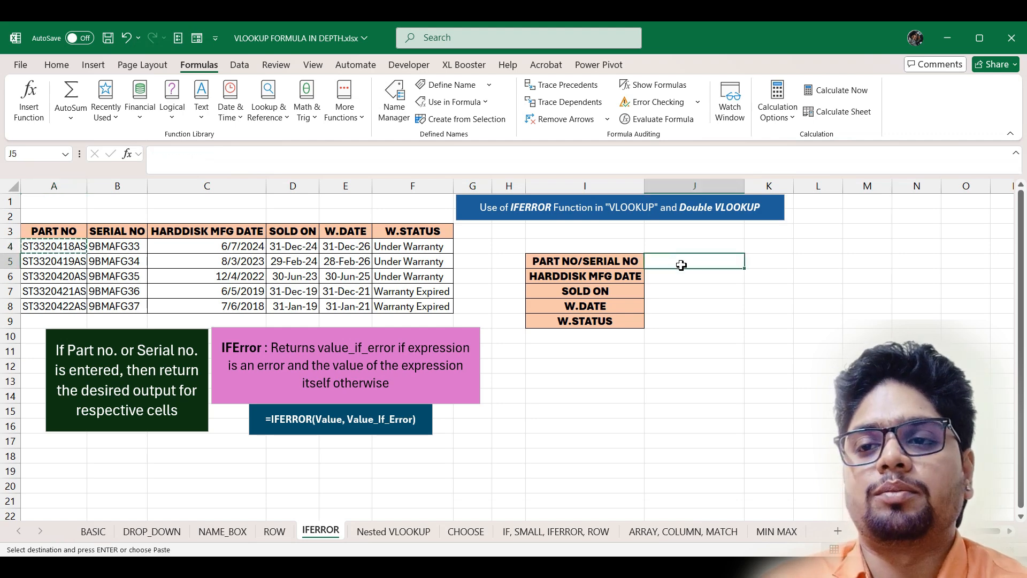
pyautogui.press('Return')
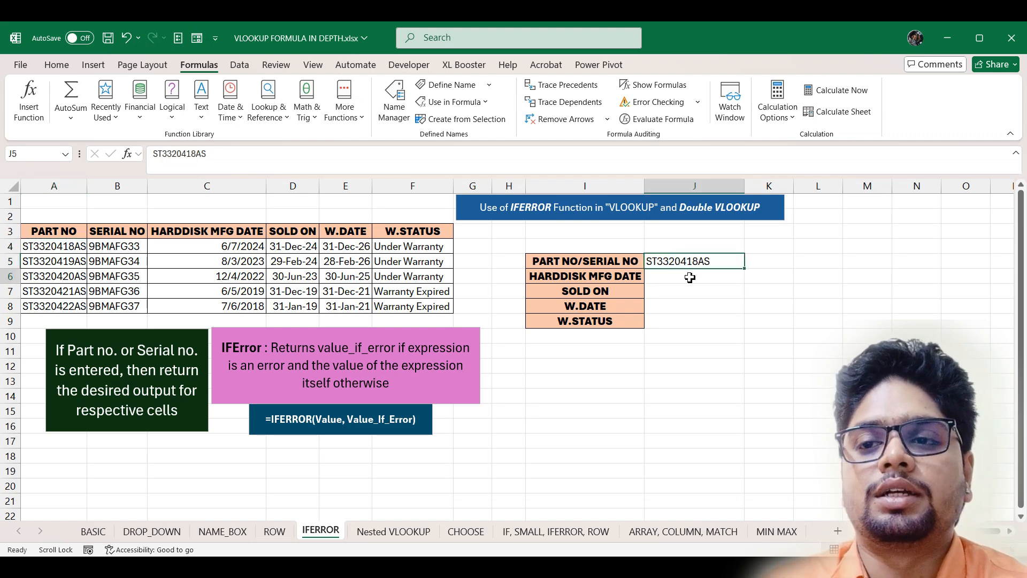
pyautogui.click(690, 277)
# - Enter =VLOOKUP(J5,A3:F8,3,0) in J6 to return the harddisk MFG date
pyautogui.write('=')
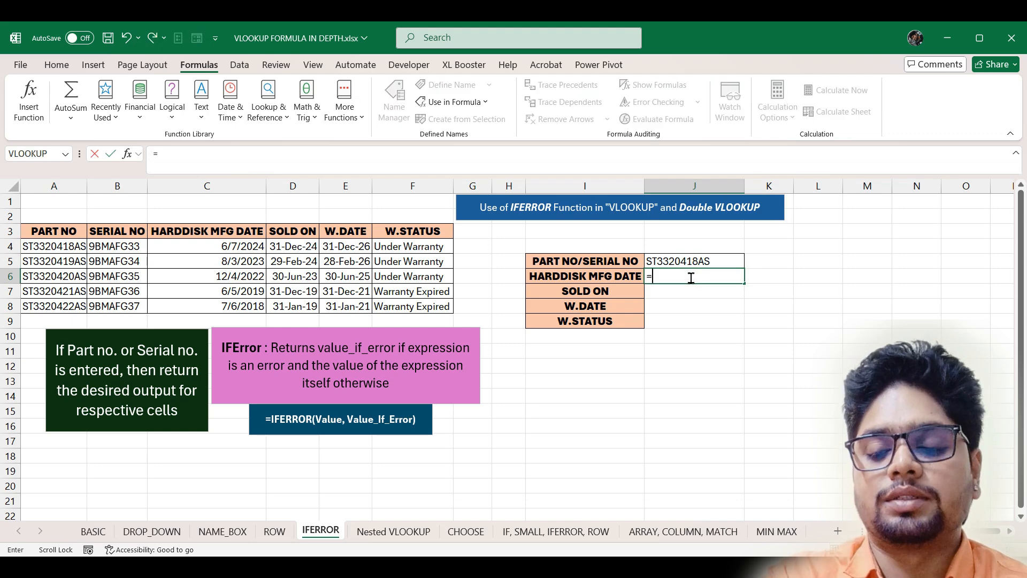
pyautogui.write('vl')
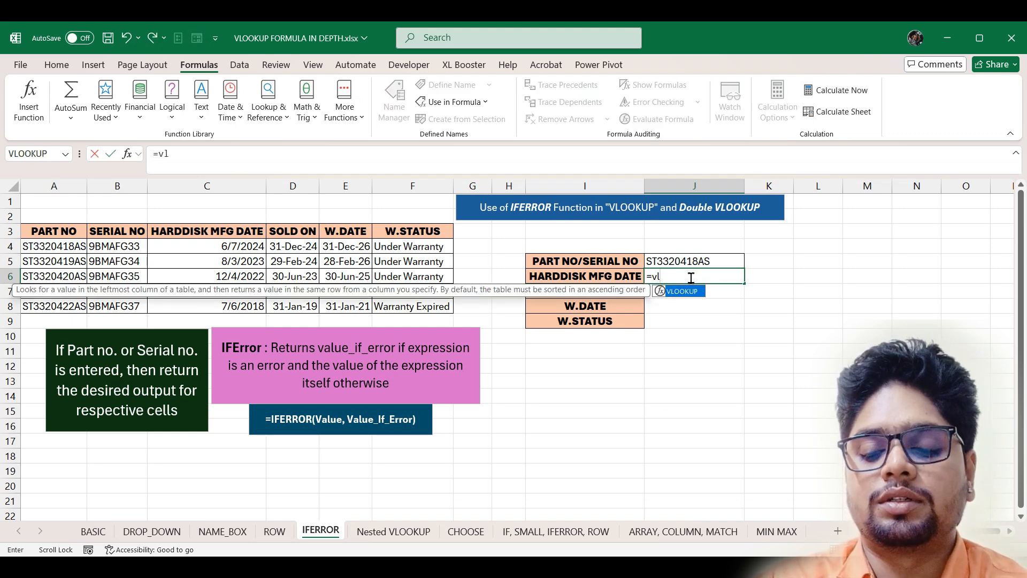
pyautogui.press('Tab')
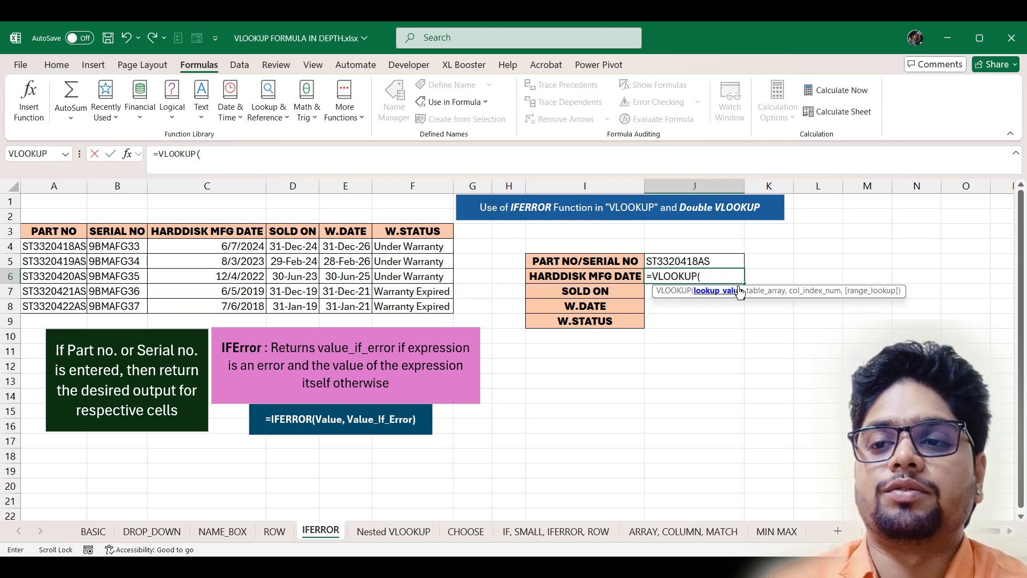
pyautogui.click(720, 262)
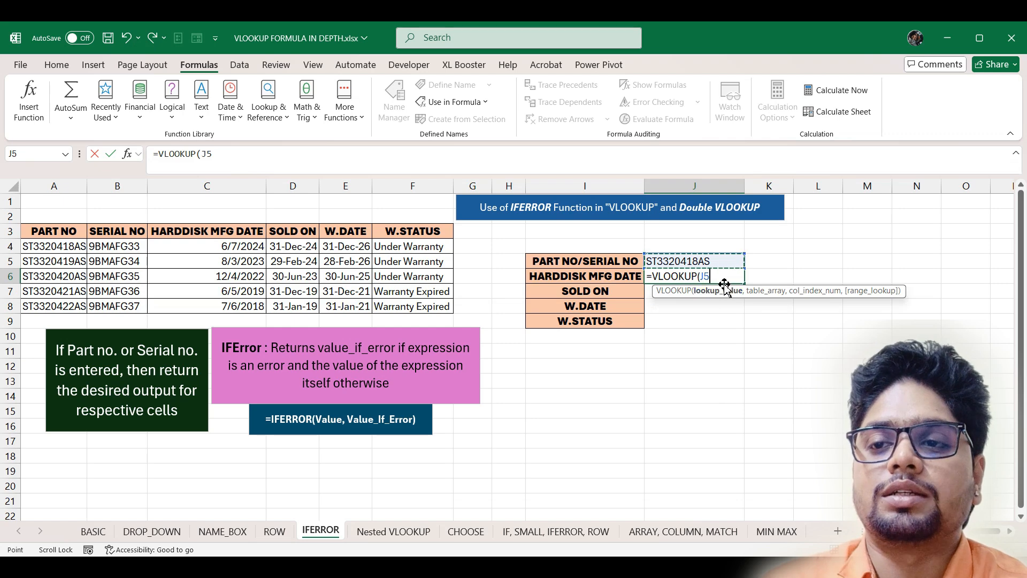
pyautogui.write(',')
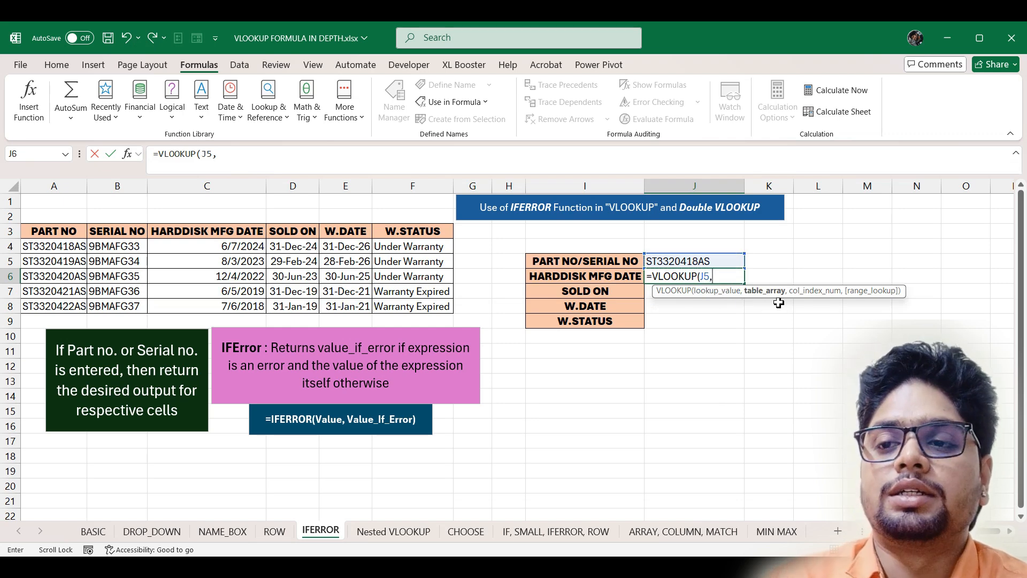
pyautogui.moveTo(52, 229); pyautogui.dragTo(428, 307)
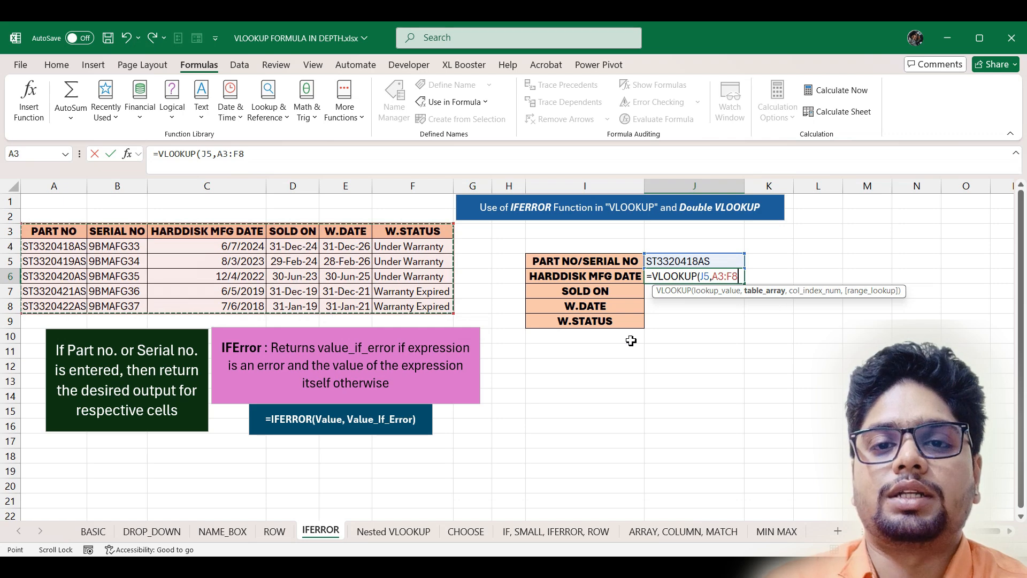
pyautogui.write(',')
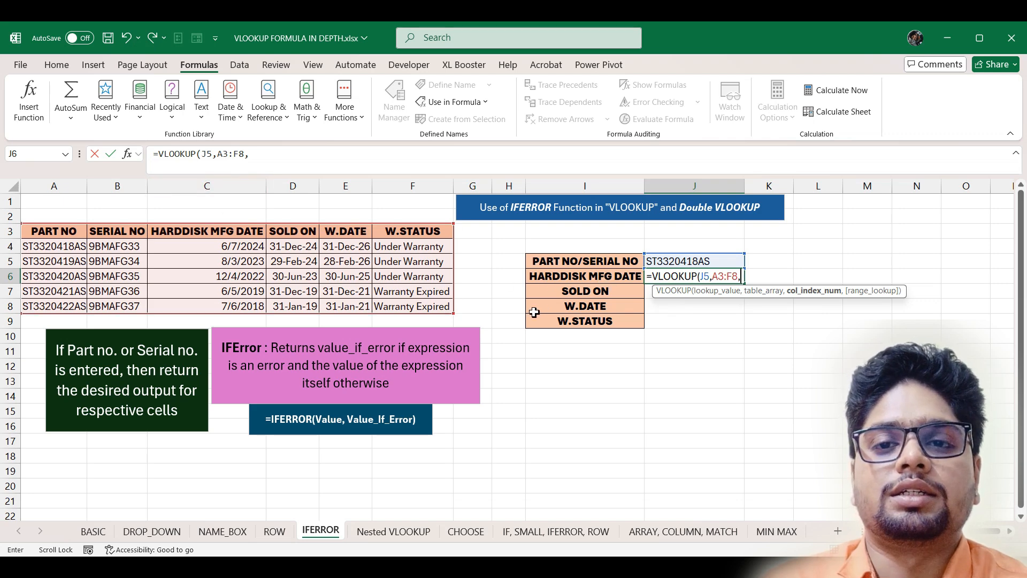
pyautogui.write('3,0')
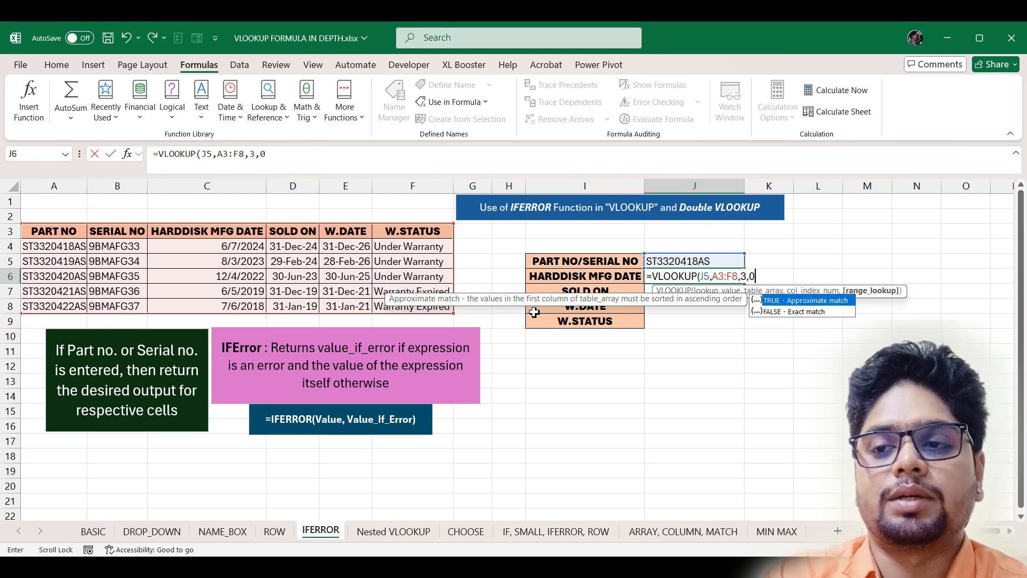
pyautogui.press('Return')
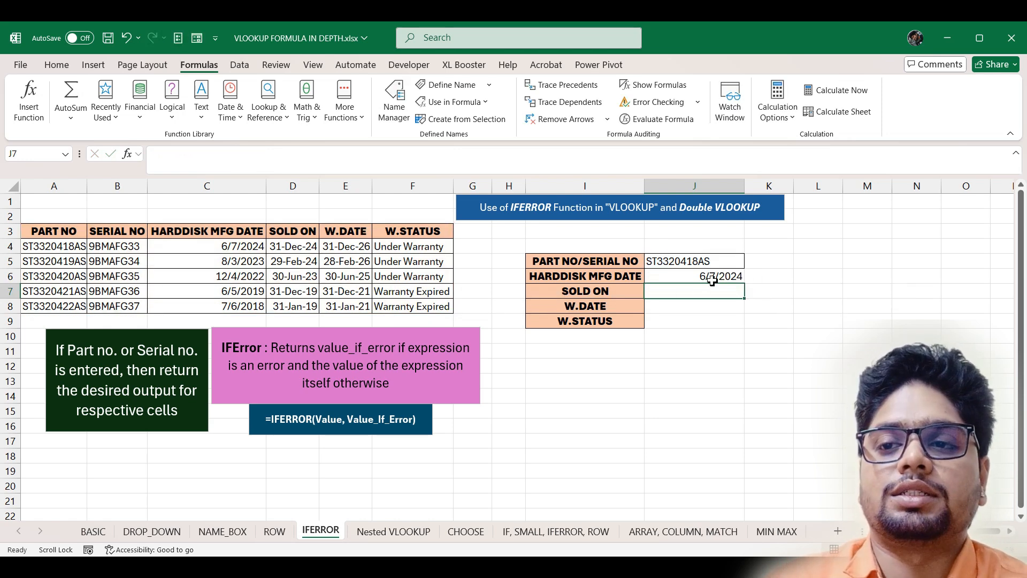
# - Copy serial 9BMAFG33 from B4 into J5, making the lookup show #N/A
pyautogui.click(122, 250)
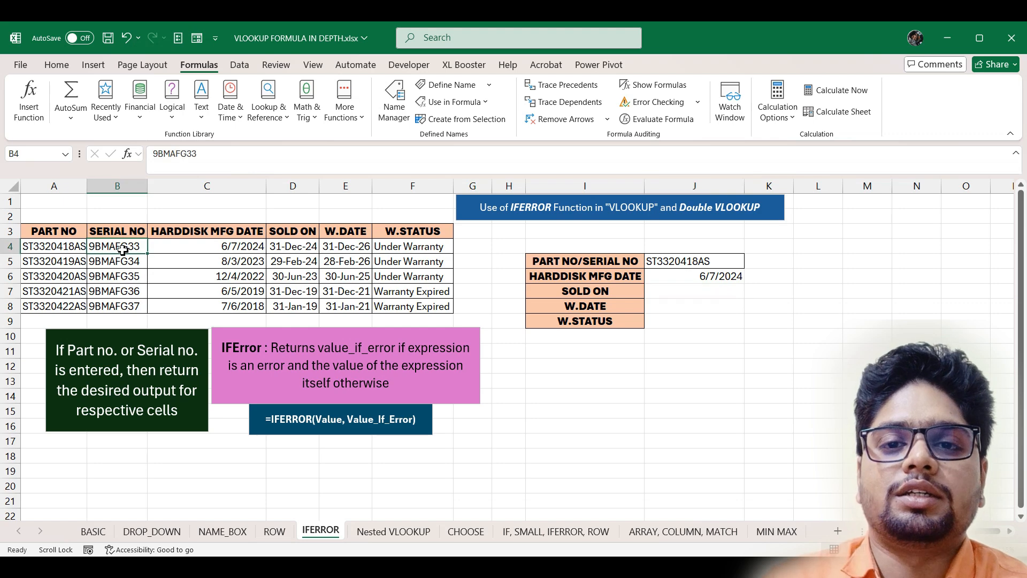
pyautogui.hotkey('ctrl', 'c')
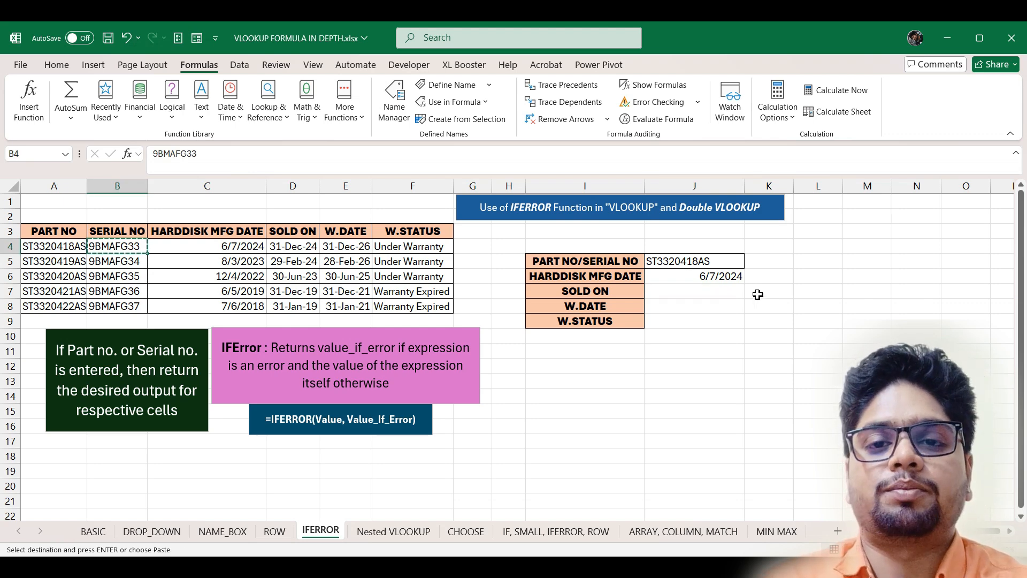
pyautogui.click(726, 265)
pyautogui.press('Return')
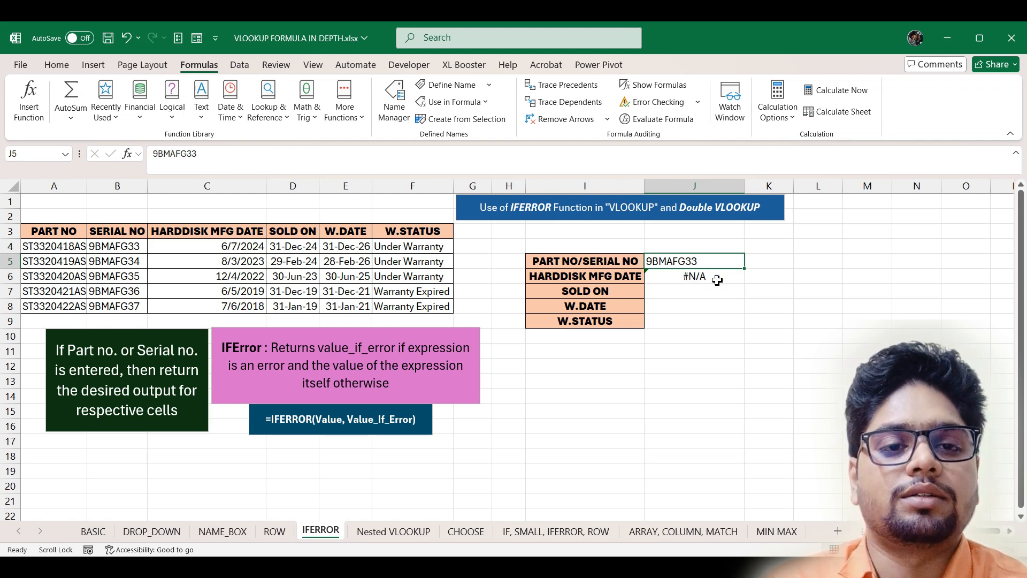
# - Wrap J6 in IFERROR with a fallback VLOOKUP(J5,B3:F8,2,0) on the serial column
pyautogui.doubleClick(717, 279)
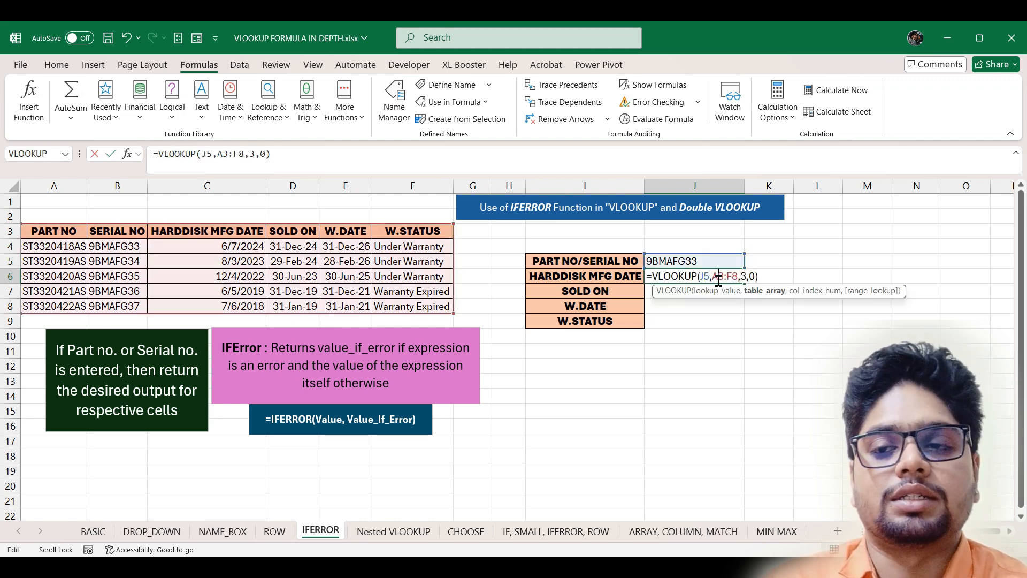
pyautogui.click(652, 277)
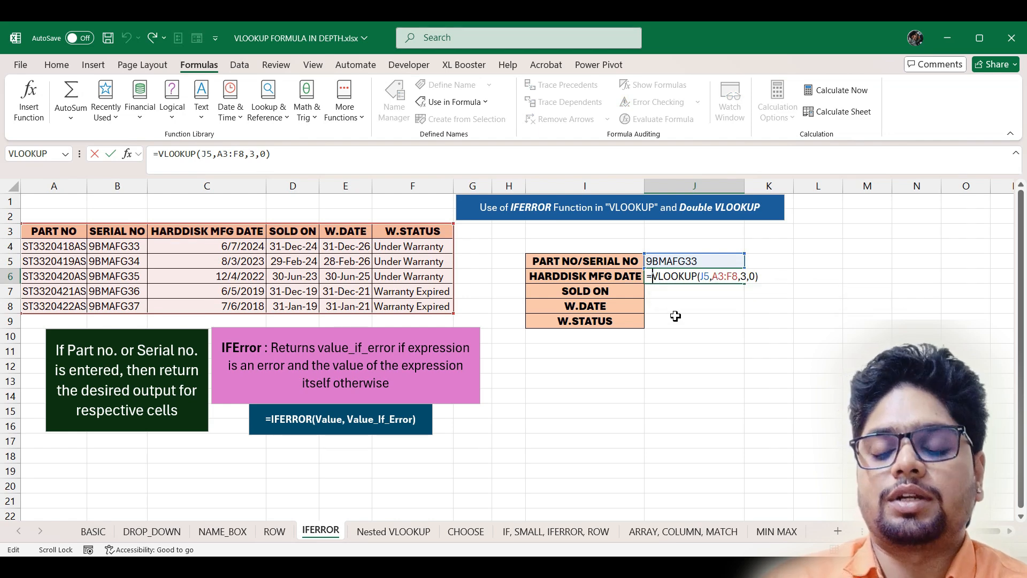
pyautogui.write('ifer')
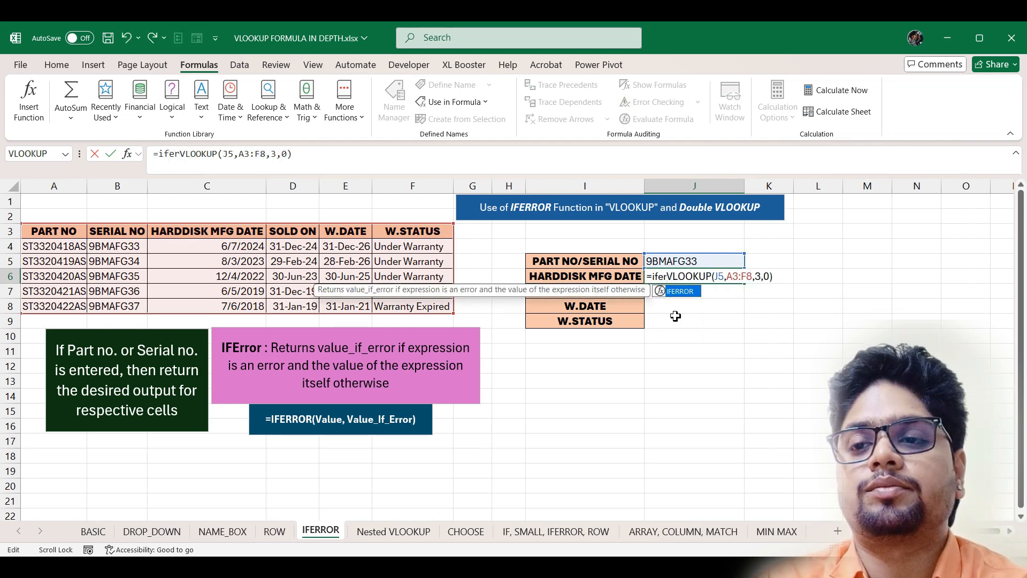
pyautogui.press('Tab')
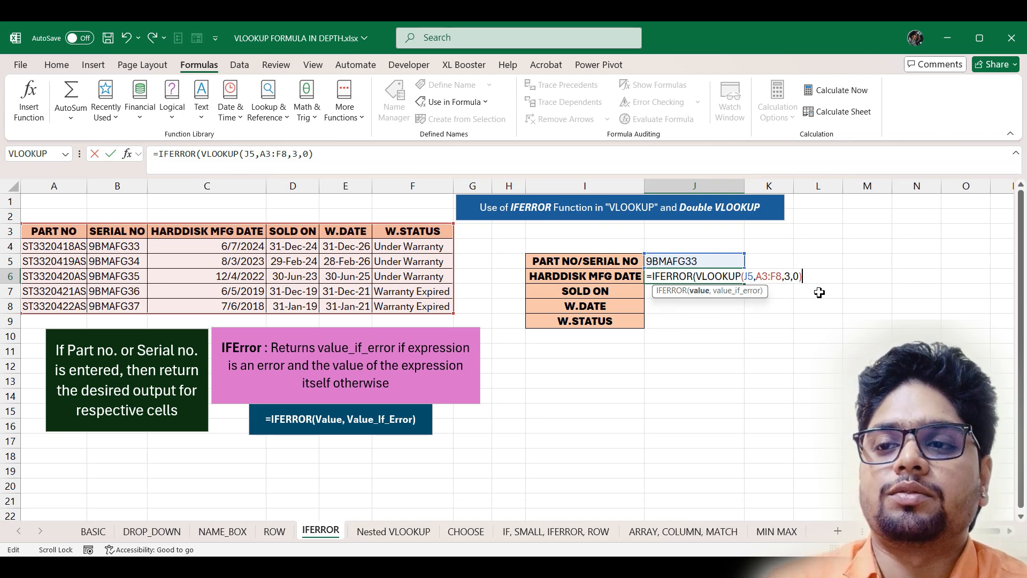
pyautogui.write(',')
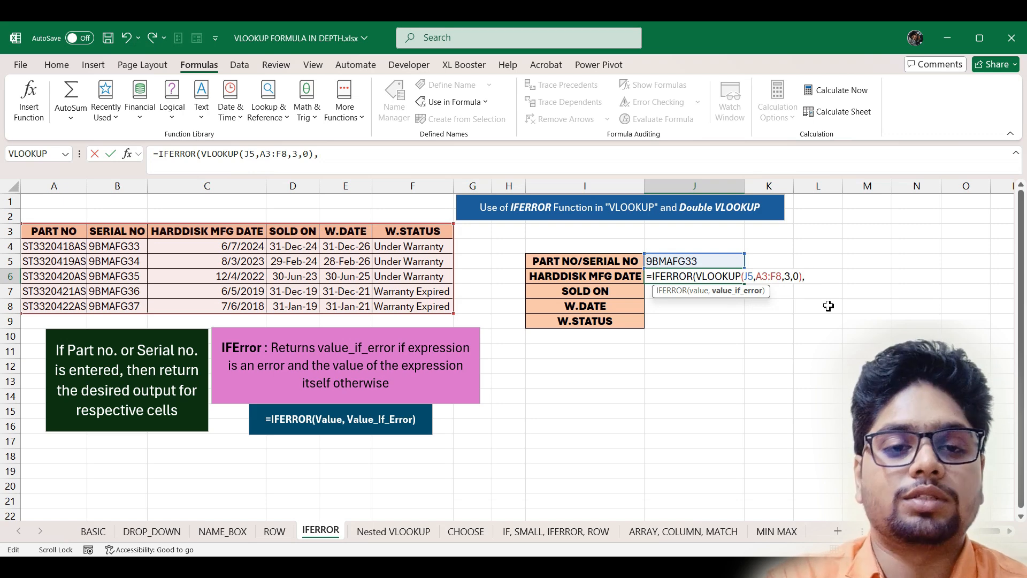
pyautogui.write('vlo')
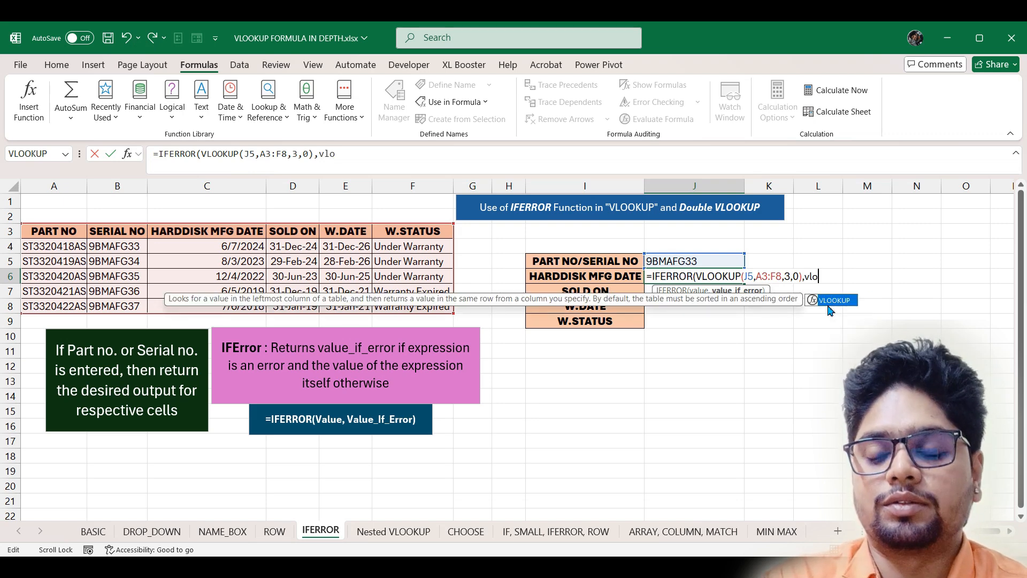
pyautogui.doubleClick(832, 300)
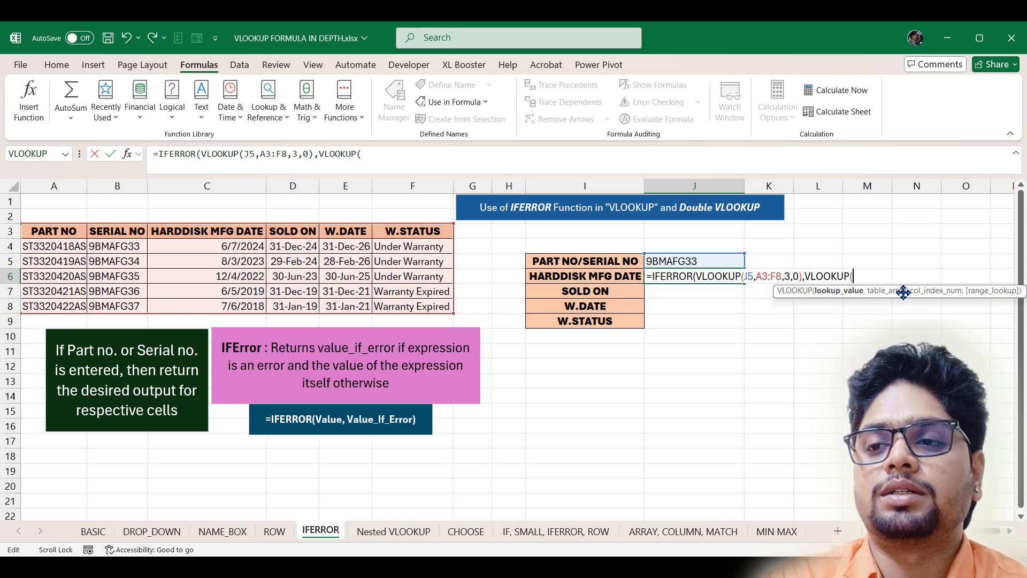
pyautogui.click(708, 260)
pyautogui.write(',')
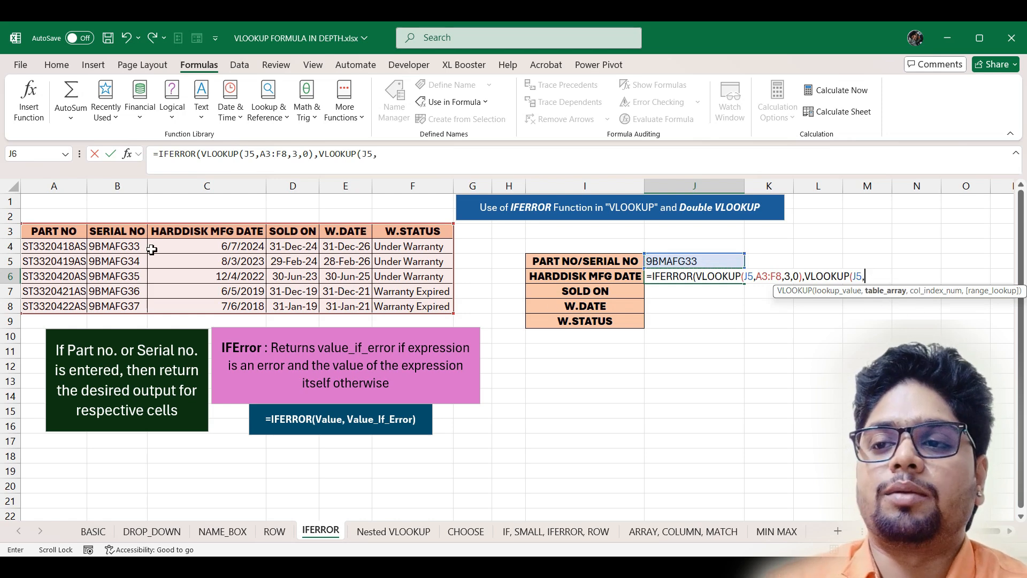
pyautogui.moveTo(106, 232); pyautogui.dragTo(417, 308)
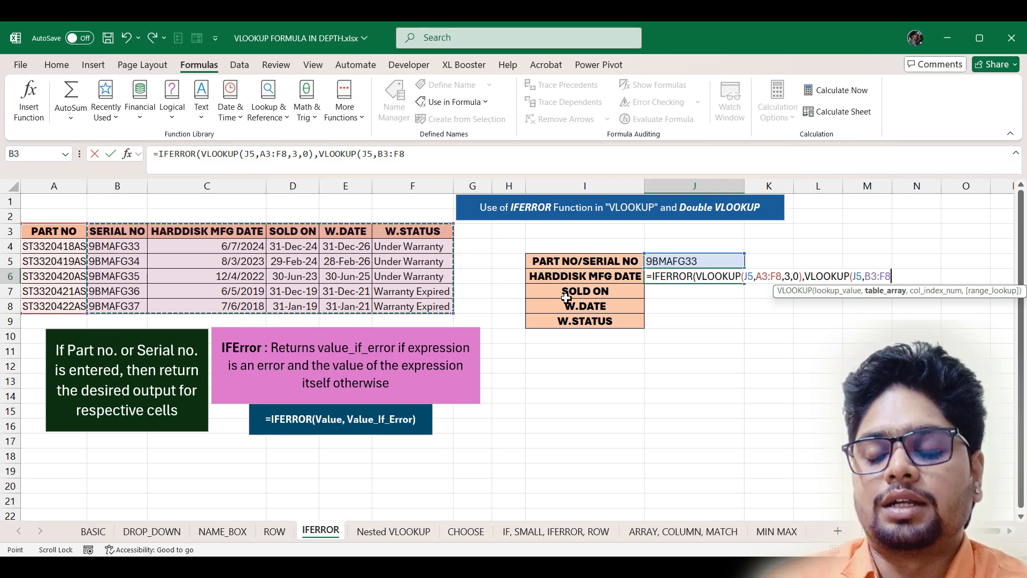
pyautogui.write(',')
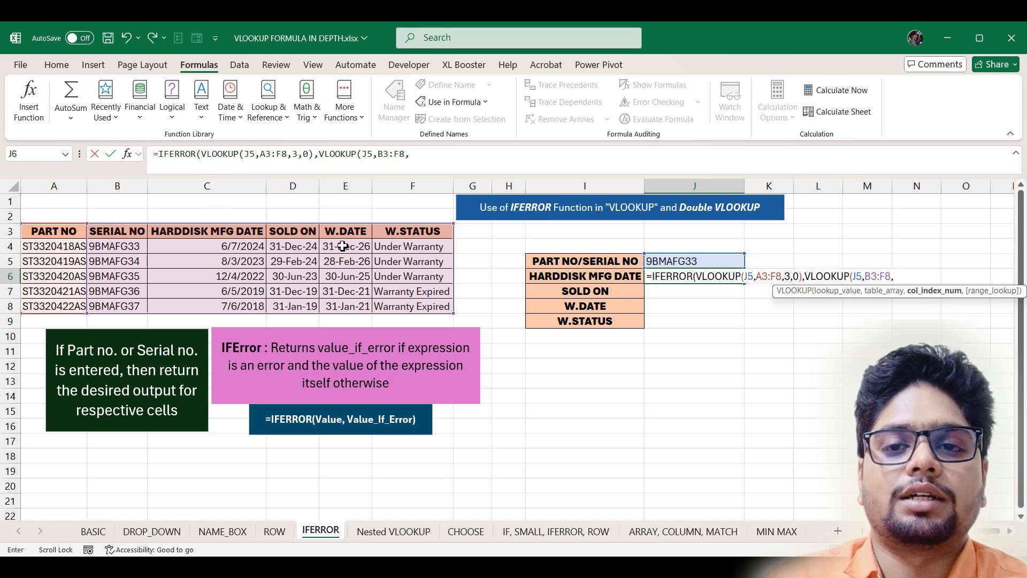
pyautogui.write('2,')
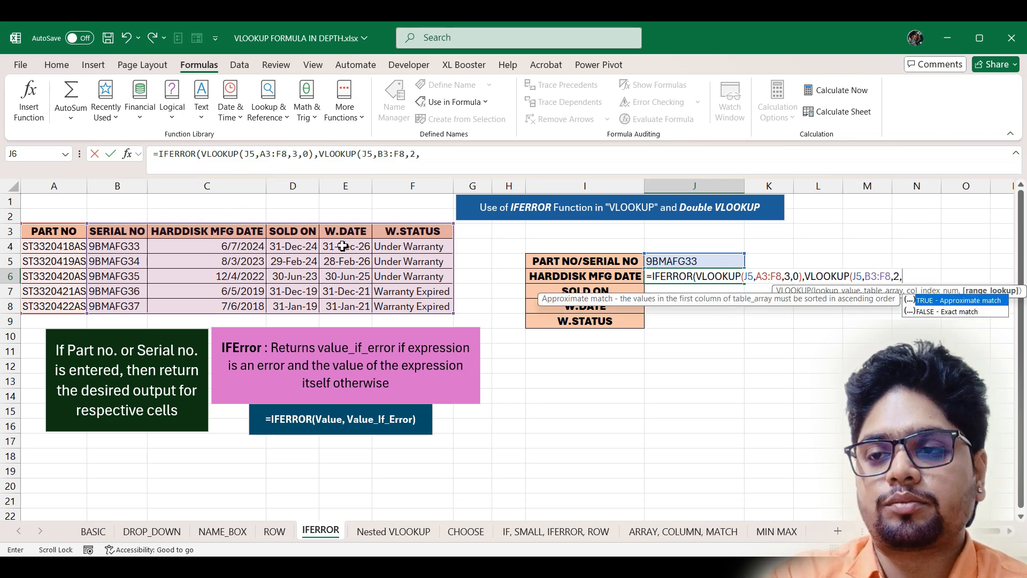
pyautogui.write('0')
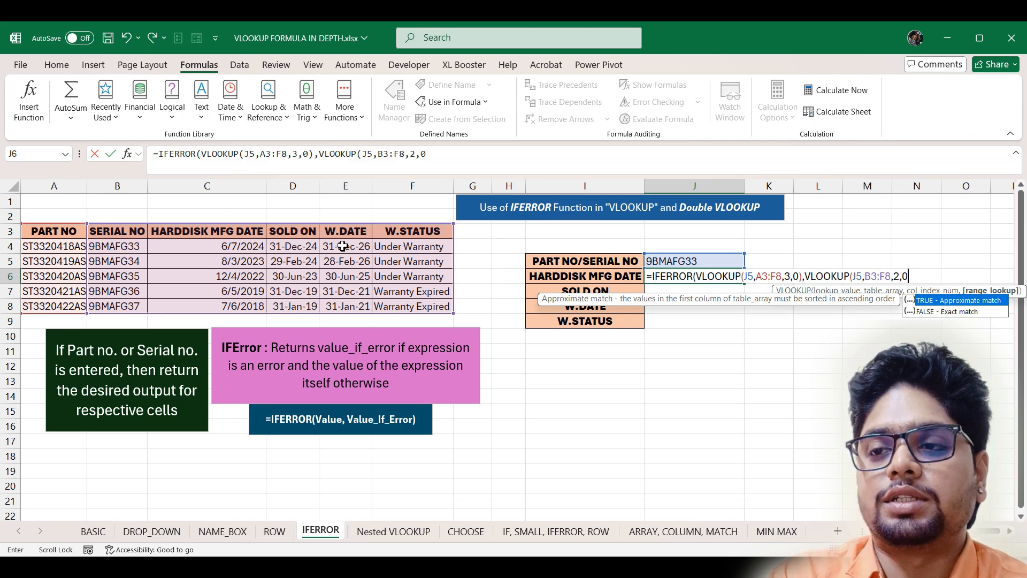
pyautogui.press('Return')
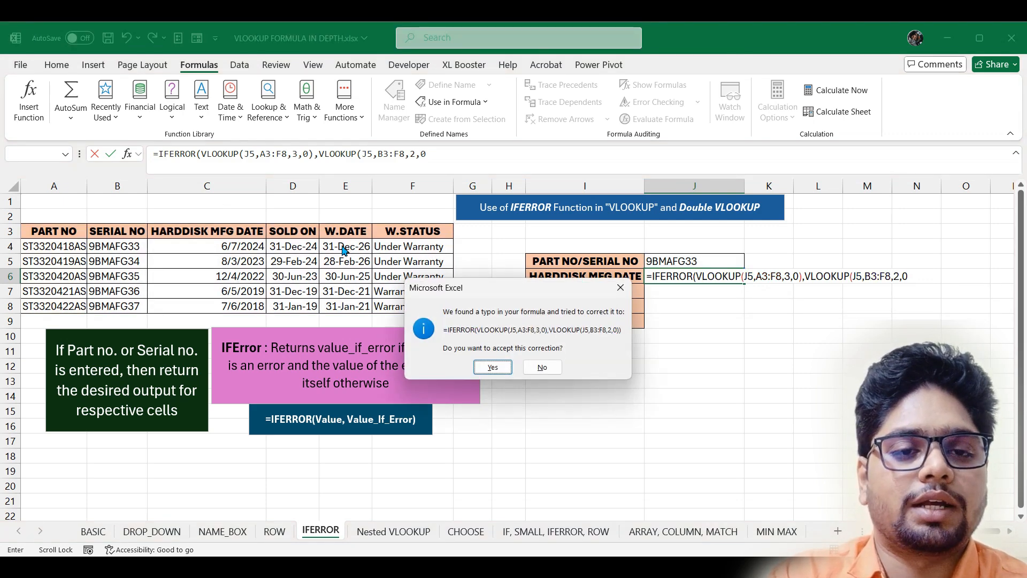
# - Accept the parenthesis correction and test J6 with part number ST3320419AS in J5
pyautogui.press('Return')
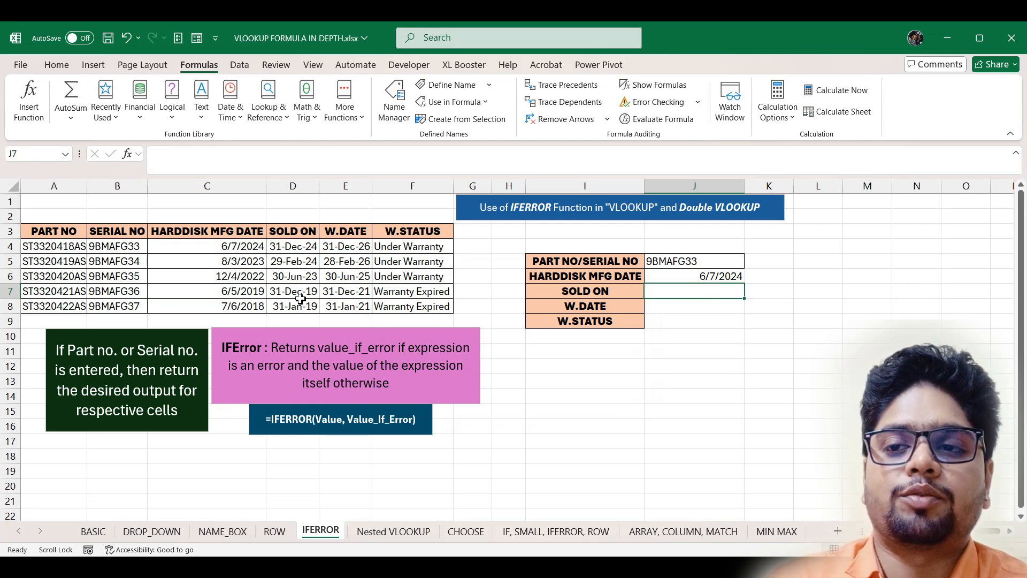
pyautogui.click(67, 266)
pyautogui.hotkey('ctrl', 'c')
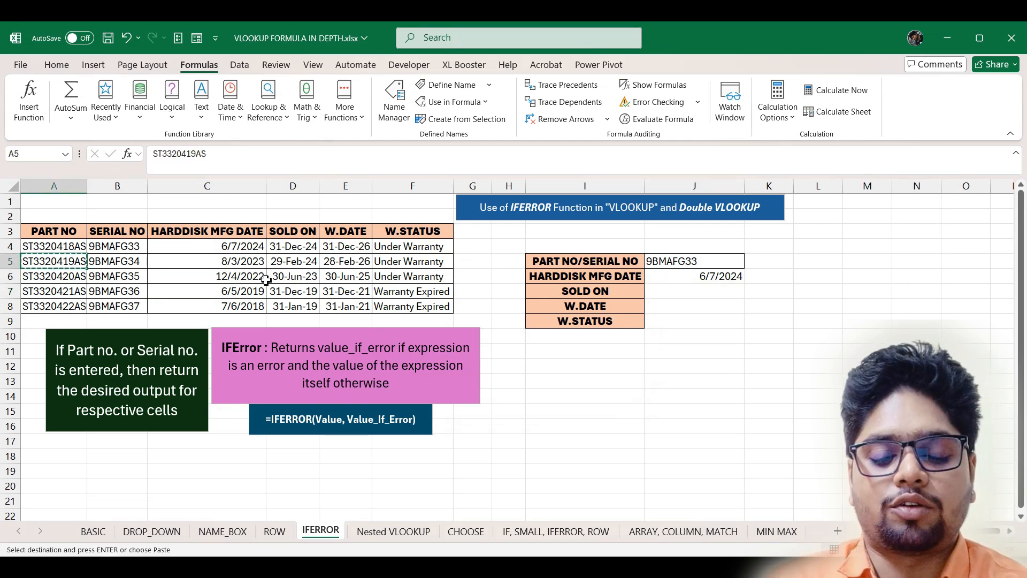
pyautogui.click(664, 261)
pyautogui.press('Return')
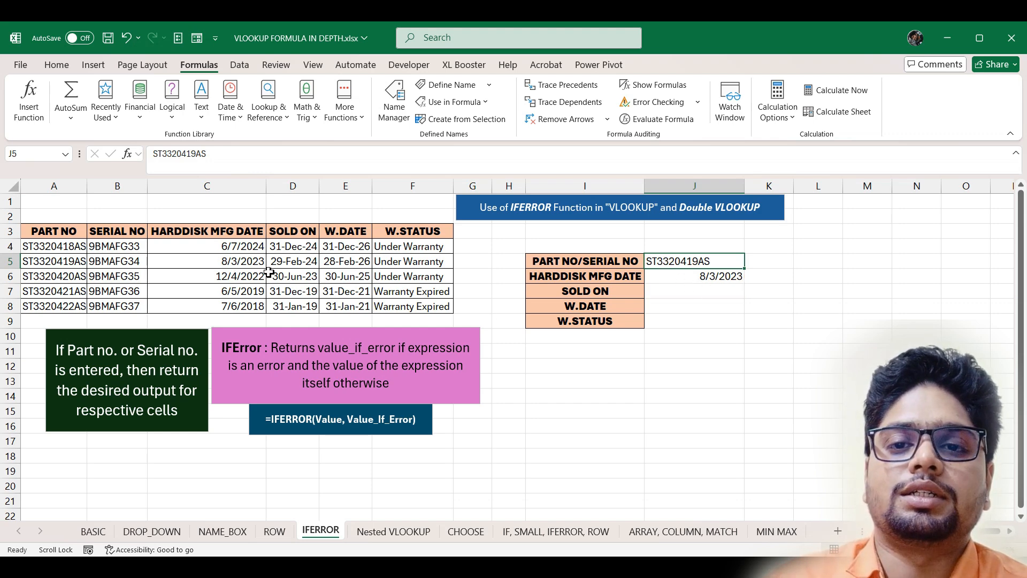
# - Test J6 with serial 9BMAFG37 in J5, confirming it returns 7/6/2018
pyautogui.click(58, 308)
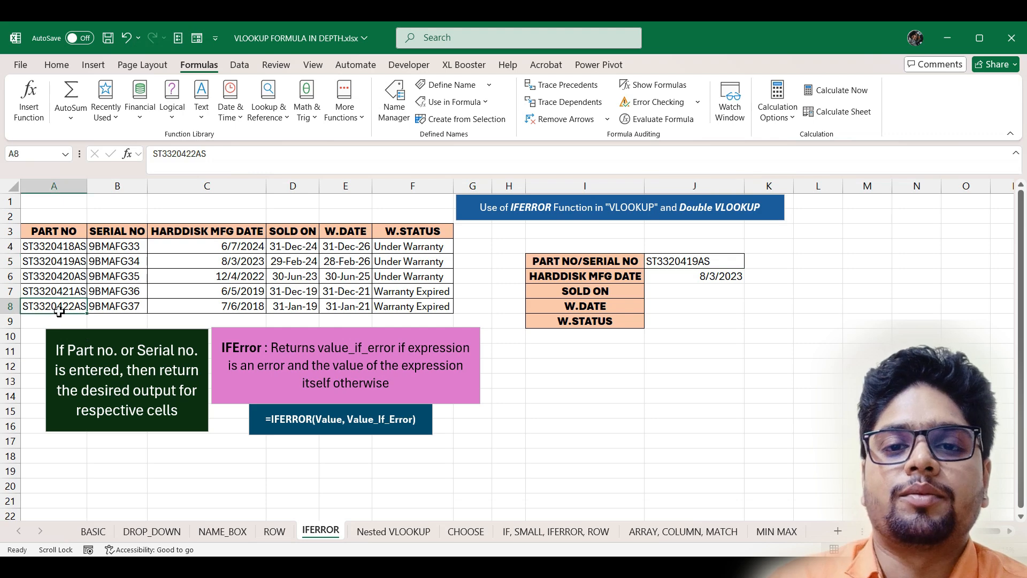
pyautogui.click(104, 303)
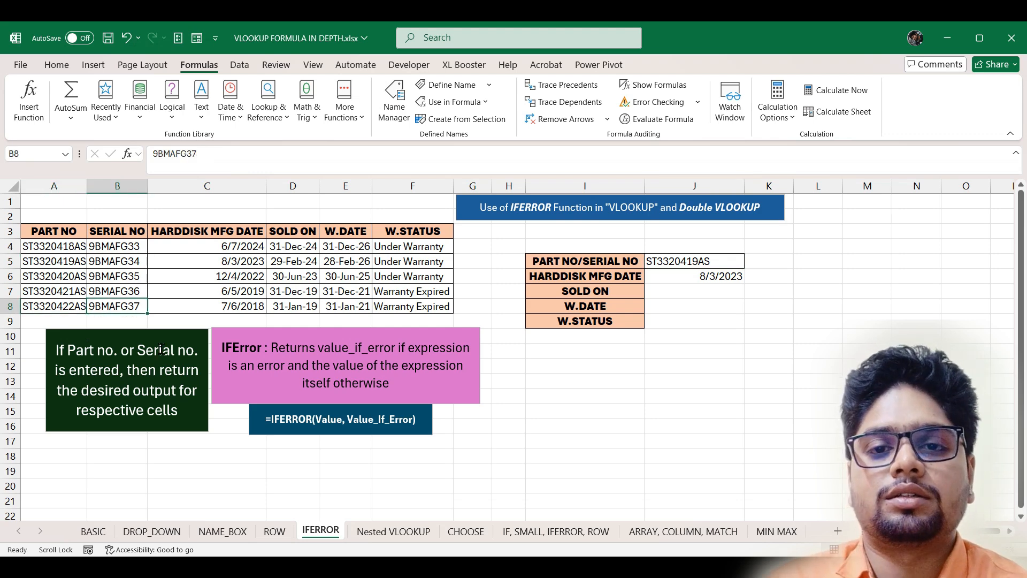
pyautogui.hotkey('ctrl', 'c')
pyautogui.click(733, 262)
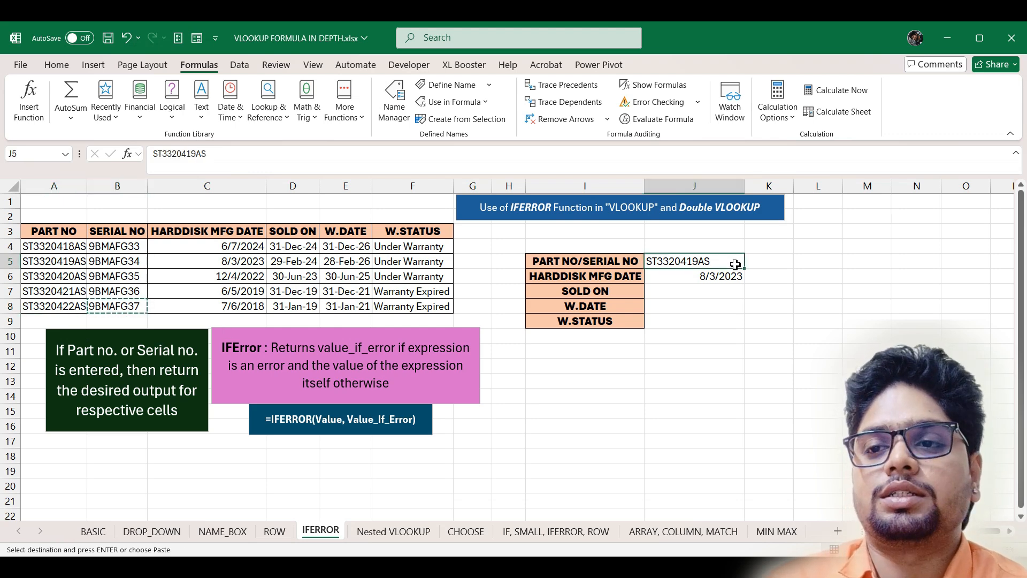
pyautogui.press('Return')
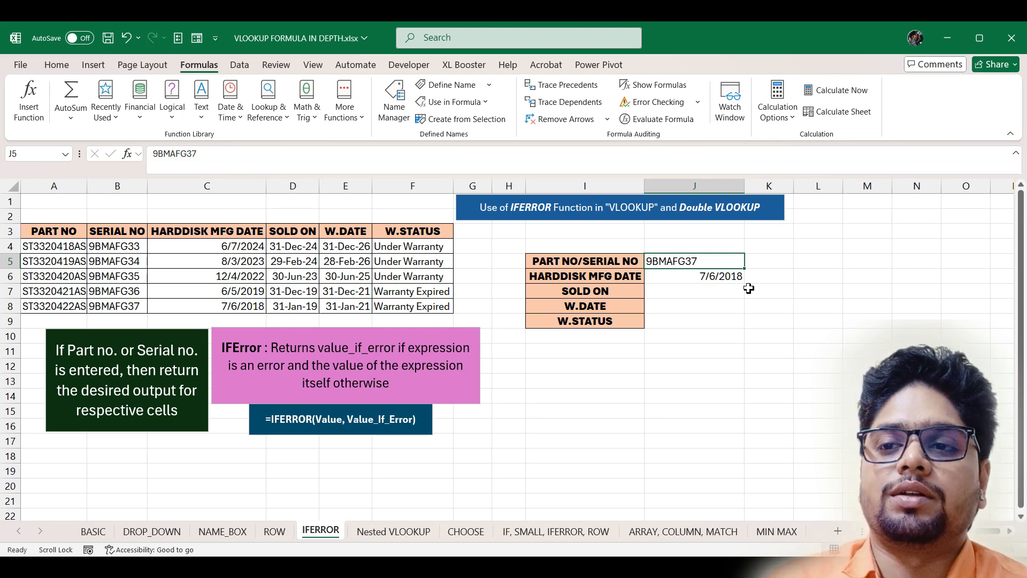
pyautogui.click(232, 312)
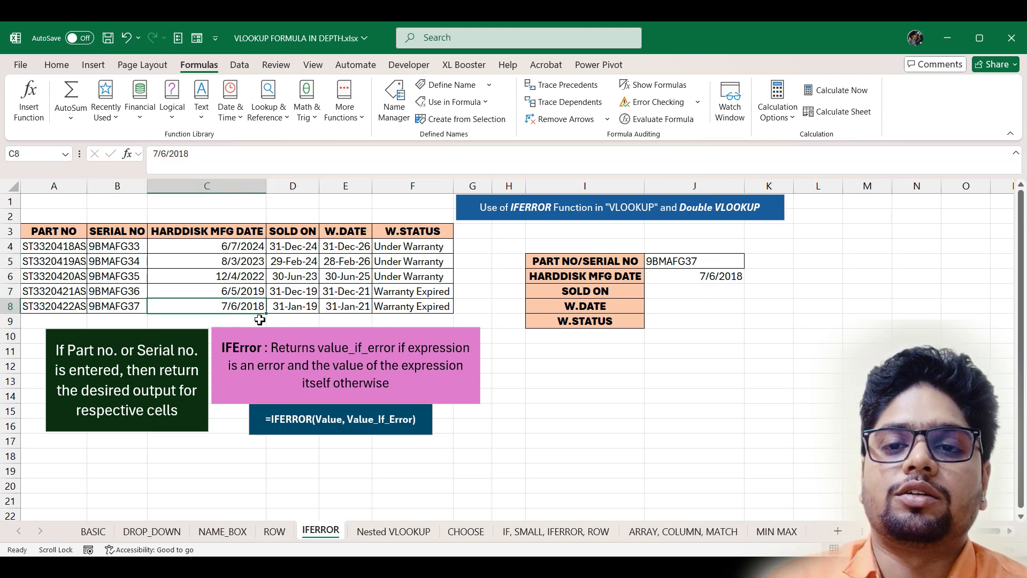
# - Fill J6 down to J9, then lock J5 and A3:F8 in the first VLOOKUP
pyautogui.click(719, 276)
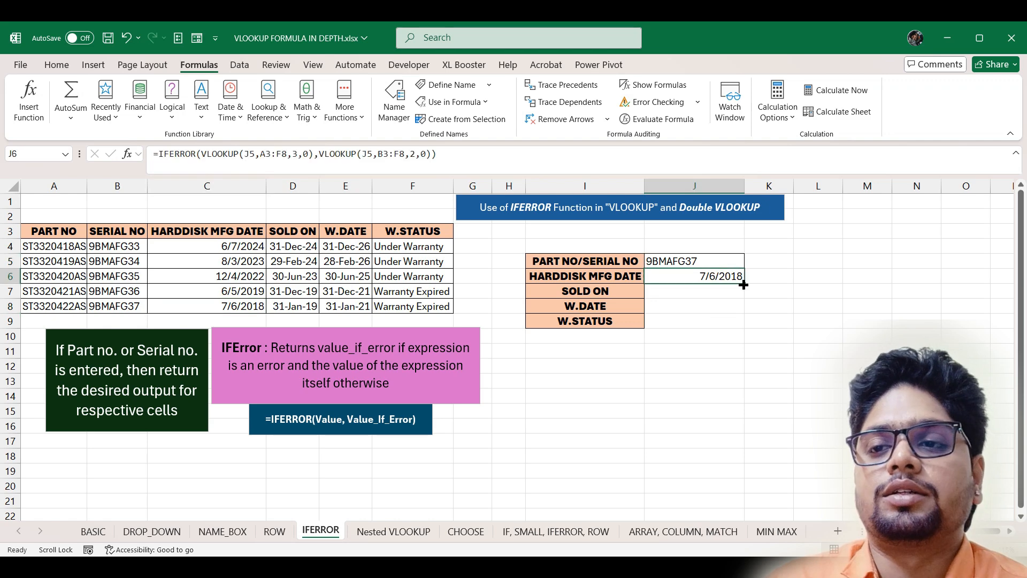
pyautogui.moveTo(744, 285); pyautogui.dragTo(745, 328)
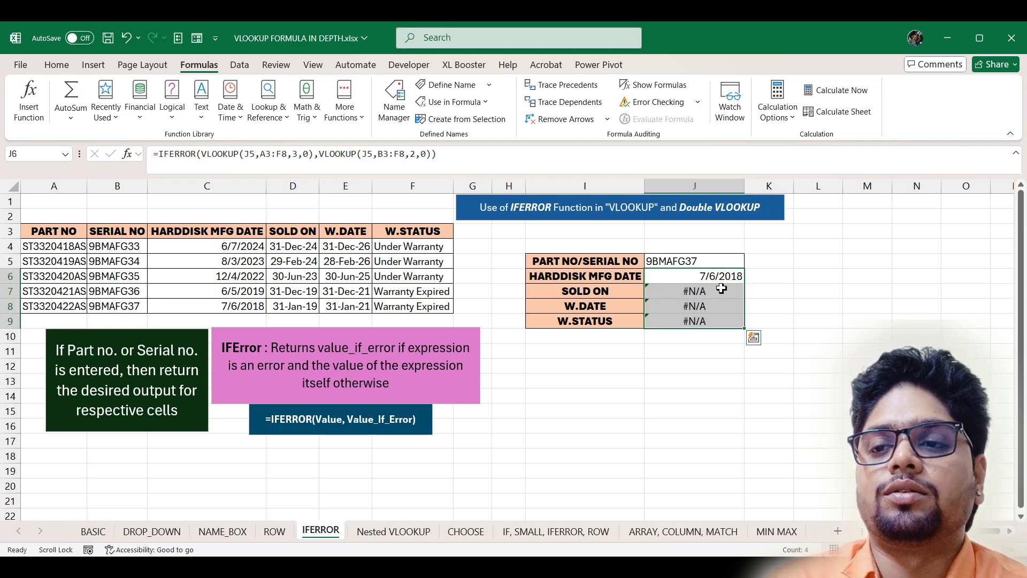
pyautogui.doubleClick(719, 276)
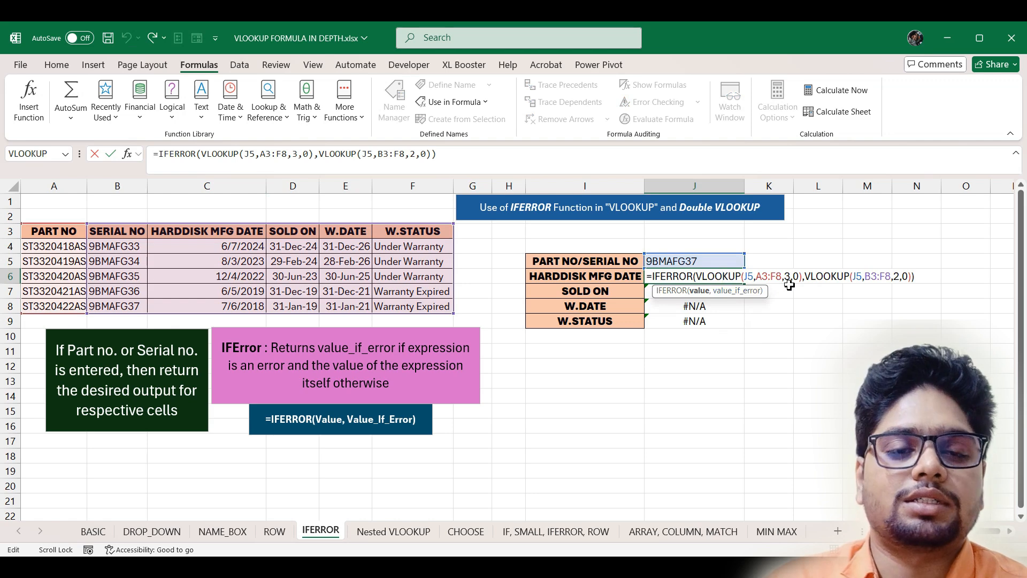
pyautogui.click(748, 275)
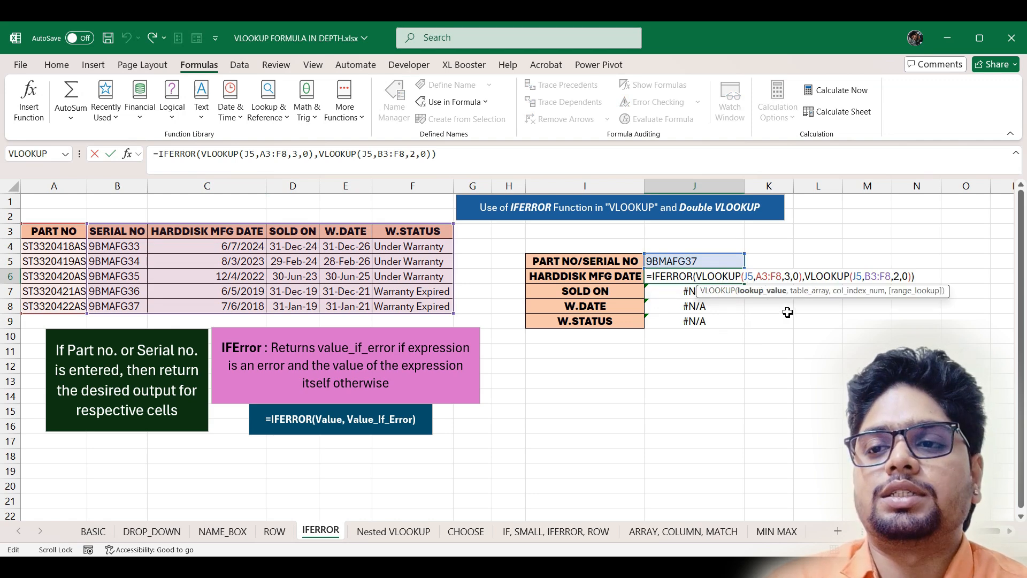
pyautogui.press('F4')
pyautogui.moveTo(768, 276); pyautogui.dragTo(790, 276)
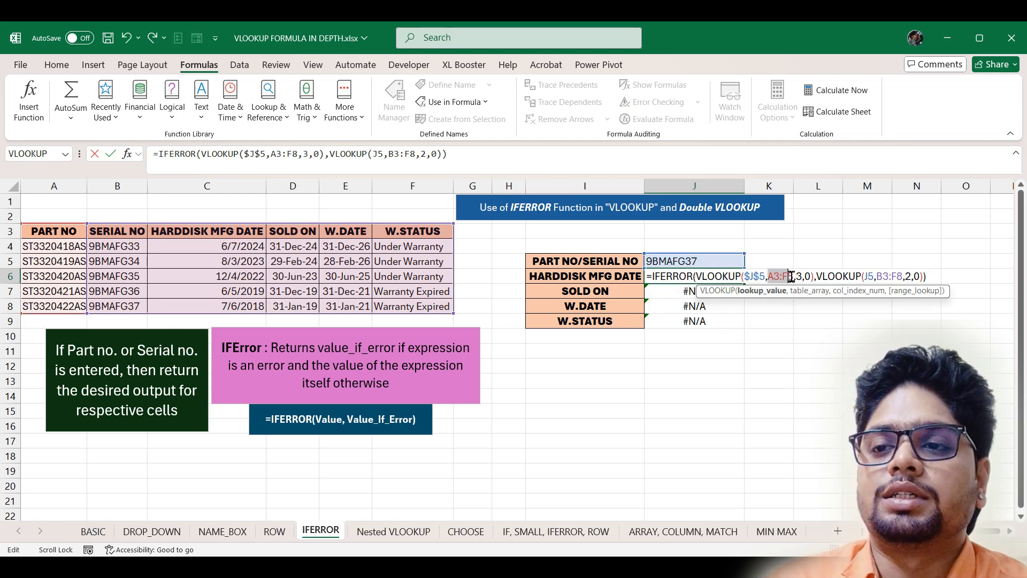
pyautogui.press('F4')
# - Lock J5 and B3:F8 in the fallback VLOOKUP and refill J6 down to J9
pyautogui.click(889, 276)
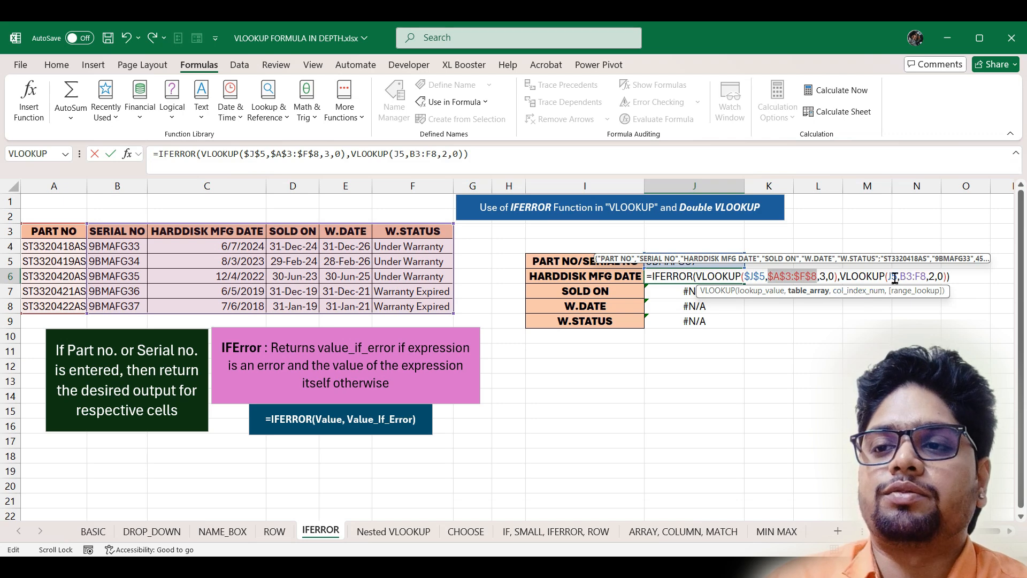
pyautogui.press('F4')
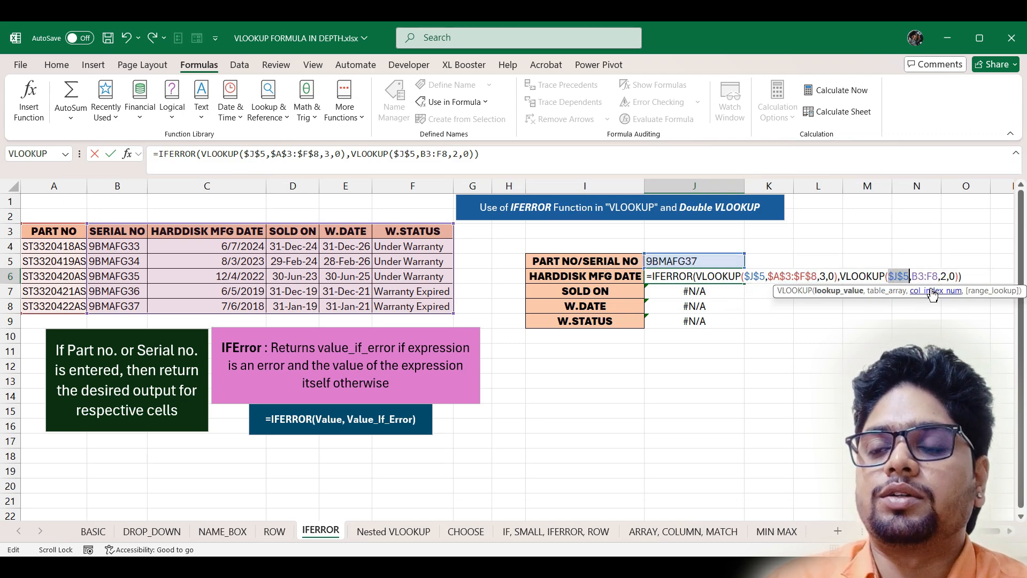
pyautogui.moveTo(912, 276); pyautogui.dragTo(939, 277)
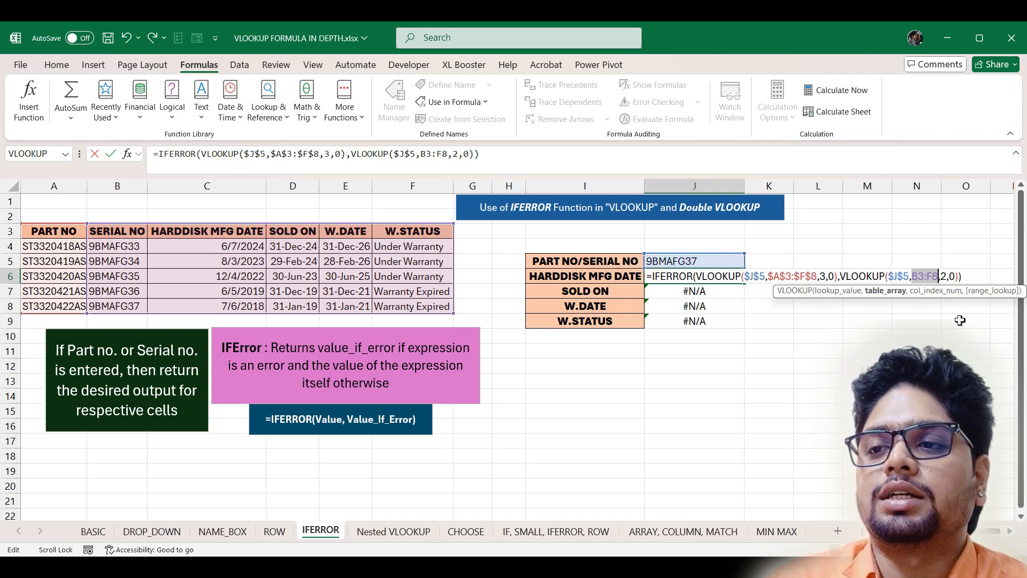
pyautogui.press('F4')
pyautogui.hotkey('ctrl', 'Return')
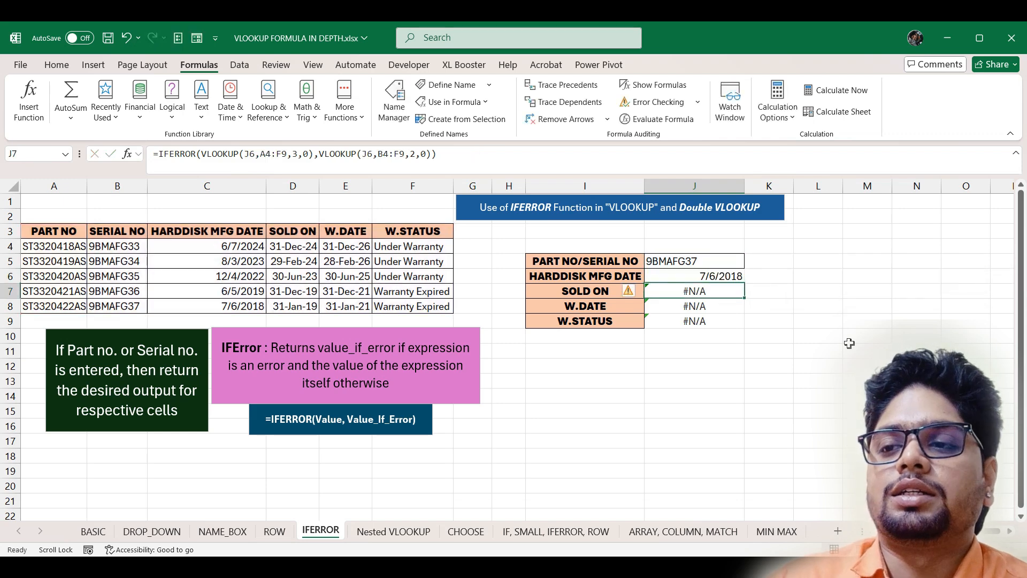
pyautogui.moveTo(747, 283); pyautogui.dragTo(745, 323)
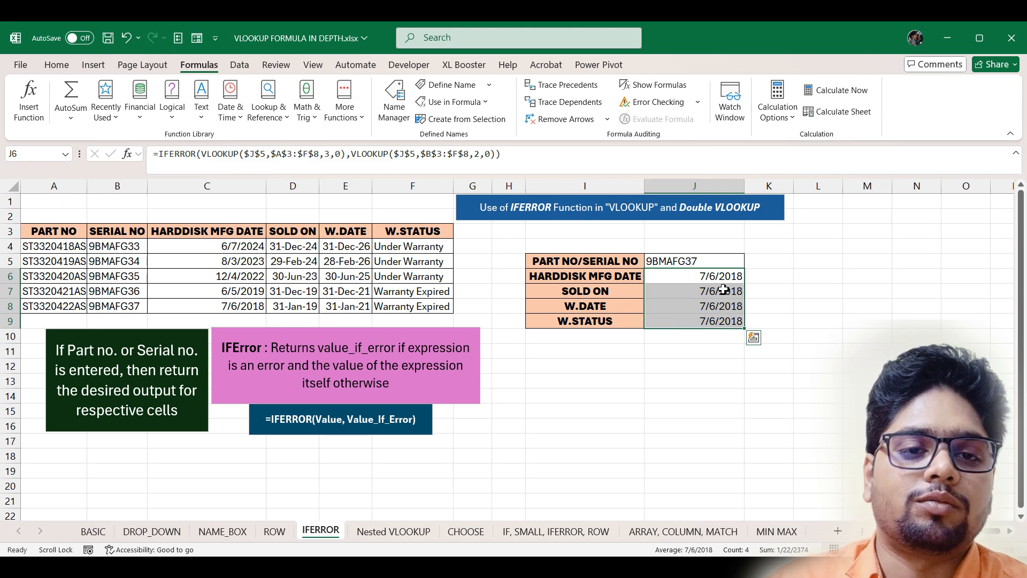
pyautogui.doubleClick(723, 289)
# - Replace the first VLOOKUP's column index 3 in J7 with ROW()-3
pyautogui.click(828, 293)
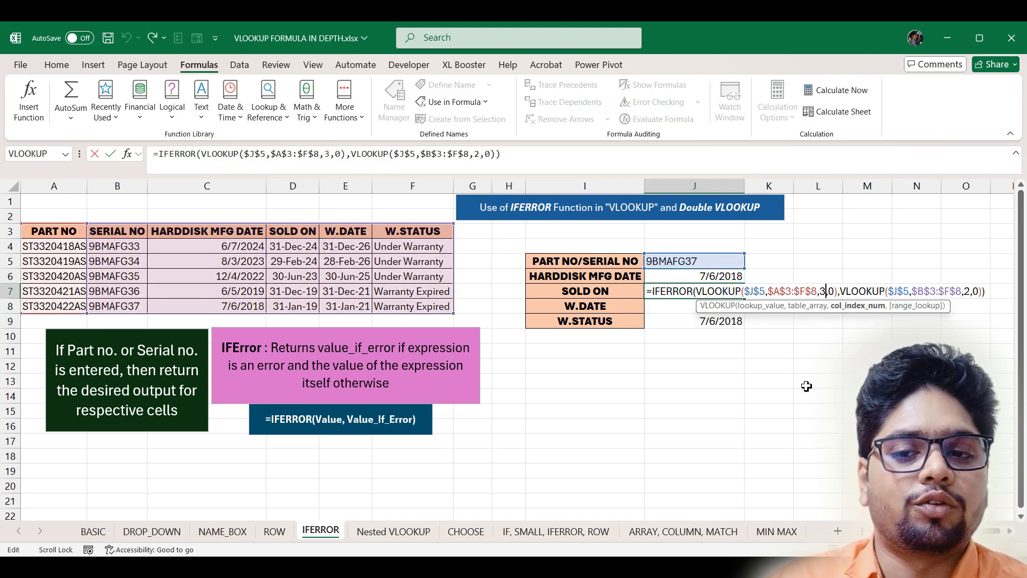
pyautogui.press('BackSpace')
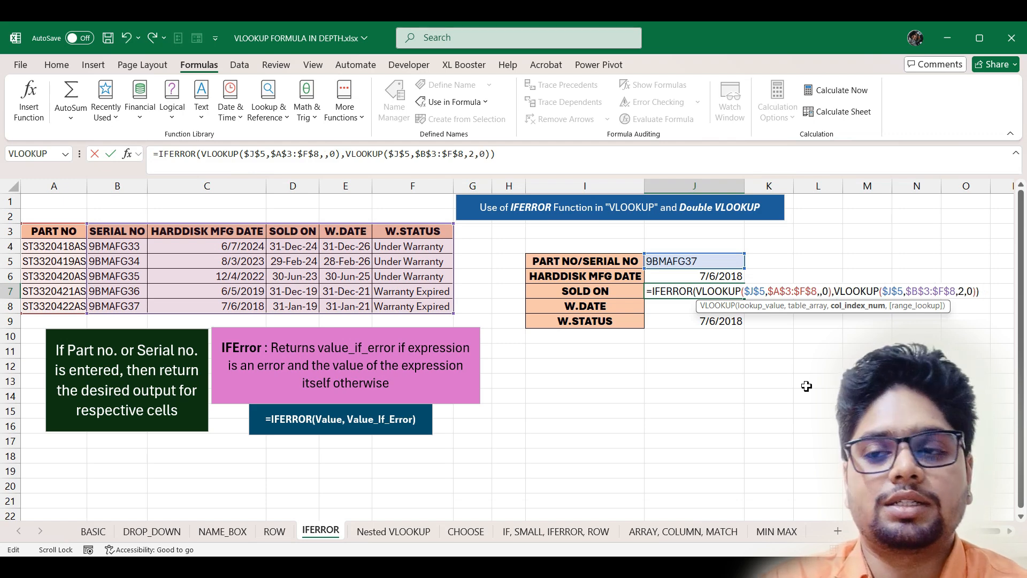
pyautogui.write('row')
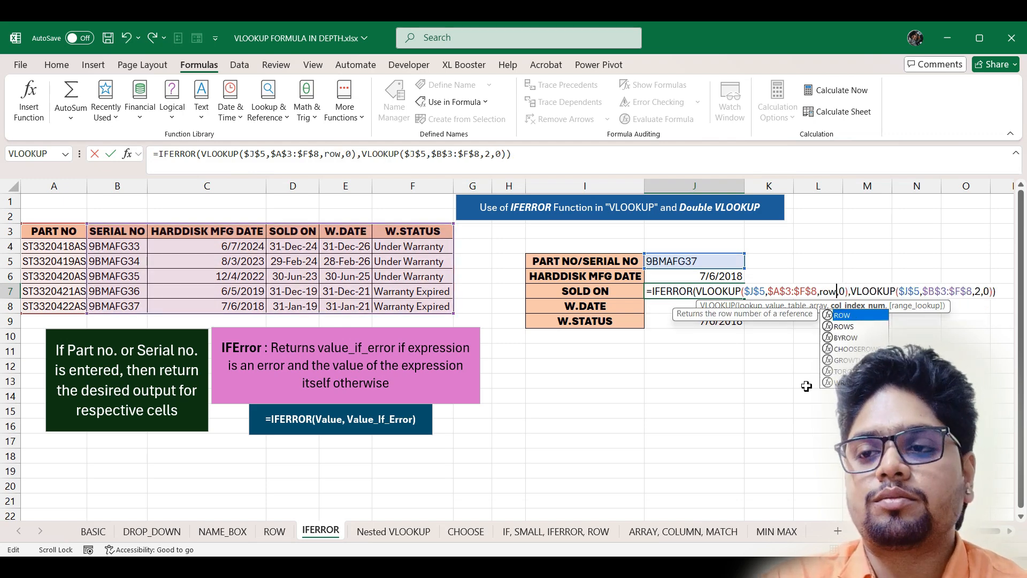
pyautogui.press('Tab')
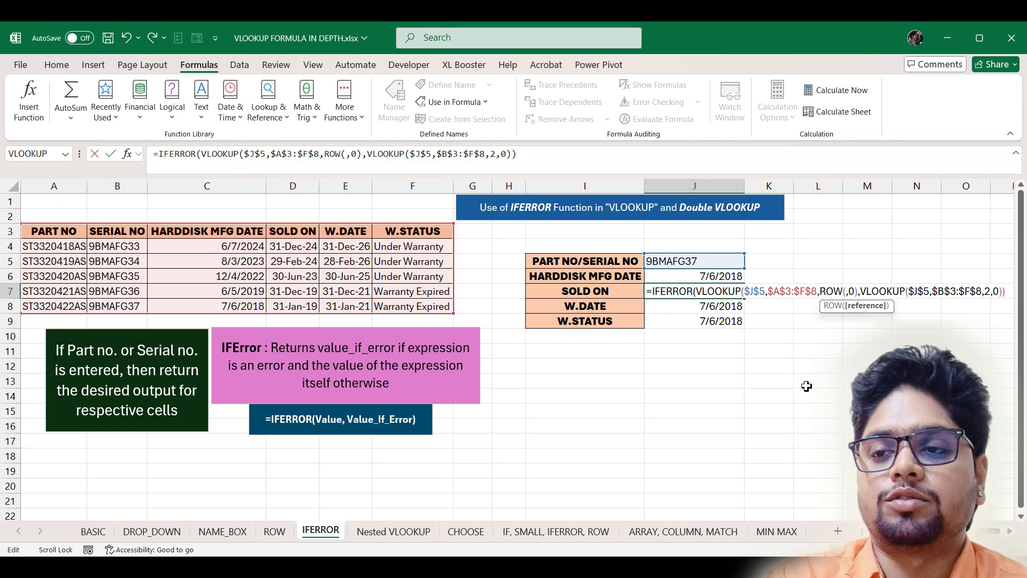
pyautogui.write(')')
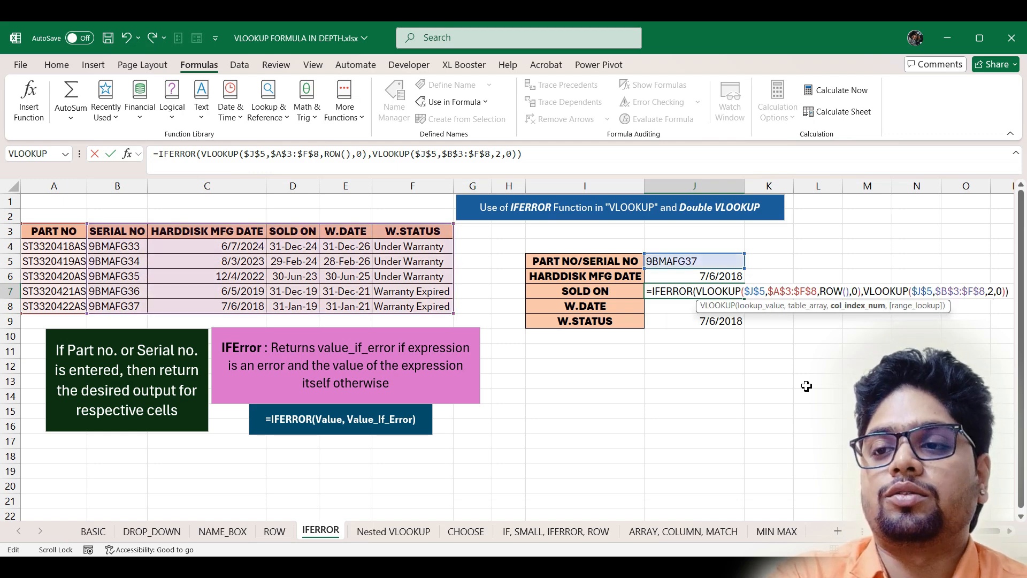
pyautogui.write('-')
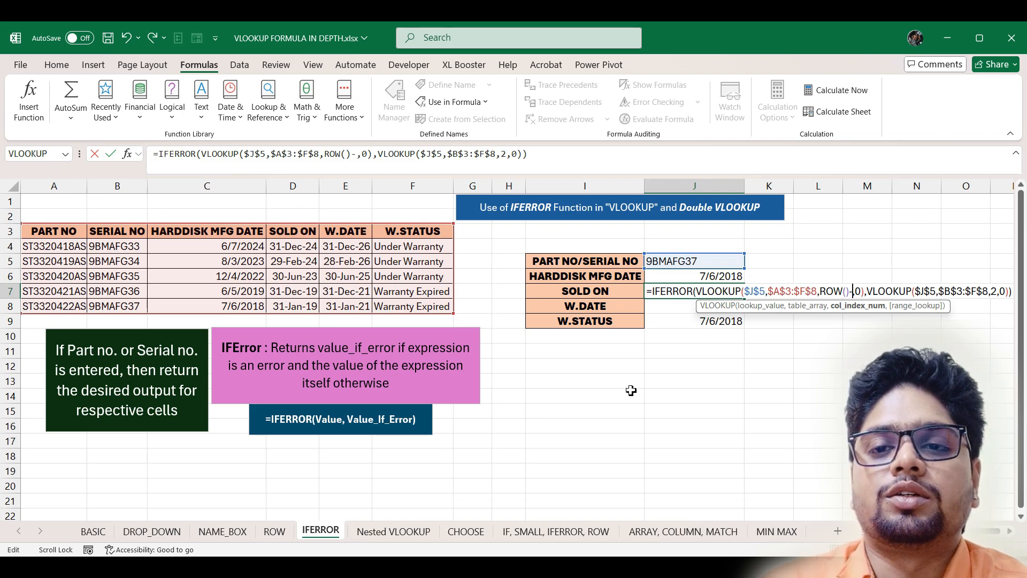
pyautogui.write('3')
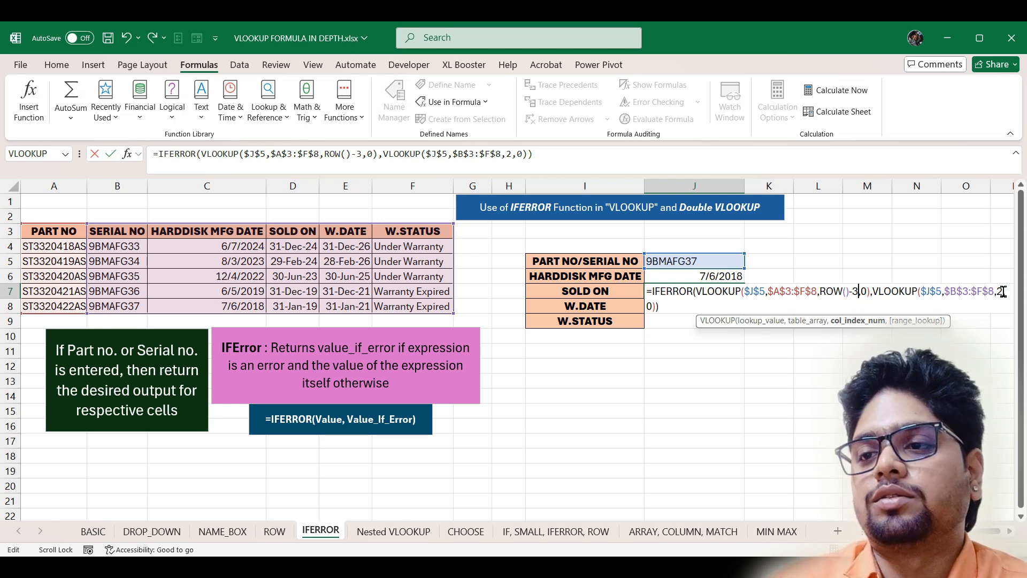
# - Replace the fallback column index 2 with ROW()-4, so SOLD ON shows 1/31/2019
pyautogui.moveTo(923, 334); pyautogui.dragTo(999, 336)
pyautogui.press('BackSpace')
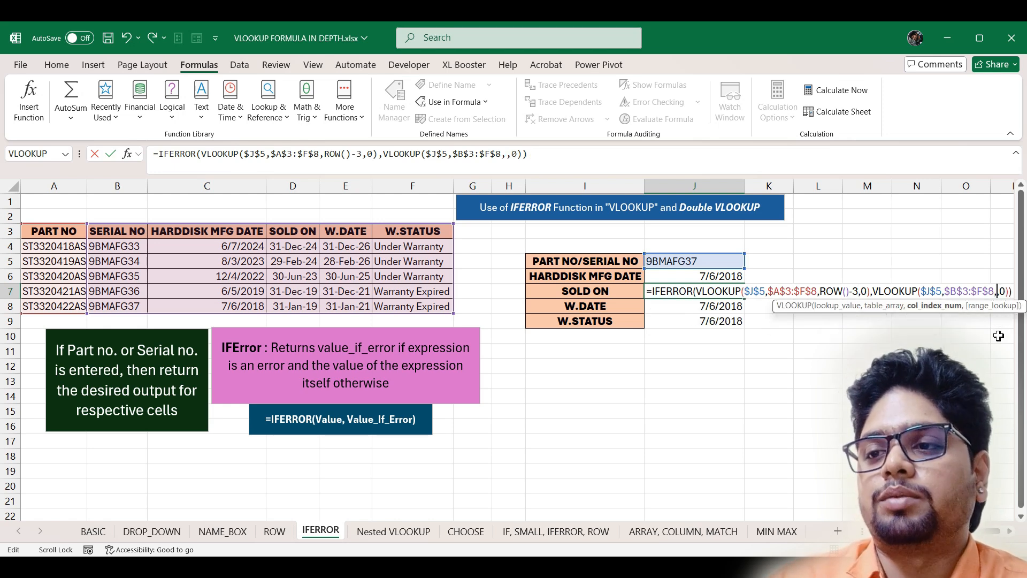
pyautogui.write('row')
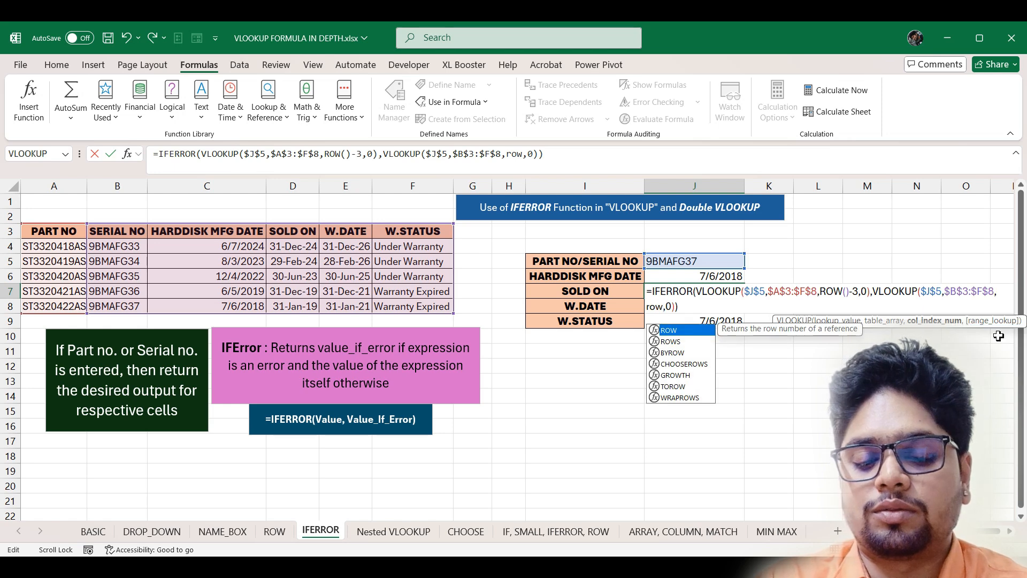
pyautogui.press('Tab')
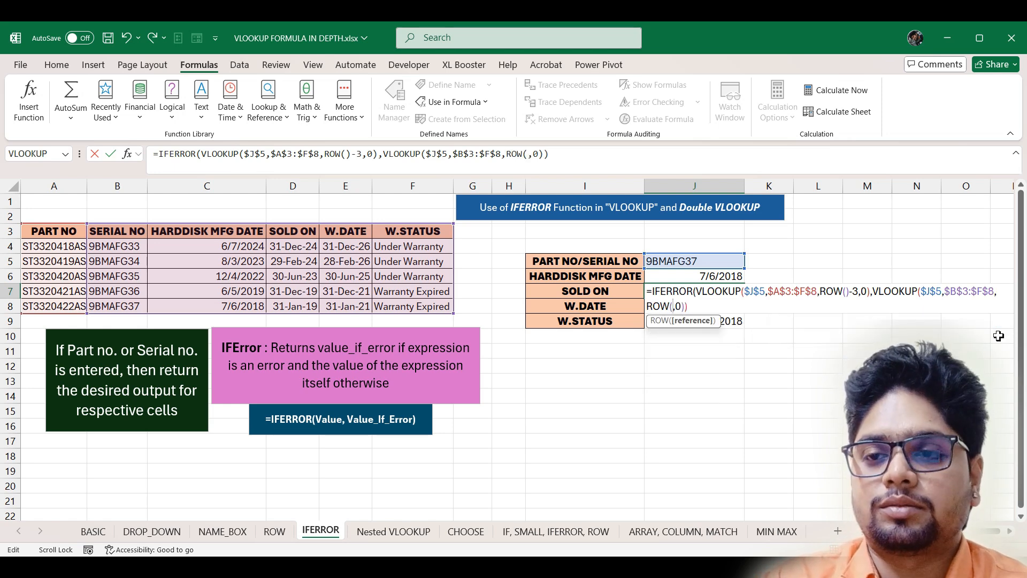
pyautogui.write(')')
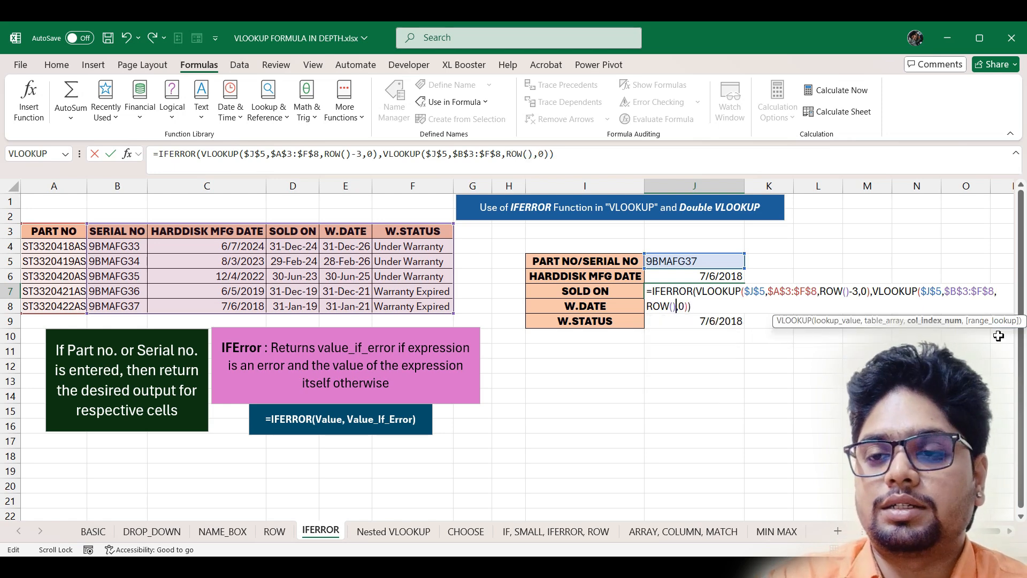
pyautogui.write('-')
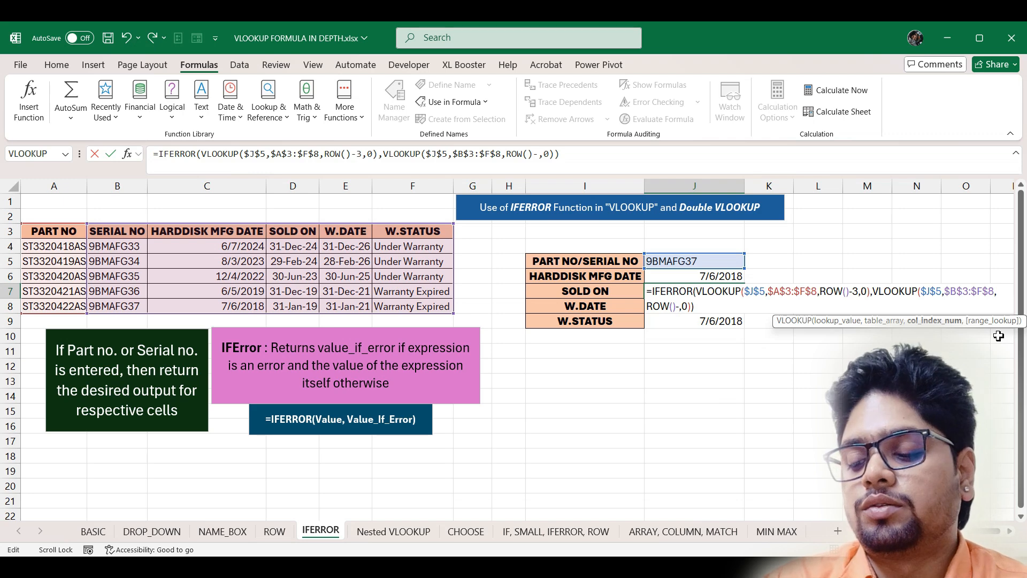
pyautogui.write('4')
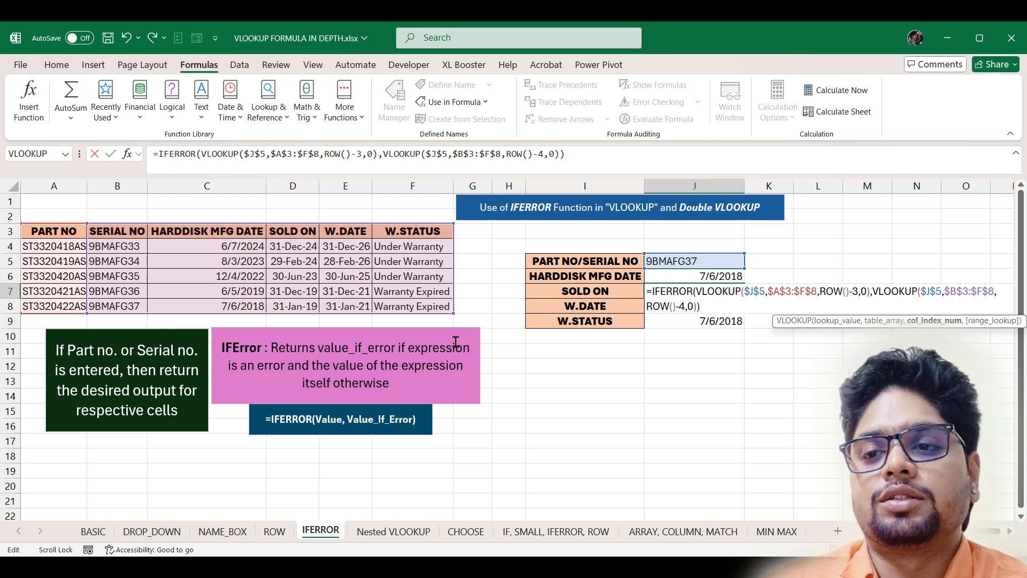
pyautogui.press('Return')
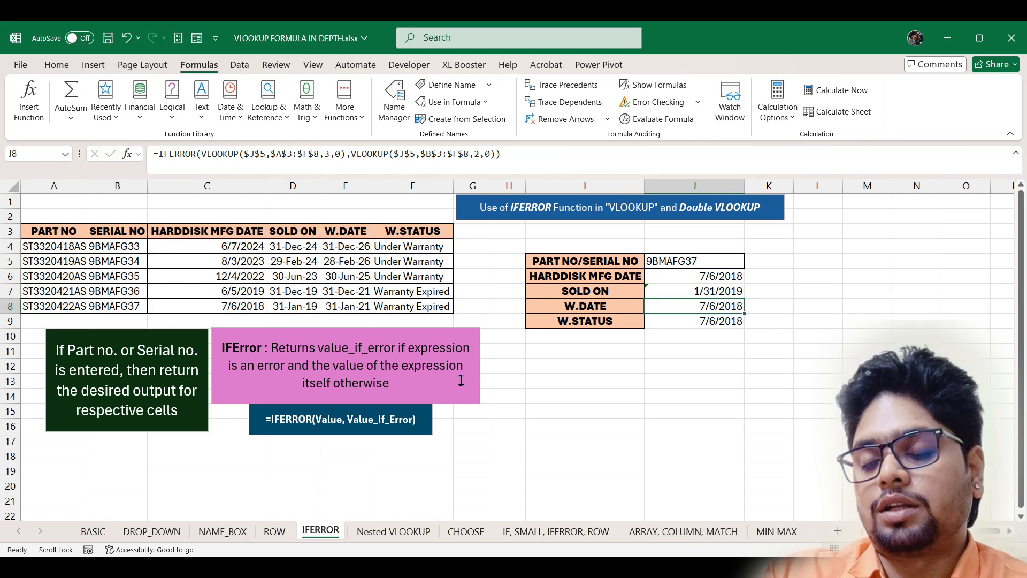
pyautogui.click(733, 294)
# - Copy J7's formula into W.DATE and W.STATUS, then move to the Nested VLOOKUP sheet
pyautogui.moveTo(744, 298); pyautogui.dragTo(745, 327)
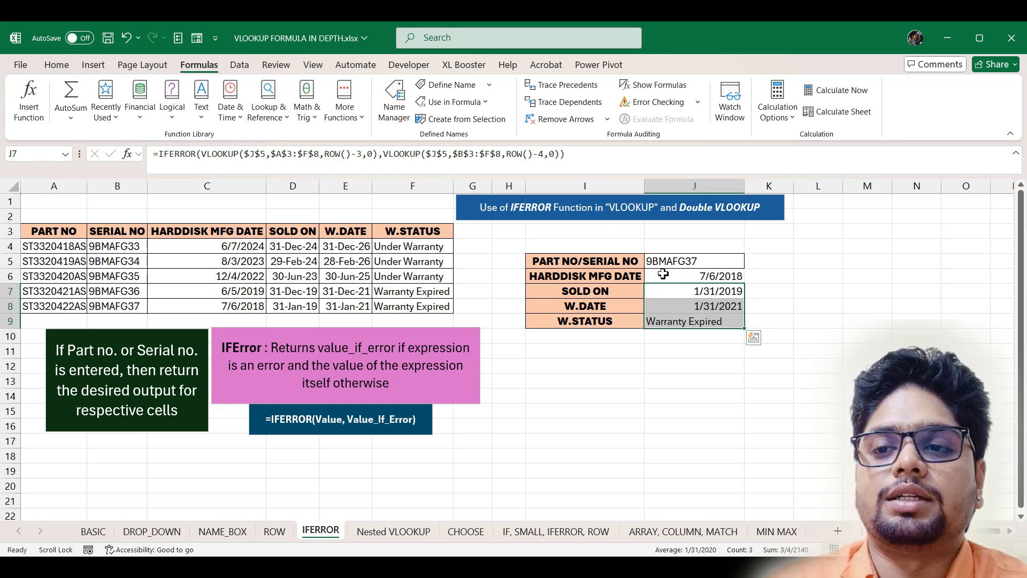
pyautogui.click(674, 261)
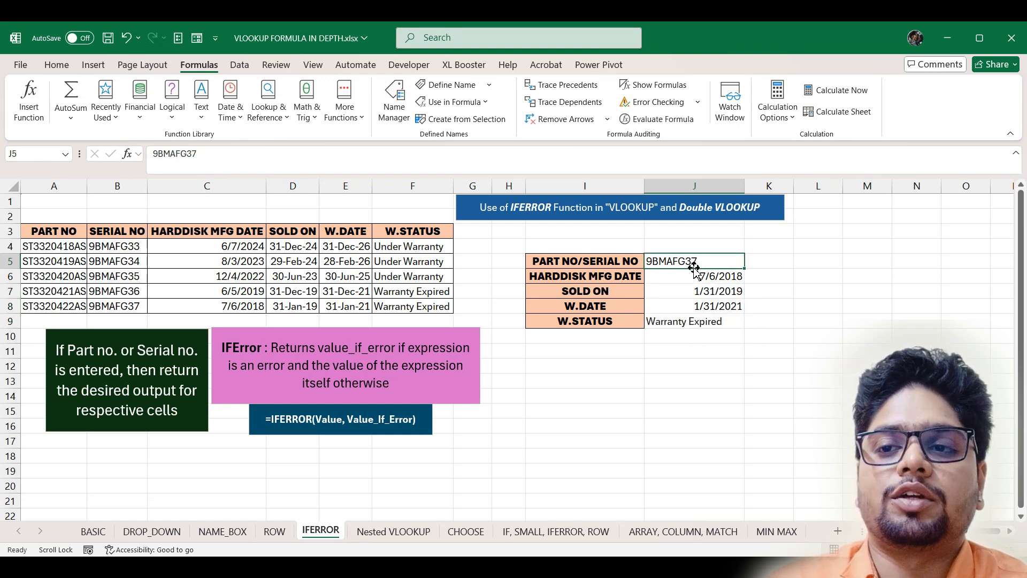
pyautogui.click(132, 308)
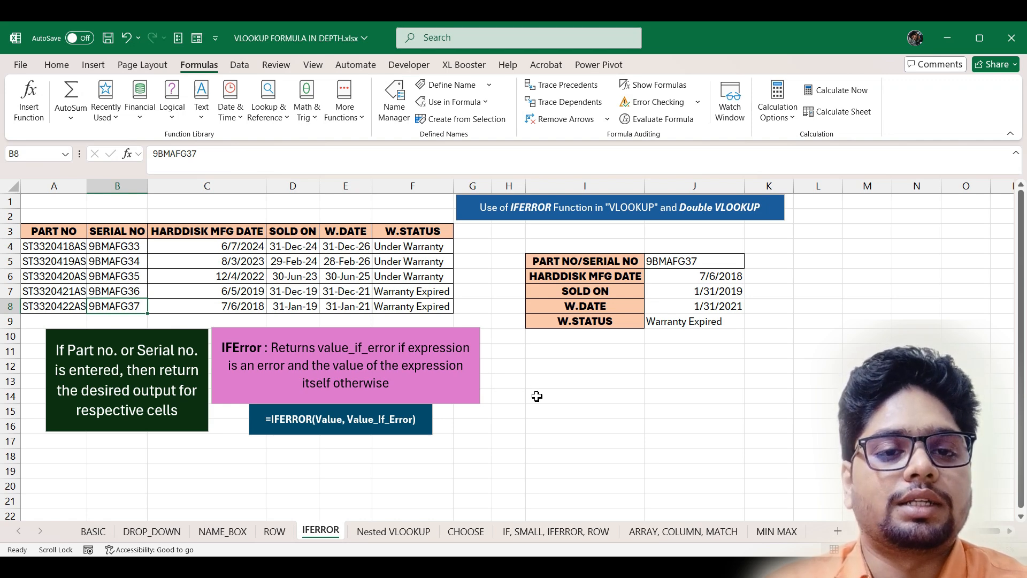
pyautogui.click(394, 531)
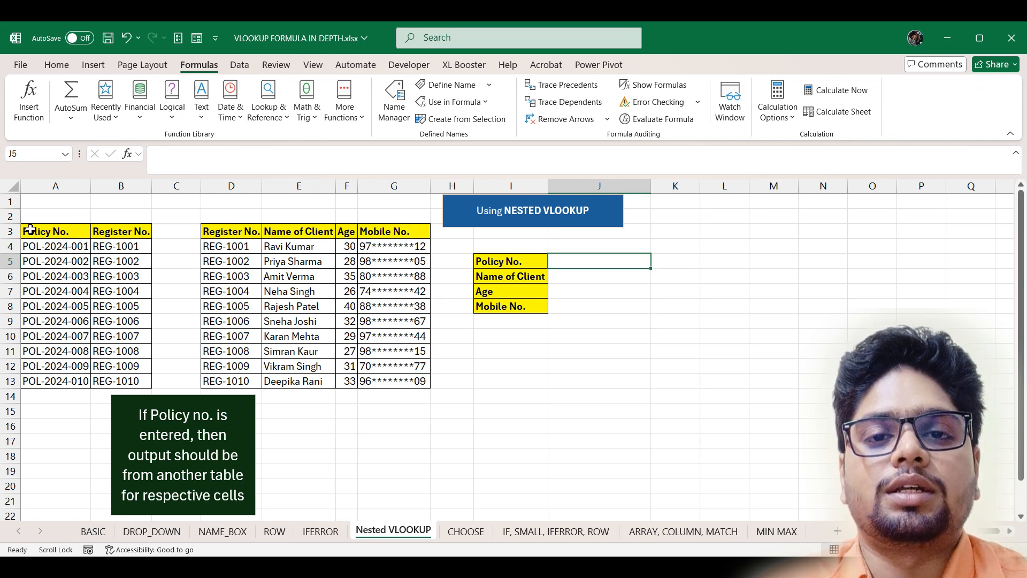
pyautogui.moveTo(30, 229); pyautogui.dragTo(152, 382)
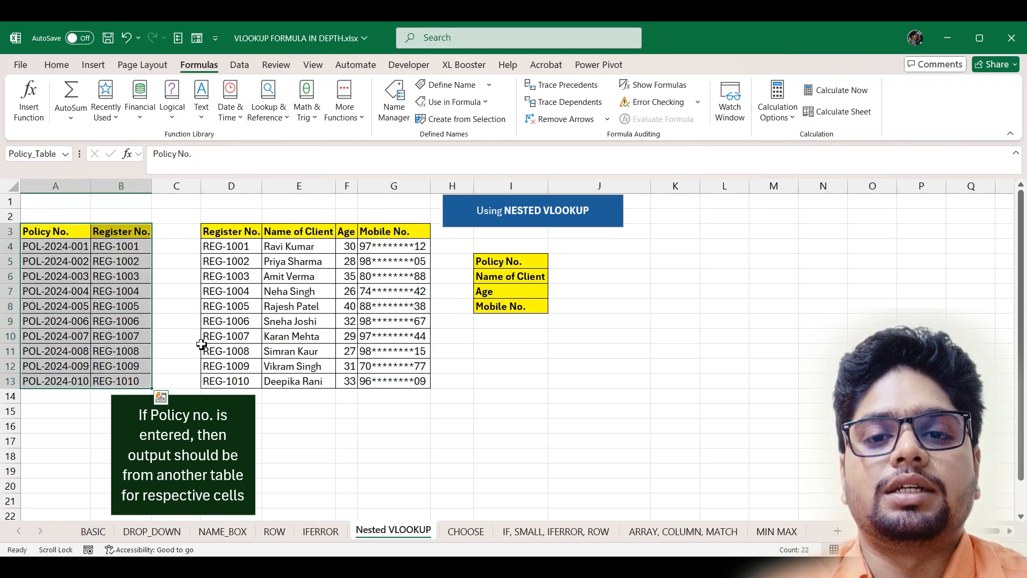
pyautogui.moveTo(210, 232); pyautogui.dragTo(429, 386)
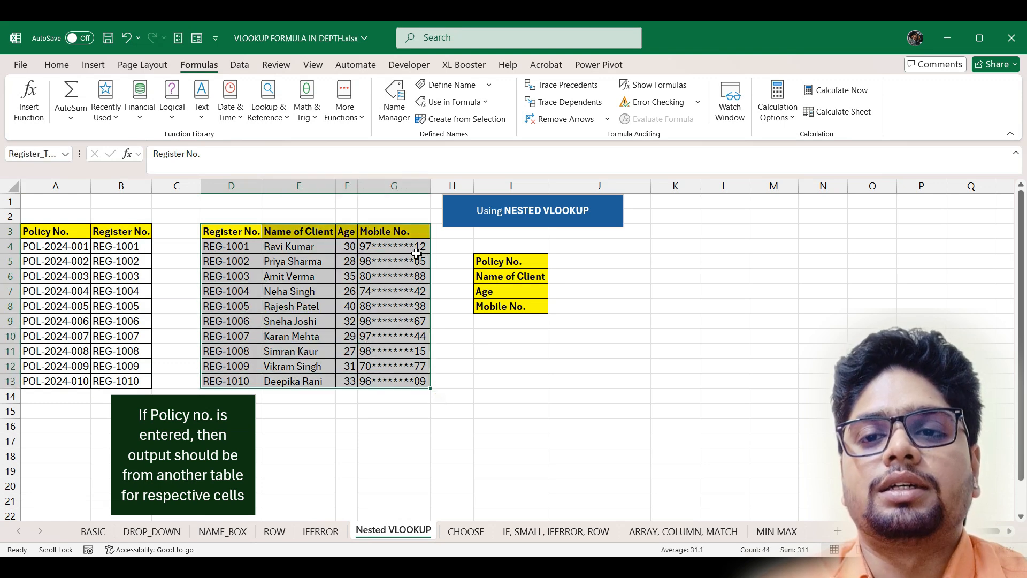
pyautogui.click(216, 212)
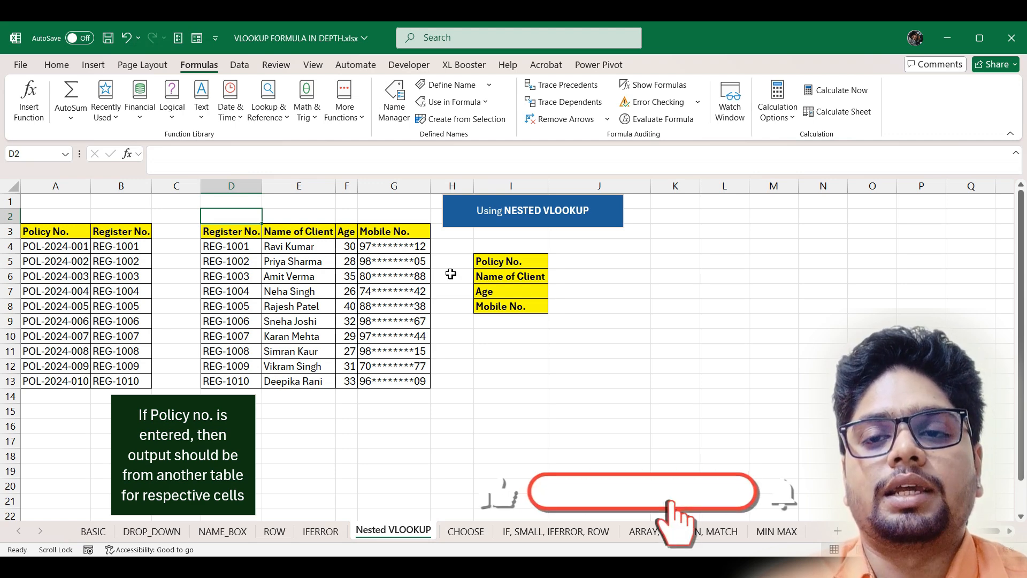
pyautogui.click(577, 277)
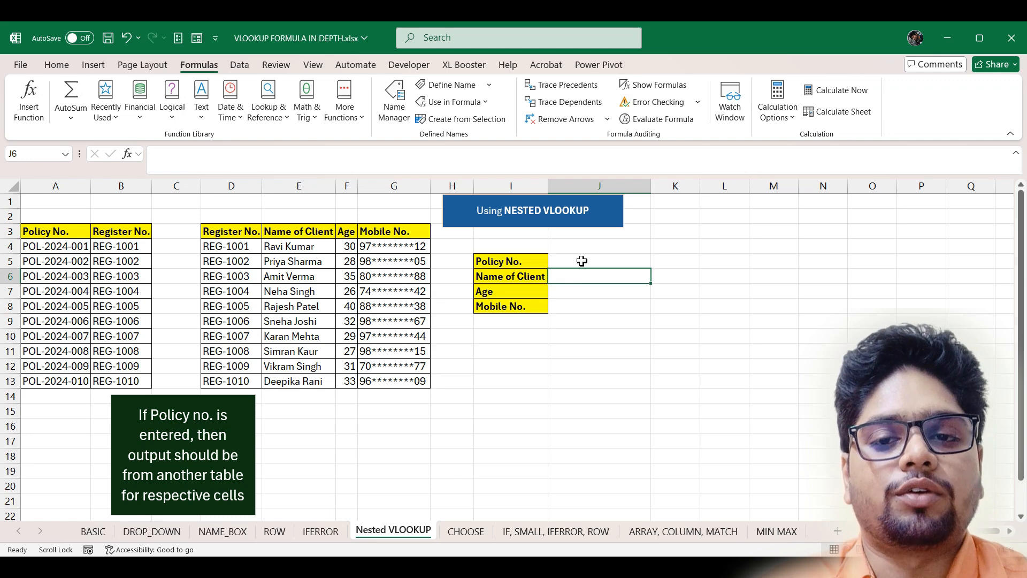
# - Copy policy number POL-2024-001 from A4 into the Policy No. cell J5
pyautogui.click(70, 247)
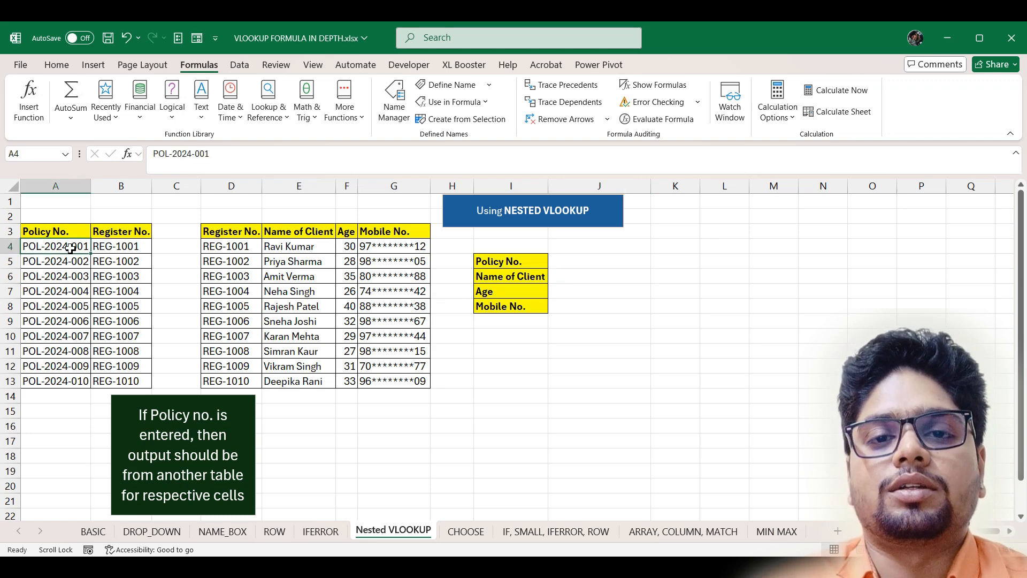
pyautogui.hotkey('ctrl', 'c')
pyautogui.click(620, 261)
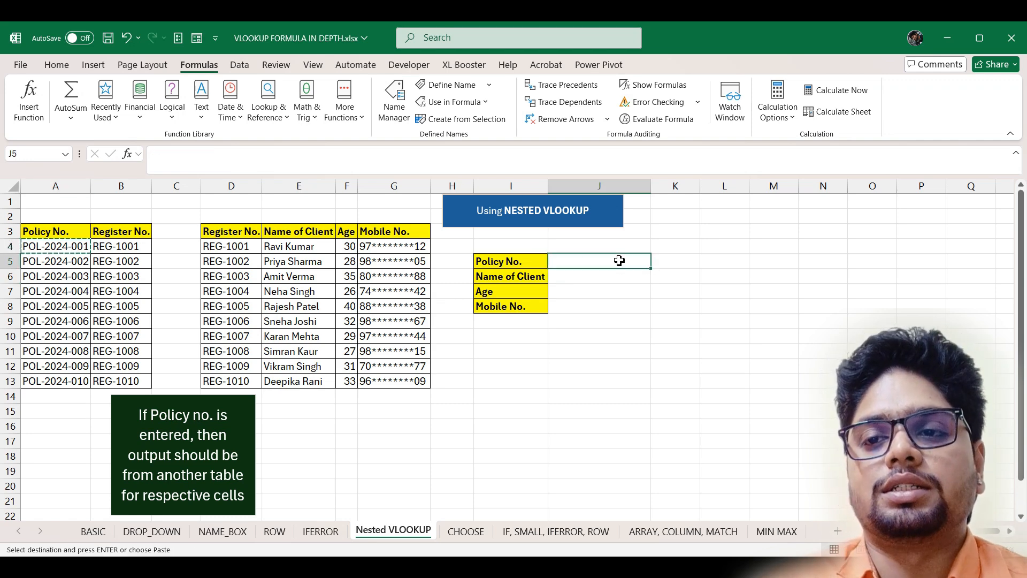
pyautogui.hotkey('ctrl', 'v')
pyautogui.press('Return')
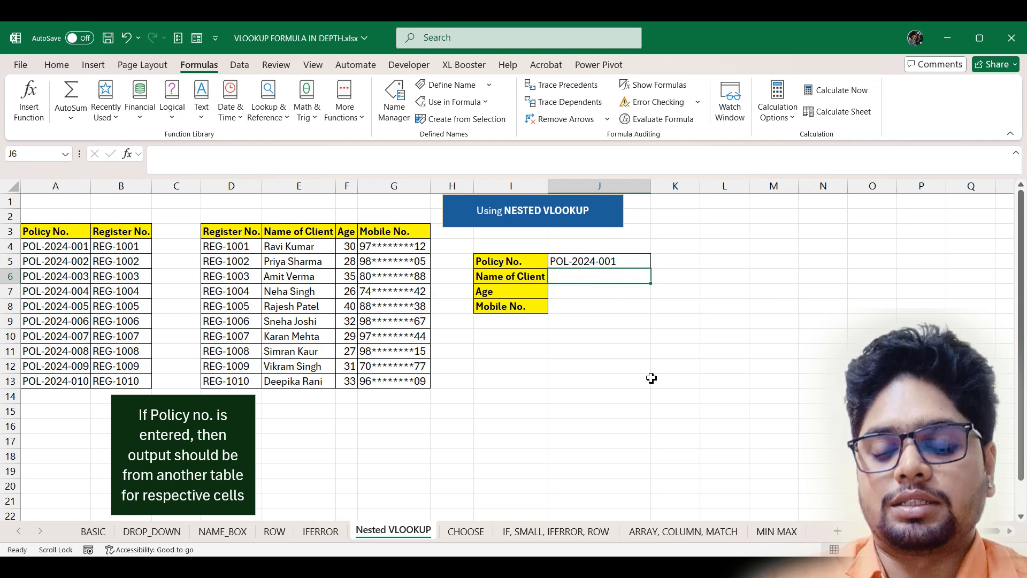
# - Enter =VLOOKUP(J5,Policy_Table,2,0) in J6, returning register number REG-1001
pyautogui.write('=vlo')
pyautogui.press('Tab')
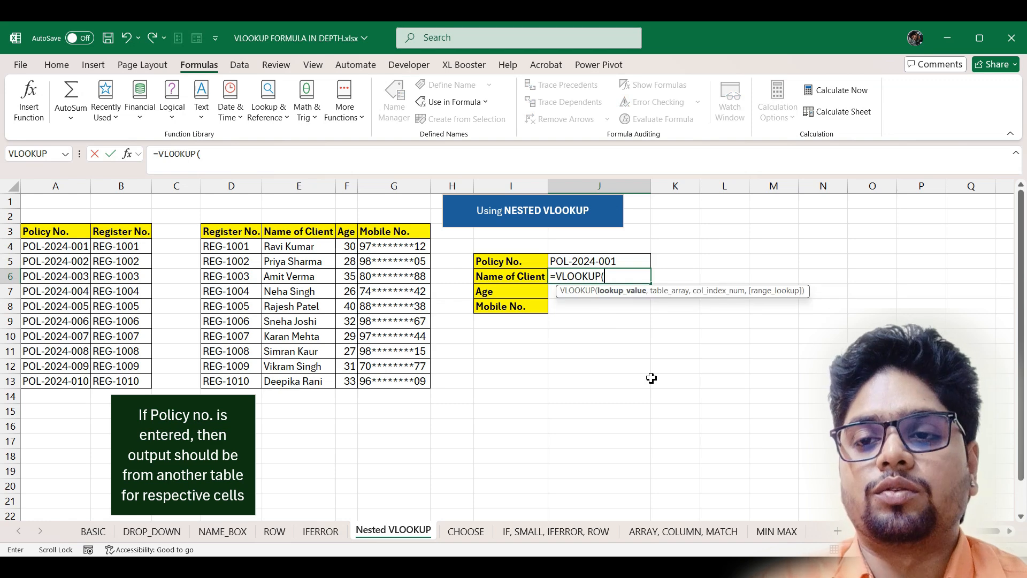
pyautogui.click(620, 263)
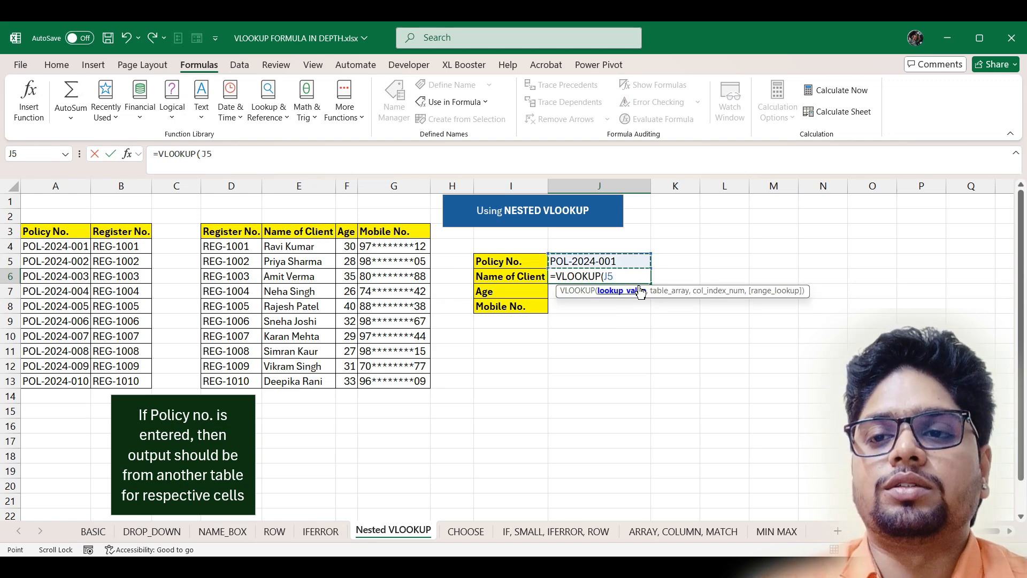
pyautogui.write(',')
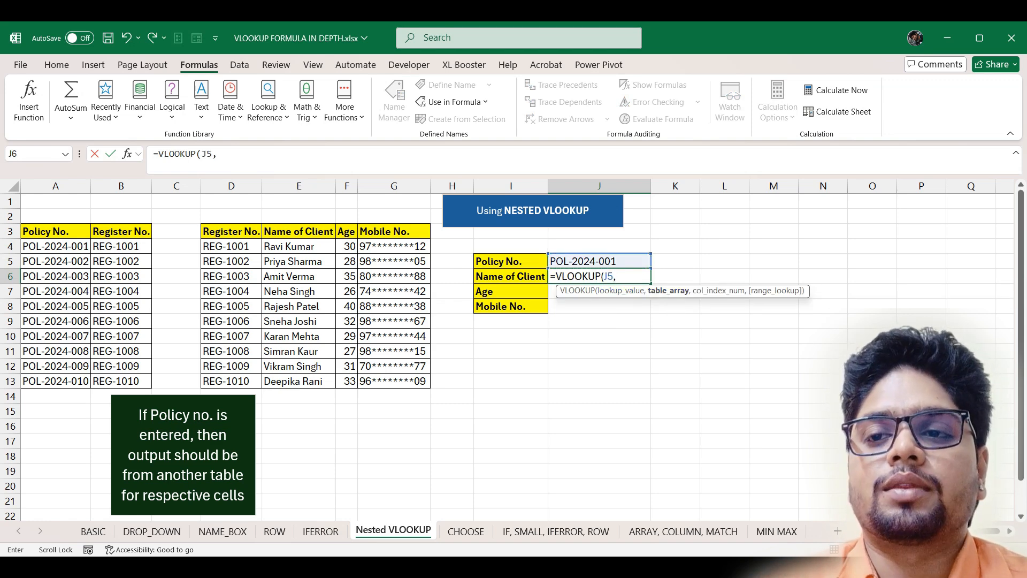
pyautogui.moveTo(34, 231); pyautogui.dragTo(136, 377)
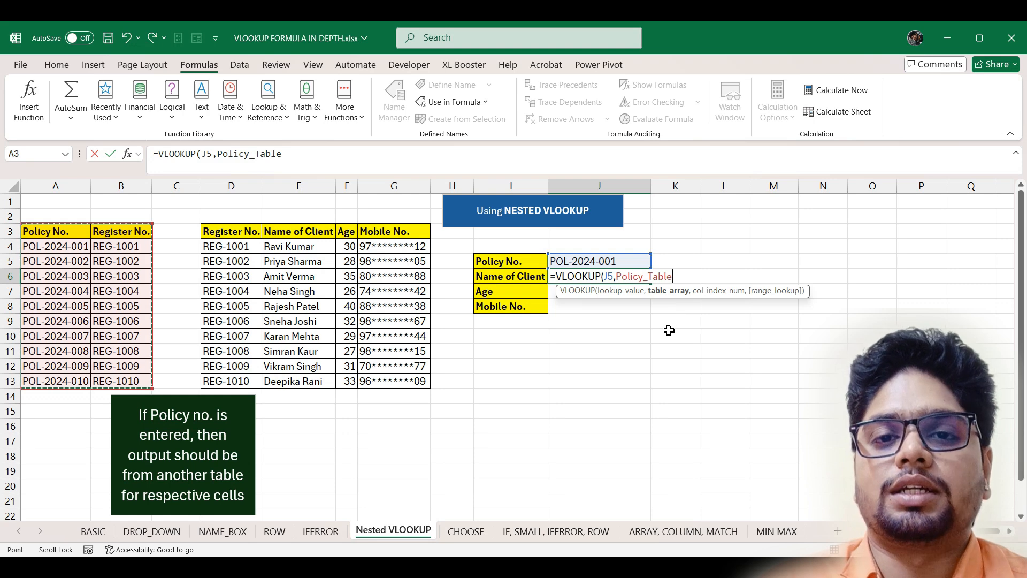
pyautogui.write(',')
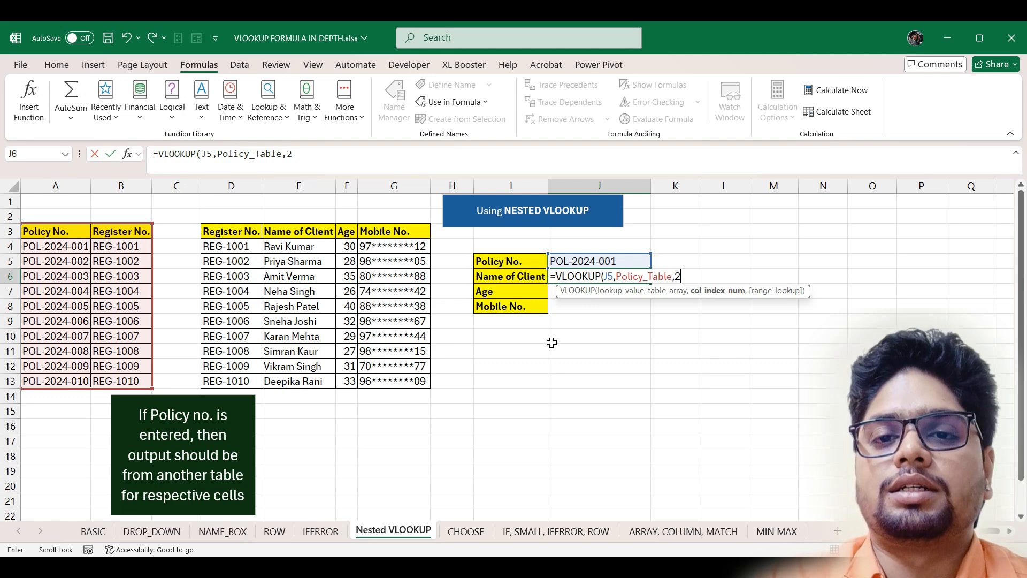
pyautogui.write('2,0')
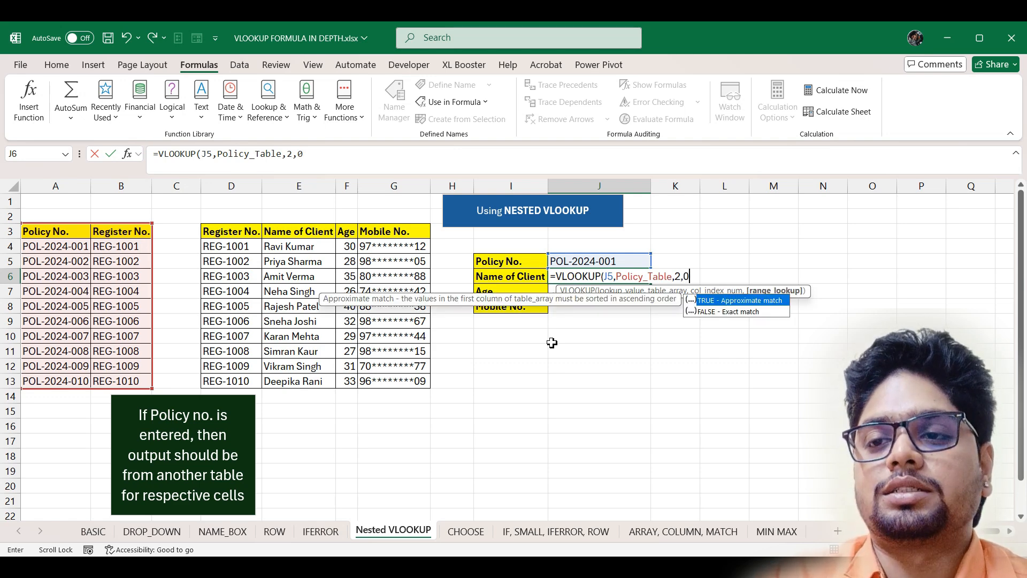
pyautogui.press('Return')
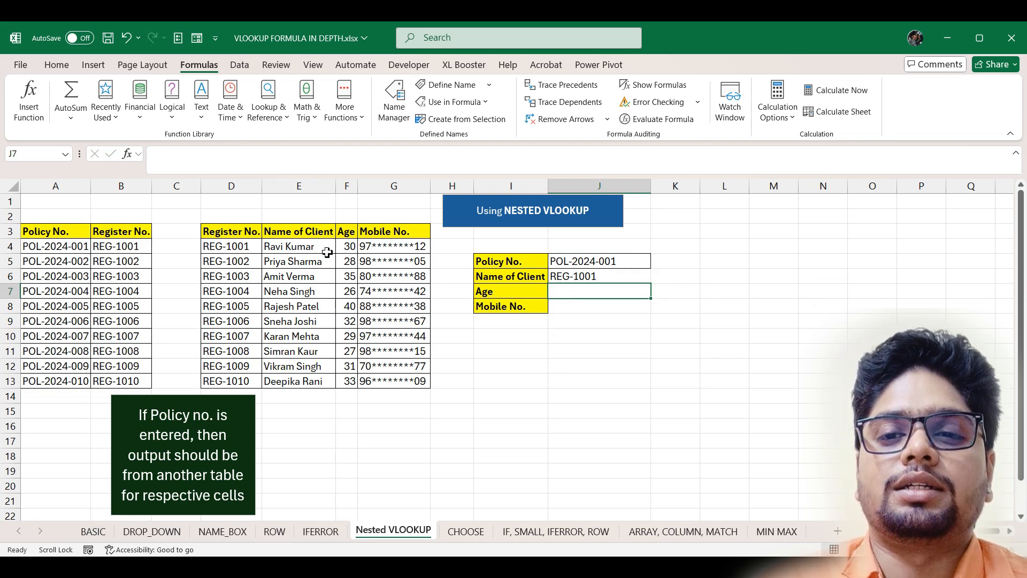
# - Wrap J6 in an outer VLOOKUP on Register_Table, column 2, to return the client's name
pyautogui.doubleClick(616, 276)
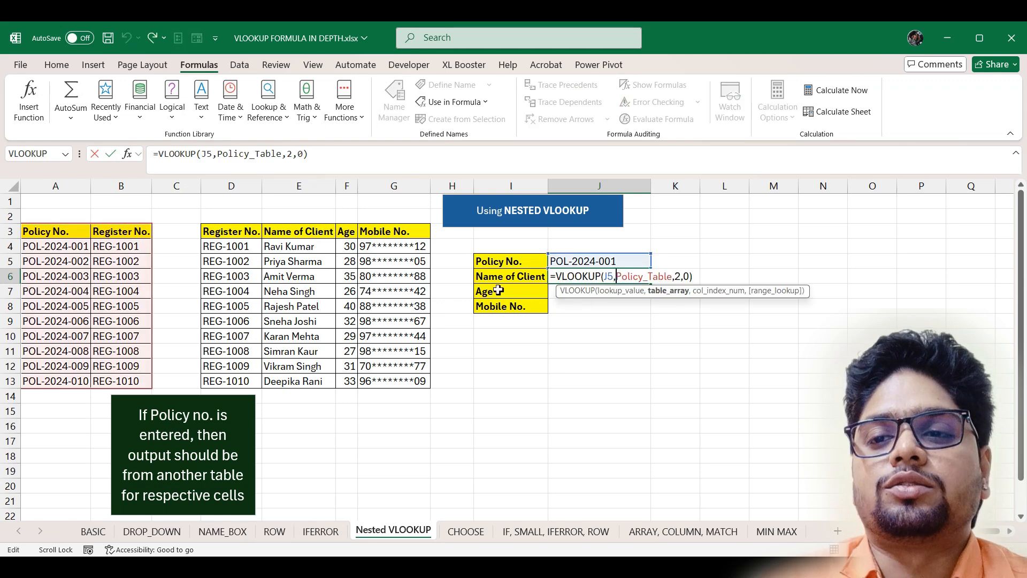
pyautogui.click(557, 276)
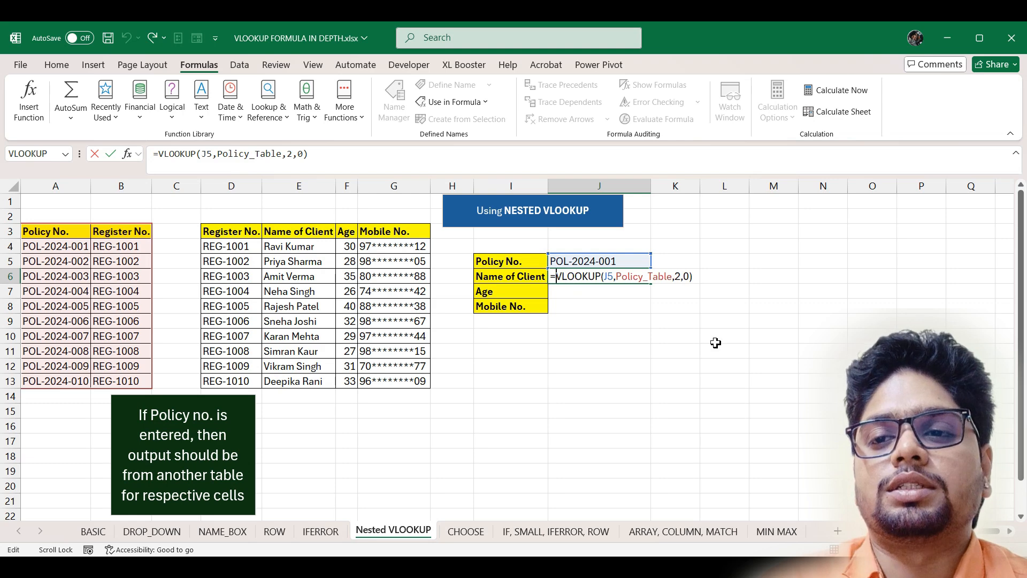
pyautogui.write('vl')
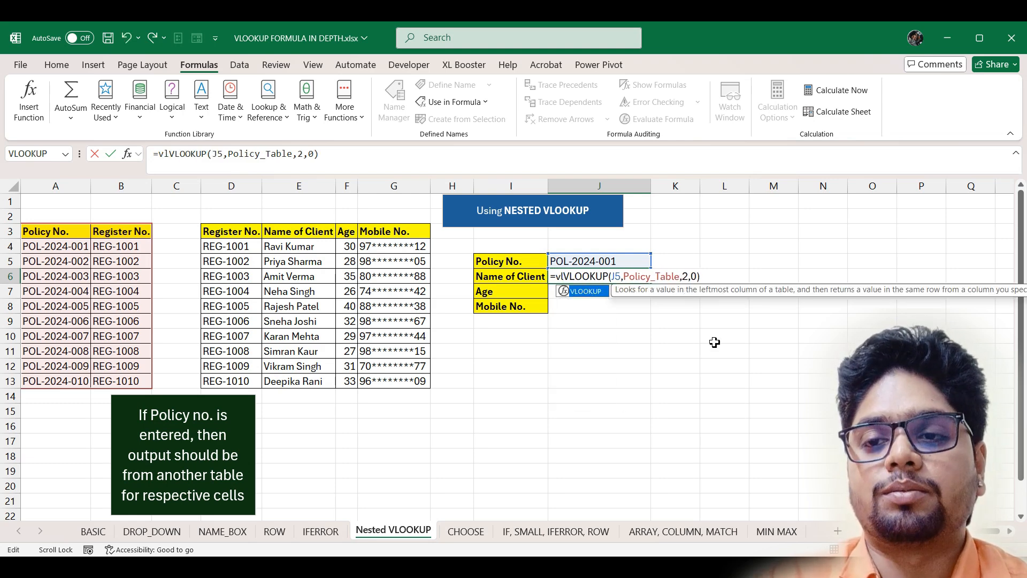
pyautogui.press('Tab')
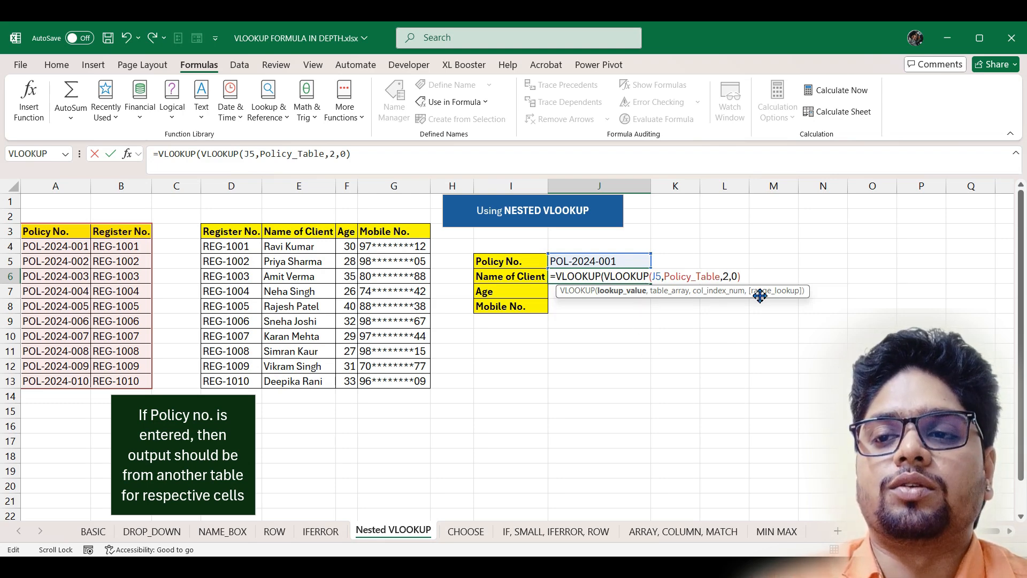
pyautogui.write(',')
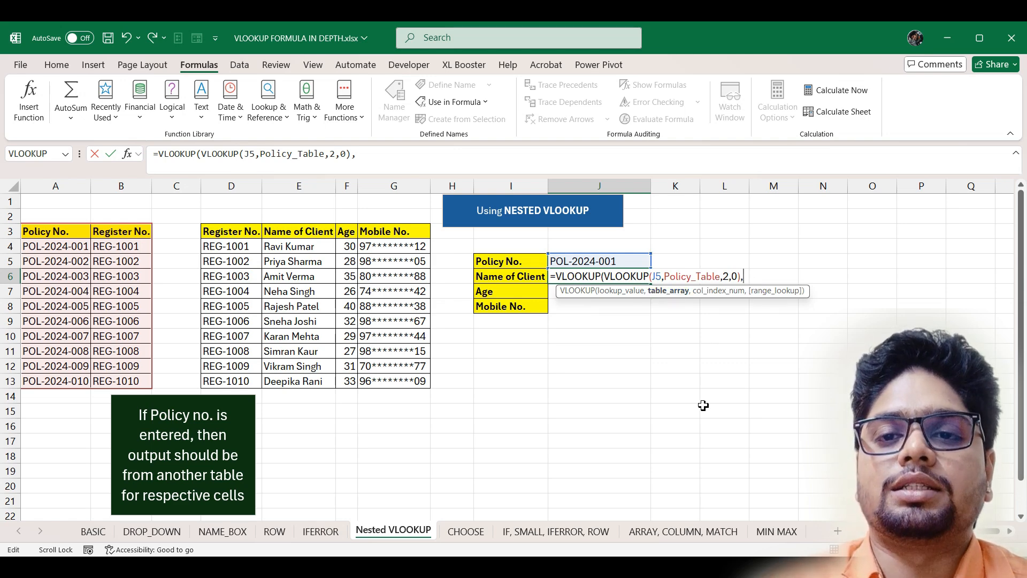
pyautogui.write('re')
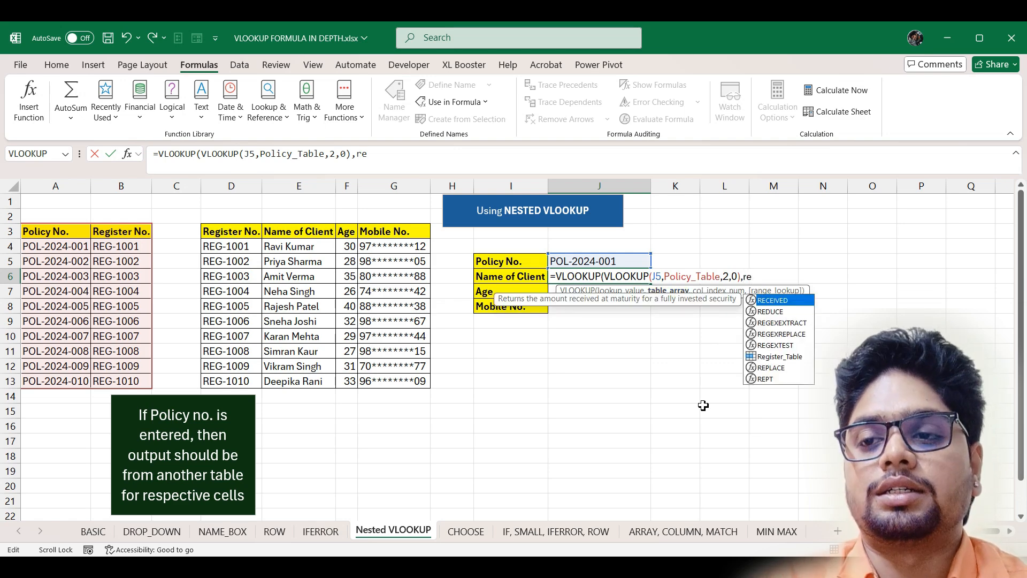
pyautogui.write('gi')
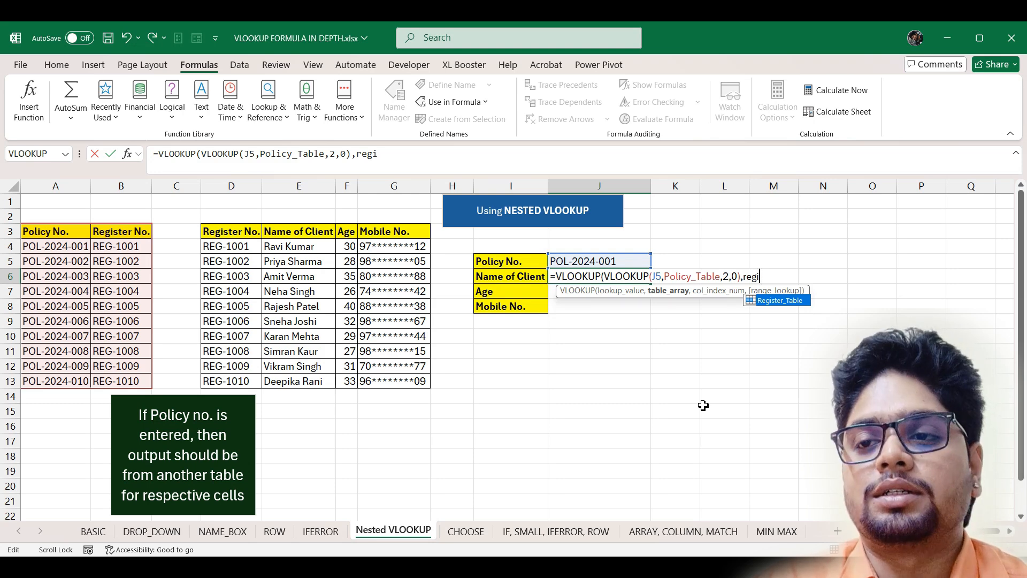
pyautogui.press('Tab')
pyautogui.write(',')
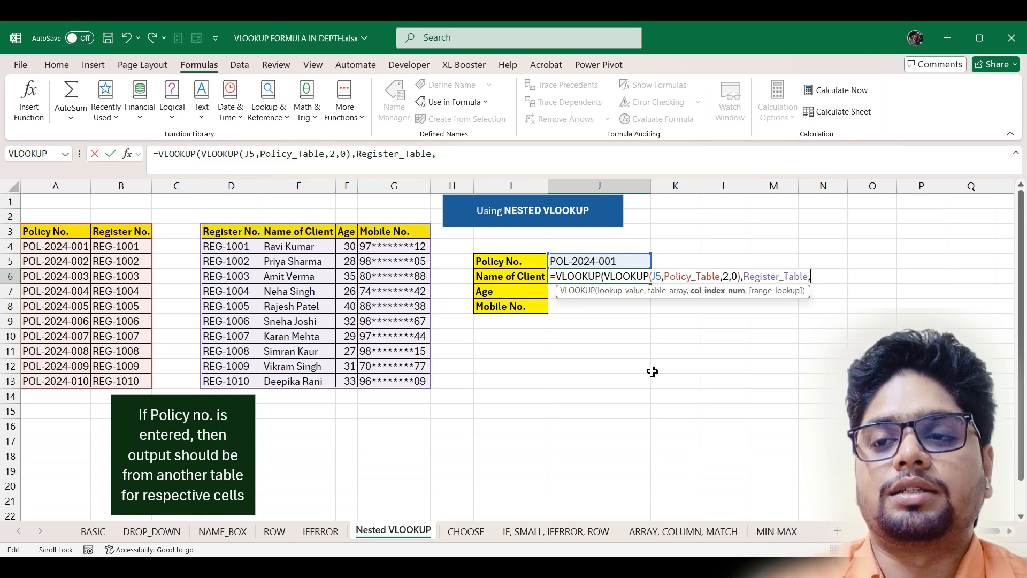
pyautogui.write('2,0')
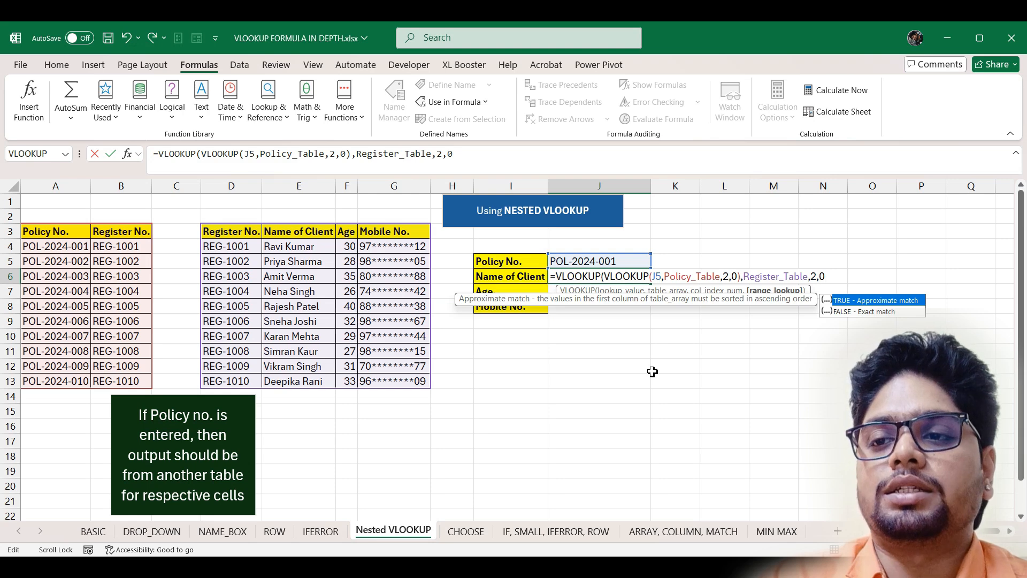
pyautogui.press('Return')
pyautogui.press('Return')
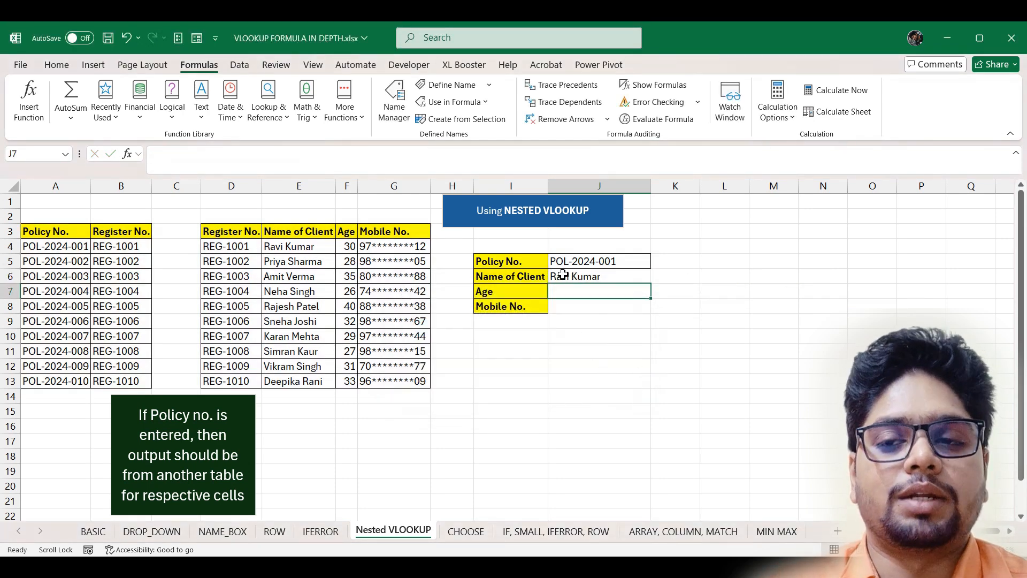
# - Change J5 to $J$5 in J6's nested VLOOKUP and fill it into J7:J8
pyautogui.click(616, 278)
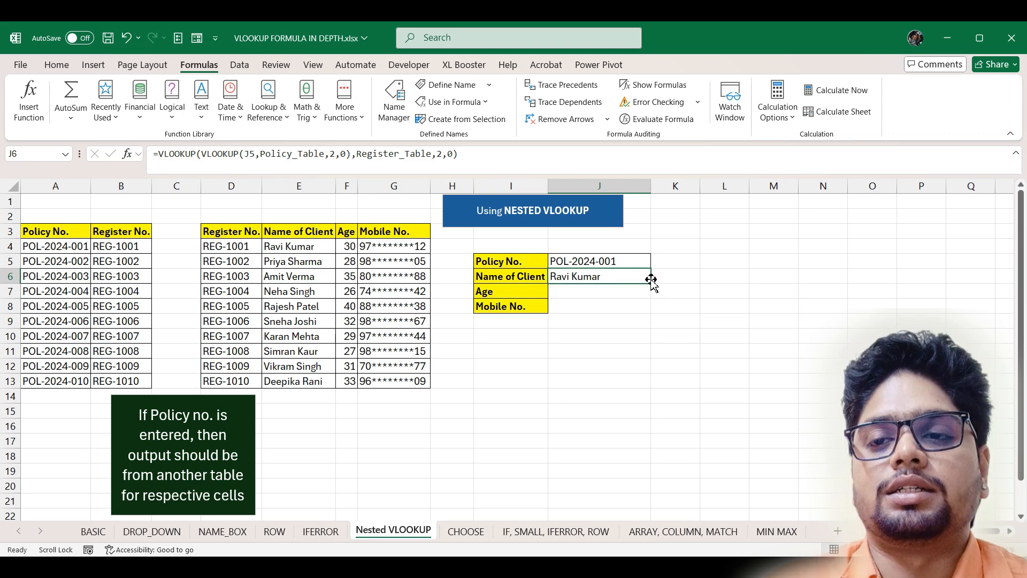
pyautogui.moveTo(653, 284); pyautogui.dragTo(652, 312)
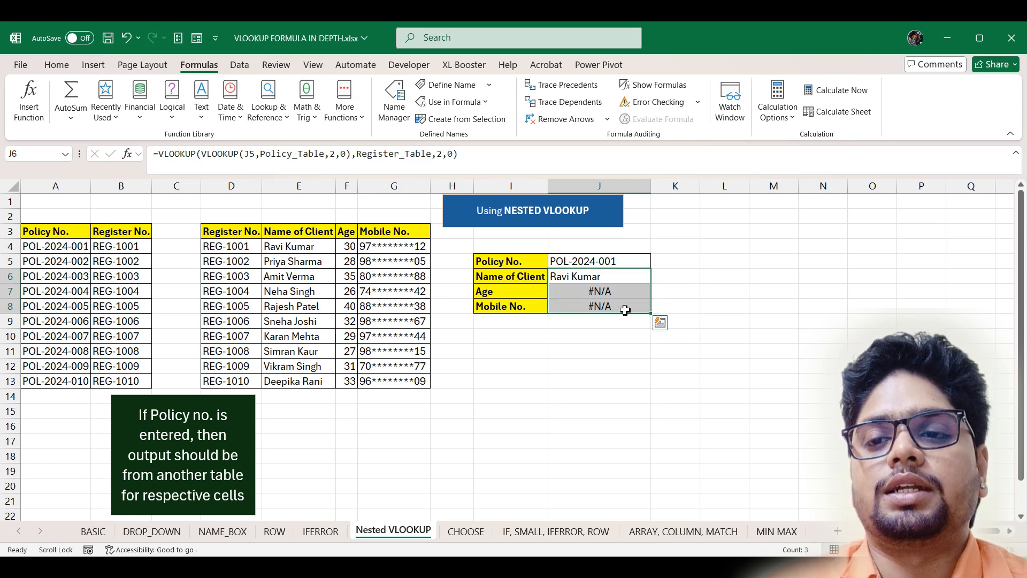
pyautogui.click(618, 278)
pyautogui.doubleClick(618, 279)
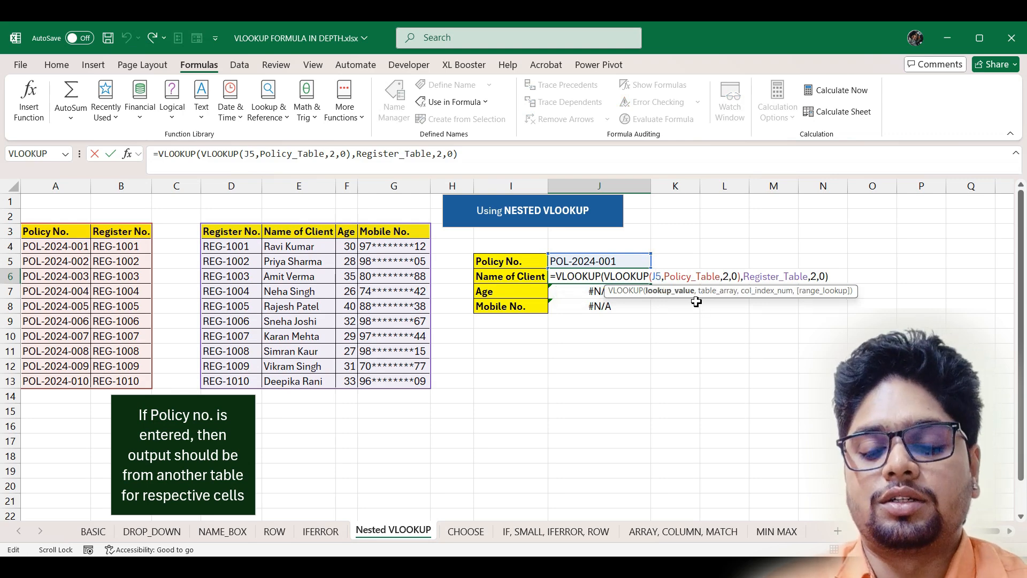
pyautogui.press('F4')
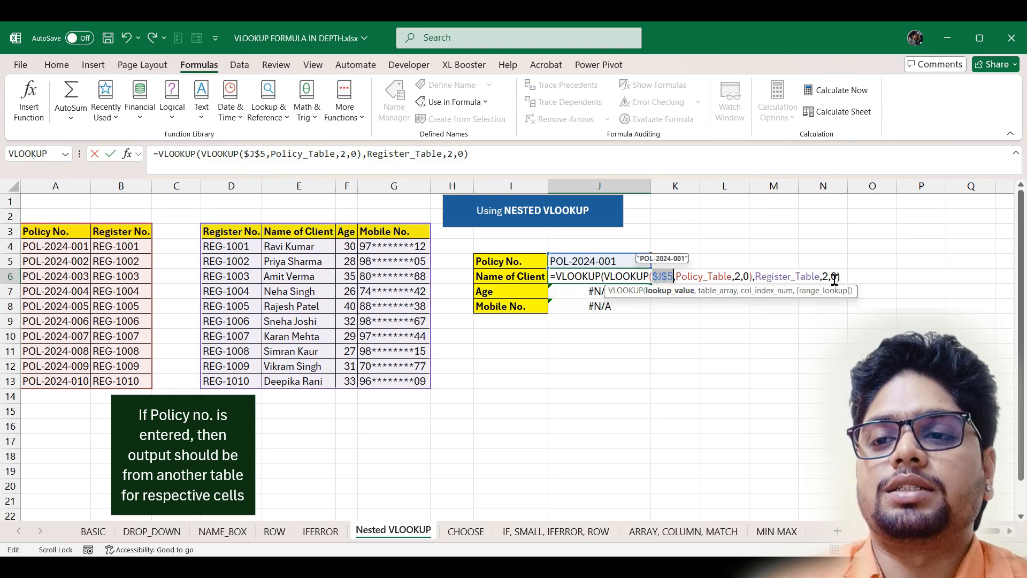
pyautogui.press('Return')
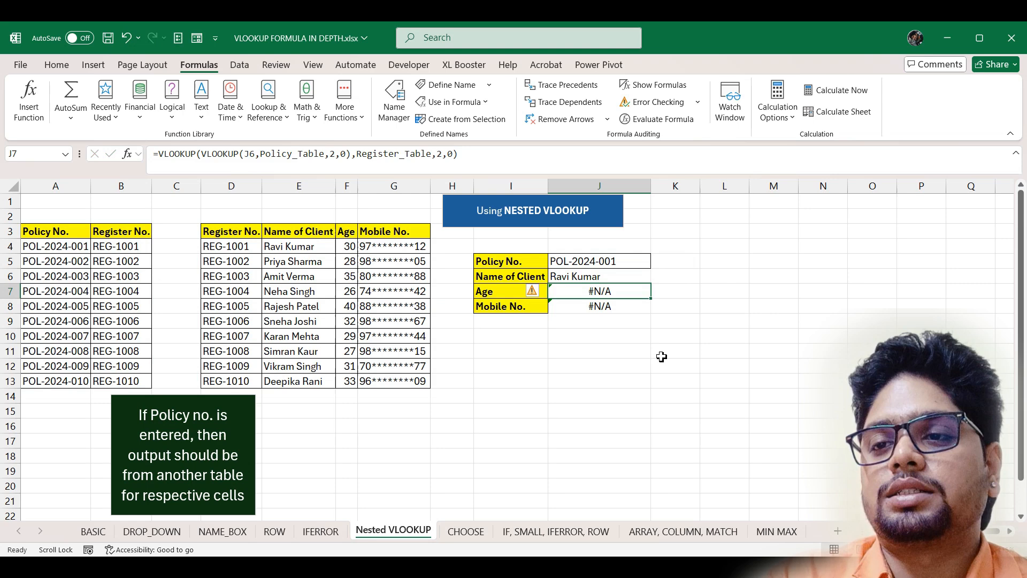
pyautogui.click(635, 279)
pyautogui.moveTo(650, 284); pyautogui.dragTo(652, 327)
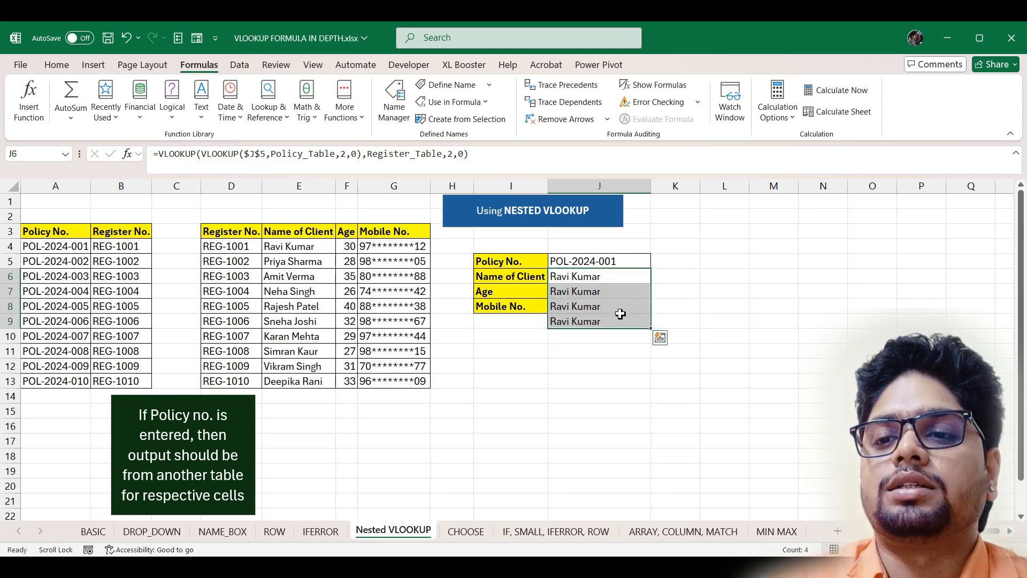
pyautogui.hotkey('ctrl', 'z')
pyautogui.moveTo(651, 284); pyautogui.dragTo(652, 306)
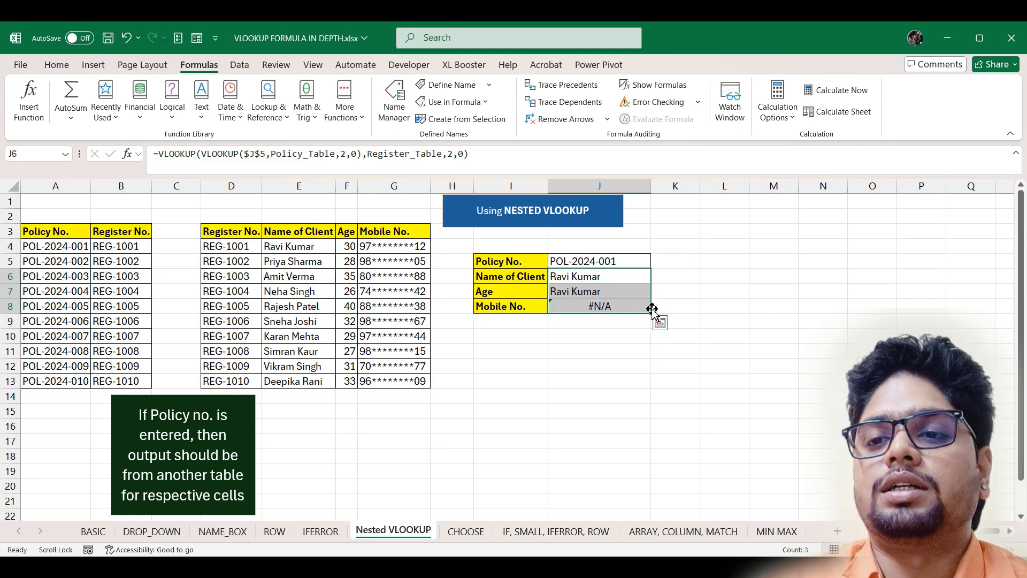
pyautogui.click(617, 299)
# - Change J7's outer column index to 3 so Age shows 30
pyautogui.click(615, 291)
pyautogui.doubleClick(615, 291)
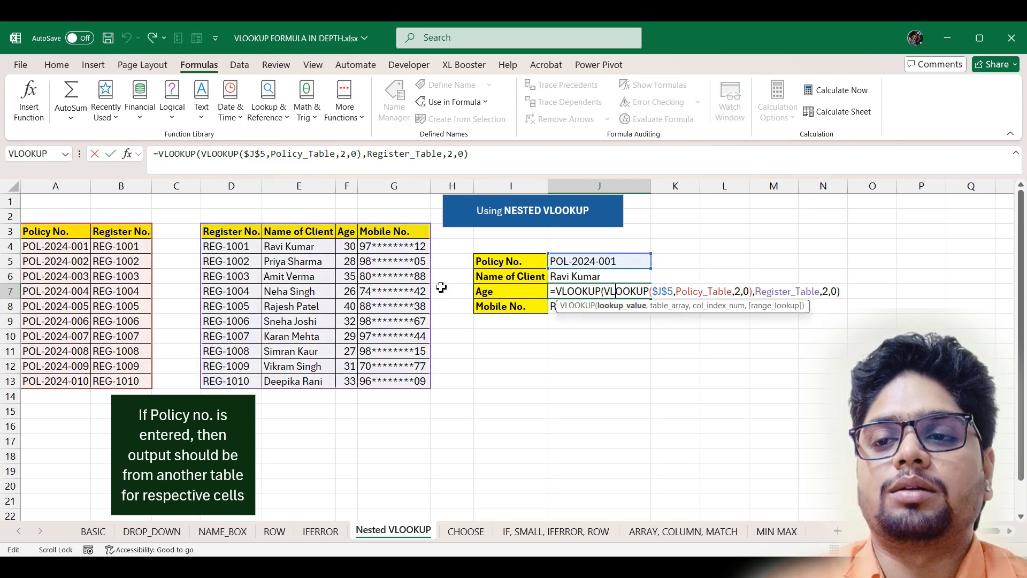
pyautogui.click(827, 293)
pyautogui.press('BackSpace')
pyautogui.write('3')
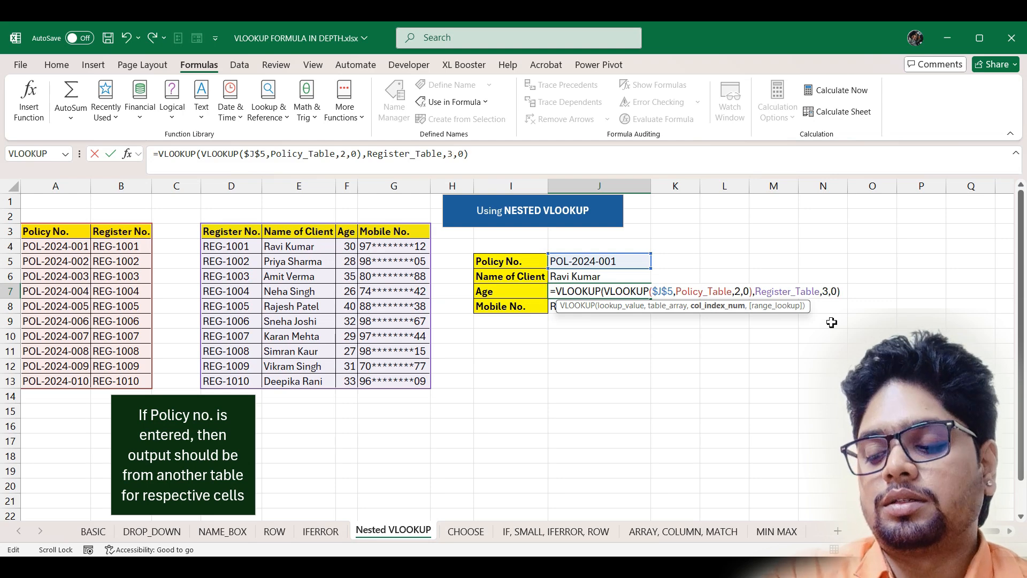
pyautogui.press('Return')
# - Change J8's outer column index to 4 to return the mobile number
pyautogui.doubleClick(648, 304)
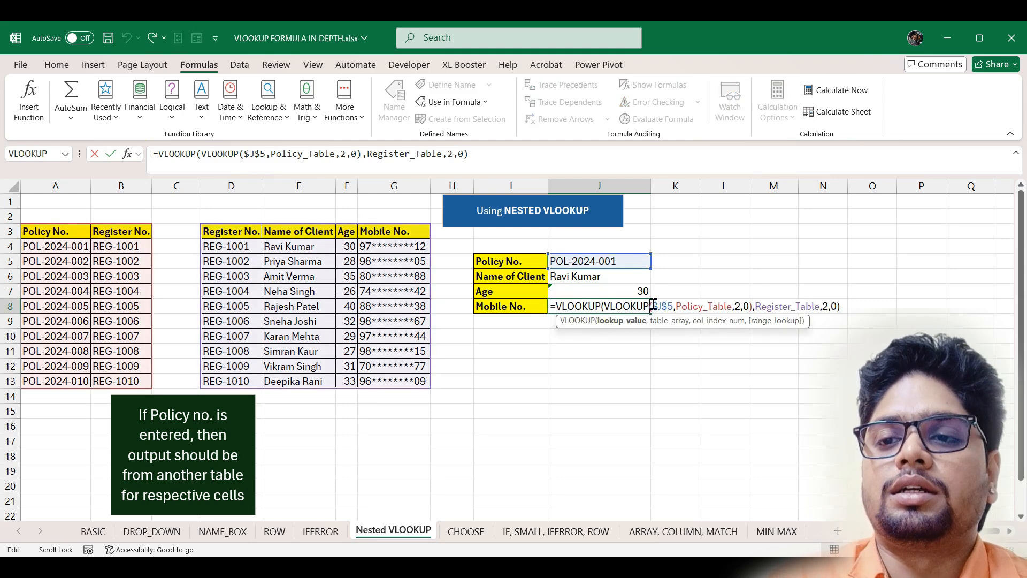
pyautogui.click(828, 309)
pyautogui.press('BackSpace')
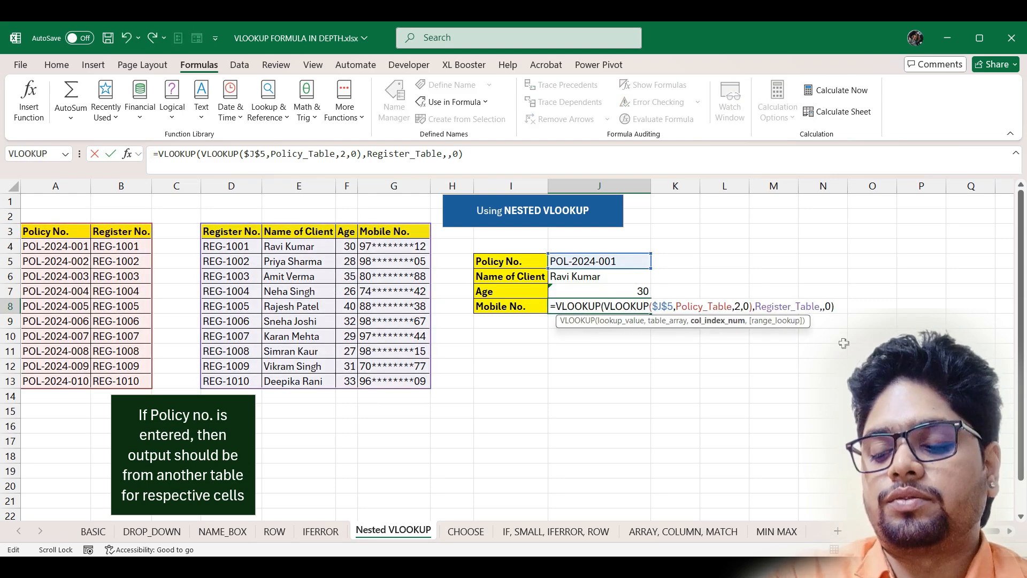
pyautogui.write('4')
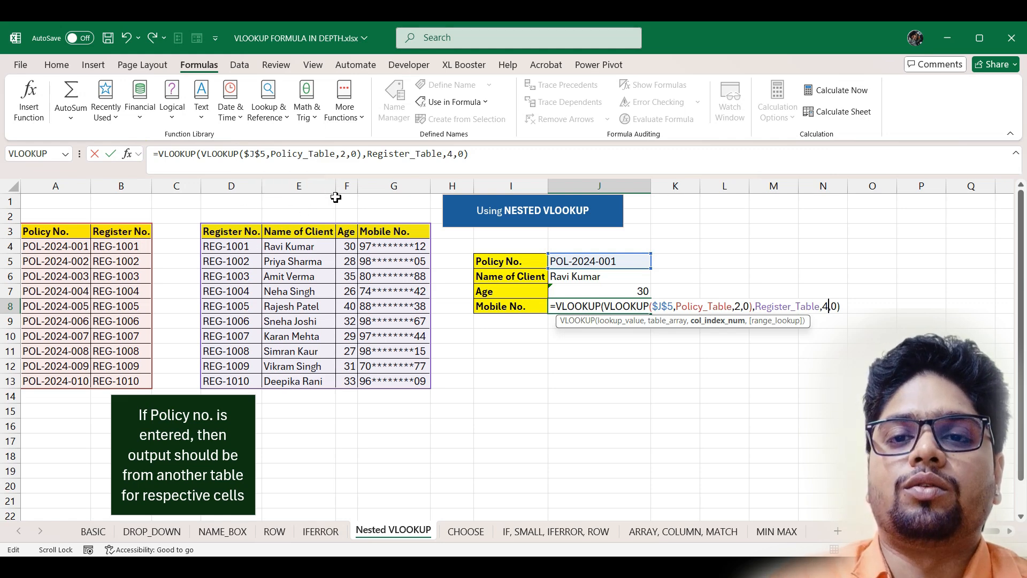
pyautogui.press('Return')
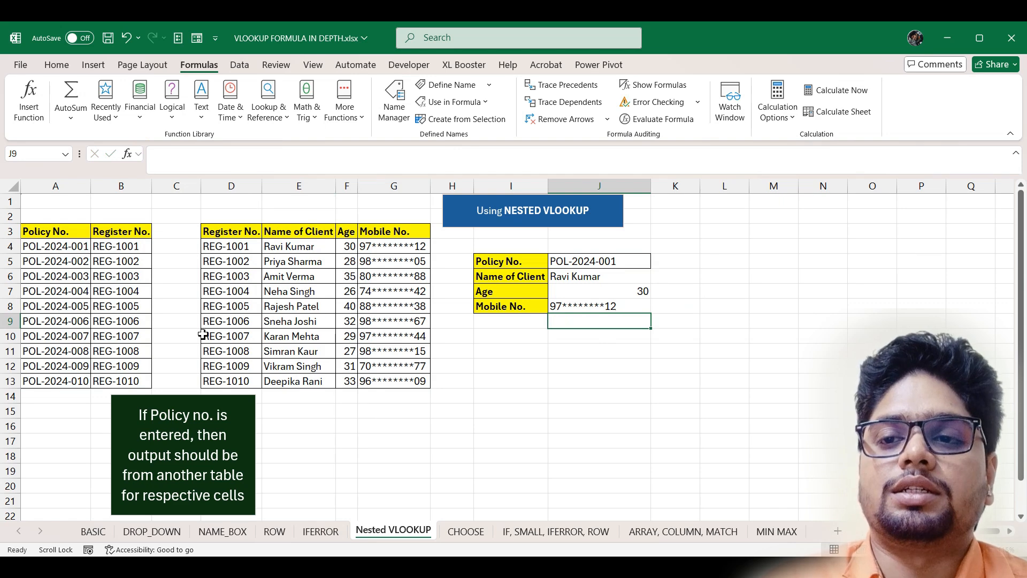
# - Copy policy POL-2024-009 from A12 into the Policy No. lookup cell J5
pyautogui.click(59, 370)
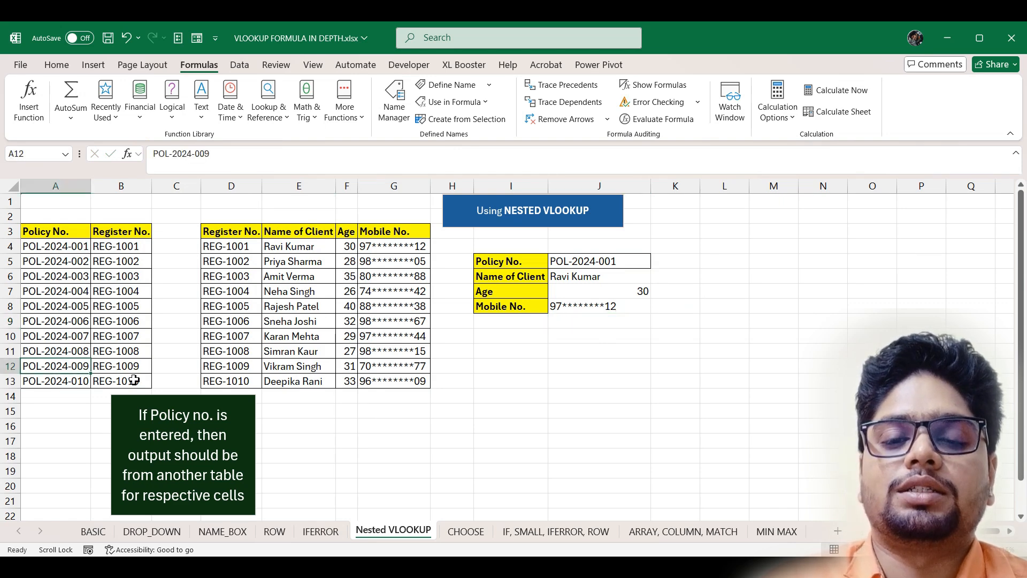
pyautogui.hotkey('ctrl', 'c')
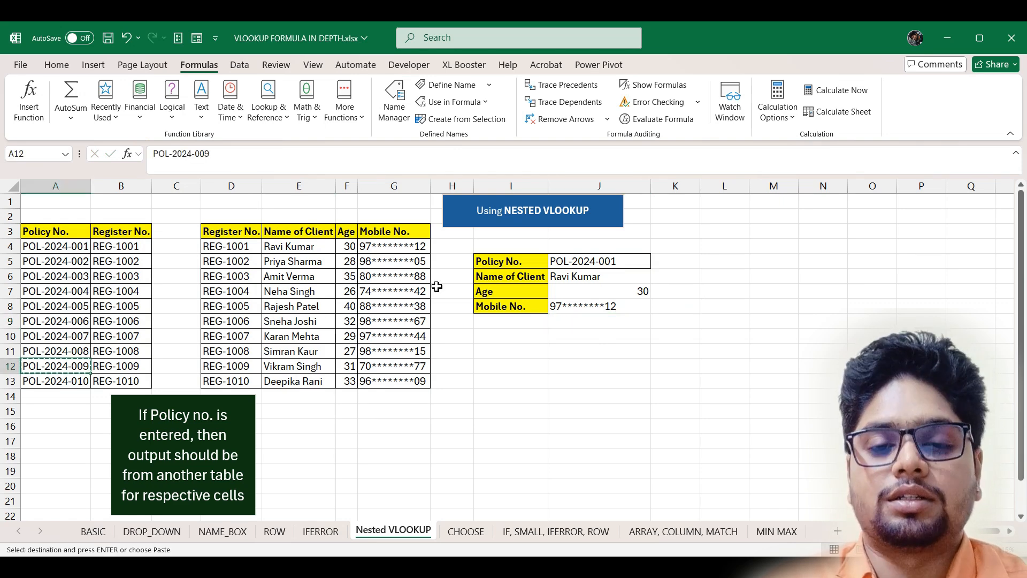
pyautogui.click(583, 262)
pyautogui.press('Return')
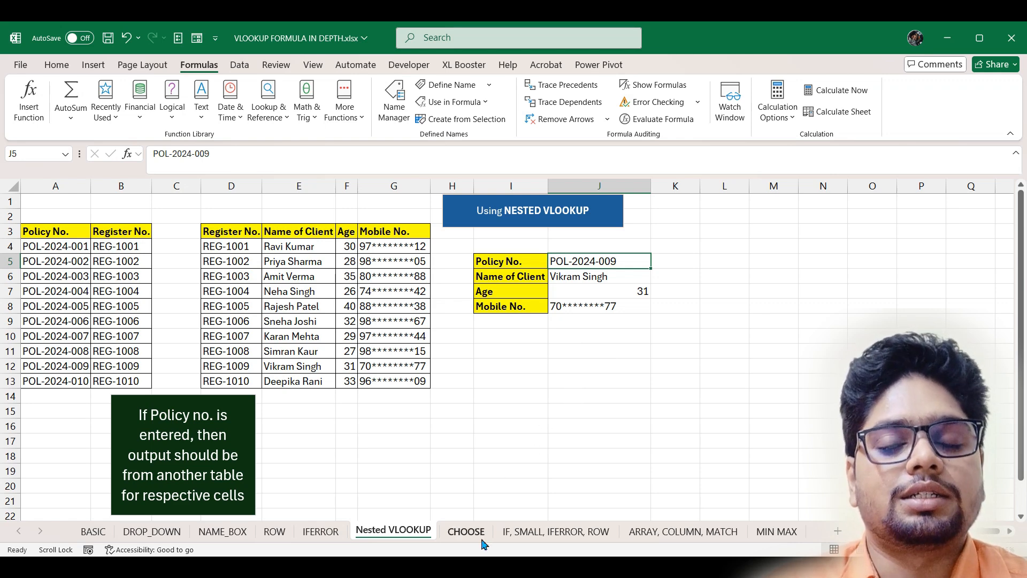
pyautogui.click(466, 531)
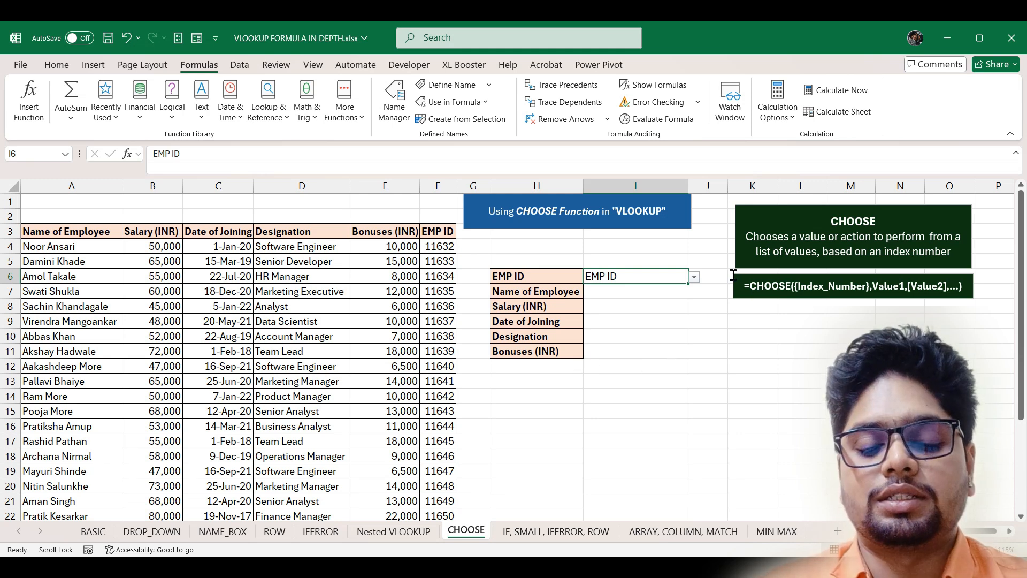
# - Clear the drawn annotations around the CHOOSE syntax and select empty cell K9
pyautogui.moveTo(728, 253); pyautogui.dragTo(666, 239)
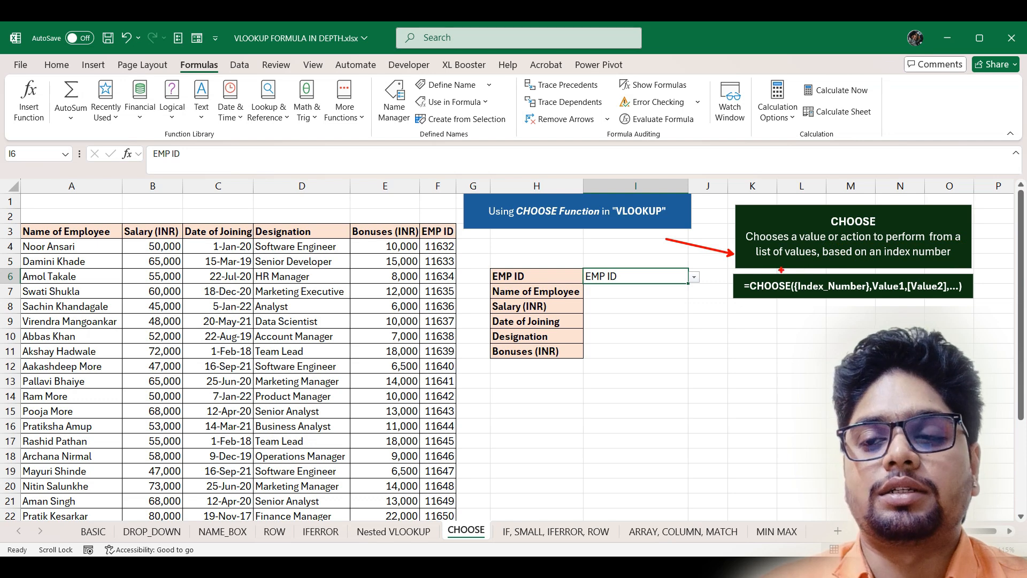
pyautogui.moveTo(728, 271)
pyautogui.mouseDown()
pyautogui.moveTo(826, 298)
pyautogui.moveTo(971, 308)
pyautogui.mouseUp()
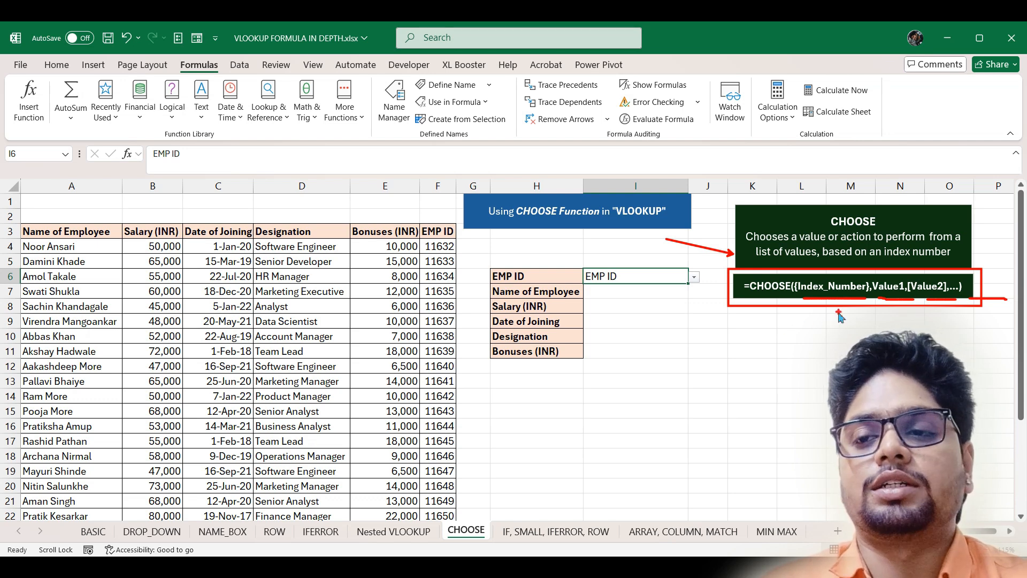
pyautogui.press('Escape')
pyautogui.click(747, 322)
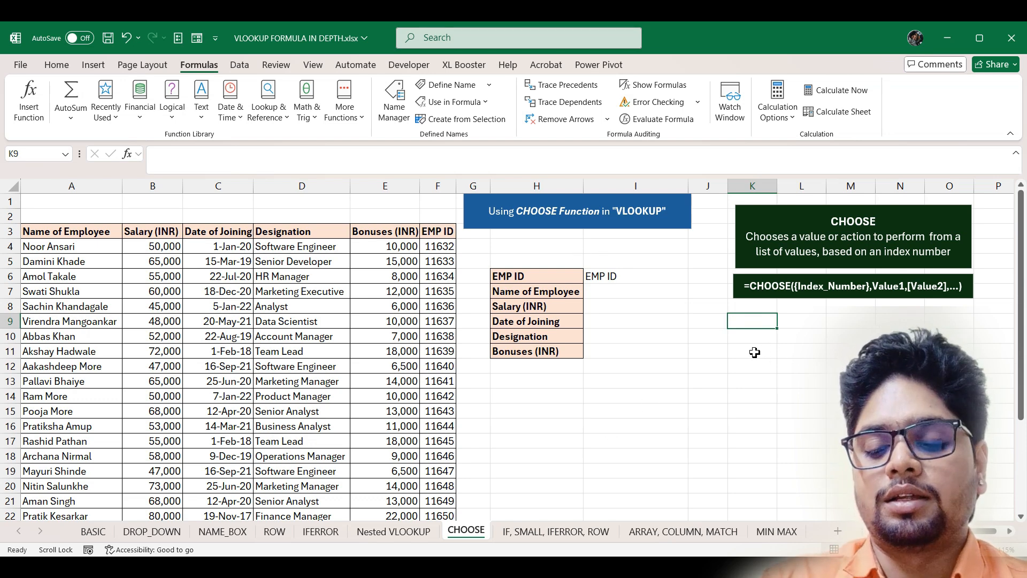
# - Start =CHOOSE({1,2,3,4,5,6}, in K9 with the absolute EMP ID range $F$3:$F$22
pyautogui.write('=choo')
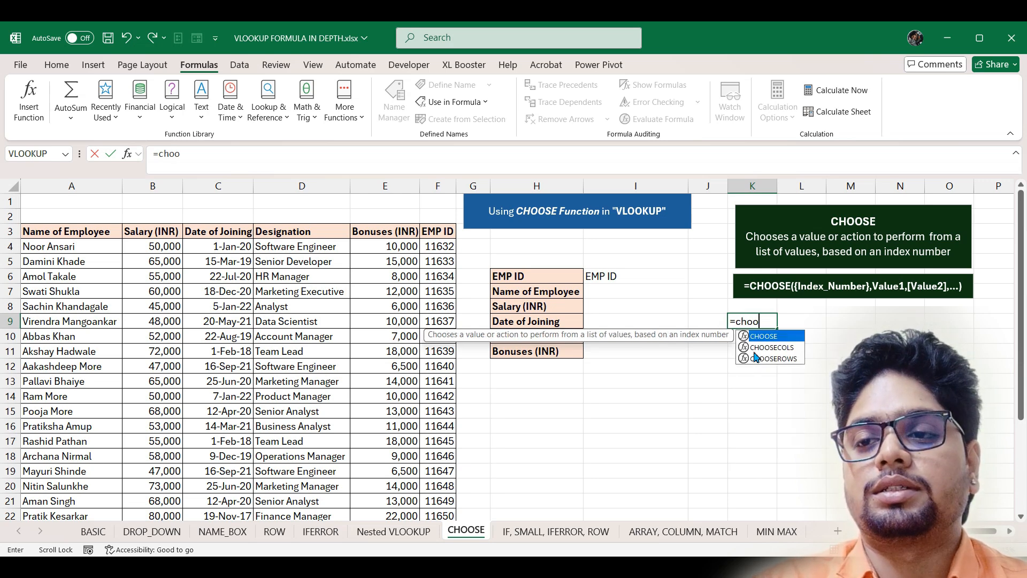
pyautogui.press('Tab')
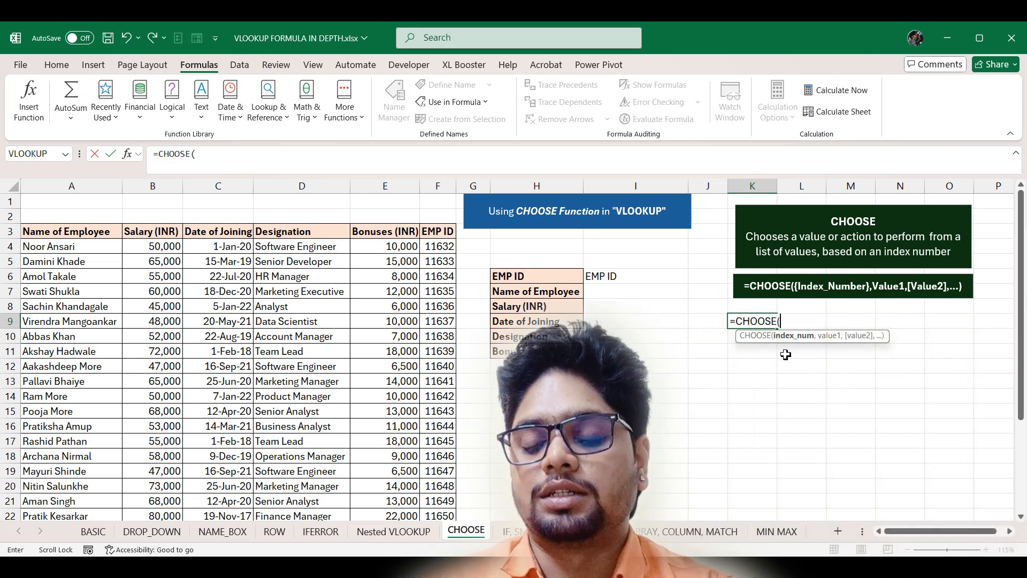
pyautogui.write('{1,2,')
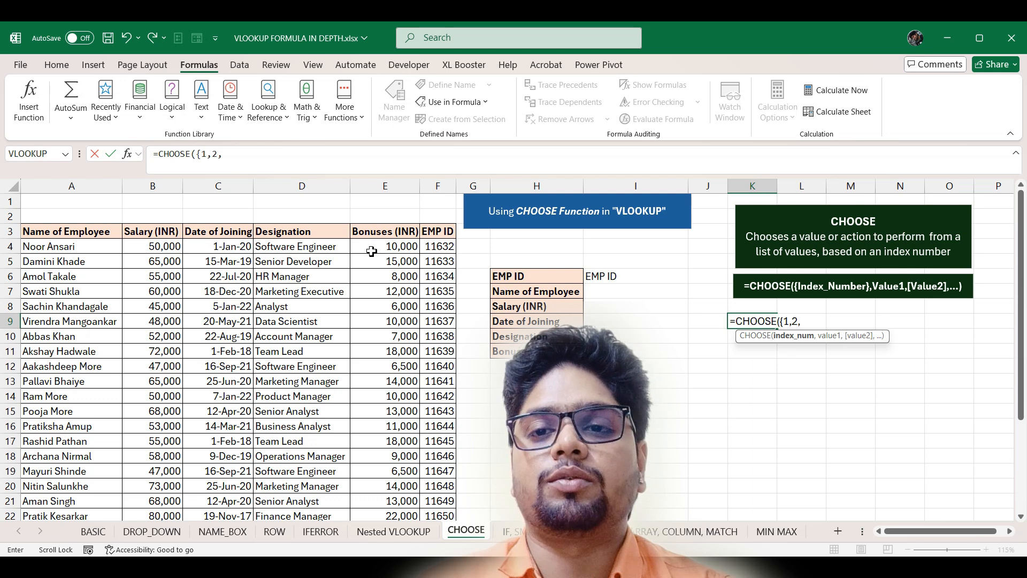
pyautogui.write('3,4,5,6')
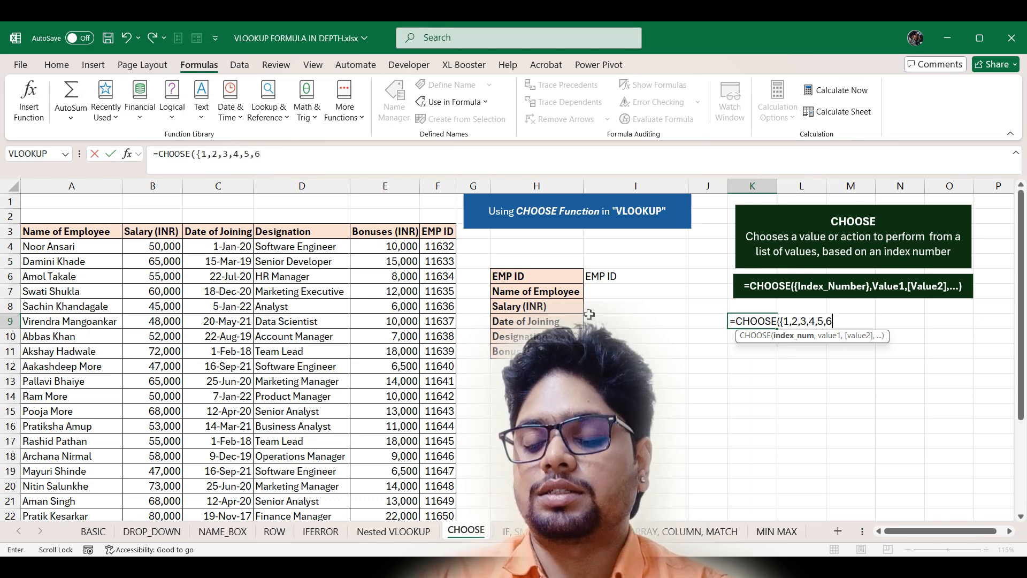
pyautogui.write('}')
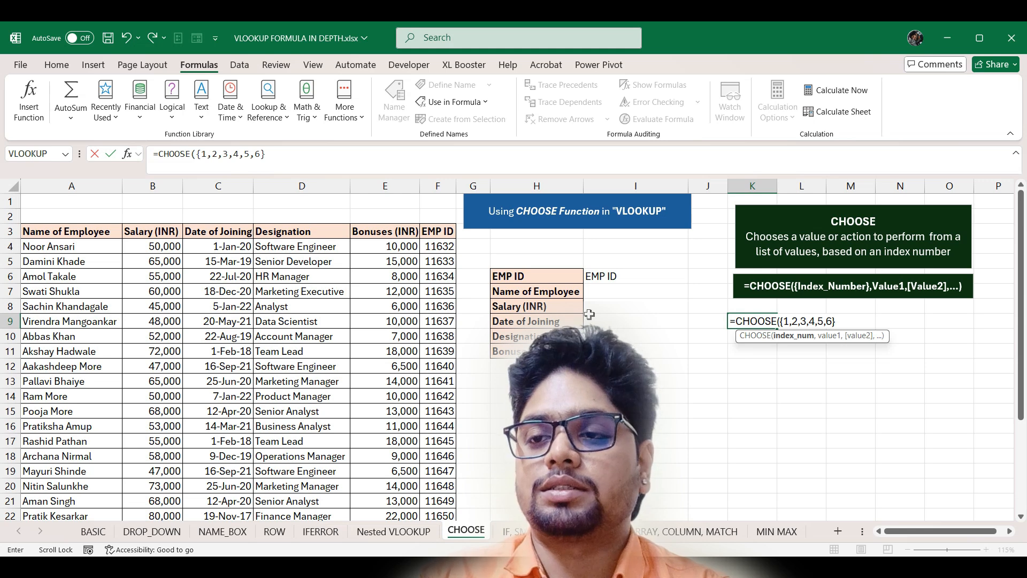
pyautogui.write(',')
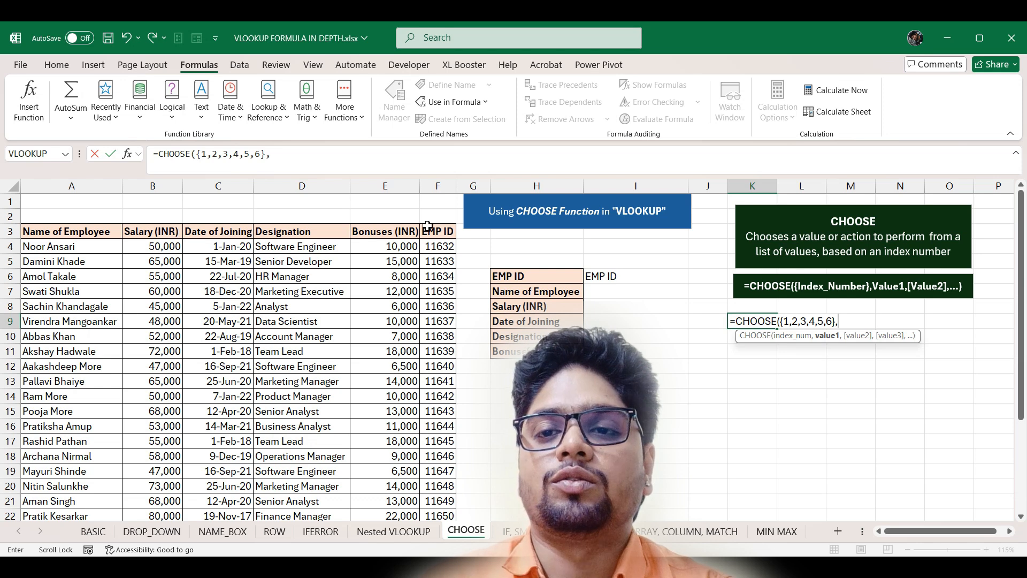
pyautogui.click(443, 231)
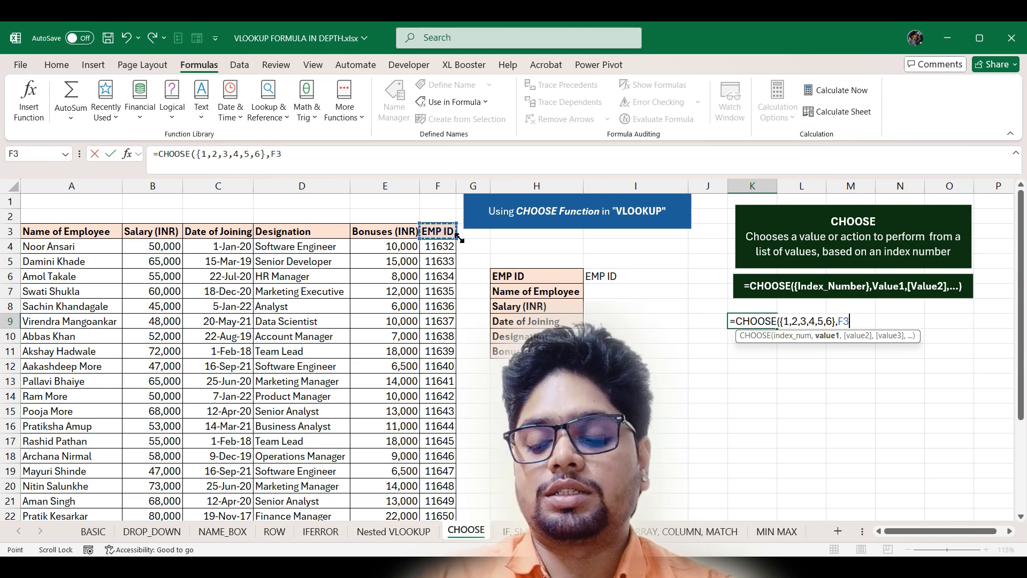
pyautogui.hotkey('ctrl', 'shift', 'Down')
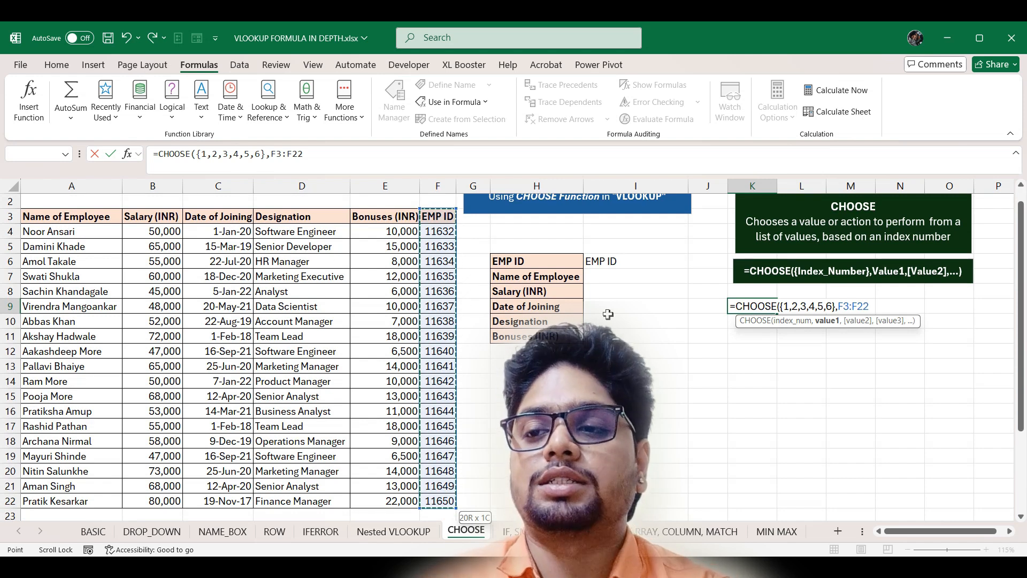
pyautogui.press('F4')
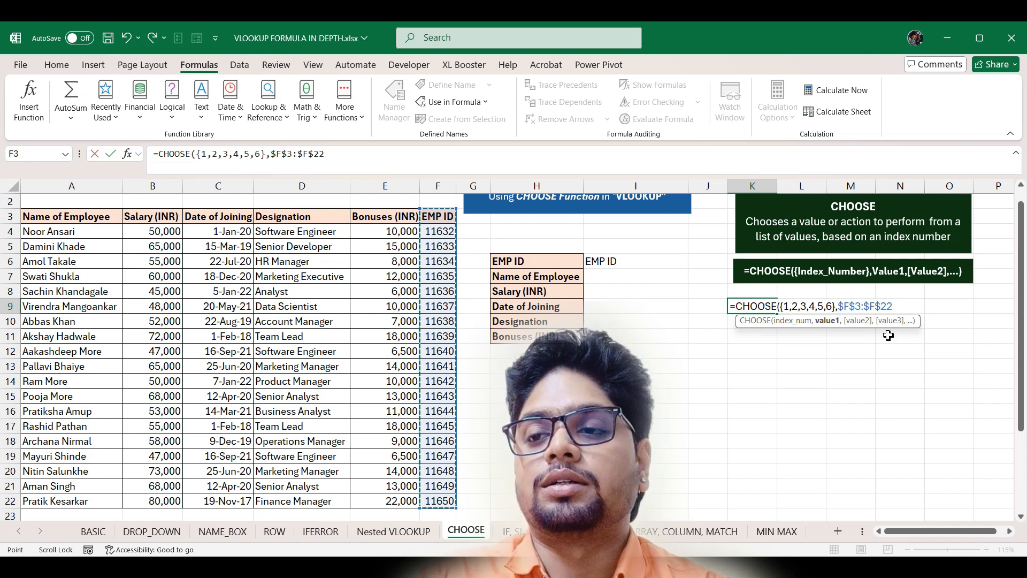
# - Add absolute Name of Employee, Salary (INR) and Date of Joining ranges down to row 22
pyautogui.write(',')
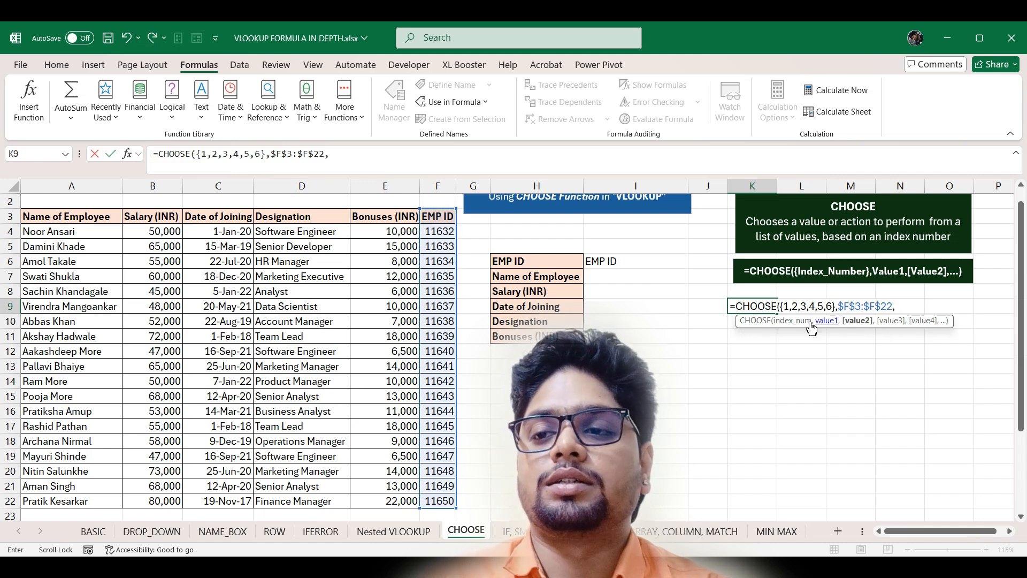
pyautogui.click(75, 216)
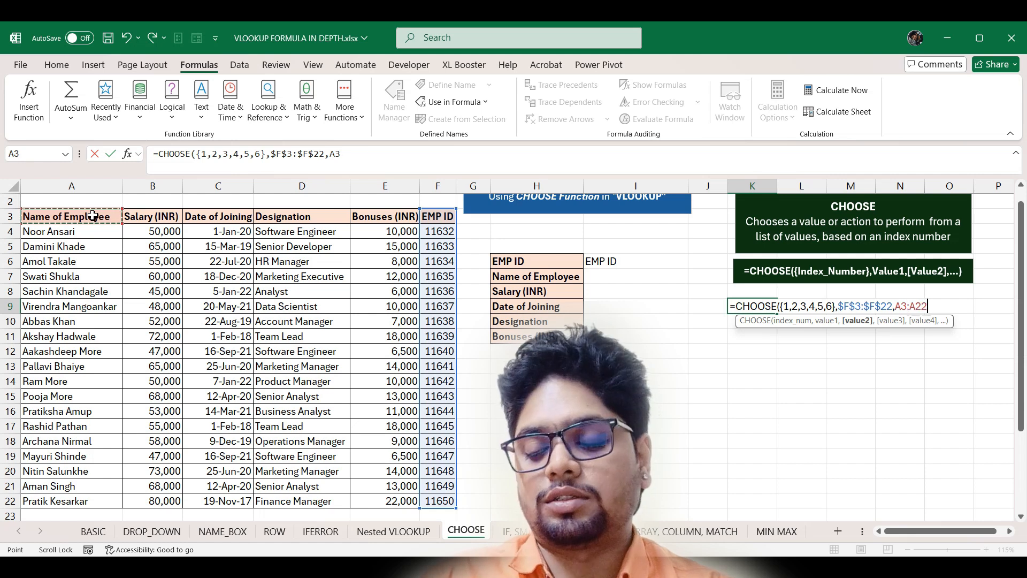
pyautogui.hotkey('ctrl', 'shift', 'Down')
pyautogui.press('F4')
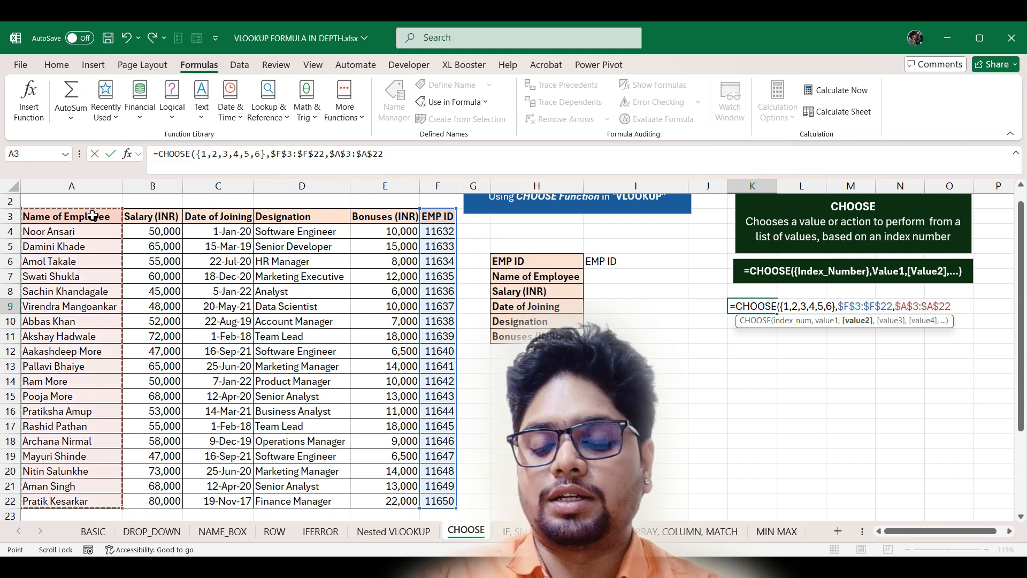
pyautogui.write(',')
pyautogui.click(160, 217)
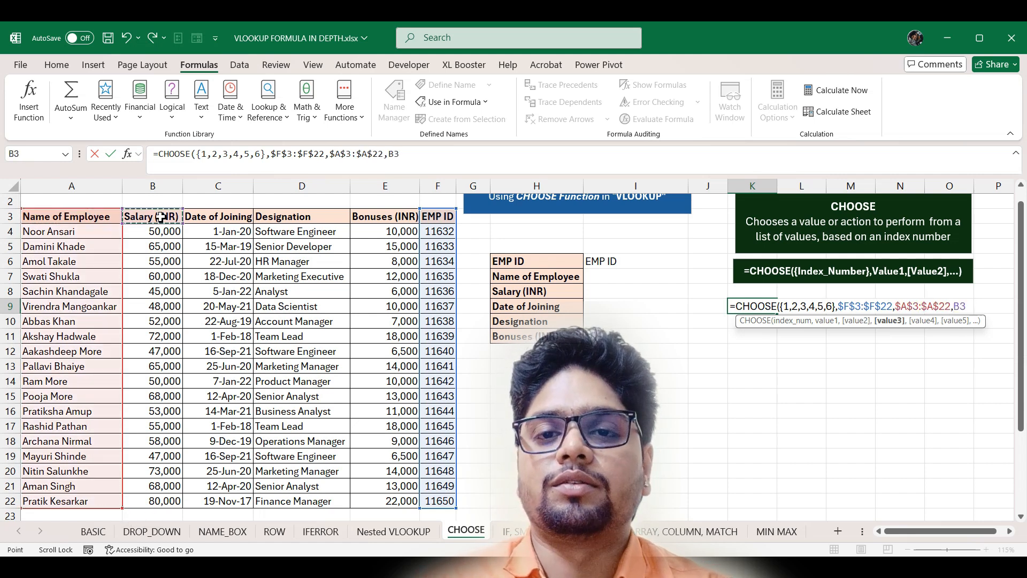
pyautogui.hotkey('ctrl', 'shift', 'Down')
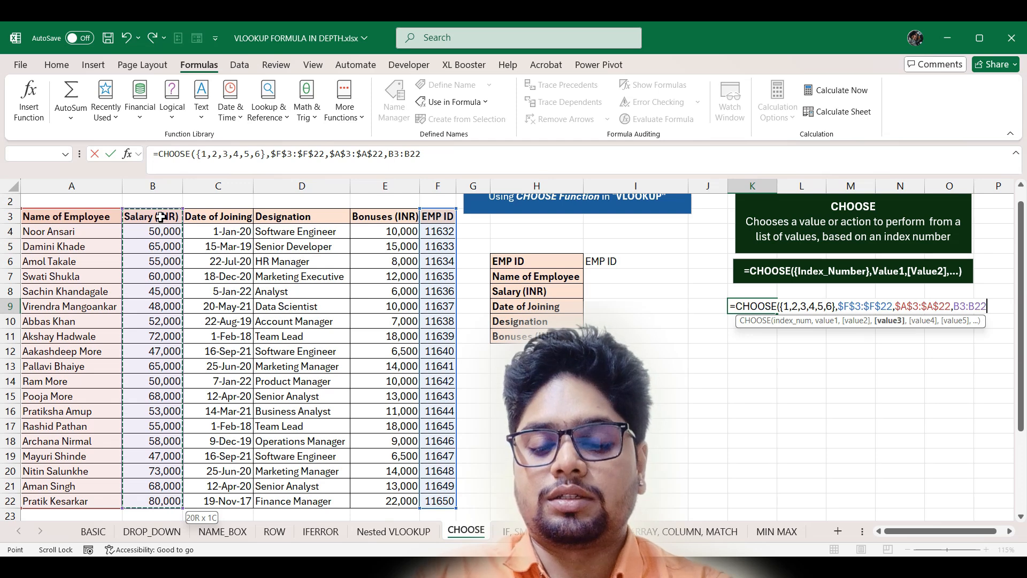
pyautogui.press('F4')
pyautogui.write(',')
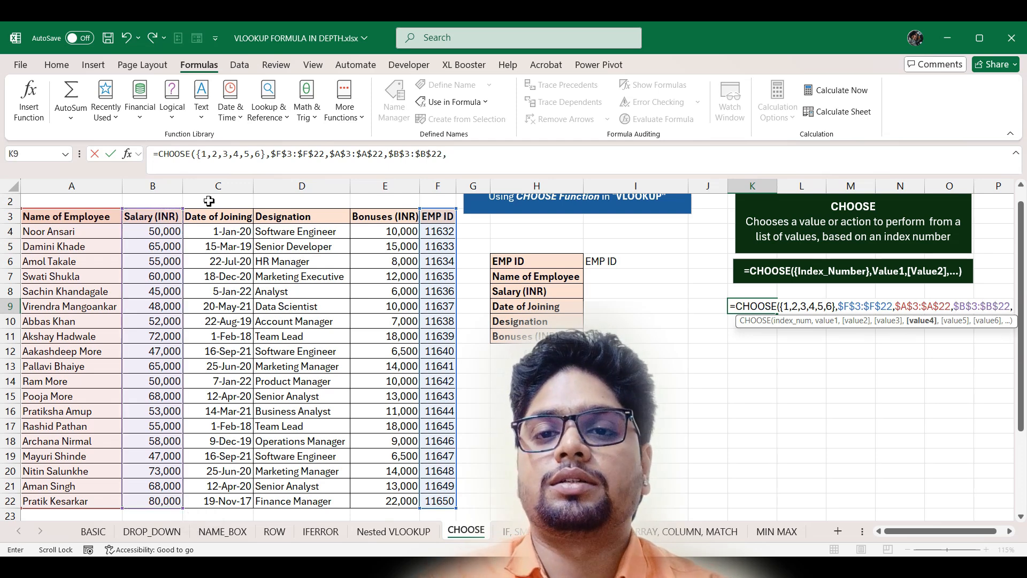
pyautogui.click(217, 220)
pyautogui.hotkey('ctrl', 'shift', 'Down')
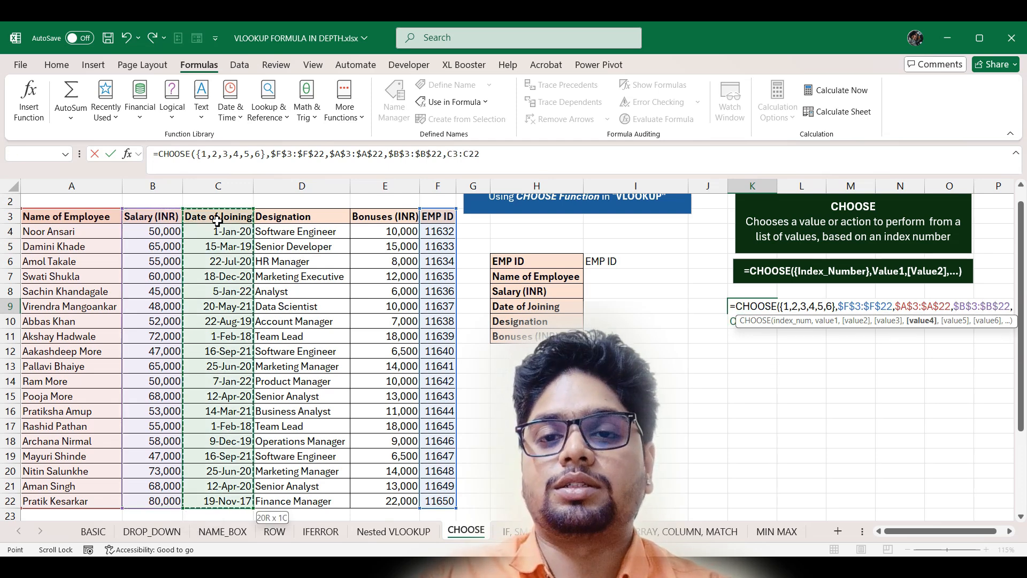
pyautogui.press('F4')
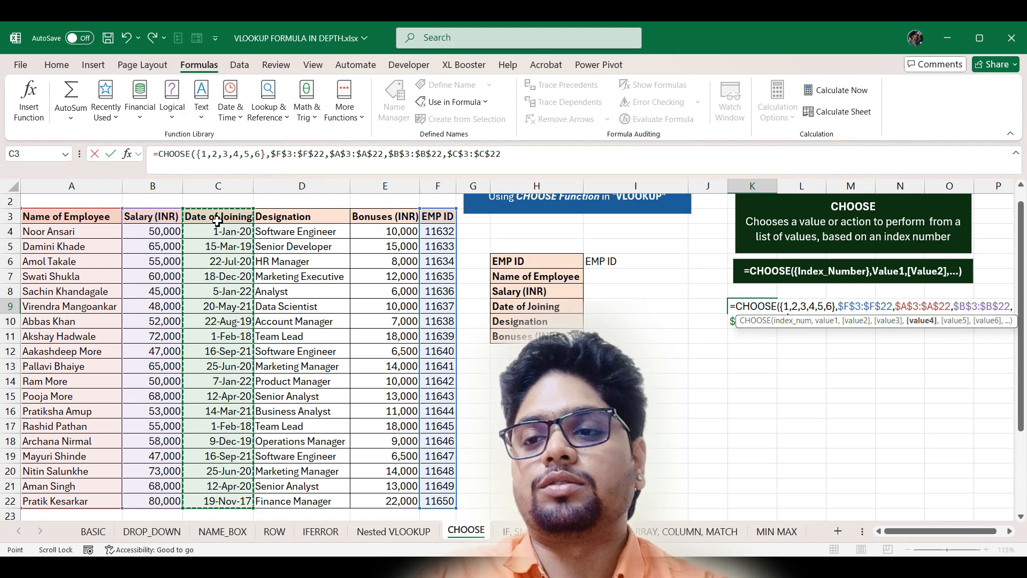
# - Add the absolute Designation and Bonuses (INR) ranges and enter the CHOOSE formula
pyautogui.write(',')
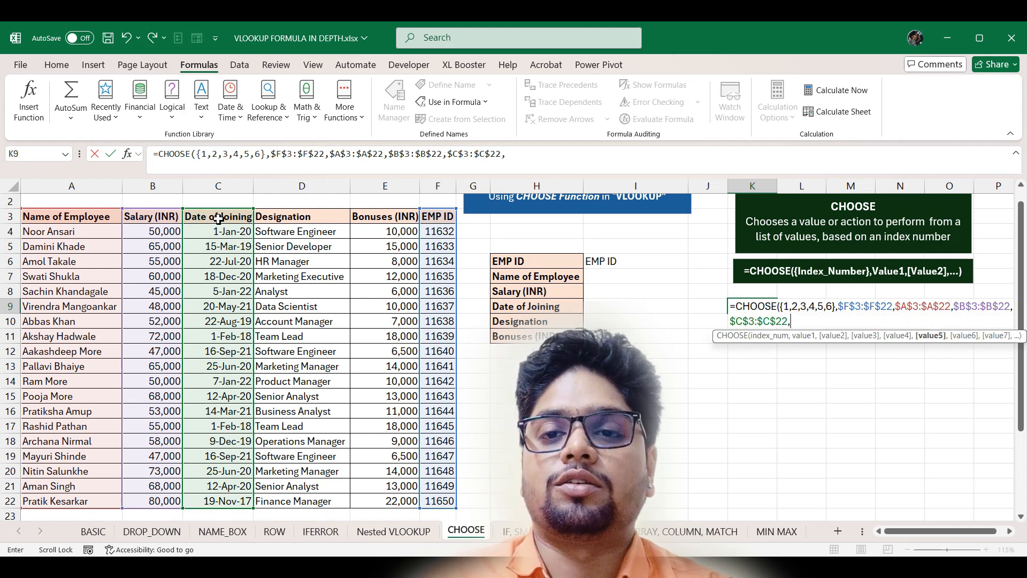
pyautogui.click(316, 217)
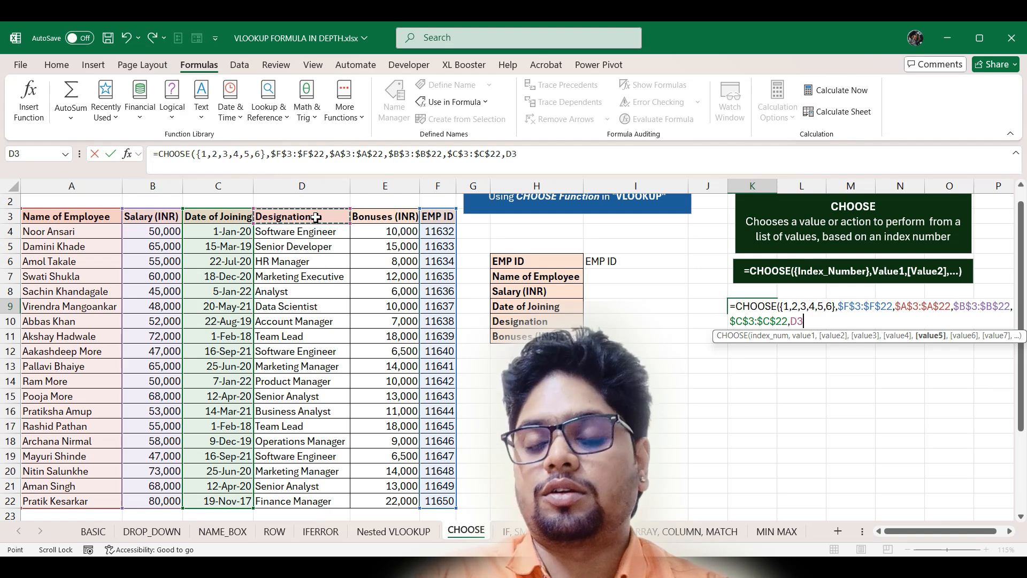
pyautogui.hotkey('ctrl', 'shift', 'Down')
pyautogui.press('F4')
pyautogui.write(',')
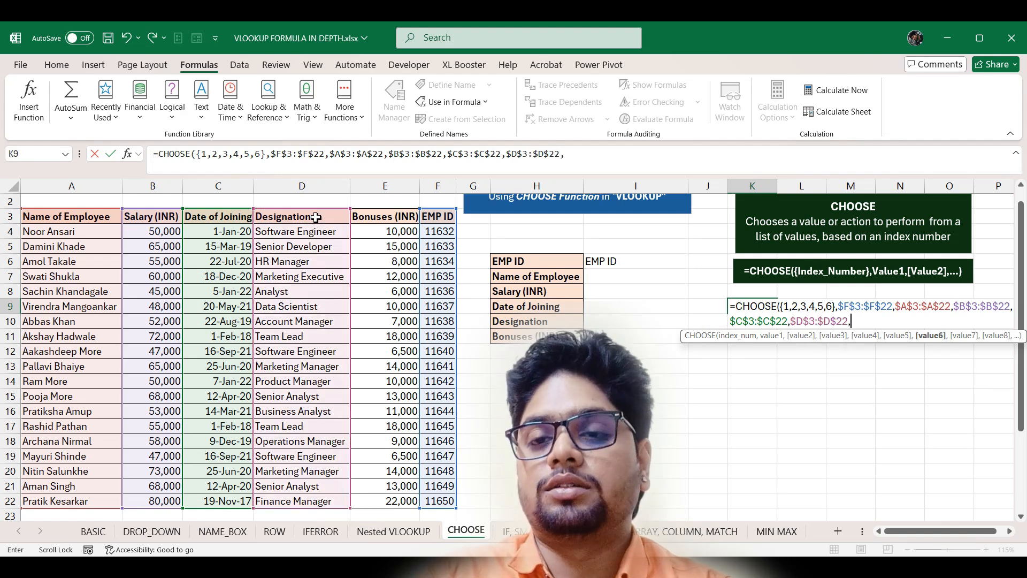
pyautogui.click(388, 217)
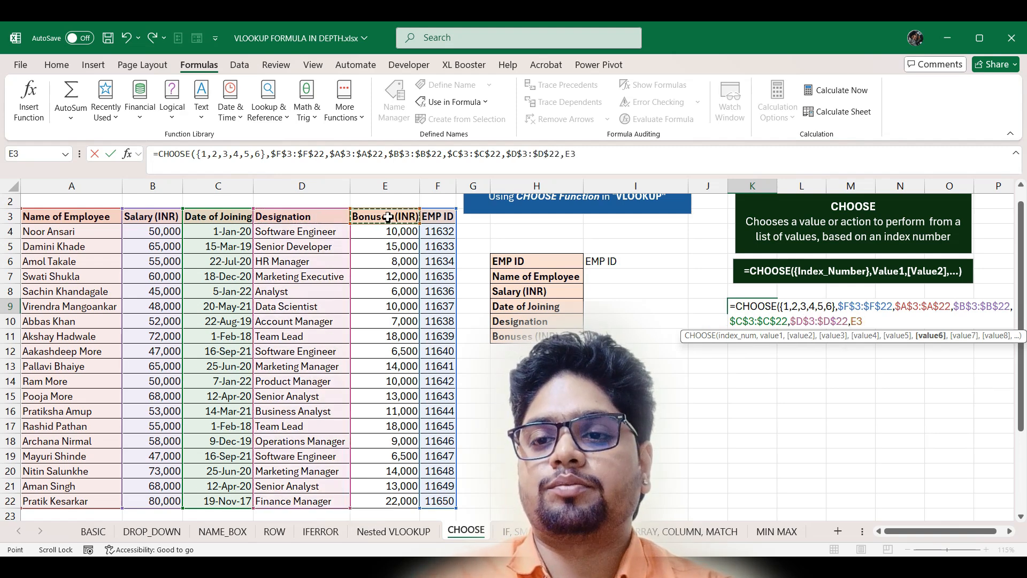
pyautogui.hotkey('ctrl', 'shift', 'Down')
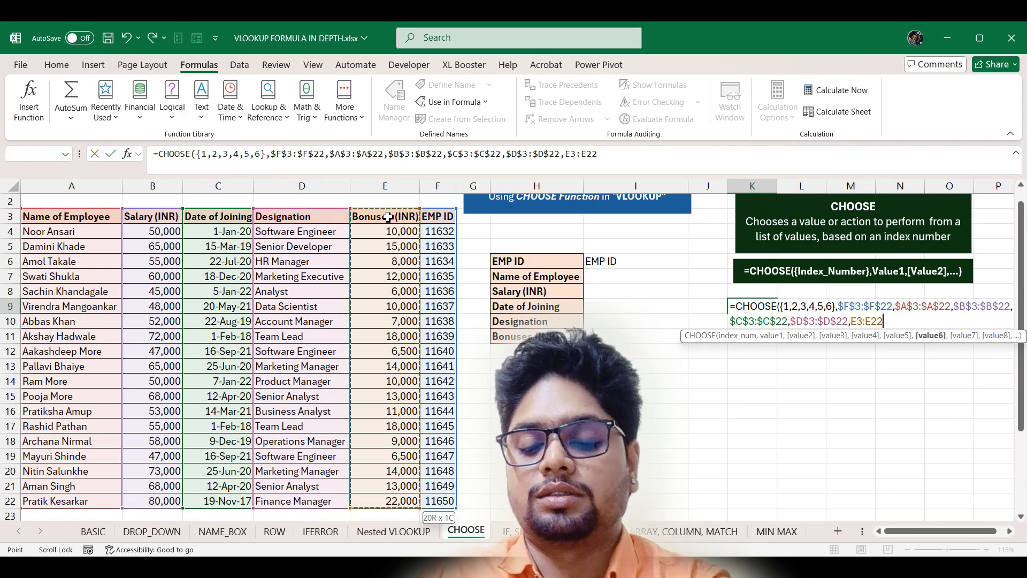
pyautogui.press('F4')
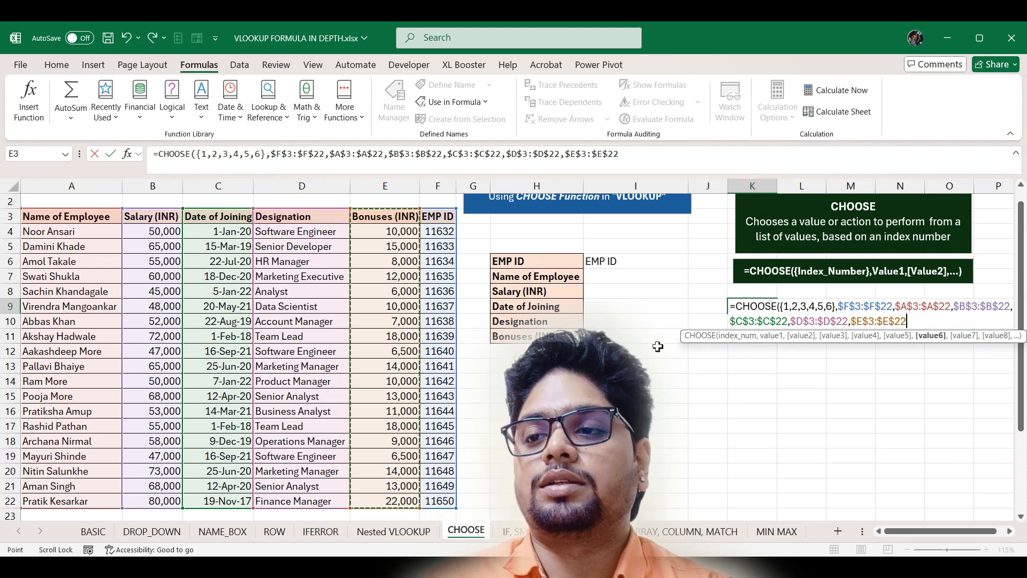
pyautogui.press('Return')
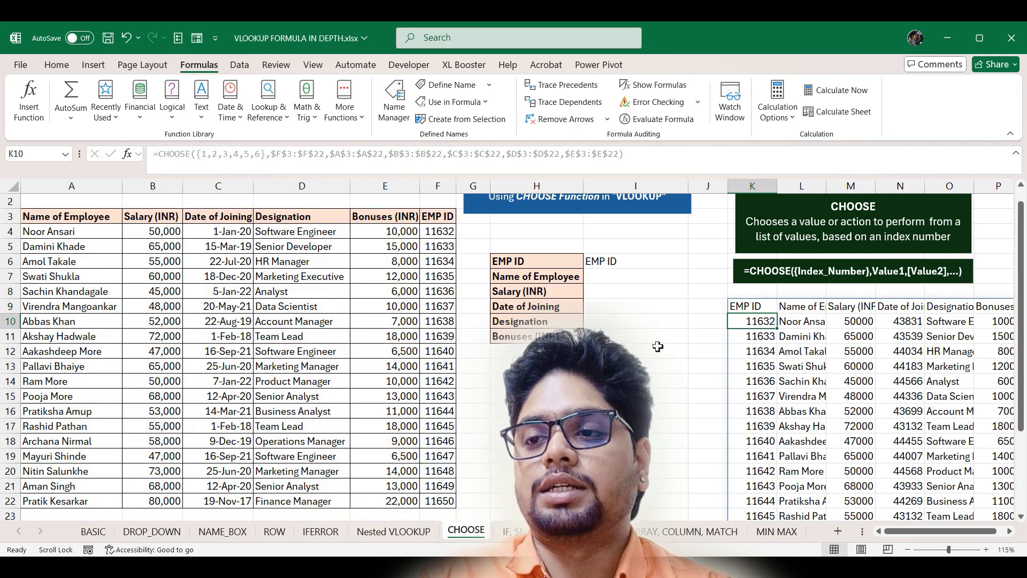
# - Select the CHOOSE part of K9's formula text in edit mode
pyautogui.scroll(1, 754, 334)
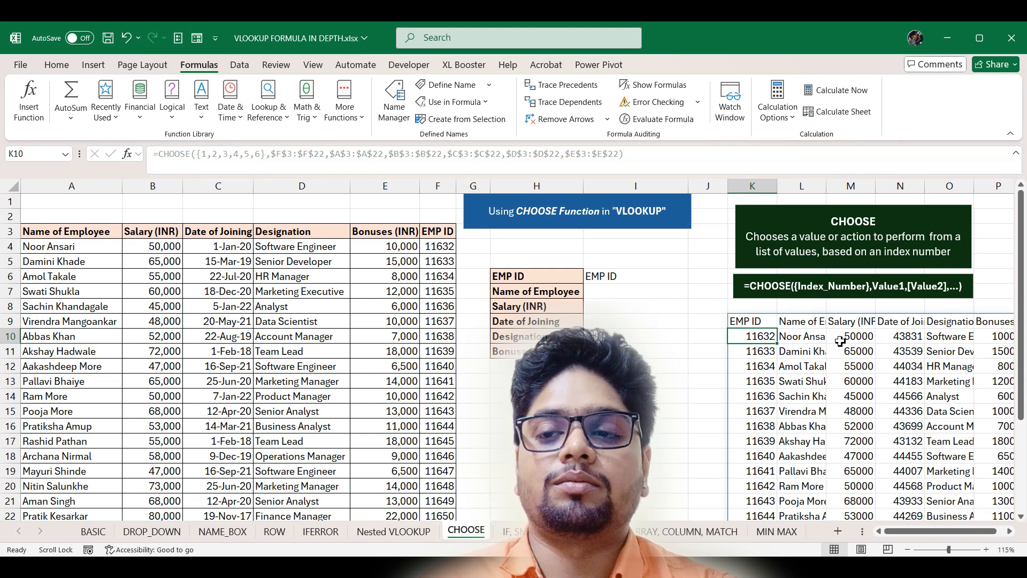
pyautogui.doubleClick(746, 324)
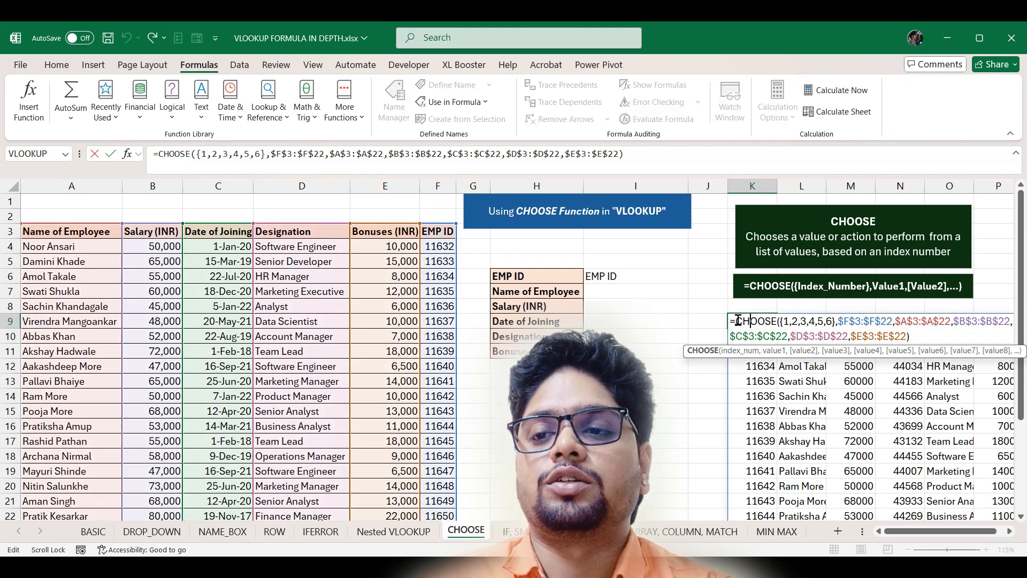
pyautogui.moveTo(738, 320); pyautogui.dragTo(936, 343)
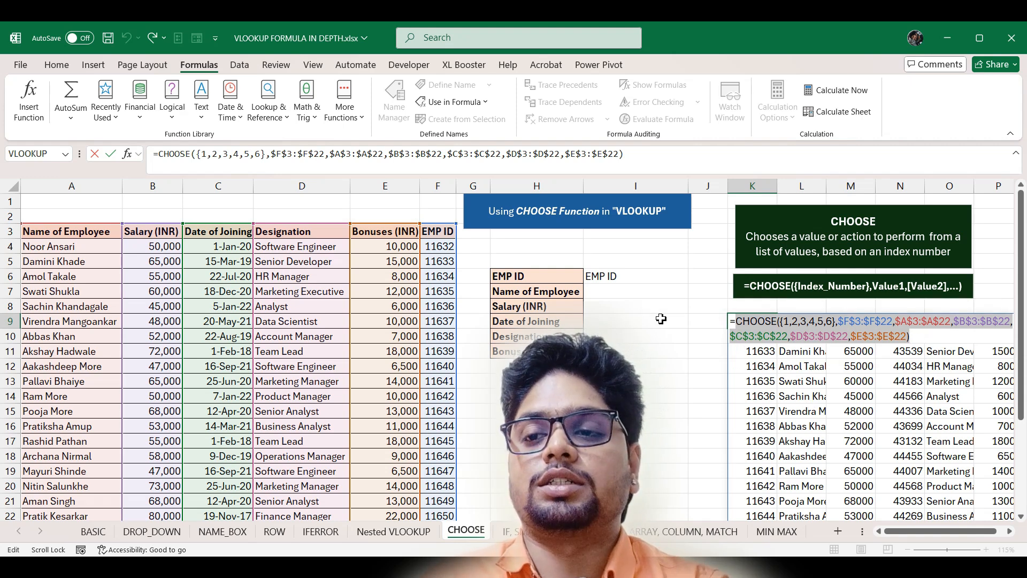
pyautogui.click(619, 294)
# - Start a VLOOKUP in I7 using the absolute EMP ID cell $I$6 as lookup value
pyautogui.press('Escape')
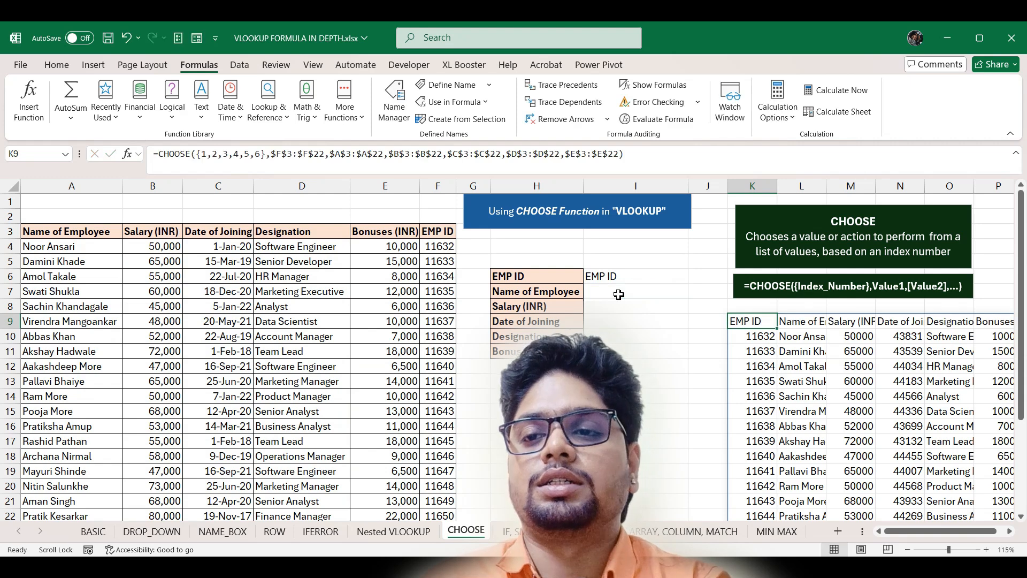
pyautogui.click(619, 294)
pyautogui.write('=vlo')
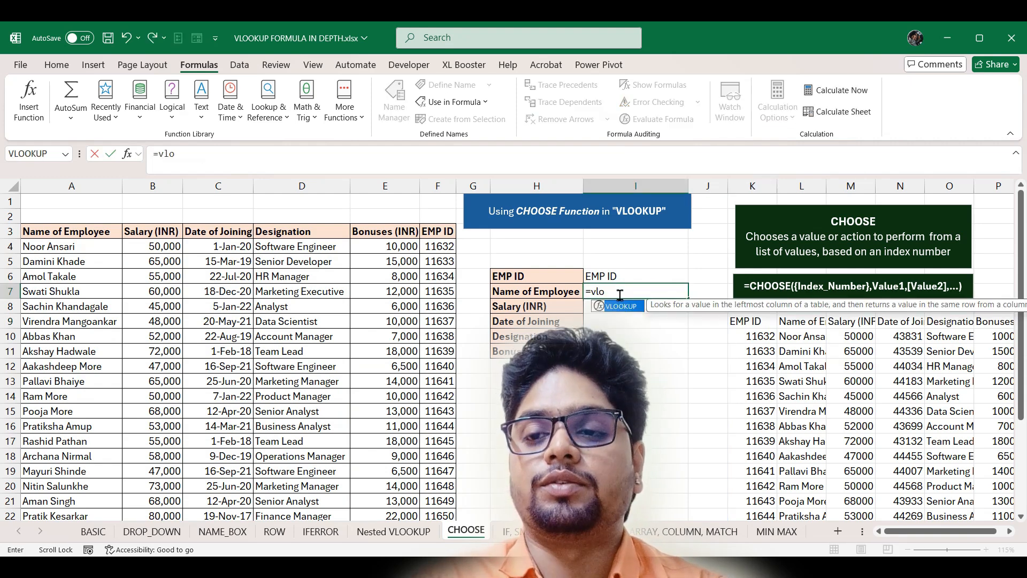
pyautogui.press('Tab')
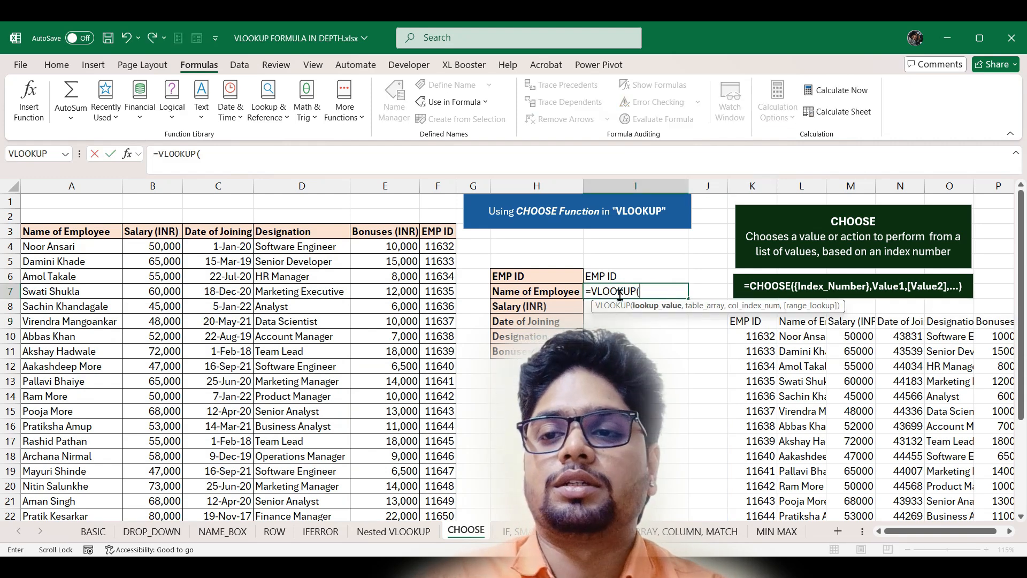
pyautogui.click(661, 277)
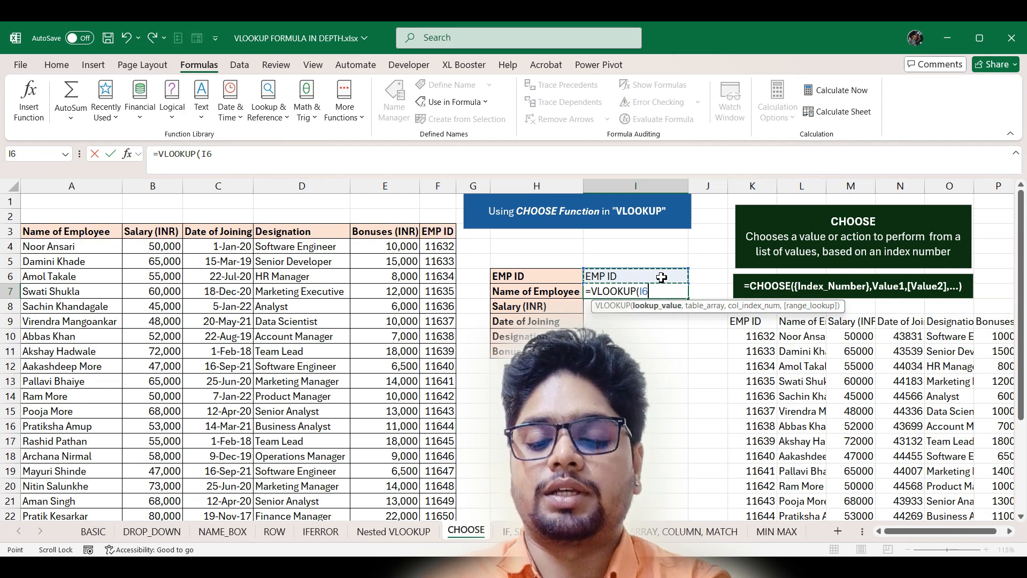
pyautogui.press('F4')
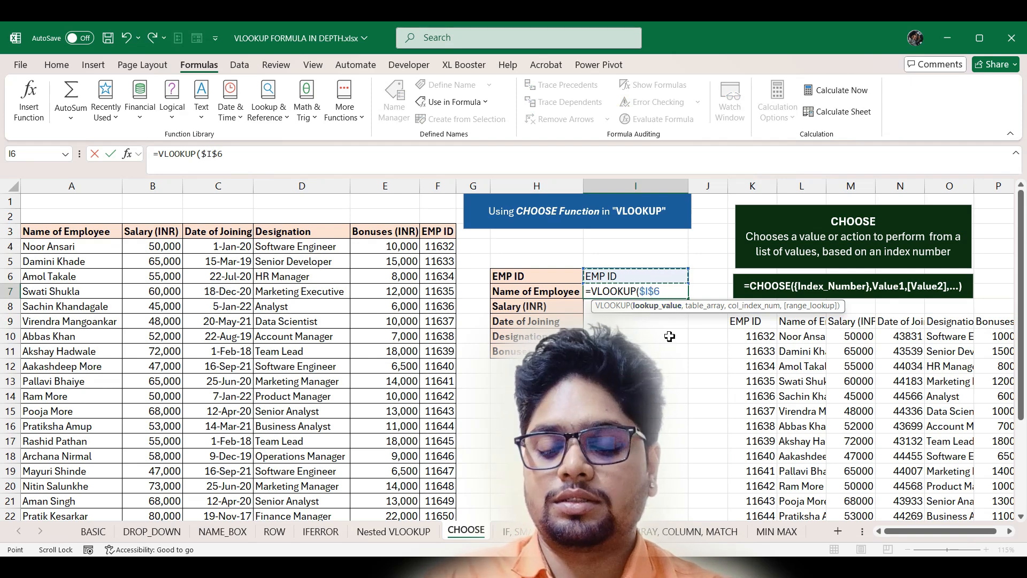
pyautogui.write(',')
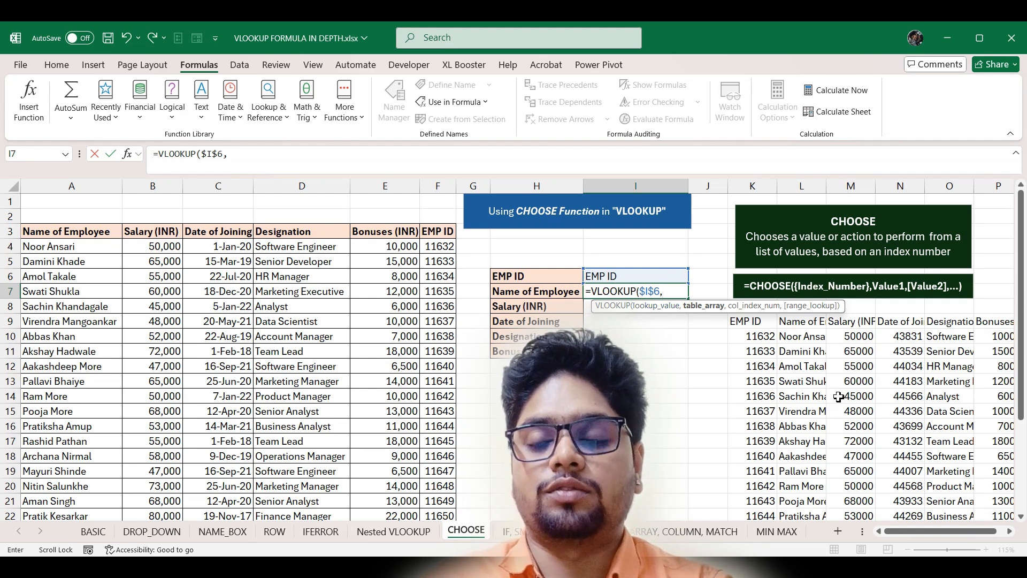
# - Paste the CHOOSE array as the table, finish with column 2, exact match, then pick ID 11632
pyautogui.hotkey('ctrl', 'v')
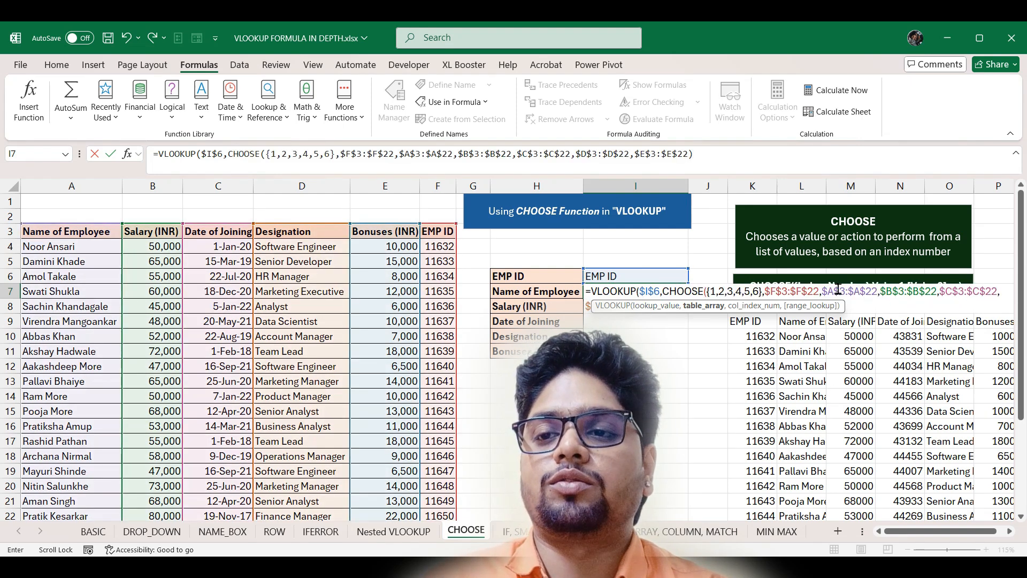
pyautogui.write(',')
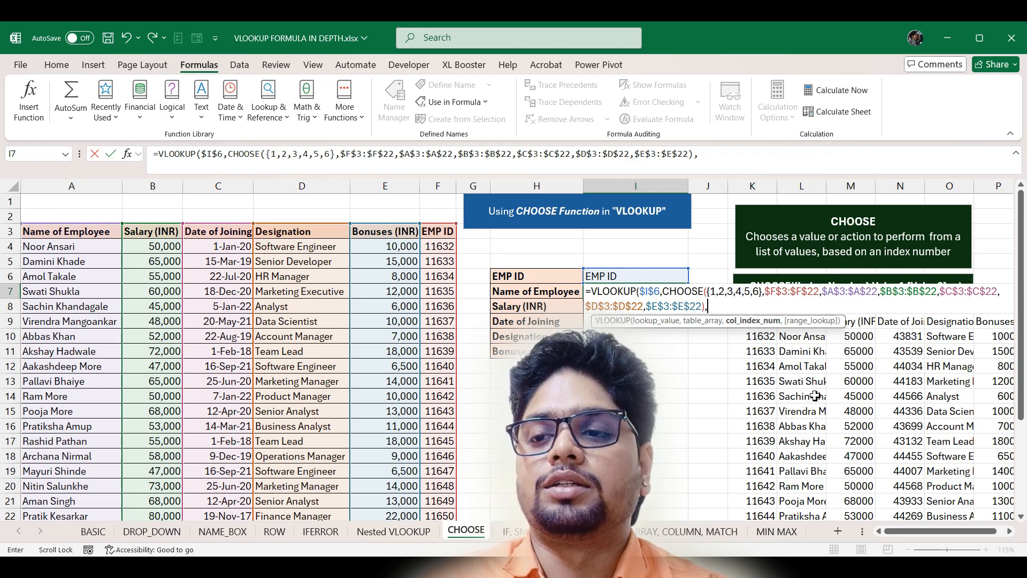
pyautogui.scroll(-1, 814, 395)
pyautogui.scroll(1, 810, 366)
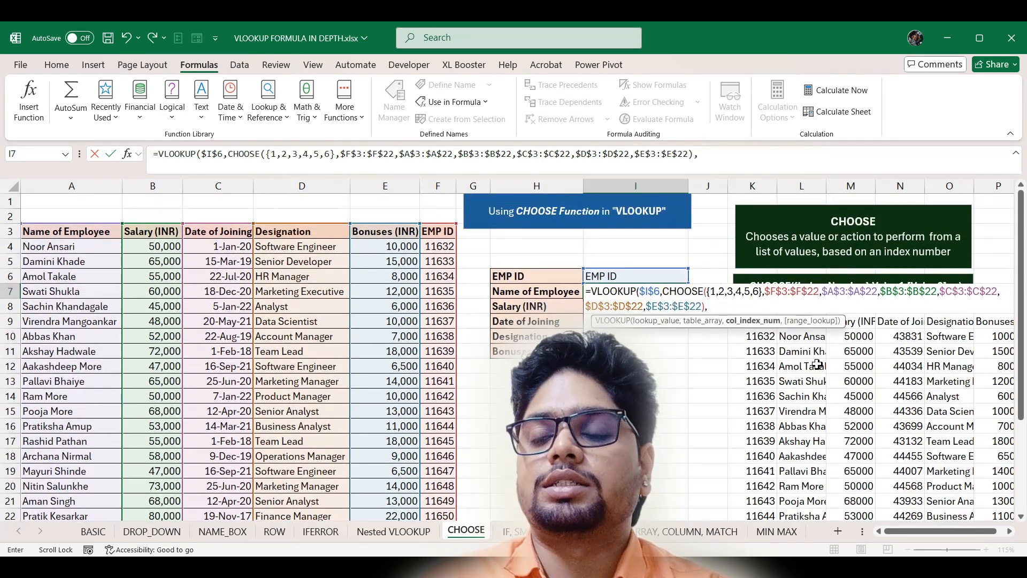
pyautogui.write('2')
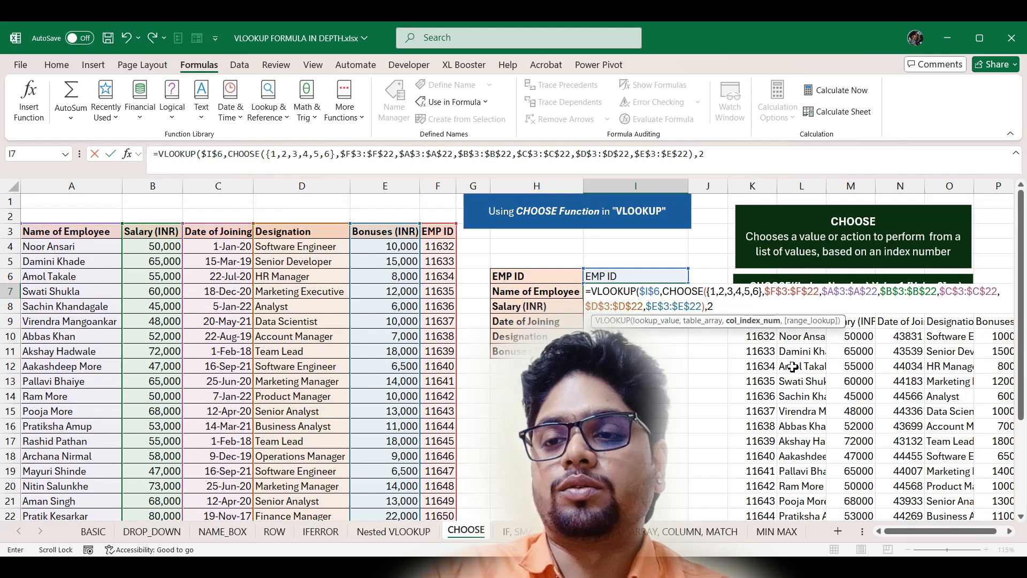
pyautogui.write(',')
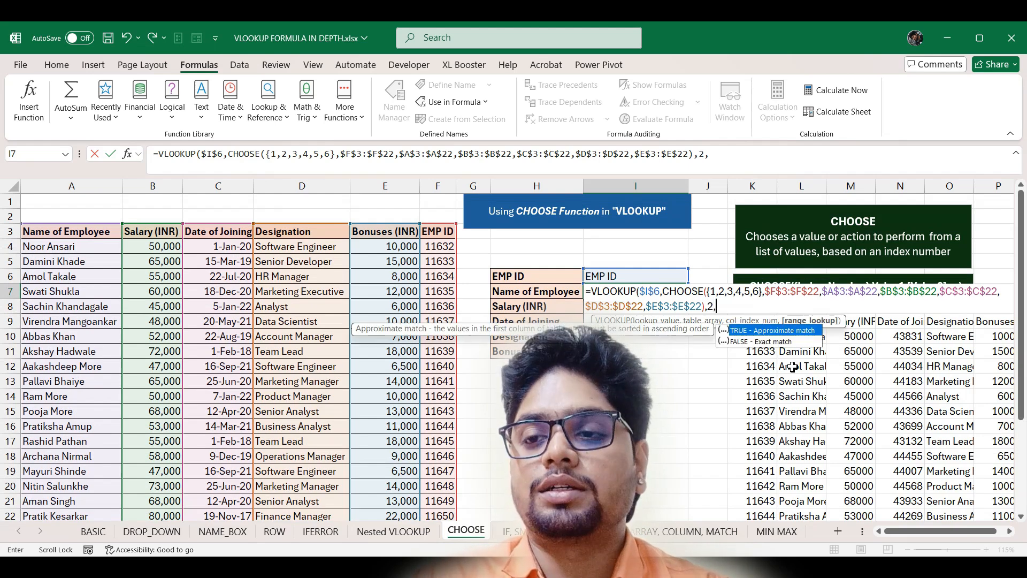
pyautogui.write('0')
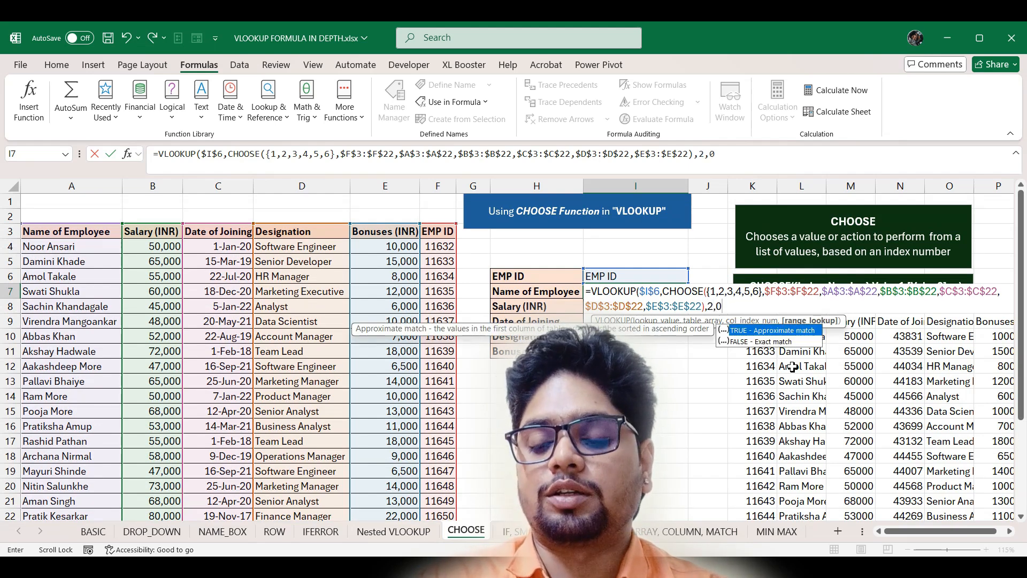
pyautogui.press('Return')
pyautogui.press('Return')
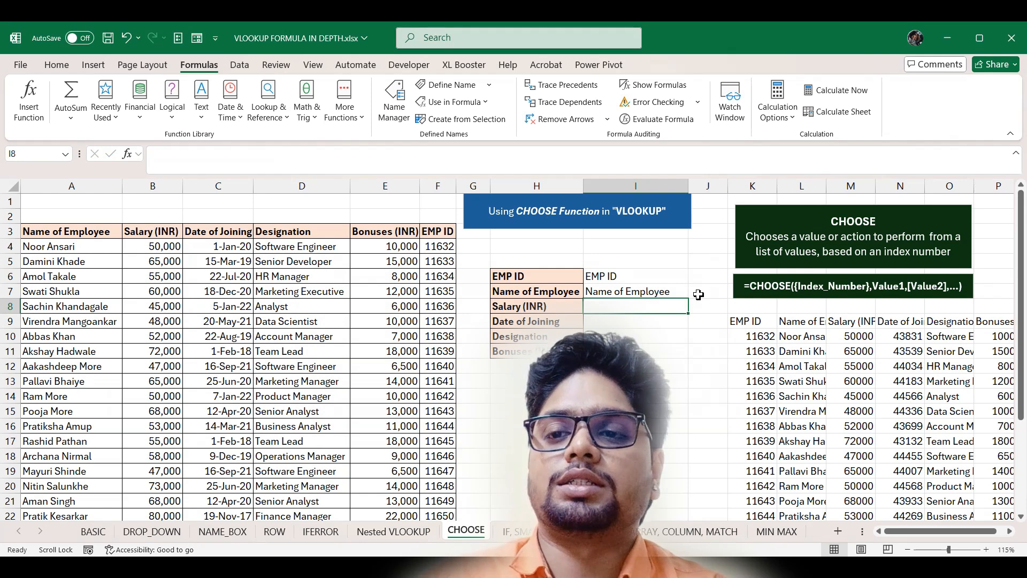
pyautogui.click(673, 275)
pyautogui.click(693, 276)
# - Confirm EMP ID 11632 and fill the I7 lookup down through the details
pyautogui.click(657, 302)
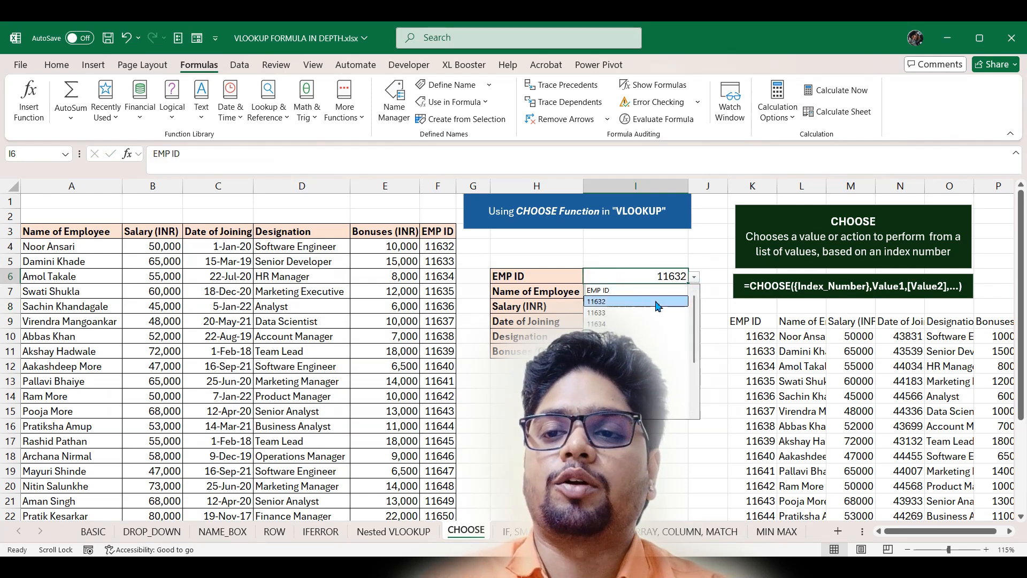
pyautogui.click(657, 304)
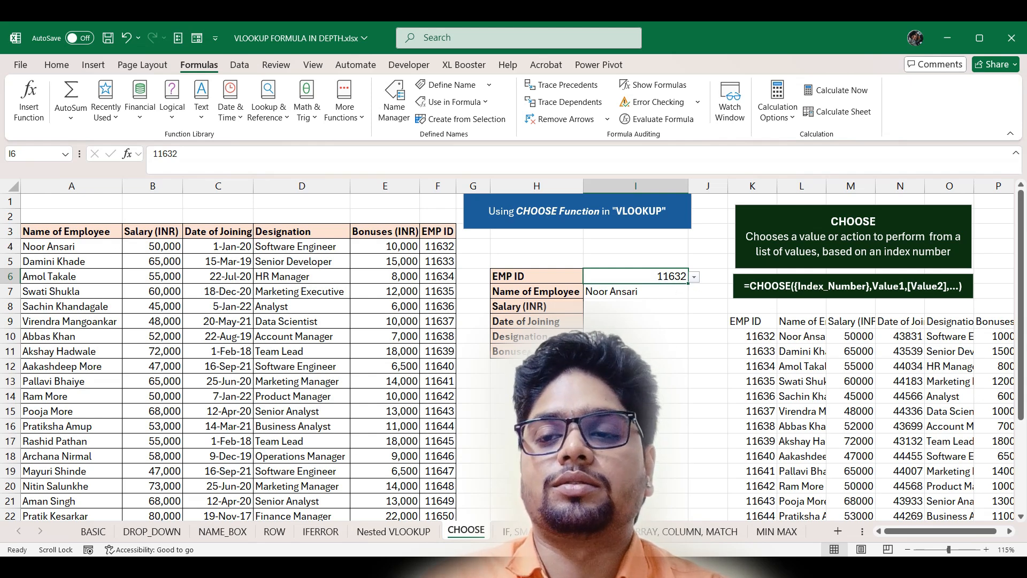
pyautogui.click(677, 292)
pyautogui.moveTo(689, 298); pyautogui.dragTo(690, 355)
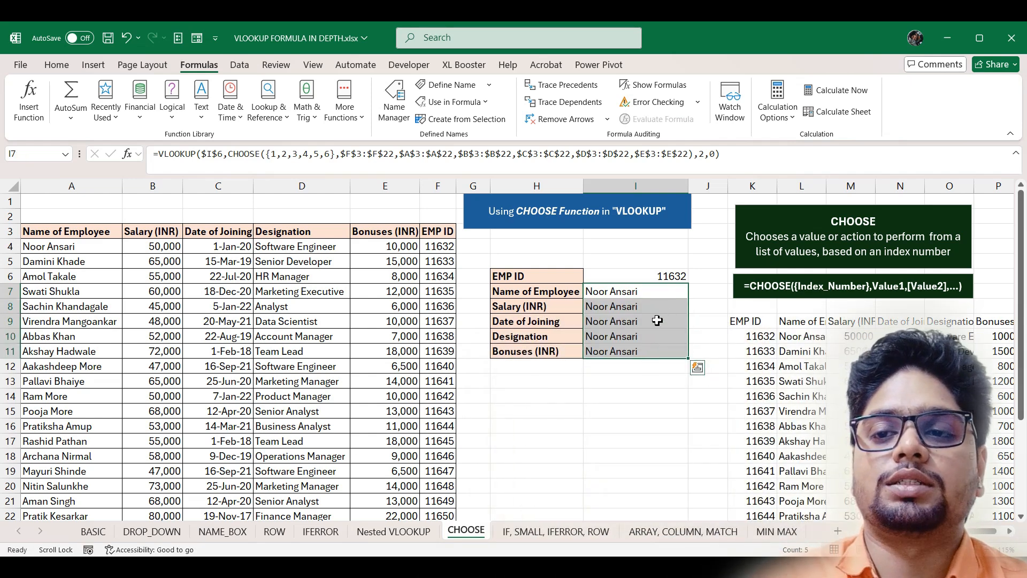
# - Replace the column number 2 in I7's VLOOKUP with ROW()-5
pyautogui.doubleClick(655, 290)
pyautogui.click(715, 306)
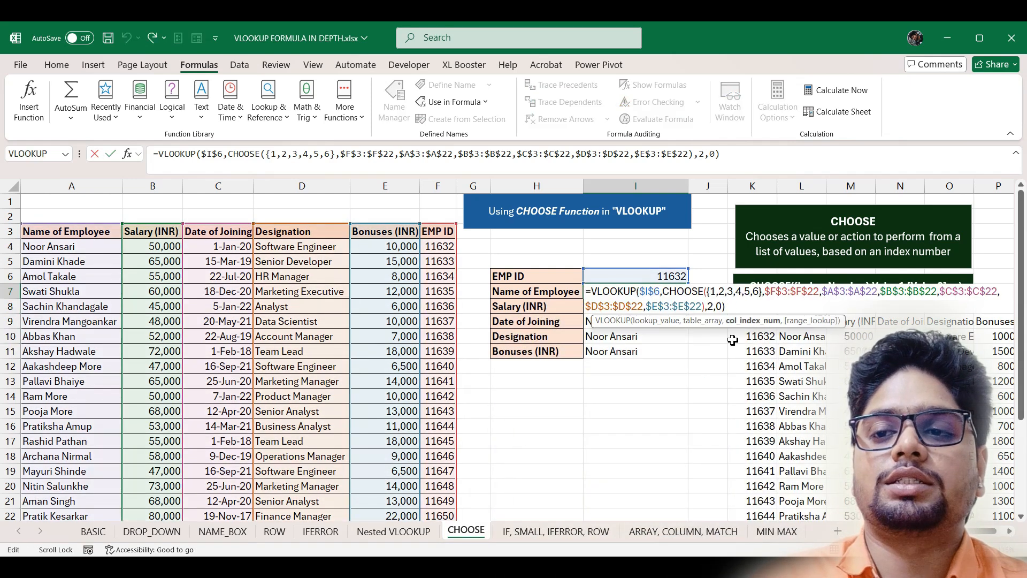
pyautogui.press('BackSpace')
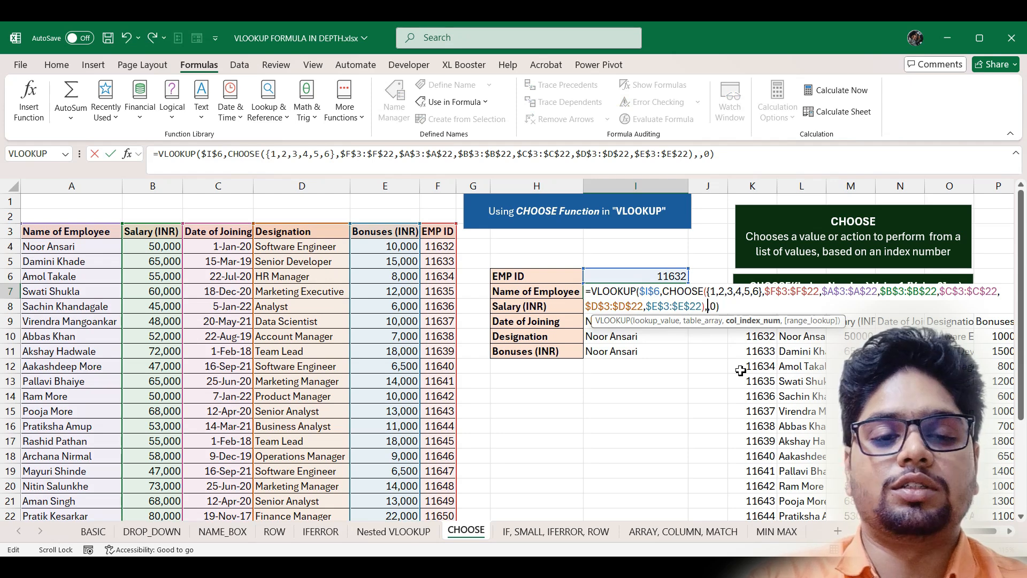
pyautogui.write('ROW(')
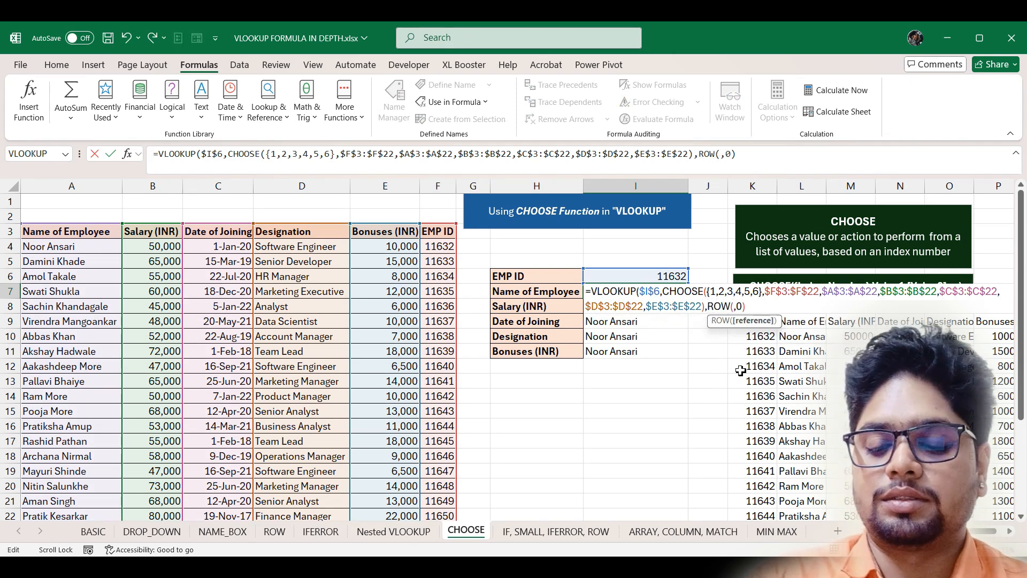
pyautogui.write(')-')
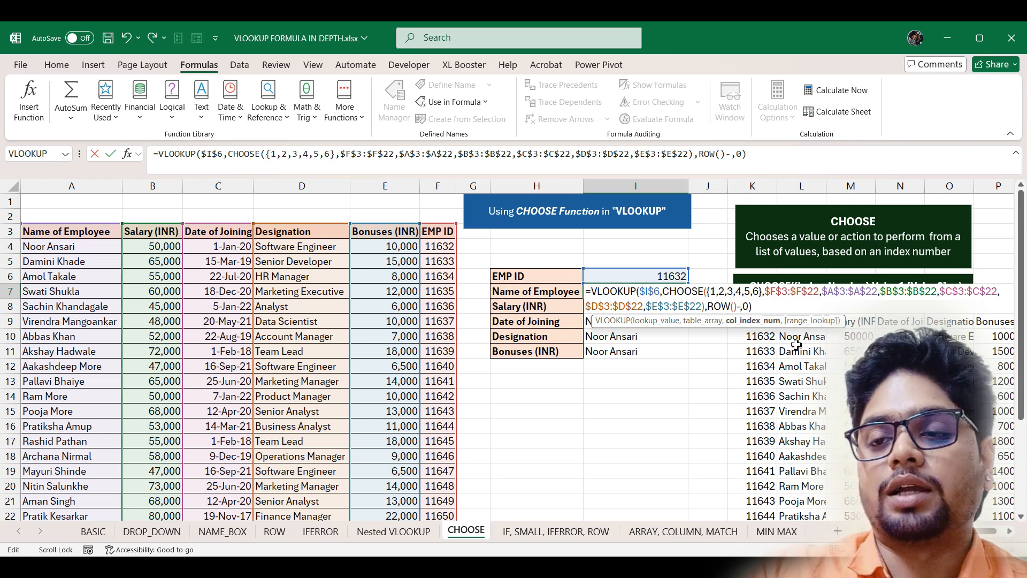
pyautogui.write('5')
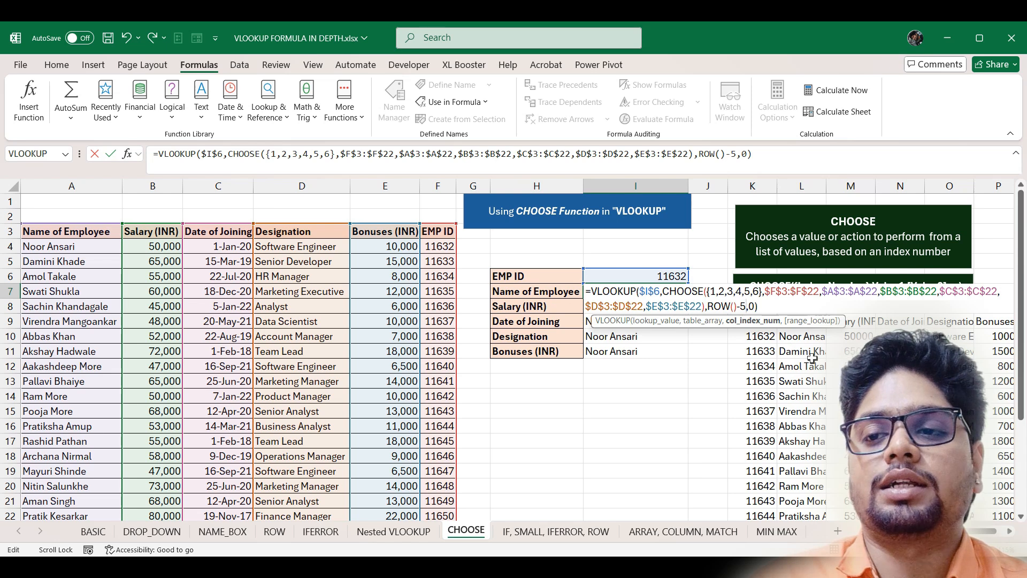
pyautogui.hotkey('ctrl', 'Return')
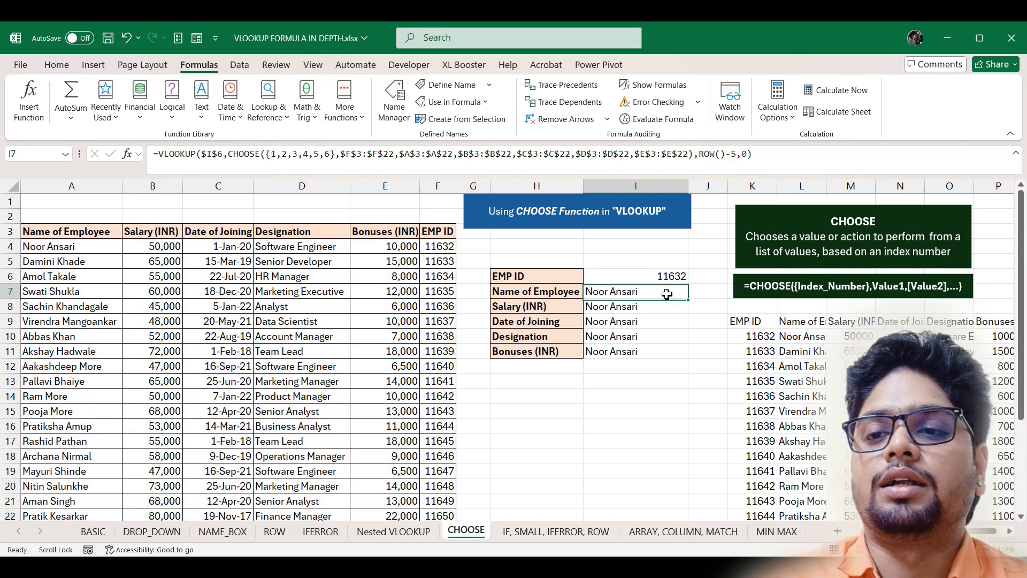
# - Fill the I7 lookup down to I11 and test it with EMP ID 11637
pyautogui.moveTo(691, 300); pyautogui.dragTo(690, 355)
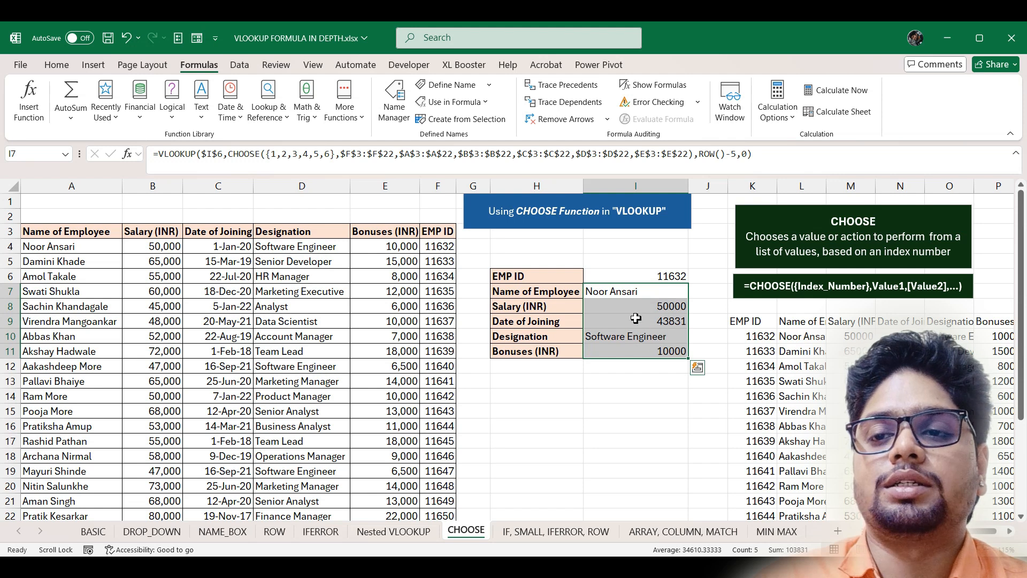
pyautogui.click(663, 275)
pyautogui.click(694, 276)
pyautogui.click(663, 350)
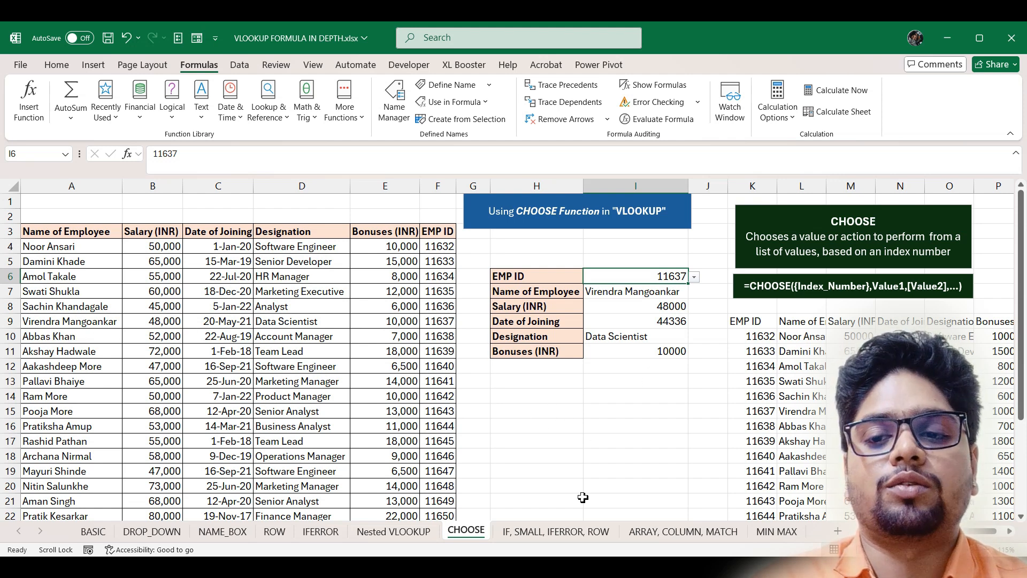
pyautogui.click(548, 532)
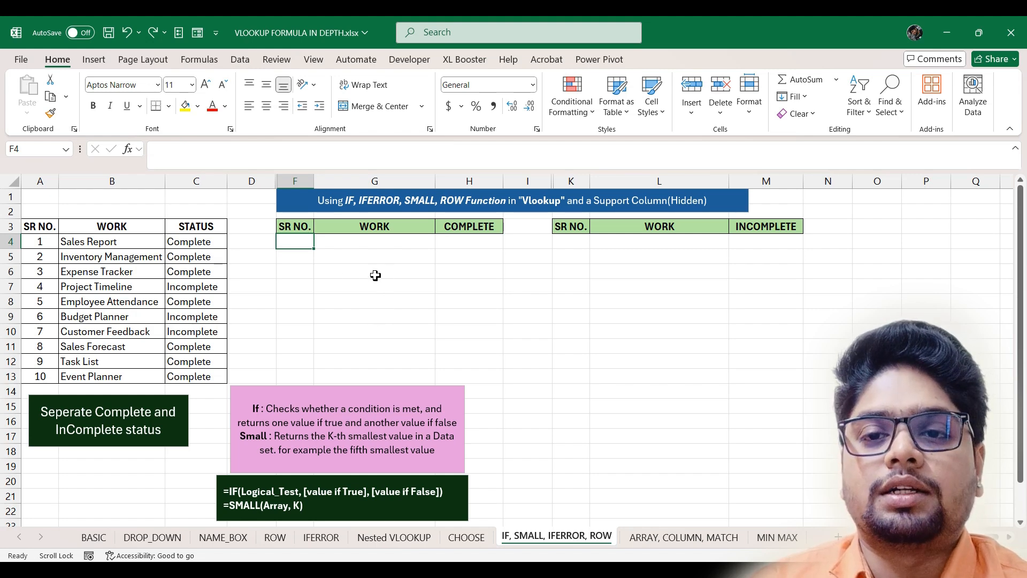
# - Unhide Support column E and enter =IF(C4="complete",A4,"") in E4
pyautogui.rightClick(278, 181)
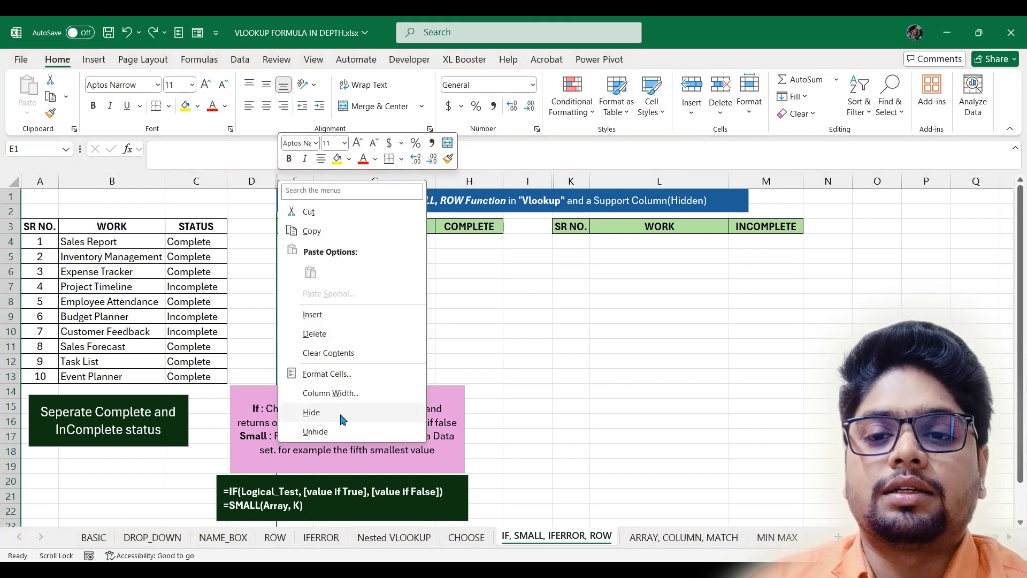
pyautogui.click(338, 434)
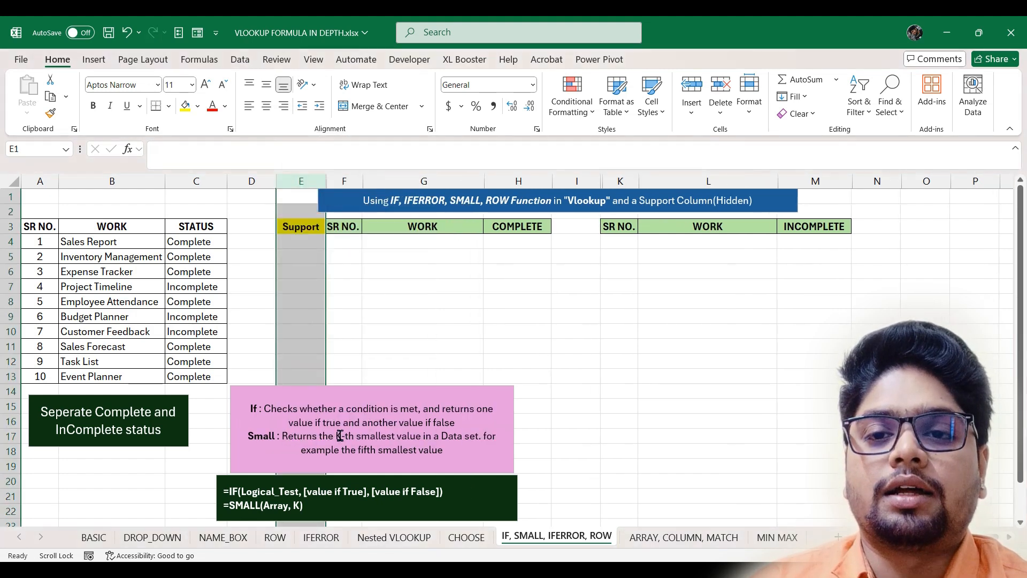
pyautogui.click(304, 244)
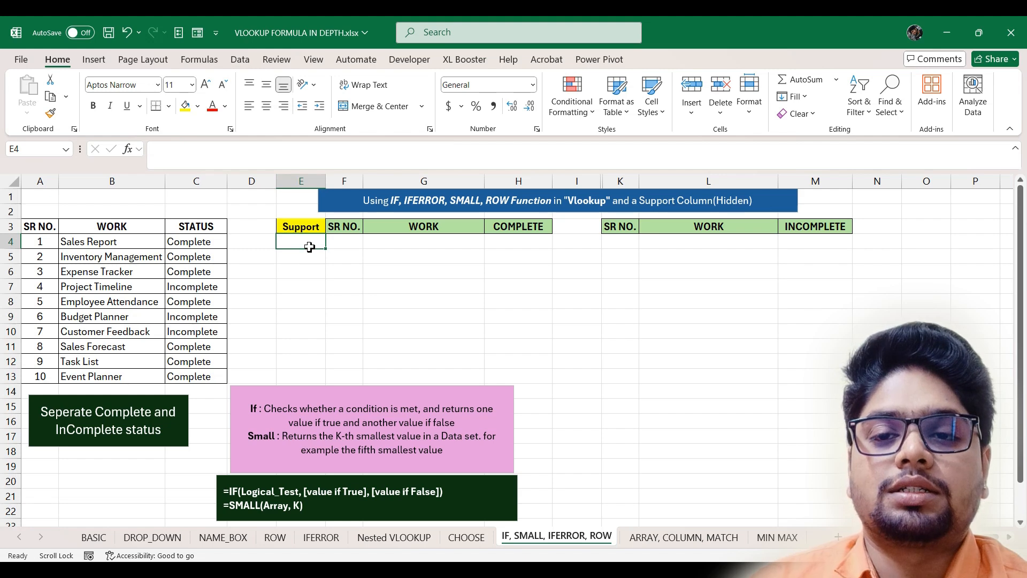
pyautogui.write('=')
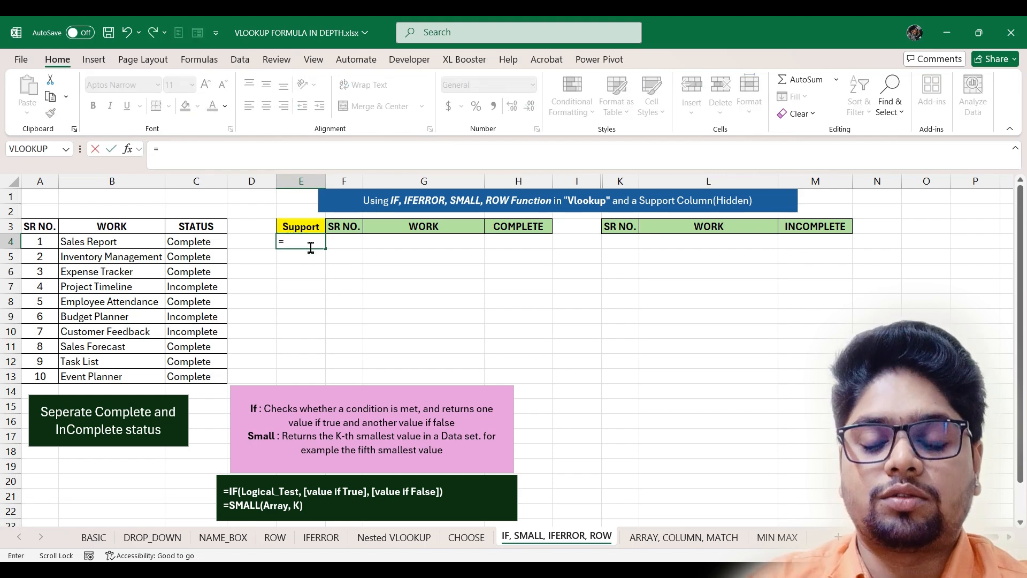
pyautogui.write('if')
pyautogui.press('Tab')
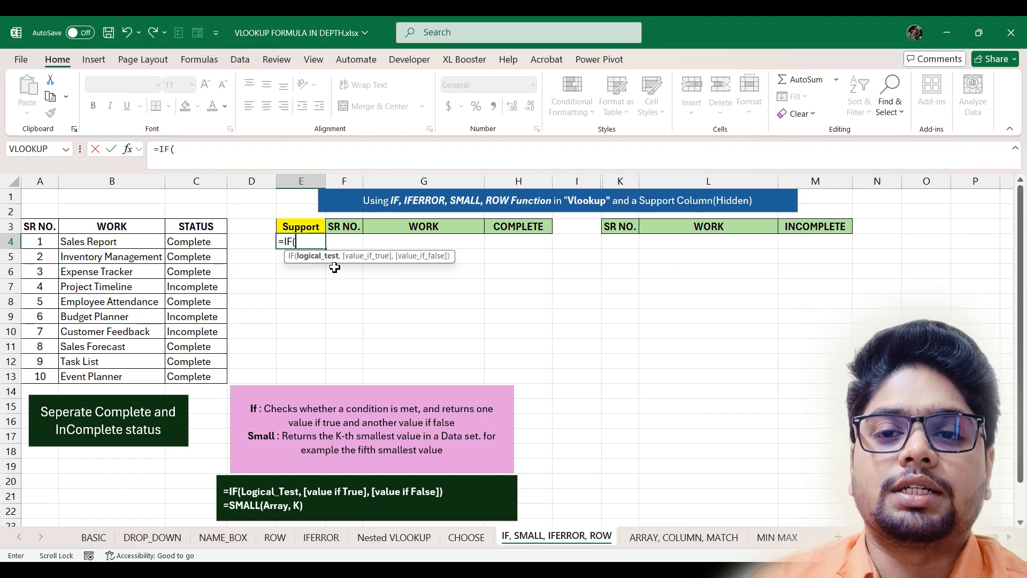
pyautogui.click(206, 242)
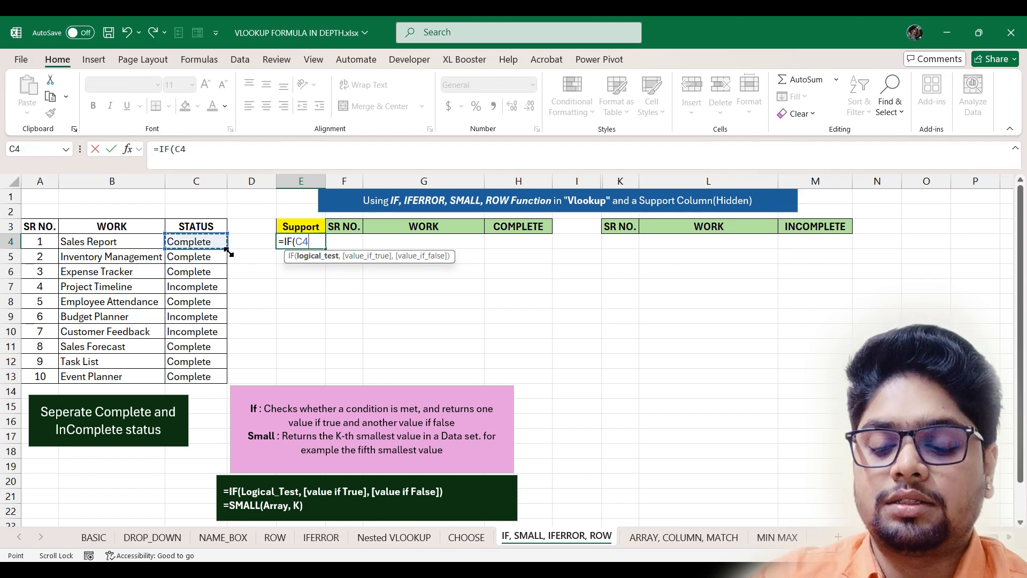
pyautogui.write('=')
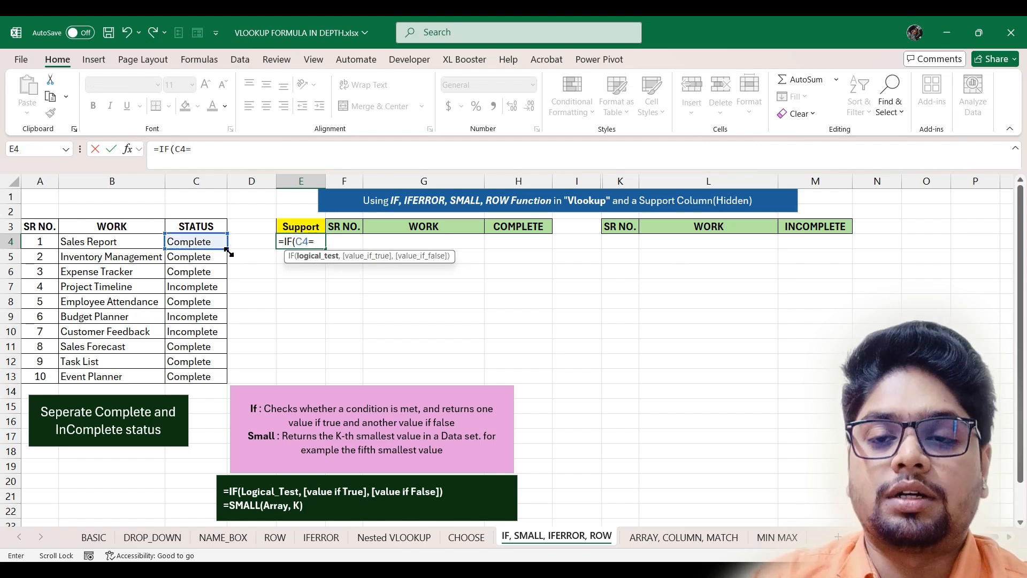
pyautogui.write('"co')
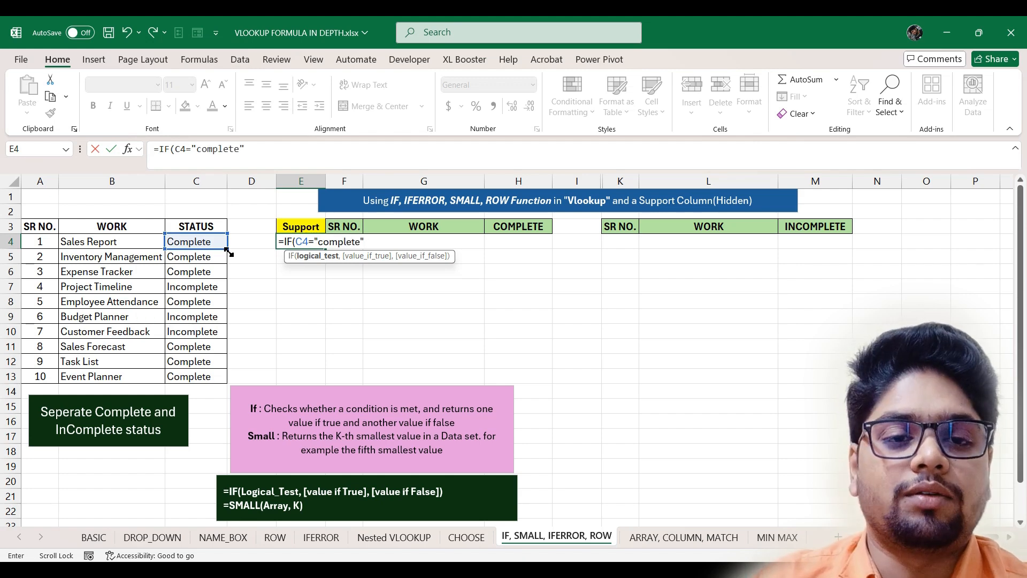
pyautogui.write('mplete",')
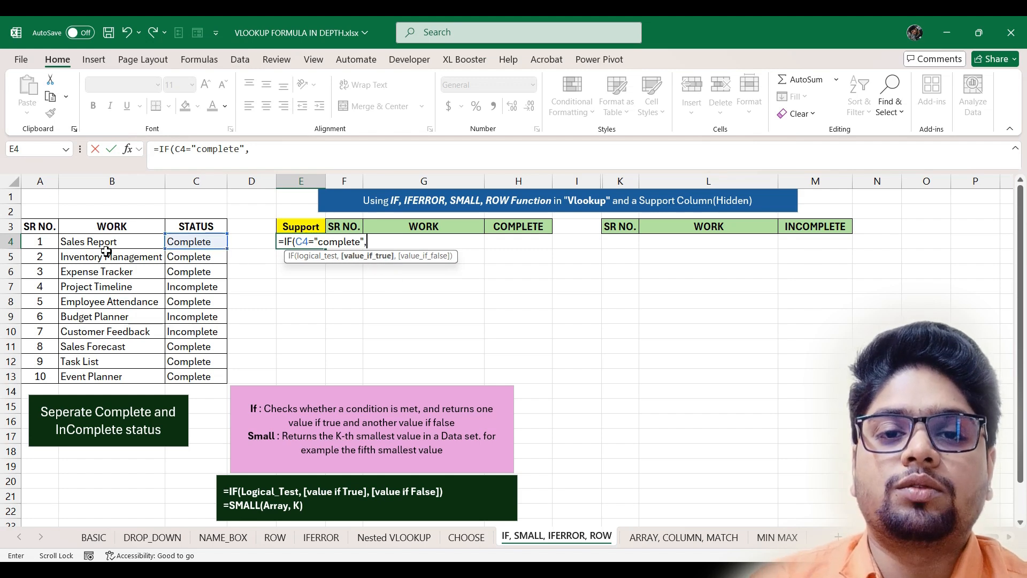
pyautogui.click(39, 242)
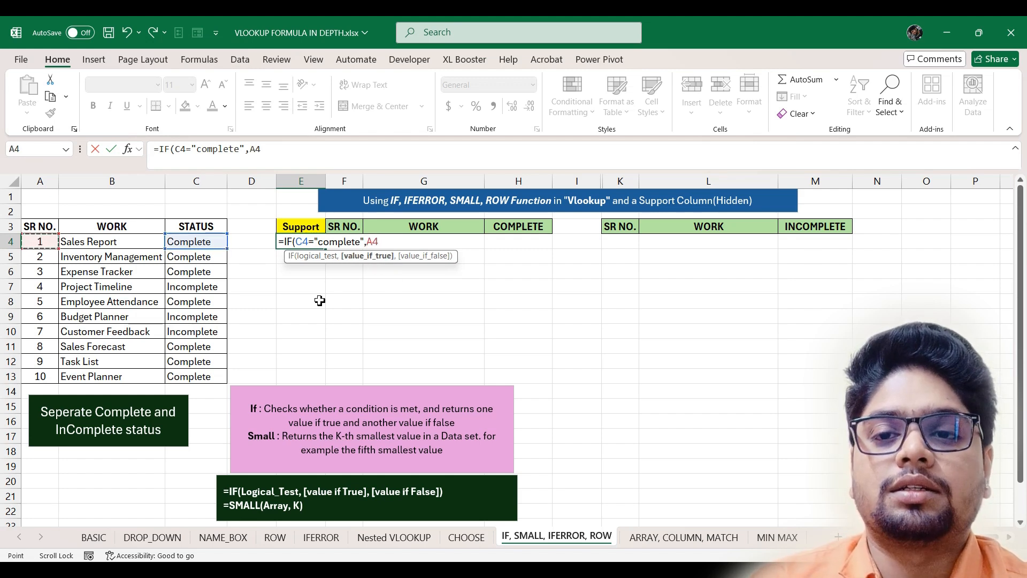
pyautogui.write(',')
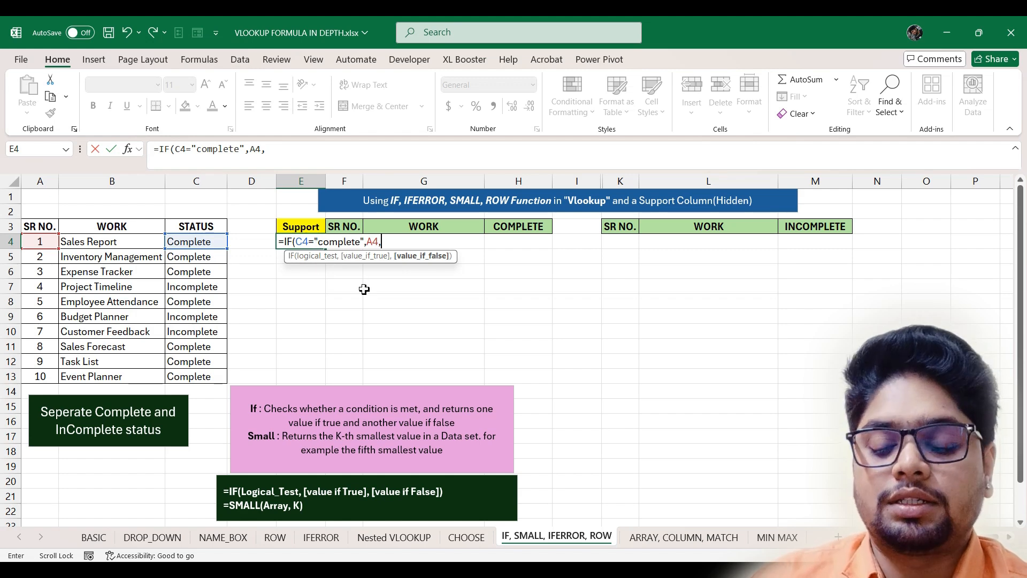
pyautogui.write('""')
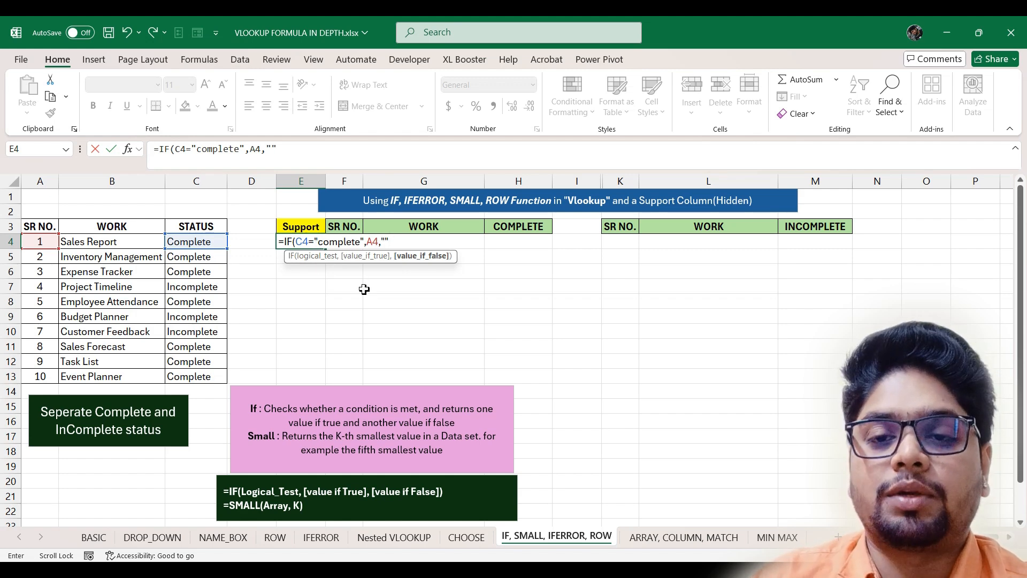
pyautogui.press('Return')
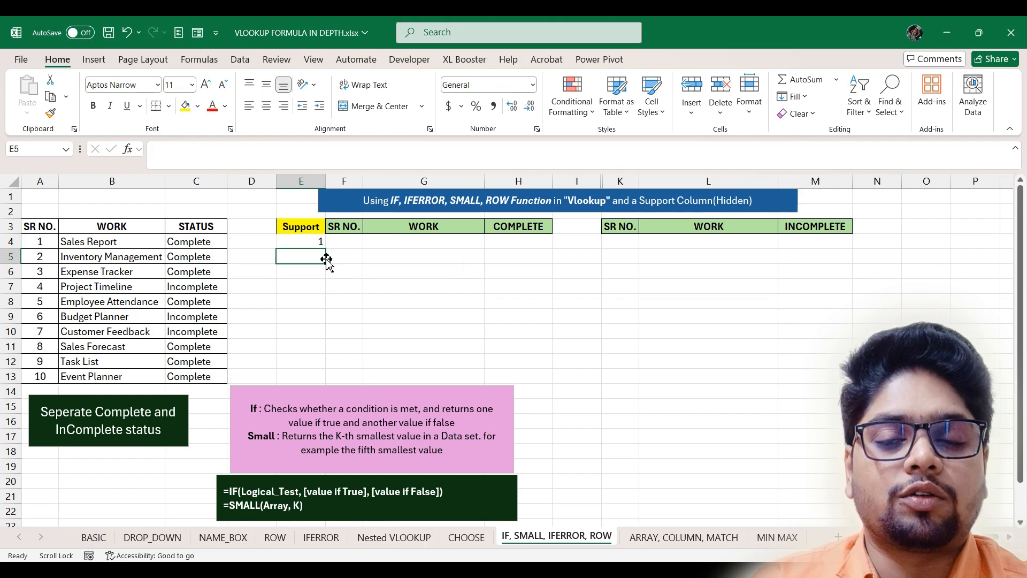
# - Fill the E4 IF formula down to E13
pyautogui.click(316, 242)
pyautogui.moveTo(325, 246); pyautogui.dragTo(326, 382)
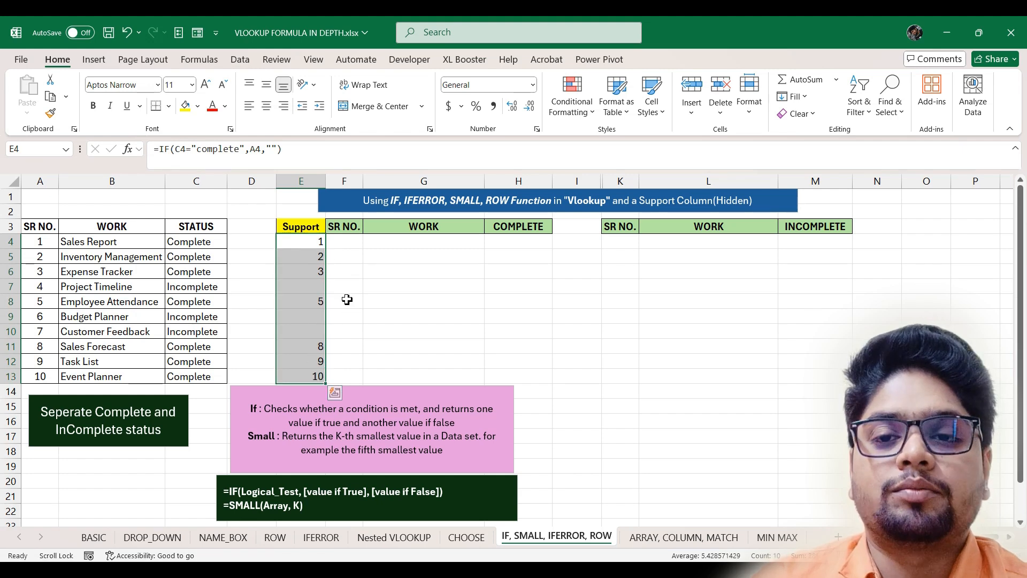
pyautogui.click(338, 241)
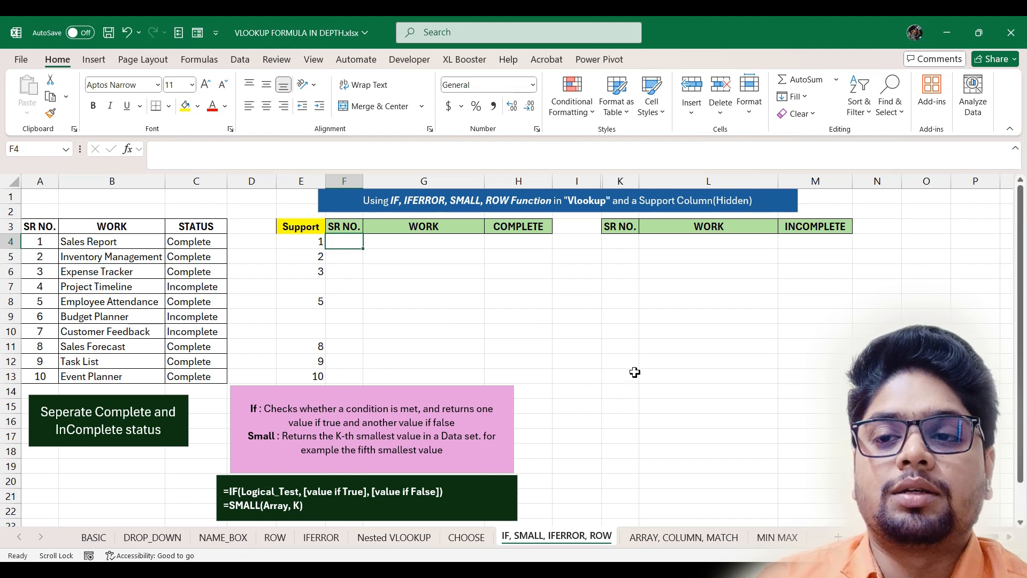
pyautogui.click(578, 435)
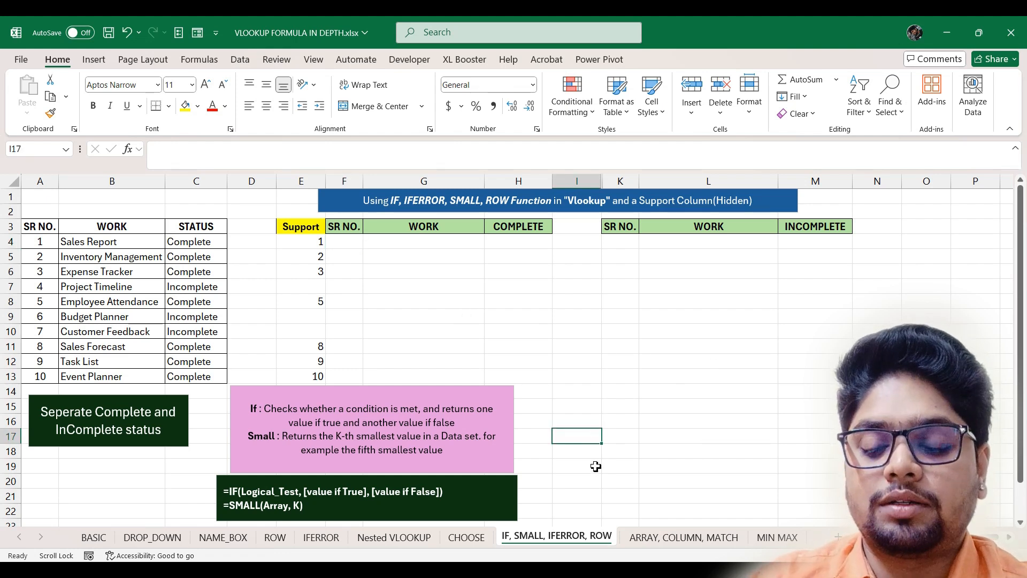
pyautogui.write('=sma')
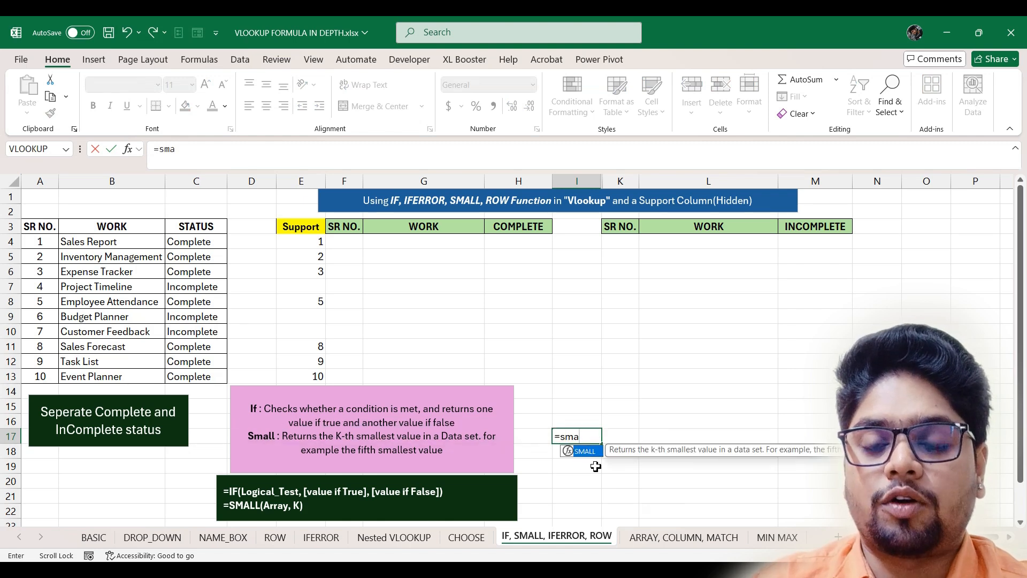
pyautogui.press('Tab')
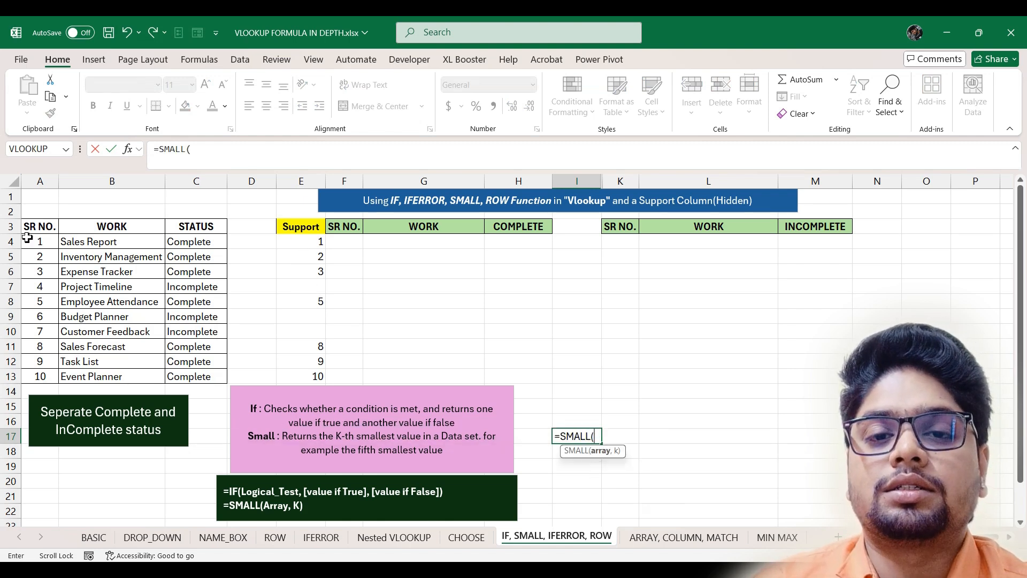
pyautogui.moveTo(37, 241); pyautogui.dragTo(42, 378)
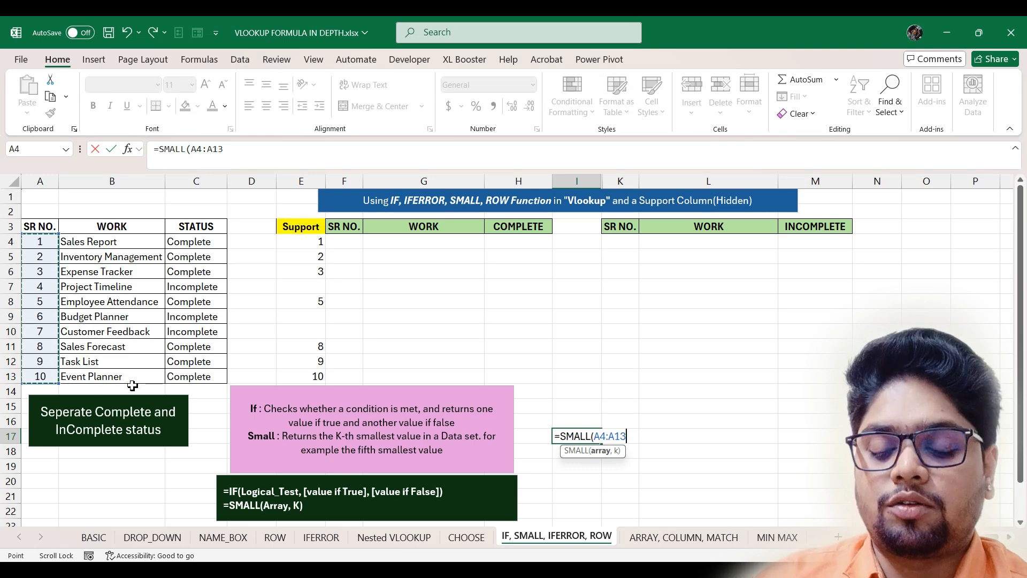
pyautogui.write(',1')
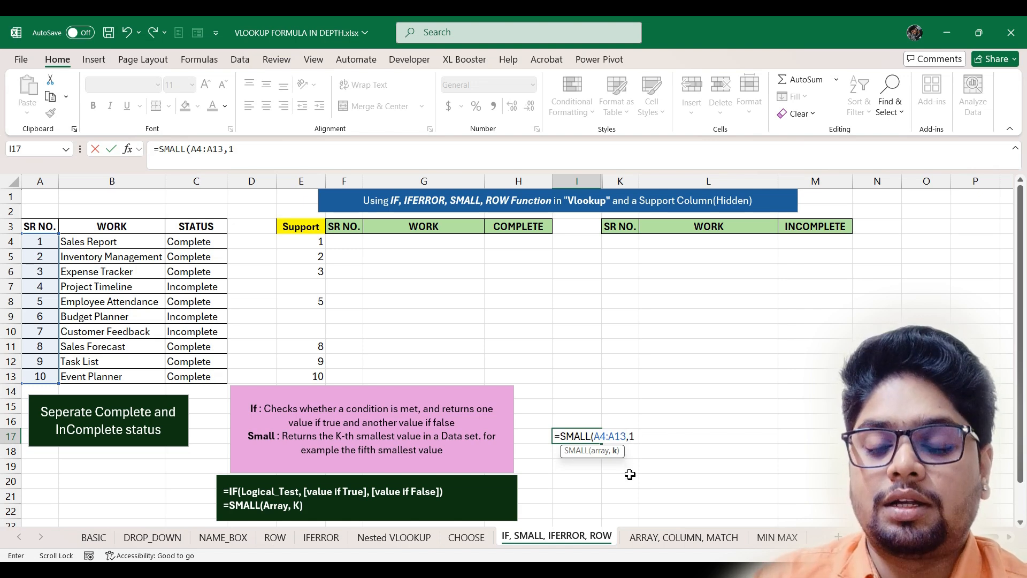
pyautogui.press('Return')
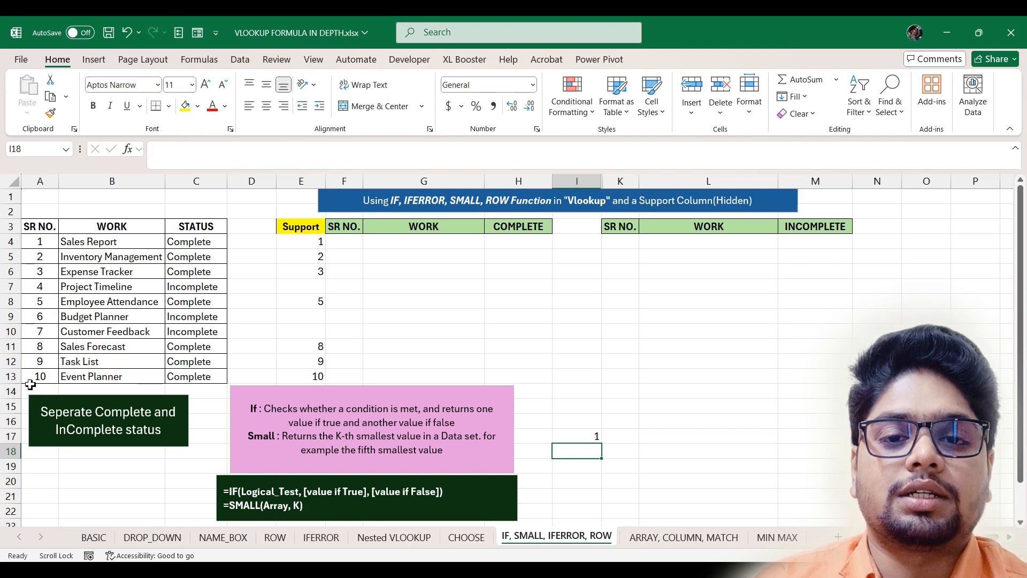
pyautogui.doubleClick(588, 435)
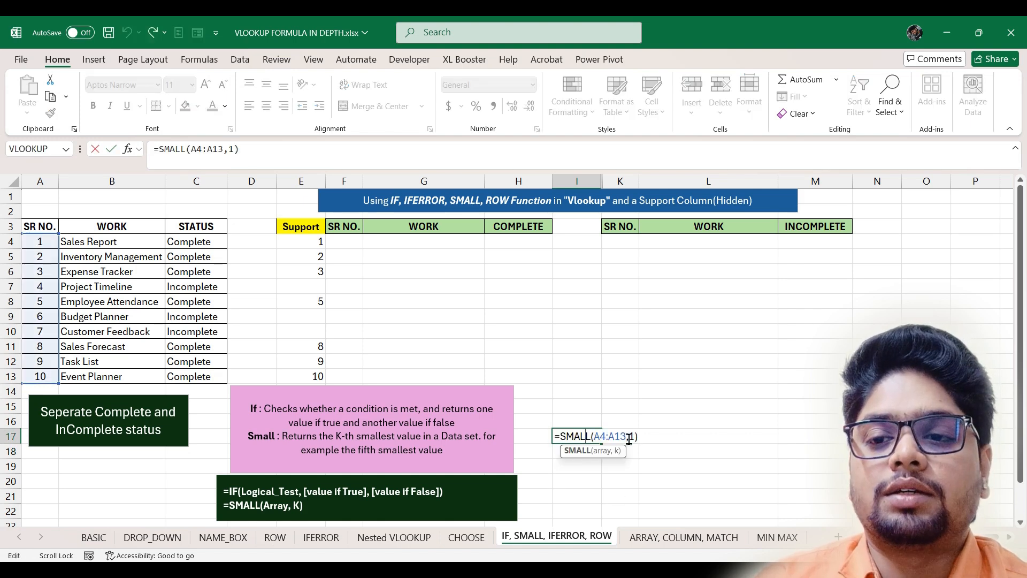
pyautogui.click(633, 437)
pyautogui.press('BackSpace')
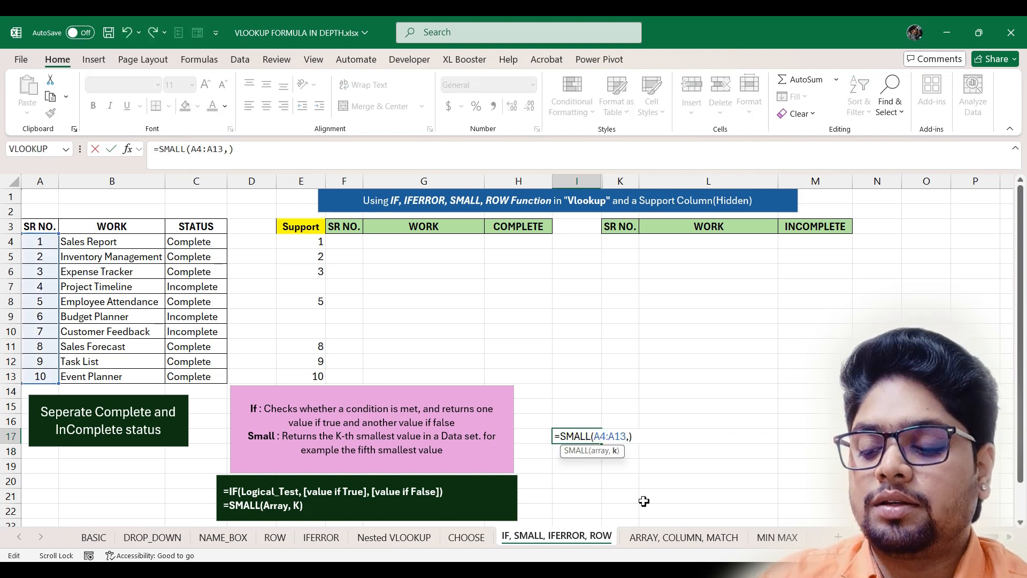
pyautogui.write('5')
pyautogui.press('Return')
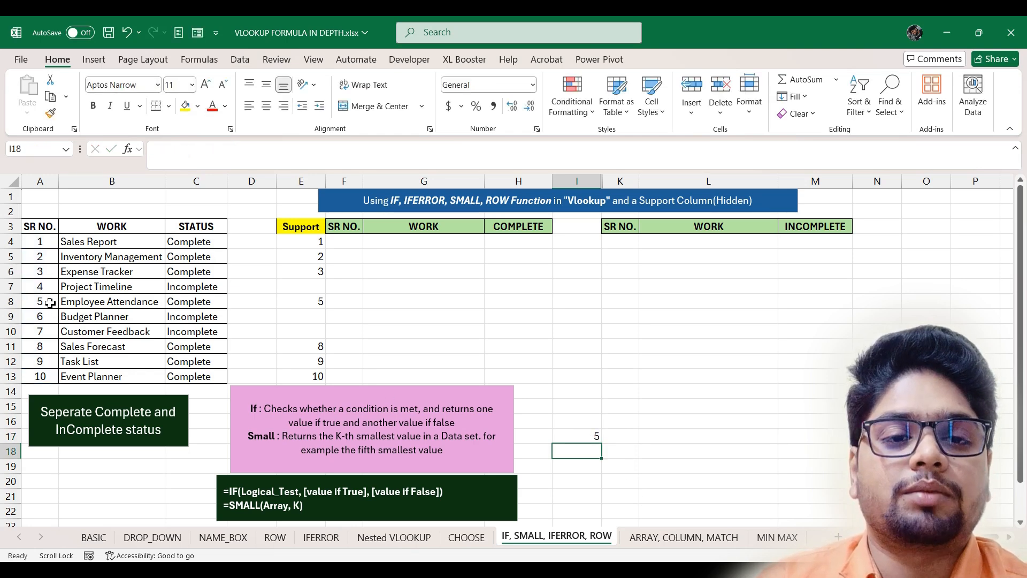
pyautogui.doubleClick(596, 436)
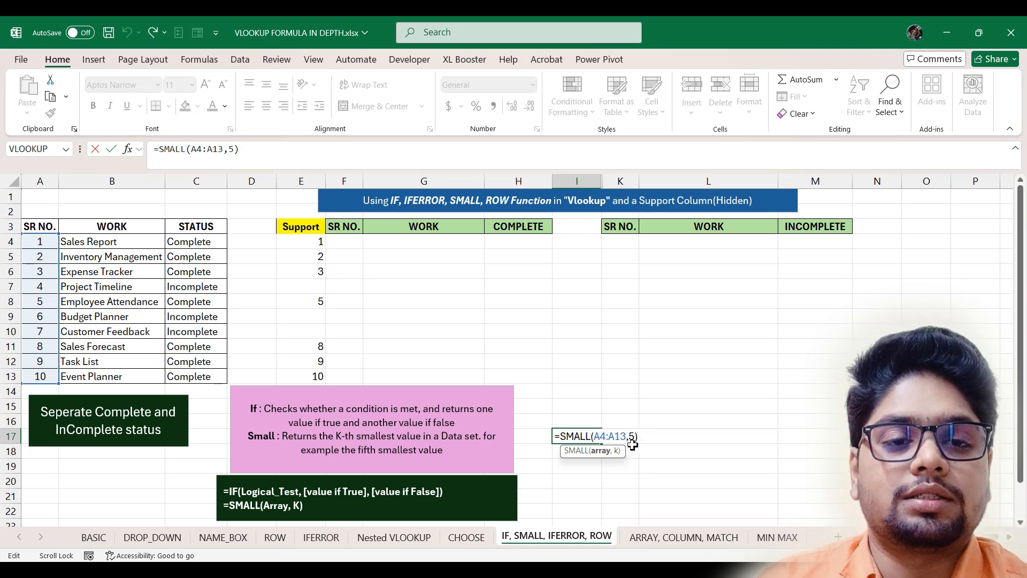
pyautogui.moveTo(638, 436); pyautogui.dragTo(552, 437)
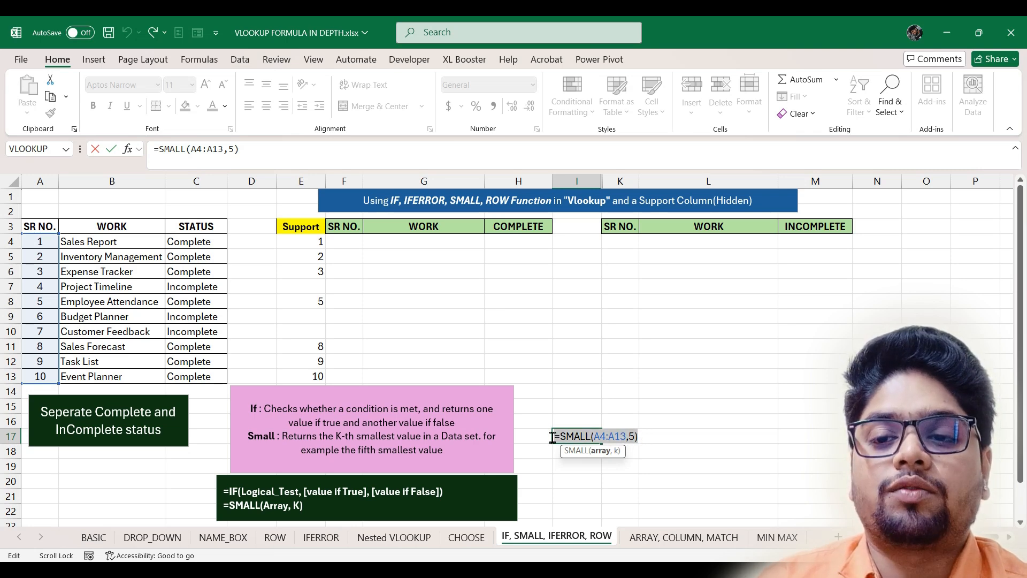
pyautogui.press('Escape')
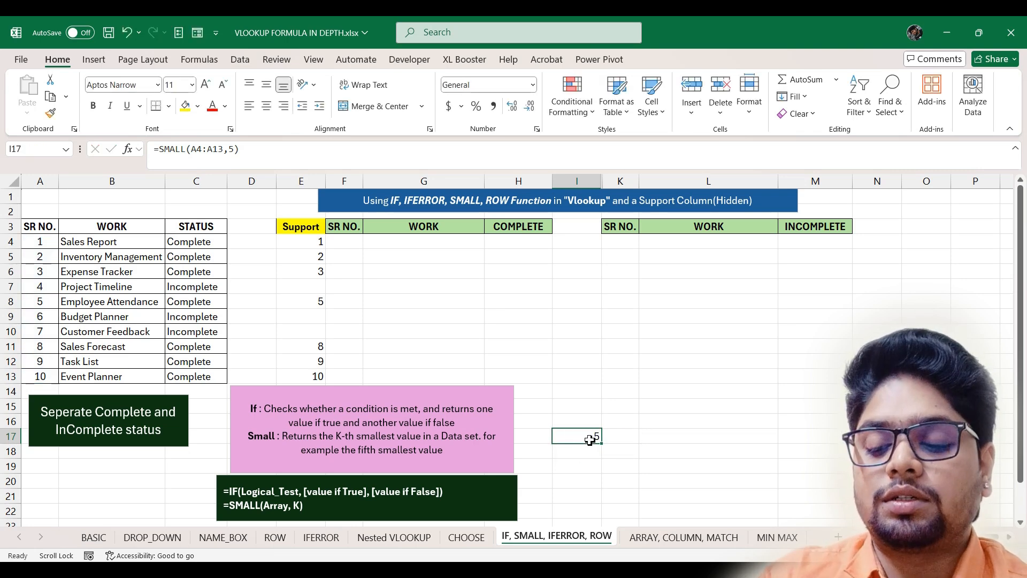
pyautogui.press('Delete')
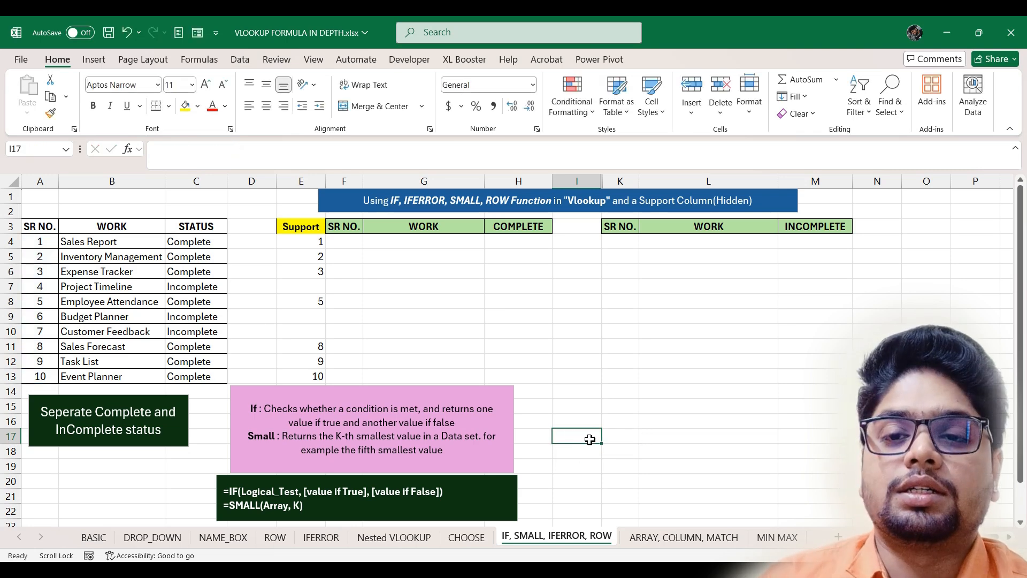
# - Enter =IFERROR(SMALL($E$4:$E$13,ROW()-3),"") in F4, accepting Excel's suggested correction
pyautogui.click(348, 241)
pyautogui.write('=')
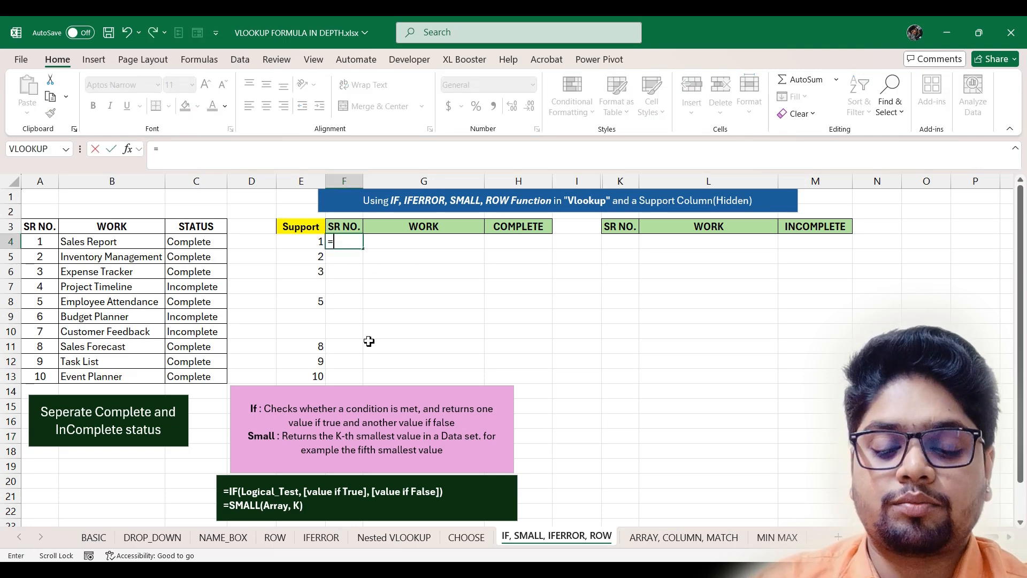
pyautogui.write('IFERROR(')
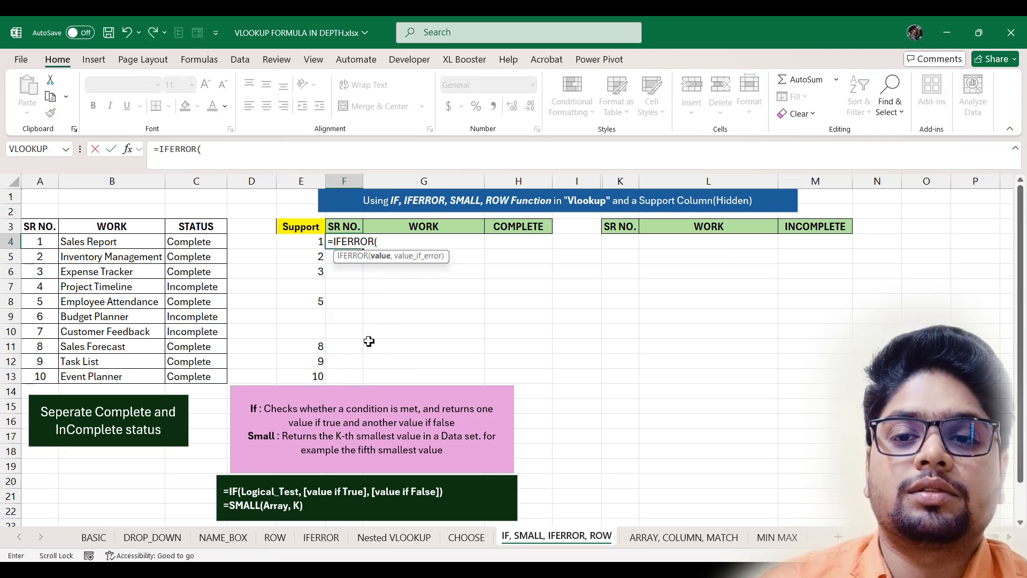
pyautogui.write('SMALL(')
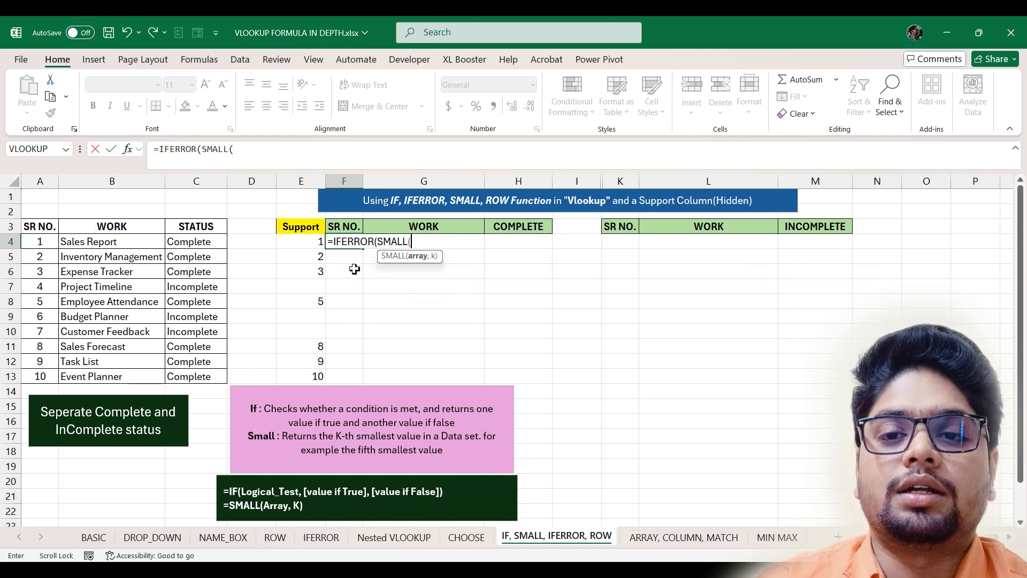
pyautogui.moveTo(315, 243); pyautogui.dragTo(314, 378)
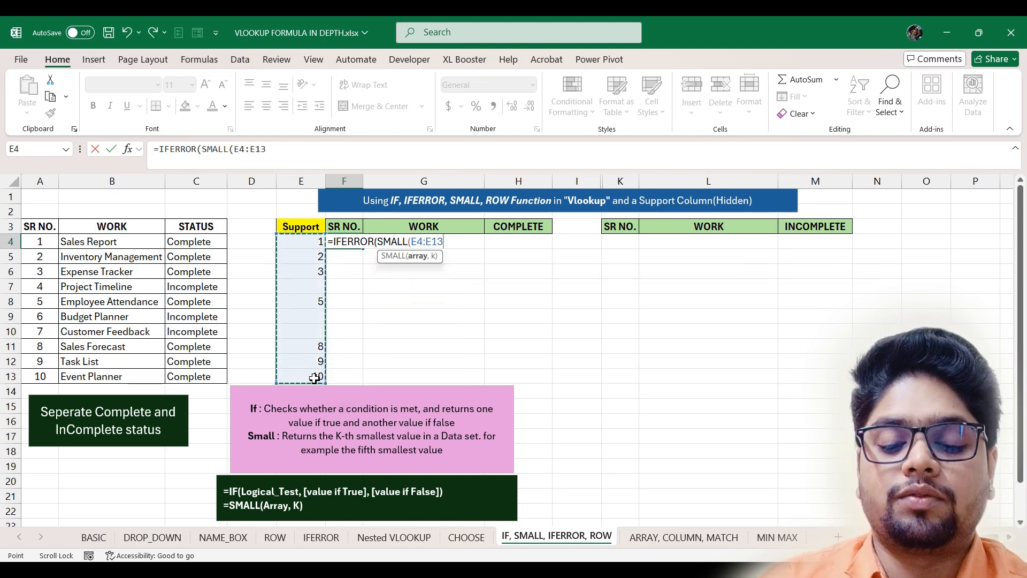
pyautogui.press('F4')
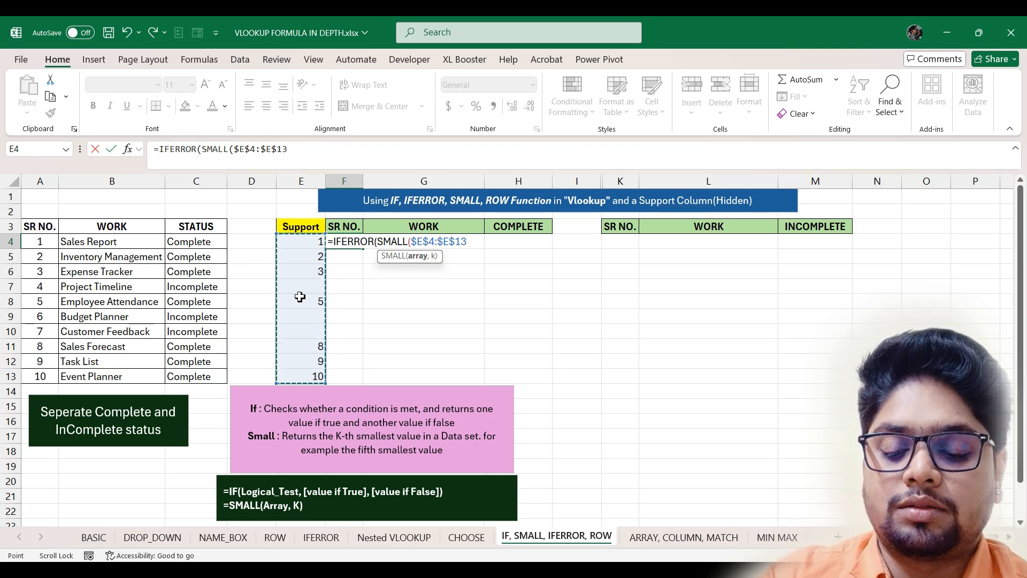
pyautogui.write(',')
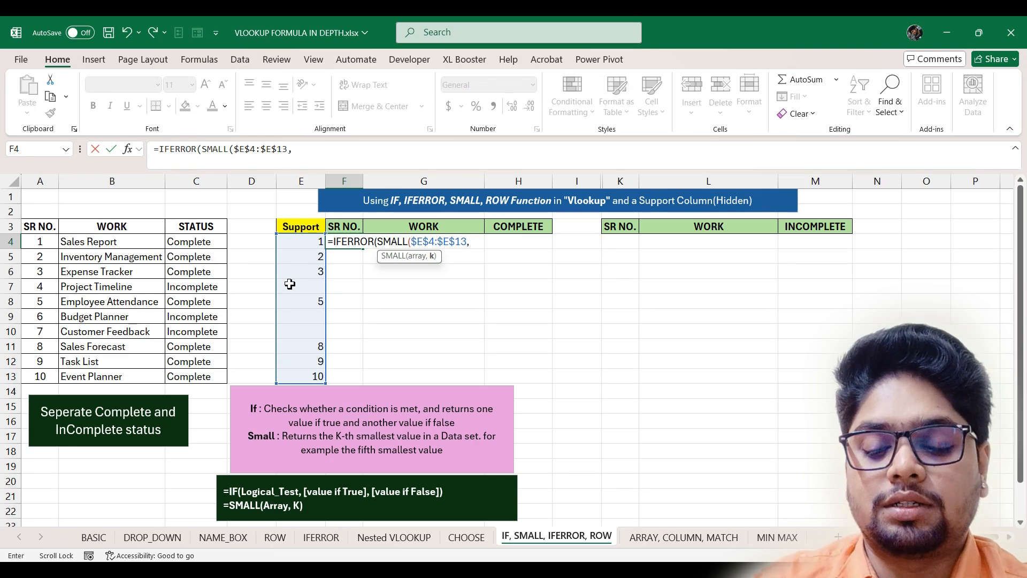
pyautogui.write('row')
pyautogui.press('Tab')
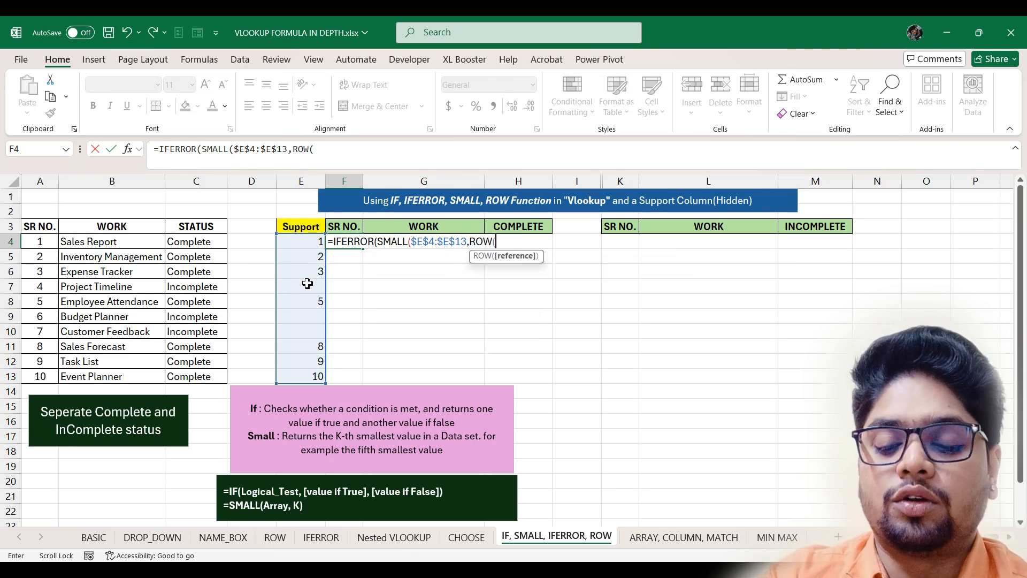
pyautogui.write(')-3,')
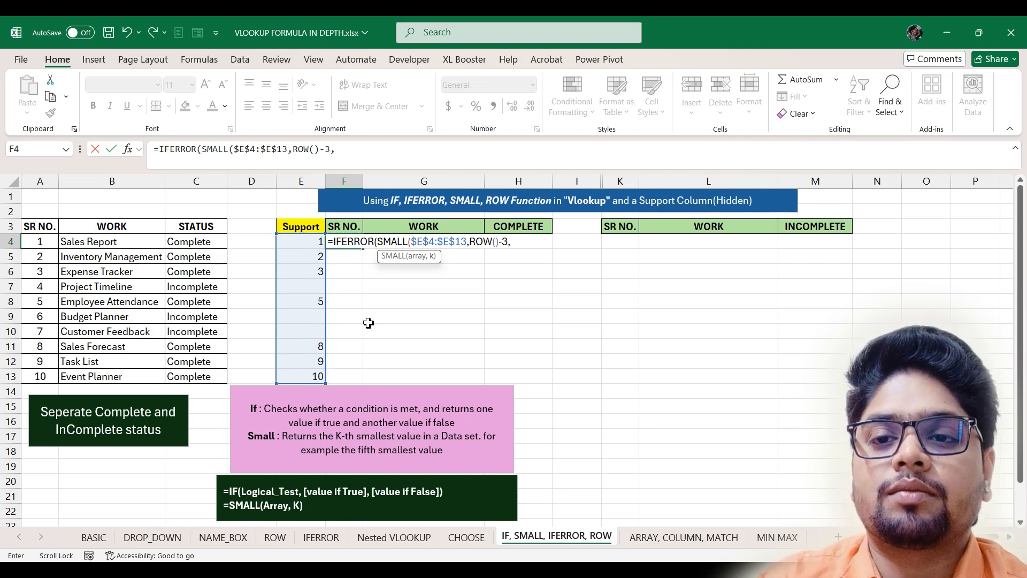
pyautogui.press('BackSpace')
pyautogui.write('),')
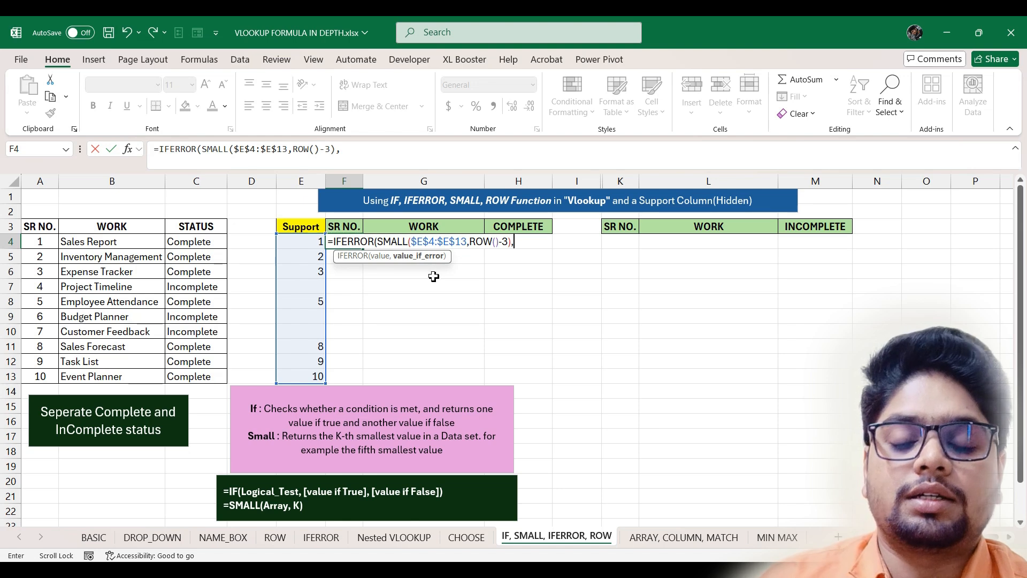
pyautogui.press('Return')
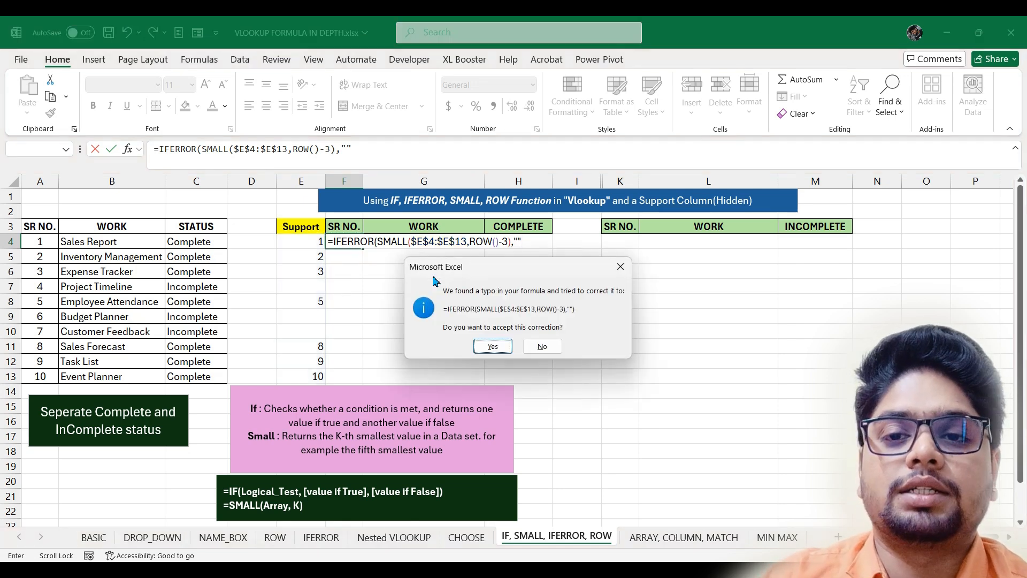
pyautogui.press('Return')
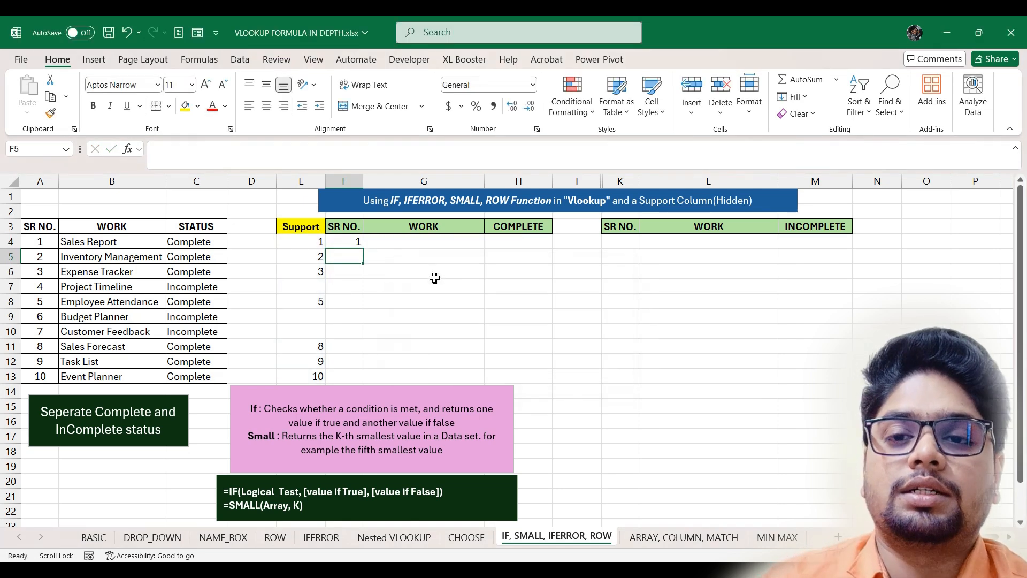
# - Fill the F4 serial formula down to F13
pyautogui.click(356, 242)
pyautogui.moveTo(364, 247); pyautogui.dragTo(365, 380)
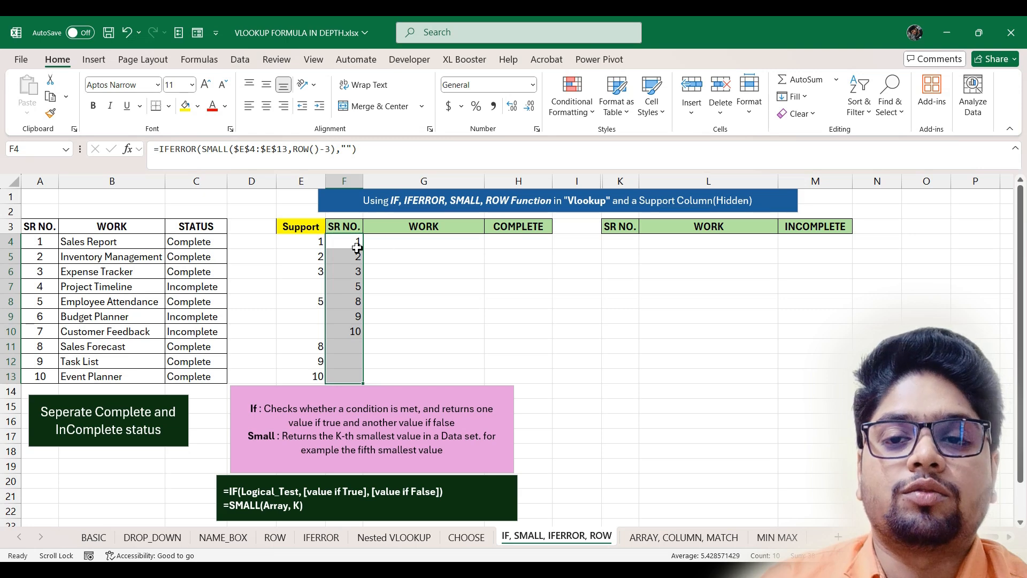
pyautogui.click(426, 241)
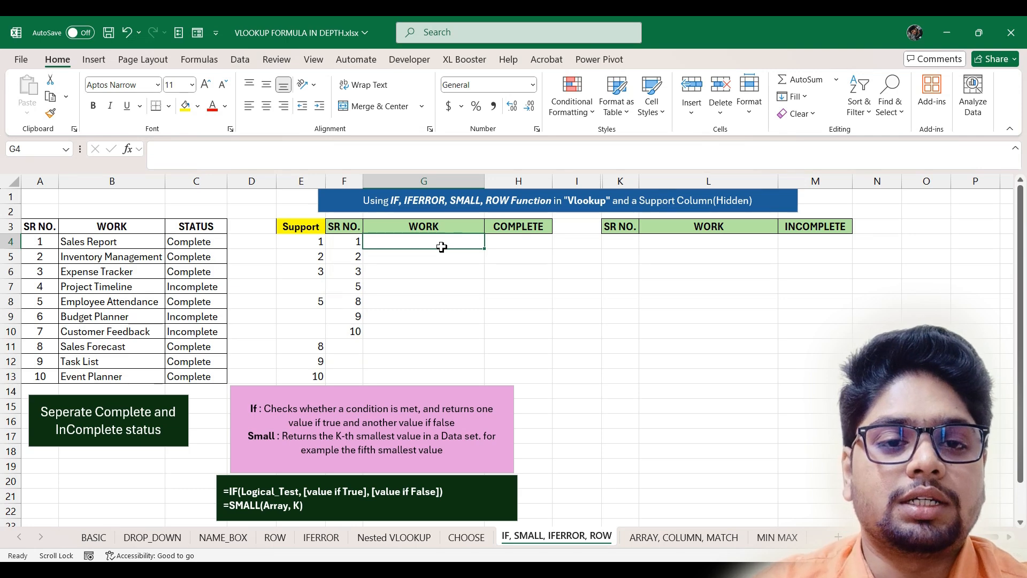
# - Enter =IFERROR(VLOOKUP(F4,A3:C13,2,0),"") in G4, accepting Excel's suggested correction
pyautogui.write('=')
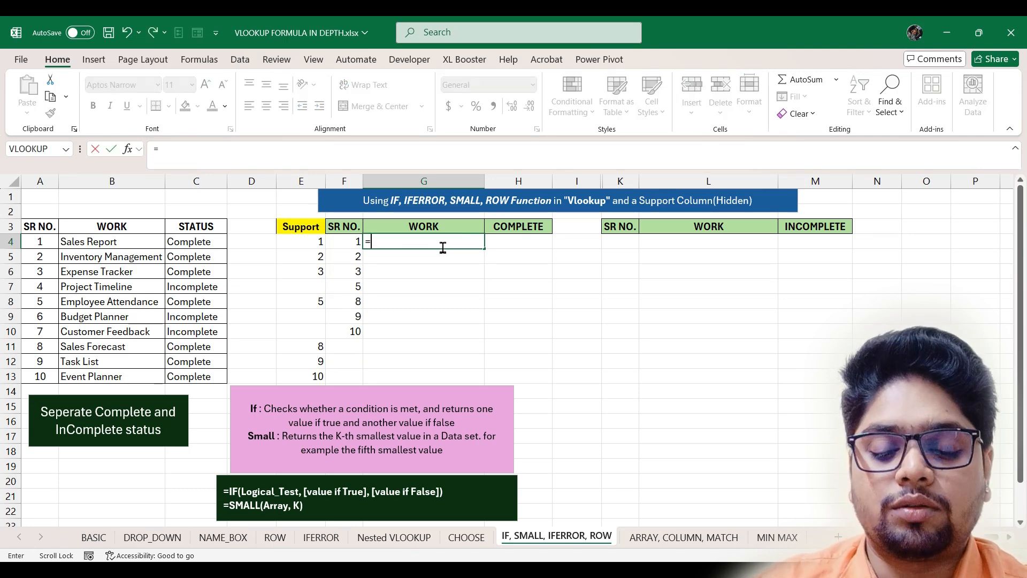
pyautogui.write('ife')
pyautogui.press('Tab')
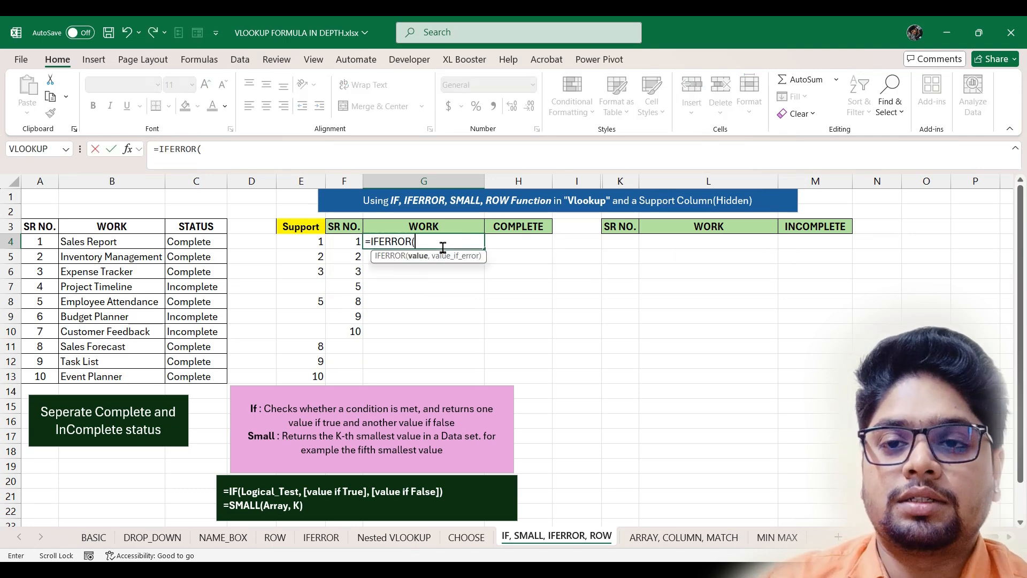
pyautogui.write('vl')
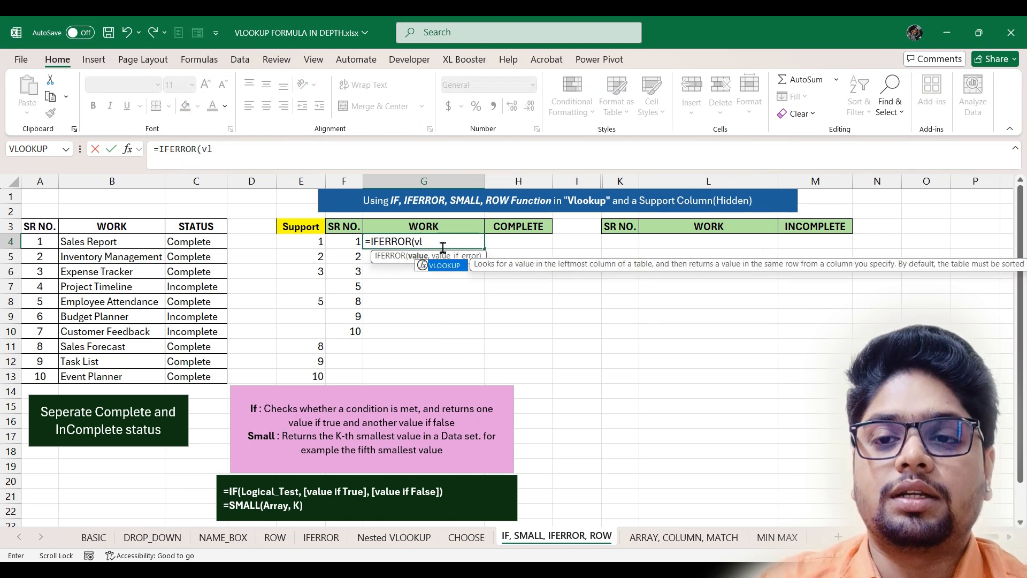
pyautogui.press('Tab')
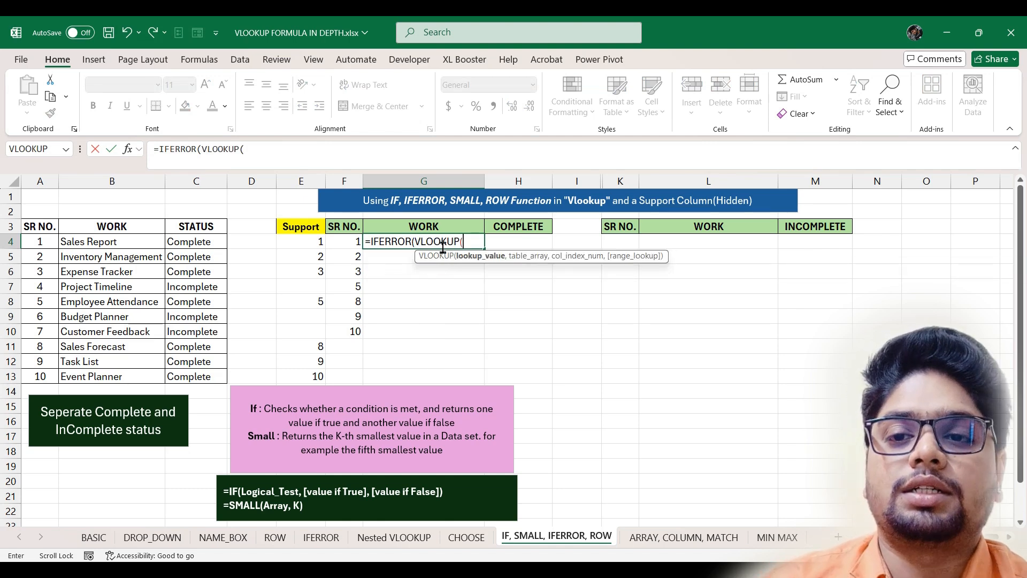
pyautogui.click(347, 242)
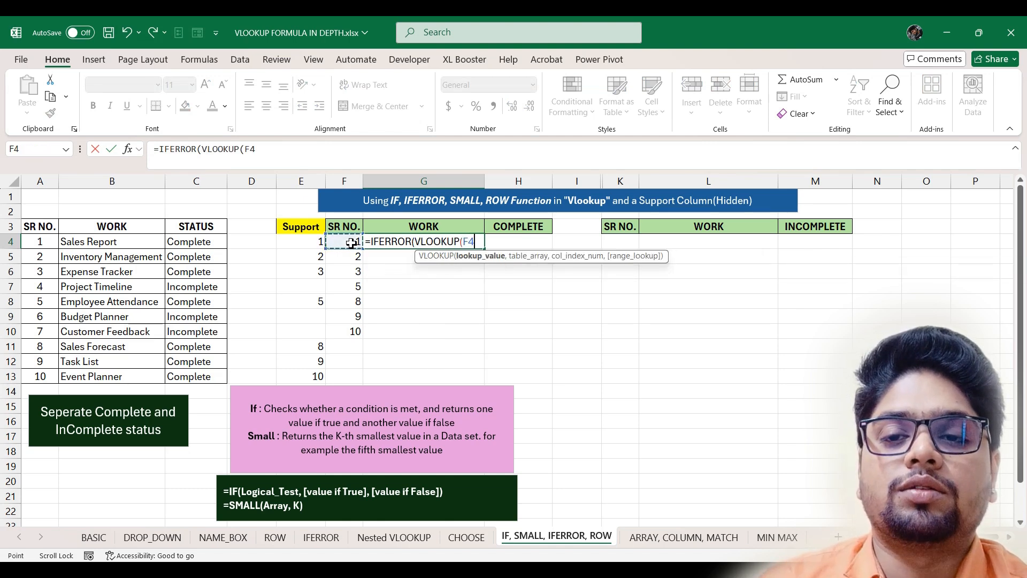
pyautogui.write(',')
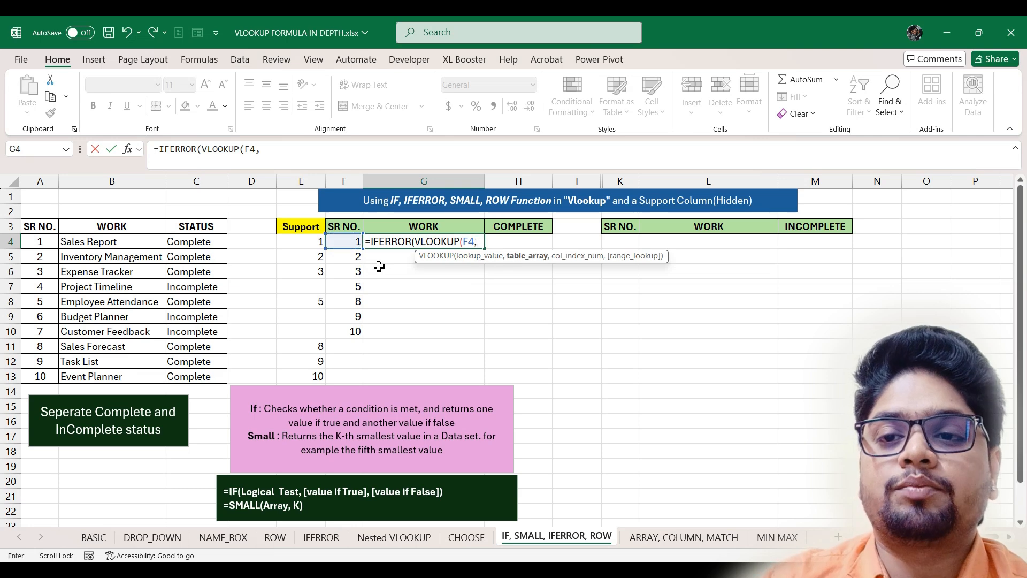
pyautogui.moveTo(37, 226); pyautogui.dragTo(205, 370)
pyautogui.write(',')
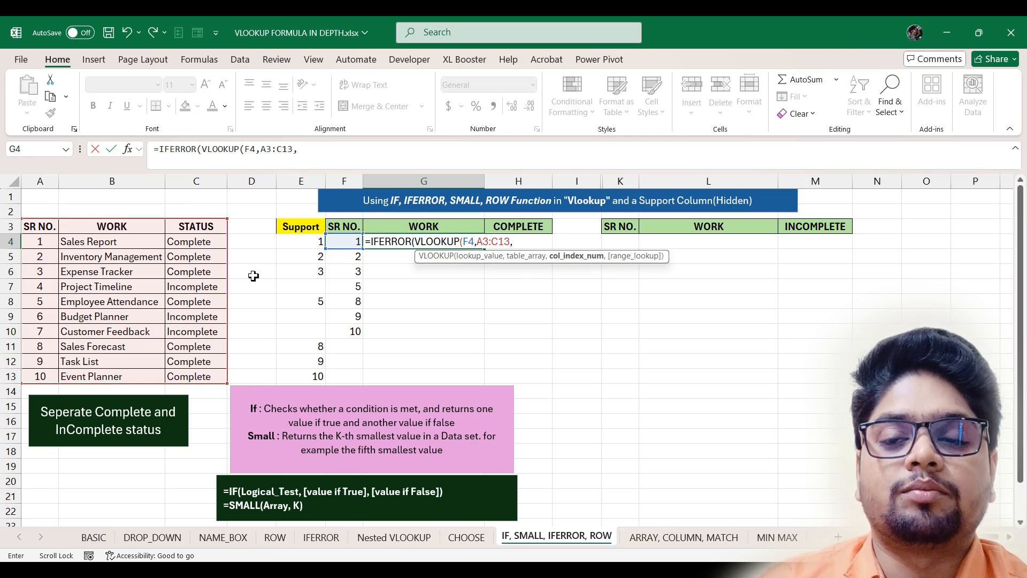
pyautogui.write('2')
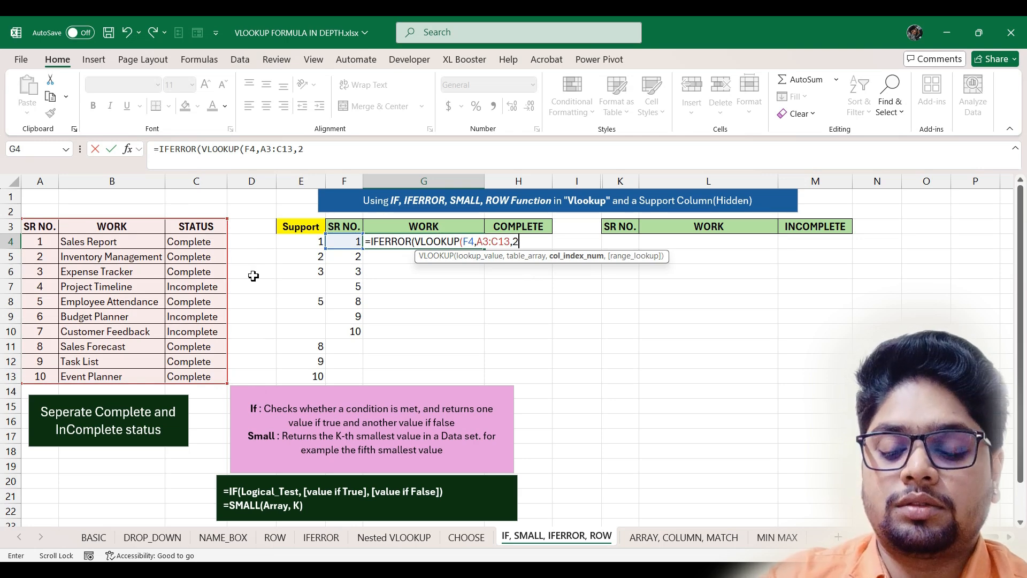
pyautogui.write(',0')
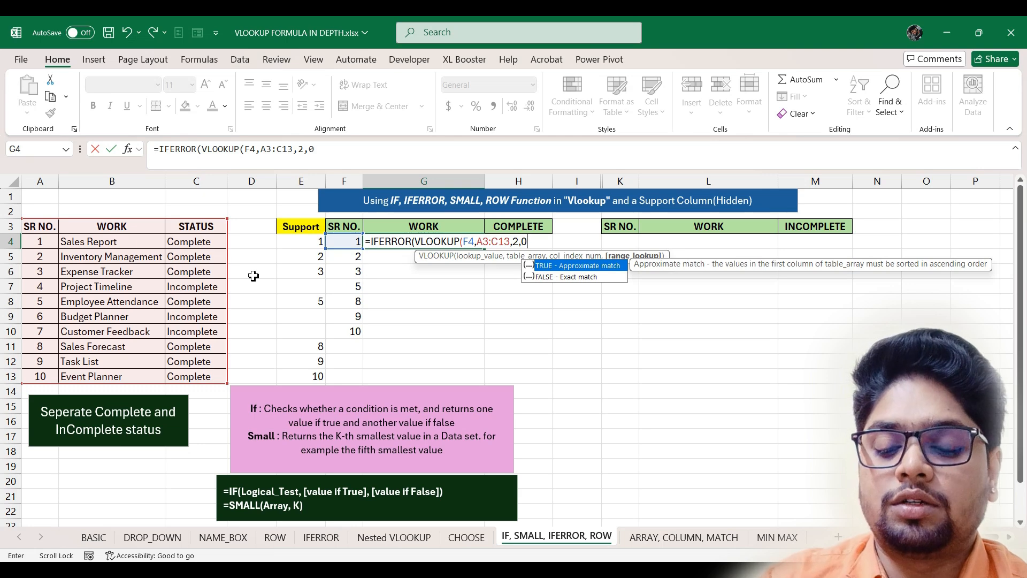
pyautogui.write('),')
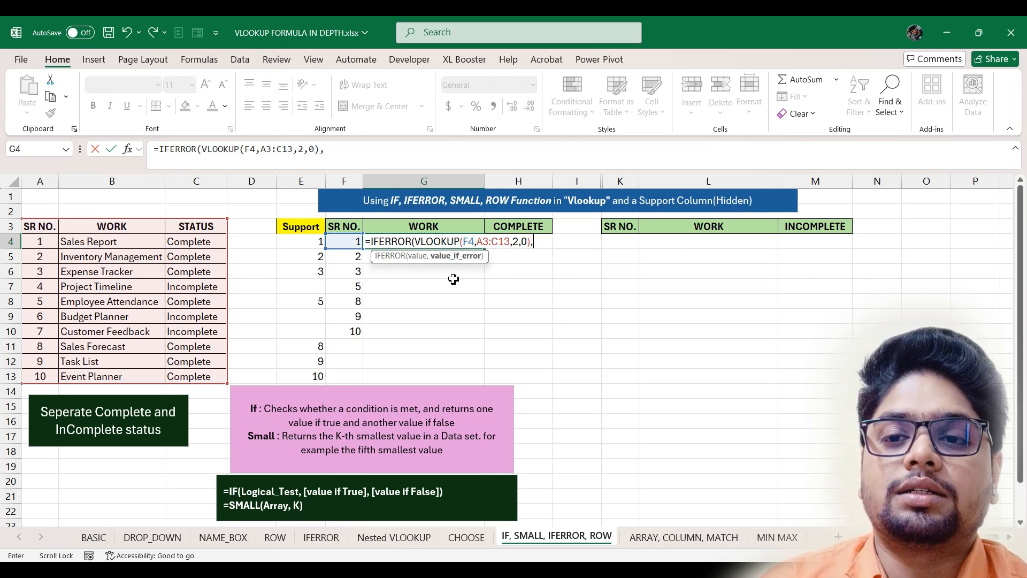
pyautogui.write('""')
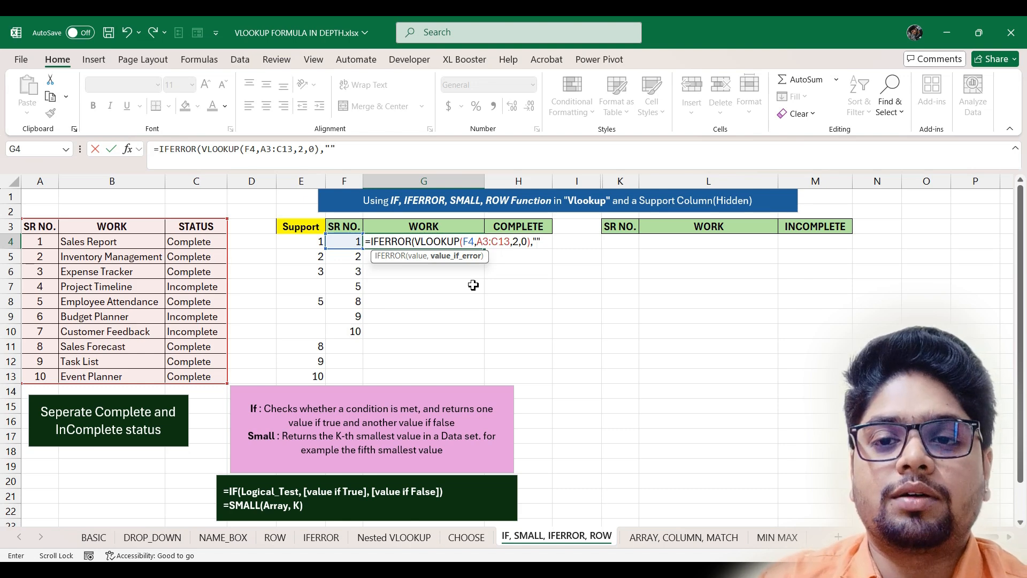
pyautogui.write('"')
pyautogui.press('Return')
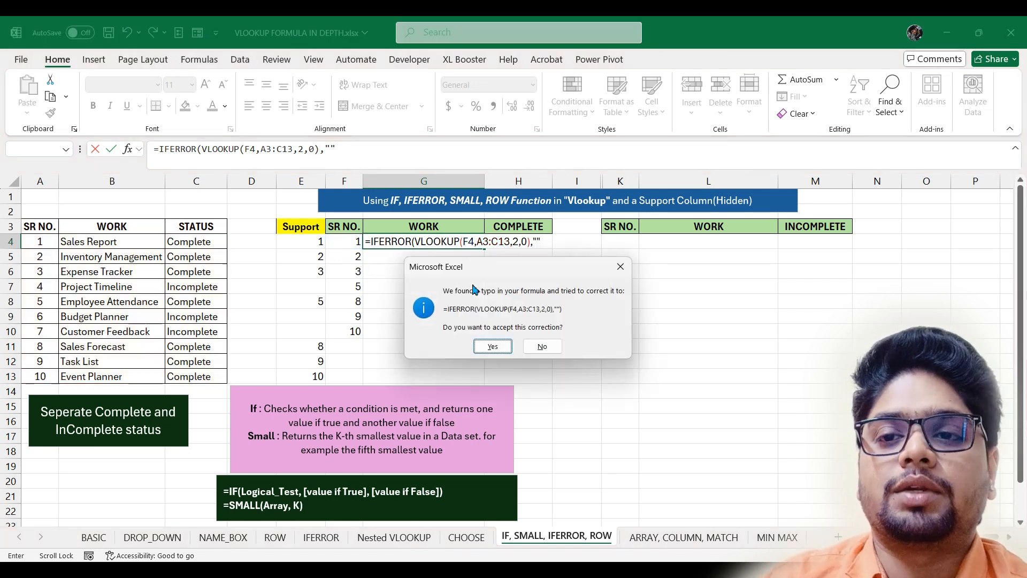
pyautogui.press('Return')
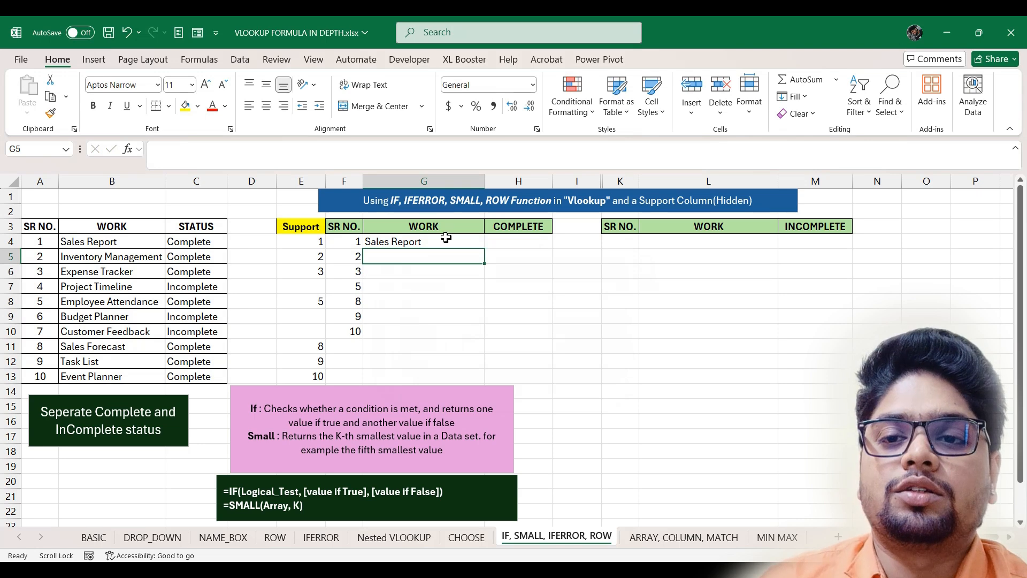
# - Fill the G4 work-name formula down to G13
pyautogui.click(455, 241)
pyautogui.moveTo(487, 249); pyautogui.dragTo(479, 381)
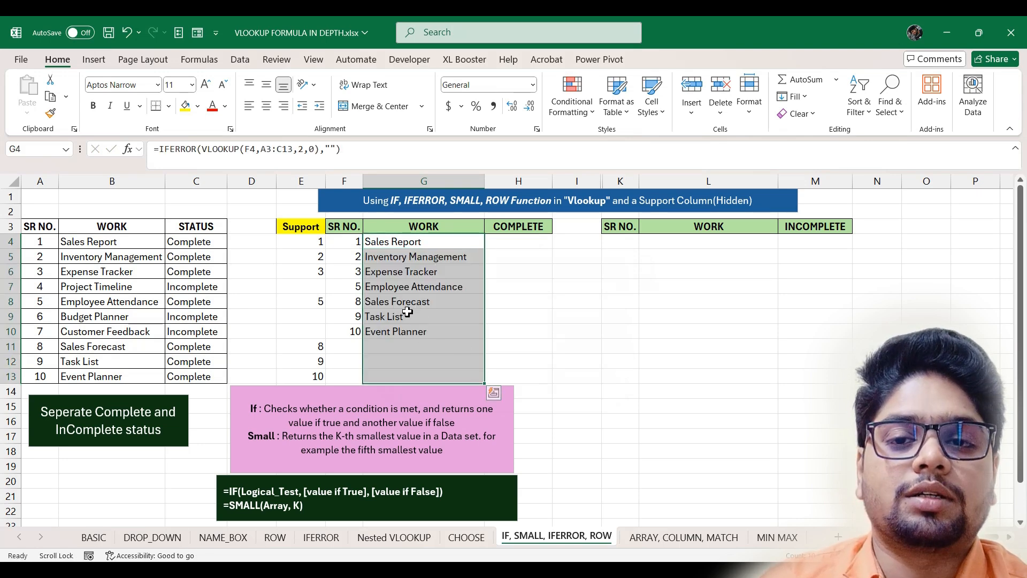
pyautogui.click(532, 241)
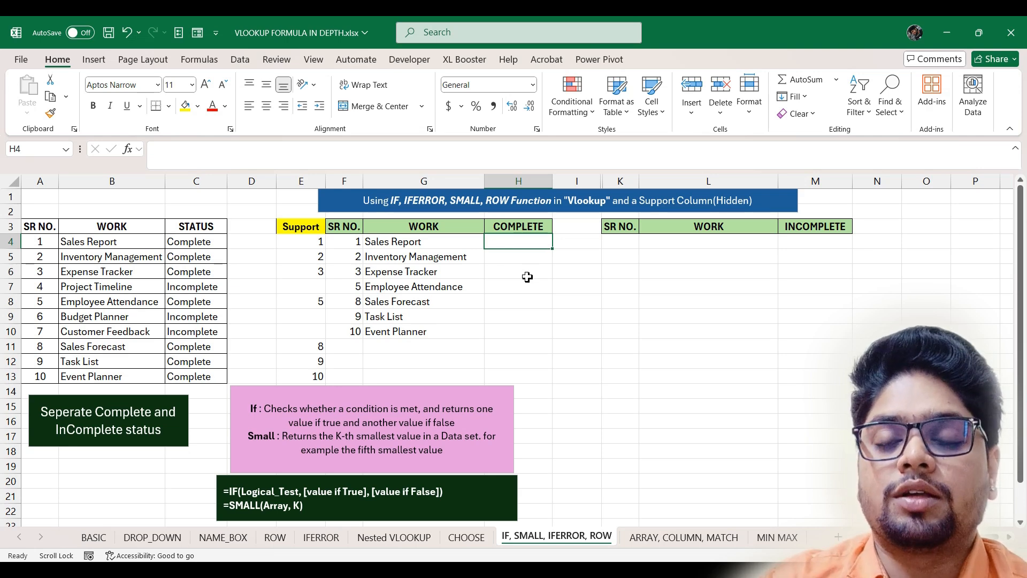
# - Copy G4's lookup formula text and paste it into H4
pyautogui.write('=')
pyautogui.write('IFERROR(')
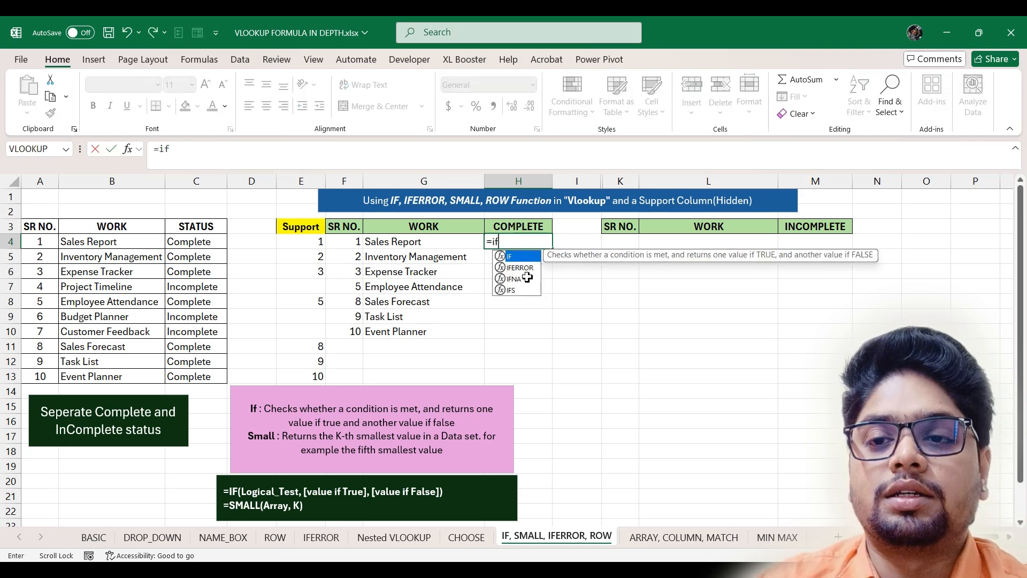
pyautogui.press('BackSpace')
pyautogui.press('BackSpace')
pyautogui.press('BackSpace')
pyautogui.press('BackSpace')
pyautogui.press('BackSpace')
pyautogui.press('BackSpace')
pyautogui.press('BackSpace')
pyautogui.press('BackSpace')
pyautogui.press('BackSpace')
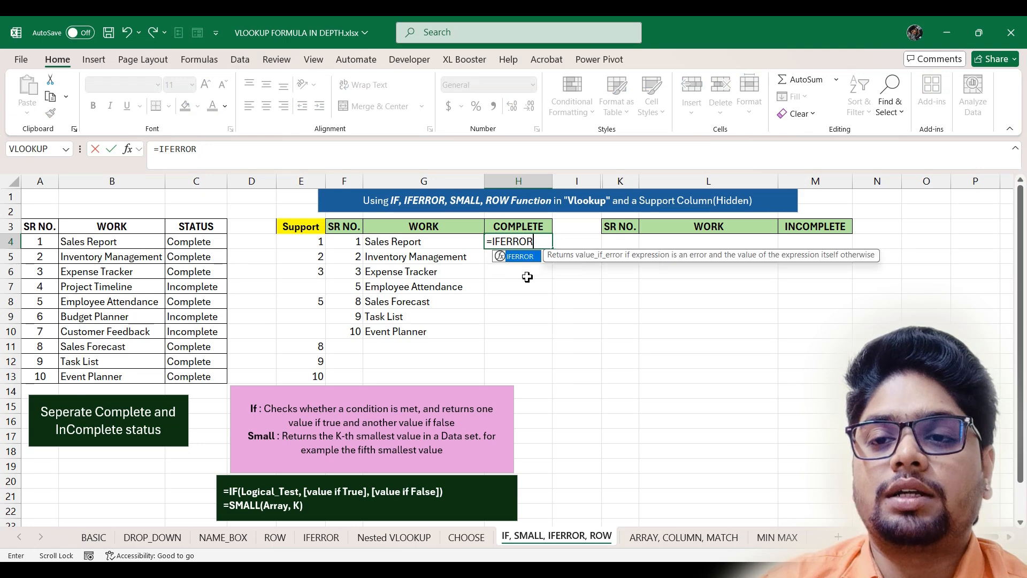
pyautogui.click(451, 244)
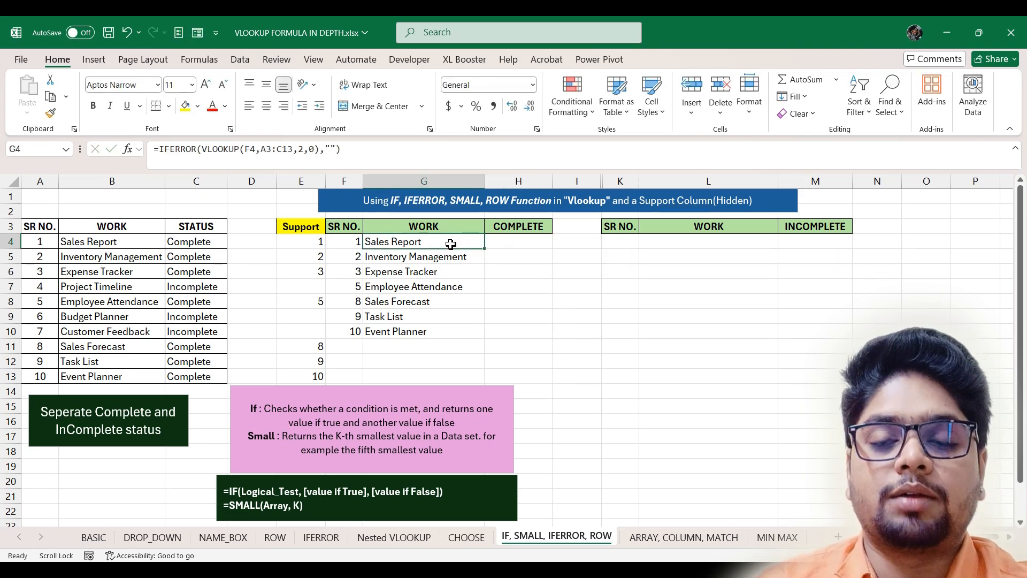
pyautogui.doubleClick(463, 242)
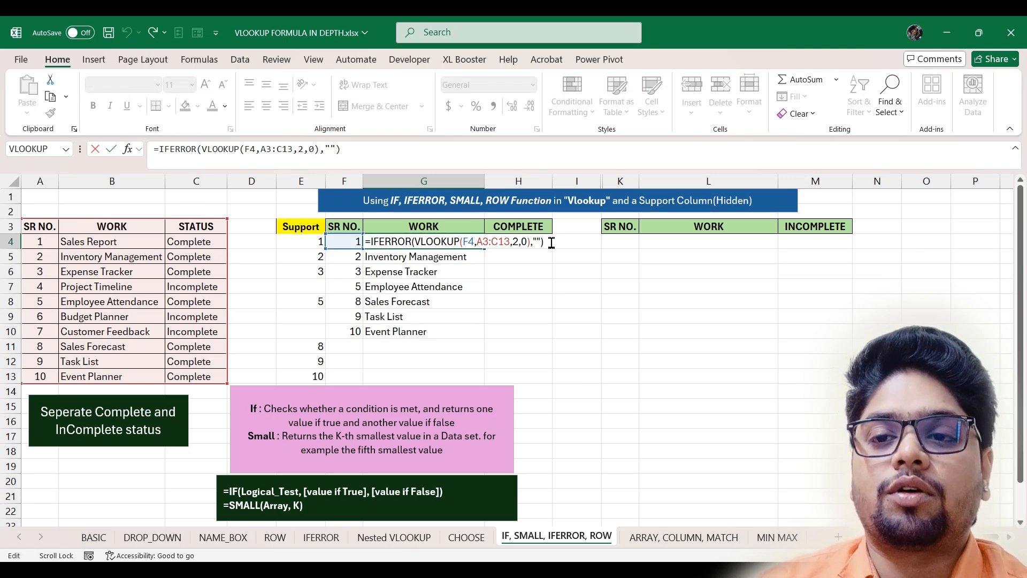
pyautogui.moveTo(546, 242); pyautogui.dragTo(366, 242)
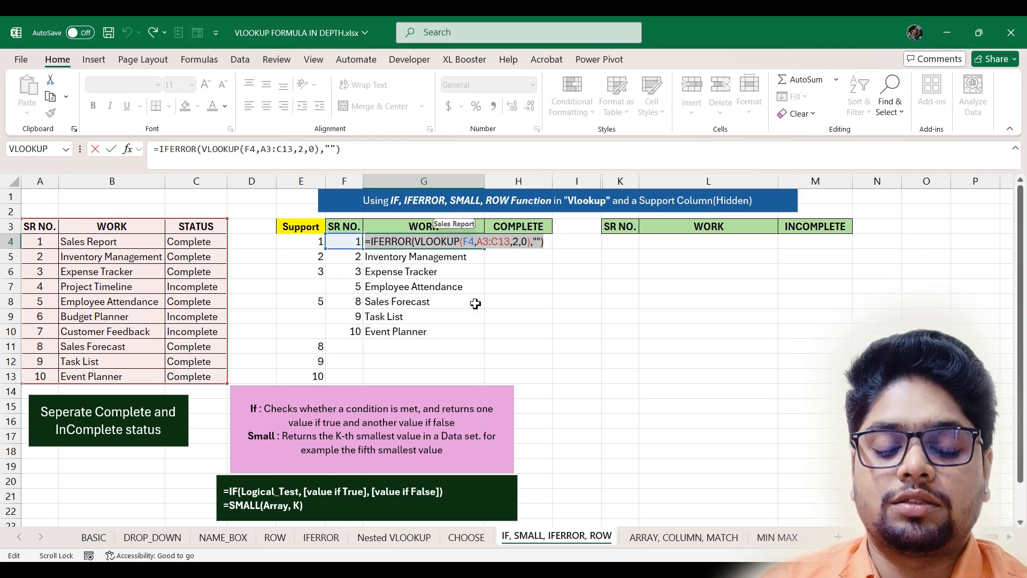
pyautogui.hotkey('ctrl', 'c')
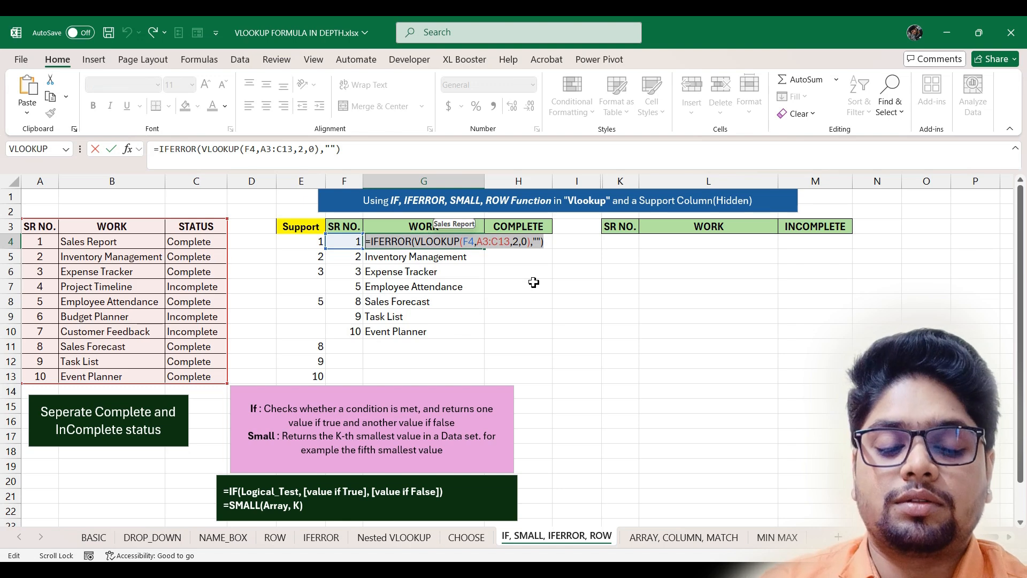
pyautogui.press('Escape')
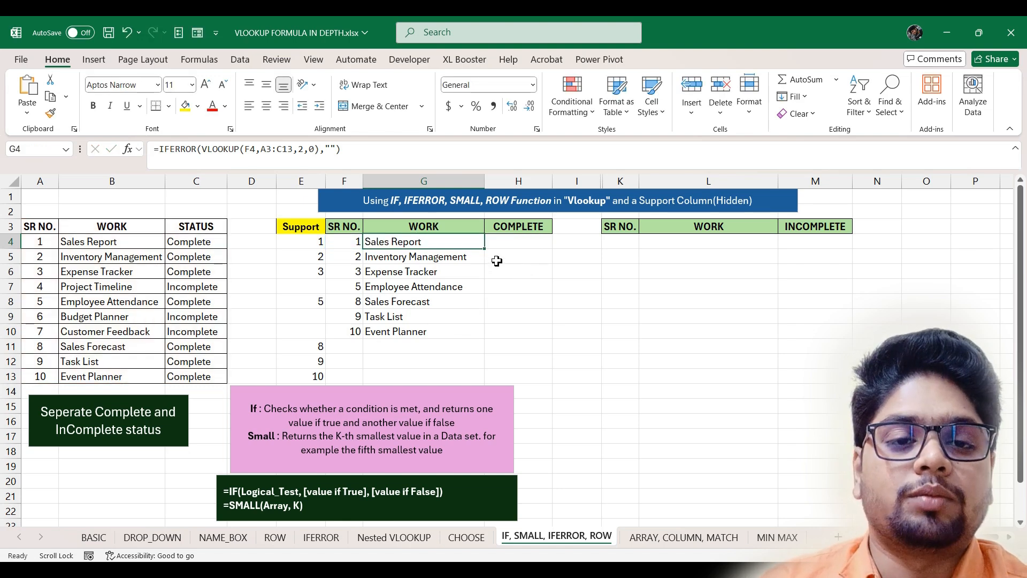
pyautogui.click(526, 243)
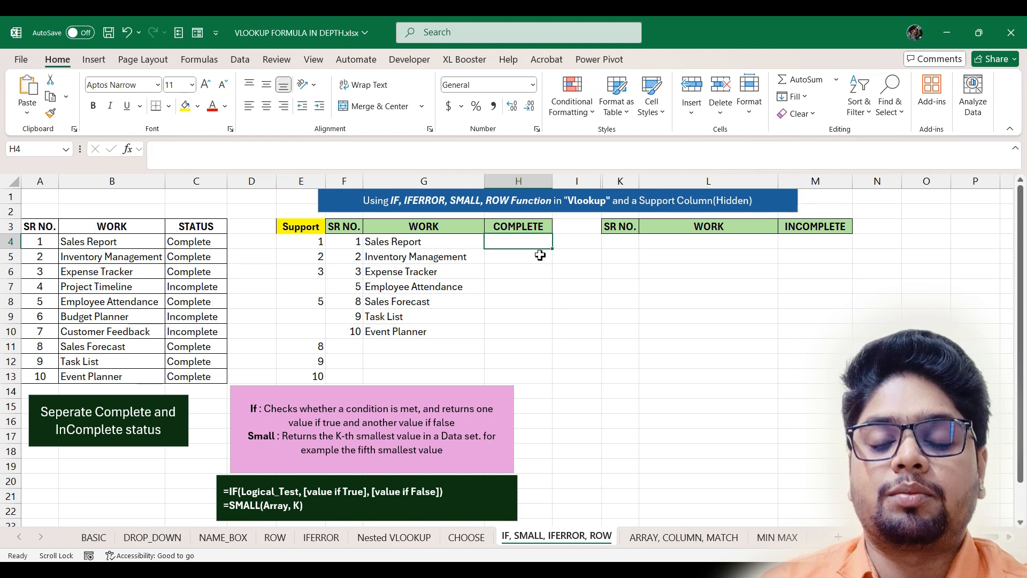
pyautogui.hotkey('ctrl', 'v')
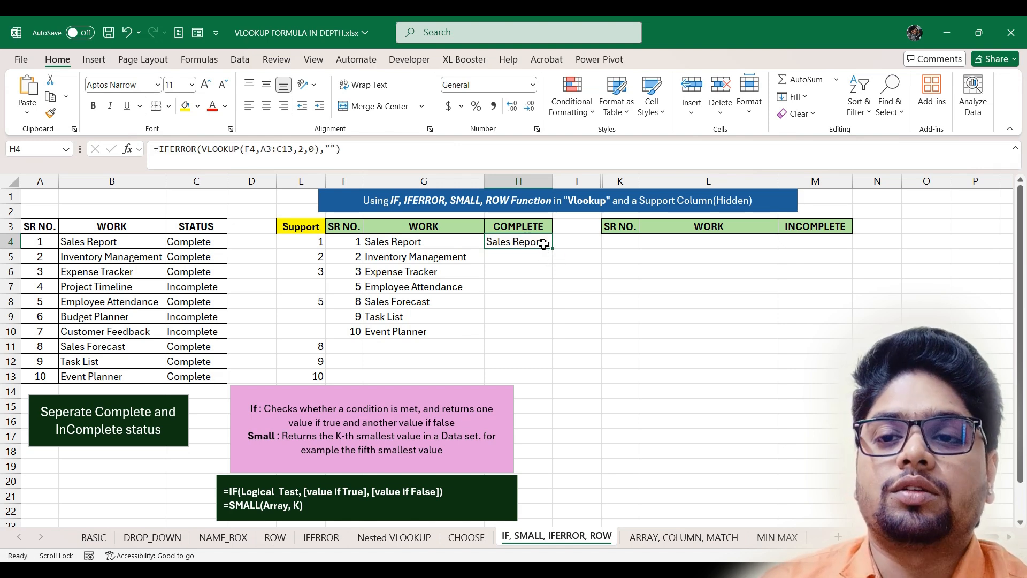
# - Change H4's column index from 2 to 3 and fill the status lookup down to H13
pyautogui.doubleClick(541, 243)
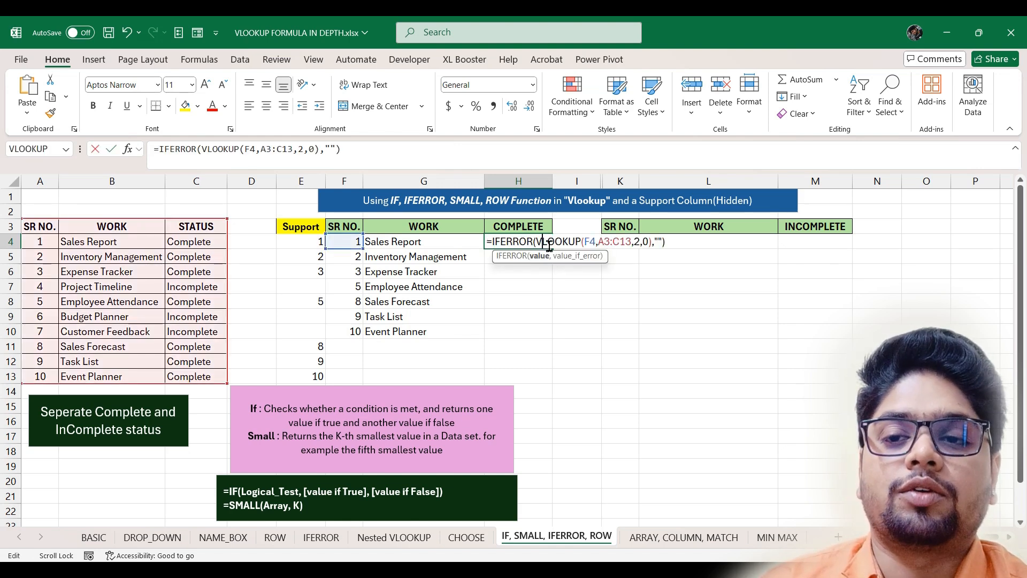
pyautogui.click(642, 241)
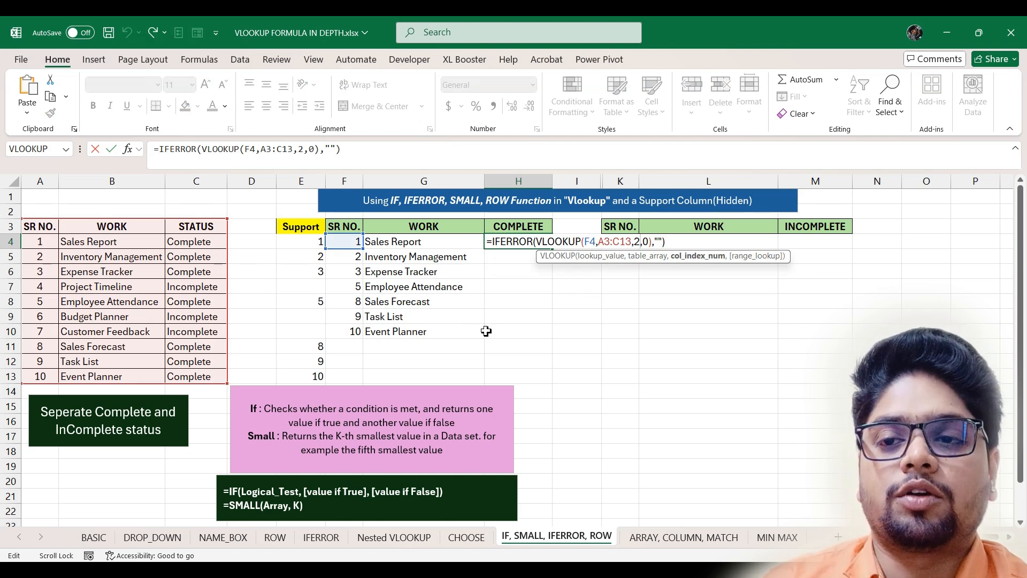
pyautogui.press('BackSpace')
pyautogui.write('3')
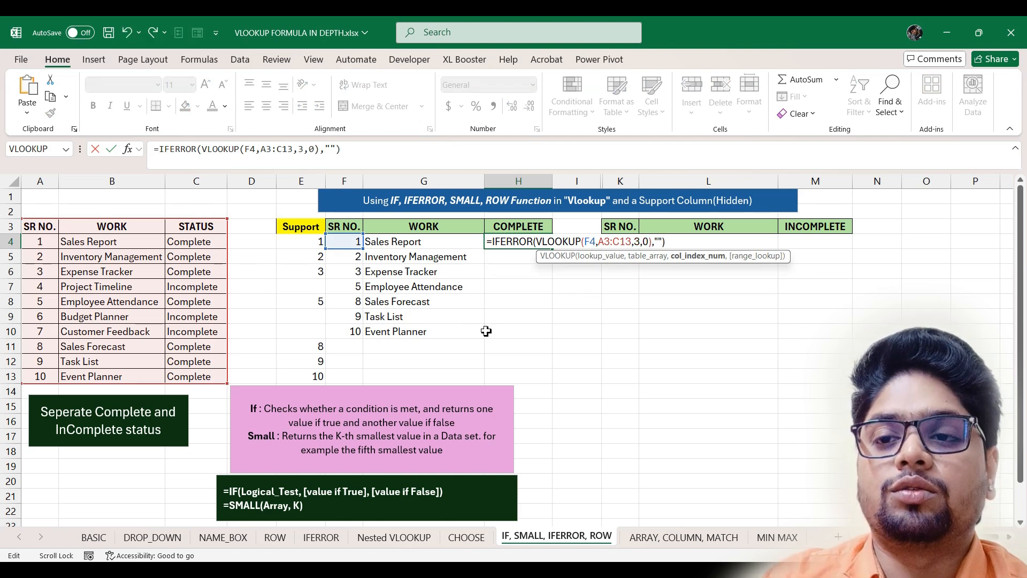
pyautogui.press('Return')
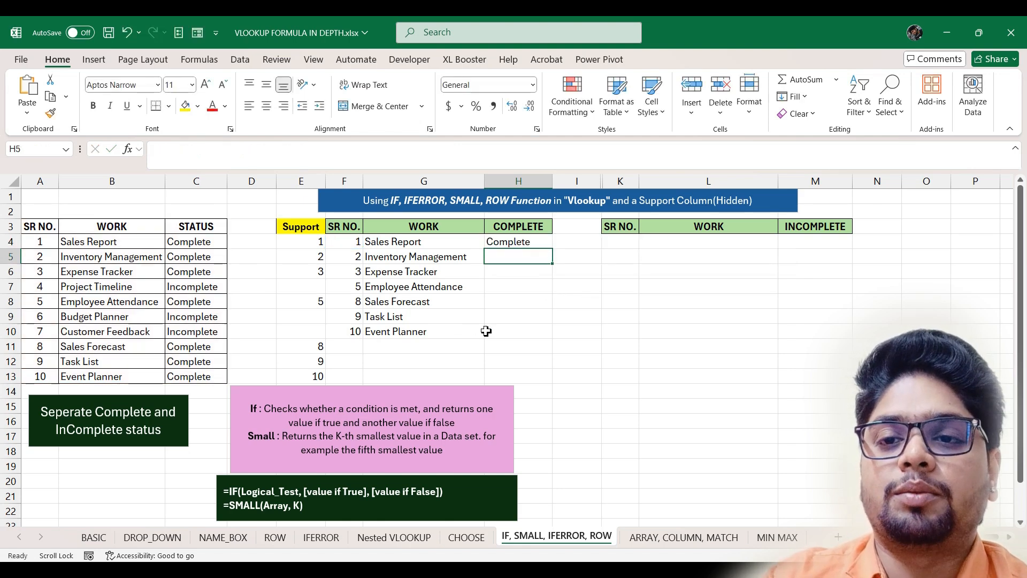
pyautogui.click(511, 242)
pyautogui.moveTo(554, 249); pyautogui.dragTo(548, 381)
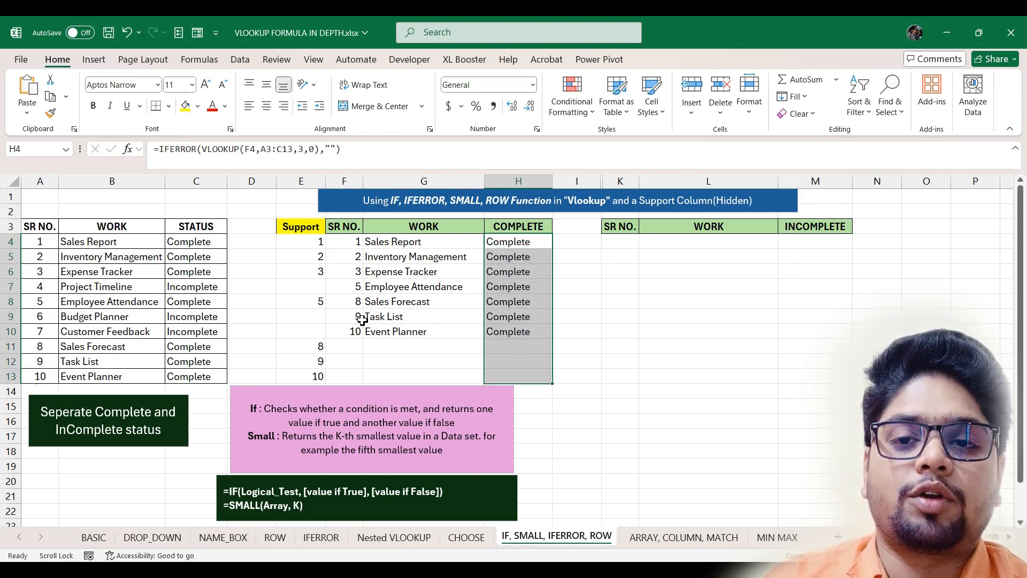
# - Hide Support column E, then test changing C7 to 'complete' and undo it
pyautogui.rightClick(301, 182)
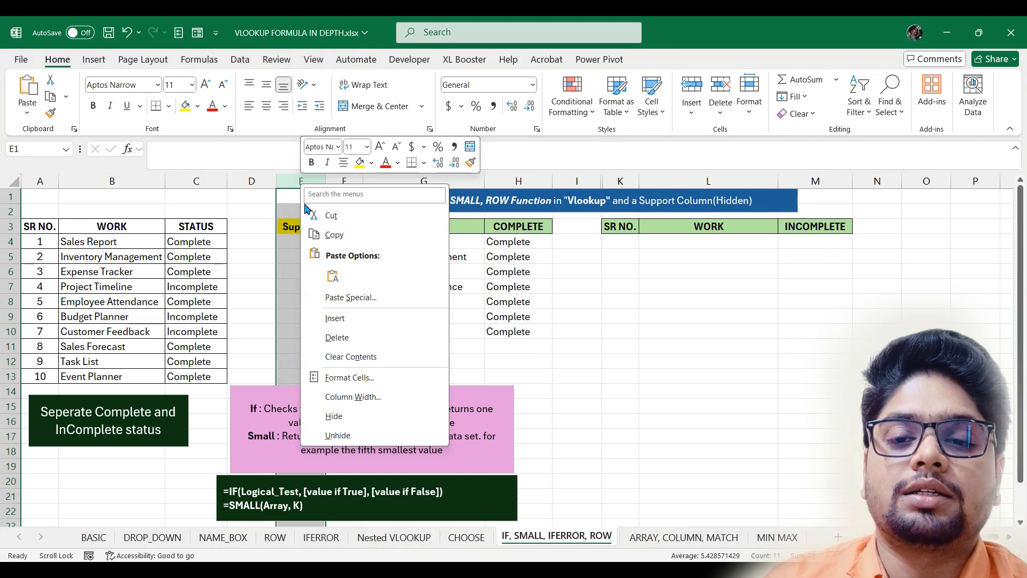
pyautogui.click(334, 415)
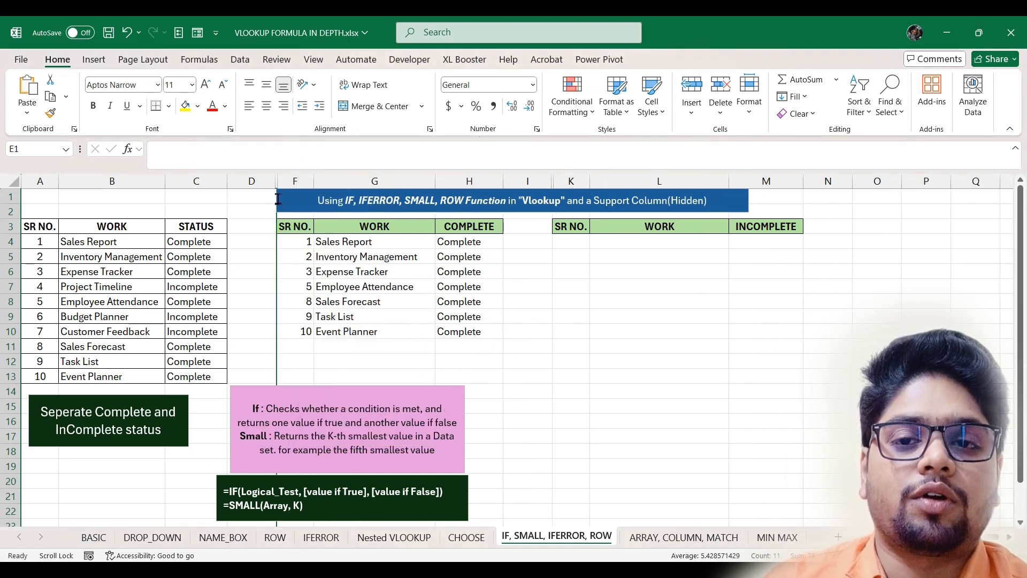
pyautogui.doubleClick(176, 287)
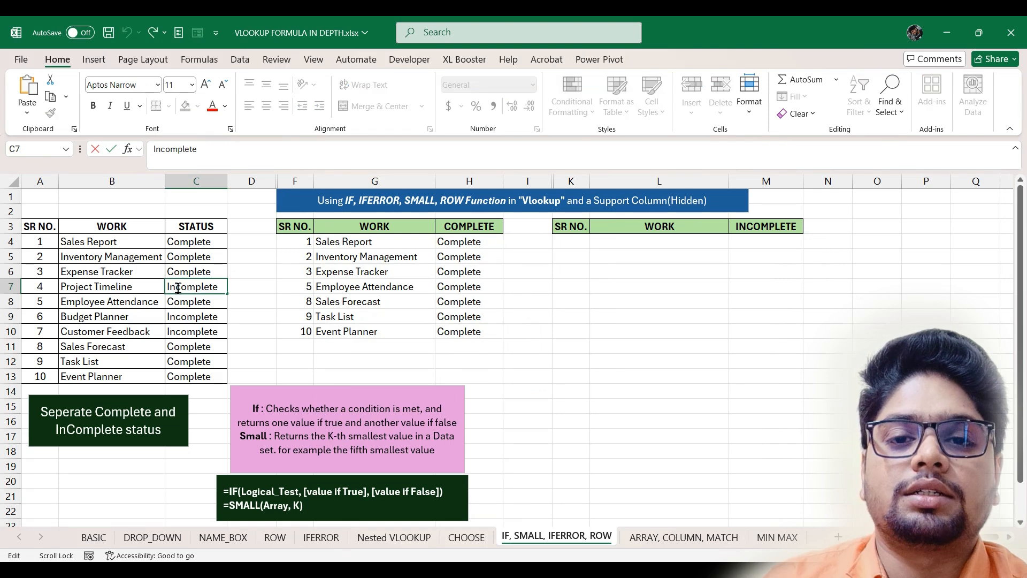
pyautogui.press('BackSpace')
pyautogui.press('BackSpace')
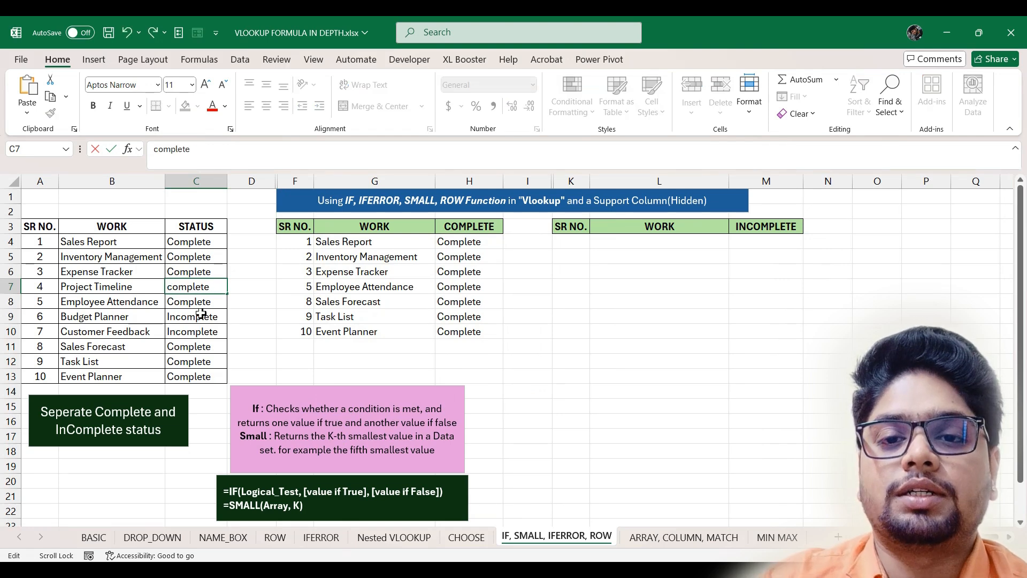
pyautogui.press('Return')
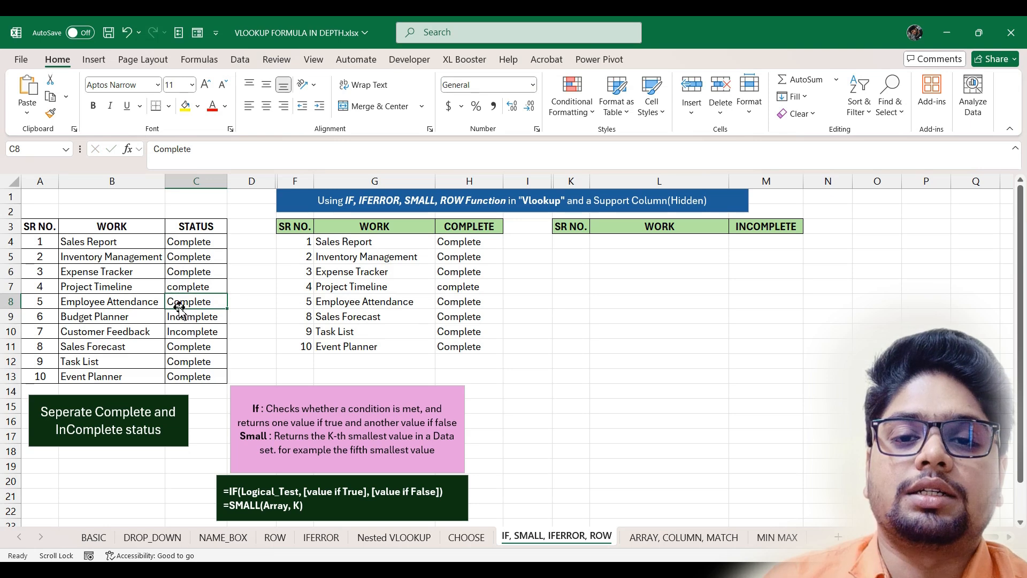
pyautogui.hotkey('ctrl', 'z')
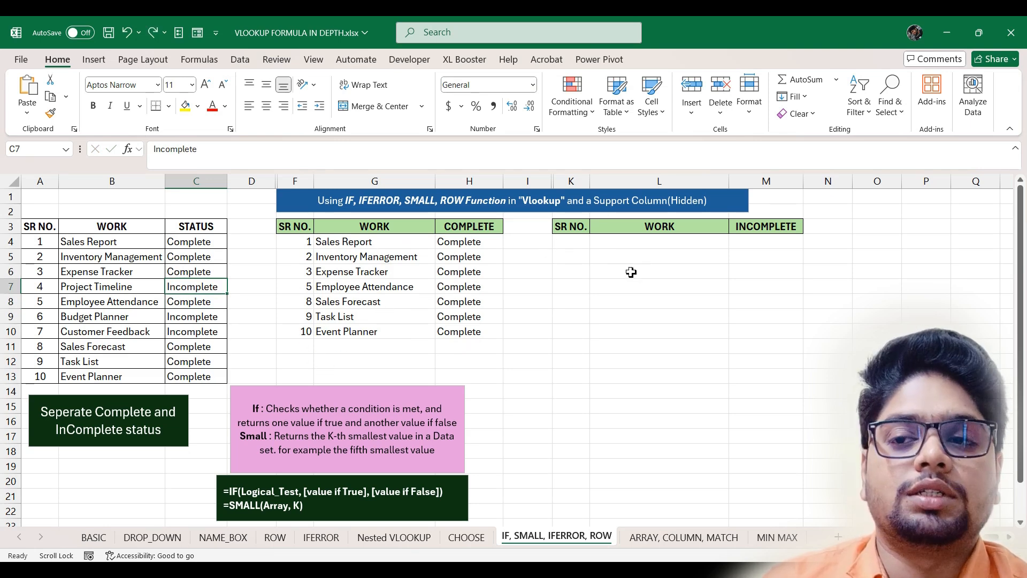
# - Unhide the Support column and enter =IF(C4="incomplete",A4,"") in J4
pyautogui.rightClick(551, 183)
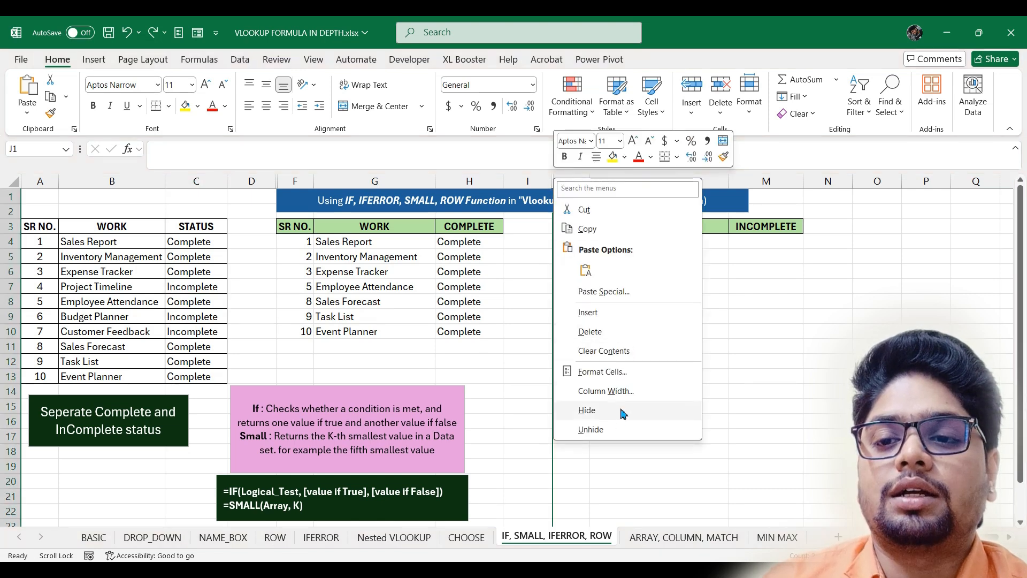
pyautogui.click(616, 428)
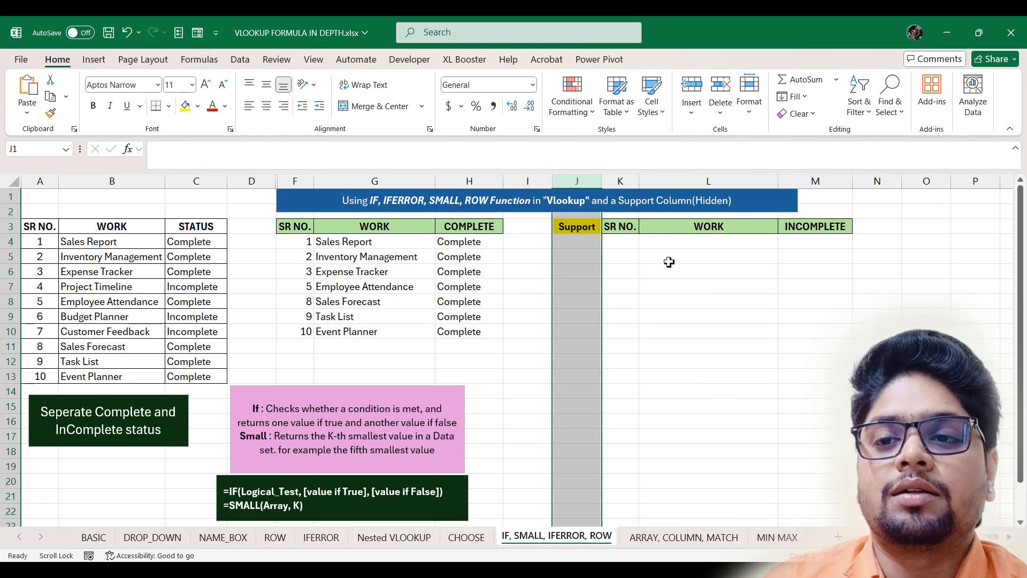
pyautogui.click(629, 243)
pyautogui.click(586, 243)
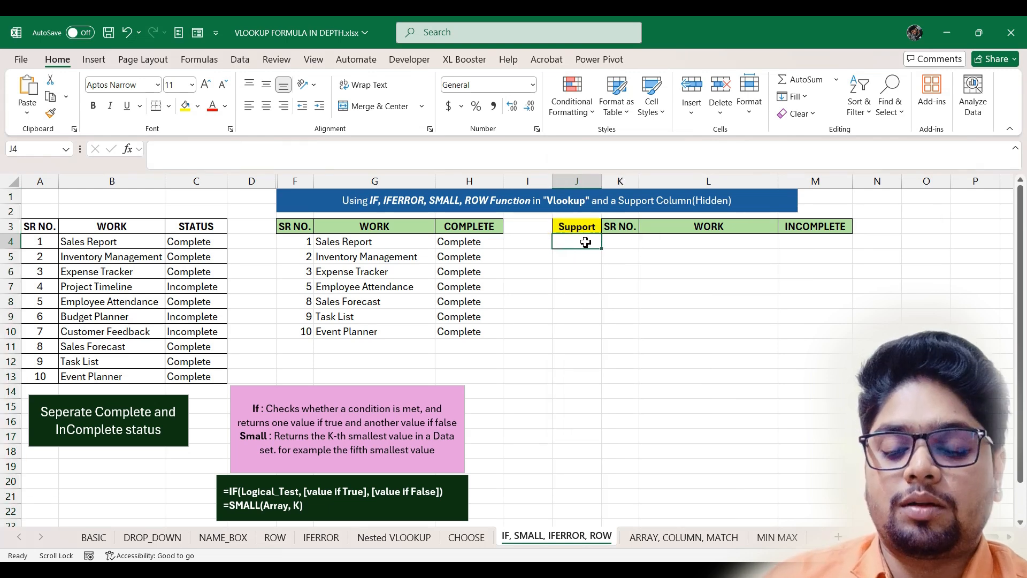
pyautogui.write('=if')
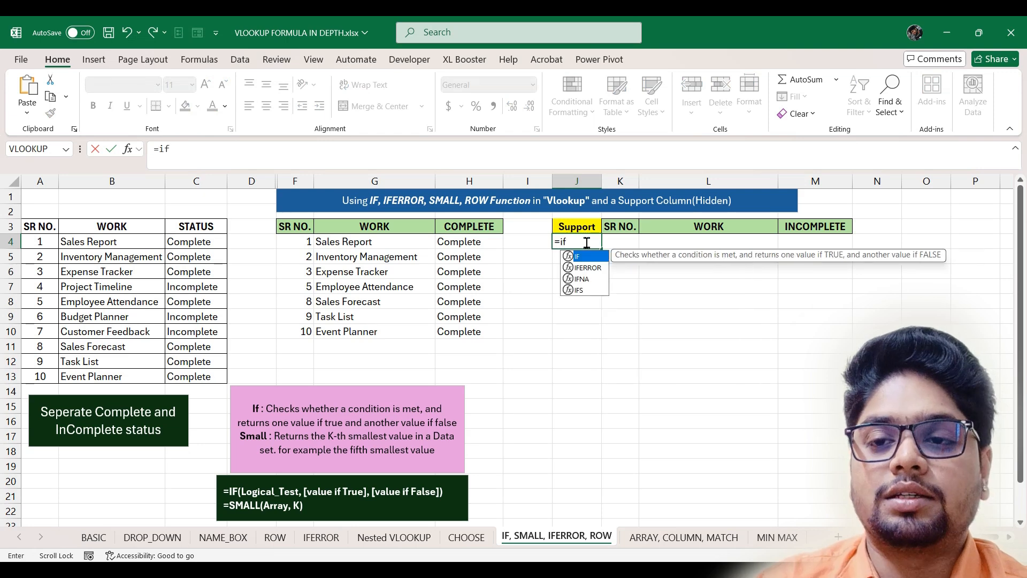
pyautogui.press('Tab')
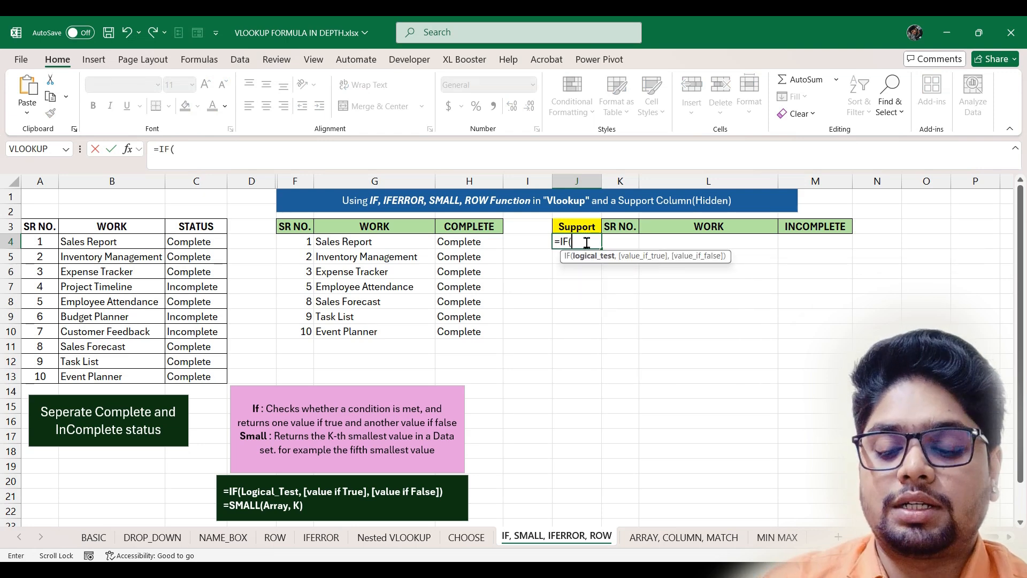
pyautogui.click(203, 245)
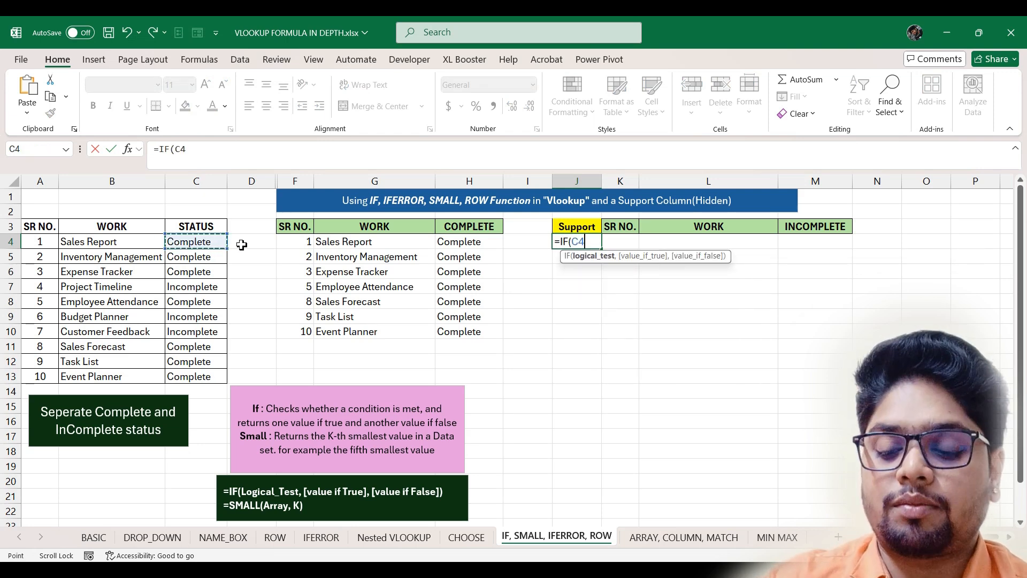
pyautogui.write('="incomplete')
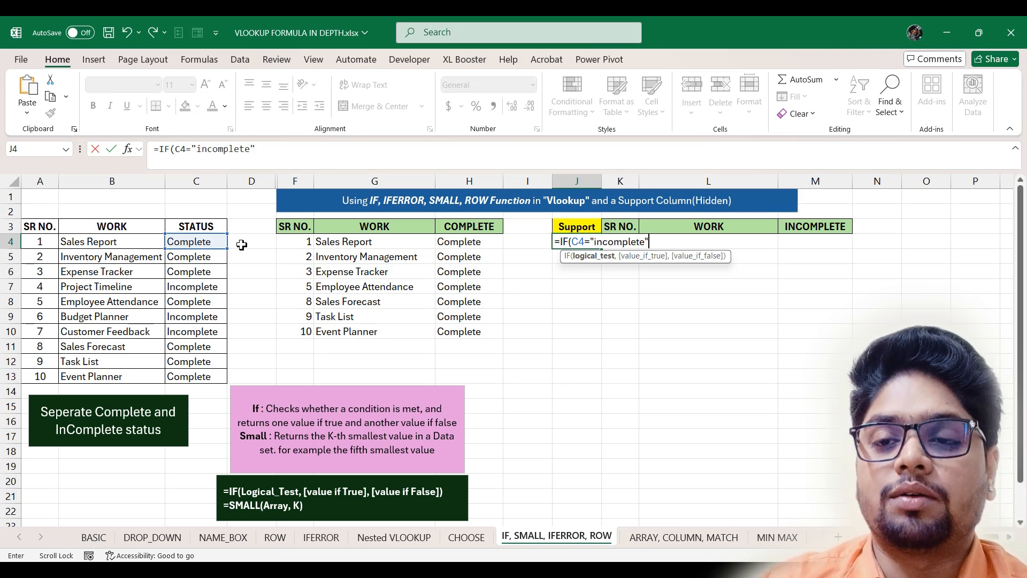
pyautogui.write('",')
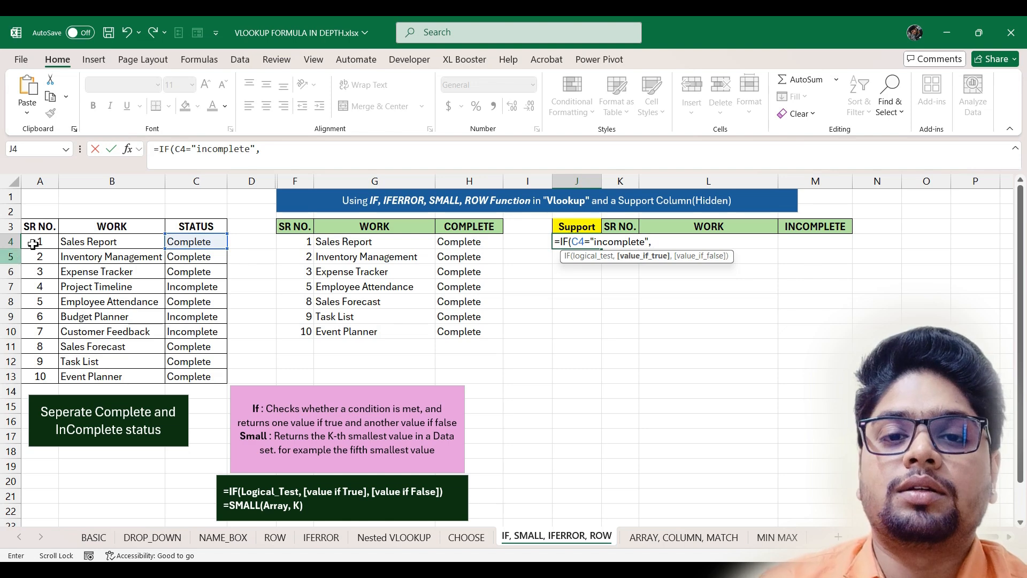
pyautogui.click(47, 242)
pyautogui.write(',')
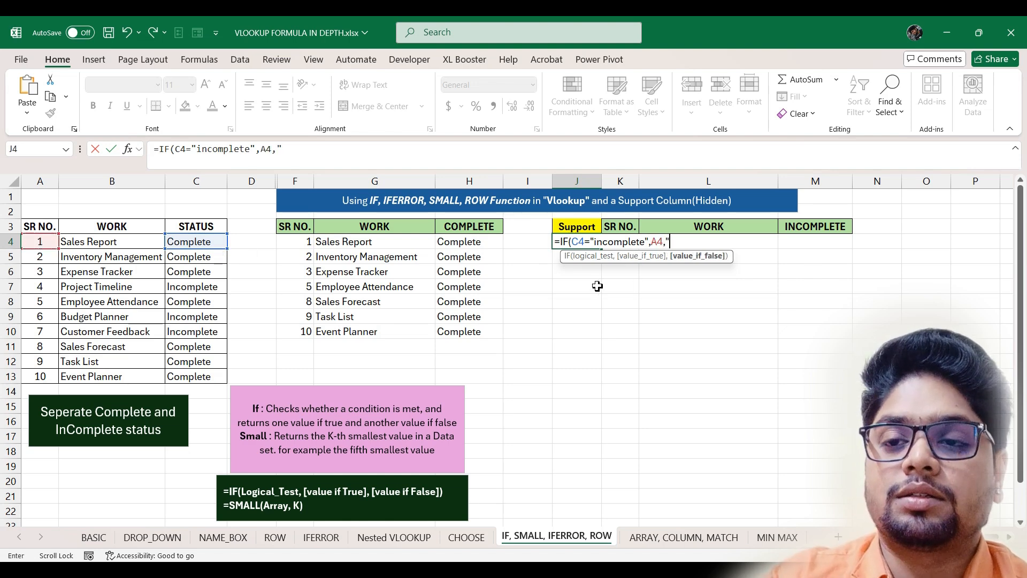
pyautogui.write('""')
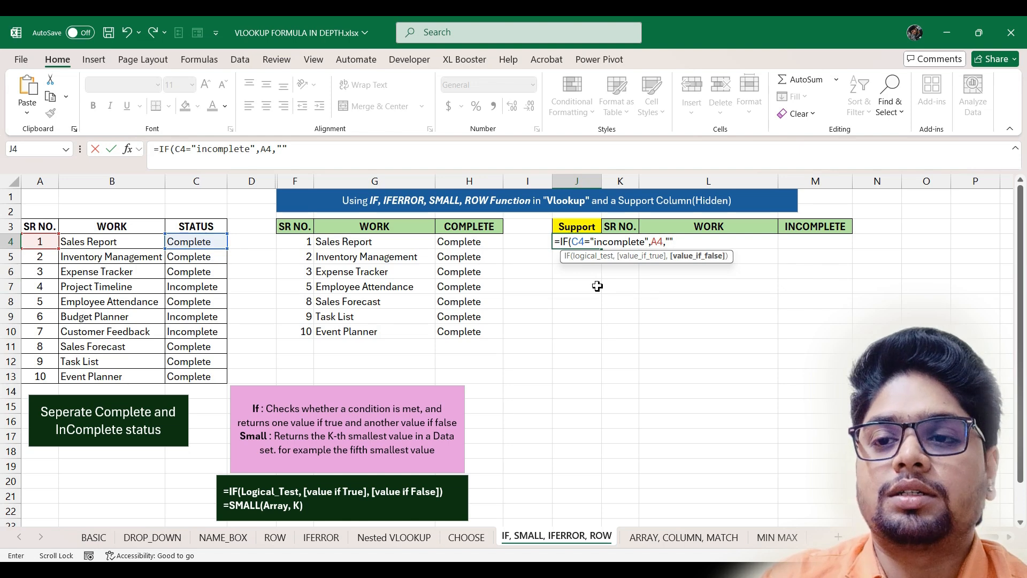
pyautogui.press('Return')
# - Fill the J4 IF formula down to J13
pyautogui.click(597, 245)
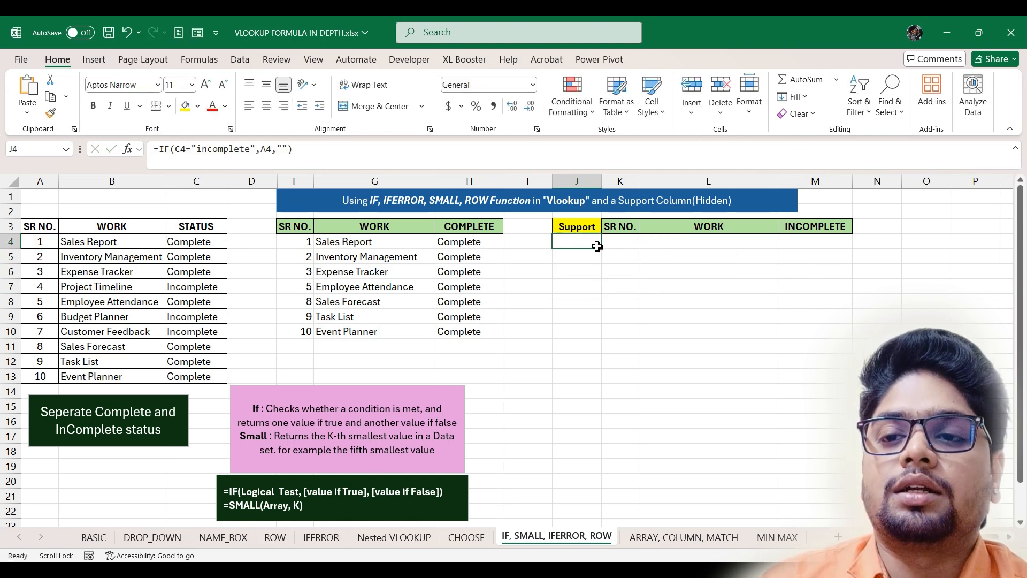
pyautogui.moveTo(602, 250); pyautogui.dragTo(610, 388)
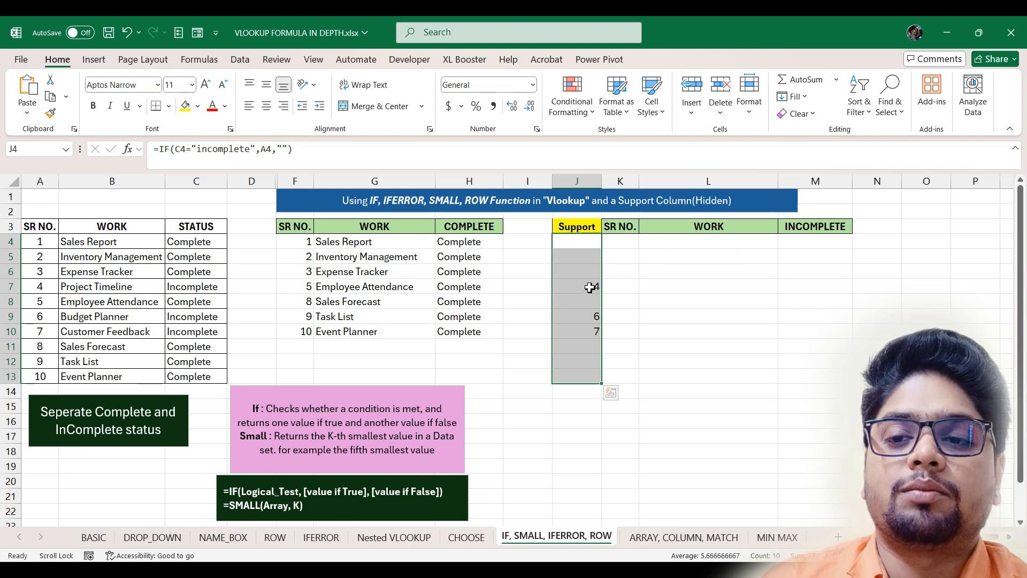
pyautogui.click(620, 242)
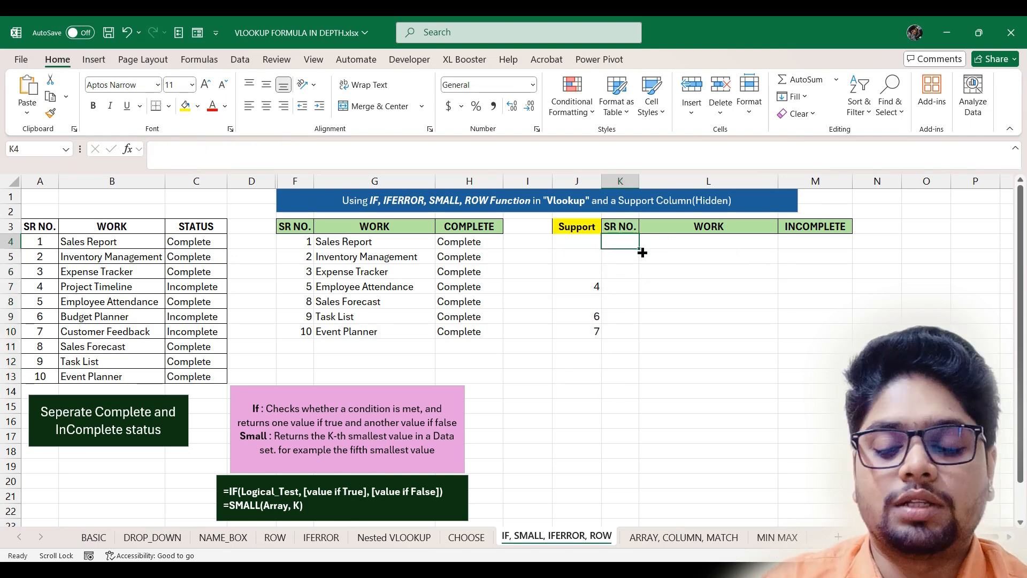
# - Enter =IFERROR(SMALL($J$4:$J$13,ROW()-3),"") in K4, accepting Excel's correction
pyautogui.write('=')
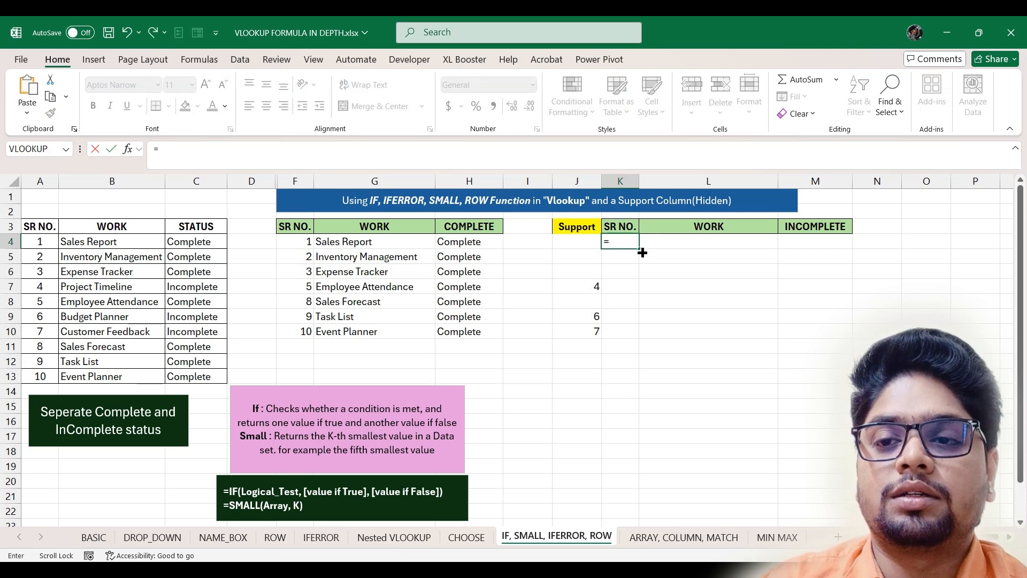
pyautogui.write('ife')
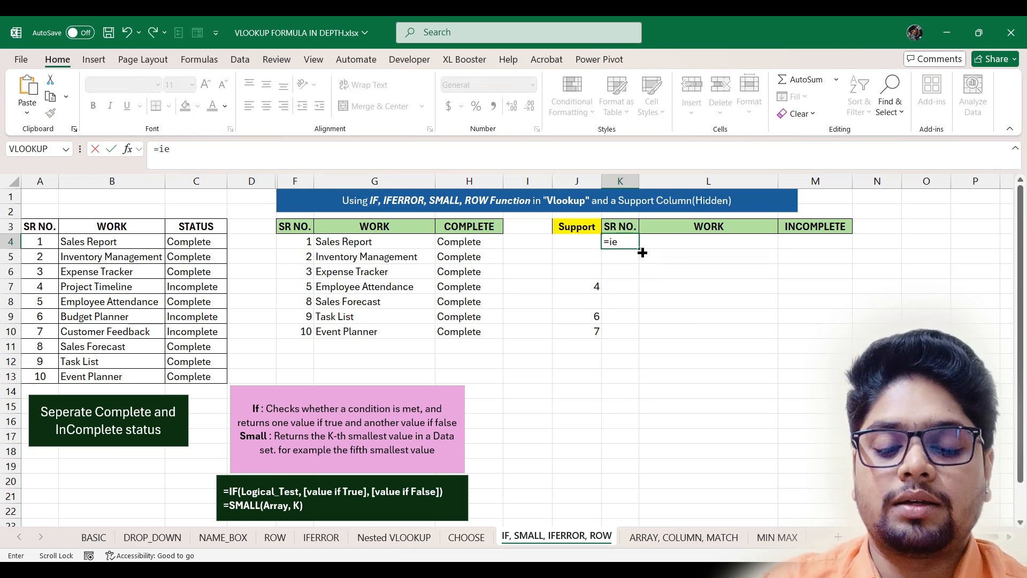
pyautogui.doubleClick(637, 256)
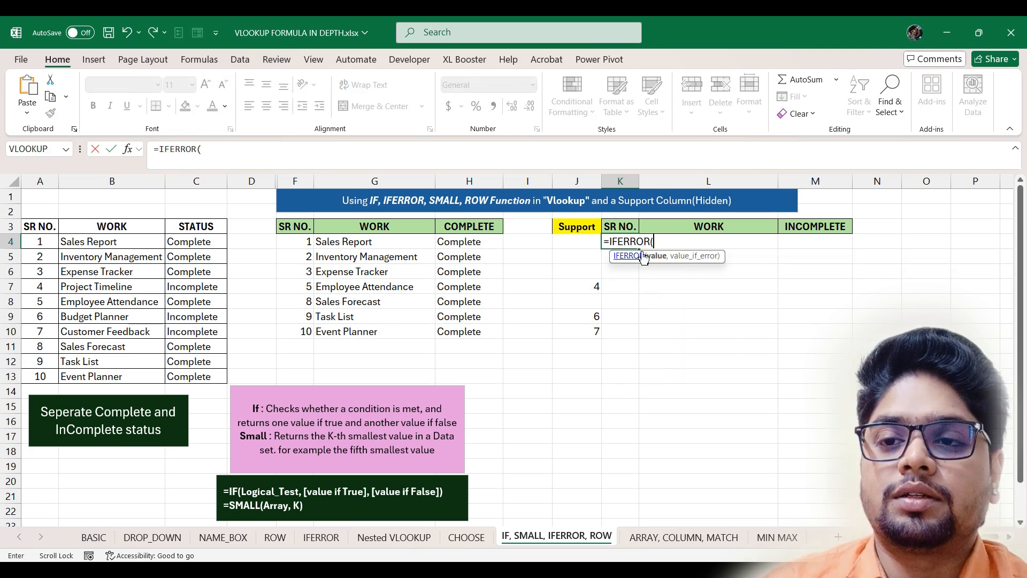
pyautogui.write('sma')
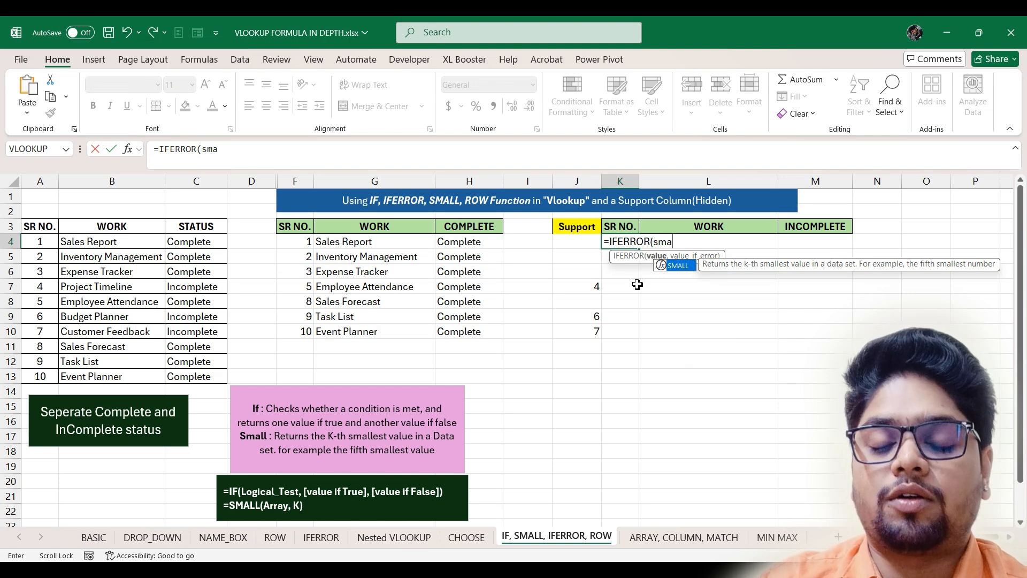
pyautogui.press('Tab')
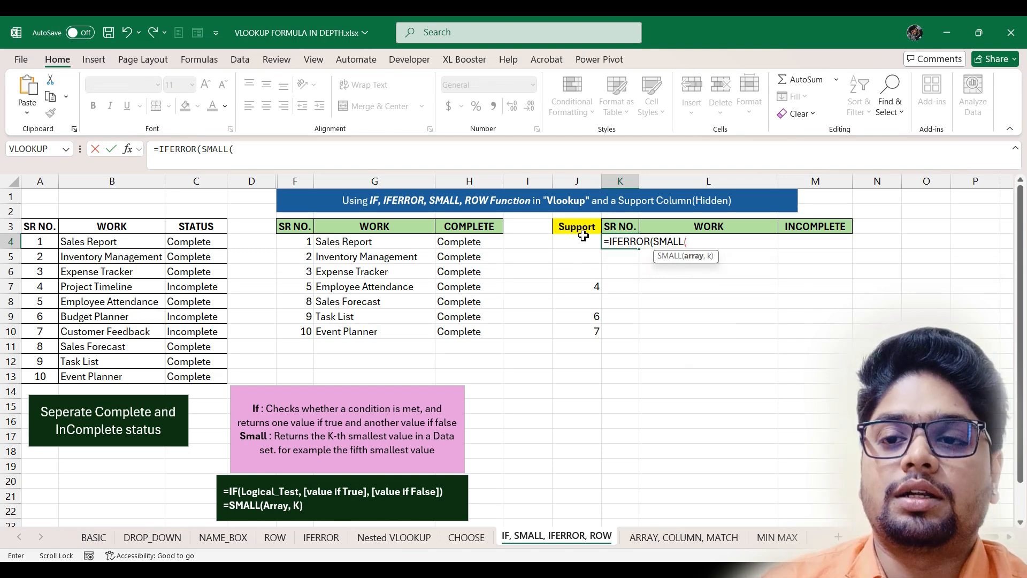
pyautogui.moveTo(583, 242); pyautogui.dragTo(590, 376)
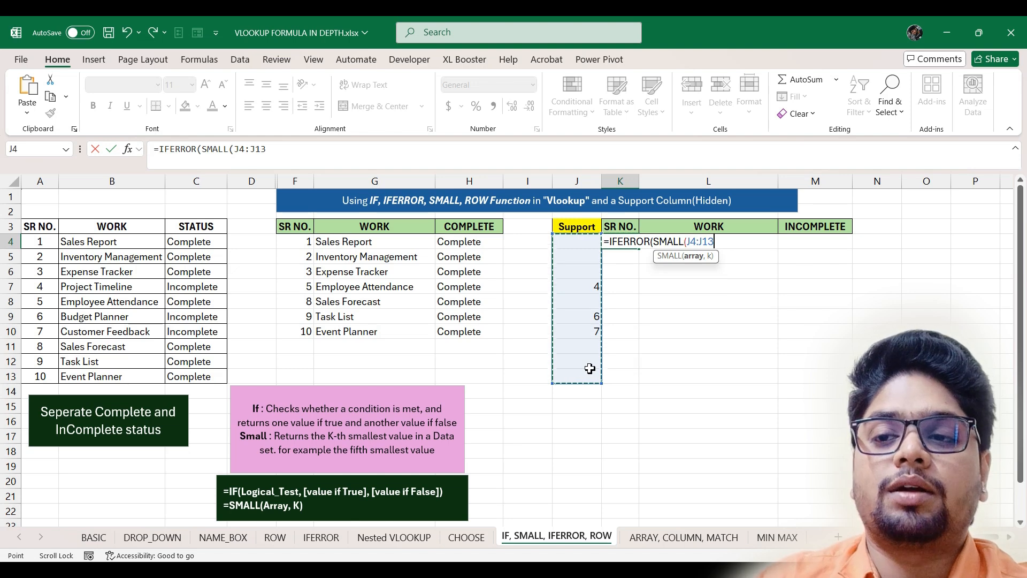
pyautogui.press('F4')
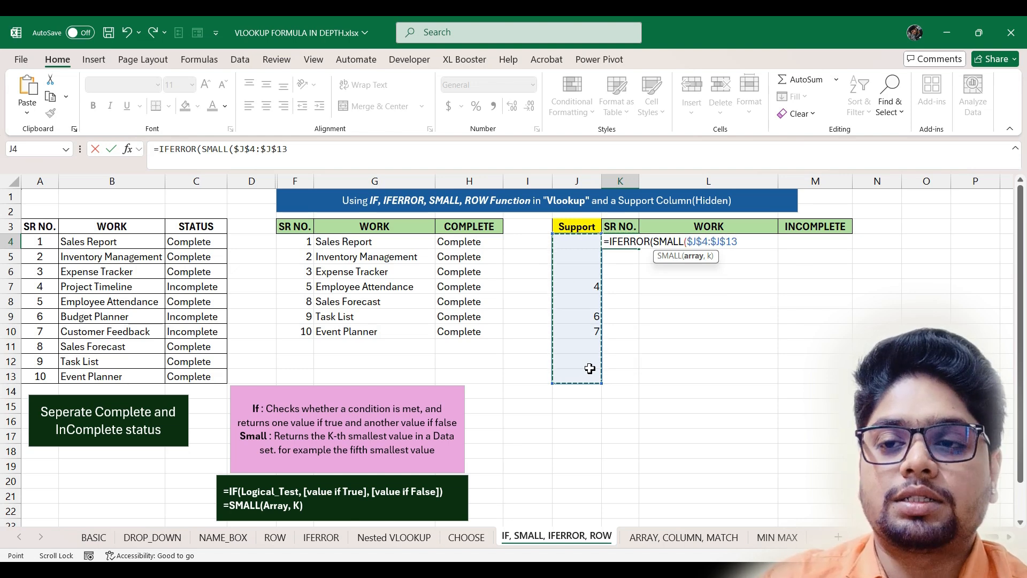
pyautogui.write(',')
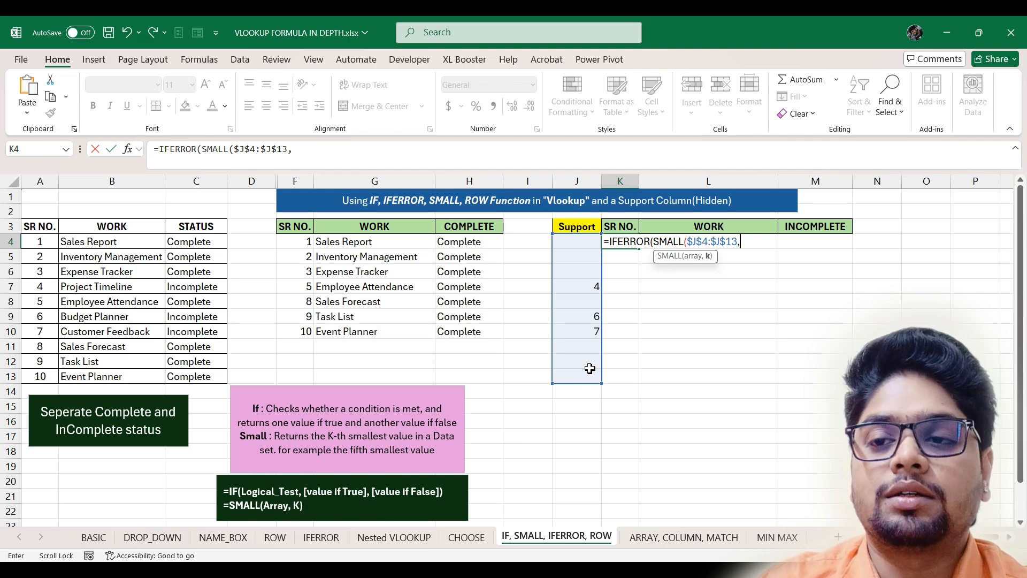
pyautogui.write('ro')
pyautogui.write('w')
pyautogui.press('Tab')
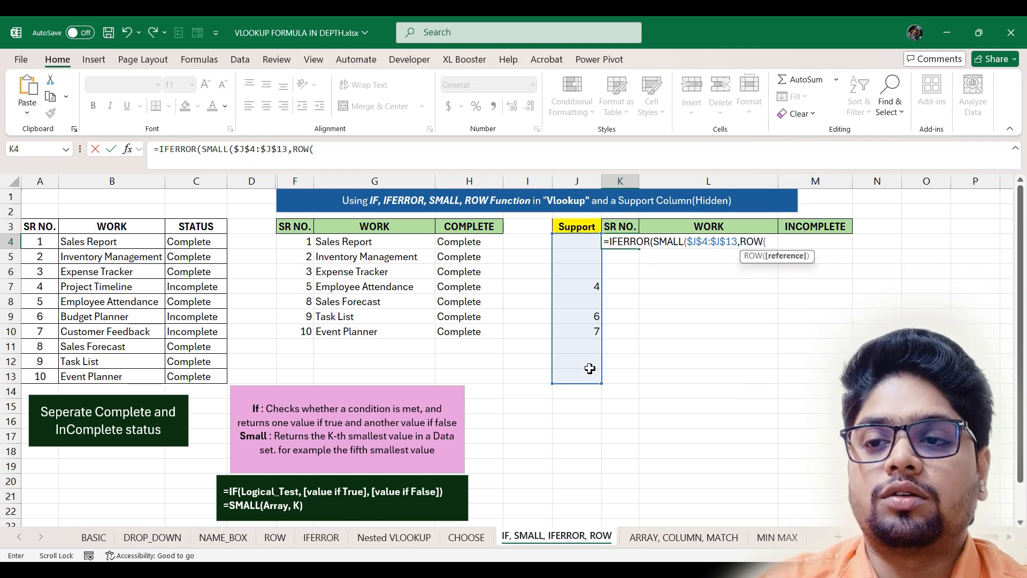
pyautogui.write(')-')
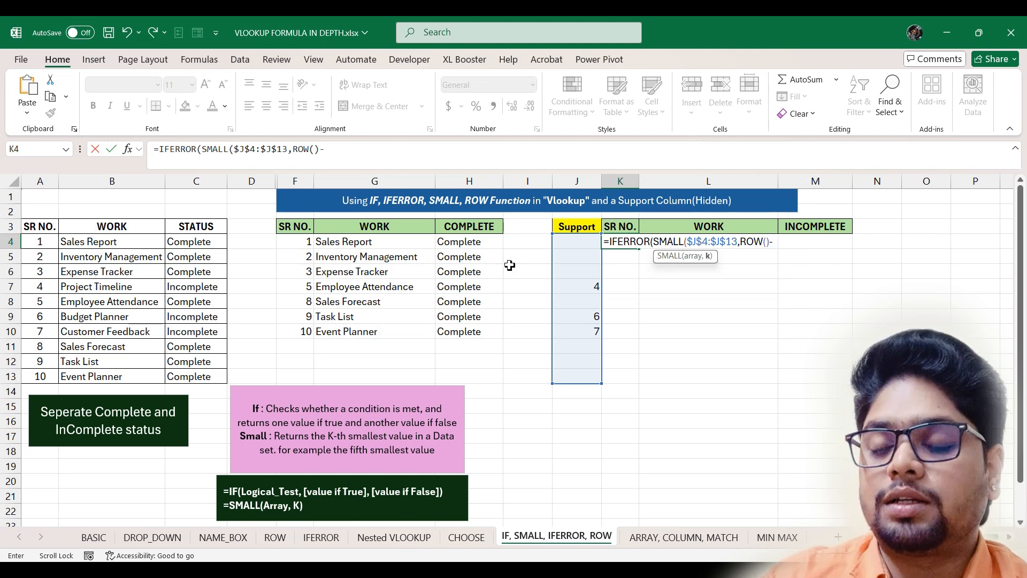
pyautogui.write('3')
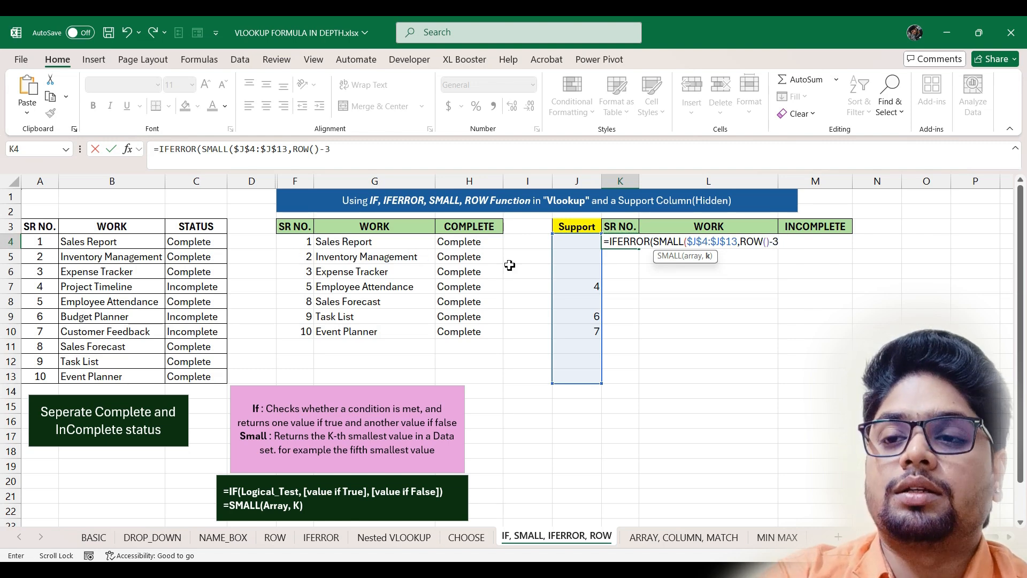
pyautogui.write('),')
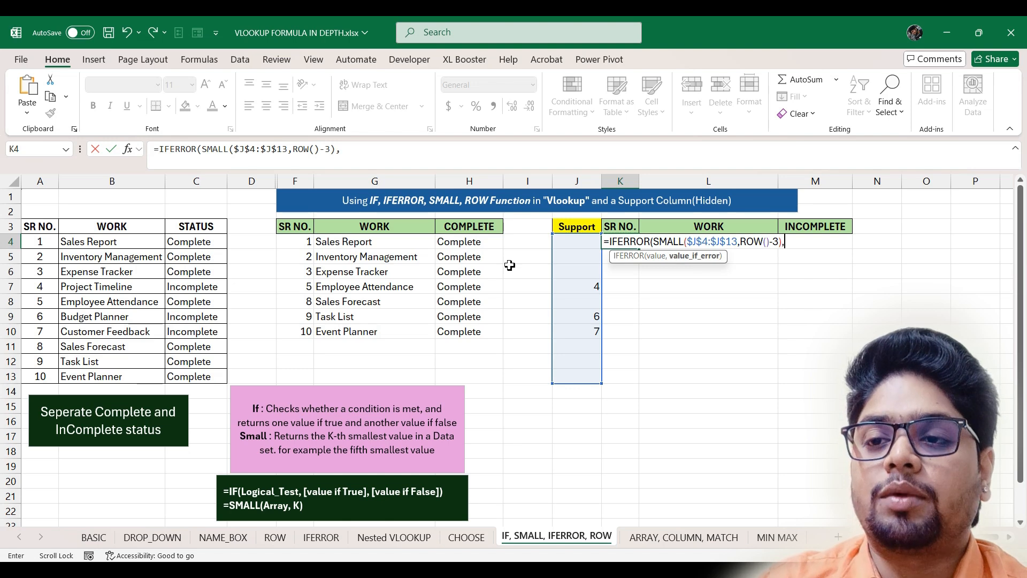
pyautogui.write('""')
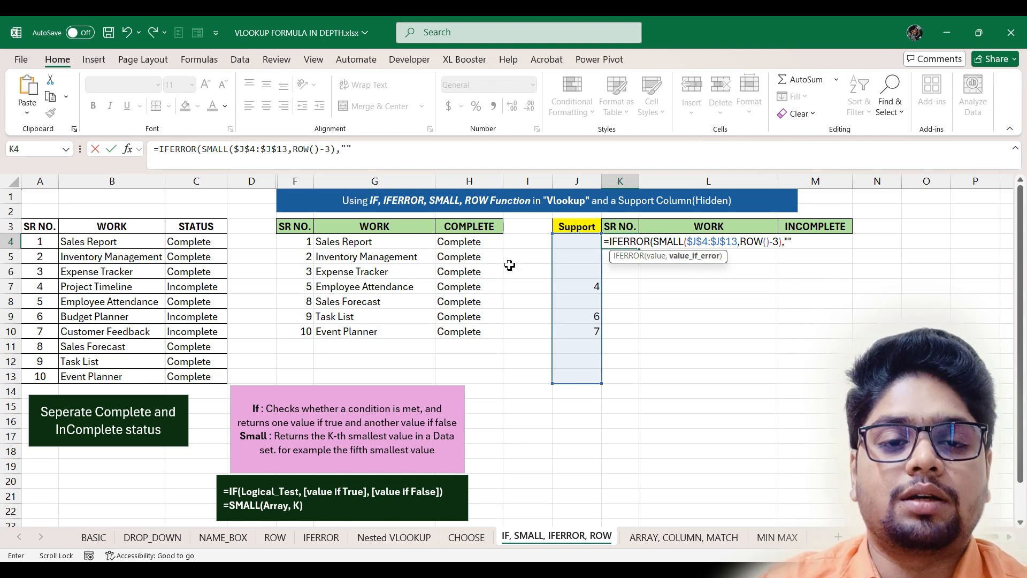
pyautogui.press('Return')
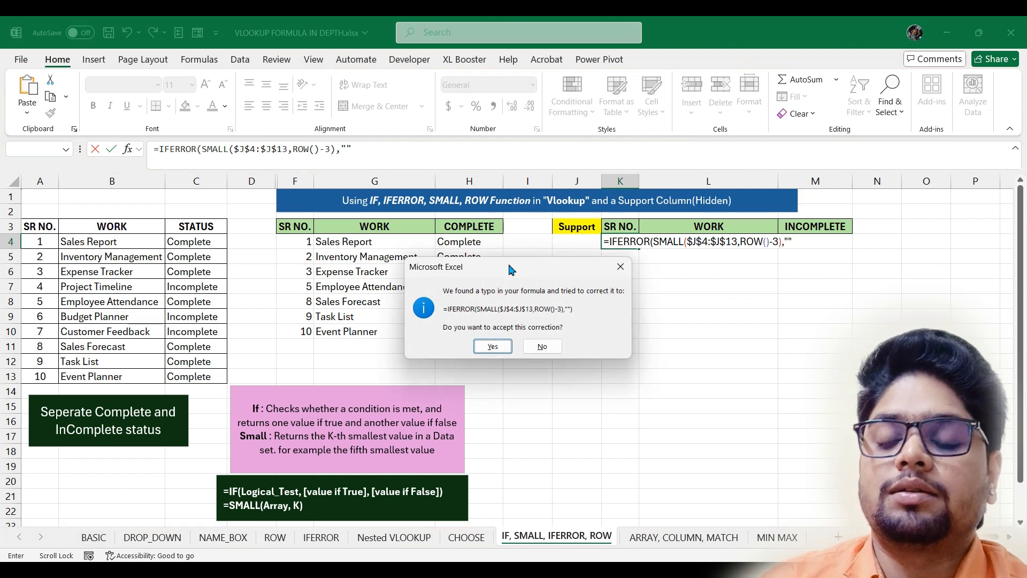
pyautogui.press('Return')
# - Fill the K4 serial formula down to K13
pyautogui.click(621, 241)
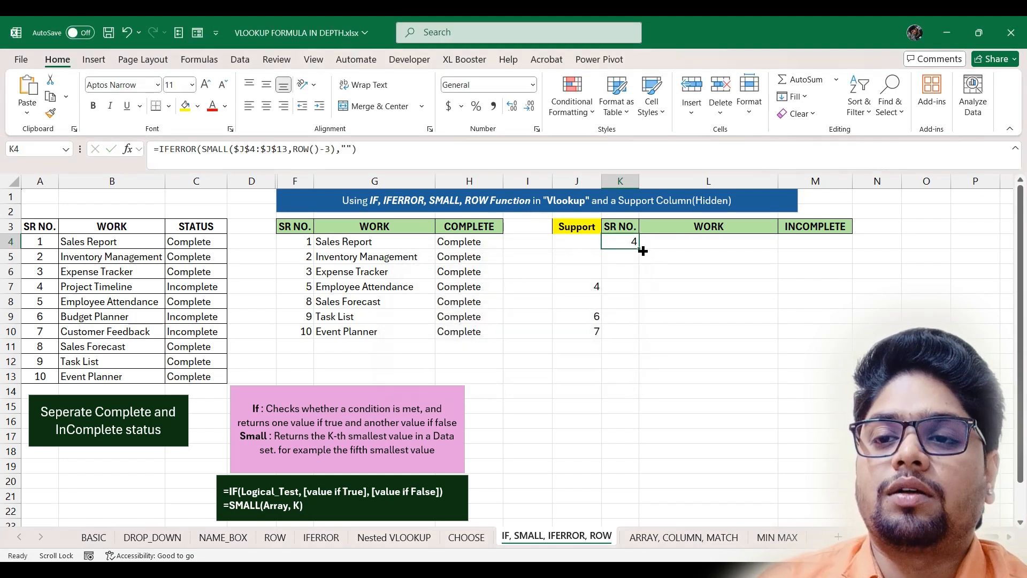
pyautogui.moveTo(639, 249); pyautogui.dragTo(629, 380)
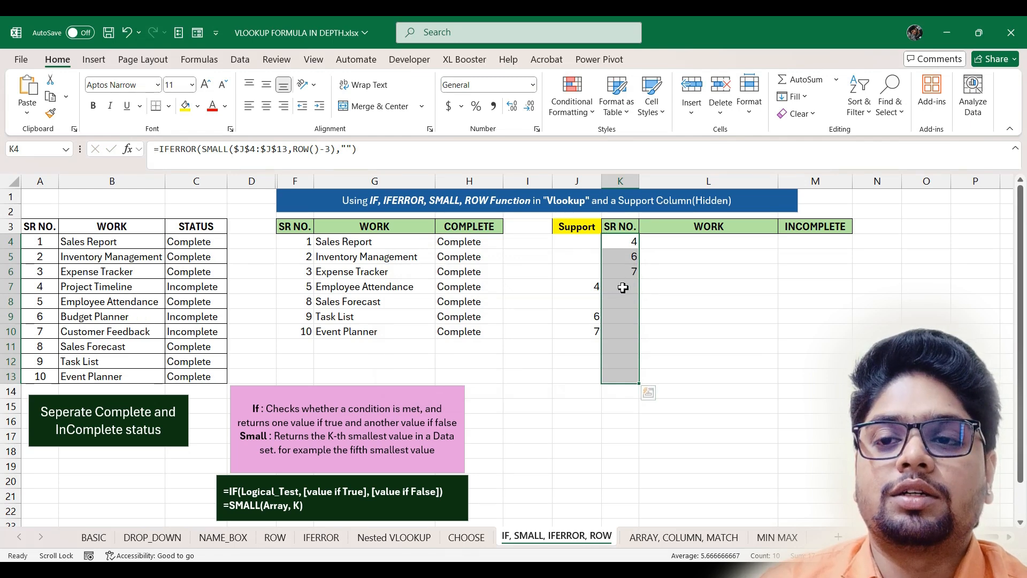
pyautogui.click(714, 241)
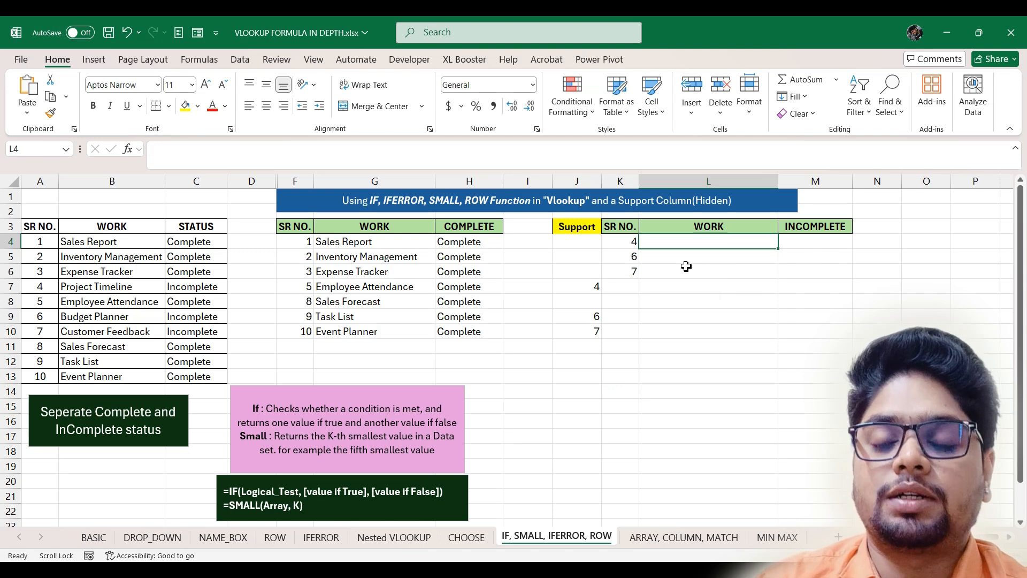
# - Enter =IFERROR(VLOOKUP(K4,$A$3:$C$13,2,0),"") in L4
pyautogui.write('=IFERROR(')
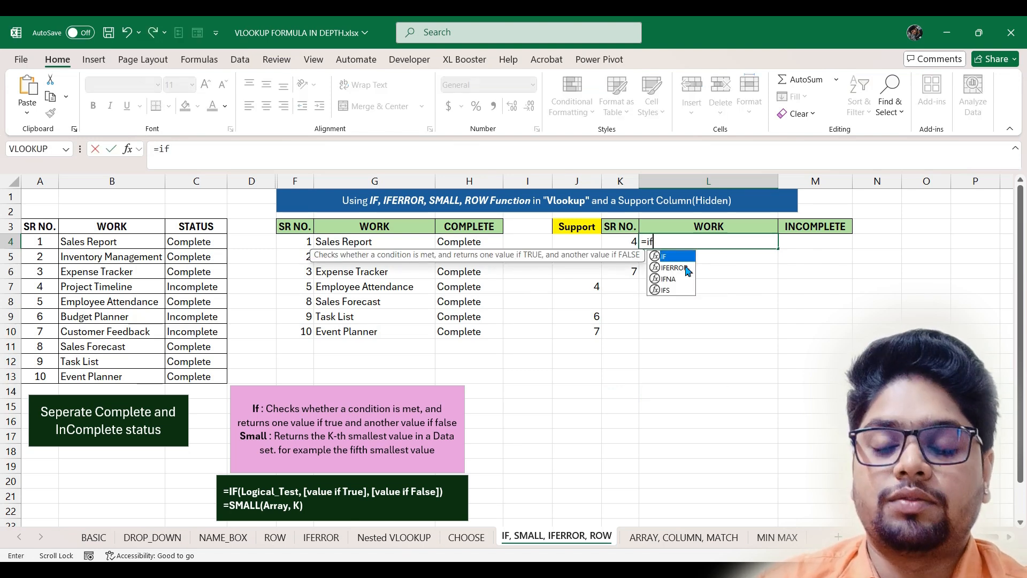
pyautogui.write('VLOOKUP(')
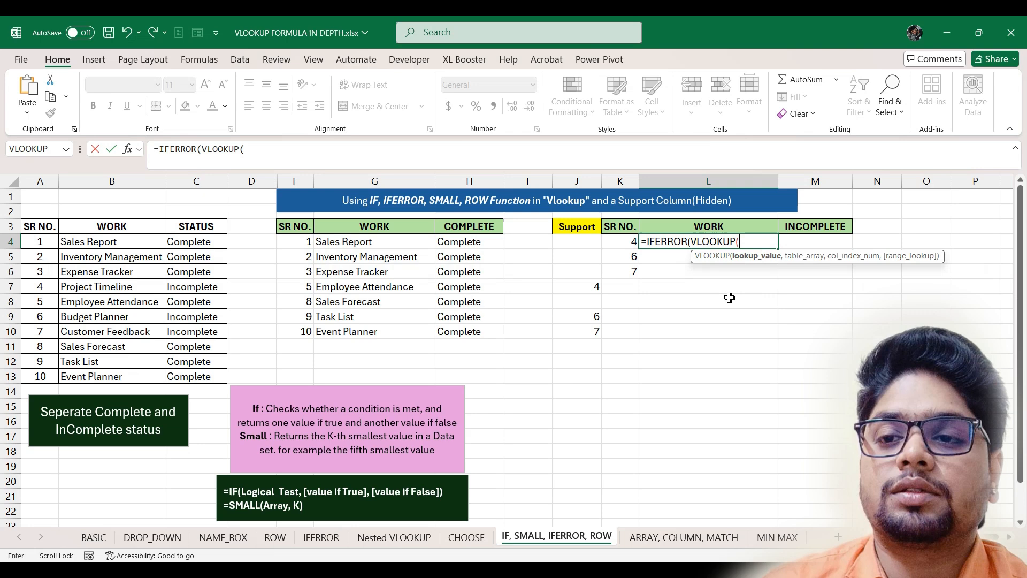
pyautogui.click(633, 242)
pyautogui.write(',')
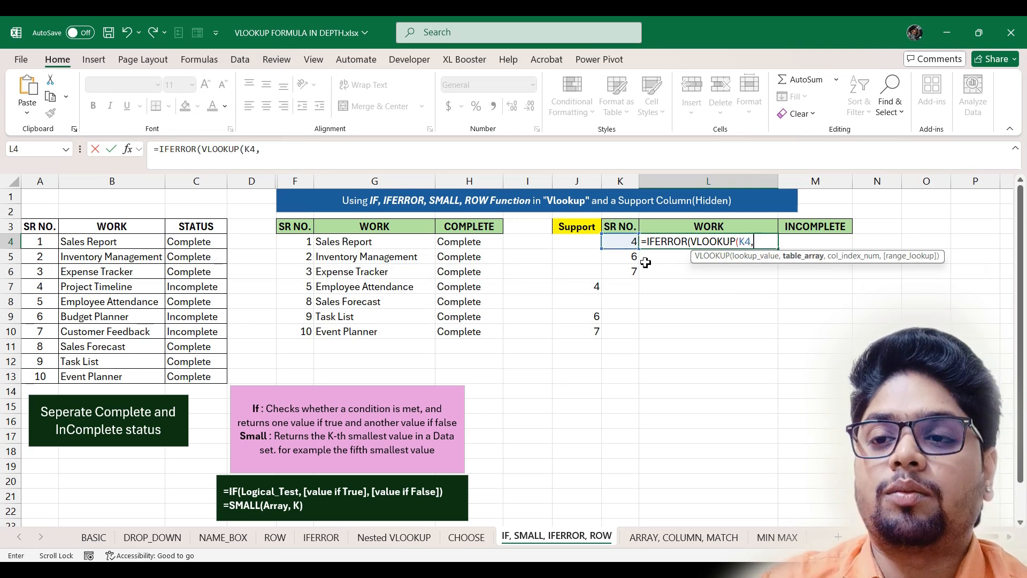
pyautogui.moveTo(38, 228); pyautogui.dragTo(192, 377)
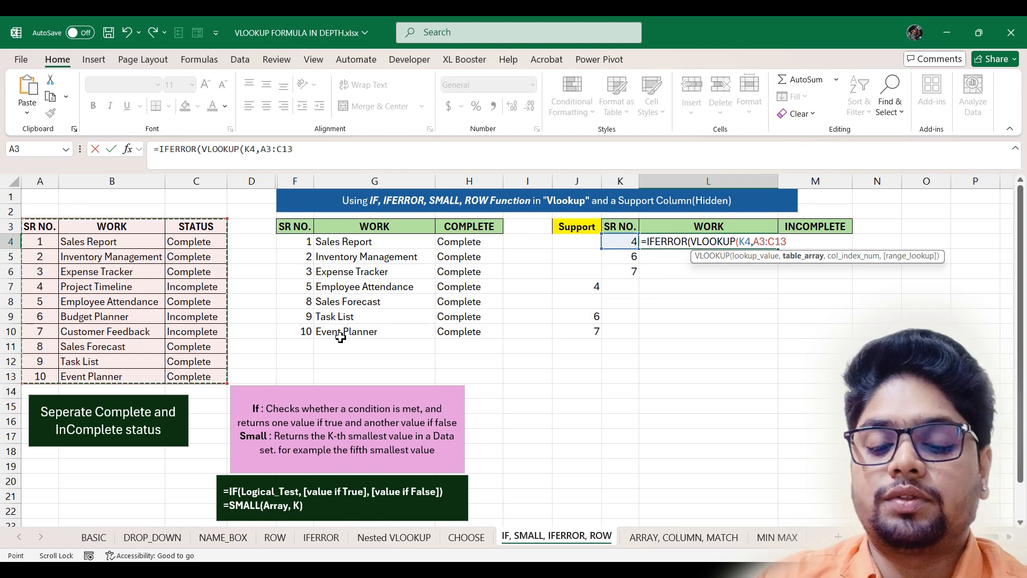
pyautogui.press('F4')
pyautogui.write(',')
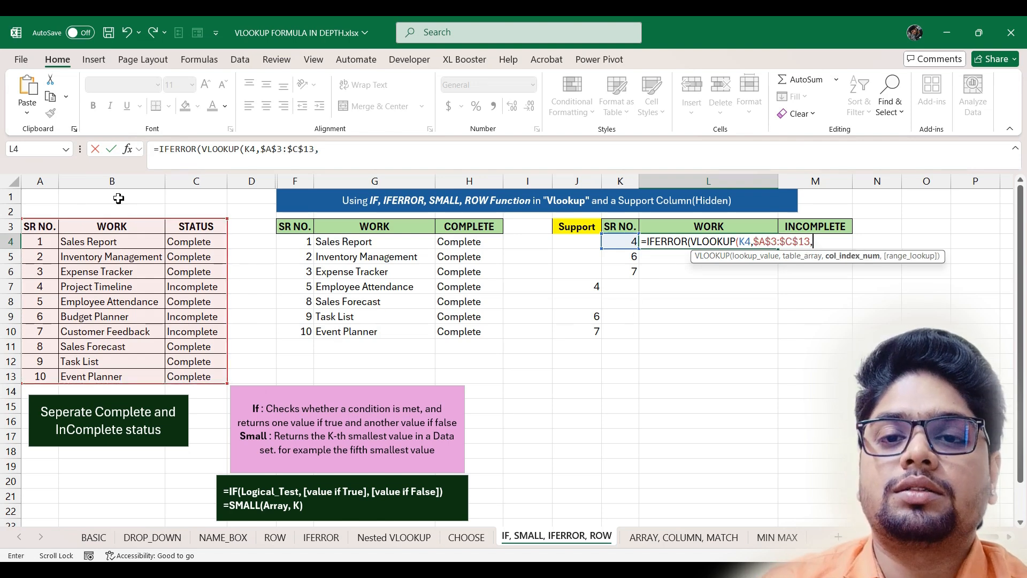
pyautogui.write('2')
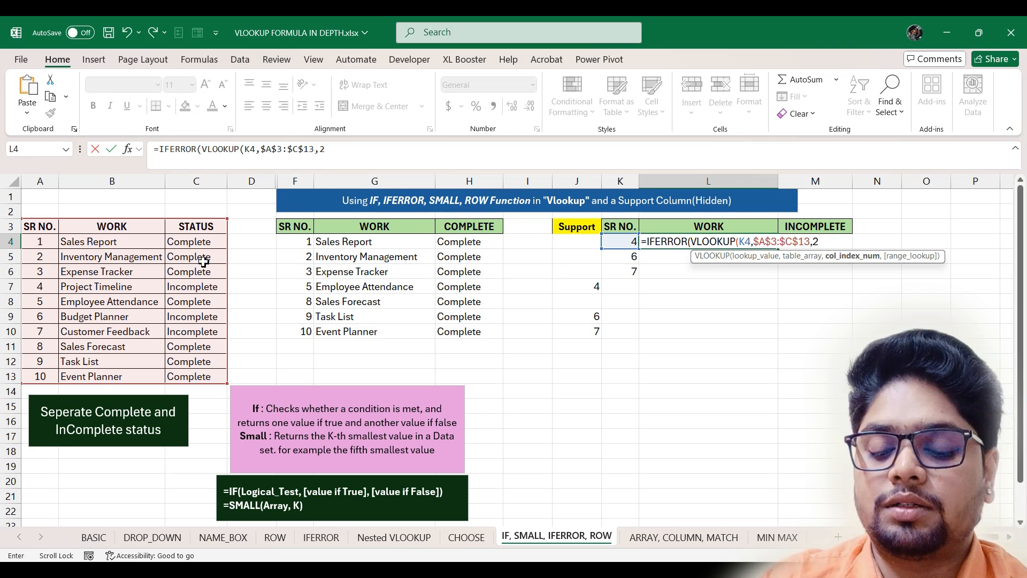
pyautogui.write(',')
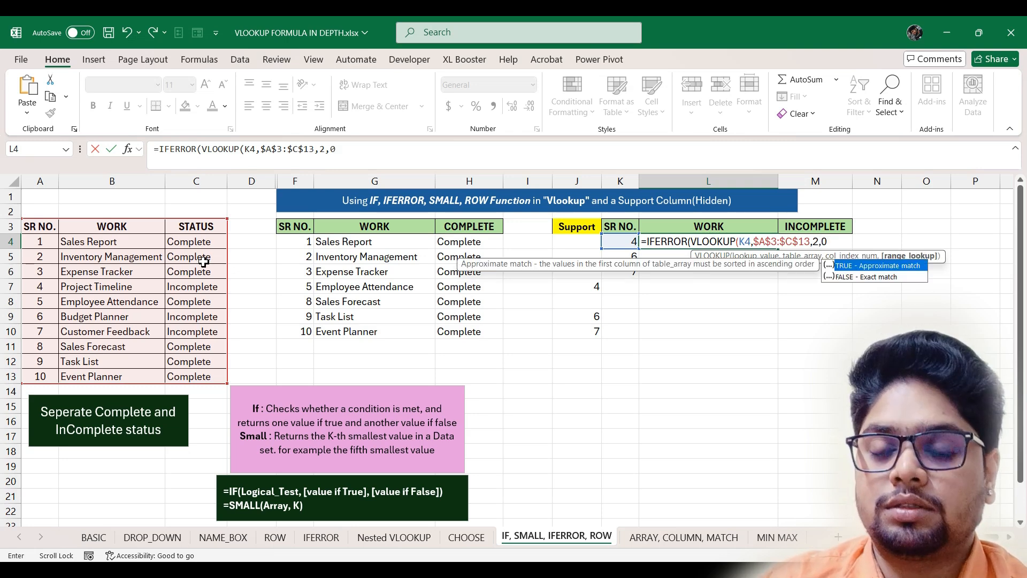
pyautogui.write('0),')
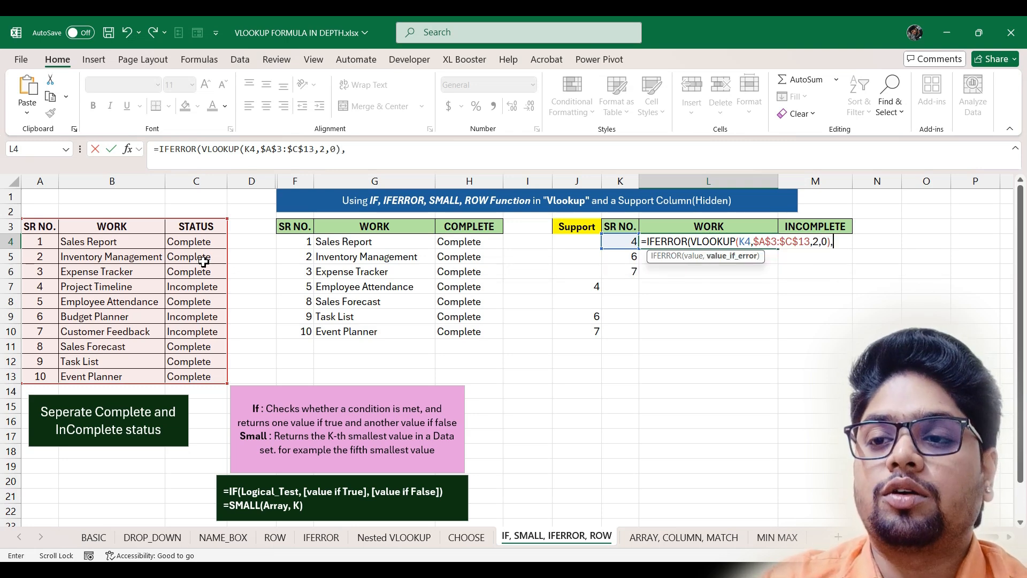
pyautogui.write('""')
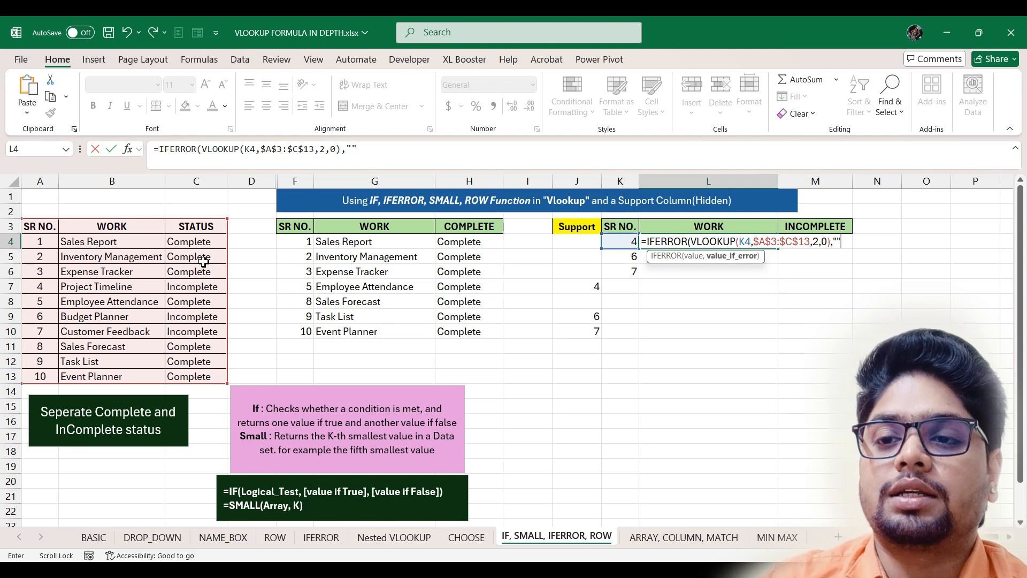
pyautogui.press('Return')
pyautogui.press('Return')
# - Fill the L4 lookup down the WORK column and copy its formula text
pyautogui.click(690, 242)
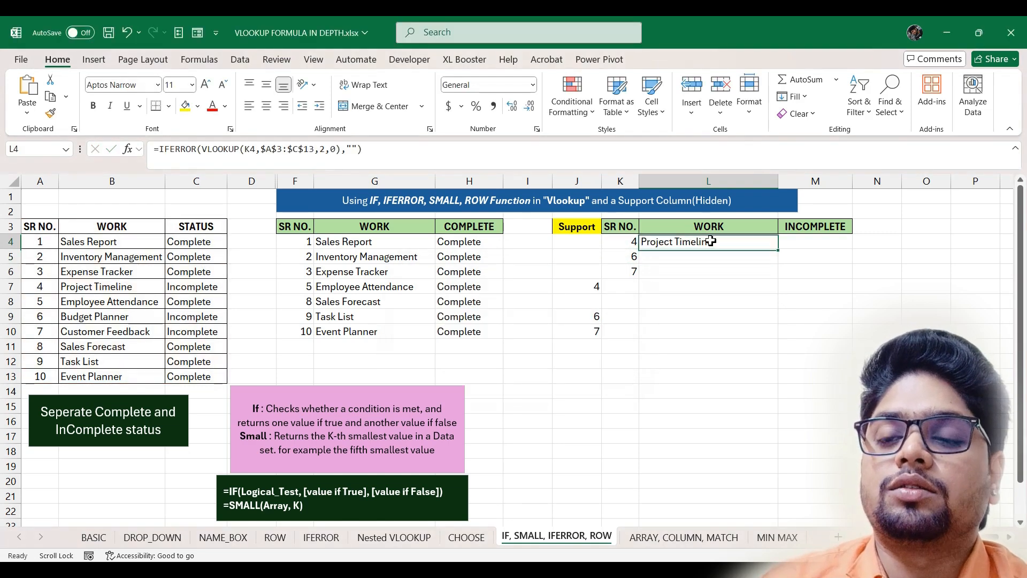
pyautogui.moveTo(778, 248); pyautogui.dragTo(771, 381)
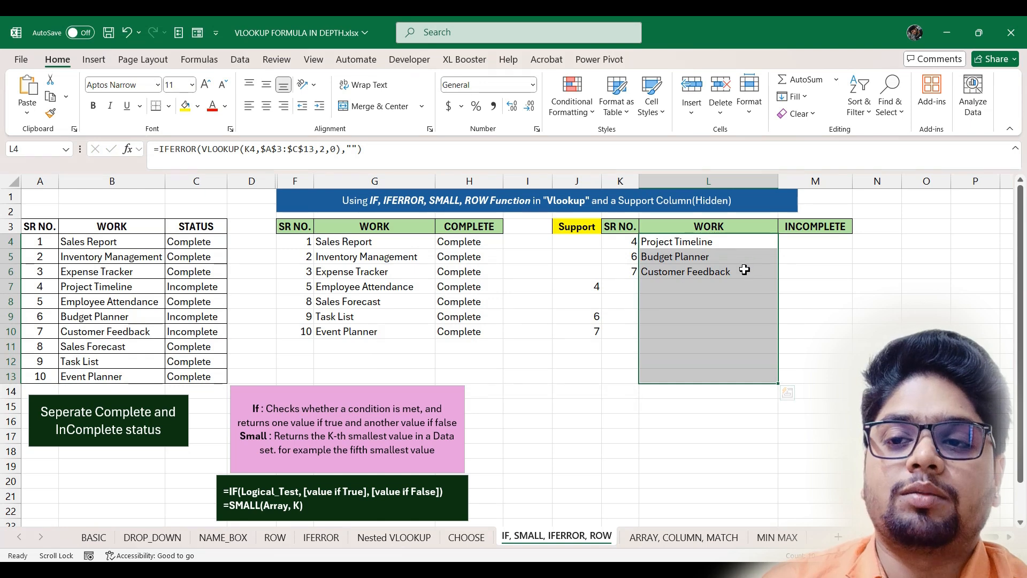
pyautogui.click(747, 242)
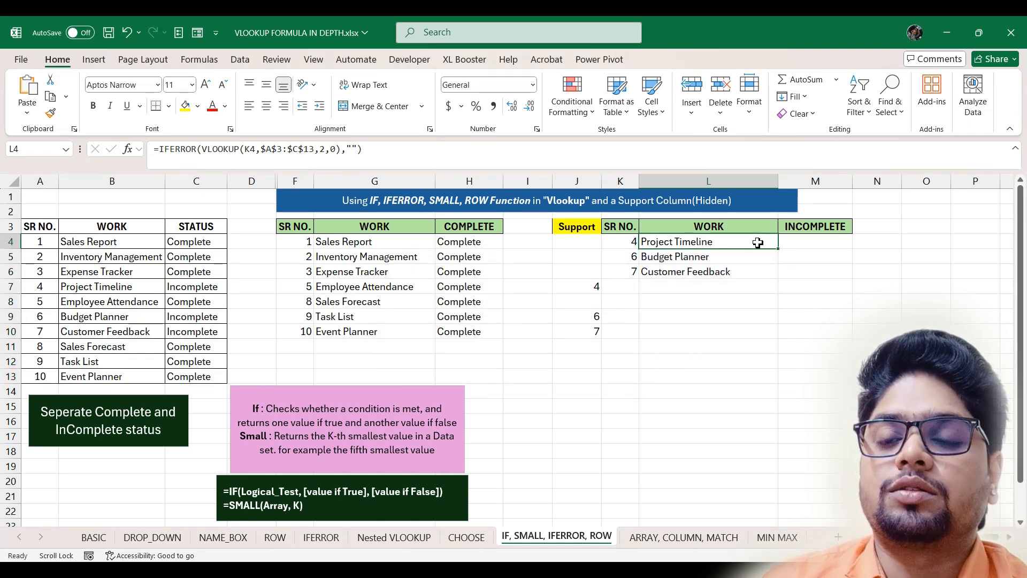
pyautogui.doubleClick(732, 241)
pyautogui.moveTo(849, 241); pyautogui.dragTo(640, 242)
pyautogui.hotkey('ctrl', 'c')
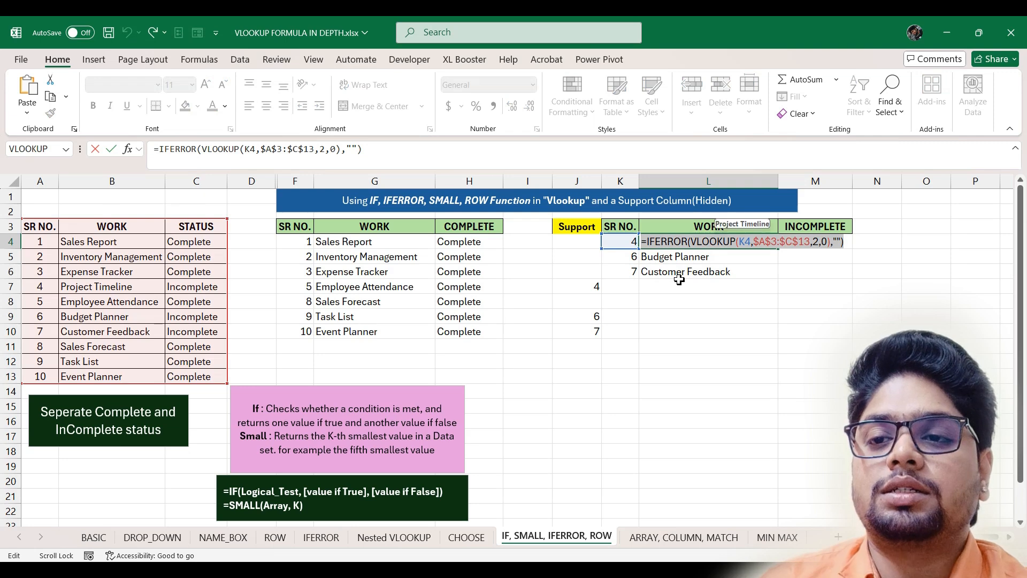
pyautogui.press('Escape')
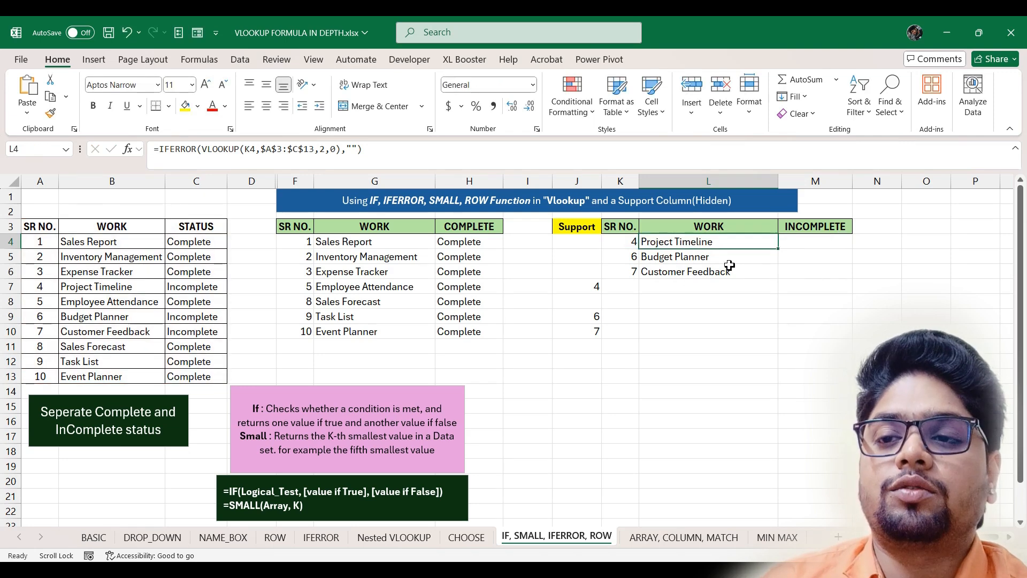
# - Paste the lookup into M4 with column index 3 and fill it down to M13
pyautogui.click(812, 240)
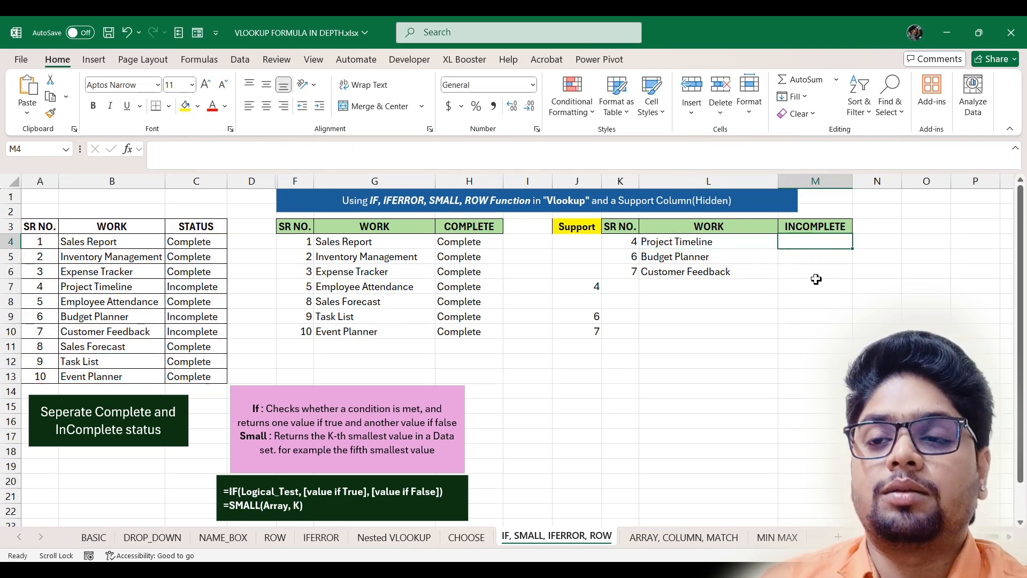
pyautogui.hotkey('ctrl', 'v')
pyautogui.doubleClick(835, 243)
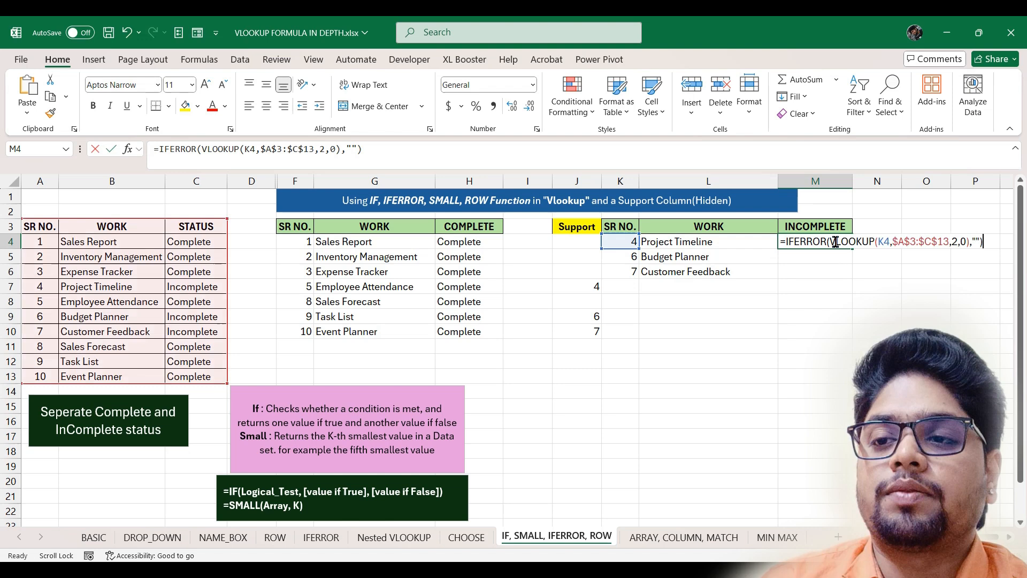
pyautogui.click(959, 243)
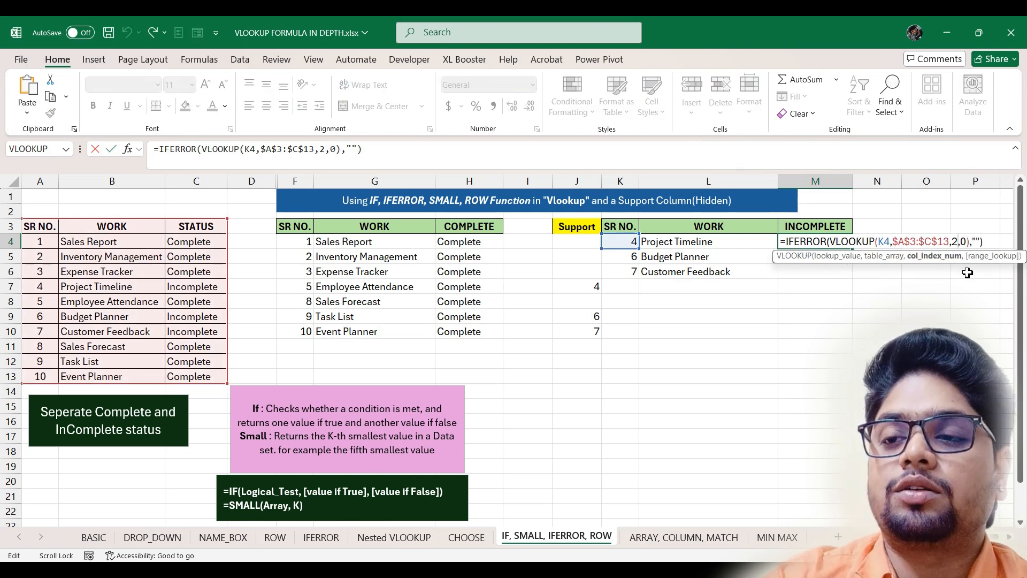
pyautogui.press('BackSpace')
pyautogui.write('3')
pyautogui.press('Return')
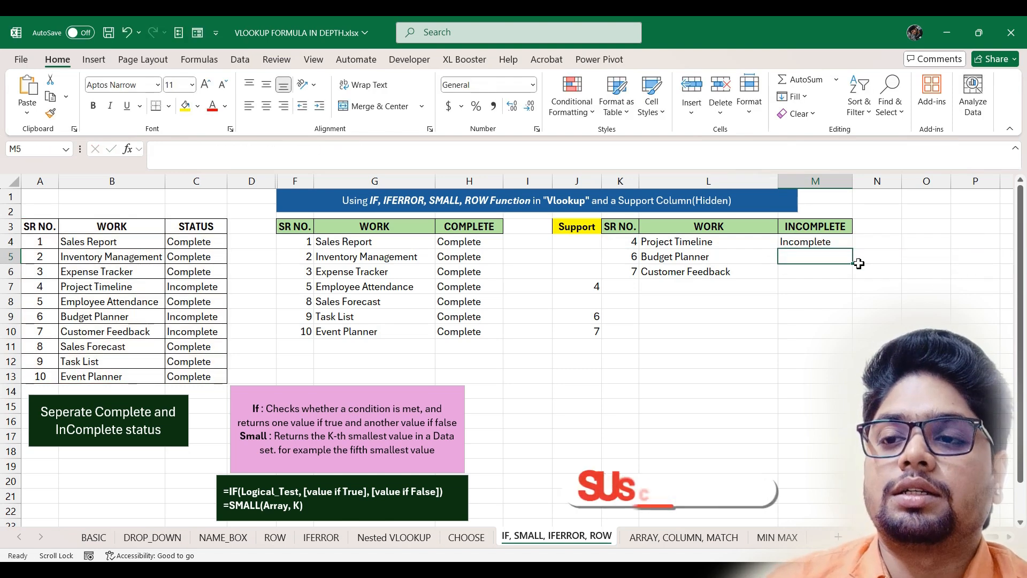
pyautogui.click(838, 242)
pyautogui.moveTo(854, 250); pyautogui.dragTo(844, 387)
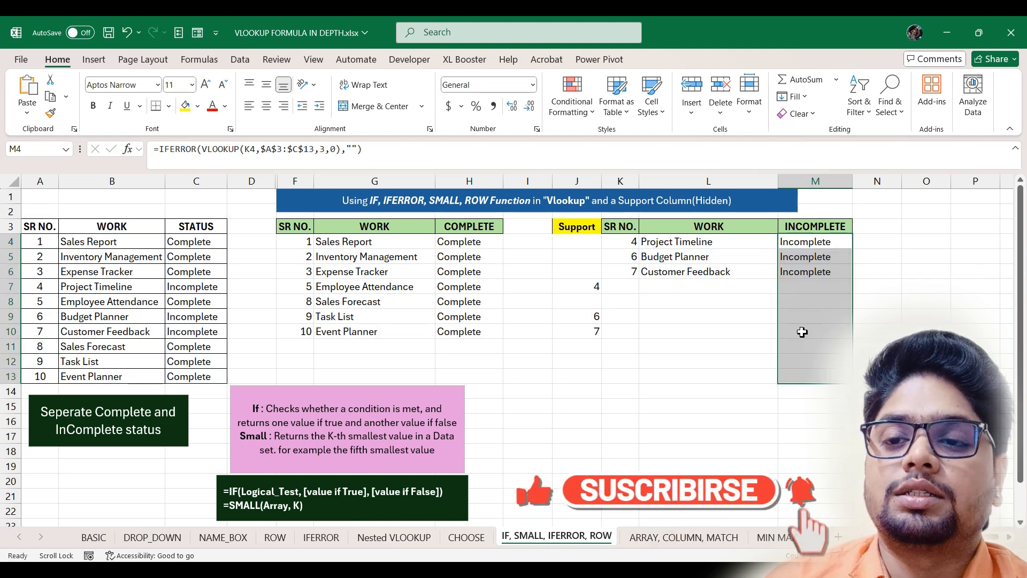
# - Hide Support column J and change Employee Attendance's status in C8 to inComplete
pyautogui.rightClick(581, 183)
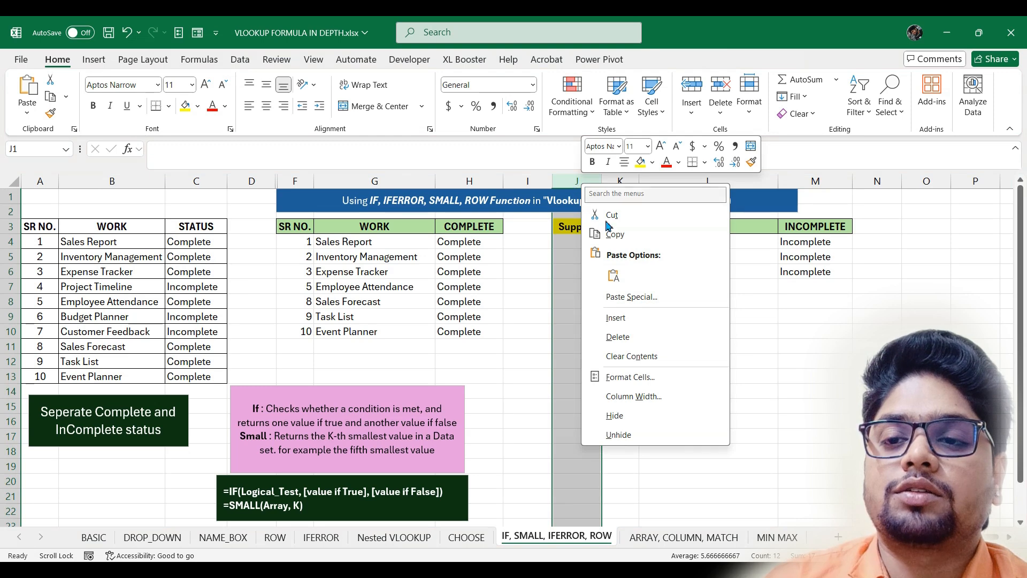
pyautogui.click(615, 415)
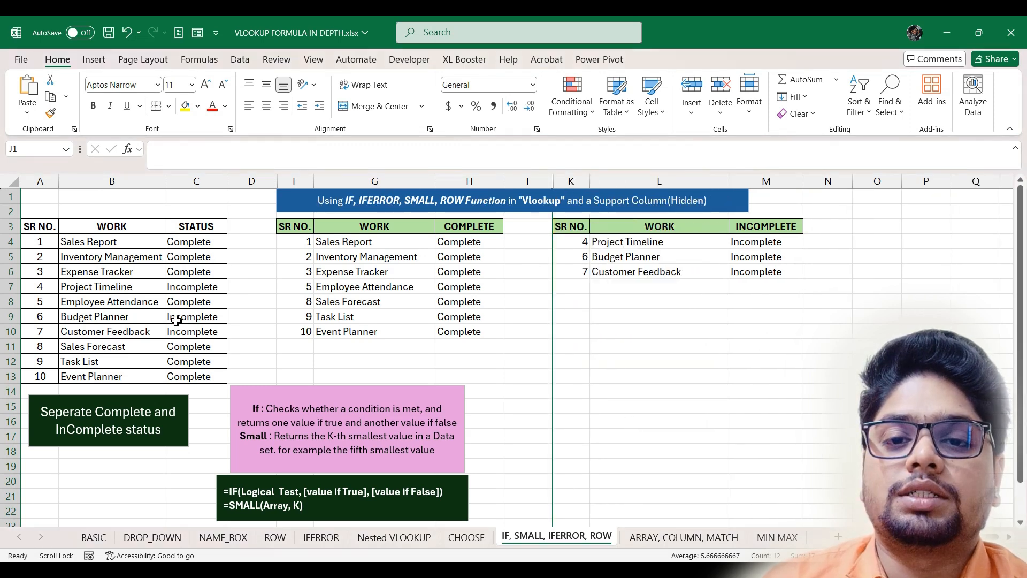
pyautogui.doubleClick(168, 304)
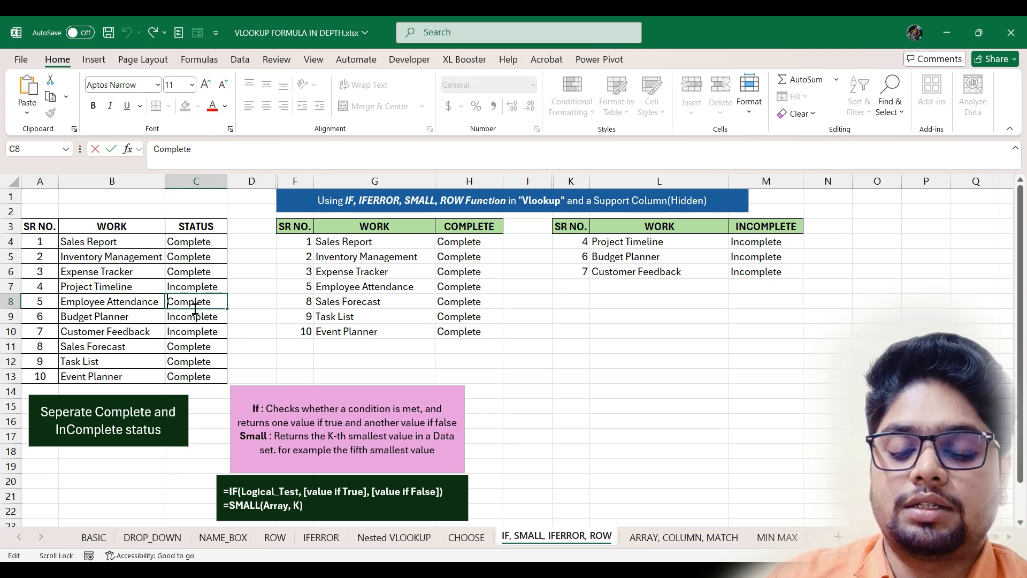
pyautogui.write('in')
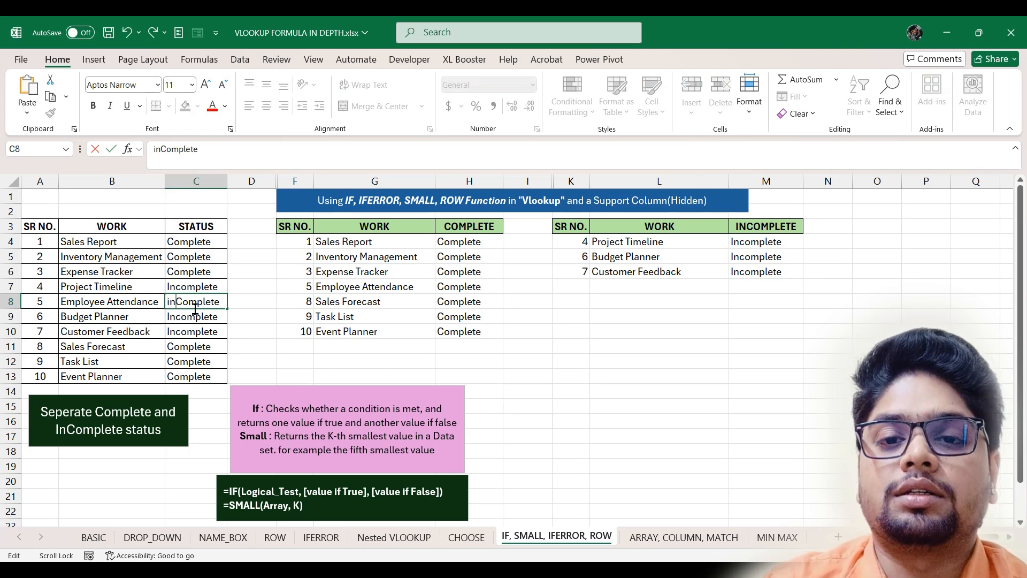
pyautogui.press('Return')
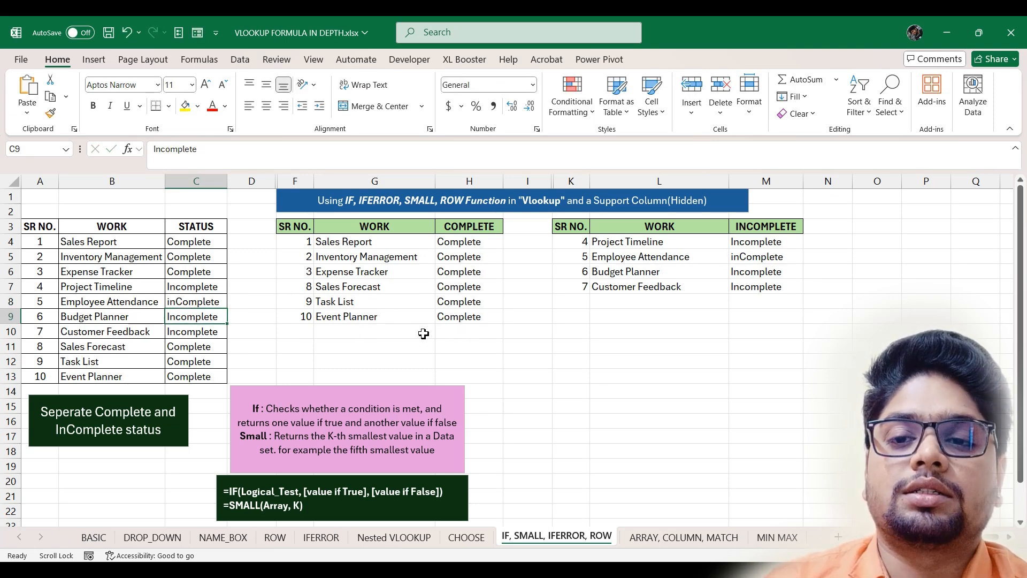
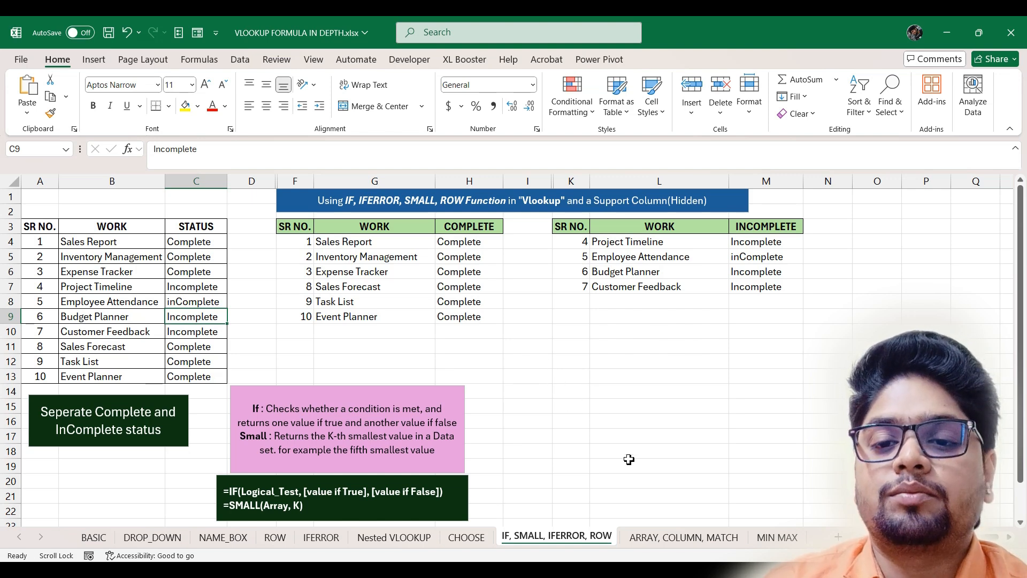
# - Switch to the ARRAY, COLUMN, MATCH sheet with its empty JAN–APR USB MOUSE tables
pyautogui.click(659, 538)
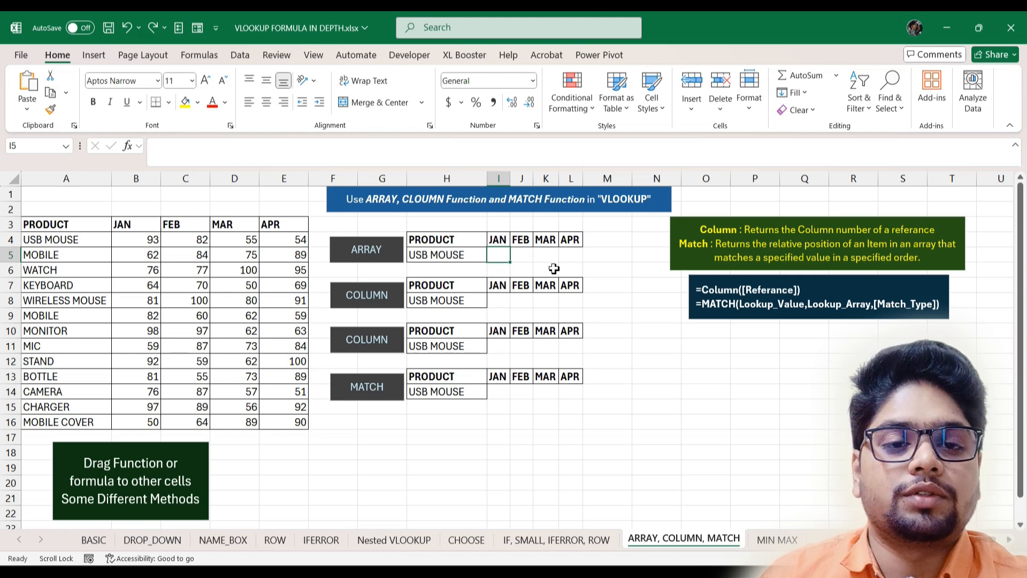
# - Enter =VLOOKUP(H5,Product_Table,{2,3,4,5},0) in I5, spilling 93, 82, 55, 54 across I5:L5
pyautogui.write('=')
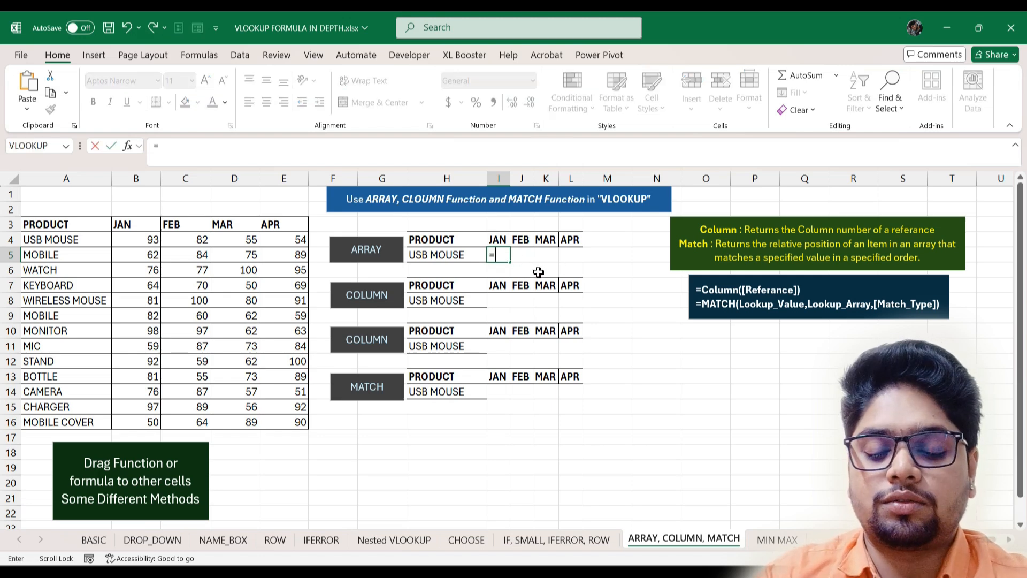
pyautogui.write('vl')
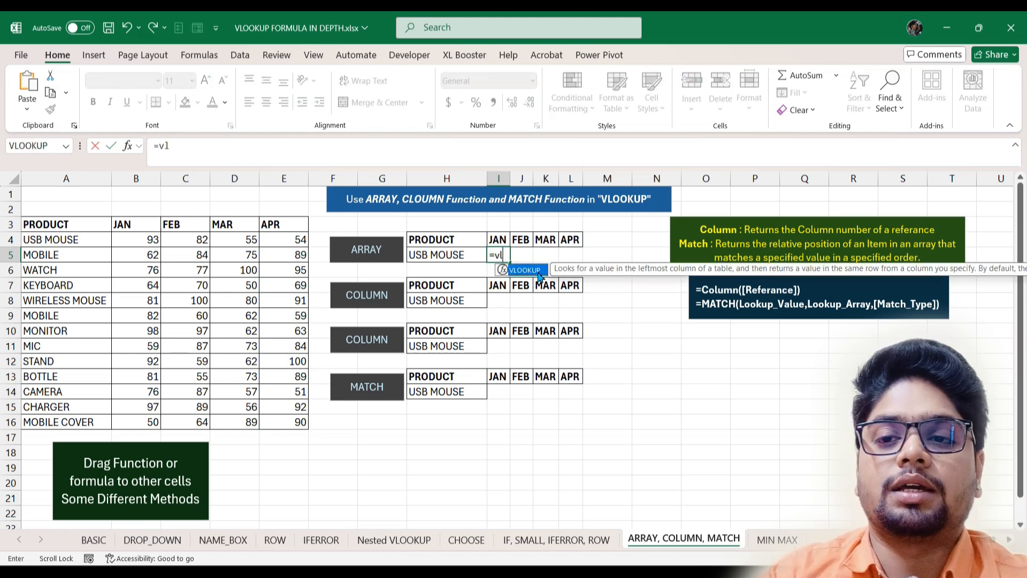
pyautogui.press('Tab')
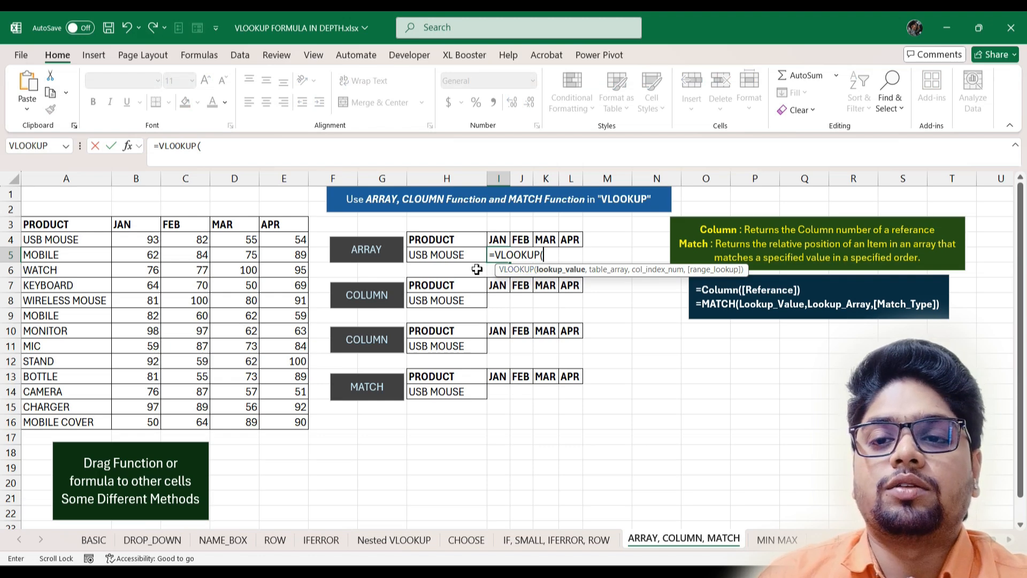
pyautogui.click(447, 257)
pyautogui.write(',')
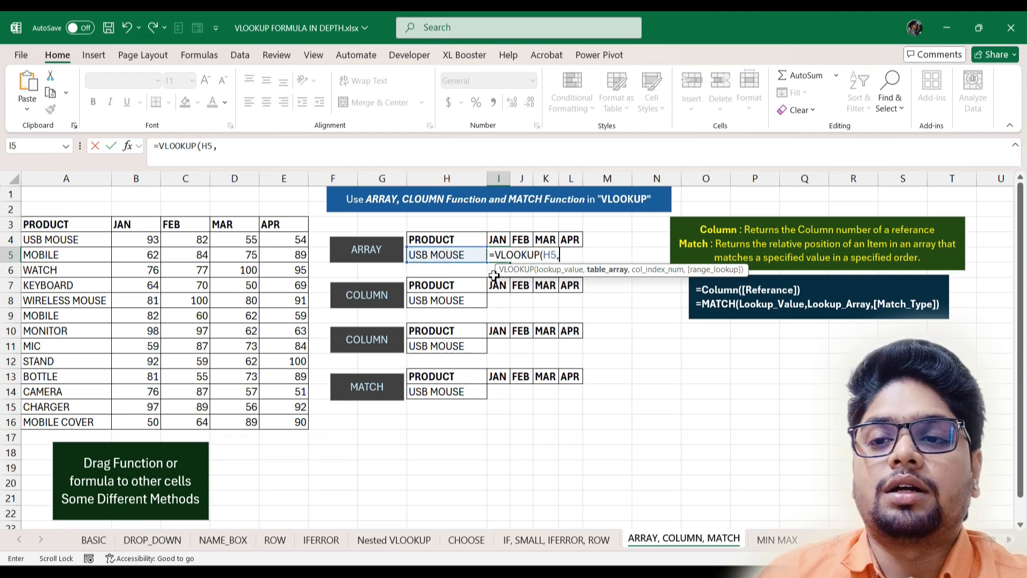
pyautogui.moveTo(31, 225); pyautogui.dragTo(288, 422)
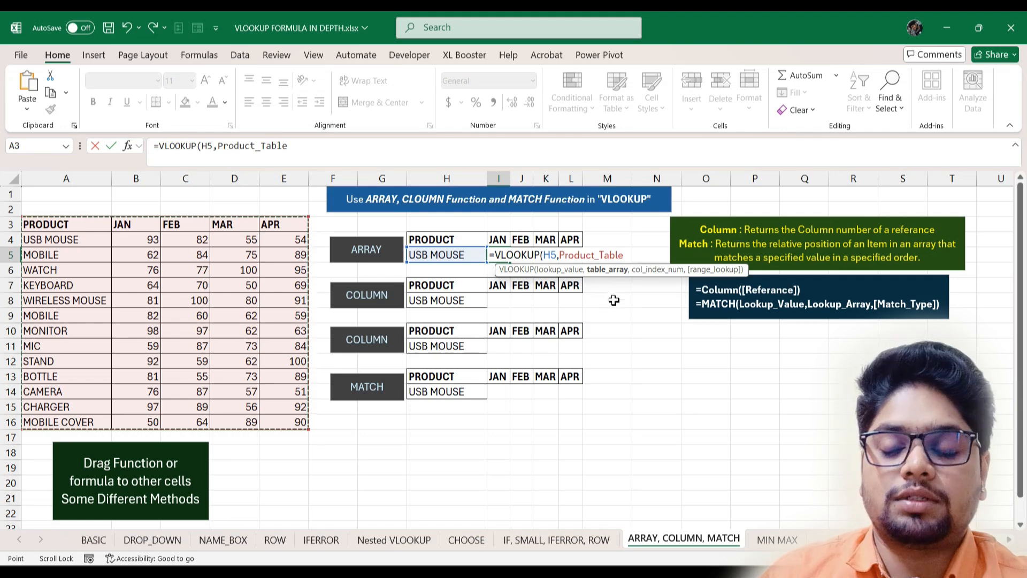
pyautogui.write(',')
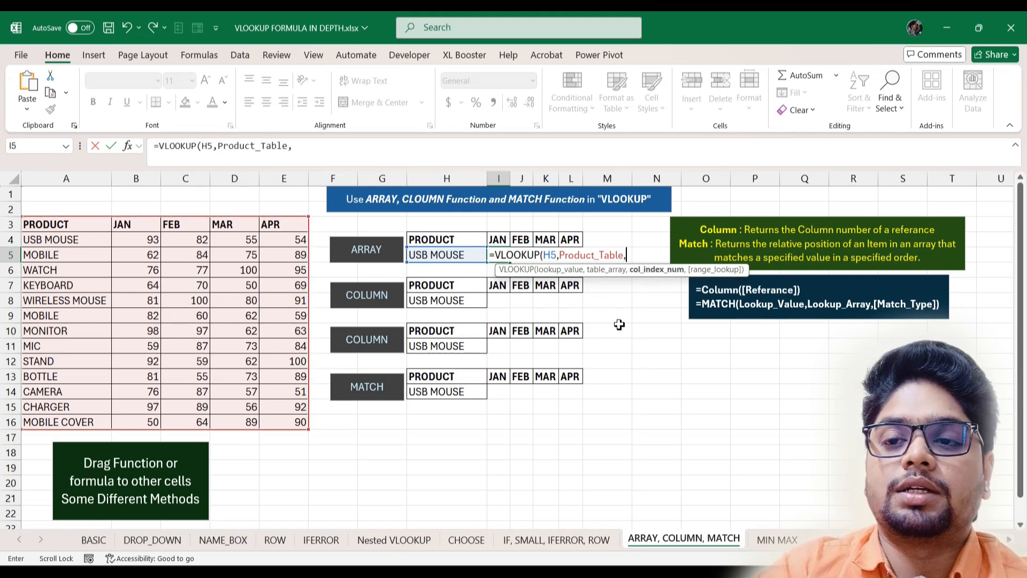
pyautogui.write('{')
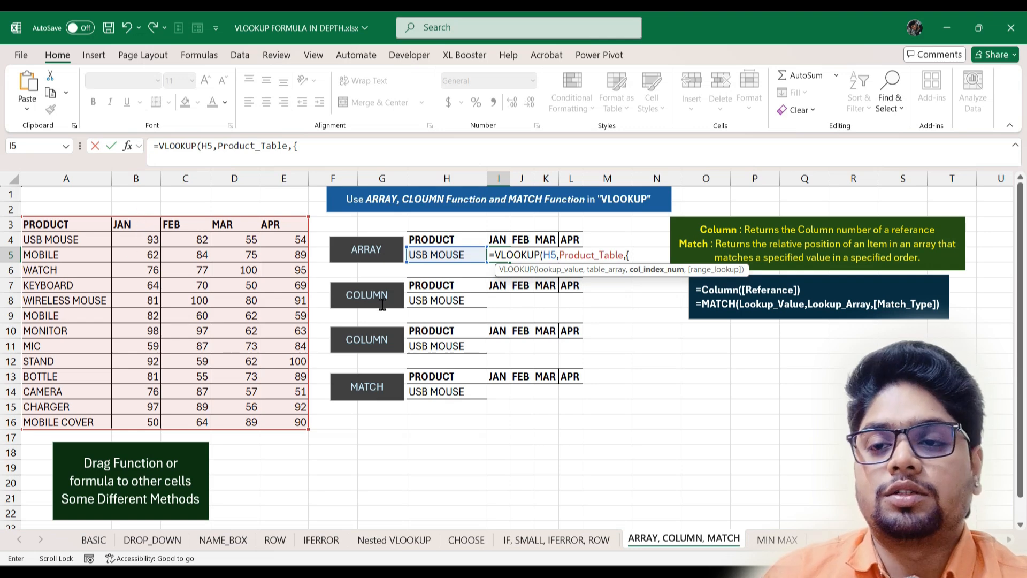
pyautogui.write('2')
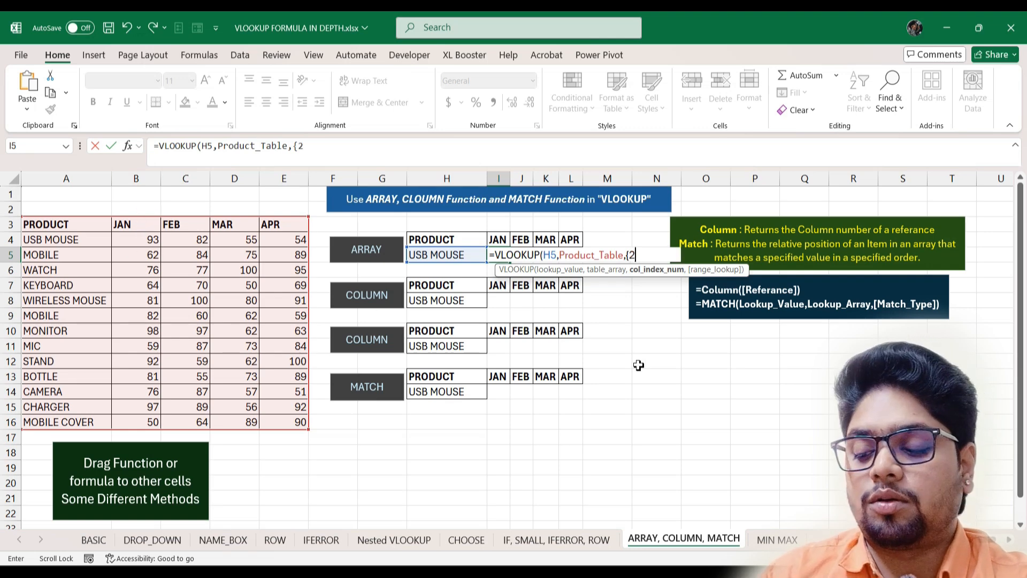
pyautogui.write(',3,4,5')
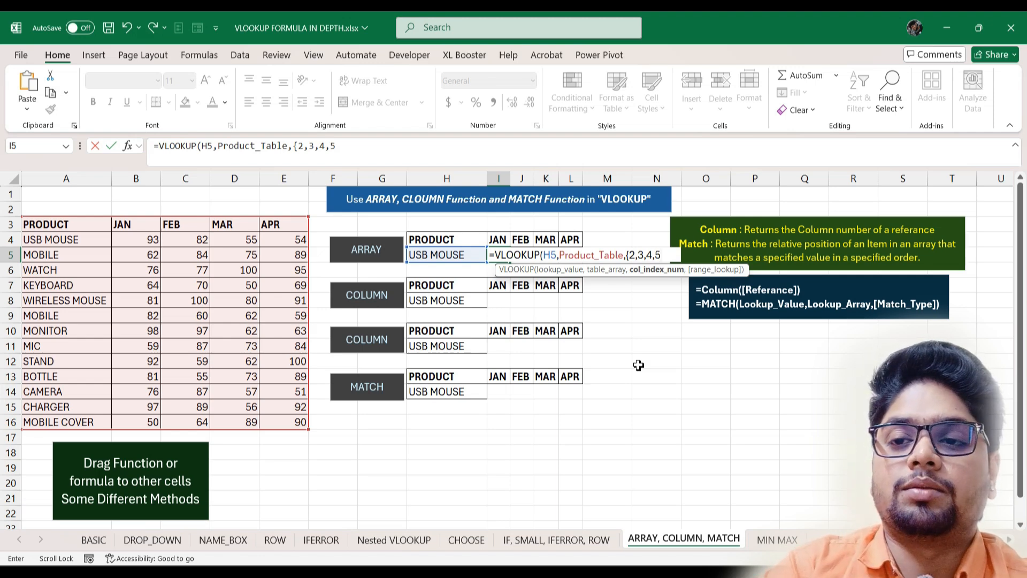
pyautogui.write('}')
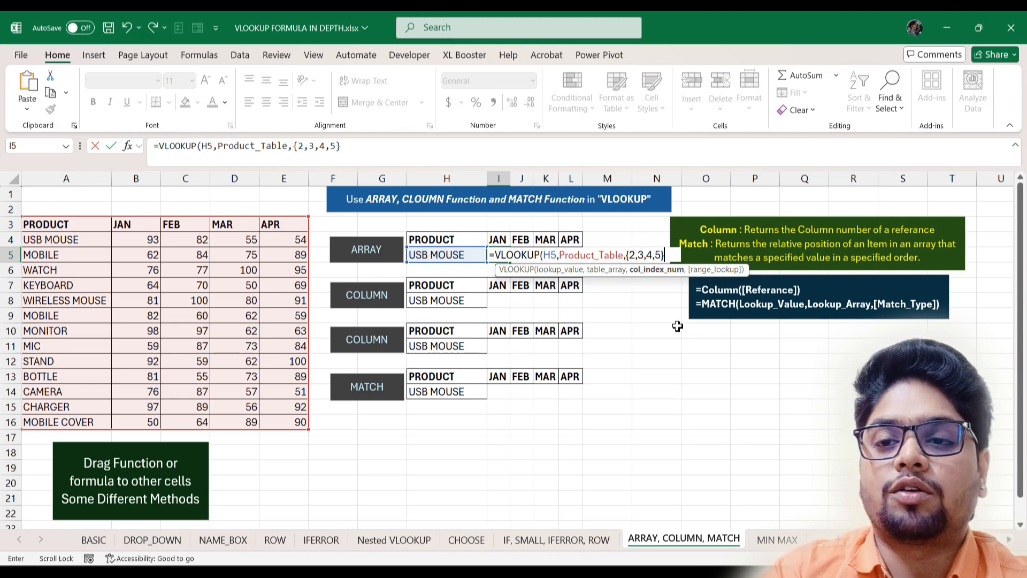
pyautogui.write(',')
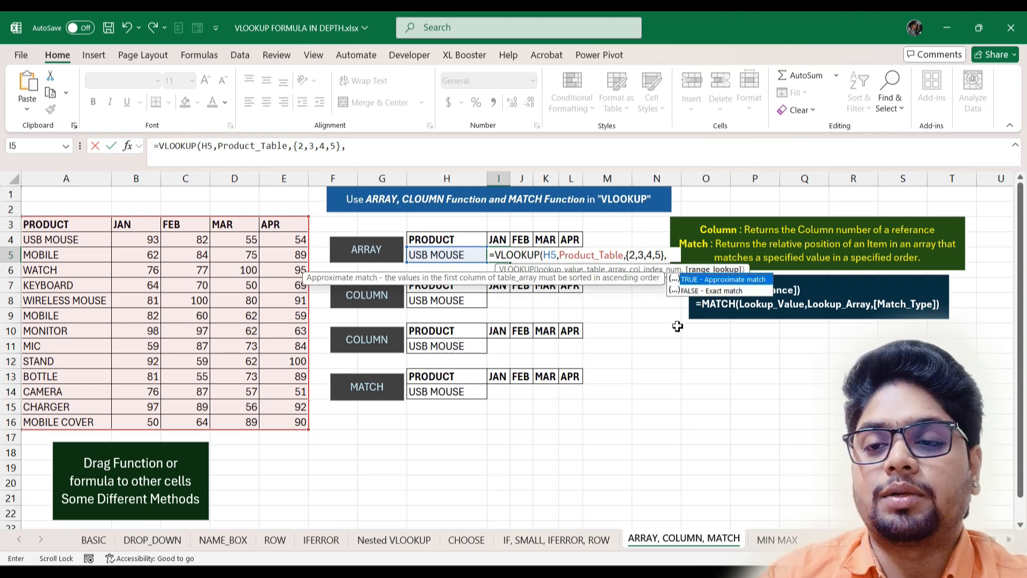
pyautogui.write('0')
pyautogui.press('Return')
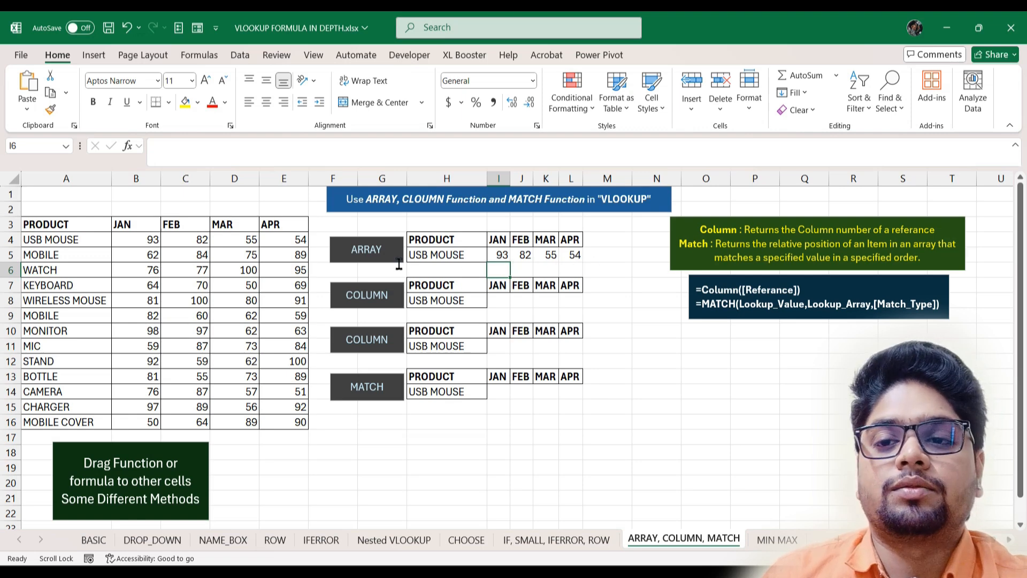
# - Enter =VLOOKUP(H8,Product_Table,COLUMN()-7,0) in I8, returning USB MOUSE's JAN value 93
pyautogui.click(498, 301)
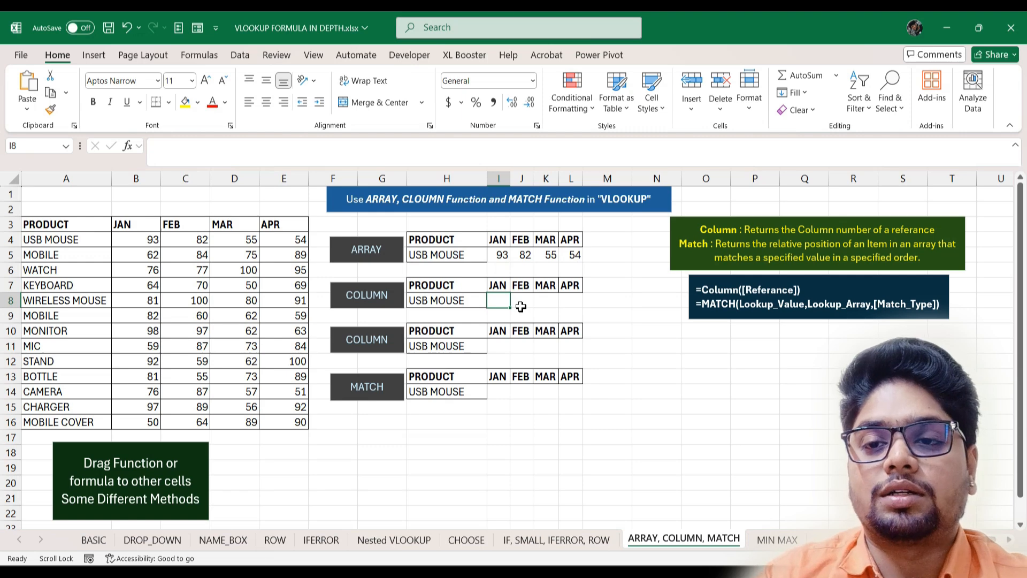
pyautogui.write('=vlookup')
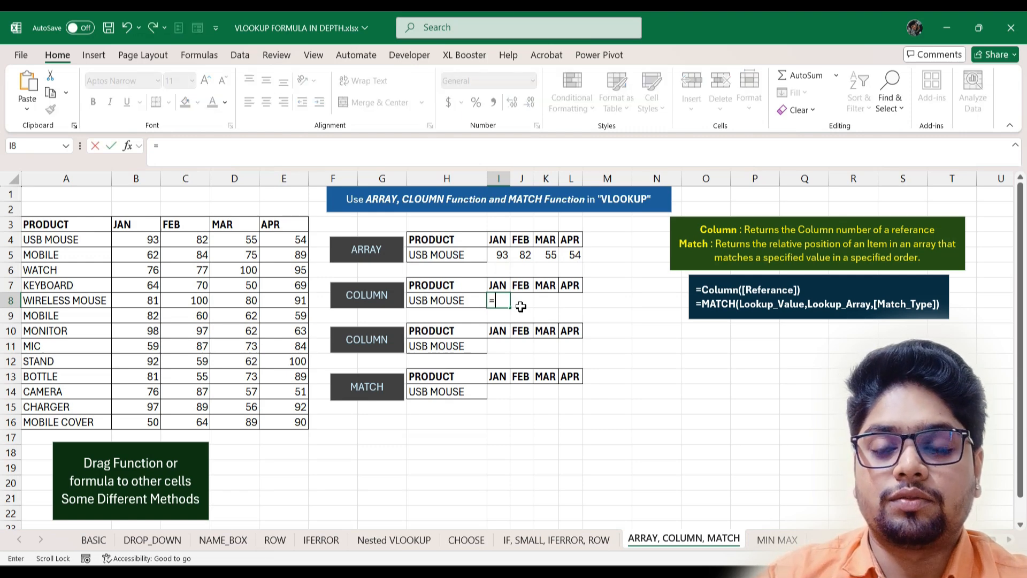
pyautogui.press('Tab')
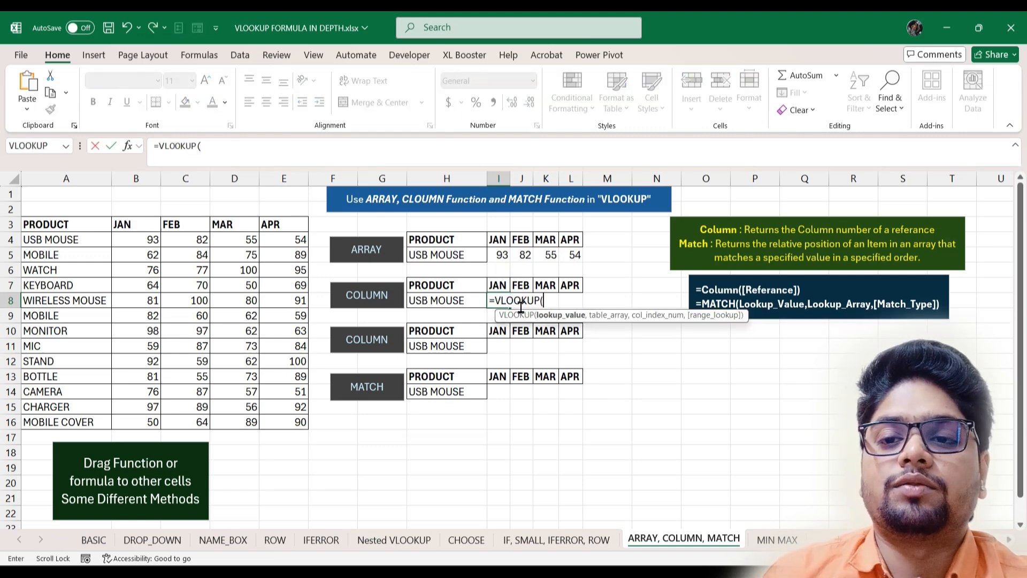
pyautogui.click(465, 300)
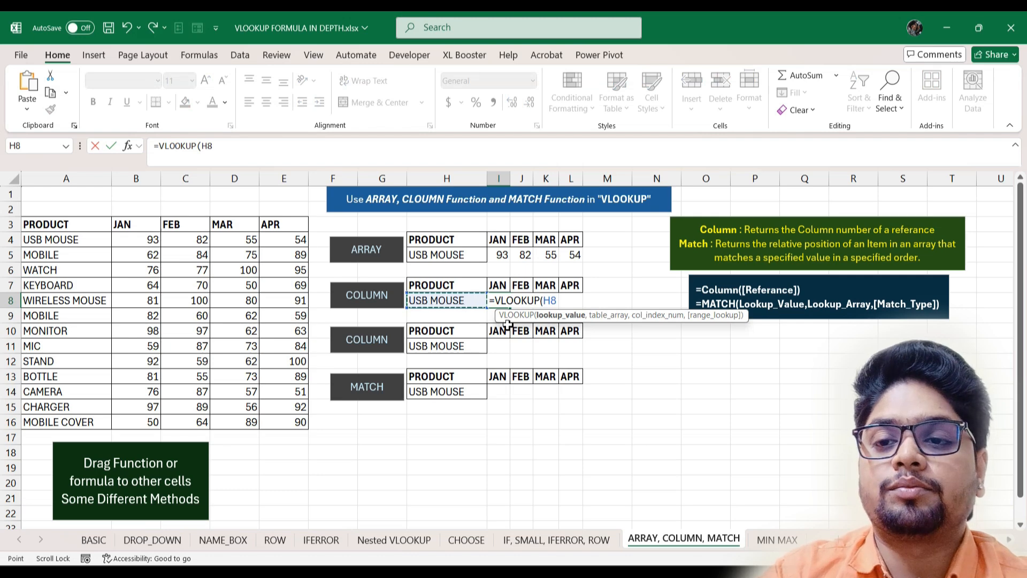
pyautogui.write(',p')
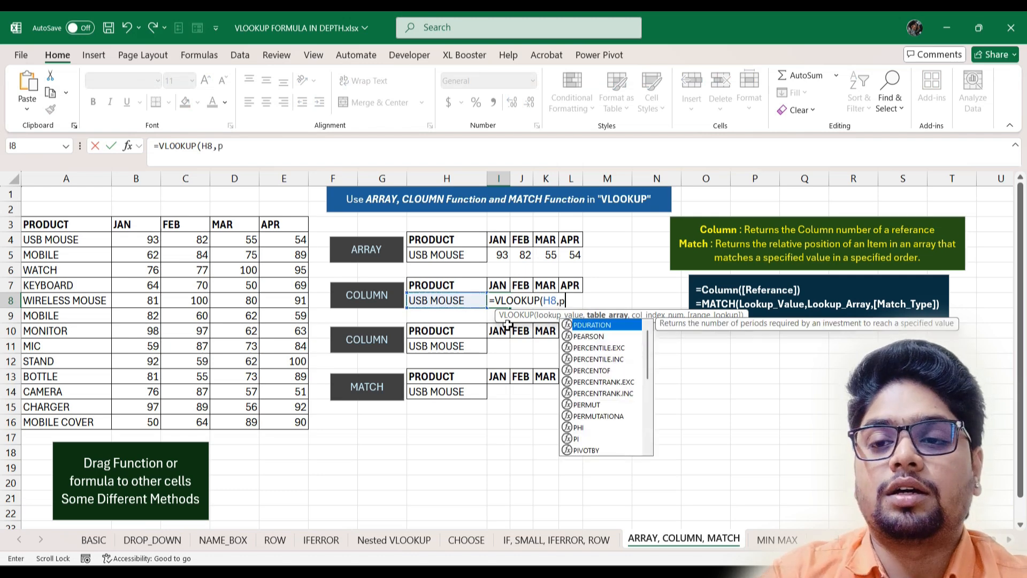
pyautogui.write('rod')
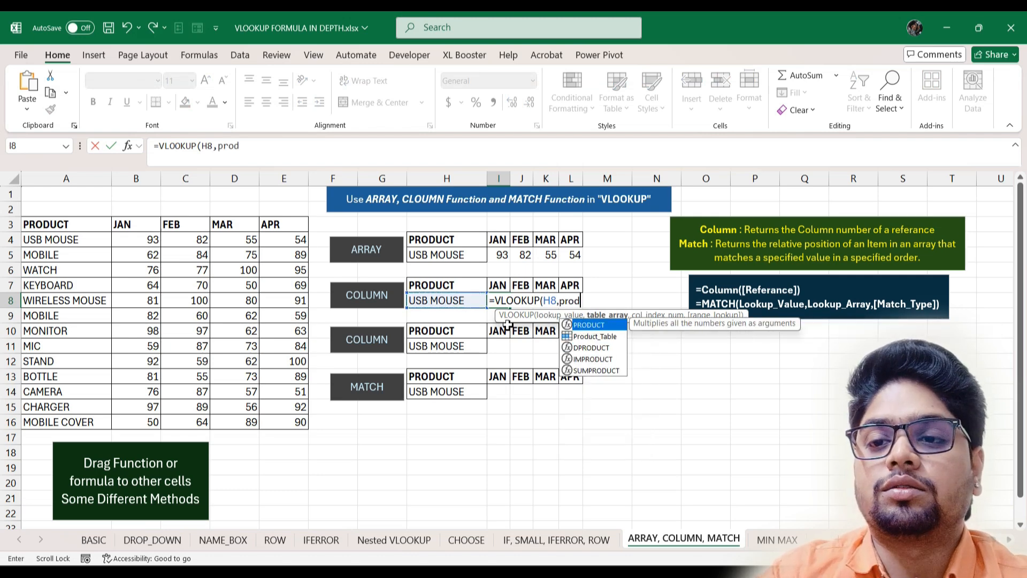
pyautogui.press('Down')
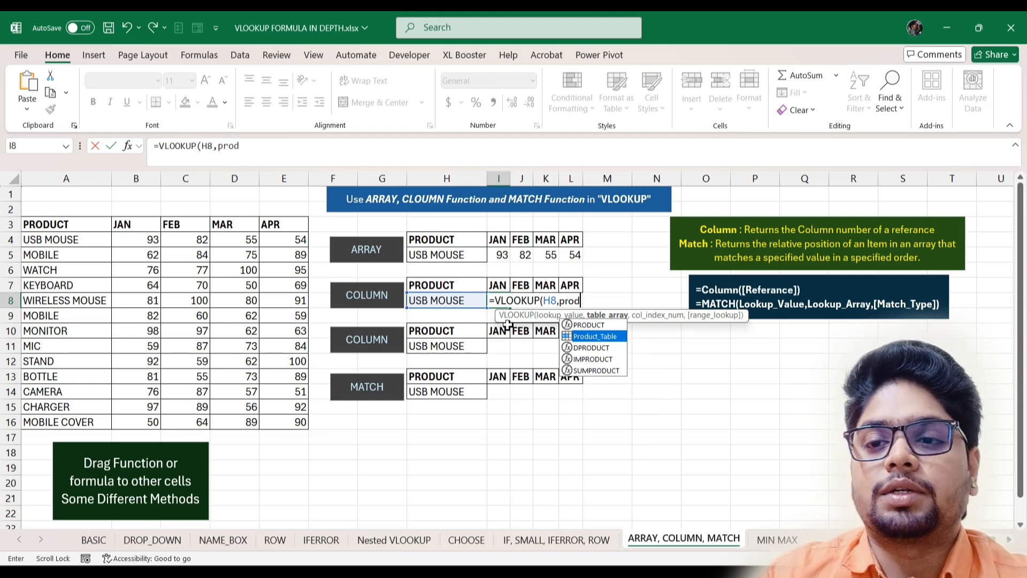
pyautogui.press('Tab')
pyautogui.write(',')
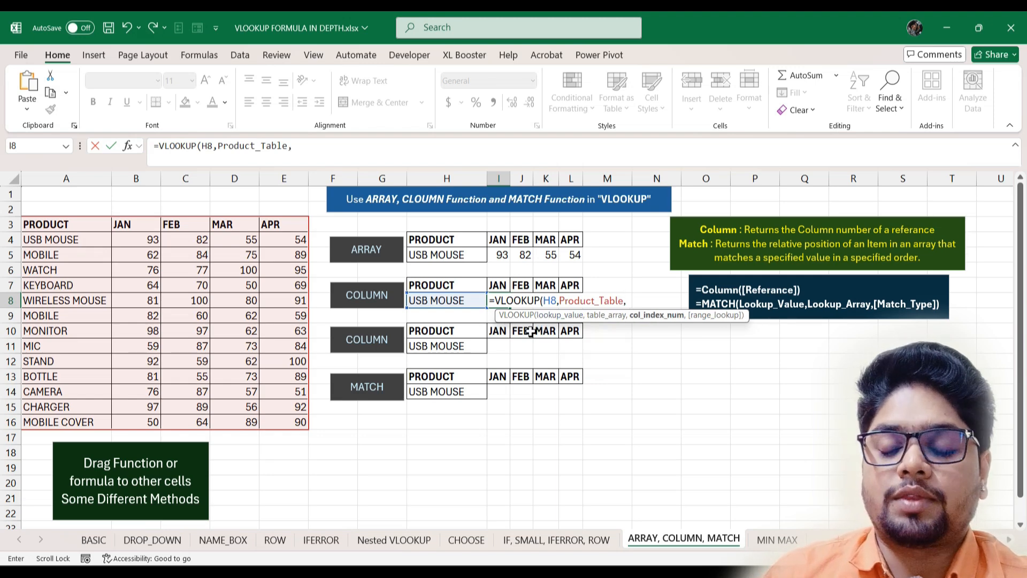
pyautogui.write('col')
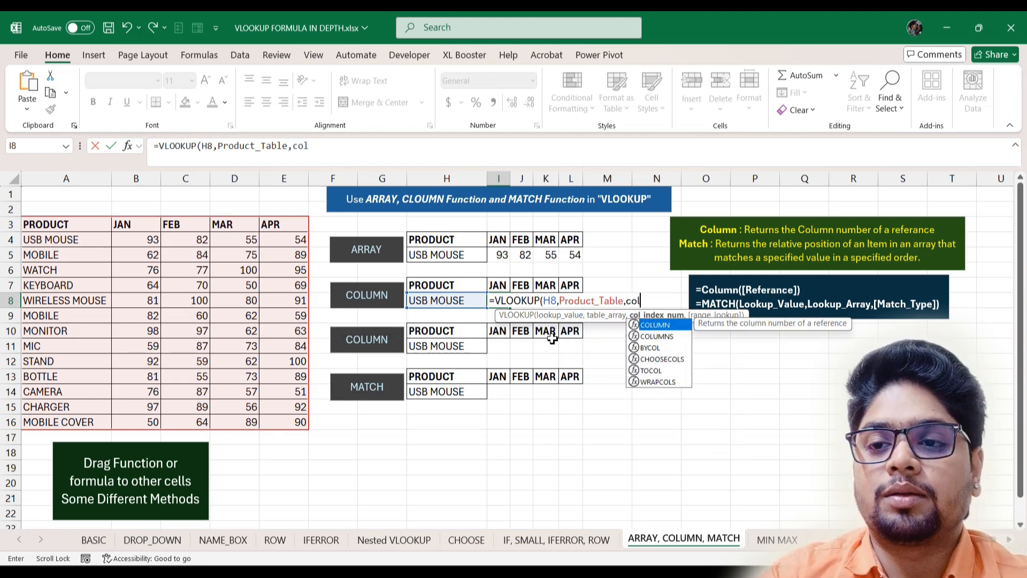
pyautogui.press('Tab')
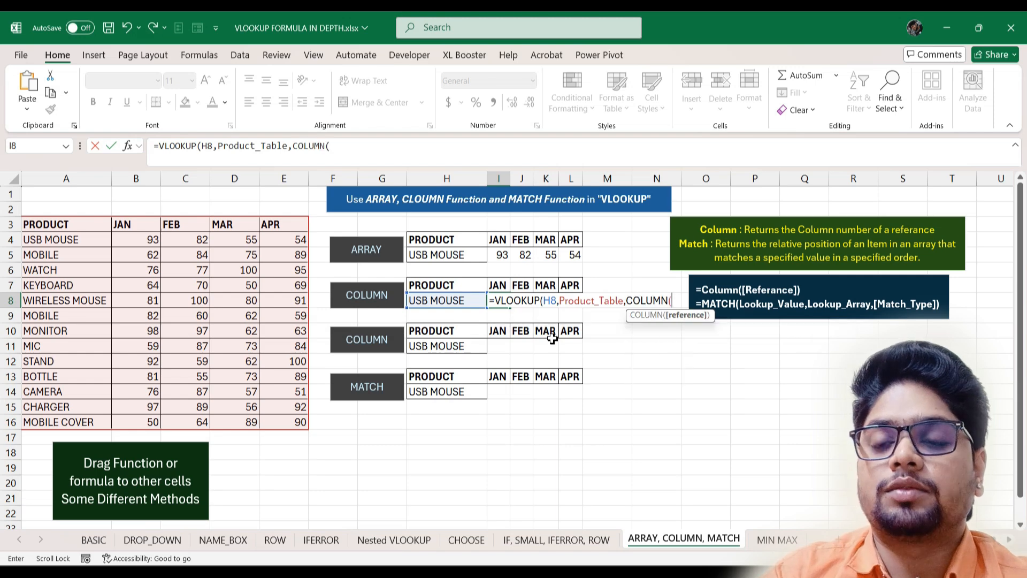
pyautogui.write(')')
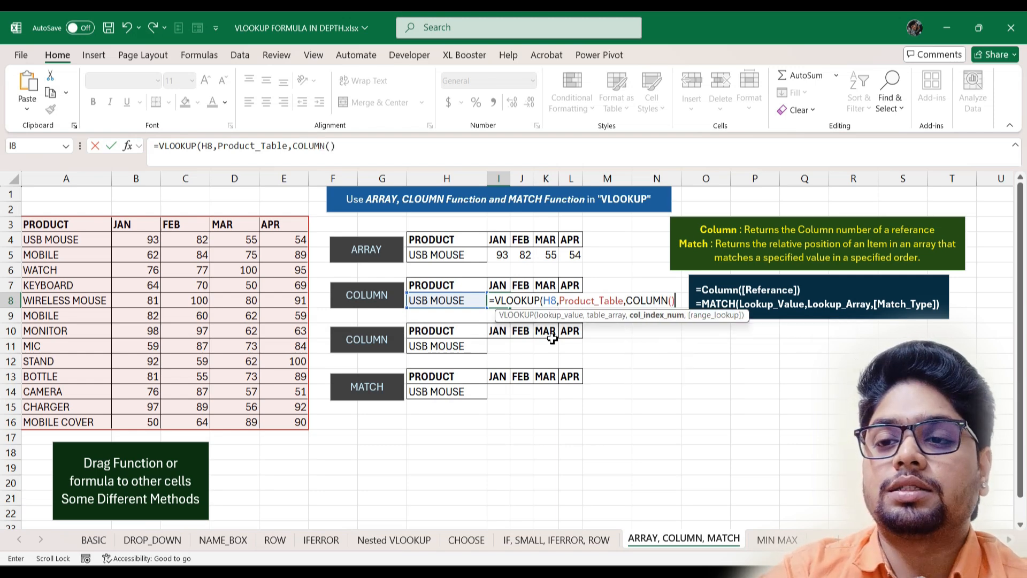
pyautogui.write('-')
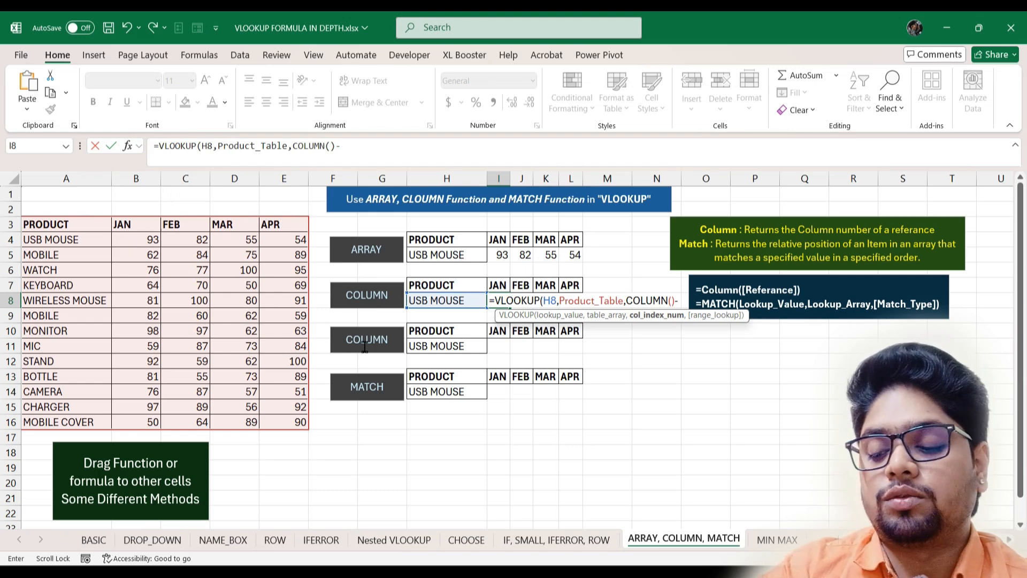
pyautogui.write('7')
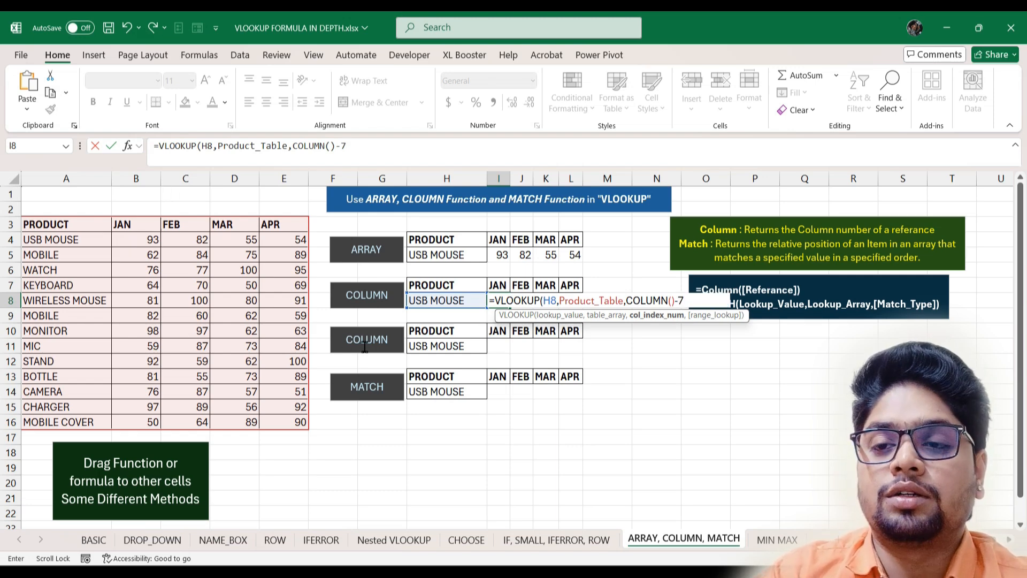
pyautogui.write(',0')
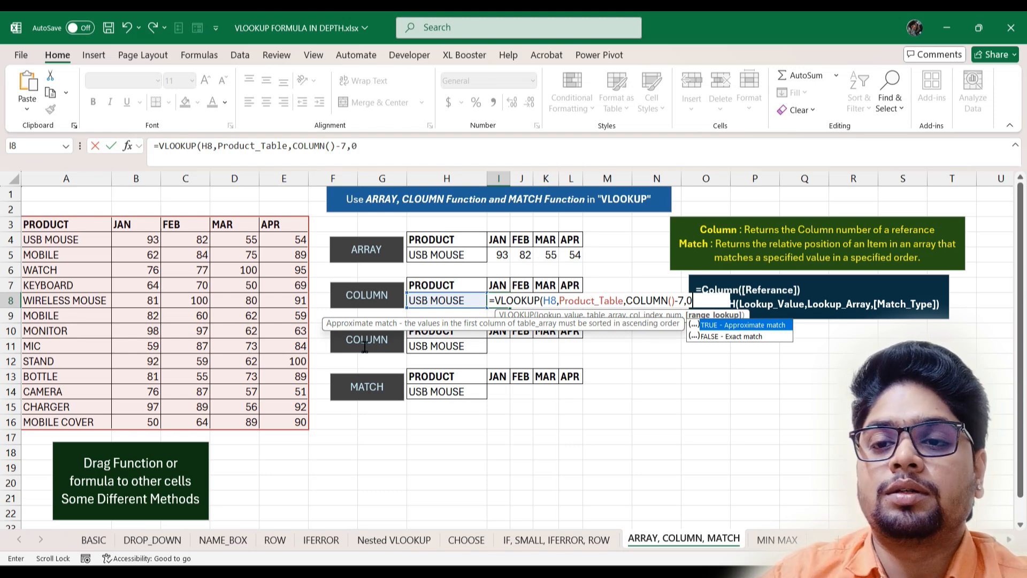
pyautogui.press('Return')
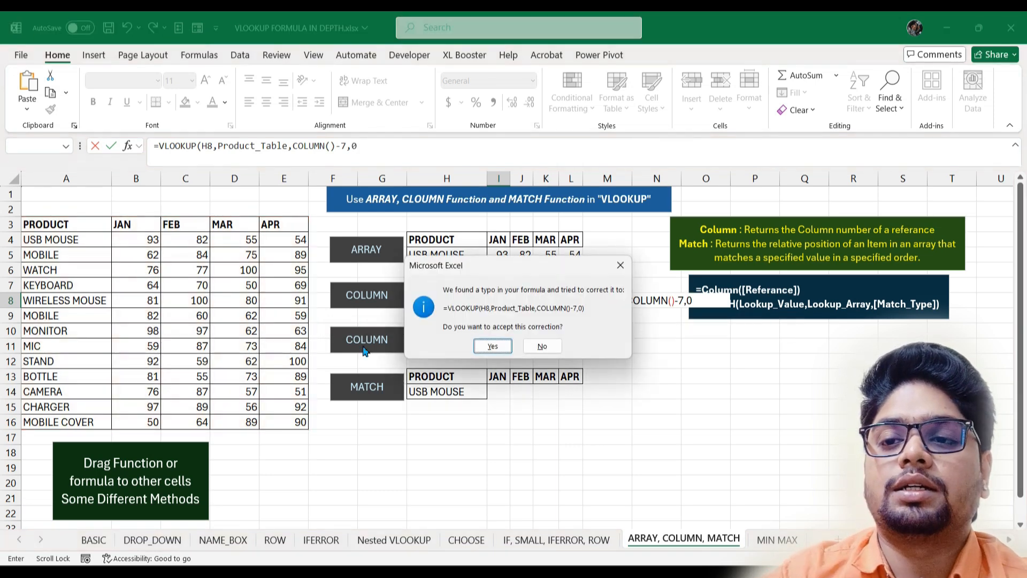
pyautogui.press('Return')
# - Fill I8 across J8:L8 and inspect the resulting #N/A errors
pyautogui.click(500, 300)
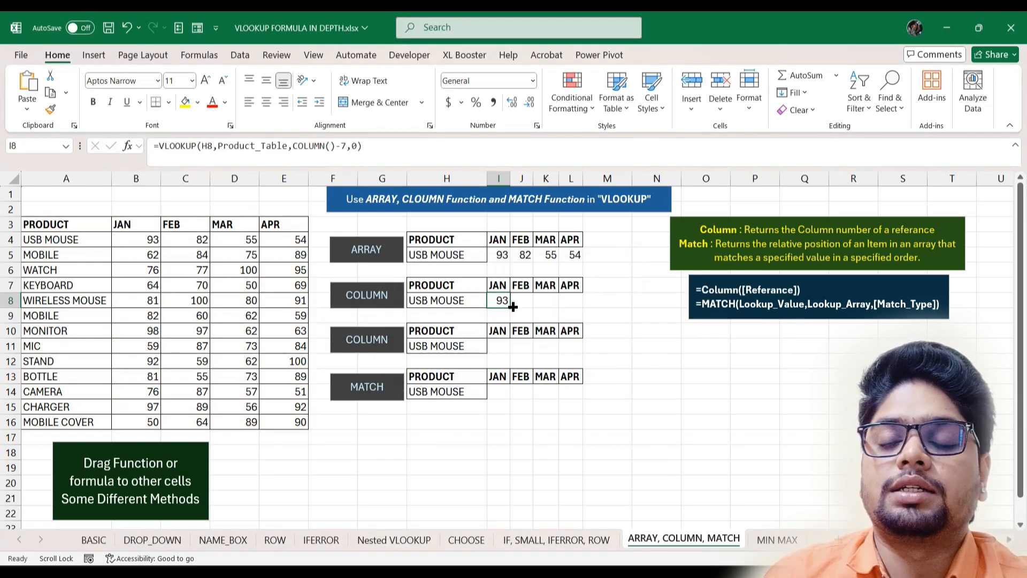
pyautogui.moveTo(510, 308); pyautogui.dragTo(579, 308)
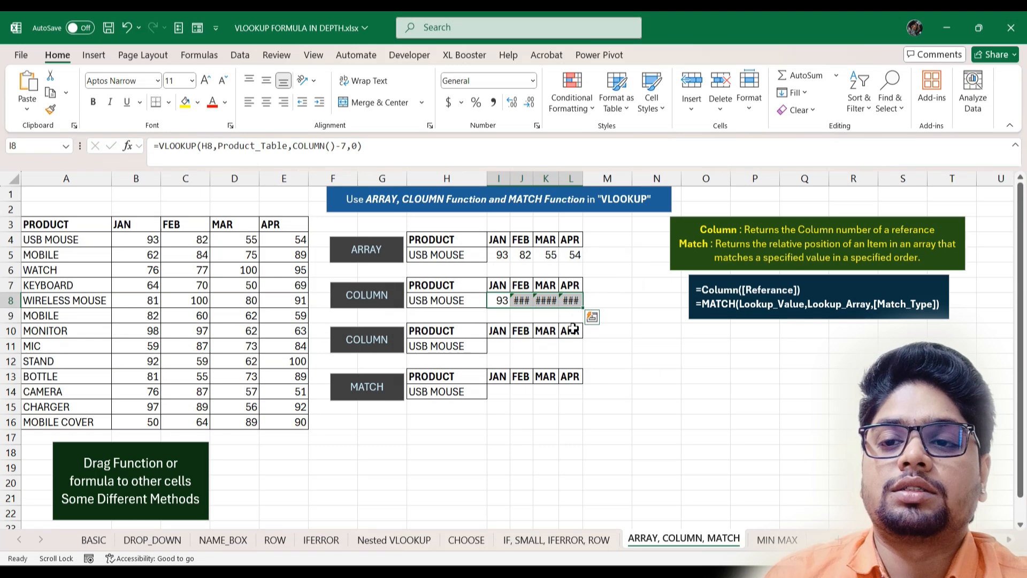
pyautogui.doubleClick(504, 300)
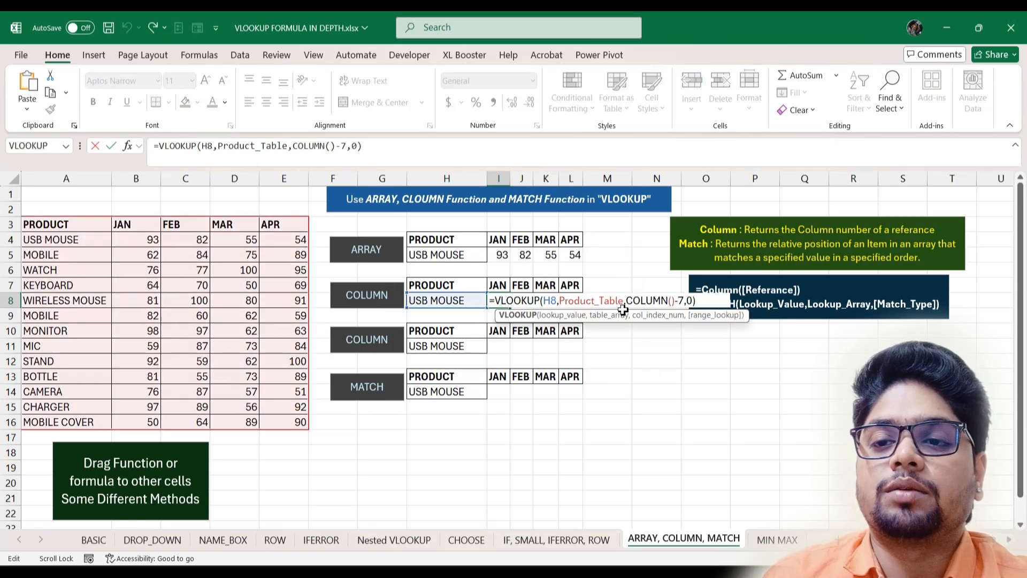
pyautogui.click(557, 316)
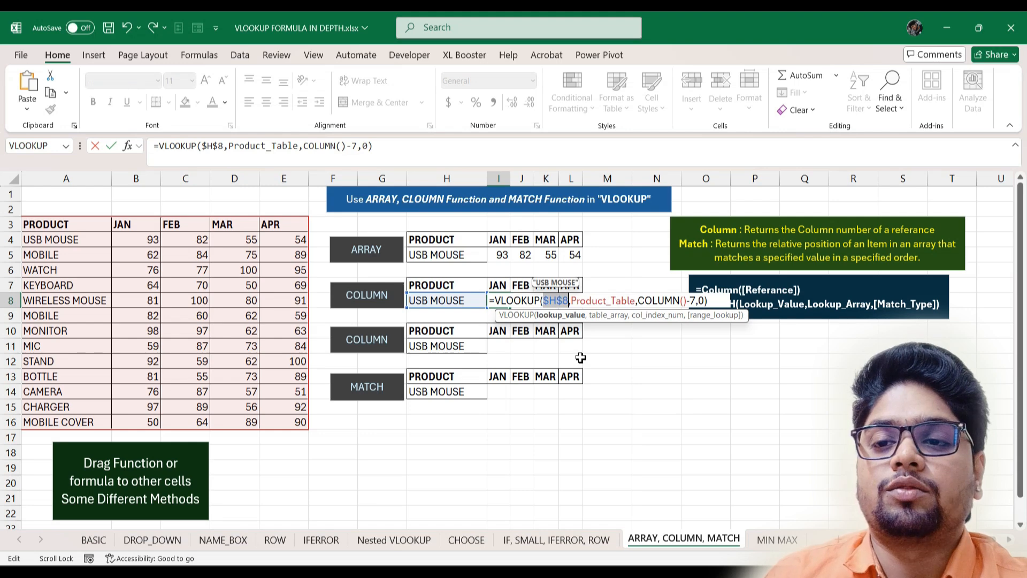
pyautogui.press('Escape')
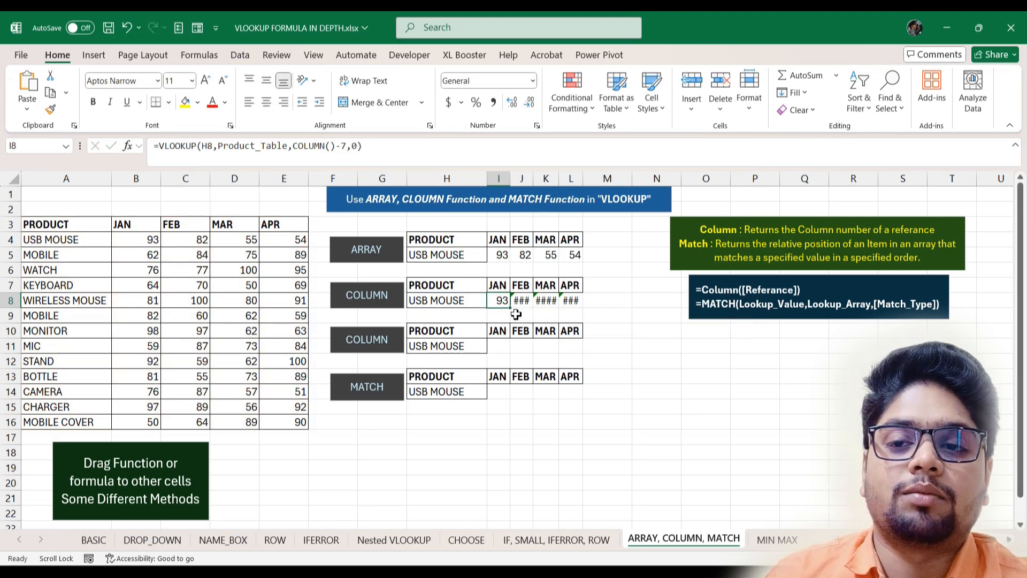
pyautogui.moveTo(510, 178); pyautogui.dragTo(550, 176)
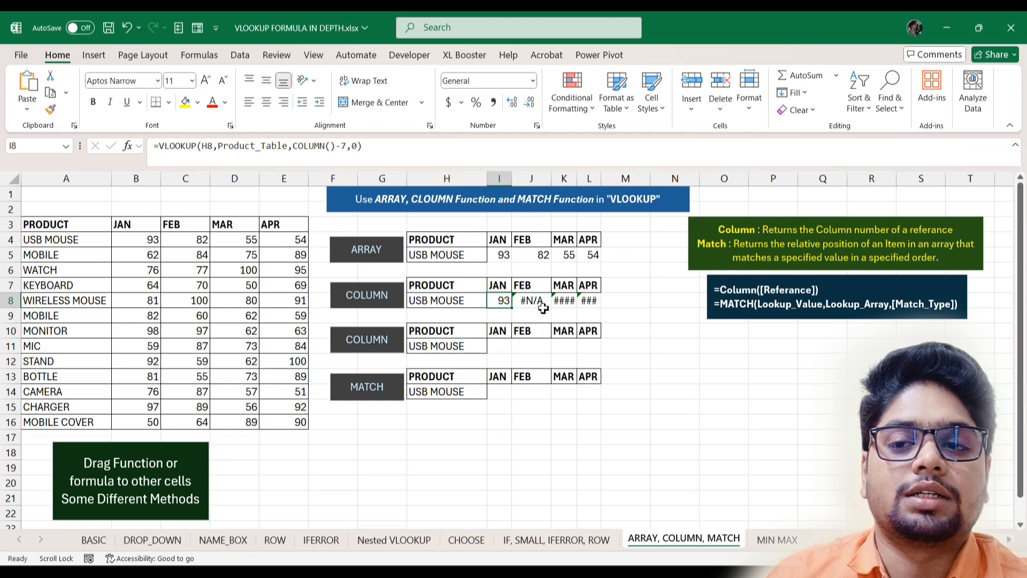
# - Lock the lookup as $H$8 and refill I8 across J8:L8 for 93, 82, 55, 54
pyautogui.doubleClick(507, 300)
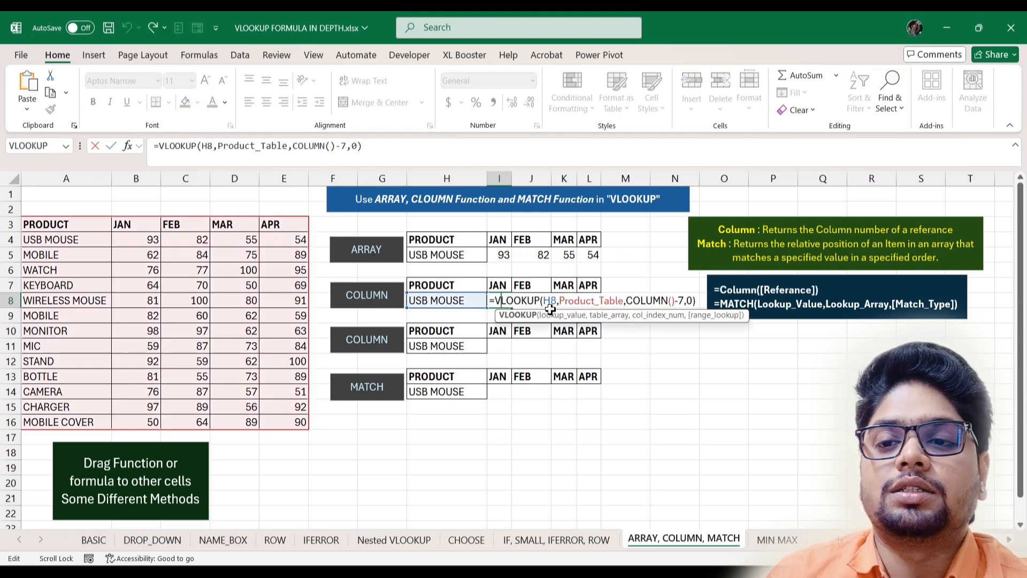
pyautogui.click(550, 301)
pyautogui.press('F4')
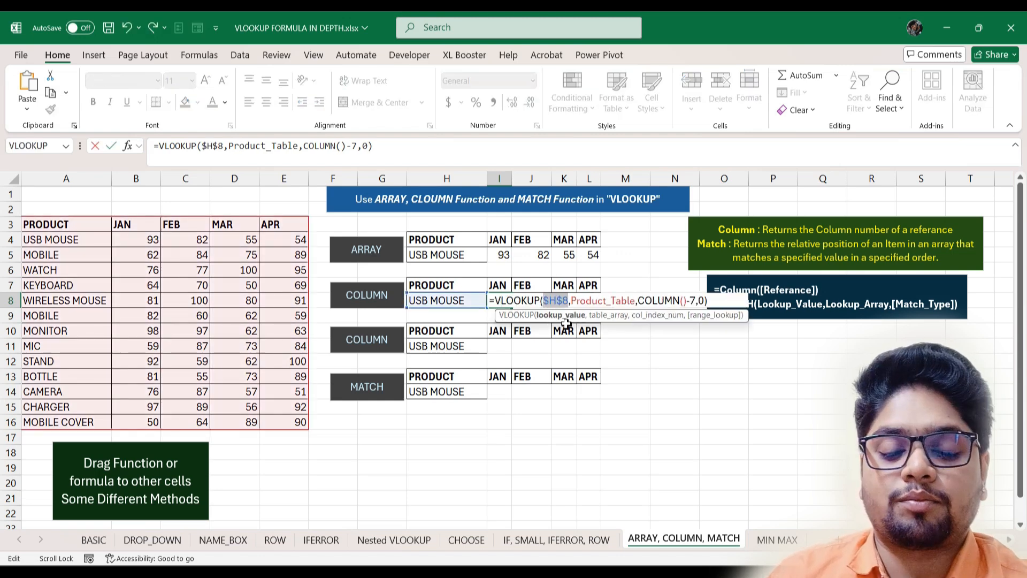
pyautogui.press('Return')
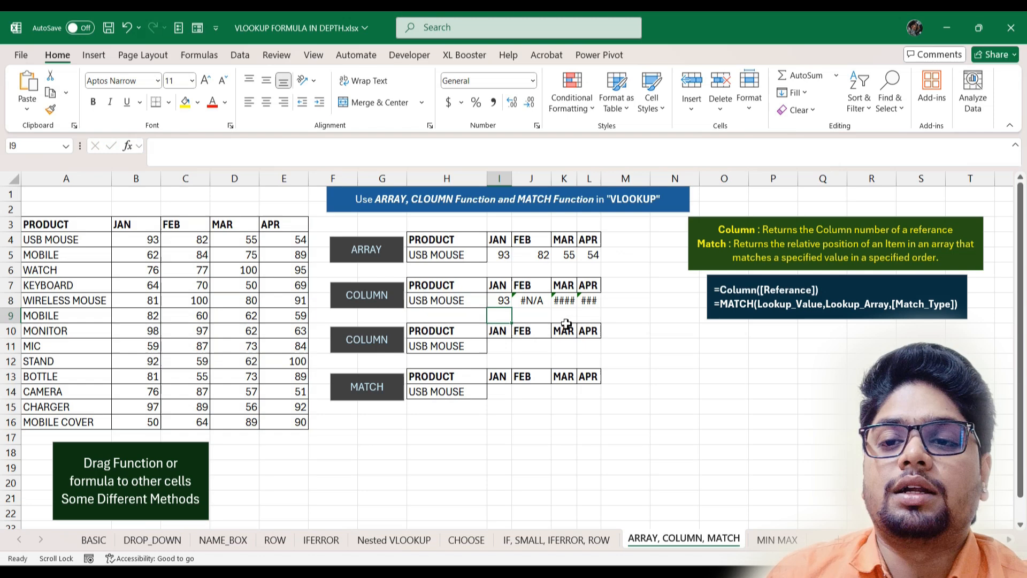
pyautogui.click(499, 301)
pyautogui.moveTo(512, 308); pyautogui.dragTo(594, 309)
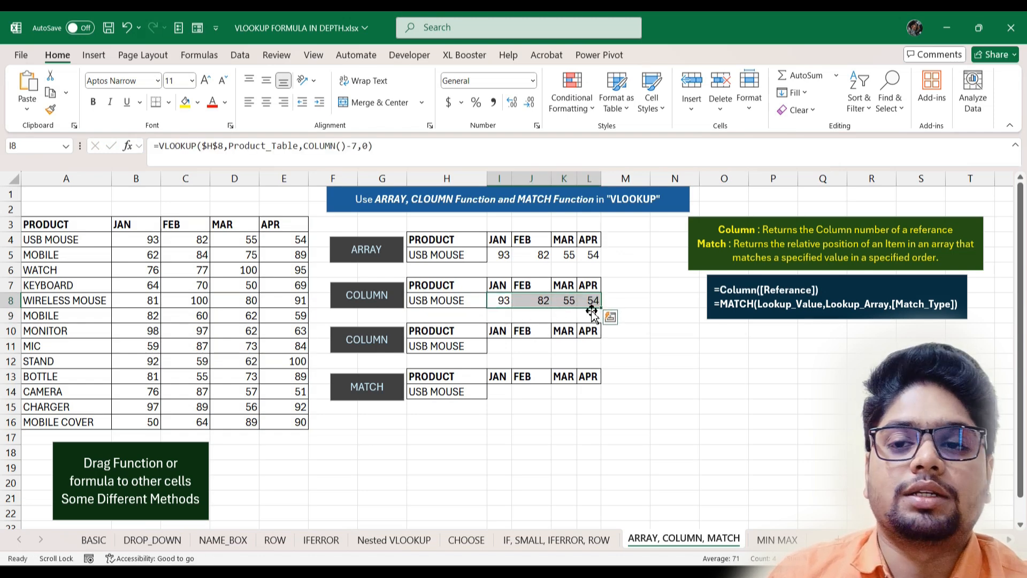
# - Enter =VLOOKUP(H11,Product_Table,COLUMN(B3:E3),0) in I11, returning 93, 82, 55, 54 across the row
pyautogui.click(499, 345)
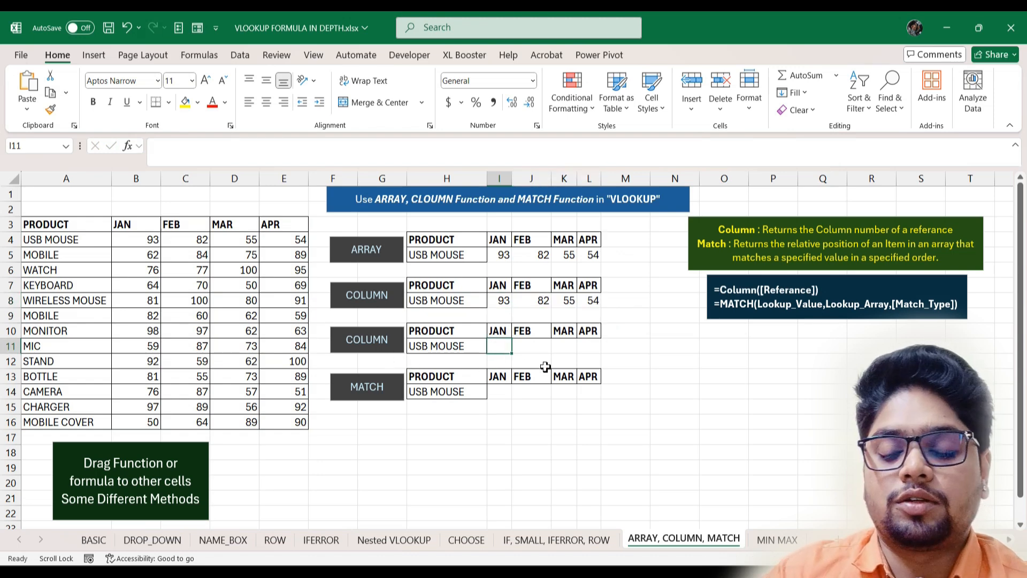
pyautogui.write('=')
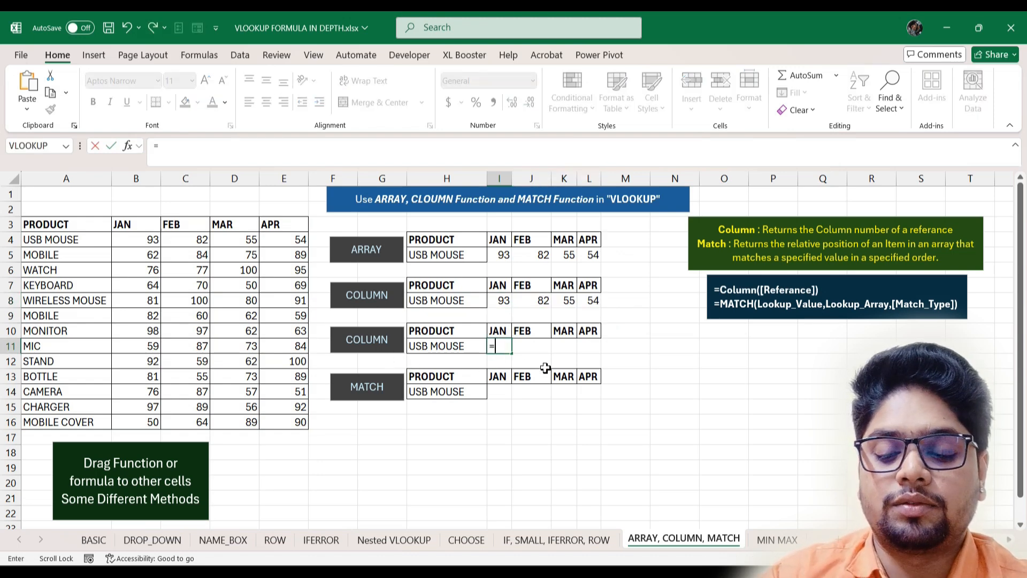
pyautogui.write('vl')
pyautogui.press('Tab')
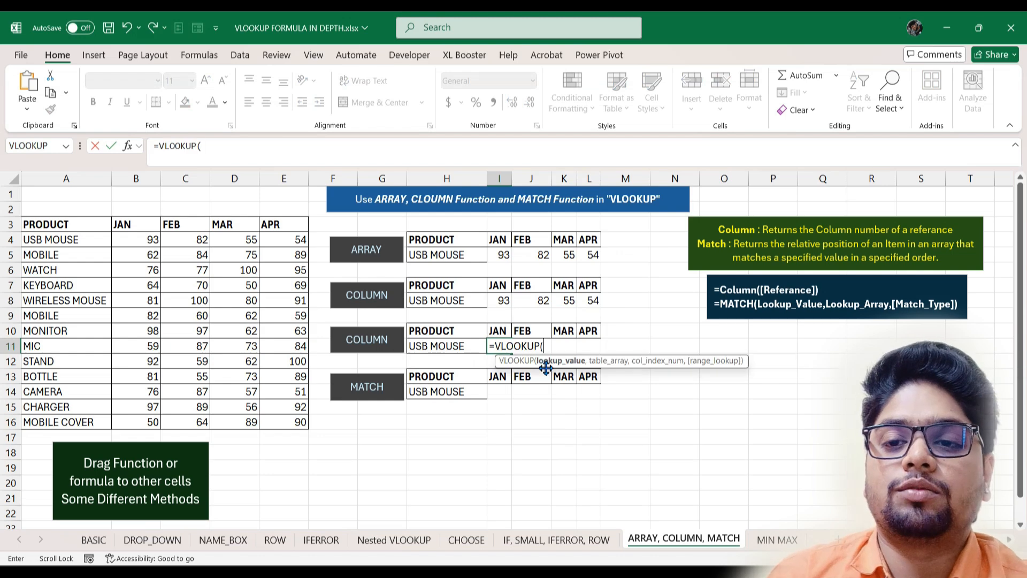
pyautogui.click(450, 347)
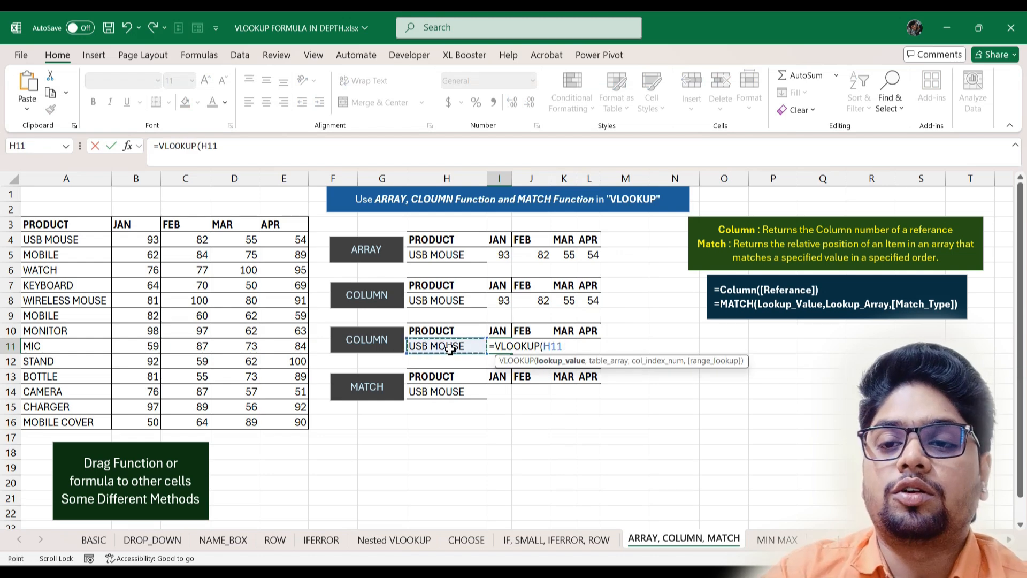
pyautogui.write(',')
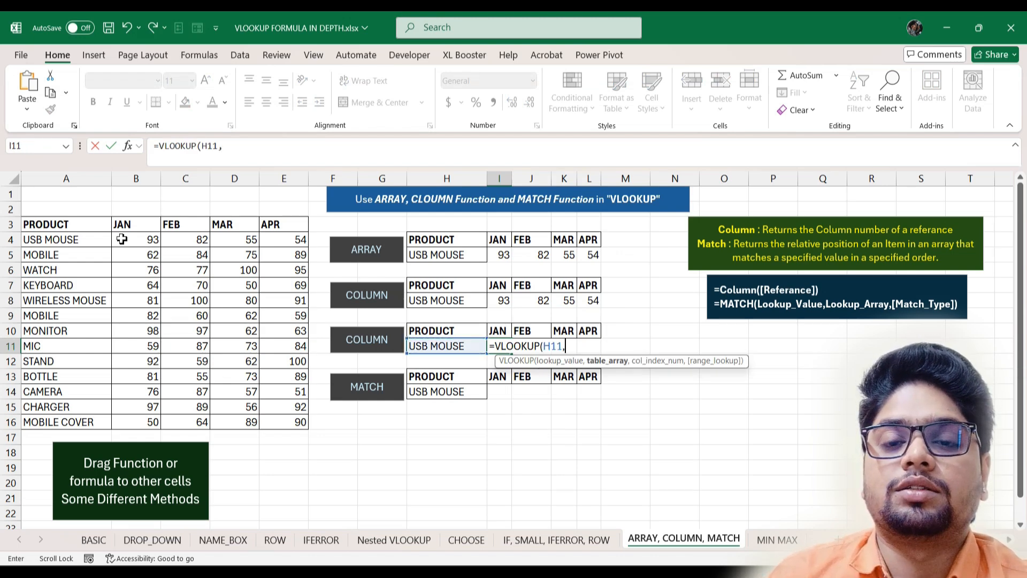
pyautogui.write('pro')
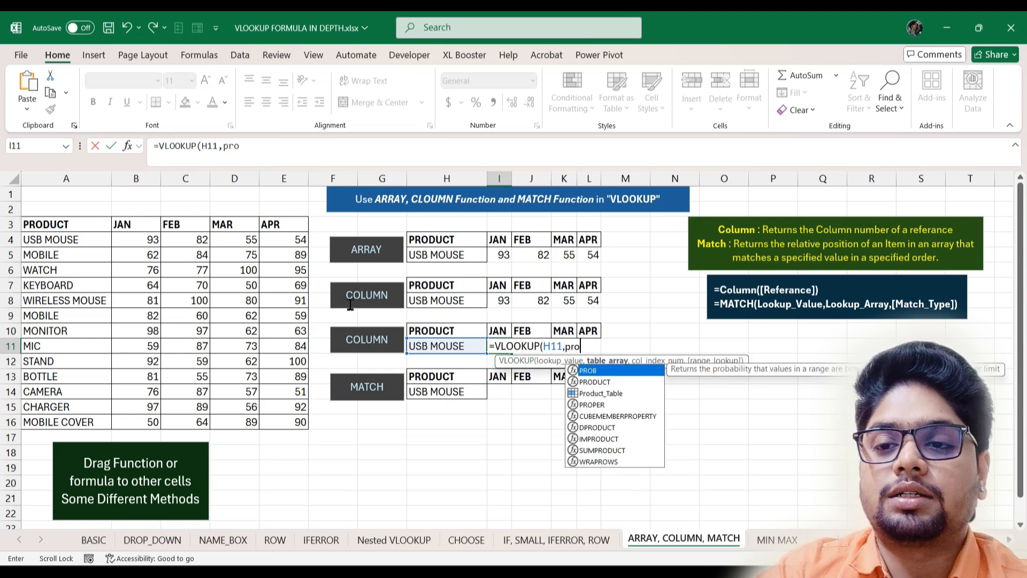
pyautogui.press('Down')
pyautogui.press('Down')
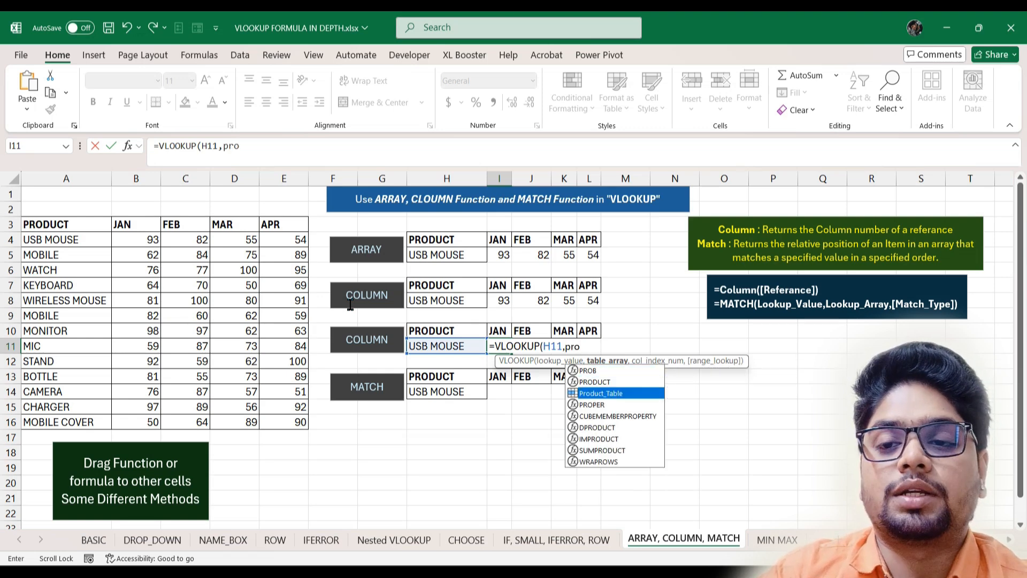
pyautogui.press('Tab')
pyautogui.write(',')
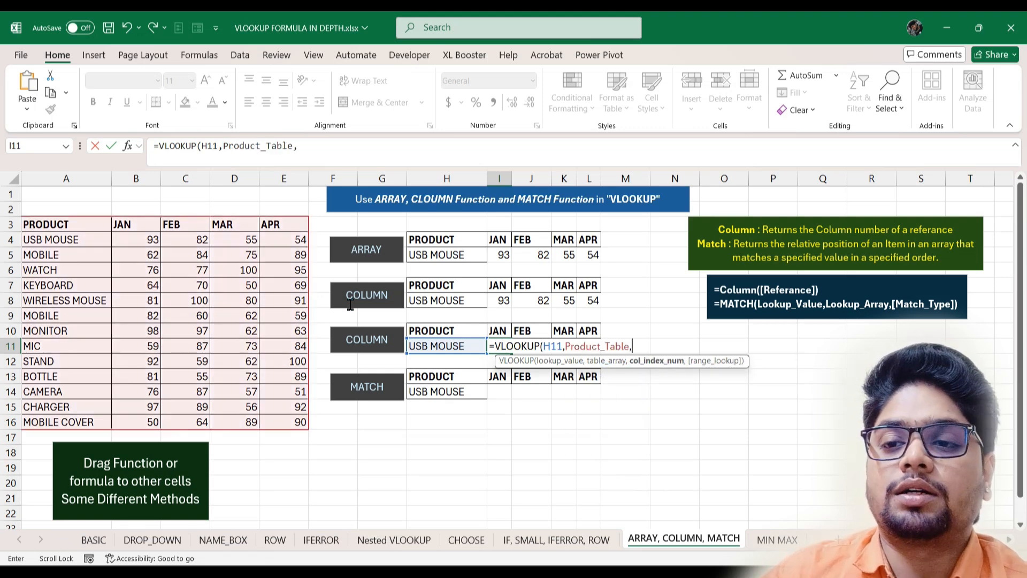
pyautogui.write('col')
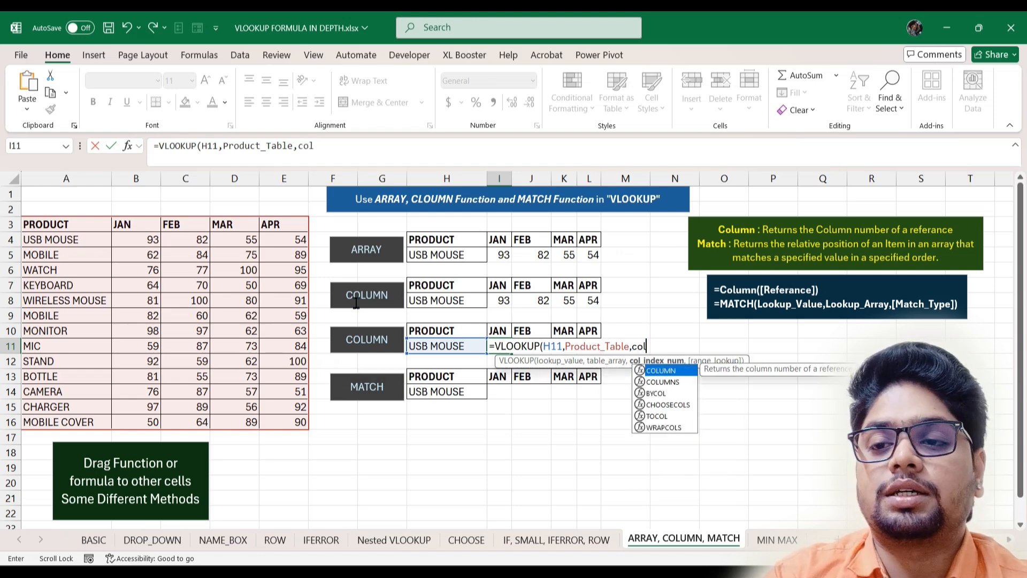
pyautogui.press('Tab')
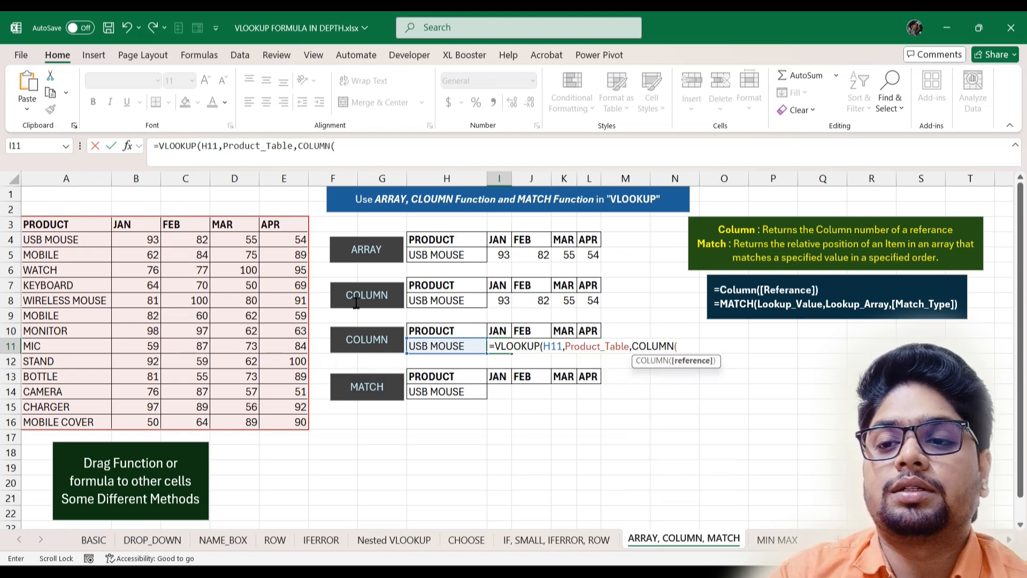
pyautogui.moveTo(123, 223); pyautogui.dragTo(282, 225)
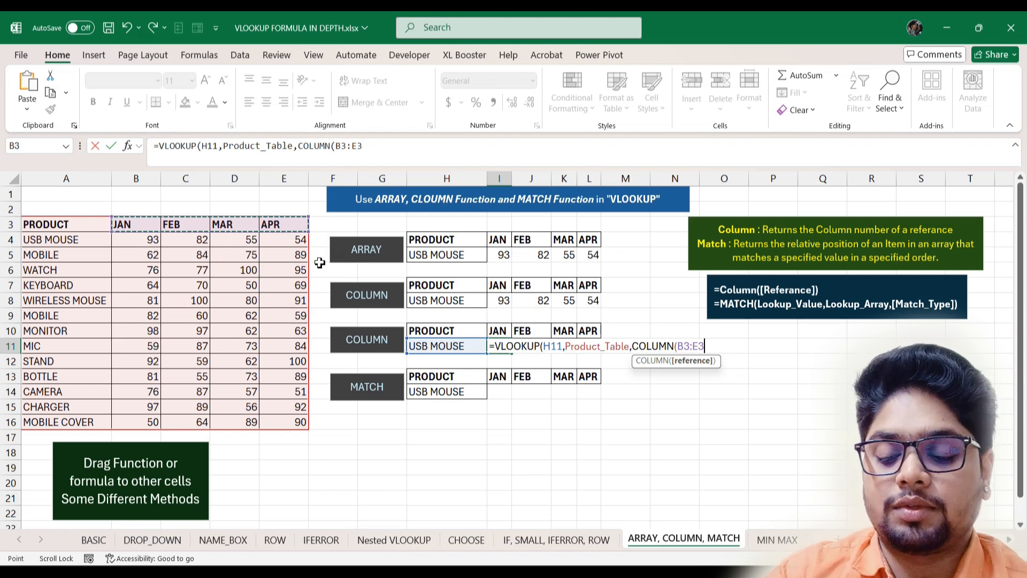
pyautogui.write(')')
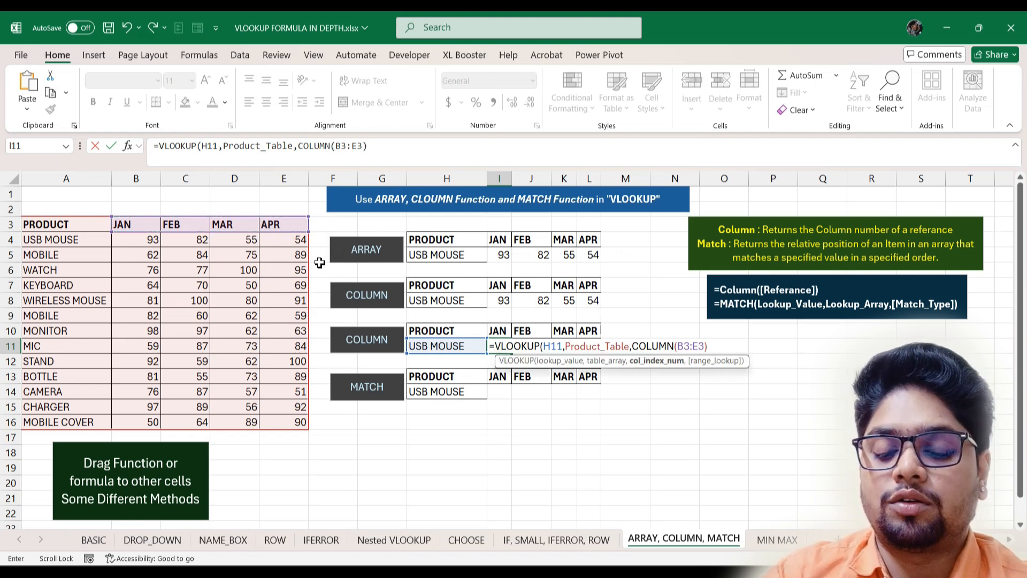
pyautogui.write(',')
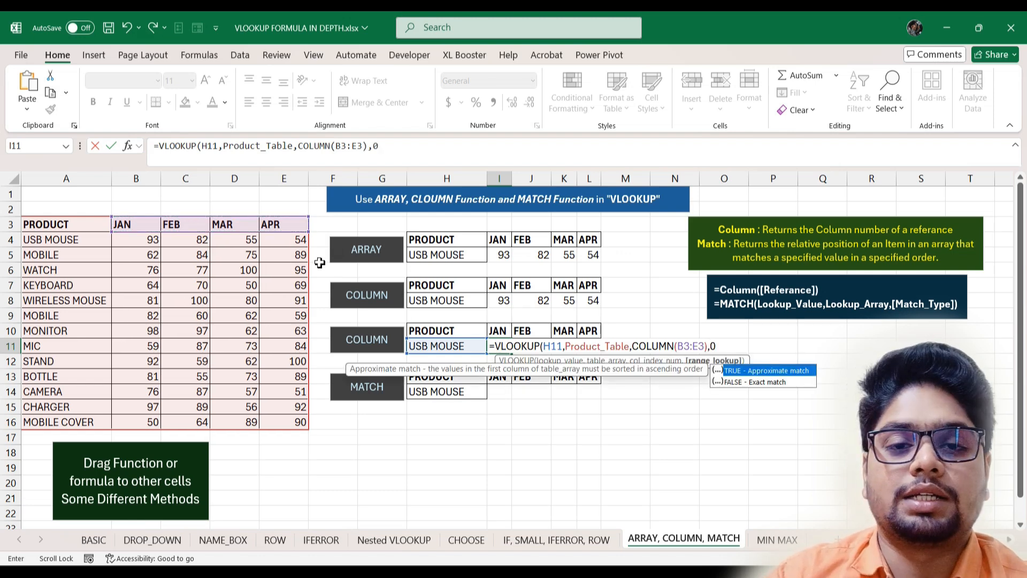
pyautogui.write('0')
pyautogui.press('Return')
pyautogui.press('Return')
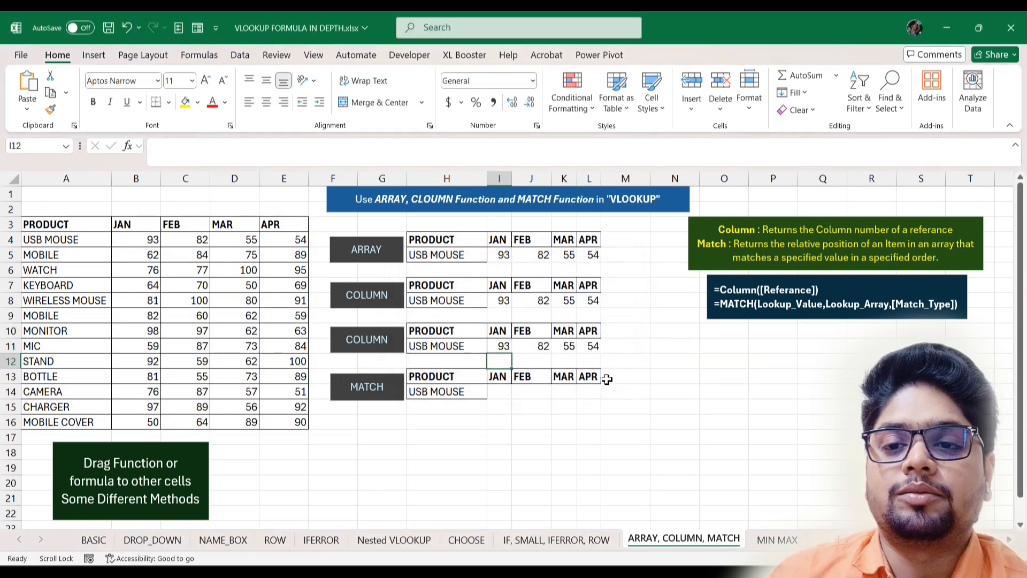
# - Enter =MATCH(I13,A3:E3,0) in J17, returning 2 as JAN's header position
pyautogui.click(499, 392)
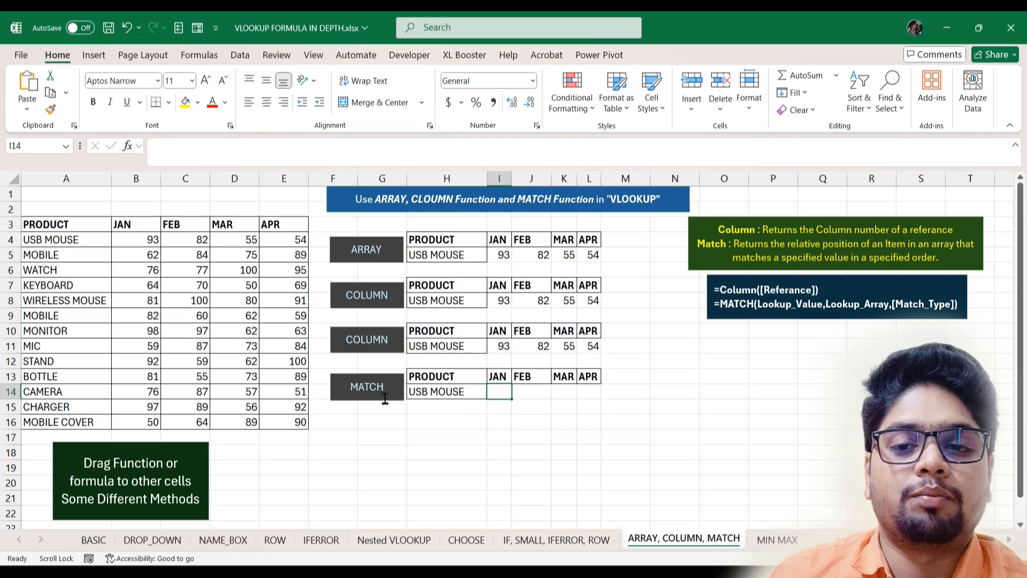
pyautogui.click(542, 440)
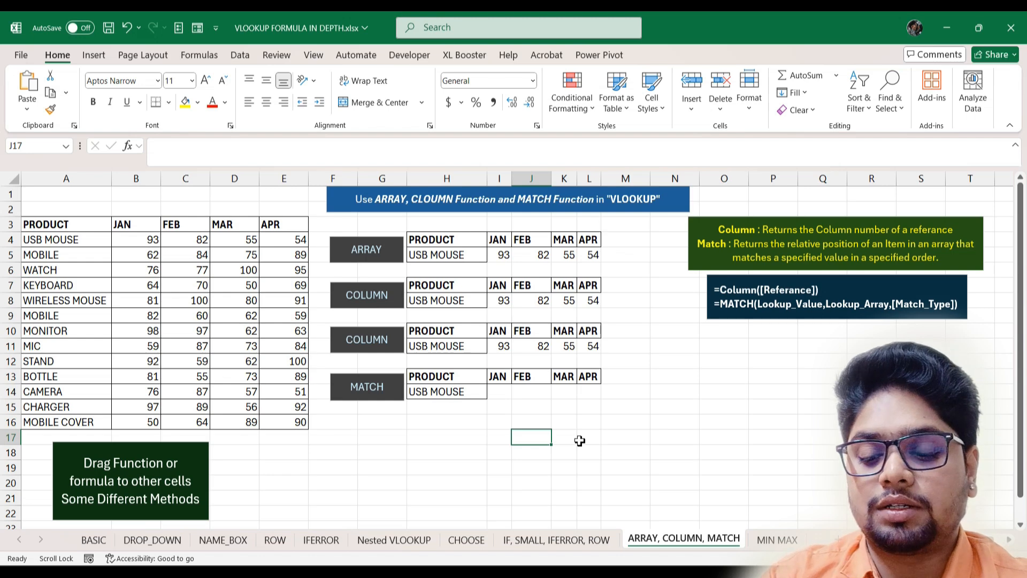
pyautogui.write('=')
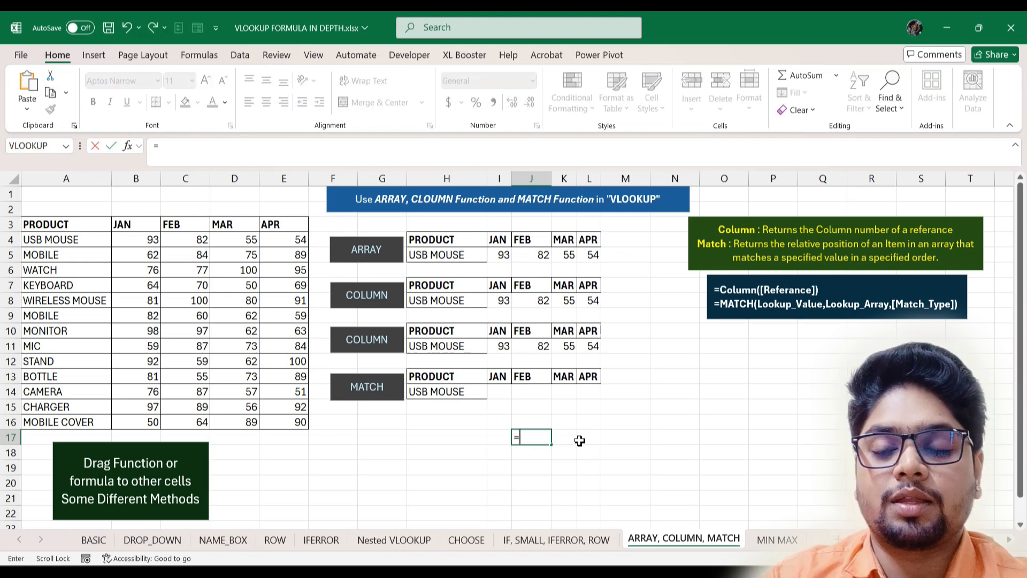
pyautogui.write('mat')
pyautogui.press('Tab')
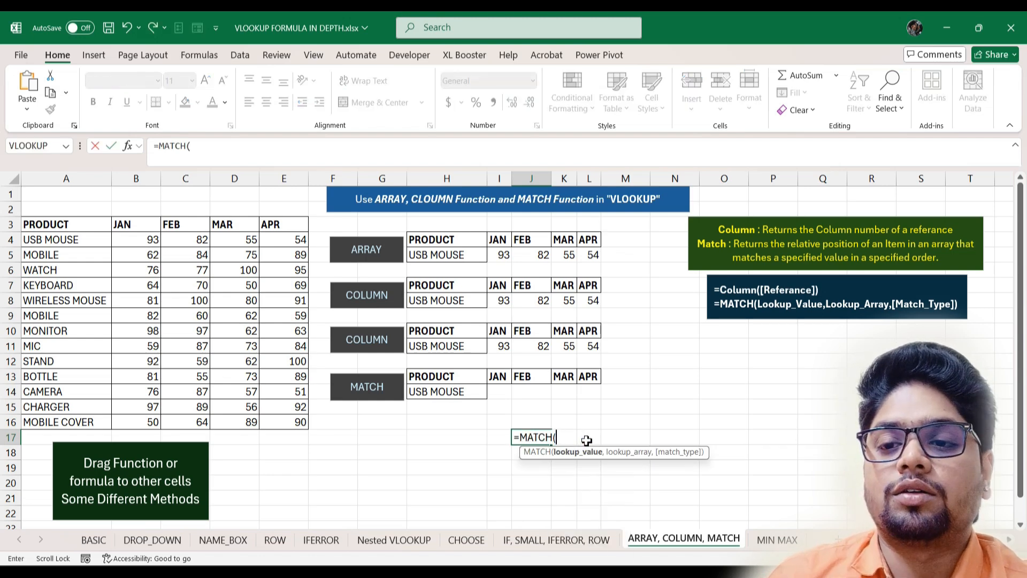
pyautogui.click(499, 377)
pyautogui.write(',')
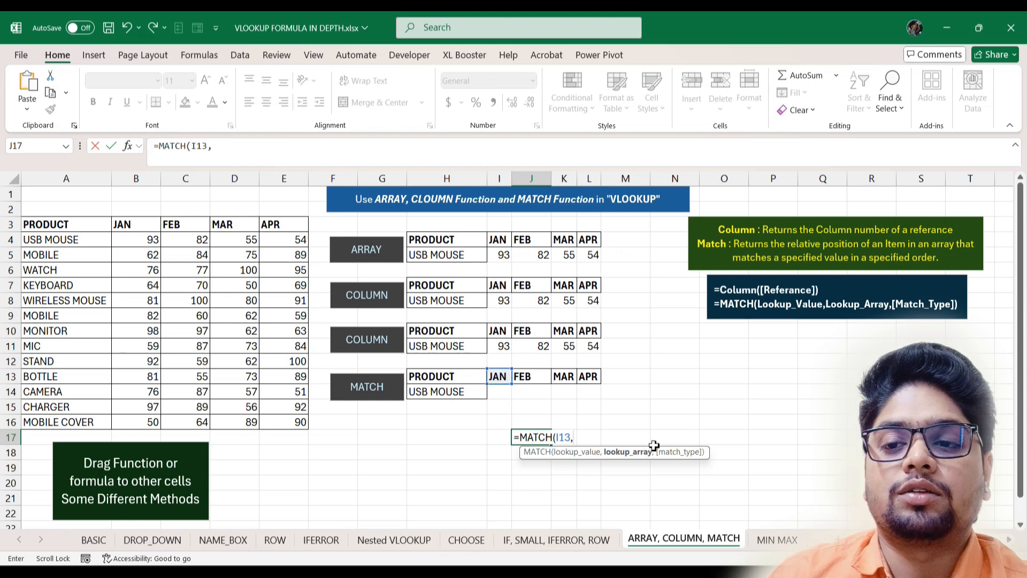
pyautogui.moveTo(121, 225); pyautogui.dragTo(235, 225)
pyautogui.moveTo(68, 225); pyautogui.dragTo(283, 224)
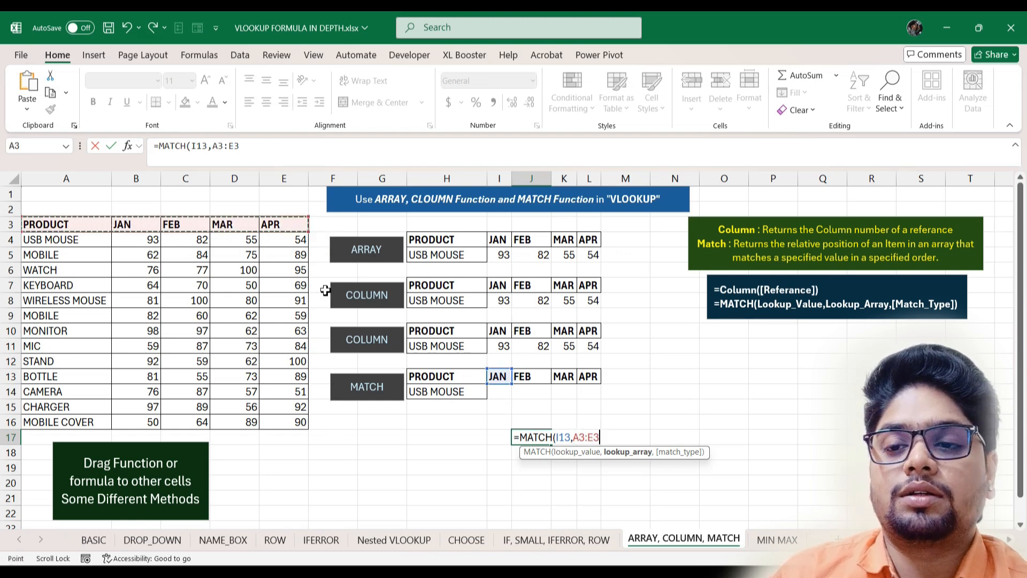
pyautogui.write(',')
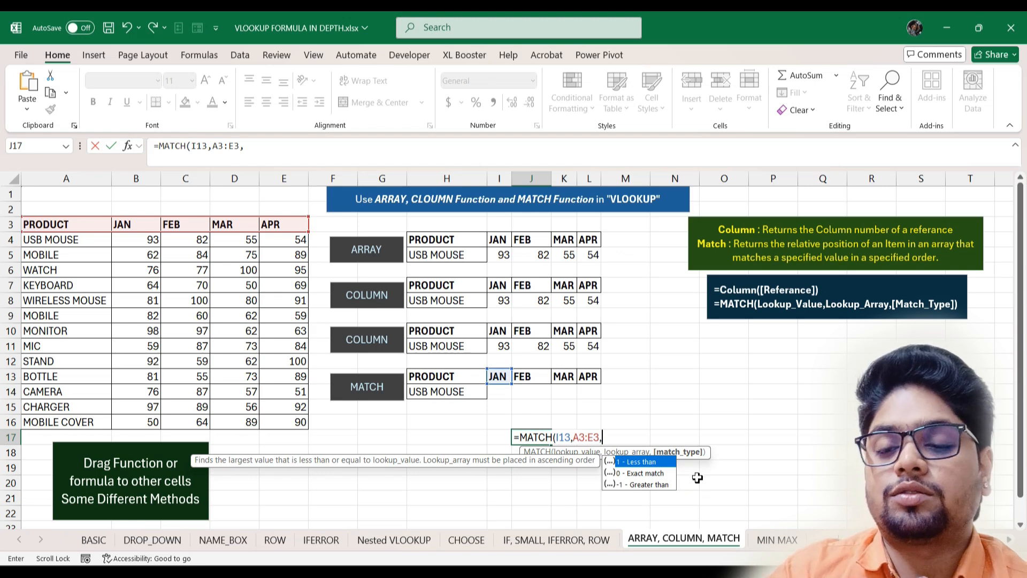
pyautogui.write('0')
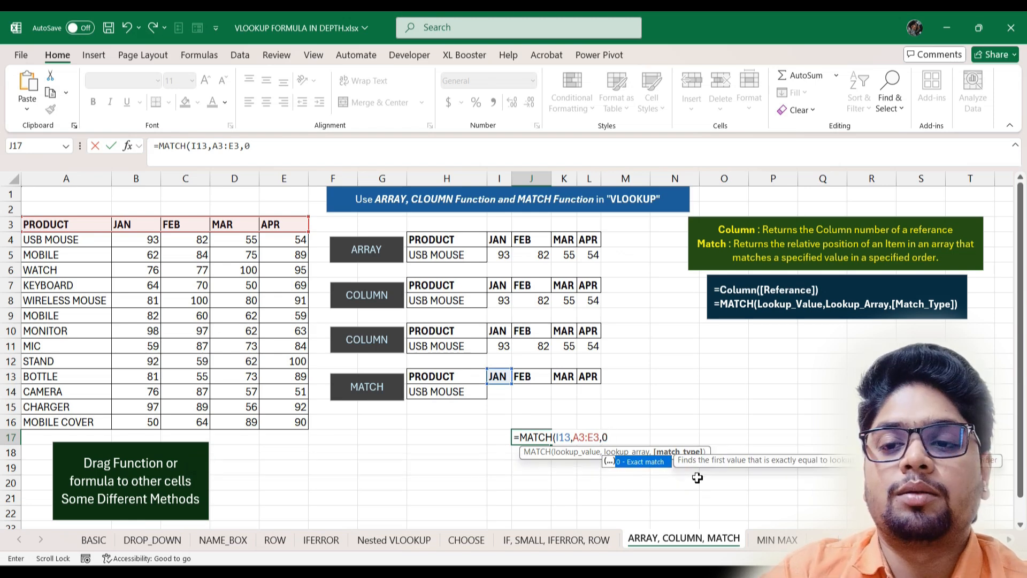
pyautogui.press('Return')
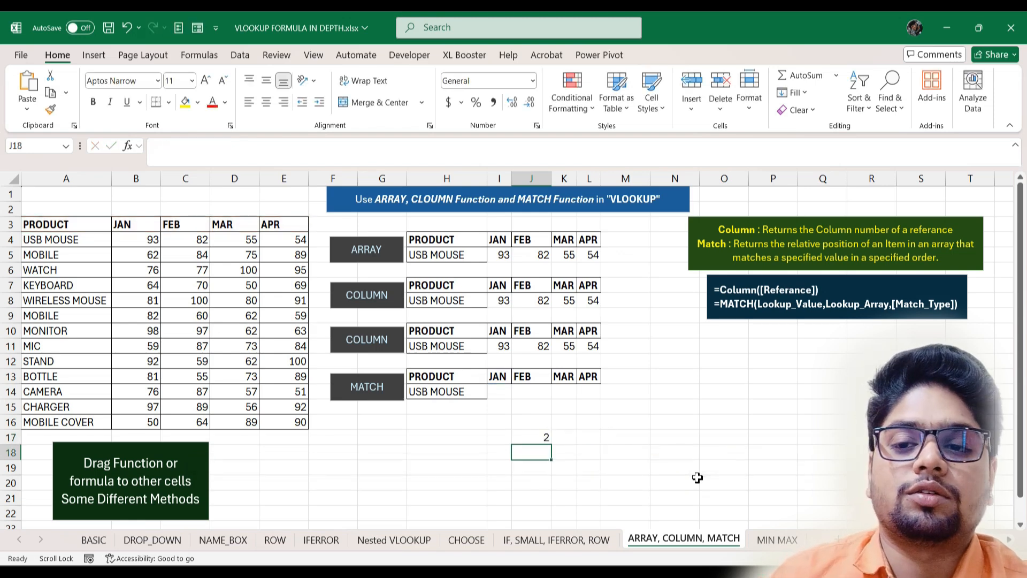
# - Copy J17's MATCH formula text for reuse in I14
pyautogui.doubleClick(540, 438)
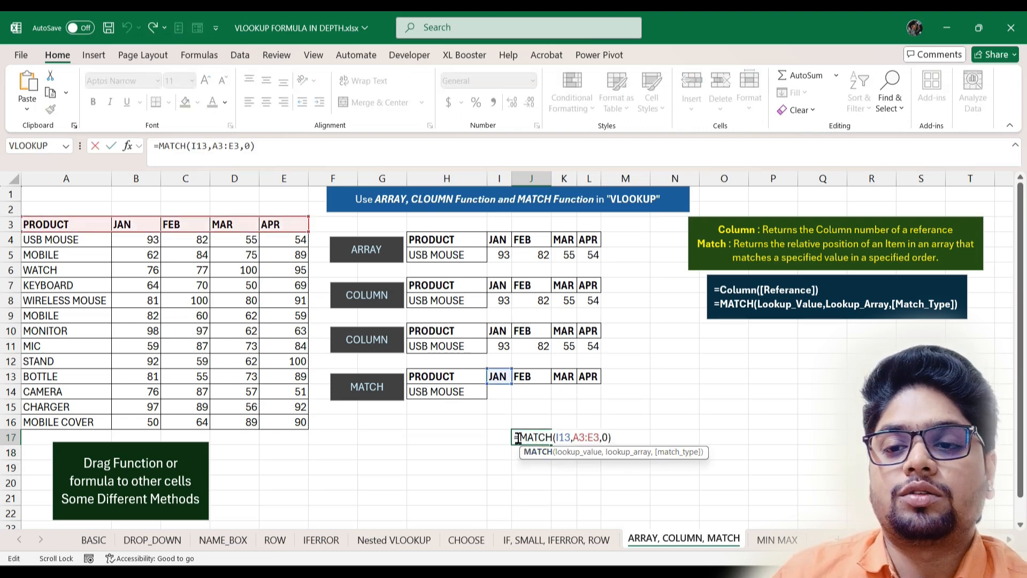
pyautogui.moveTo(522, 438); pyautogui.dragTo(629, 438)
pyautogui.hotkey('ctrl', 'c')
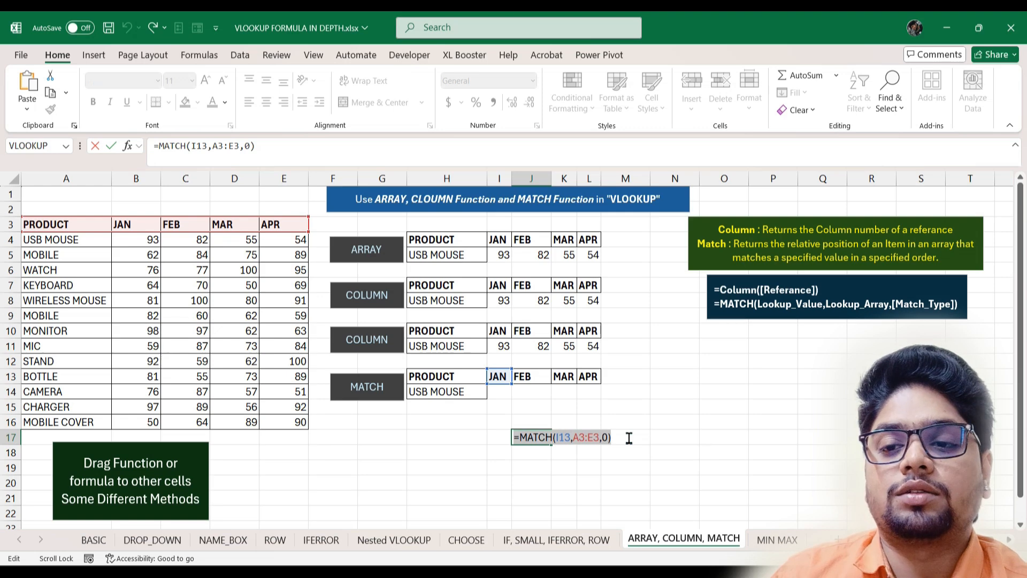
pyautogui.click(502, 392)
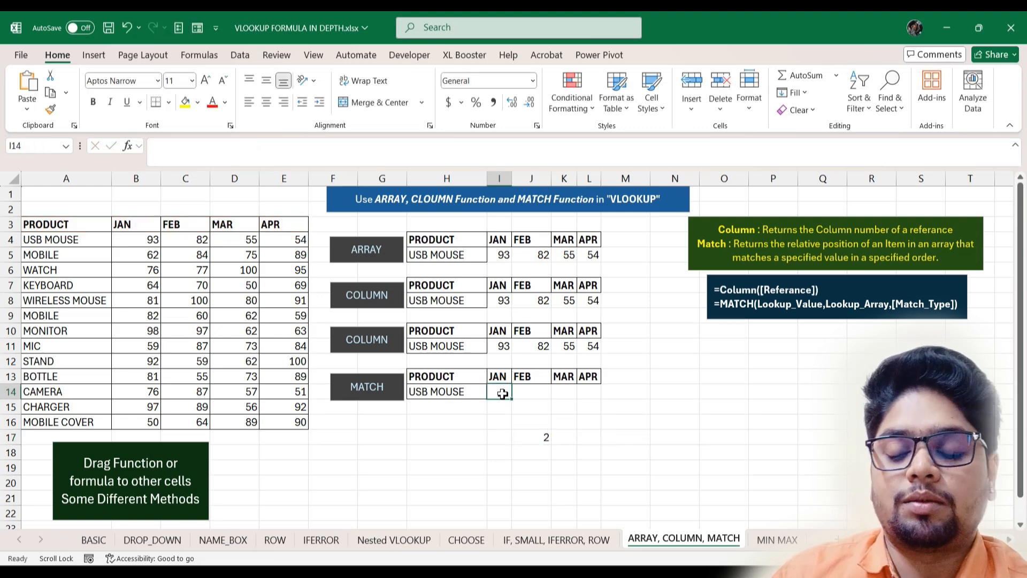
# - Start I14's VLOOKUP on H14 and the product table, pasting the MATCH formula as column number
pyautogui.write('=VLOOKUP(')
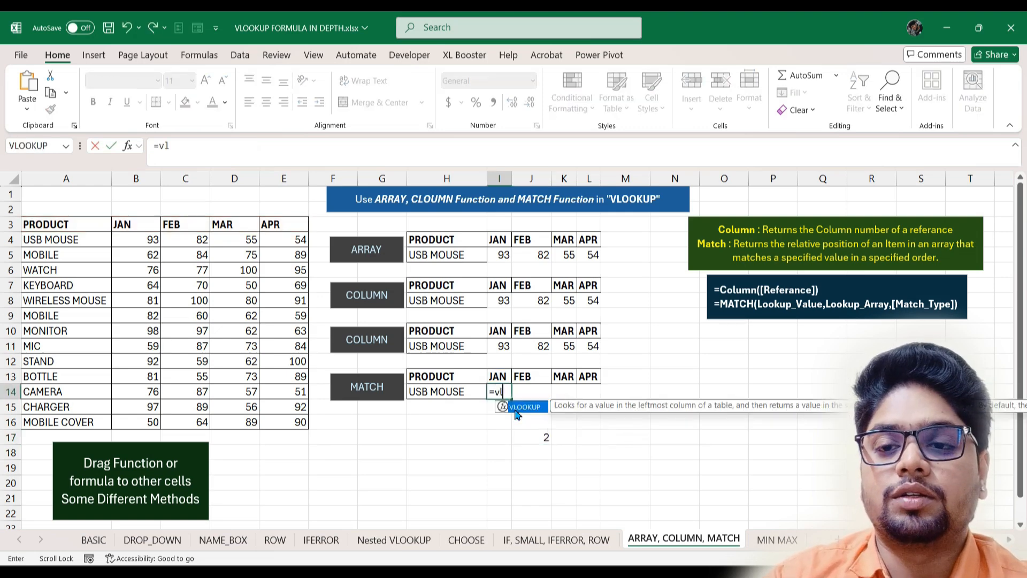
pyautogui.click(464, 393)
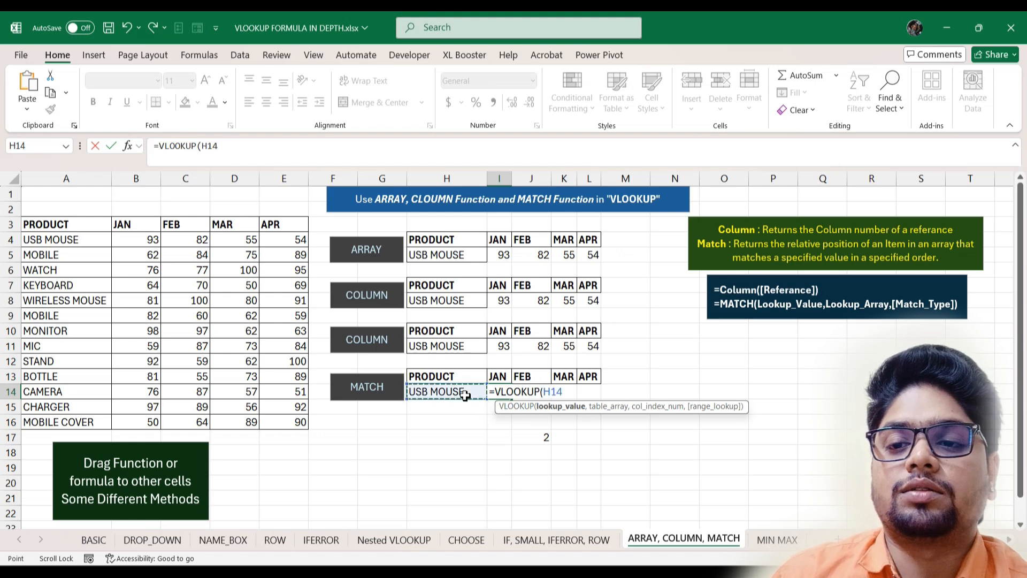
pyautogui.write(',')
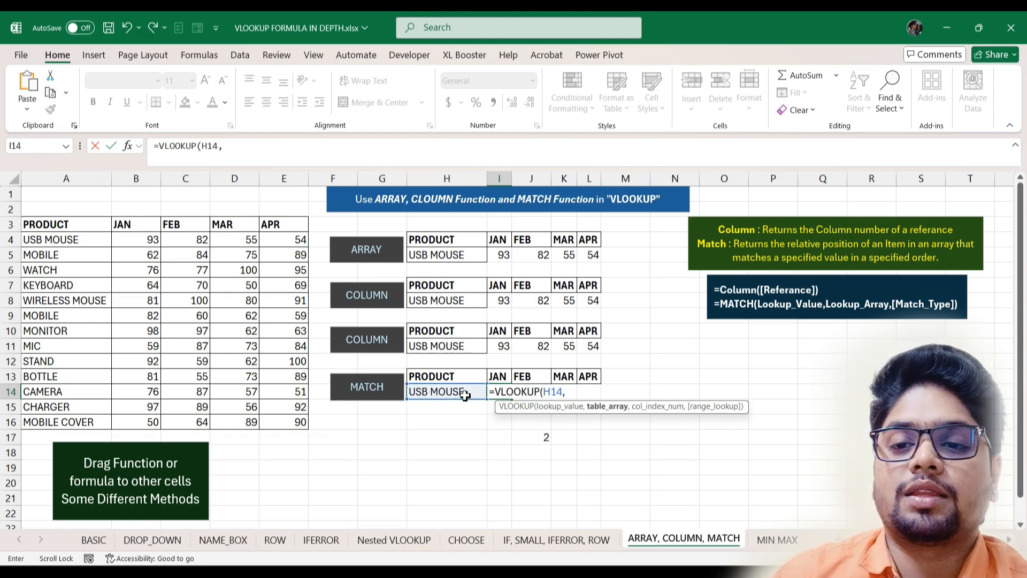
pyautogui.moveTo(47, 225); pyautogui.dragTo(303, 426)
pyautogui.write(',')
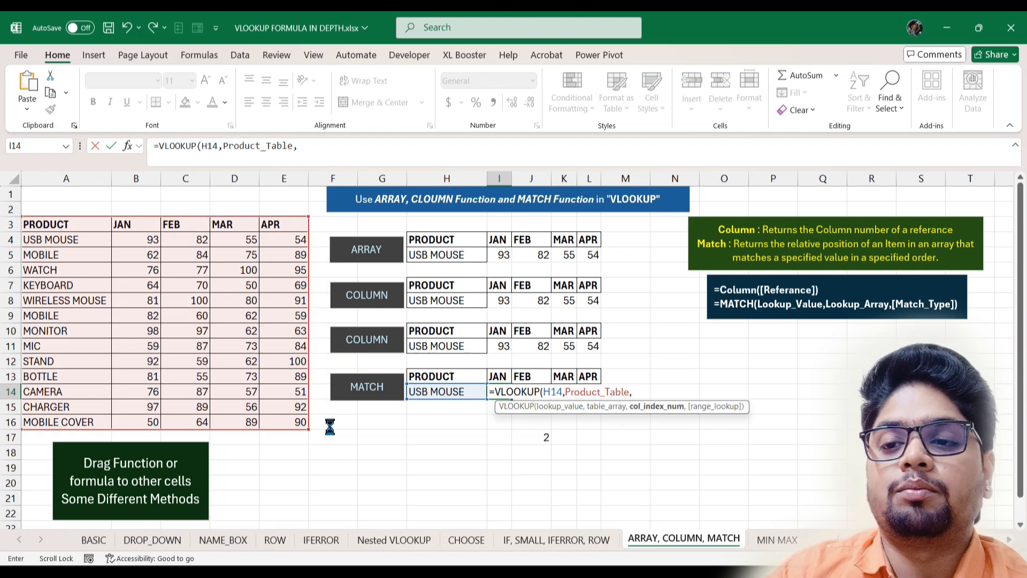
pyautogui.hotkey('ctrl', 'v')
# - Finalise I14 as =VLOOKUP($H$14,Product_Table,MATCH(I13,$A$3:$E$3,0),0), returning 93
pyautogui.click(636, 391)
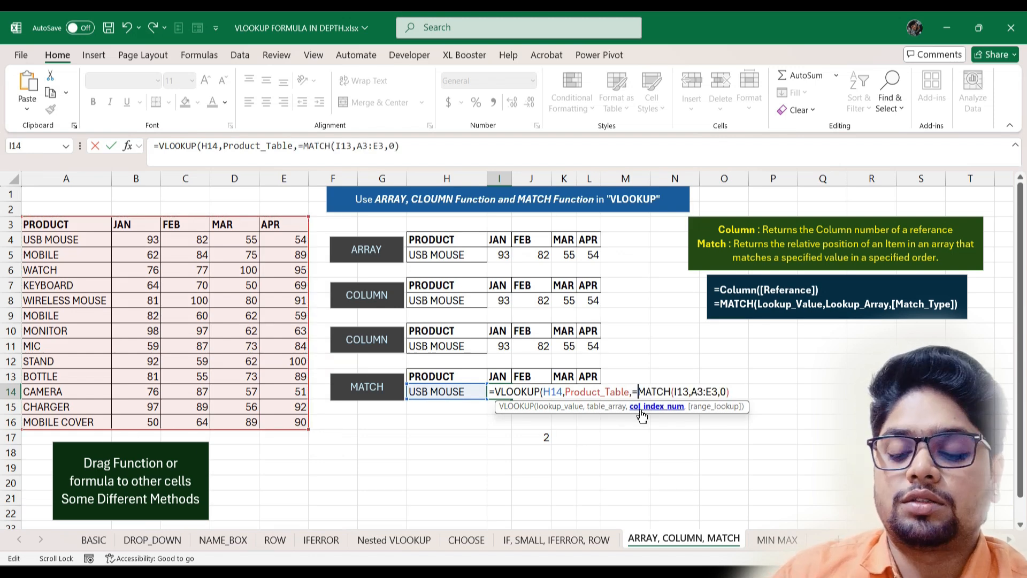
pyautogui.press('BackSpace')
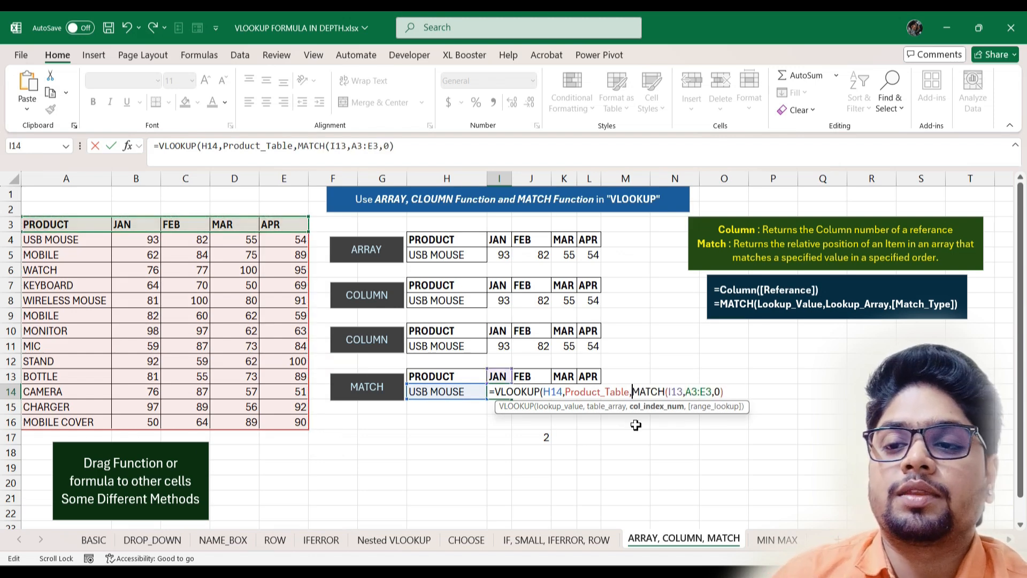
pyautogui.click(677, 391)
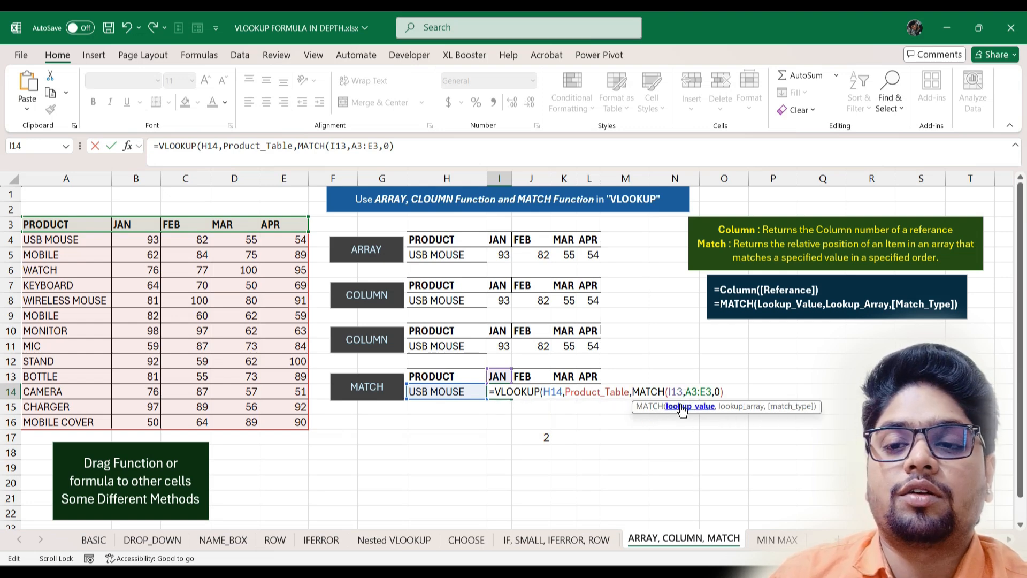
pyautogui.moveTo(686, 391); pyautogui.dragTo(713, 392)
pyautogui.press('F4')
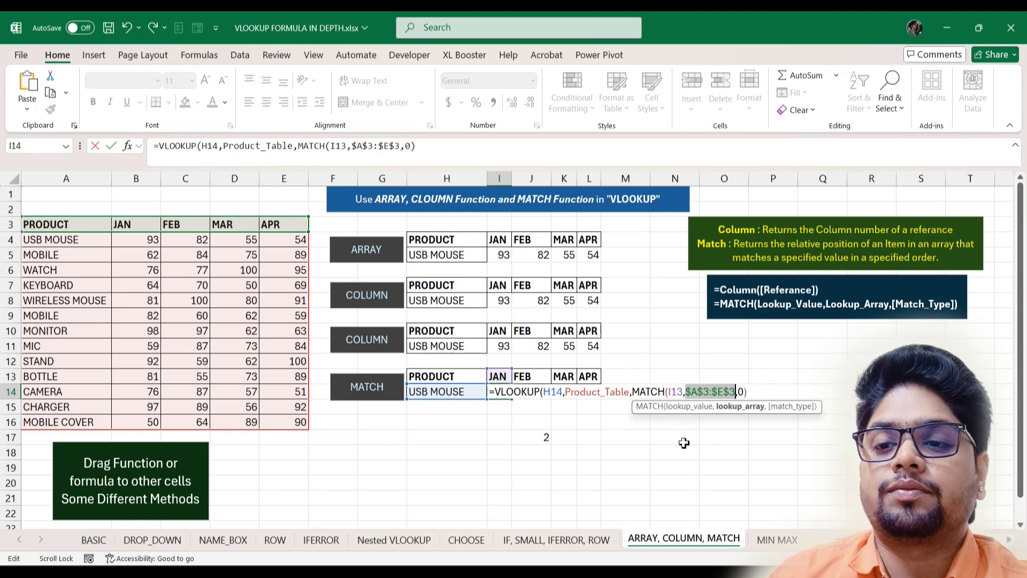
pyautogui.click(751, 392)
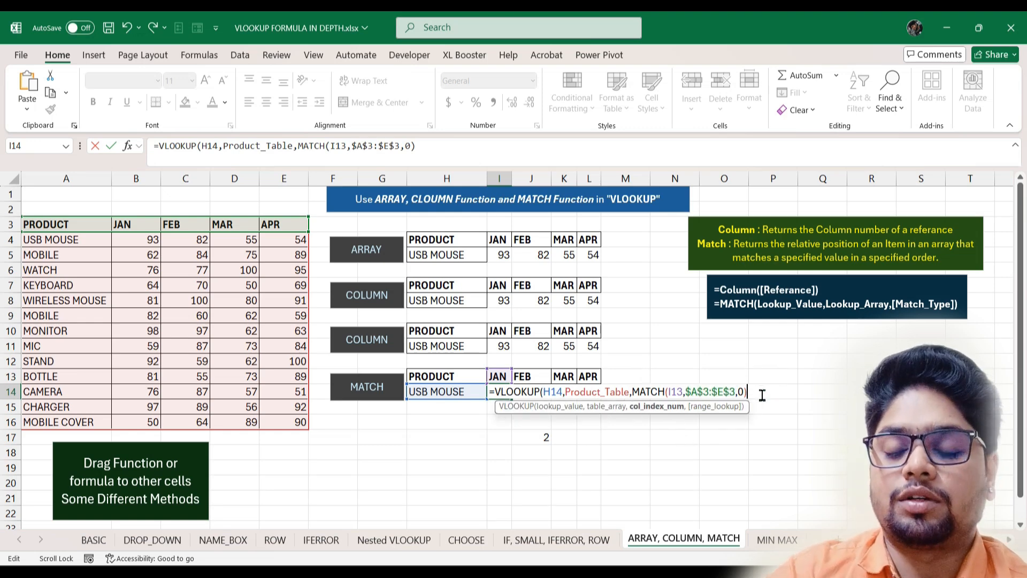
pyautogui.write(',')
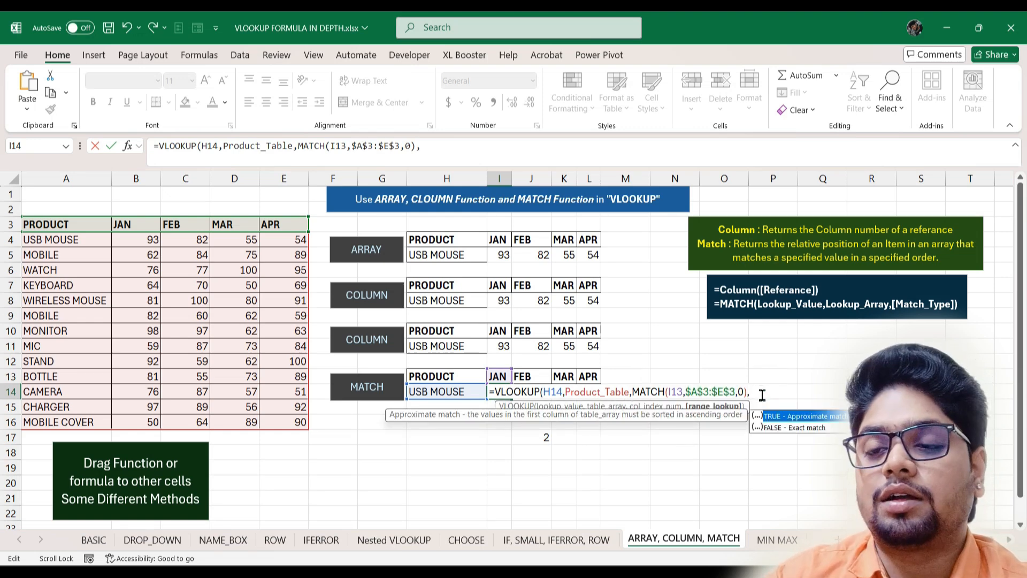
pyautogui.write('0')
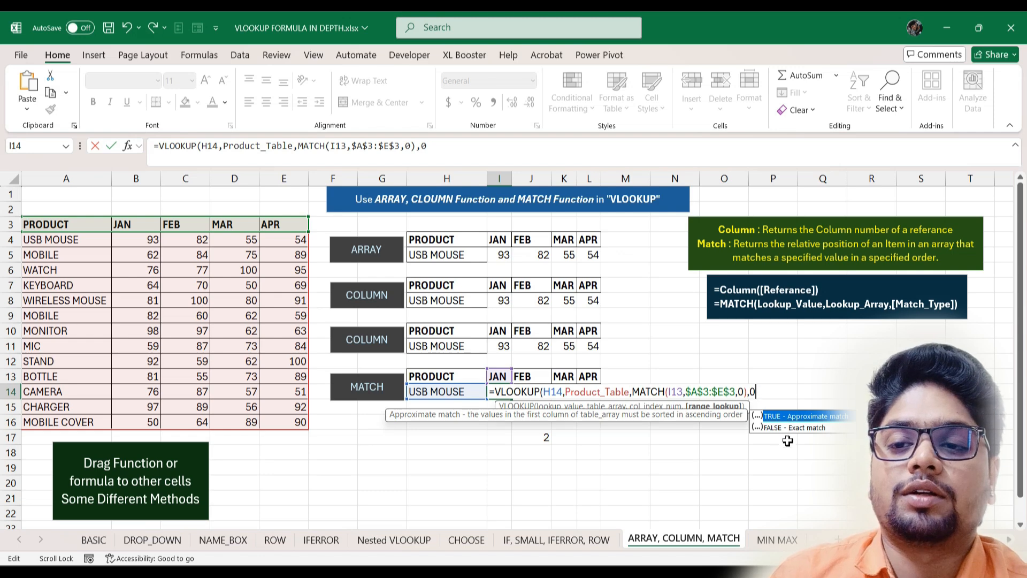
pyautogui.click(558, 392)
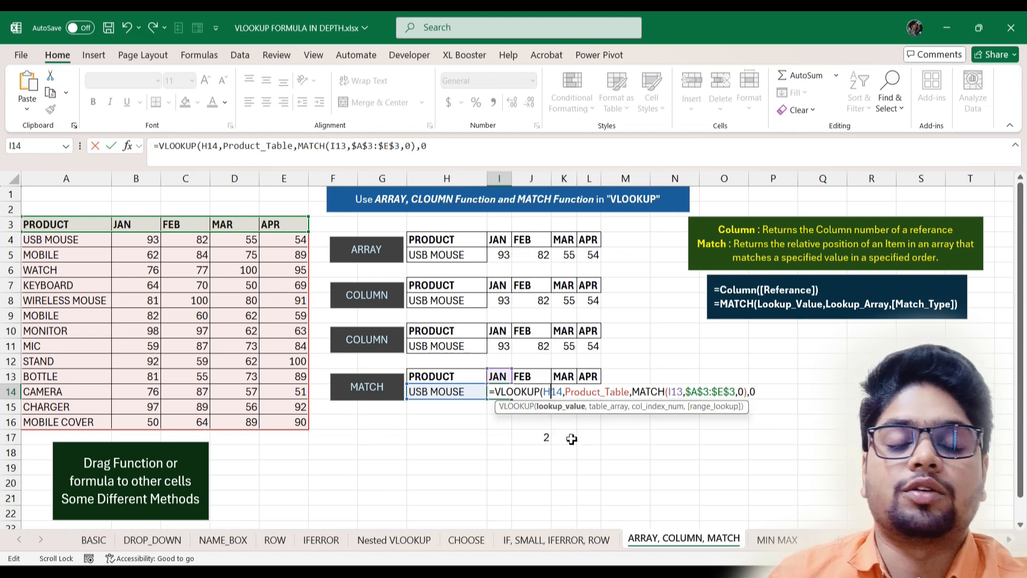
pyautogui.press('F4')
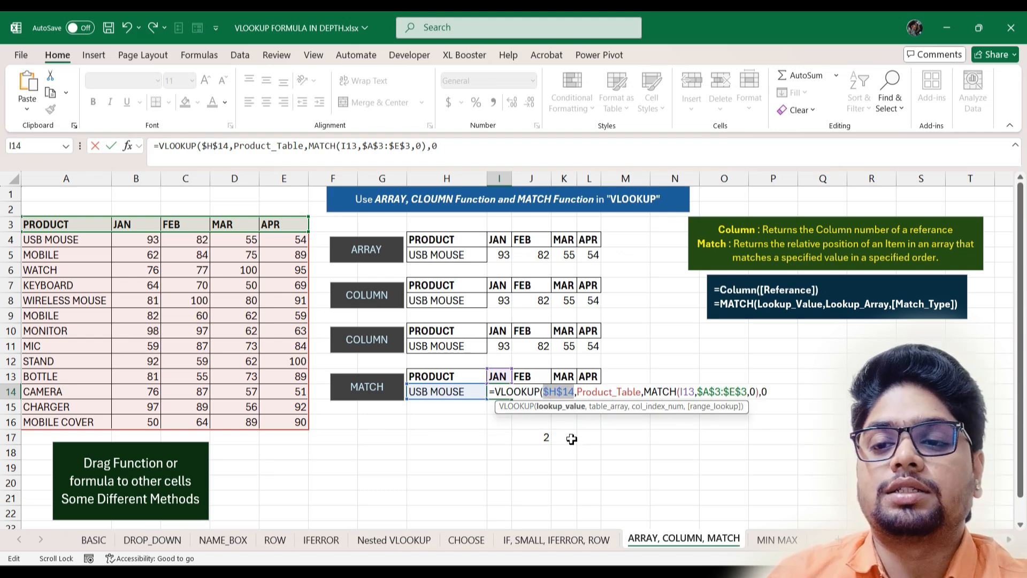
pyautogui.press('Return')
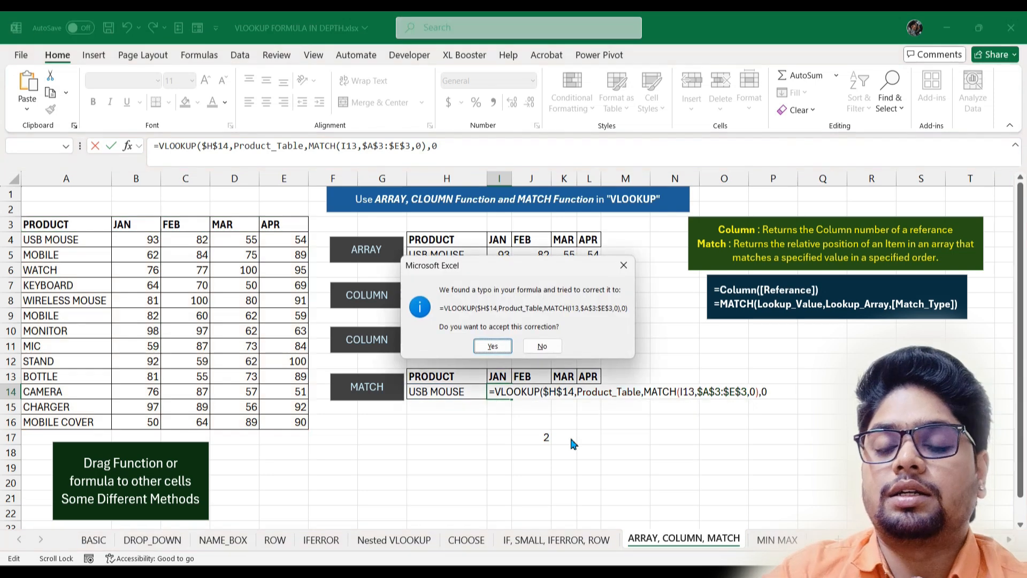
pyautogui.press('Return')
# - Fill I14 across to L14 for 93, 82, 55, 54, then go to the MIN MAX sheet
pyautogui.click(499, 389)
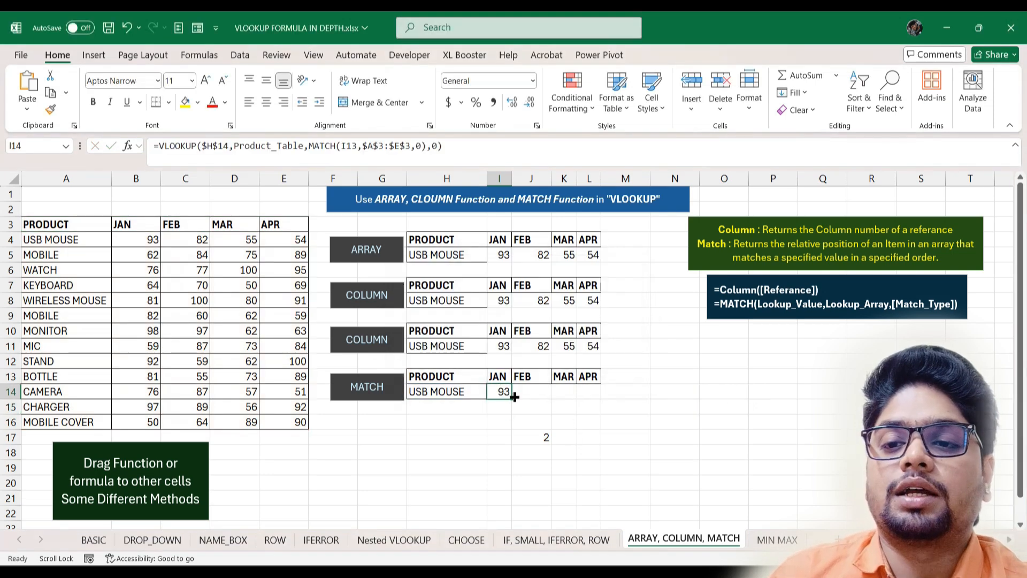
pyautogui.moveTo(512, 399); pyautogui.dragTo(596, 402)
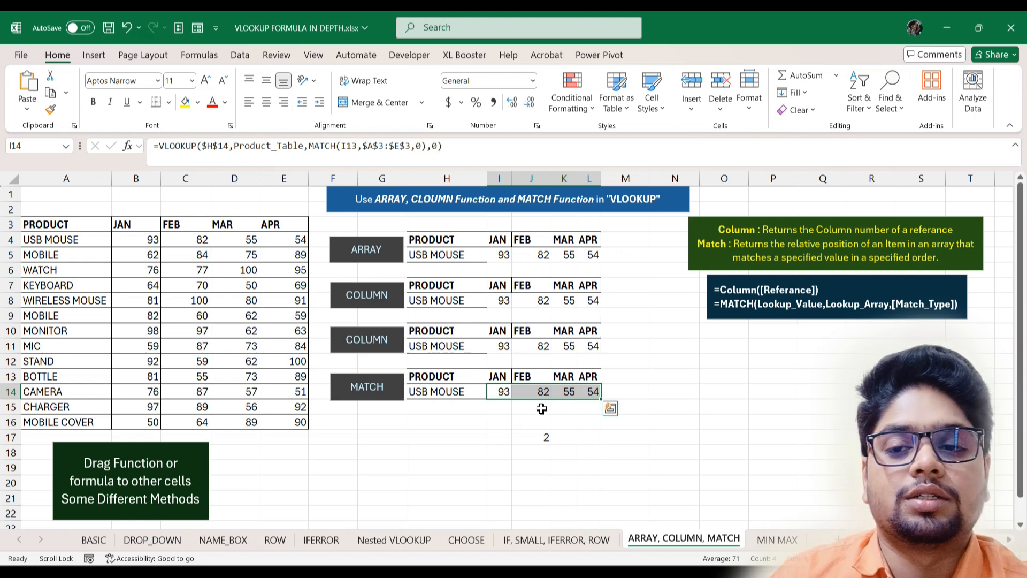
pyautogui.click(615, 393)
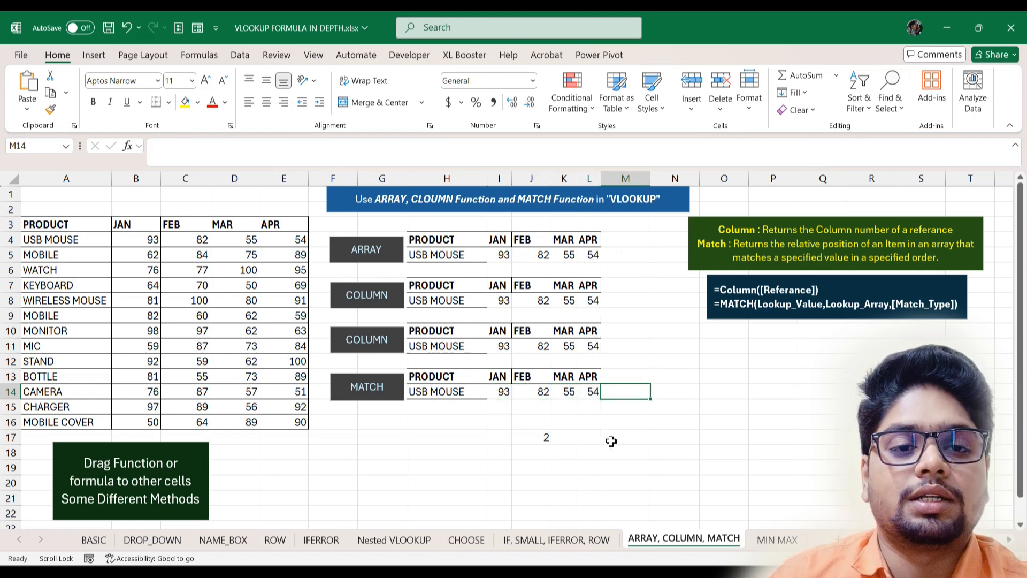
pyautogui.click(777, 542)
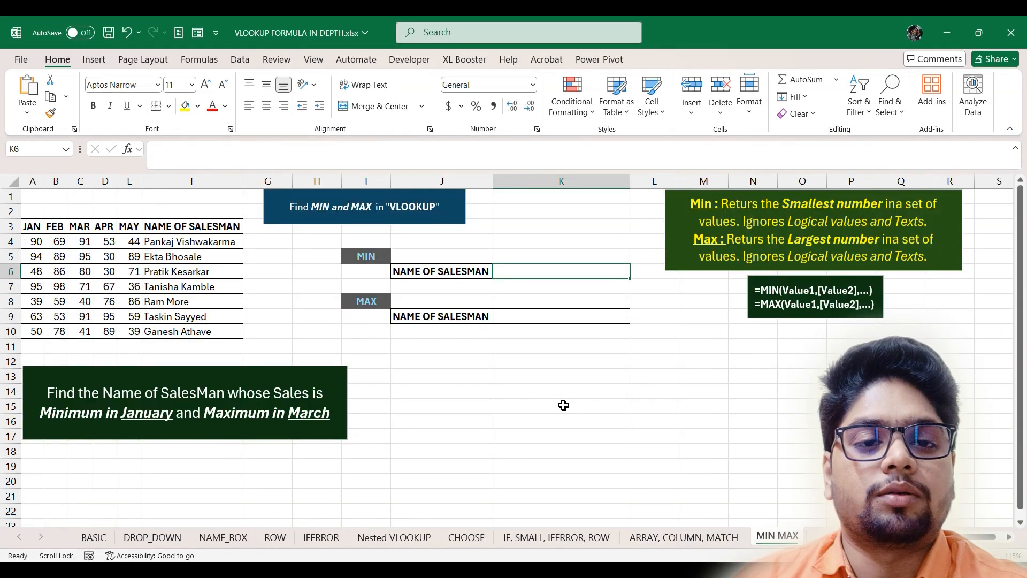
# - Enter =MIN(A4:A10) in K12, giving the lowest January sales of 39
pyautogui.click(507, 362)
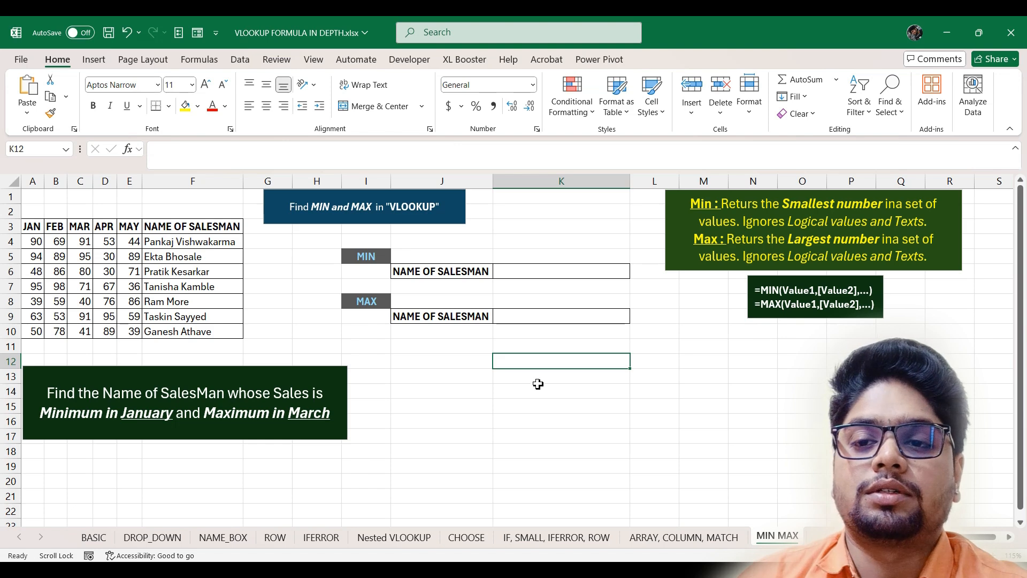
pyautogui.write('=mi')
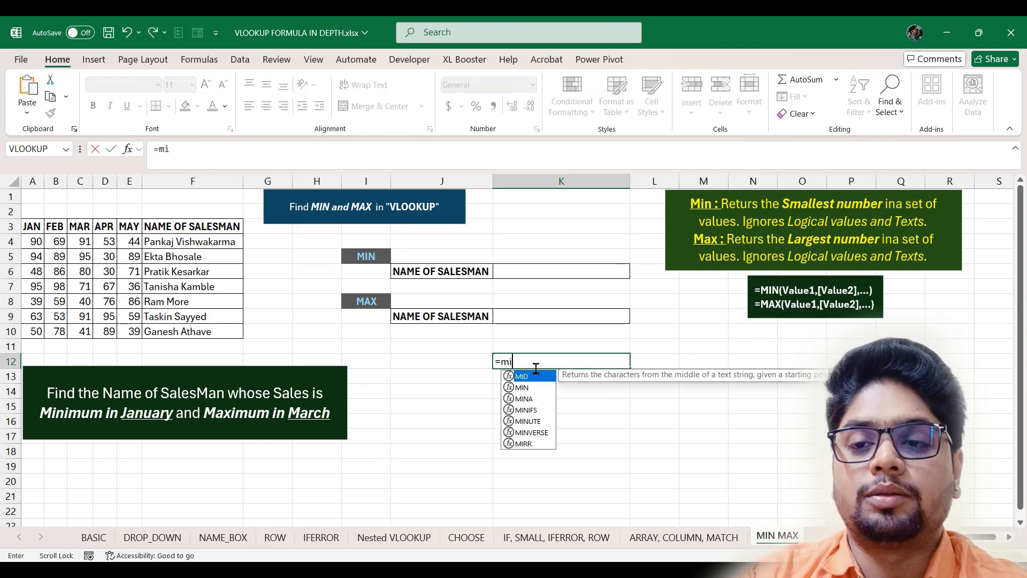
pyautogui.write('n')
pyautogui.press('Tab')
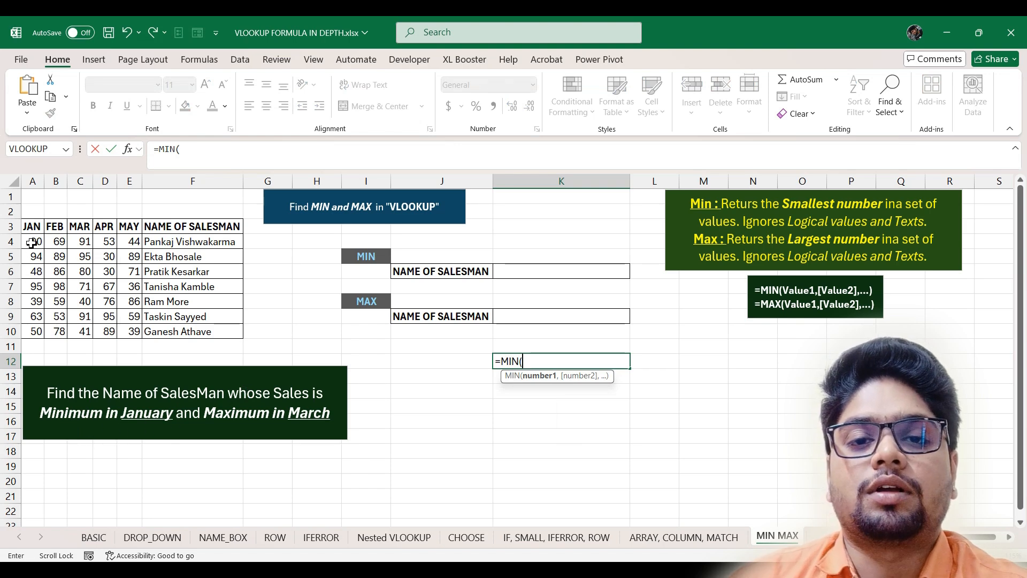
pyautogui.moveTo(34, 240); pyautogui.dragTo(33, 334)
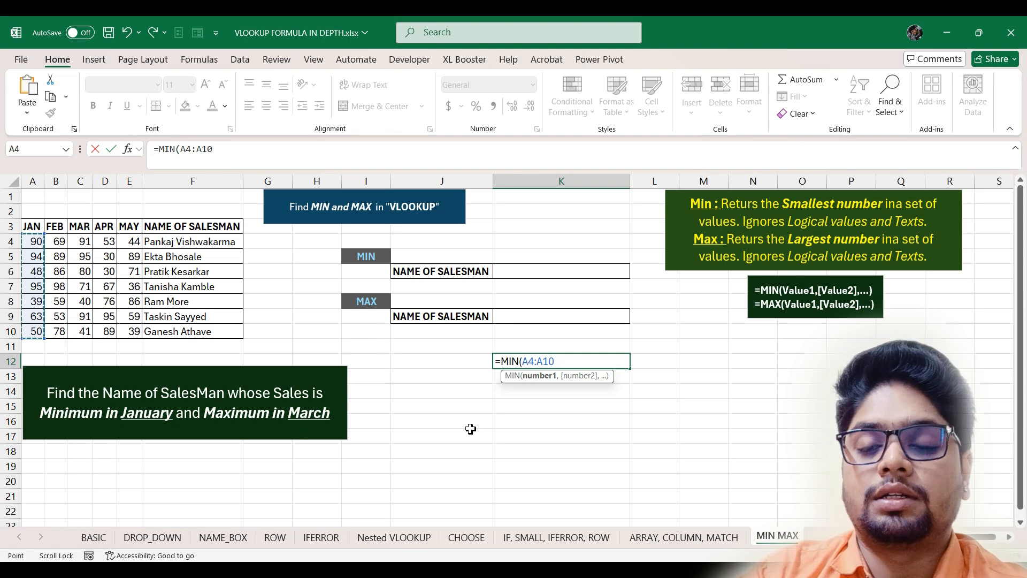
pyautogui.press('Return')
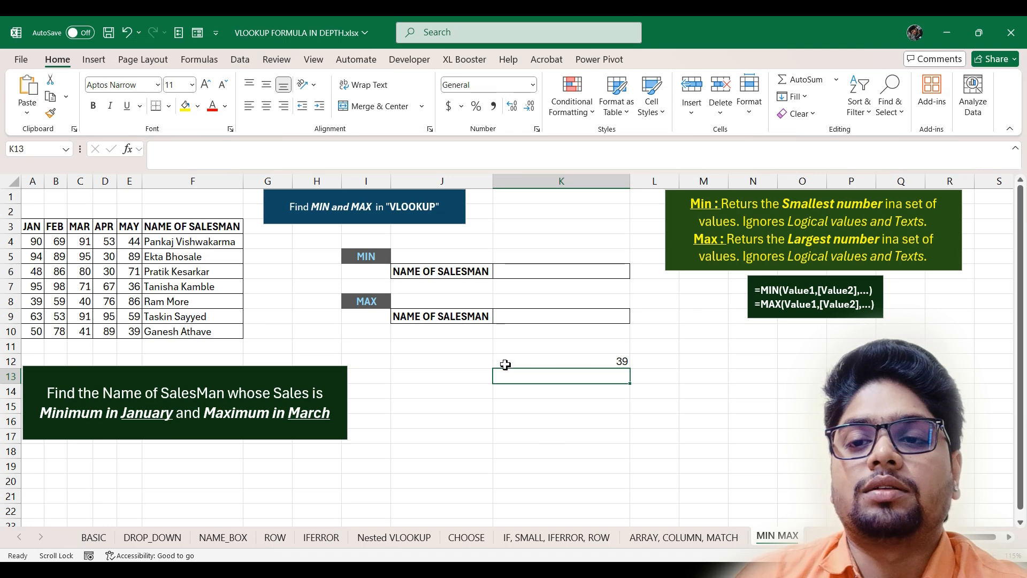
# - Enter =MAX(C4:C10) in K14, giving the highest March sales of 95
pyautogui.click(537, 393)
pyautogui.write('=')
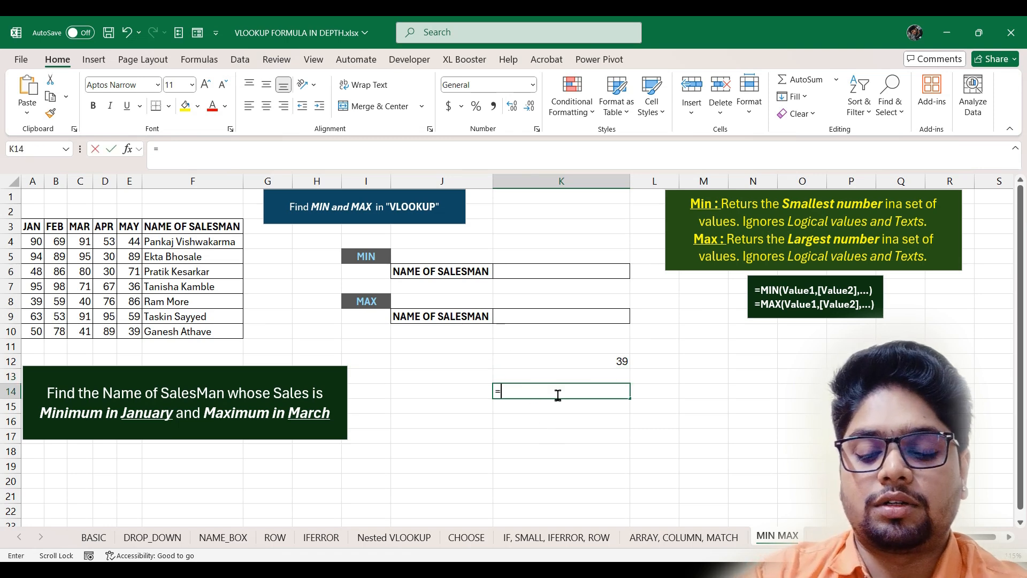
pyautogui.write('max')
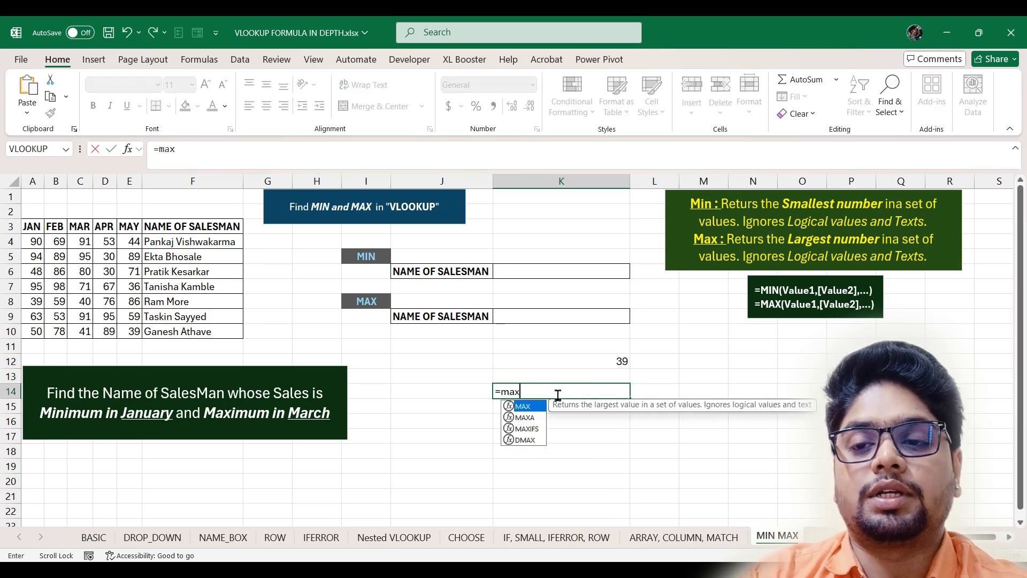
pyautogui.press('Tab')
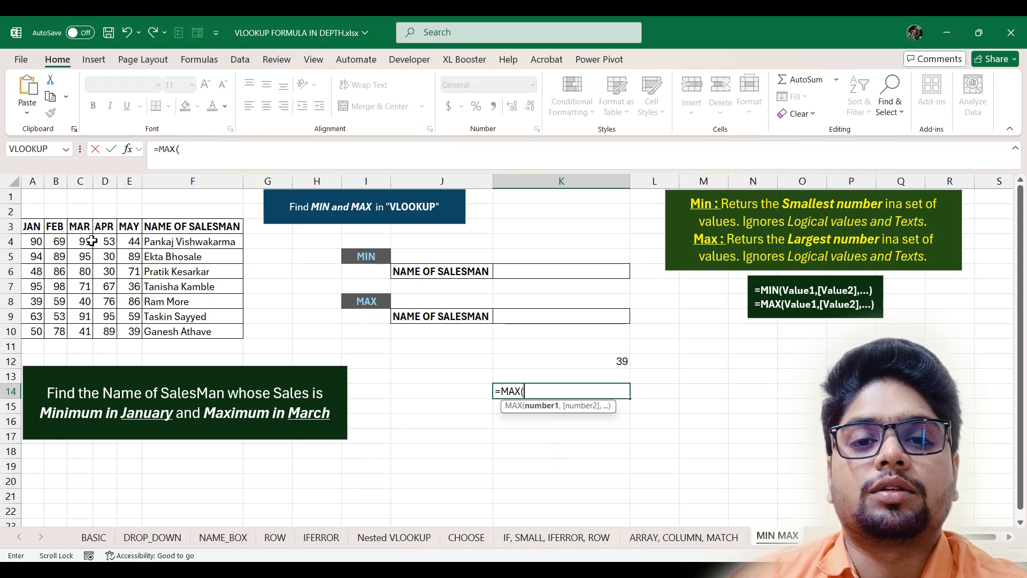
pyautogui.moveTo(92, 241); pyautogui.dragTo(107, 334)
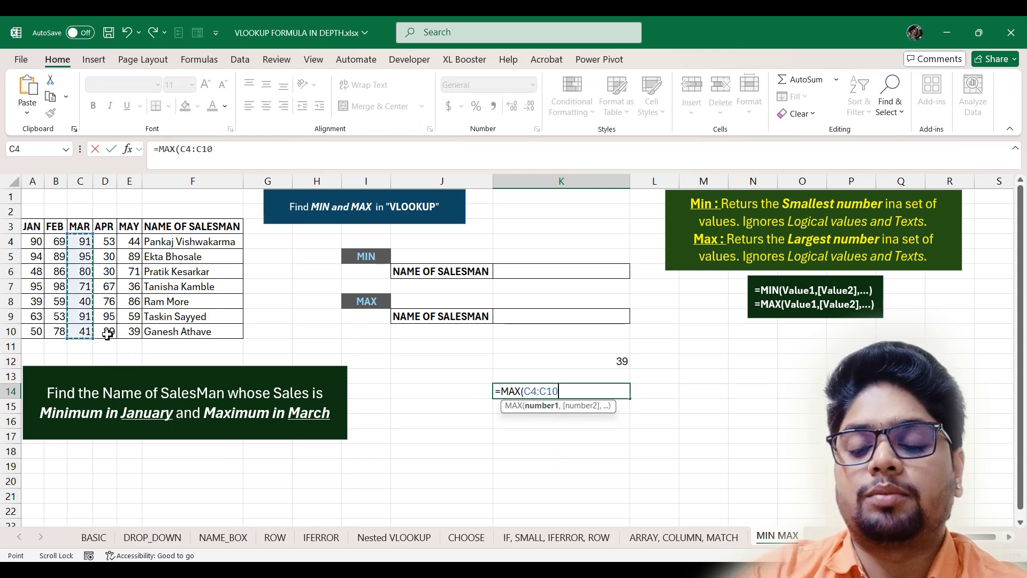
pyautogui.press('Return')
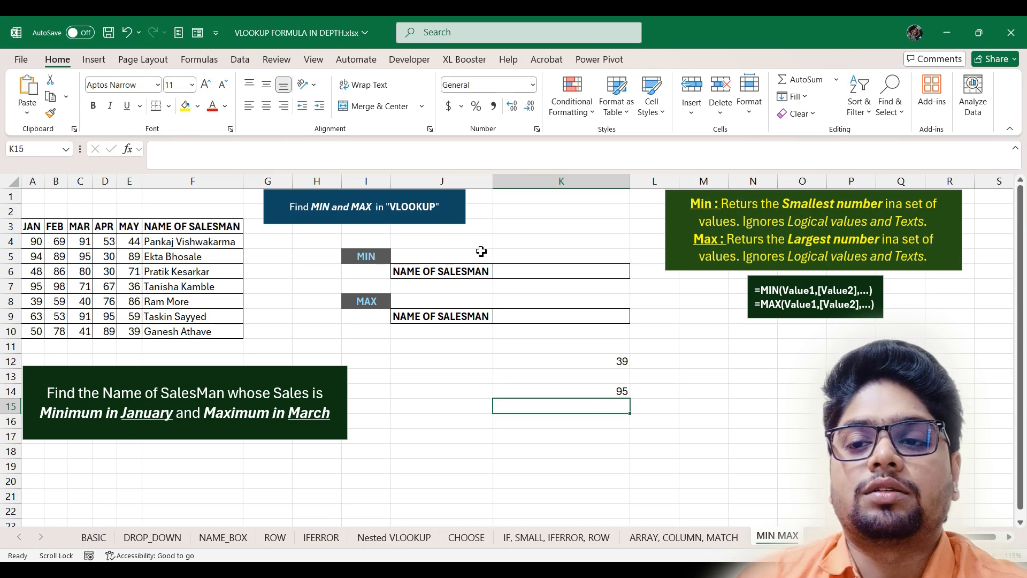
# - Copy the MIN(A4:A10) expression from K12 without changing the cell
pyautogui.doubleClick(598, 364)
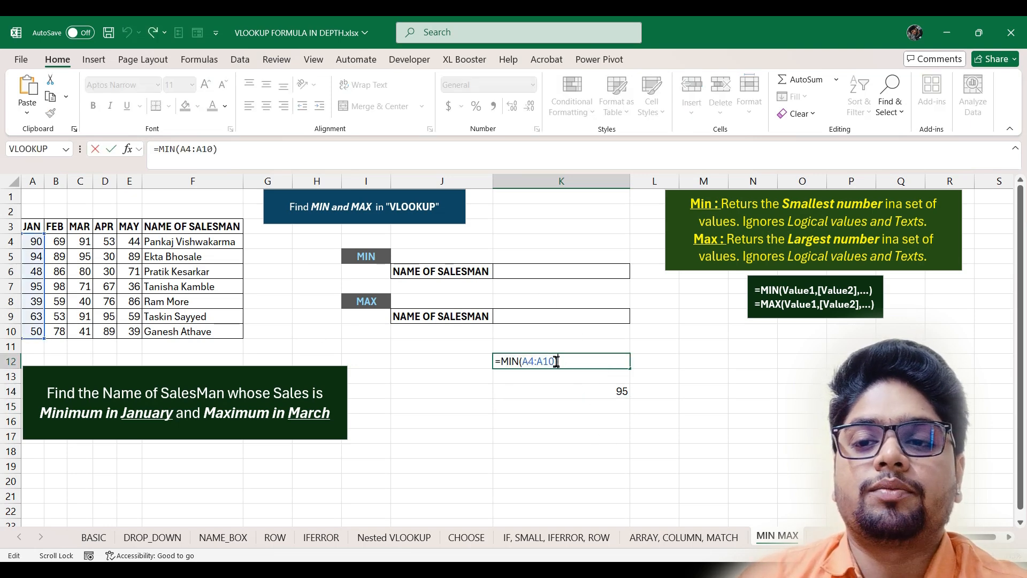
pyautogui.moveTo(558, 361); pyautogui.dragTo(501, 361)
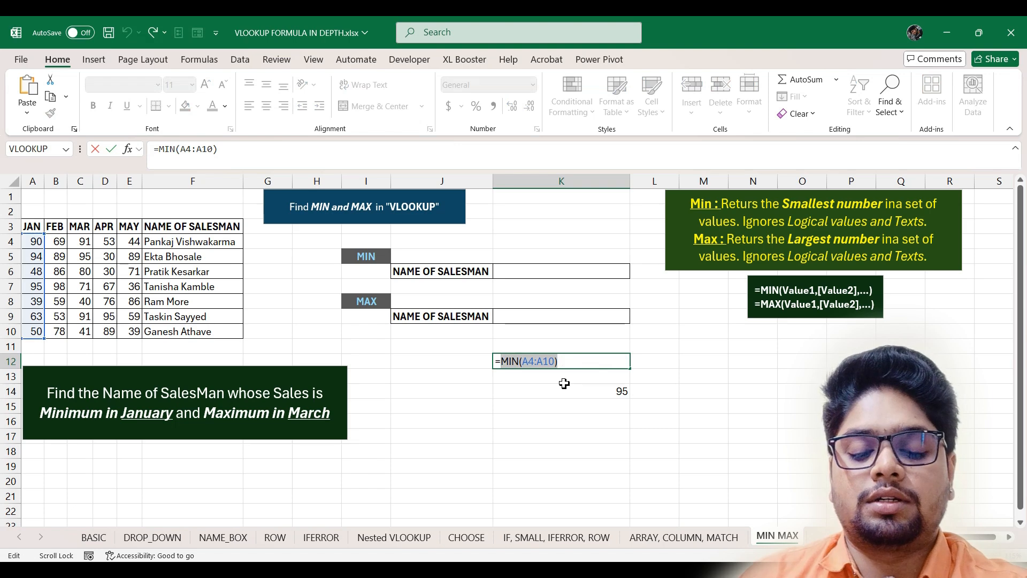
pyautogui.press('Escape')
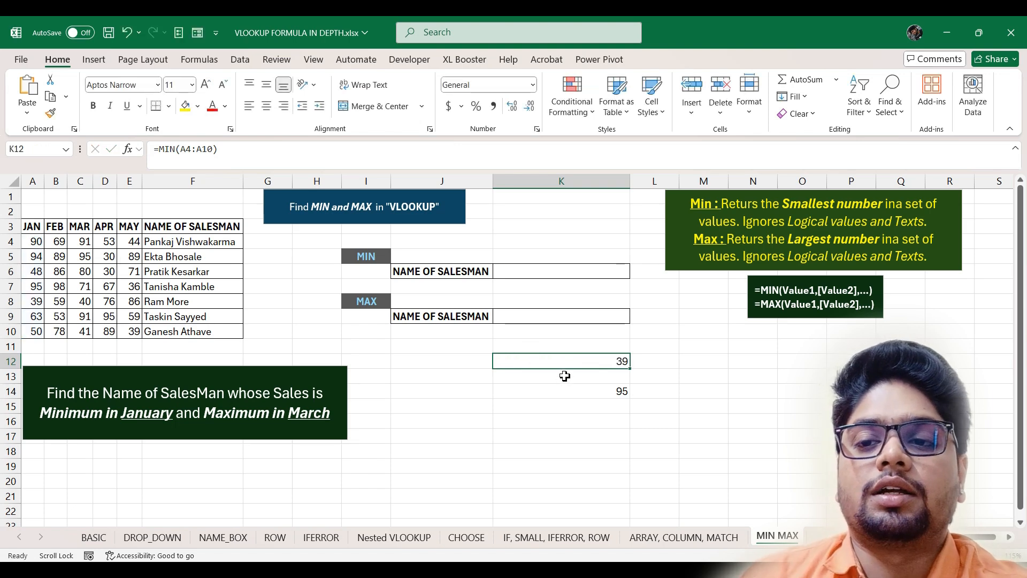
# - Enter =VLOOKUP(MIN(A4:A10),A3:F10,6,0) in K6 to name the lowest-January salesman
pyautogui.click(534, 270)
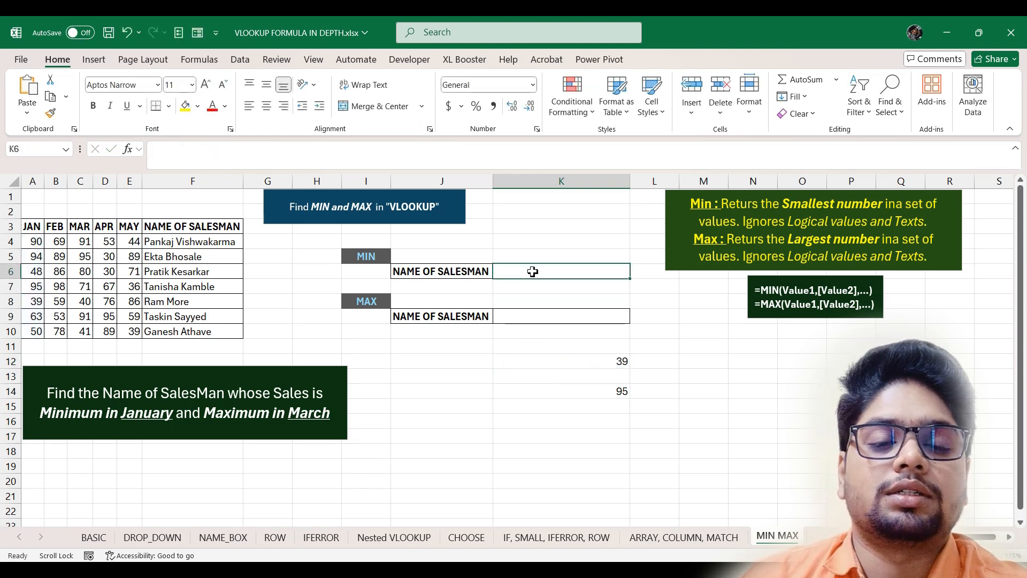
pyautogui.doubleClick(534, 272)
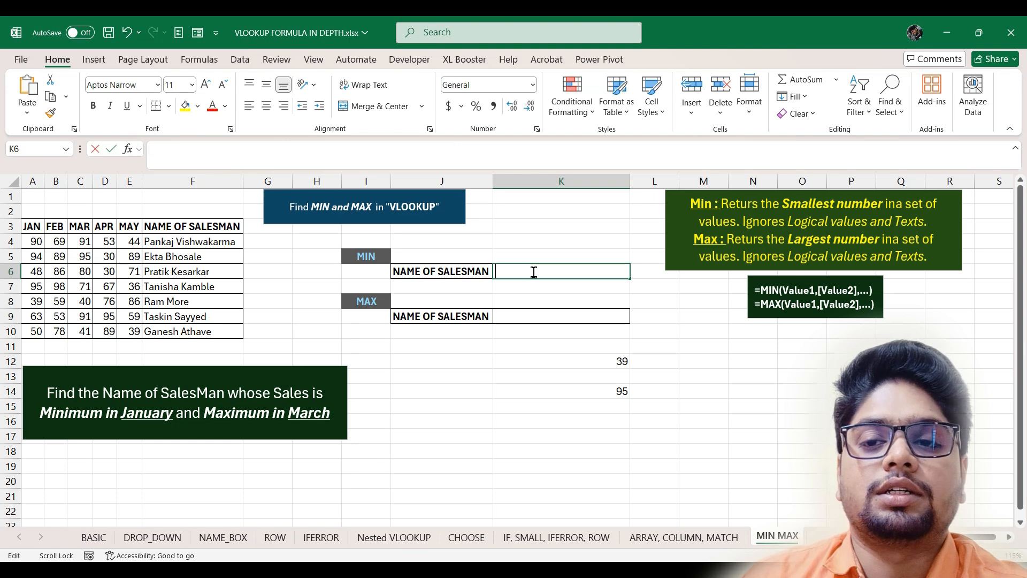
pyautogui.write('=vl')
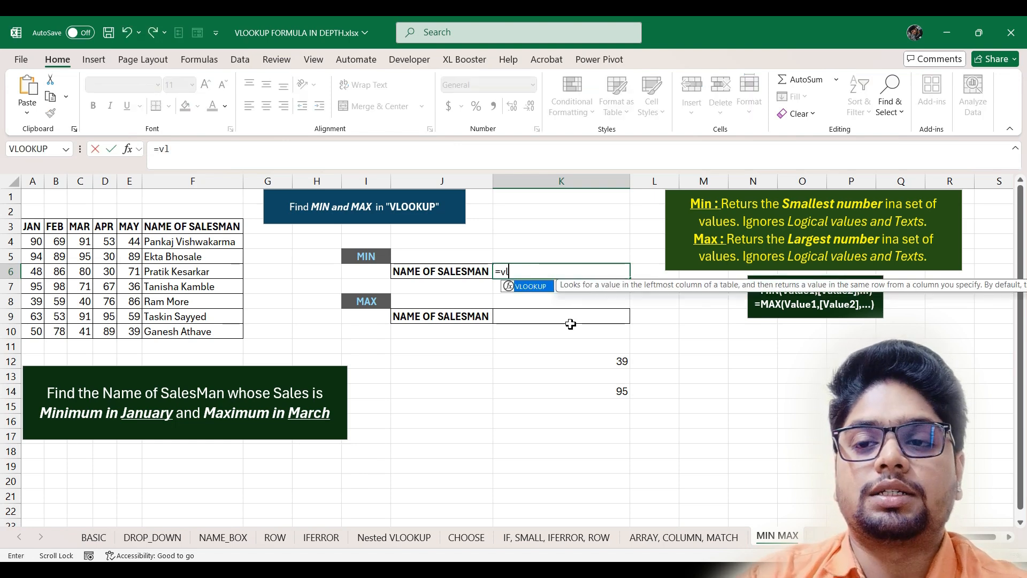
pyautogui.press('Tab')
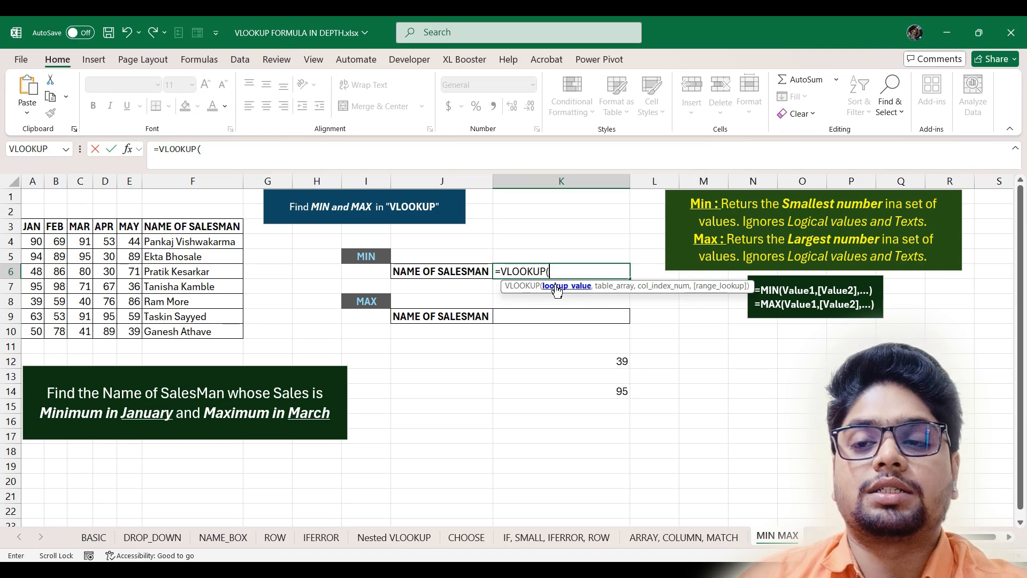
pyautogui.hotkey('ctrl', 'v')
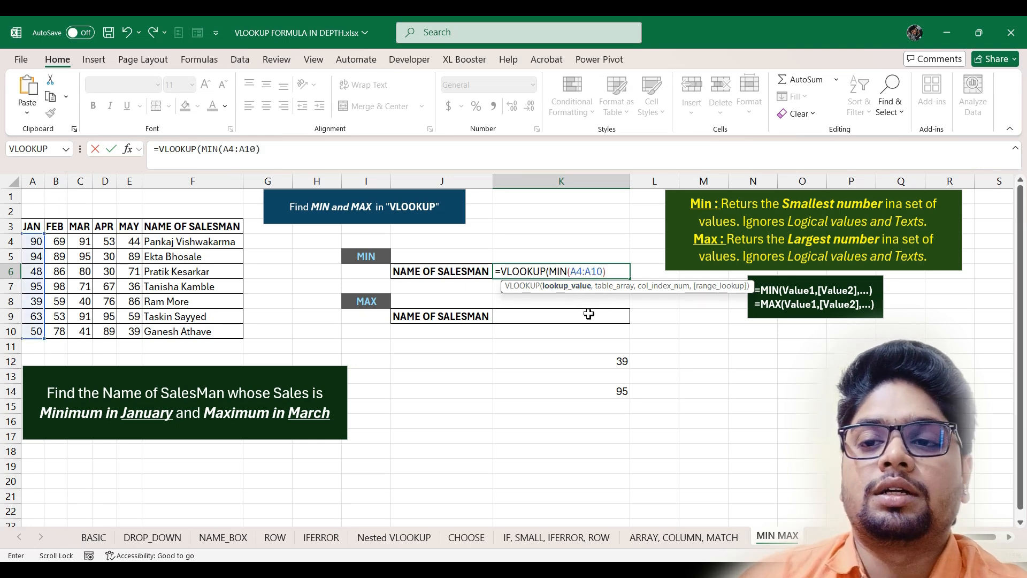
pyautogui.write(',')
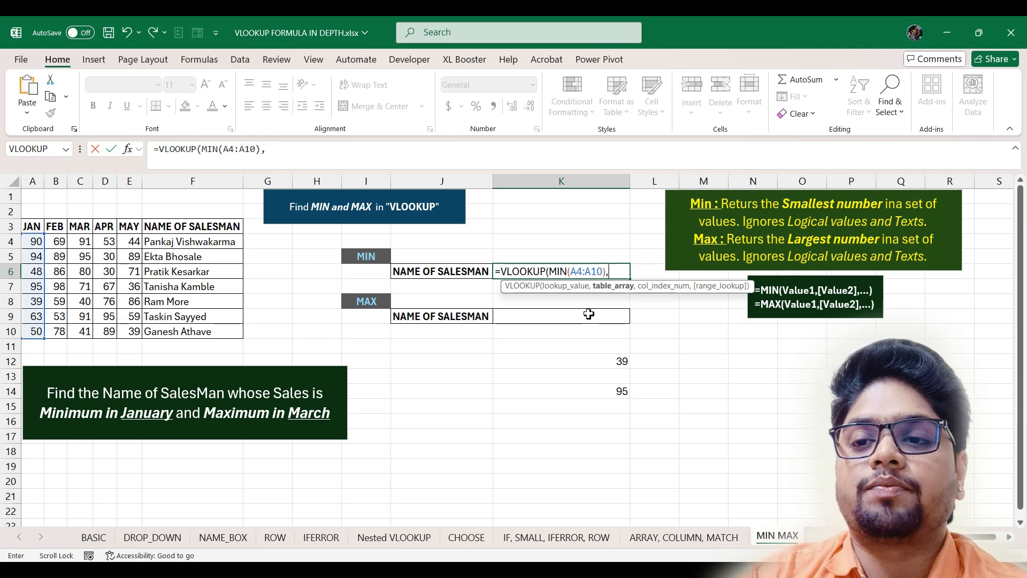
pyautogui.moveTo(32, 226); pyautogui.dragTo(203, 332)
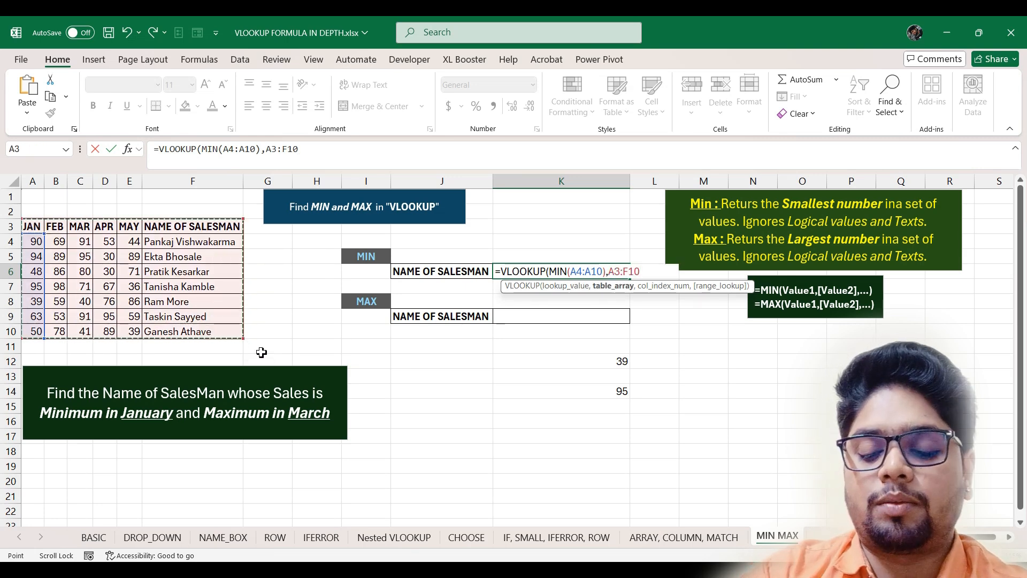
pyautogui.write(',')
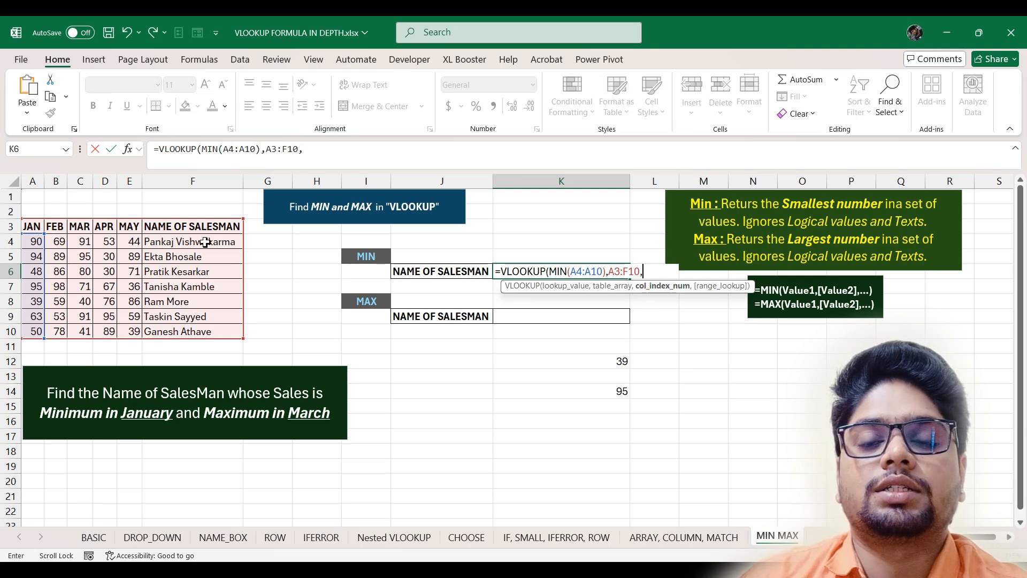
pyautogui.write('6,')
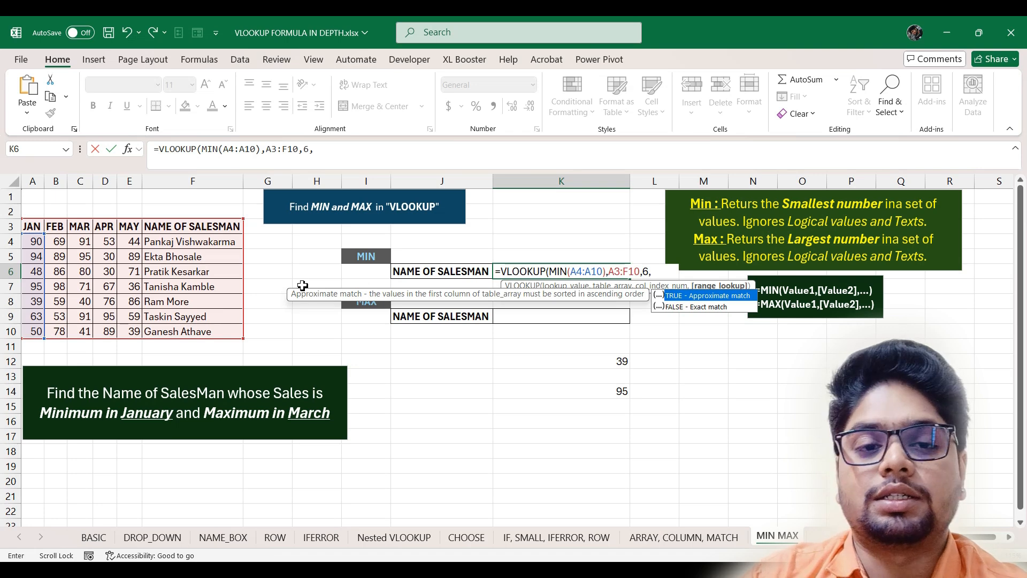
pyautogui.write('0')
pyautogui.press('Return')
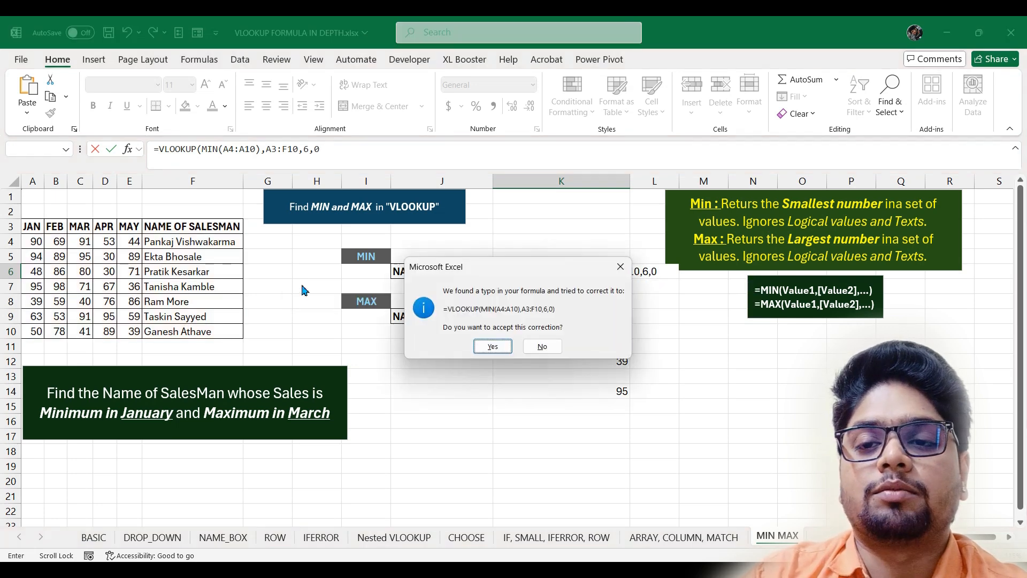
pyautogui.press('Return')
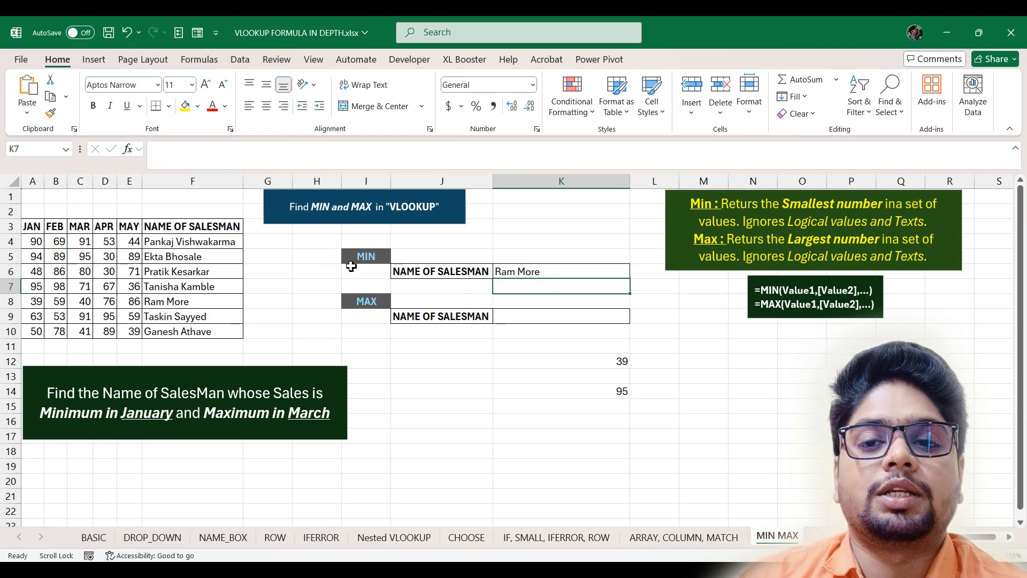
# - Copy the MAX(C4:C10) expression from K14's formula, leaving K14 unchanged
pyautogui.click(543, 319)
pyautogui.click(591, 390)
pyautogui.doubleClick(588, 390)
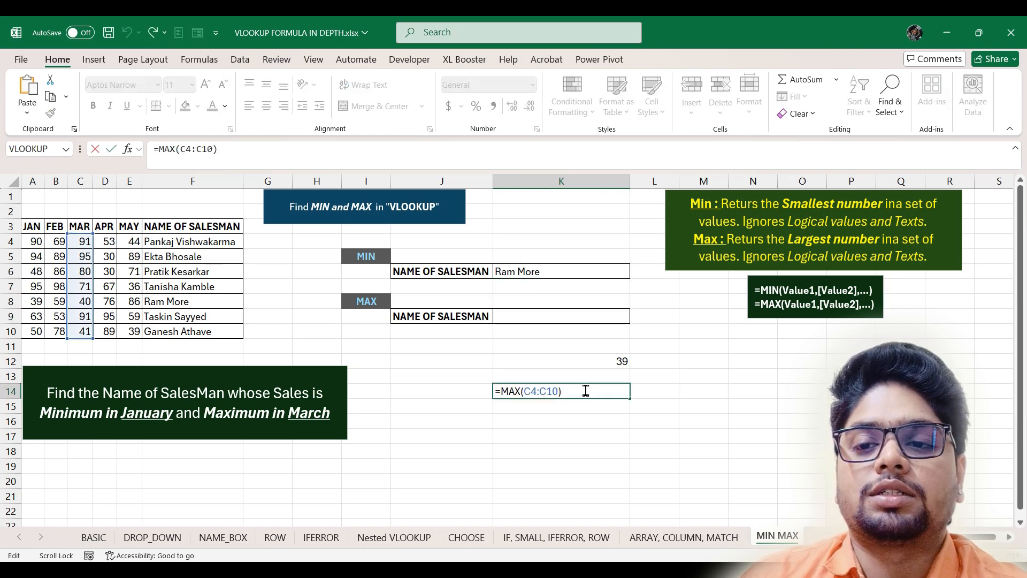
pyautogui.moveTo(588, 390); pyautogui.dragTo(463, 392)
pyautogui.hotkey('ctrl', 'c')
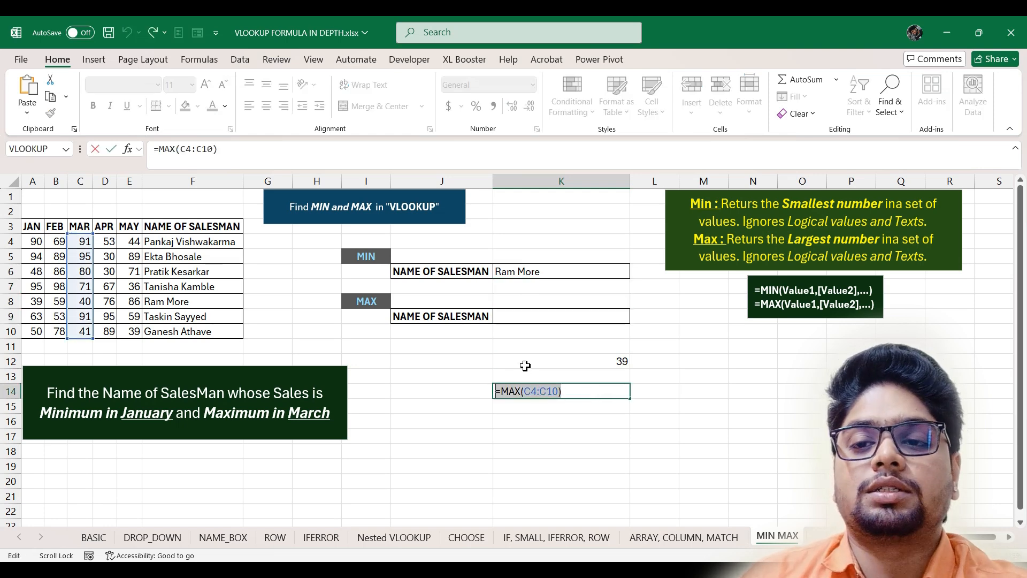
pyautogui.hotkey('ctrl', 'Return')
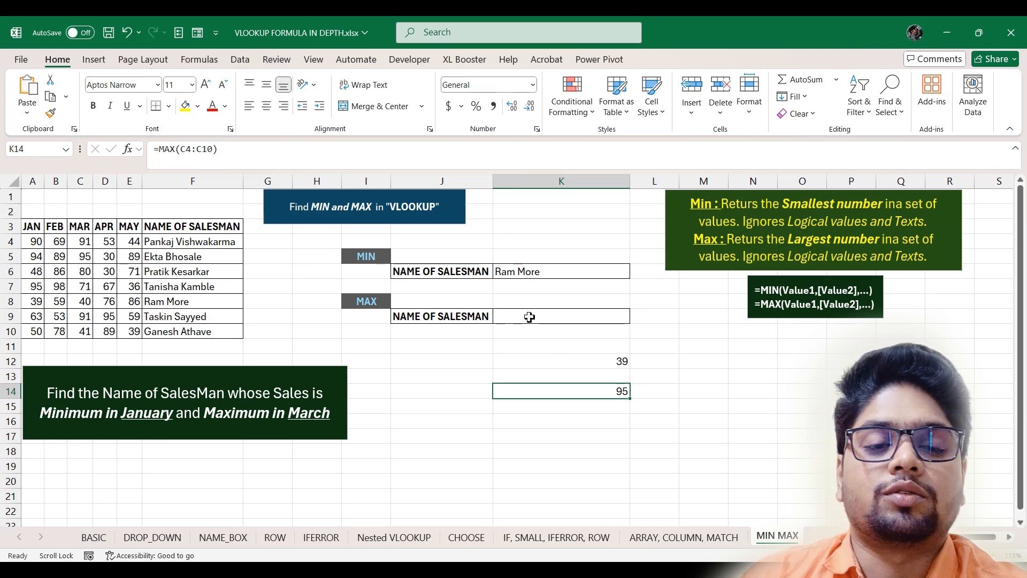
# - Enter =VLOOKUP(MAX(C4:C10),C3:F10,4,0) in K9 and confirm the top March value of 95
pyautogui.press('Up')
pyautogui.press('Up')
pyautogui.press('Up')
pyautogui.press('Up')
pyautogui.press('Up')
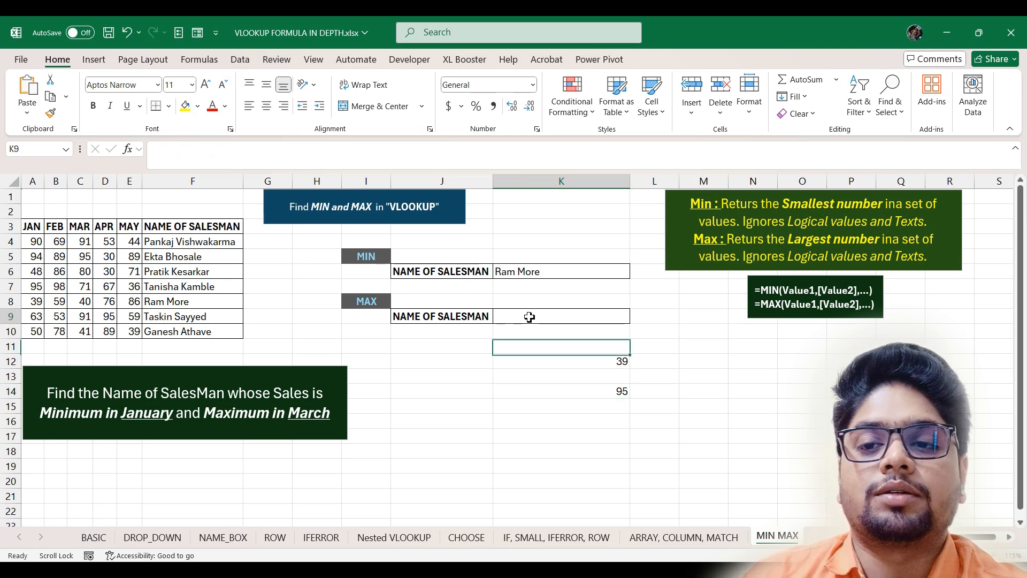
pyautogui.write('=')
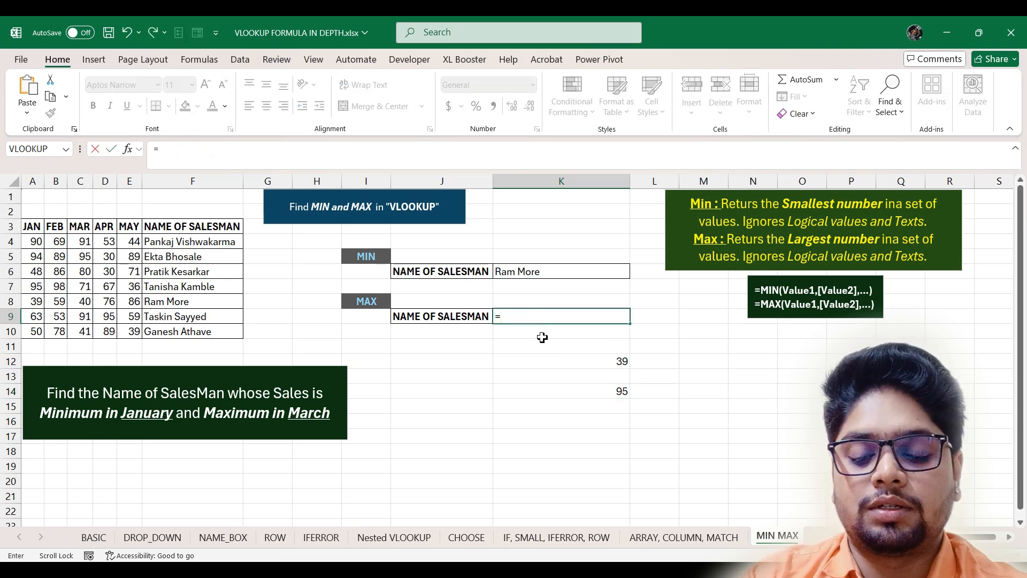
pyautogui.write('vl')
pyautogui.doubleClick(541, 333)
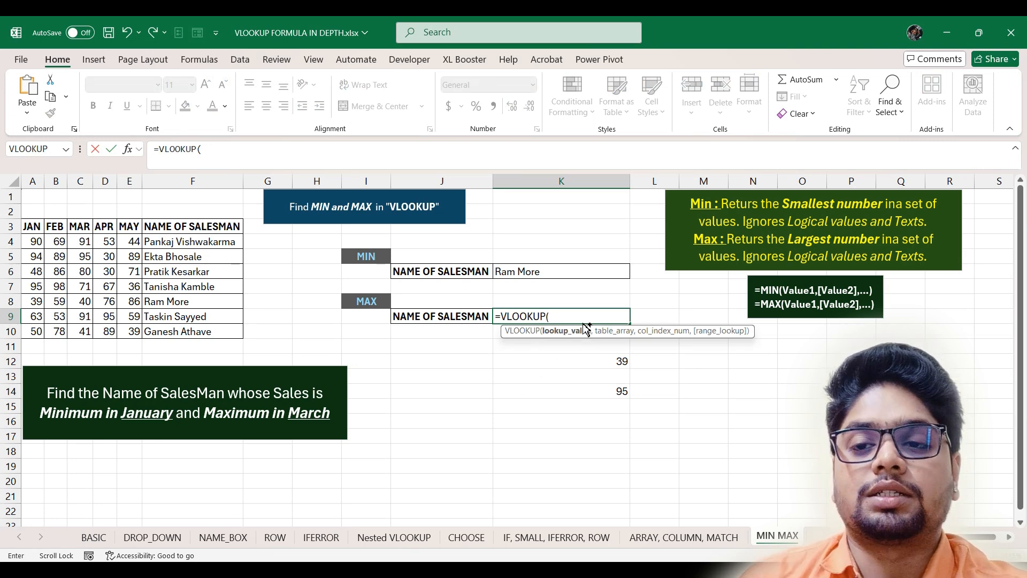
pyautogui.hotkey('ctrl', 'v')
pyautogui.click(554, 316)
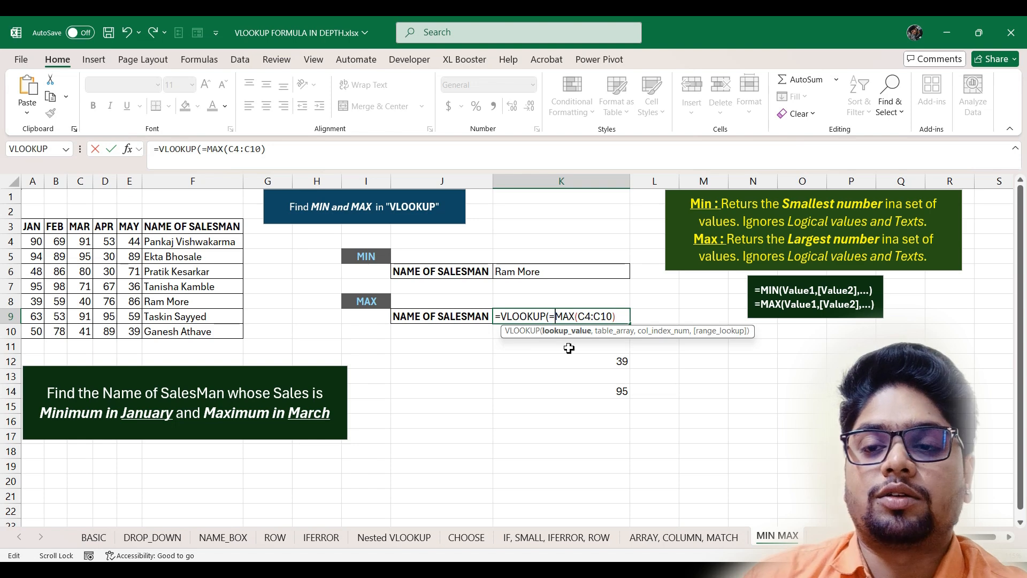
pyautogui.press('BackSpace')
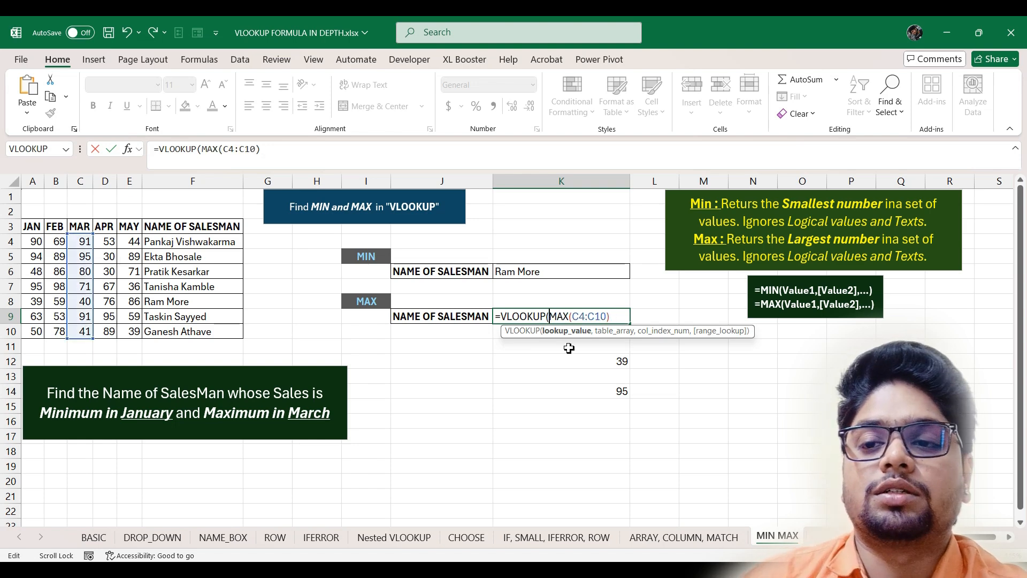
pyautogui.write(',')
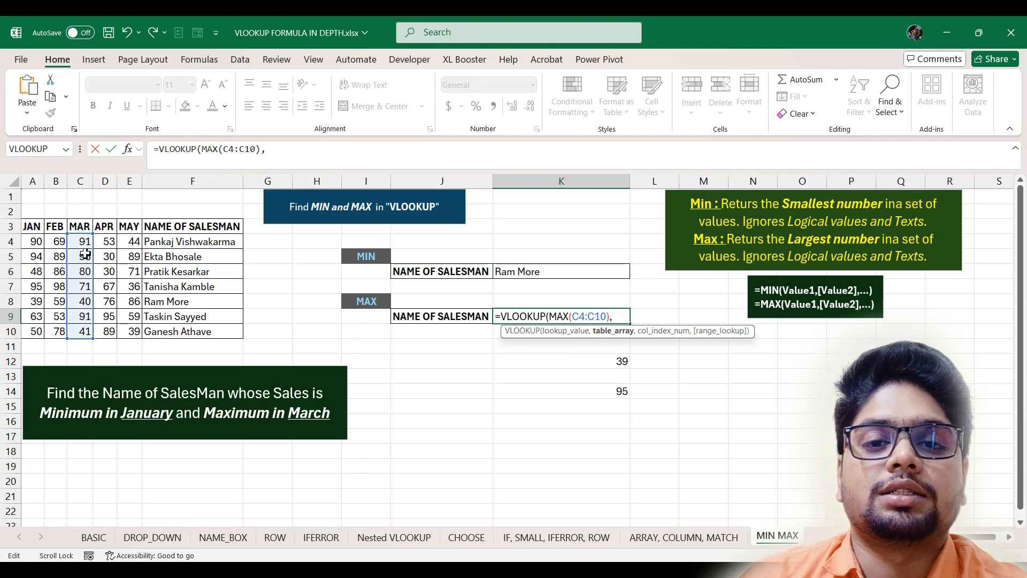
pyautogui.moveTo(80, 227); pyautogui.dragTo(231, 332)
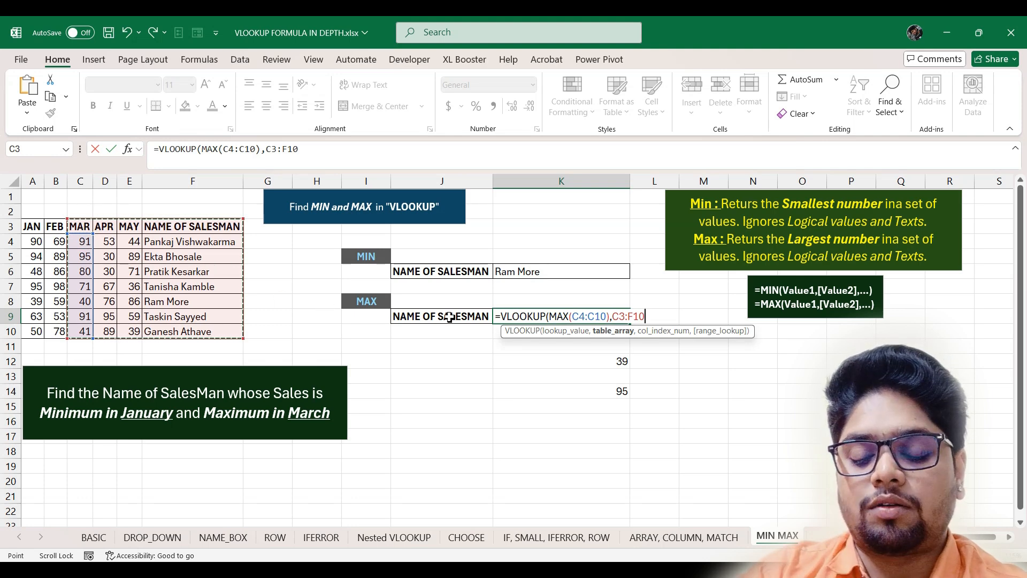
pyautogui.write(',')
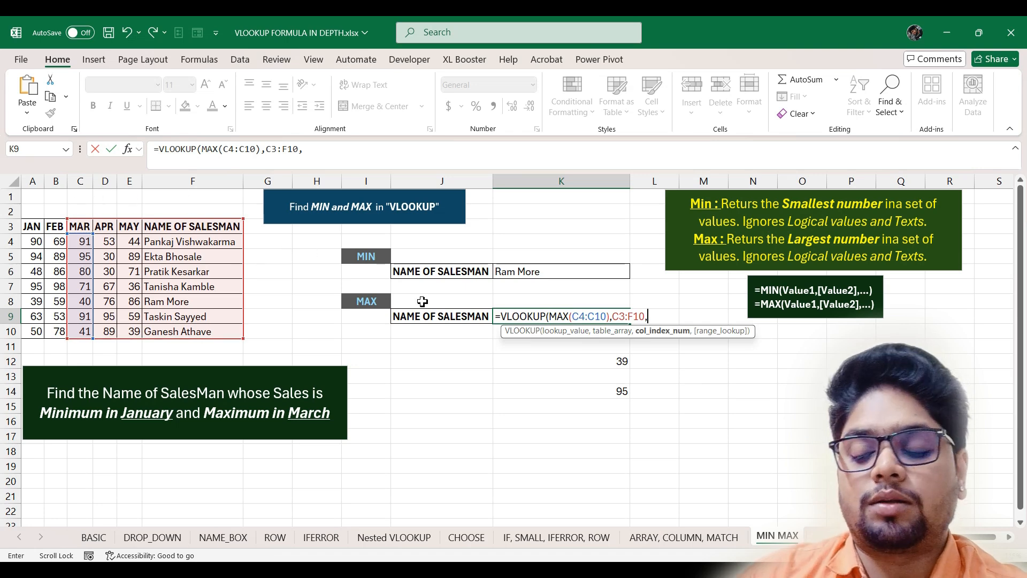
pyautogui.write('4,0')
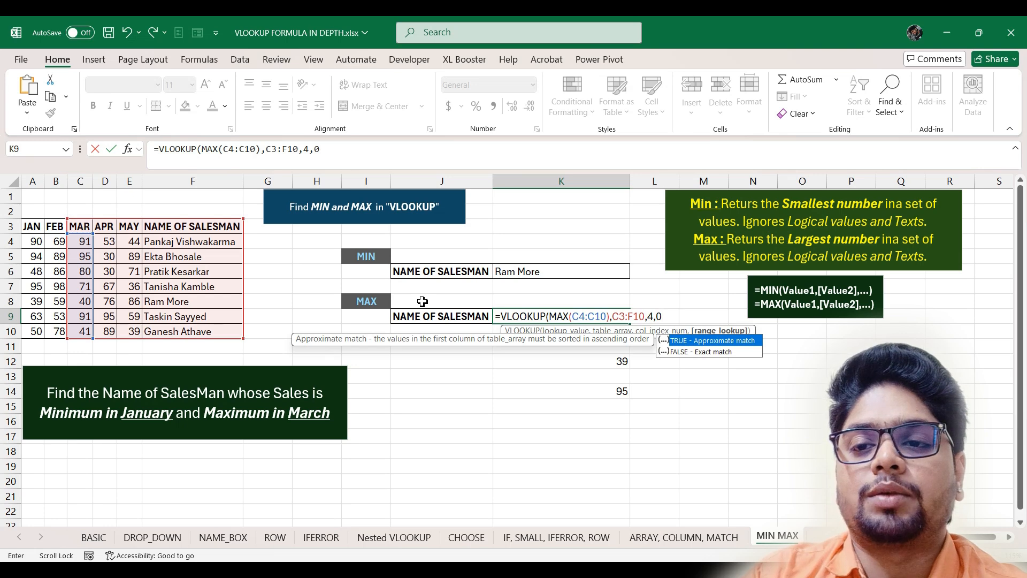
pyautogui.press('Return')
pyautogui.press('Return')
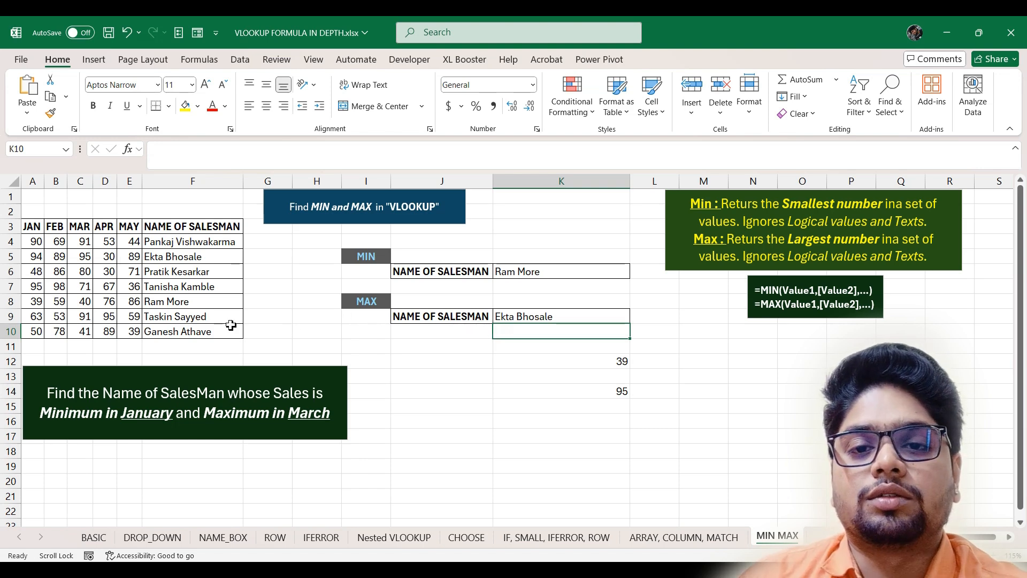
pyautogui.click(82, 259)
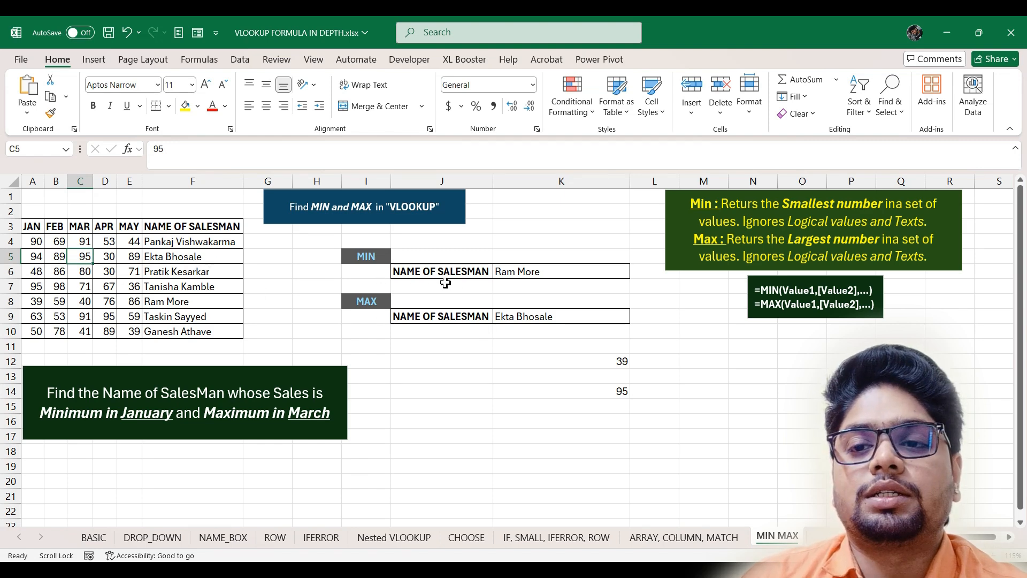
# - Check the lowest January value of 39, then switch to the Vlookup with Multiple Sheets_1.xlsx workbook
pyautogui.click(36, 303)
pyautogui.click(532, 377)
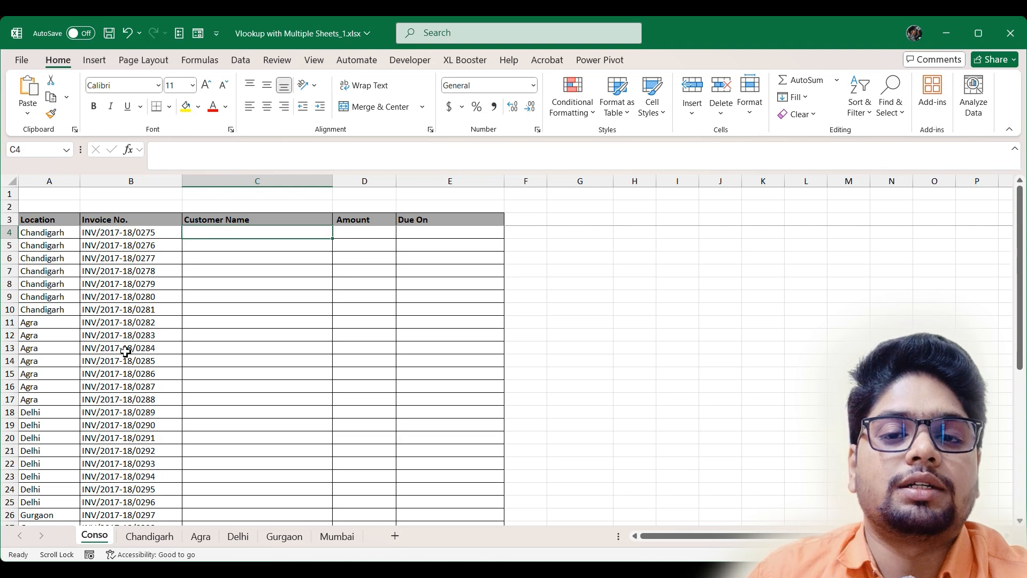
pyautogui.click(145, 537)
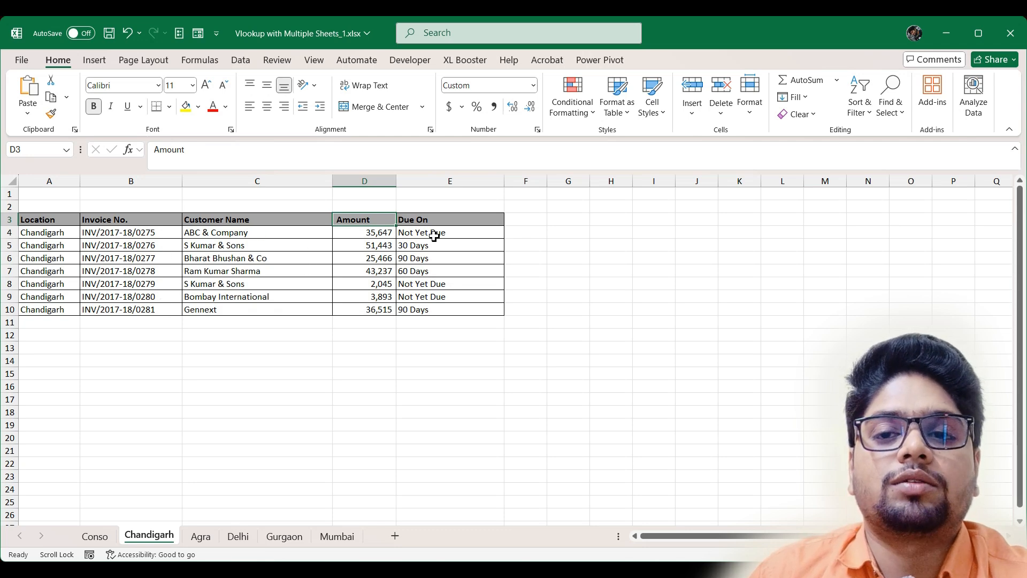
pyautogui.click(201, 537)
pyautogui.click(241, 540)
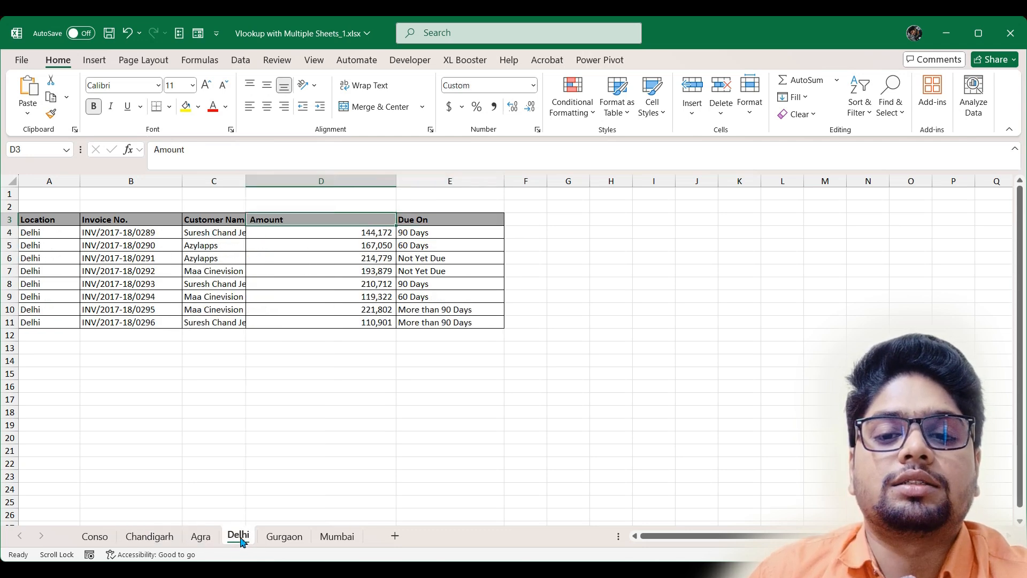
pyautogui.click(282, 540)
pyautogui.click(338, 539)
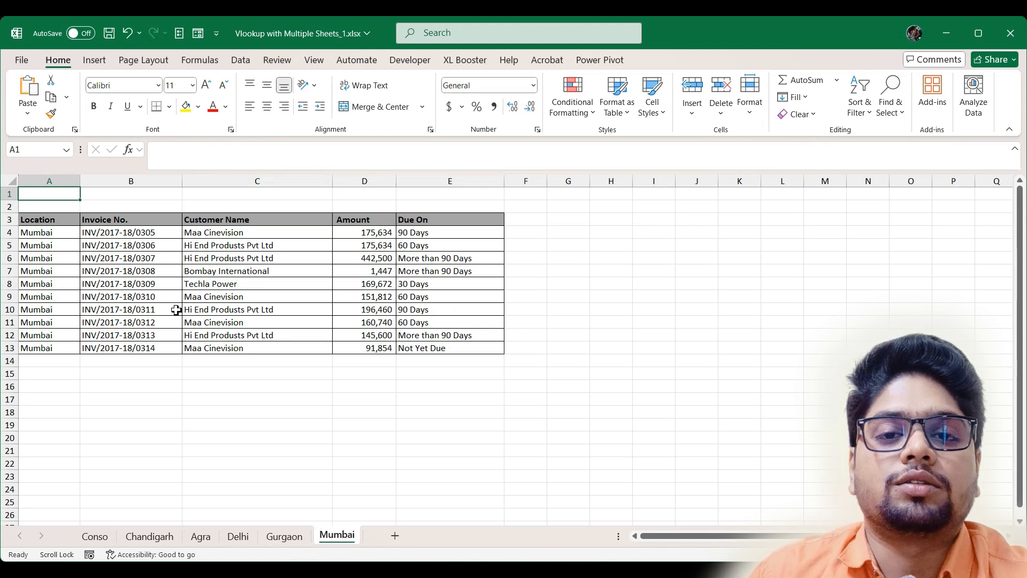
pyautogui.click(284, 537)
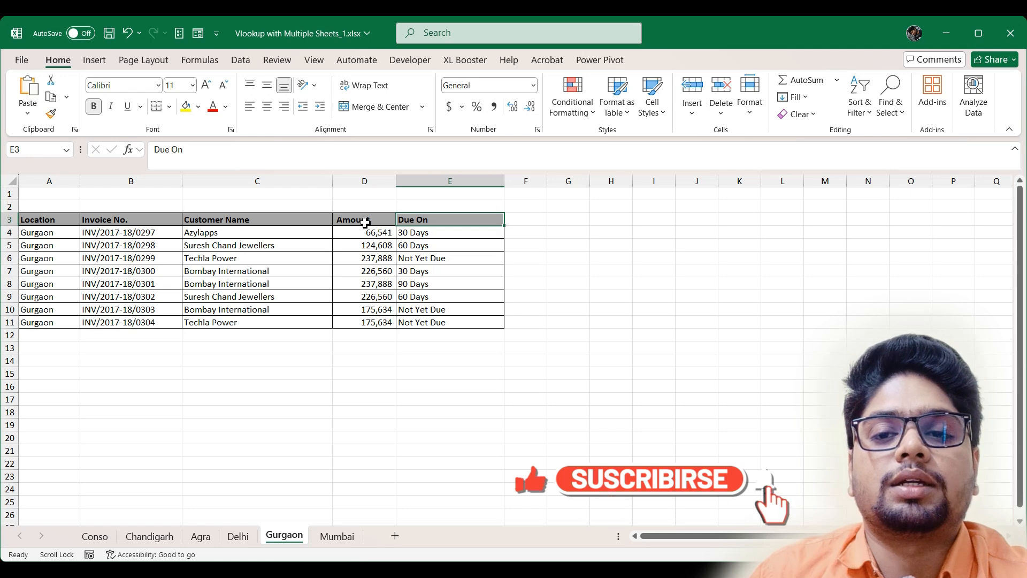
pyautogui.click(345, 538)
pyautogui.click(146, 536)
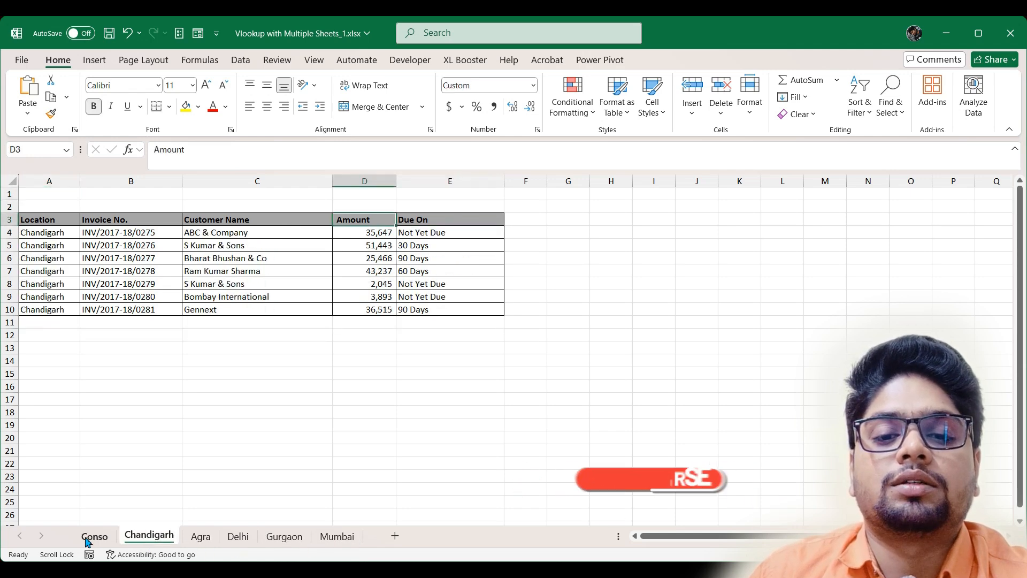
pyautogui.click(201, 537)
pyautogui.click(238, 537)
pyautogui.click(284, 537)
pyautogui.click(338, 539)
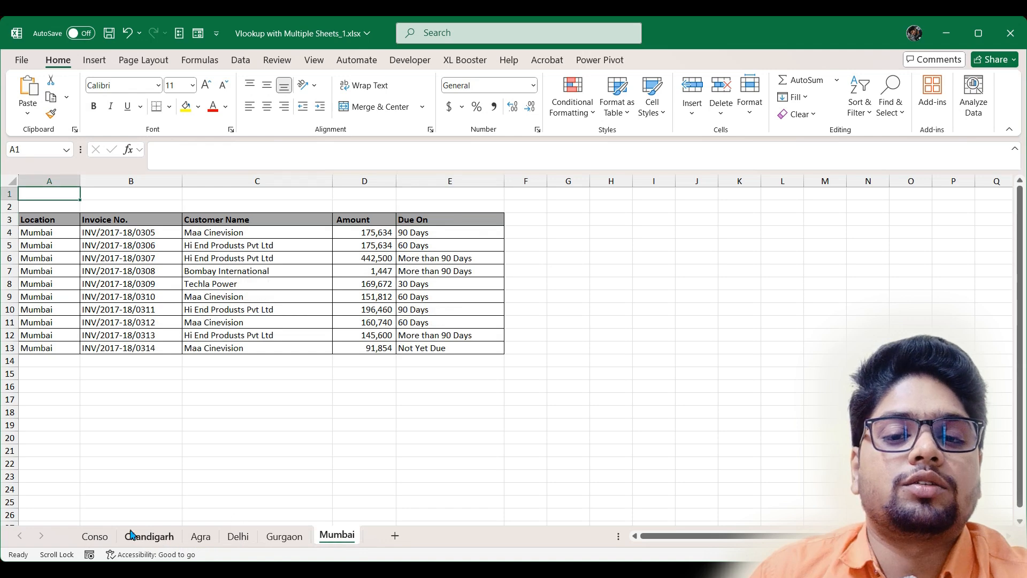
pyautogui.click(90, 543)
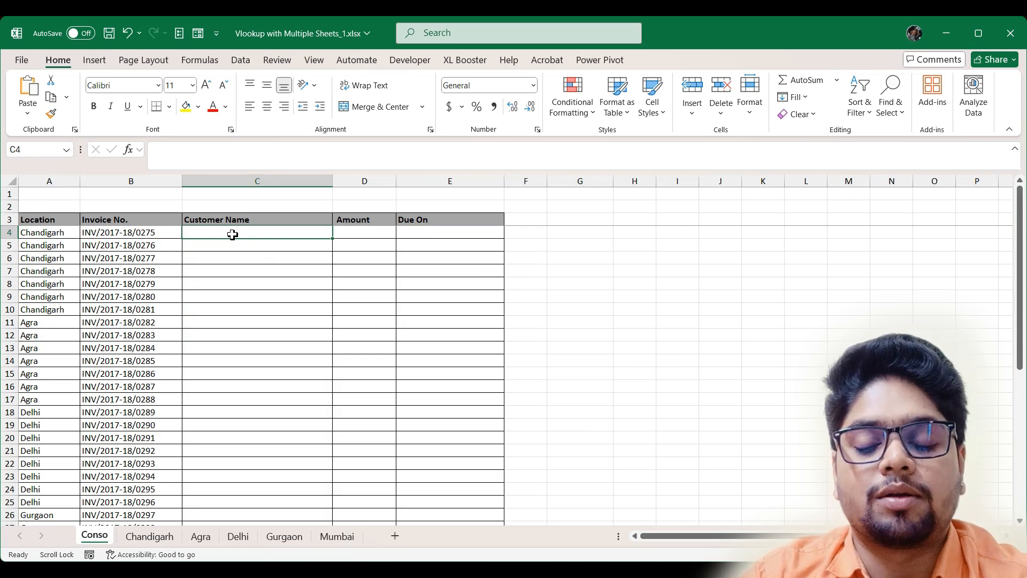
# - Start C4's formula as =IFERROR(VLOOKUP(B4, using autocomplete
pyautogui.write('=vl')
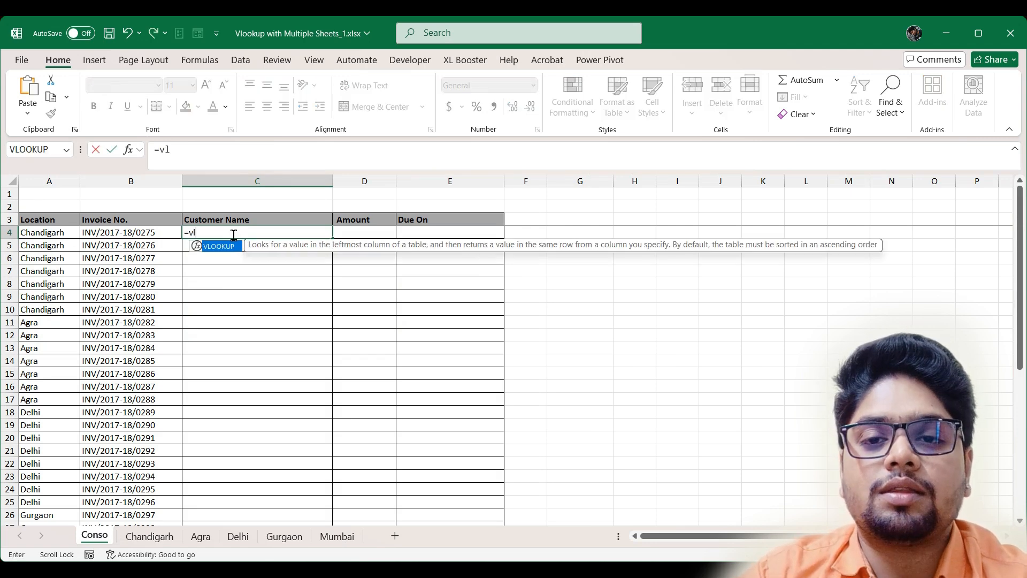
pyautogui.press('BackSpace')
pyautogui.press('BackSpace')
pyautogui.write('ife')
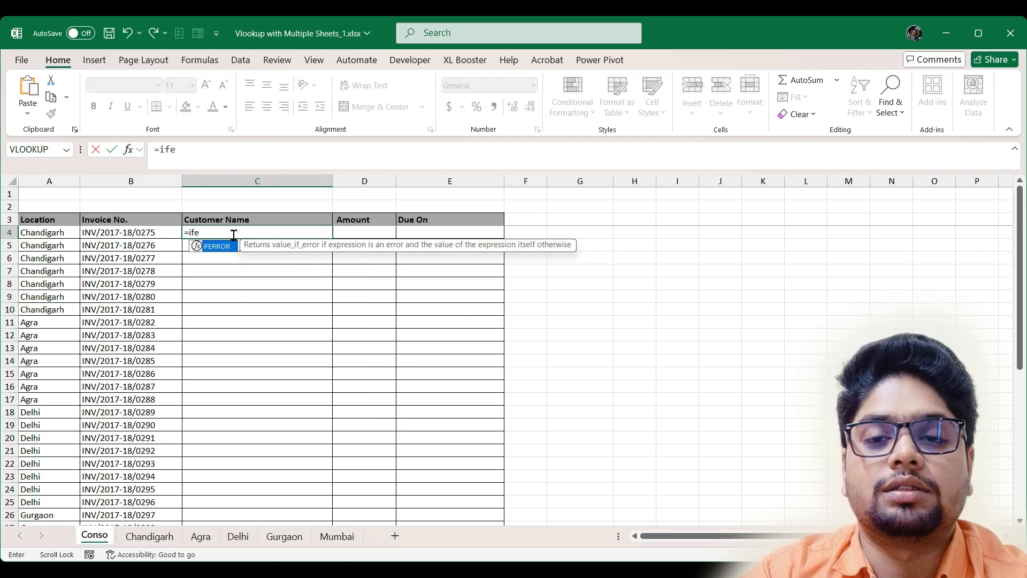
pyautogui.press('Tab')
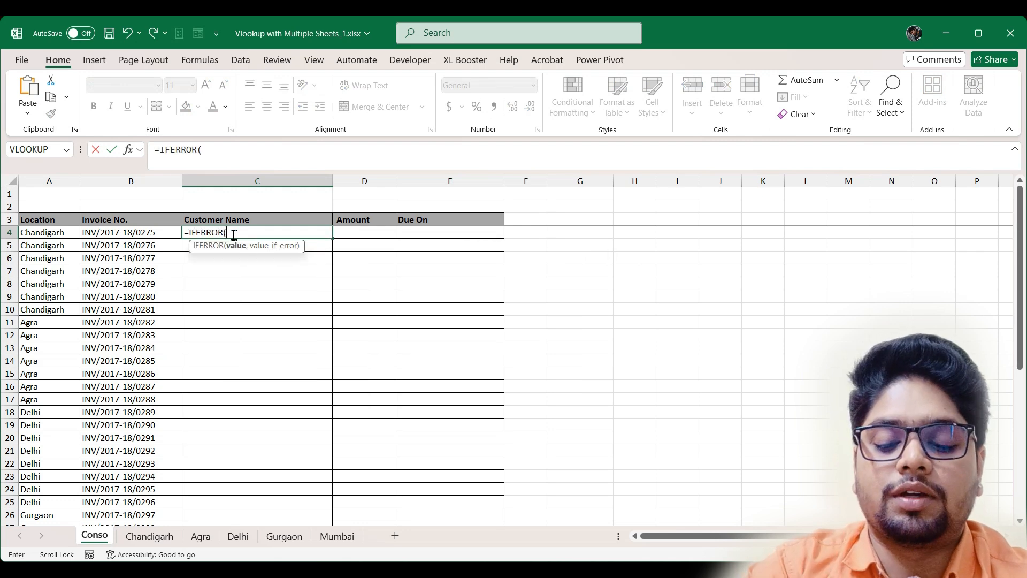
pyautogui.write('vlo')
pyautogui.press('Tab')
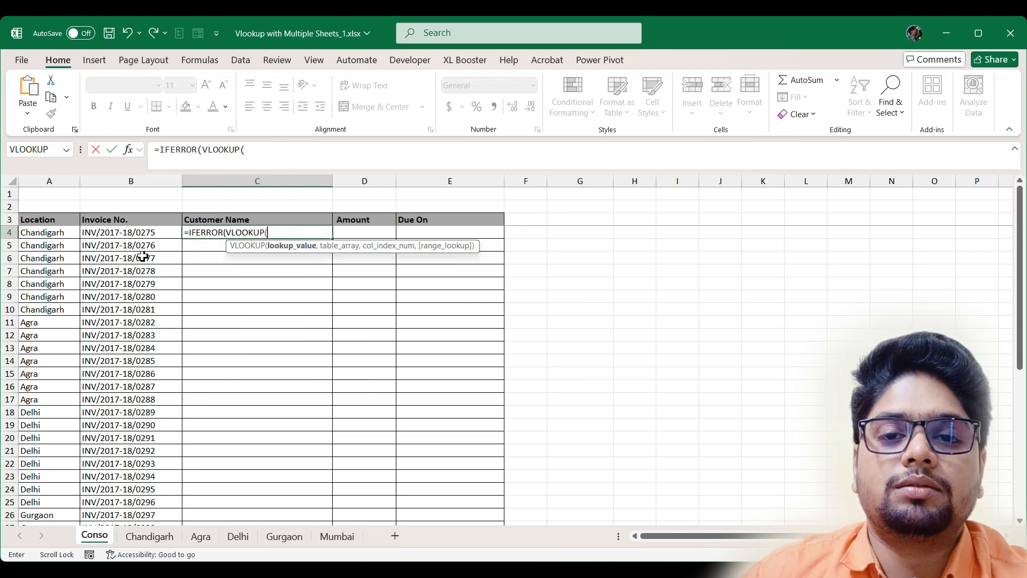
pyautogui.click(144, 234)
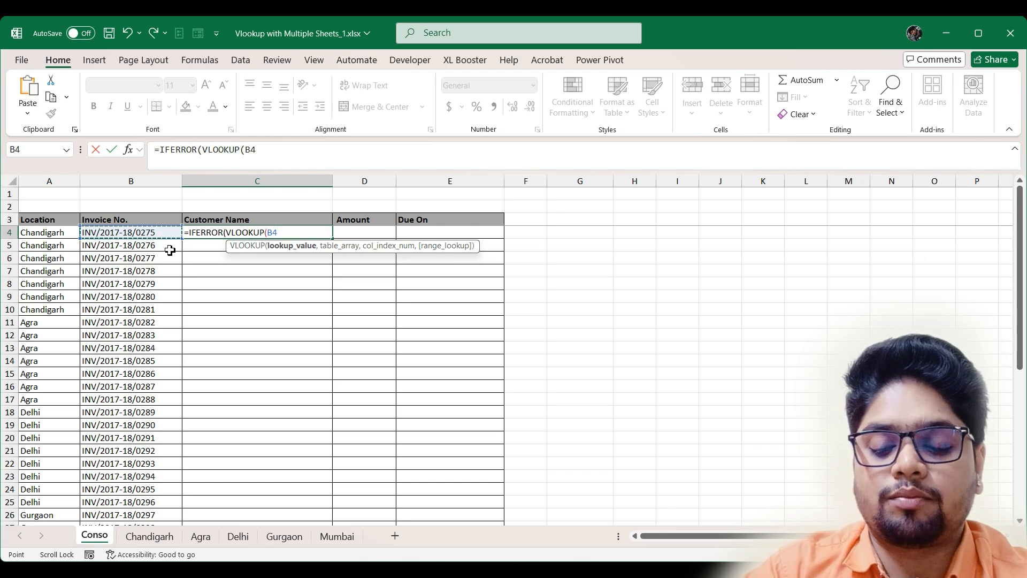
pyautogui.write(',')
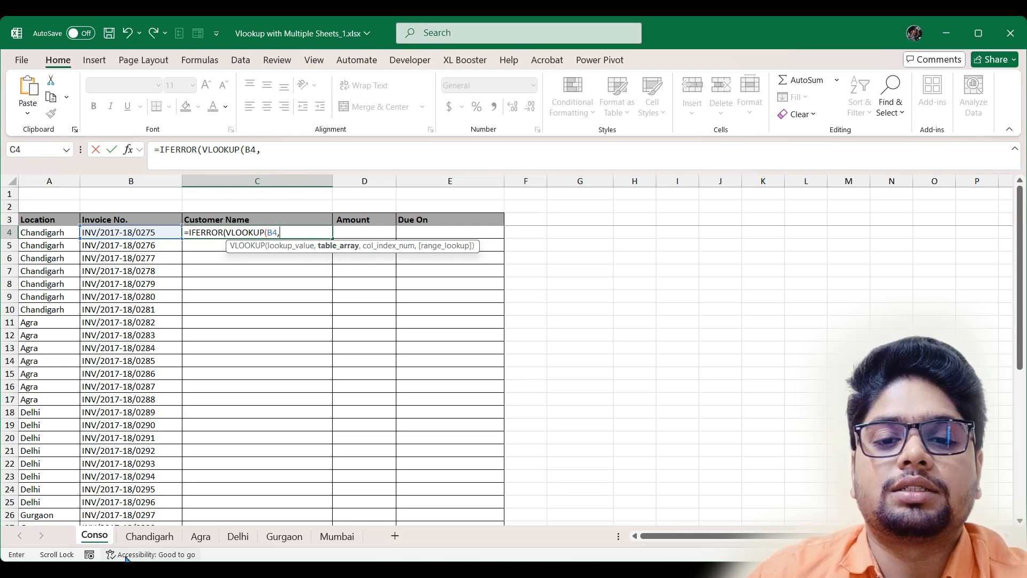
# - Look up in Chandigarh!$B$3:$E$10, column 2, exact match, then begin a second IFERROR
pyautogui.click(148, 537)
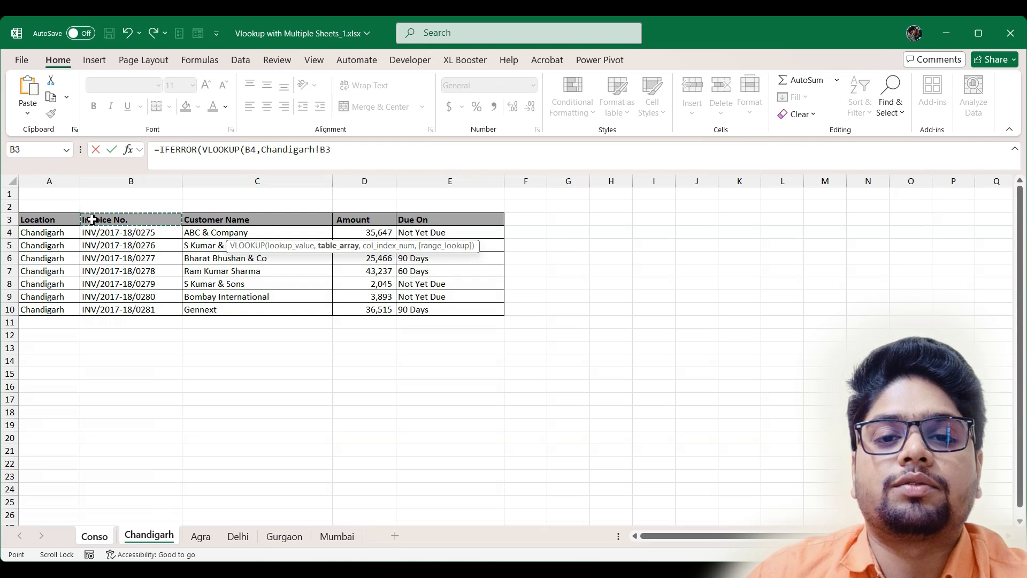
pyautogui.moveTo(91, 219); pyautogui.dragTo(444, 307)
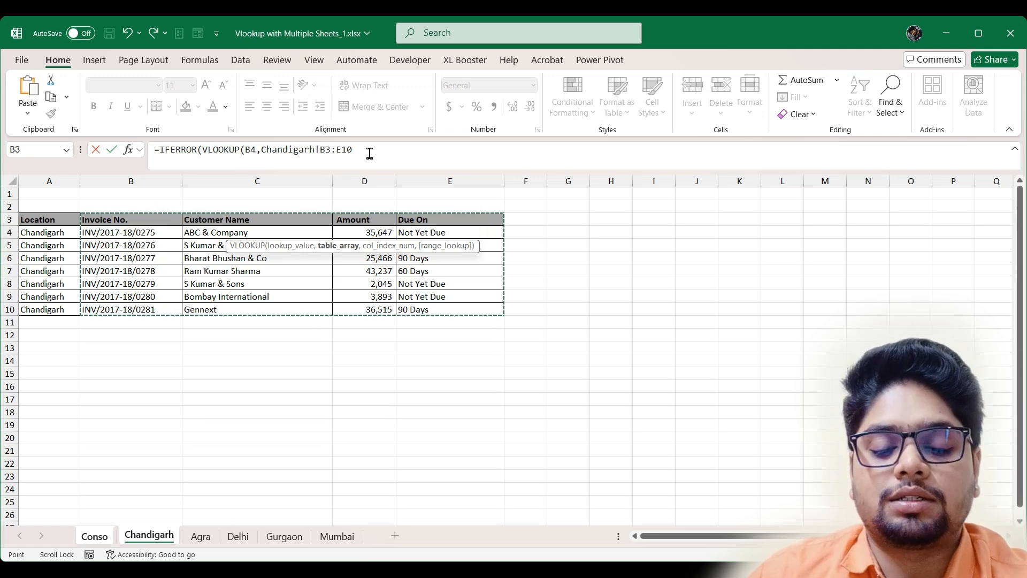
pyautogui.press('F4')
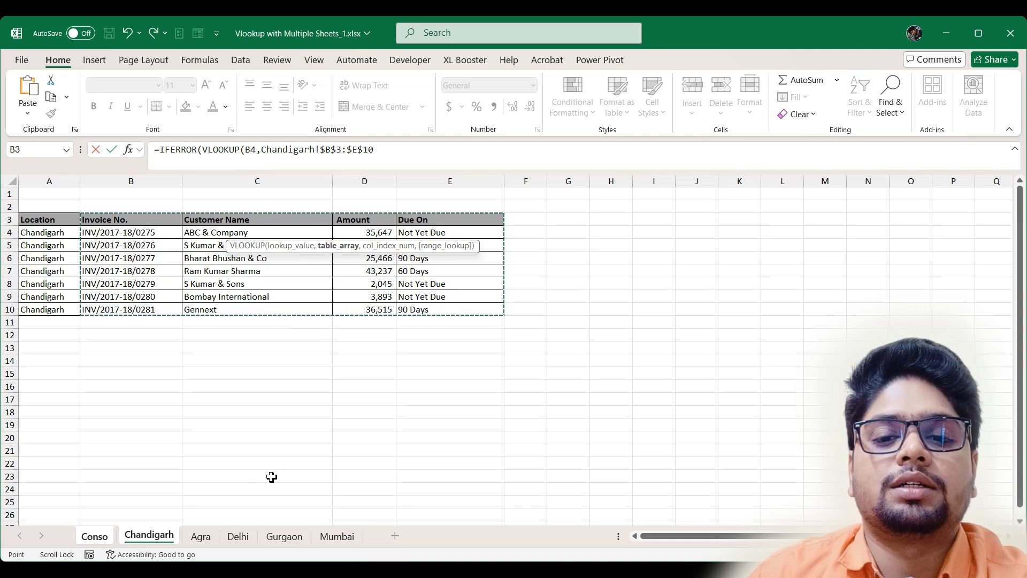
pyautogui.write(',2')
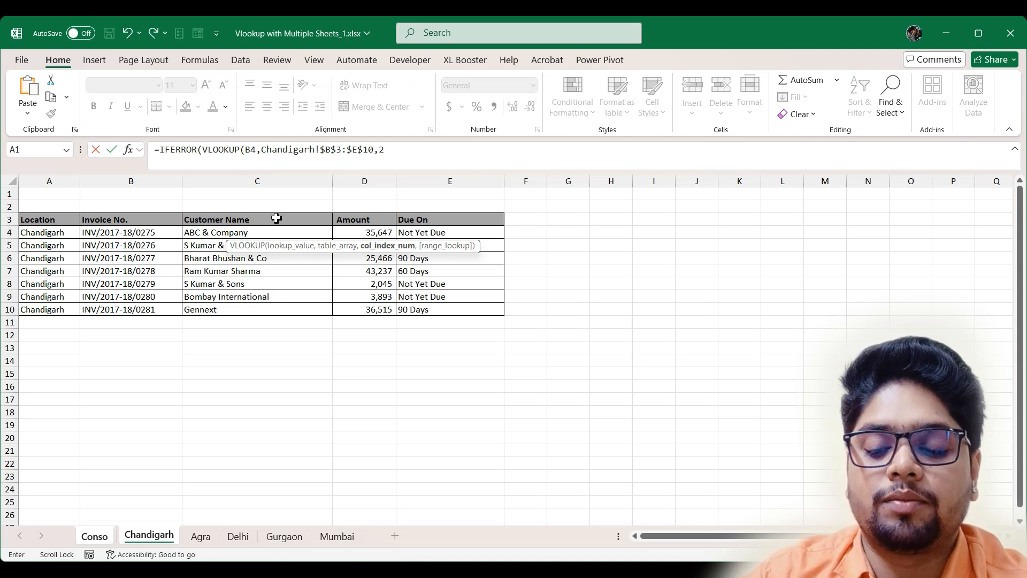
pyautogui.write(',')
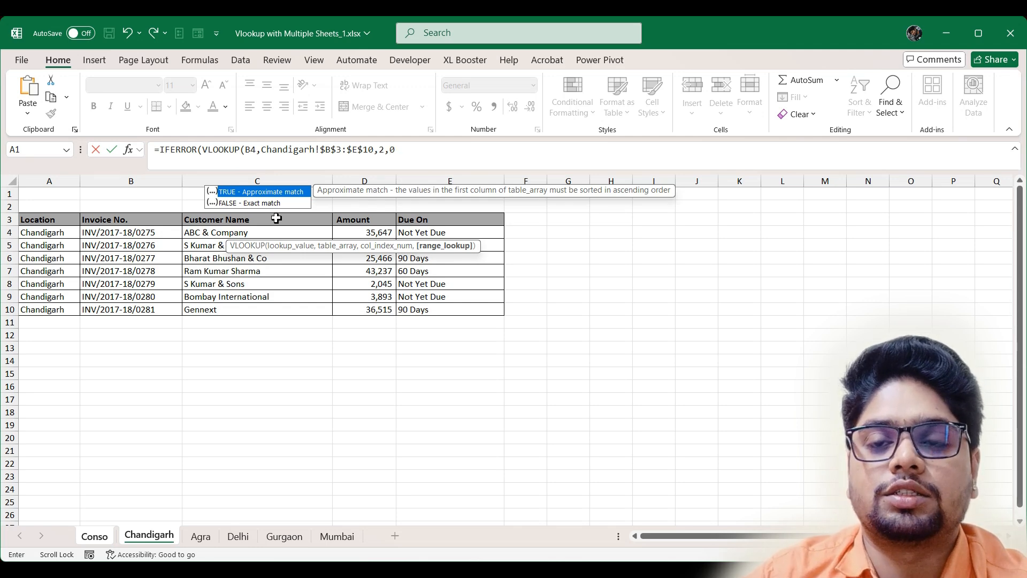
pyautogui.write('0)')
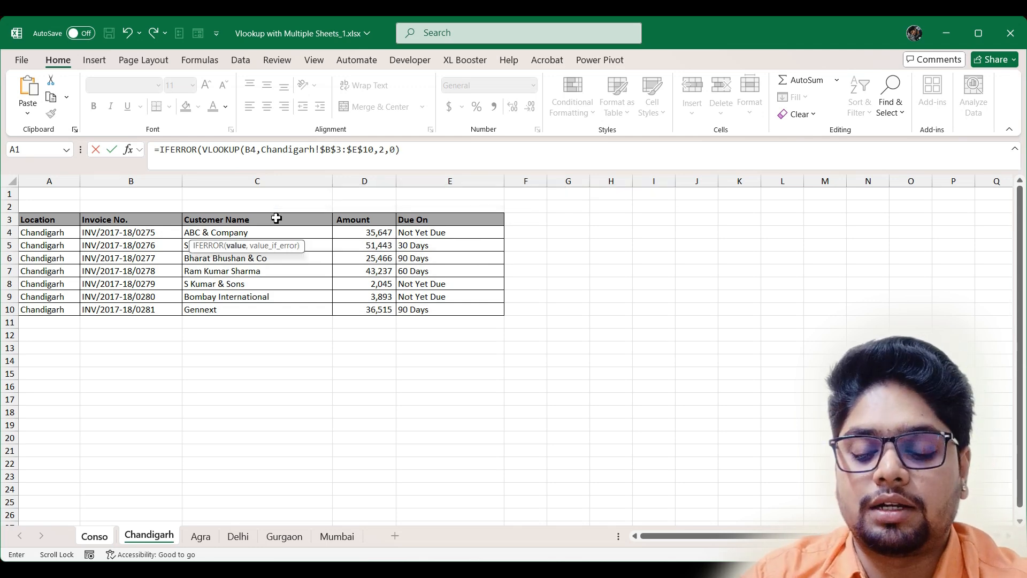
pyautogui.write(',')
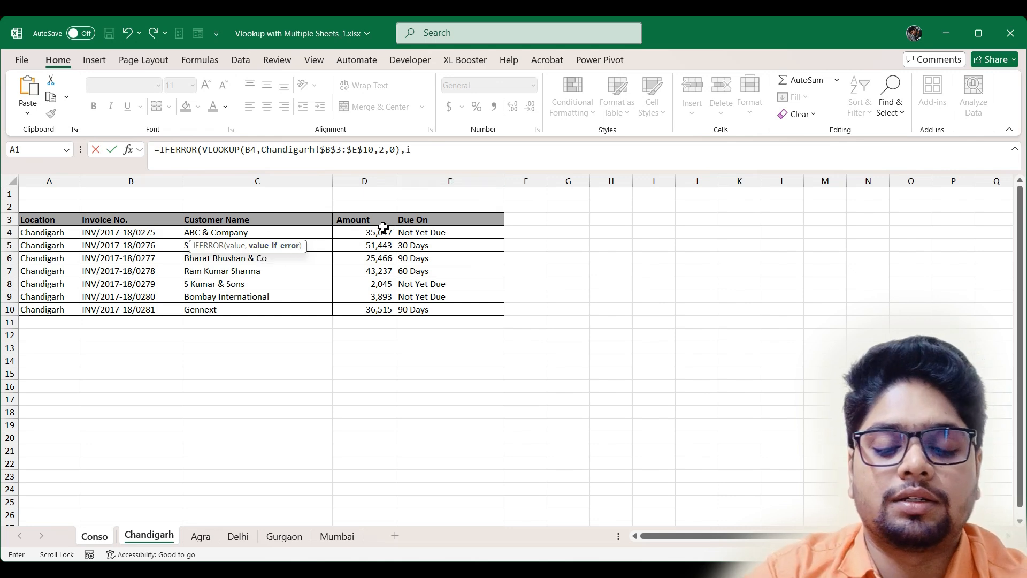
pyautogui.write('ifer')
pyautogui.press('Tab')
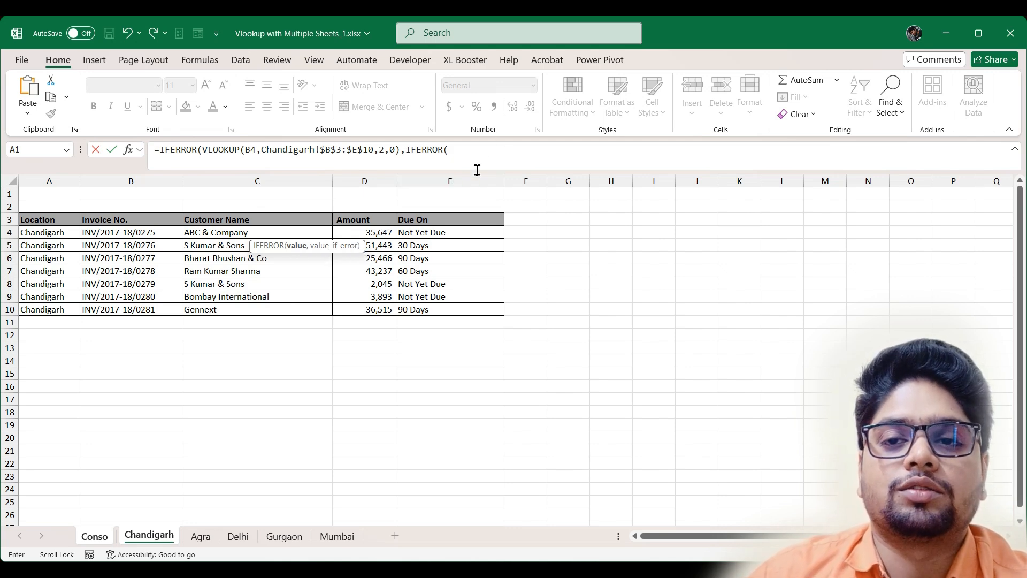
# - Start the second VLOOKUP with Conso!B4 as its lookup value
pyautogui.write('vl')
pyautogui.press('Tab')
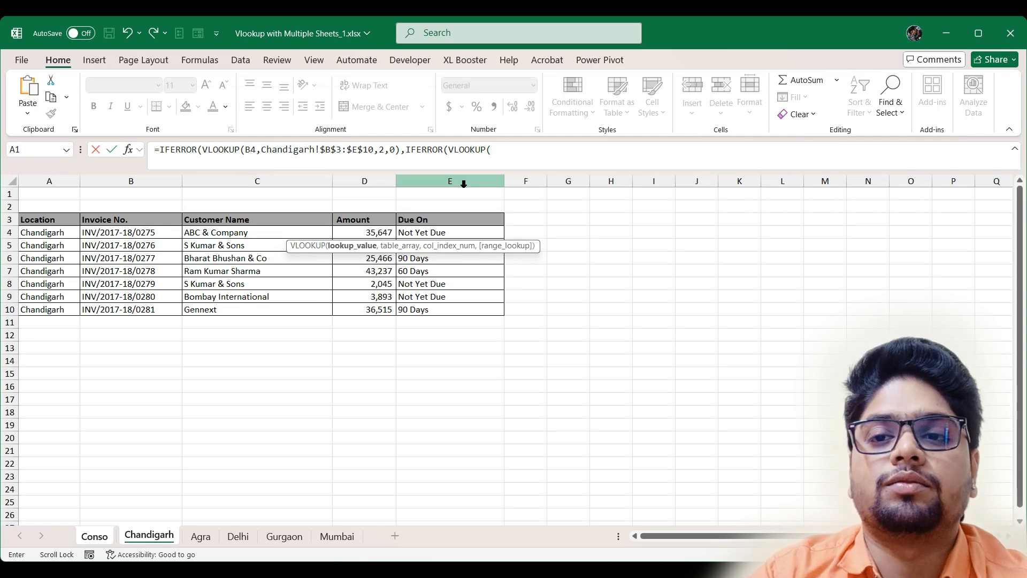
pyautogui.click(94, 537)
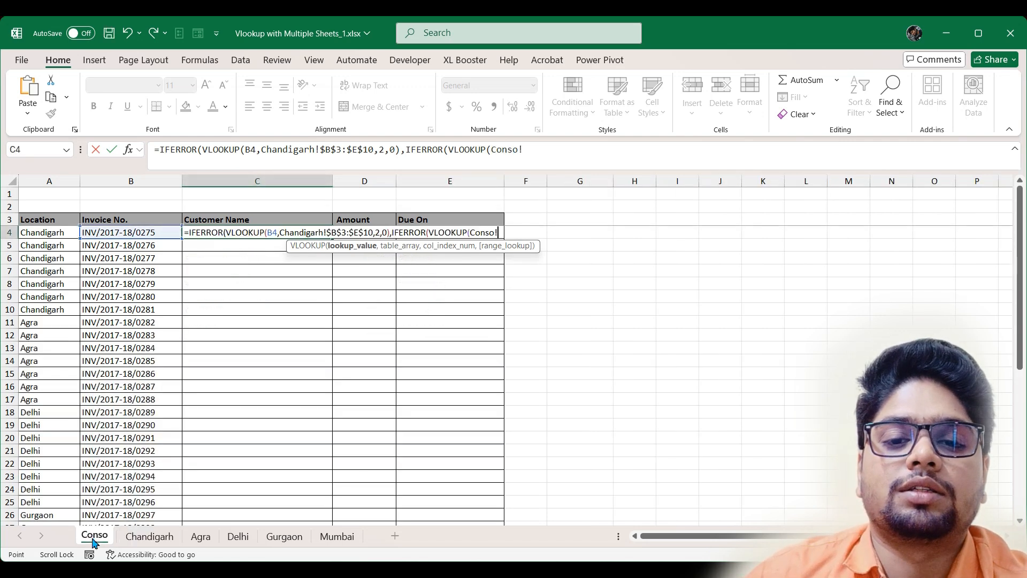
pyautogui.click(156, 232)
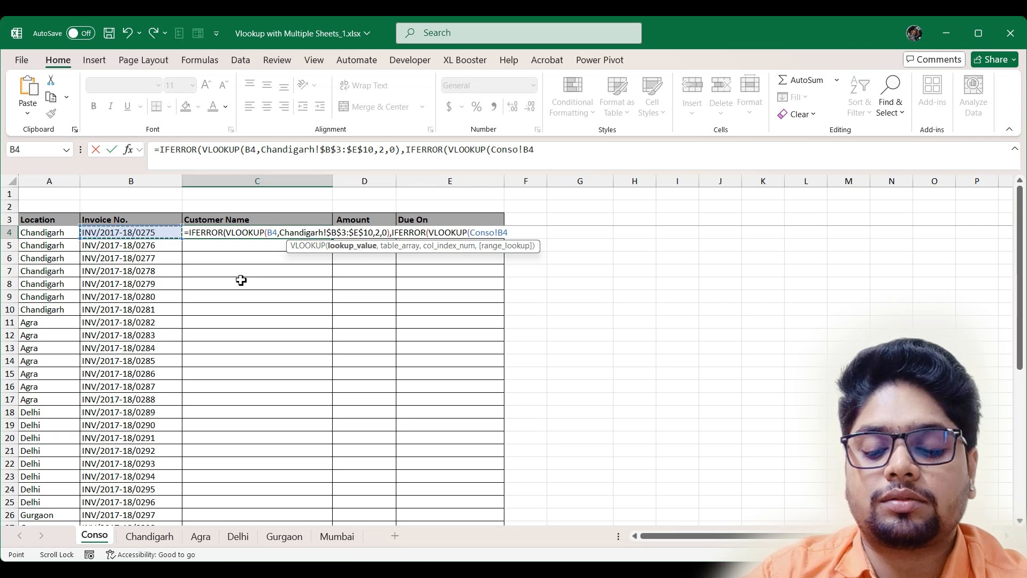
pyautogui.write(',')
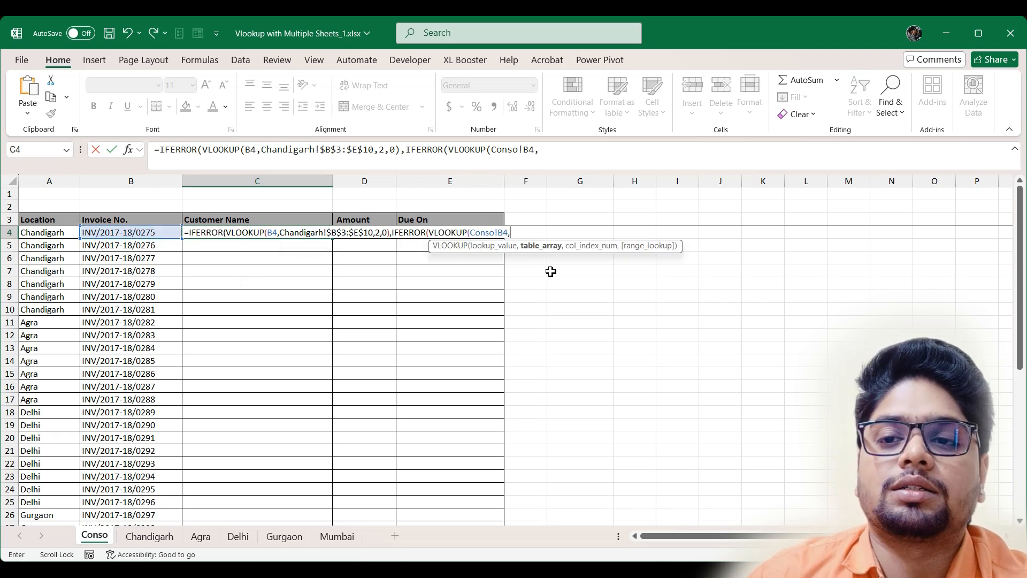
# - Point it at Agra!$B$3:$E$10, column 2, exact match, and begin IFERROR(VLOOKUP( after it
pyautogui.click(202, 541)
pyautogui.moveTo(116, 218); pyautogui.dragTo(451, 320)
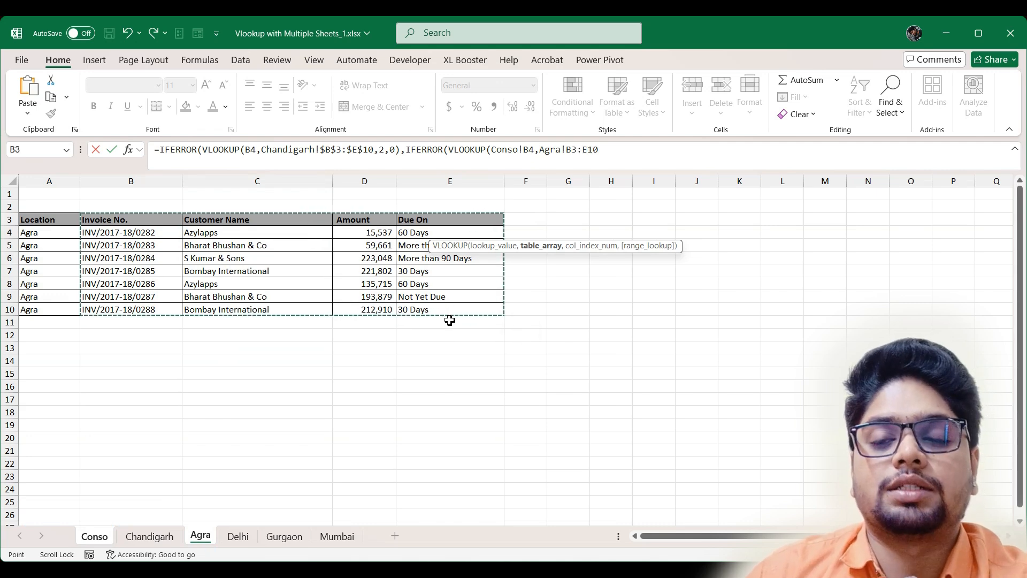
pyautogui.press('F4')
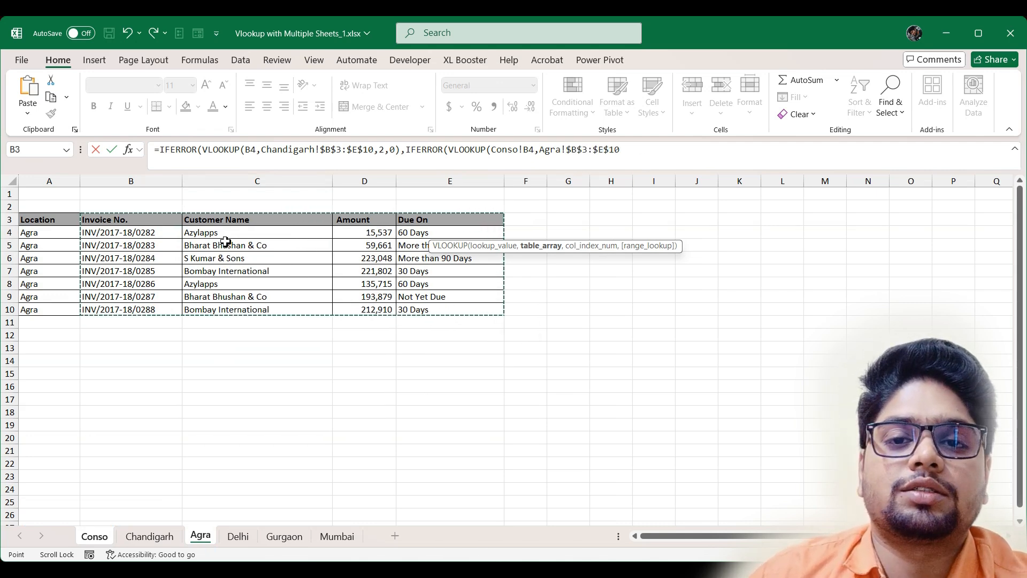
pyautogui.write(',2')
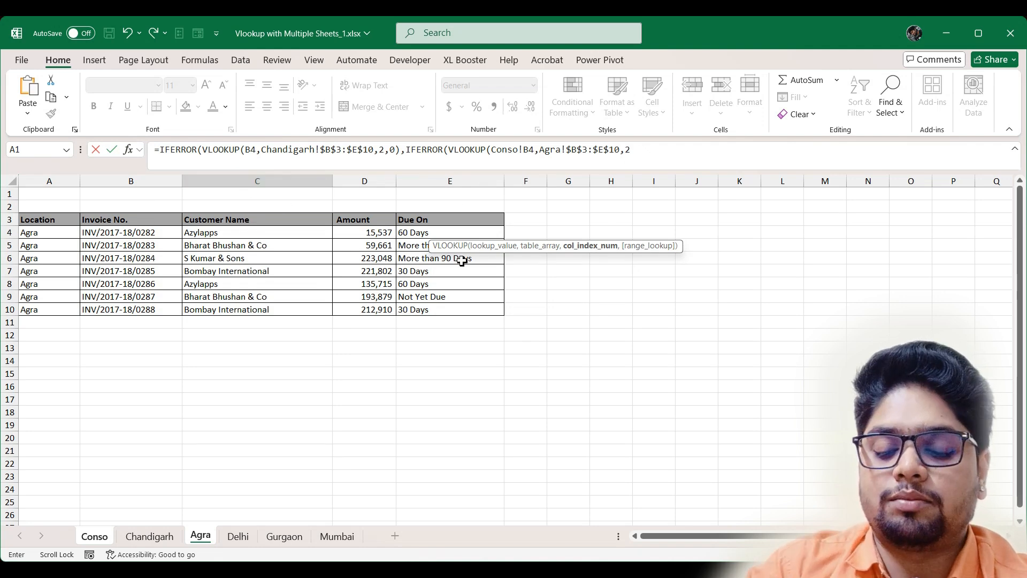
pyautogui.write(',')
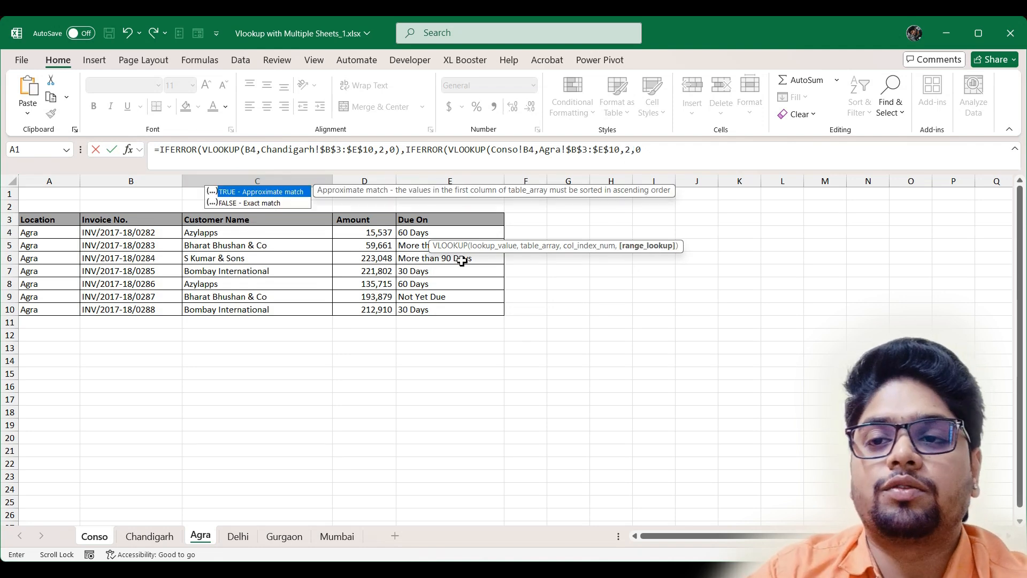
pyautogui.write('0)')
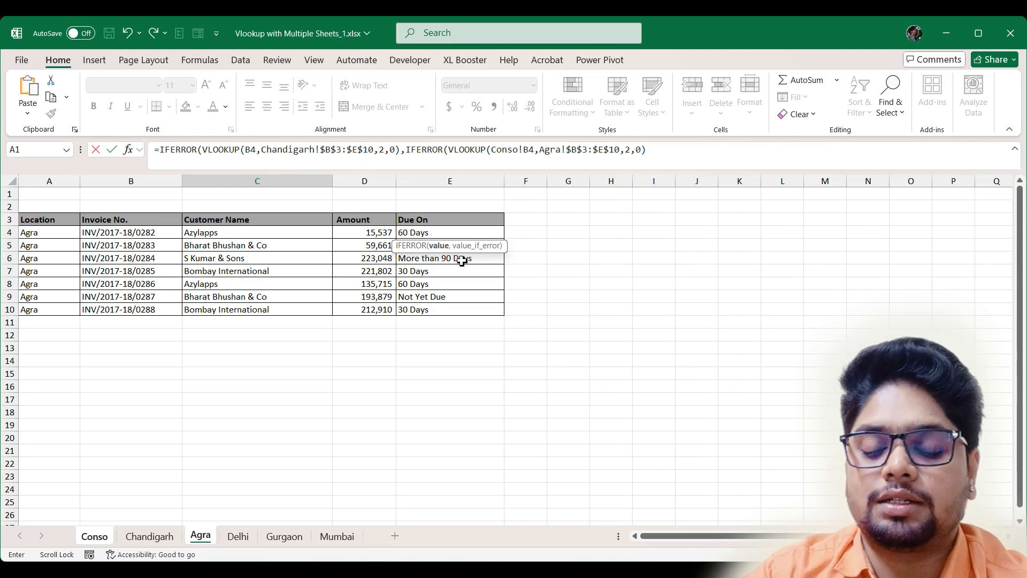
pyautogui.write(',')
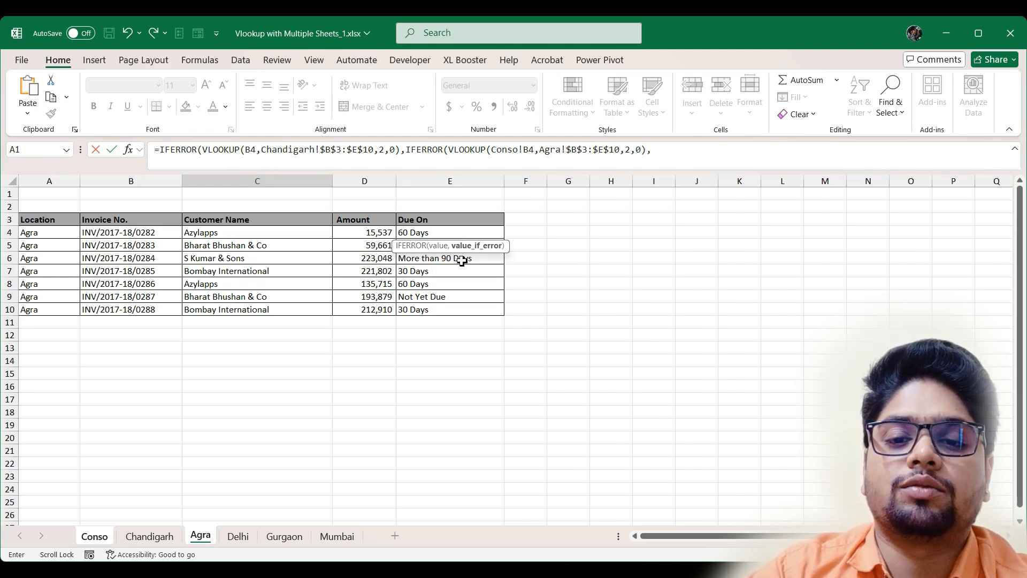
pyautogui.write('ife')
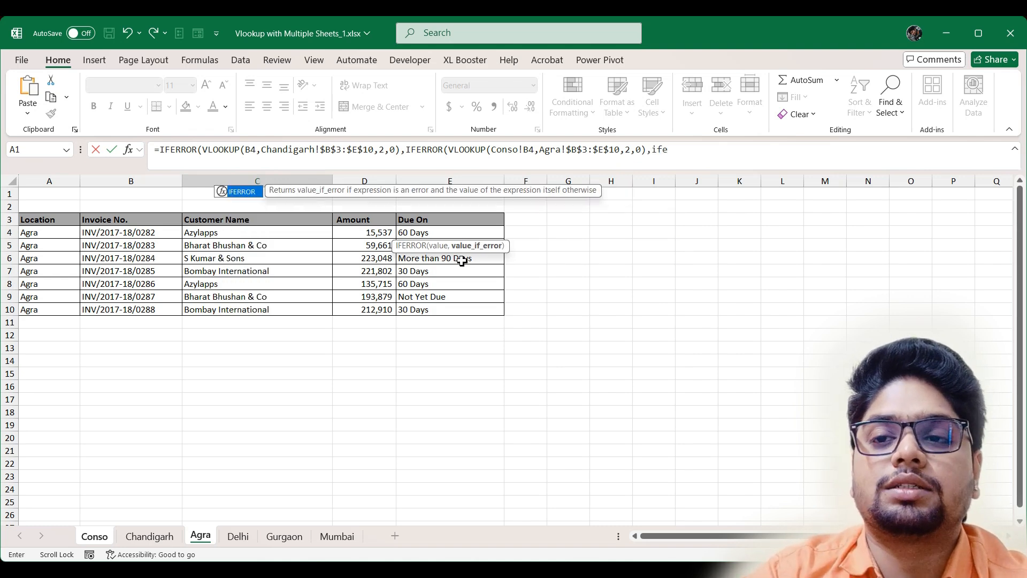
pyautogui.press('Tab')
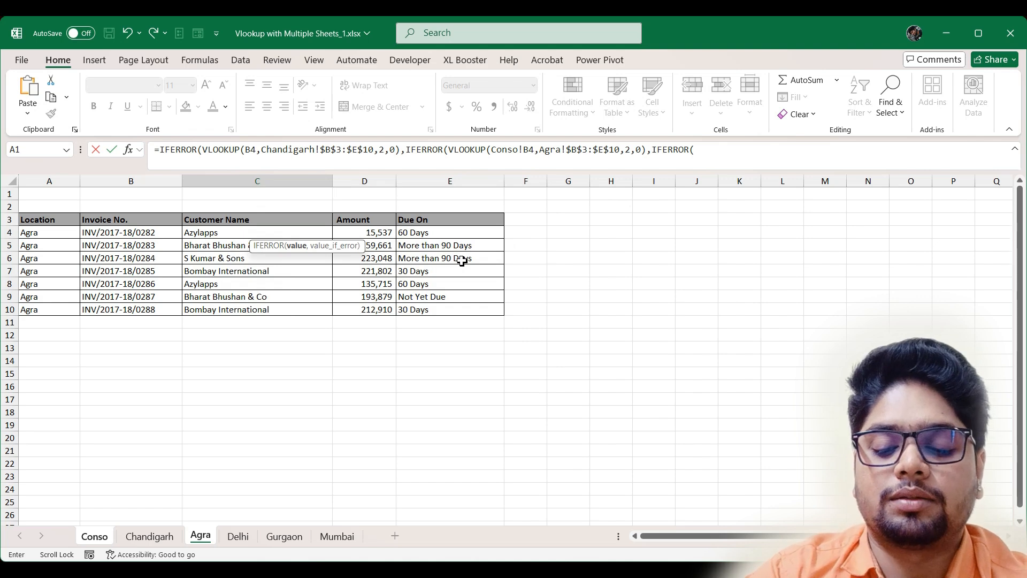
pyautogui.write('vl')
pyautogui.press('Tab')
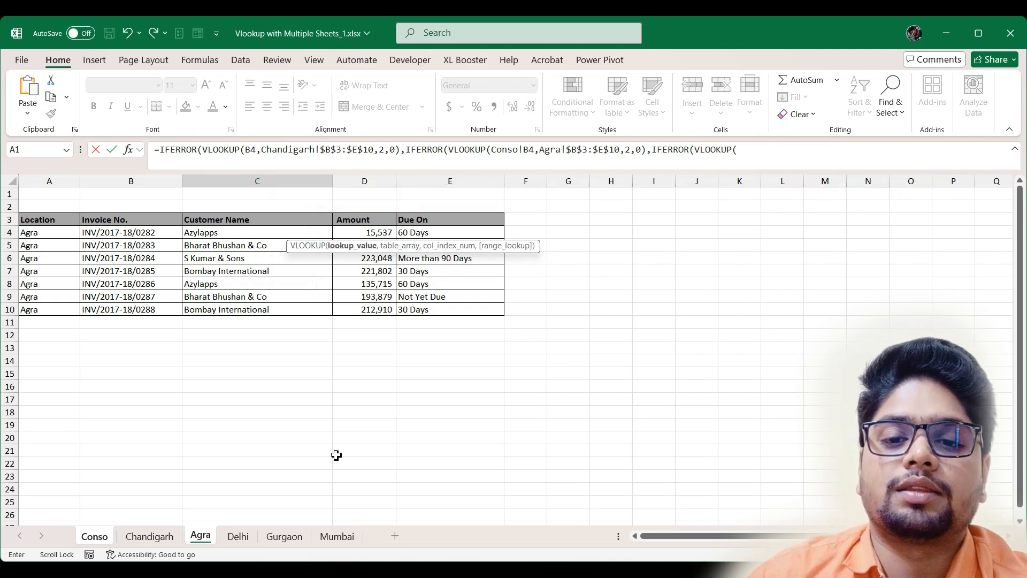
# - Add VLOOKUP(Conso!B4,Delhi!$B$3:$E$11,2,0) as the third fallback and start another IFERROR(VLOOKUP(
pyautogui.click(101, 541)
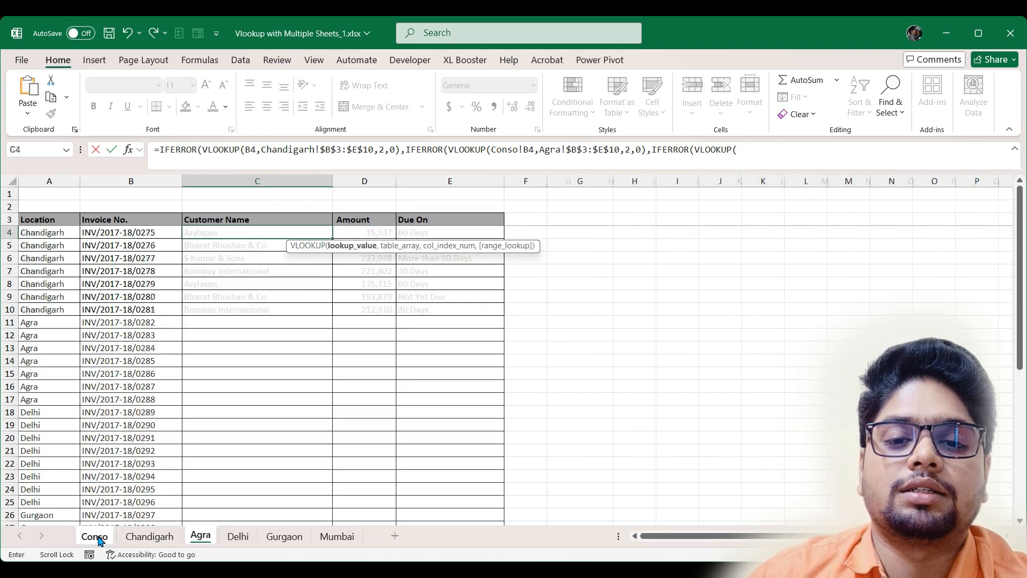
pyautogui.click(151, 232)
pyautogui.write(',')
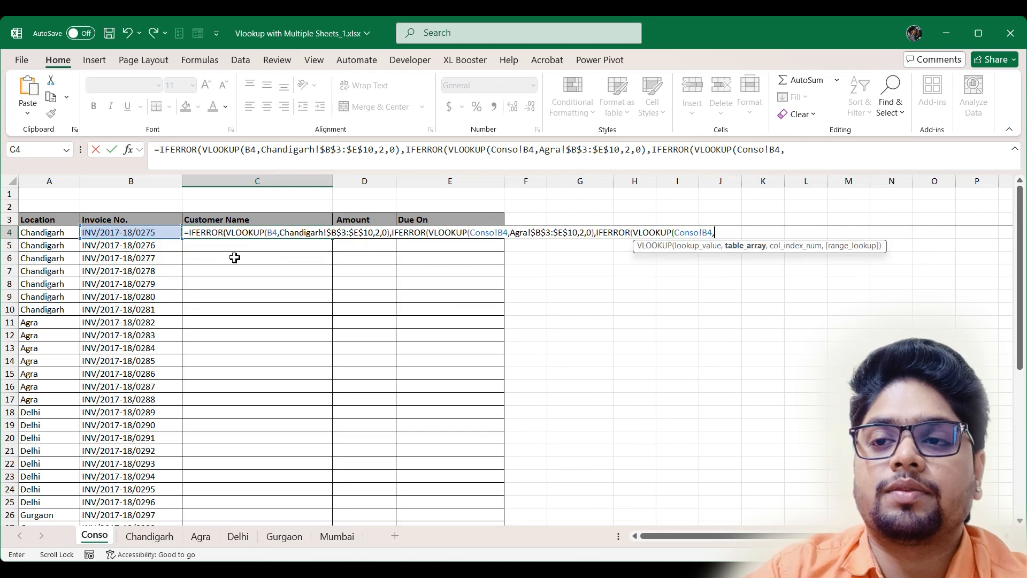
pyautogui.click(237, 537)
pyautogui.moveTo(110, 219); pyautogui.dragTo(437, 321)
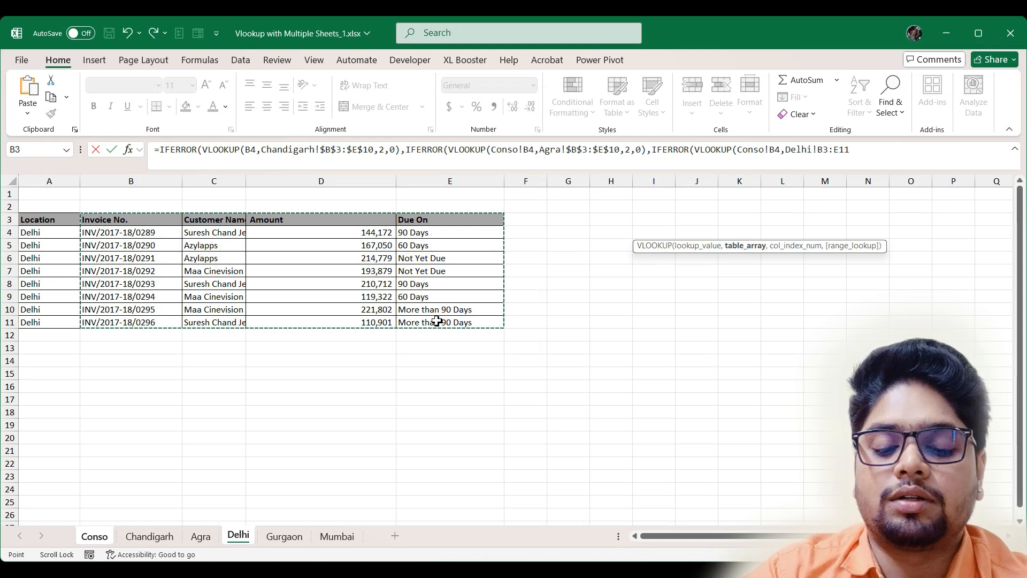
pyautogui.press('F4')
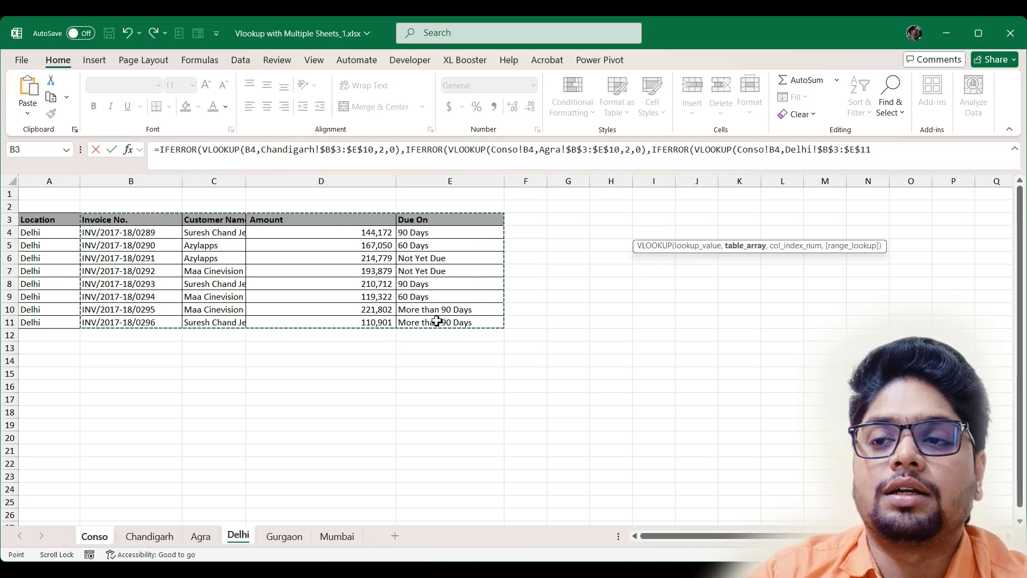
pyautogui.write(',')
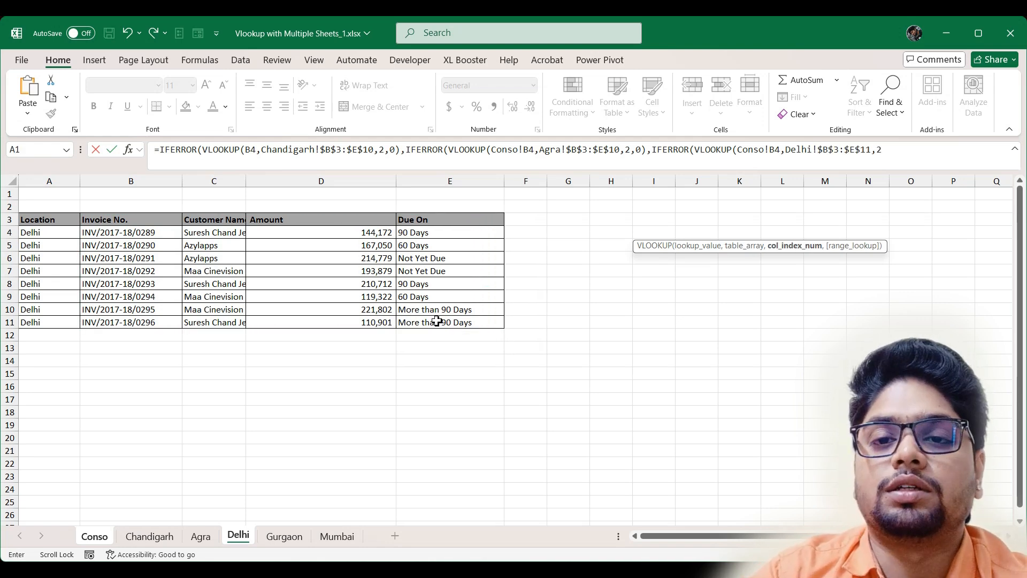
pyautogui.write('2')
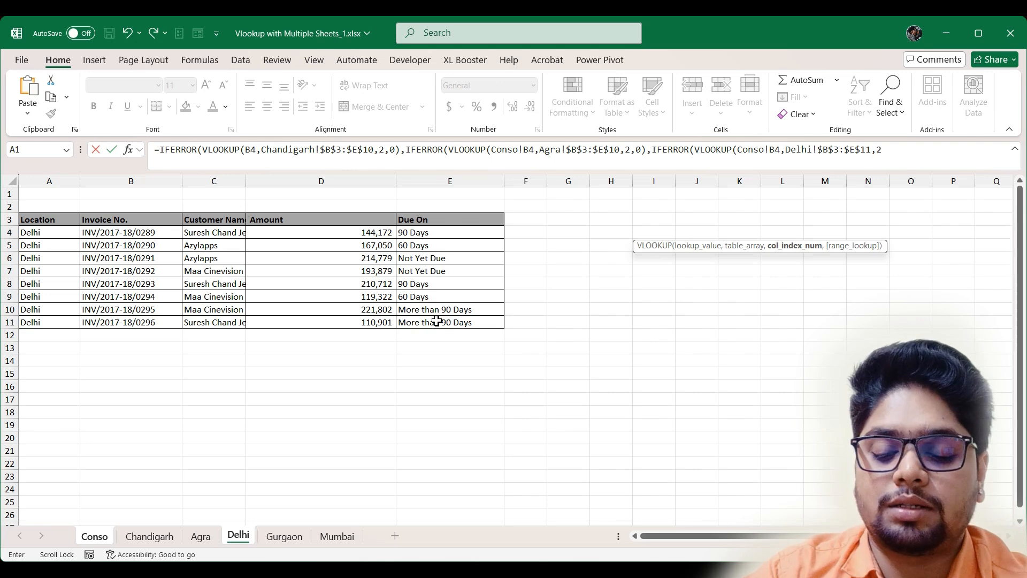
pyautogui.write(',')
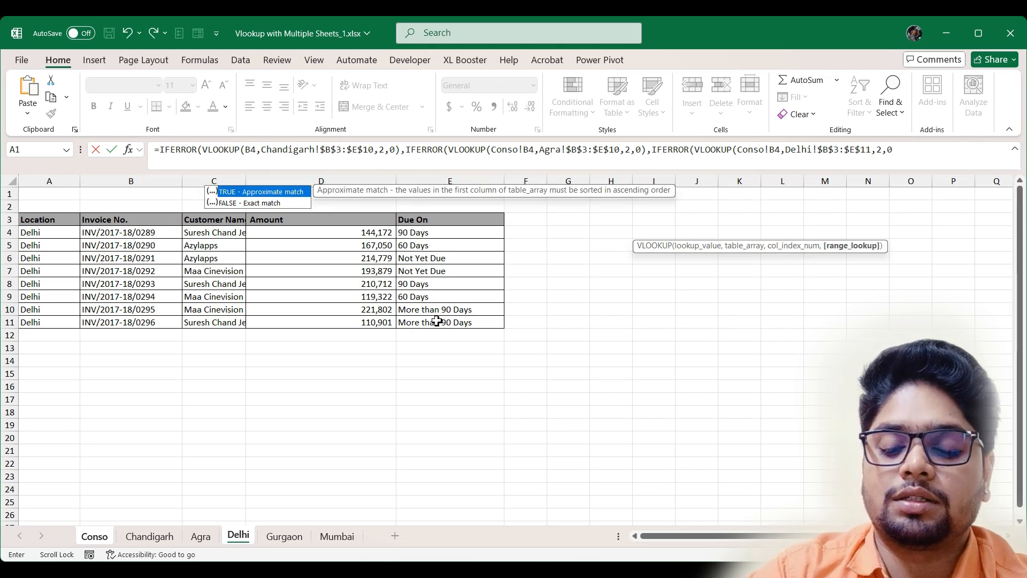
pyautogui.write('0)')
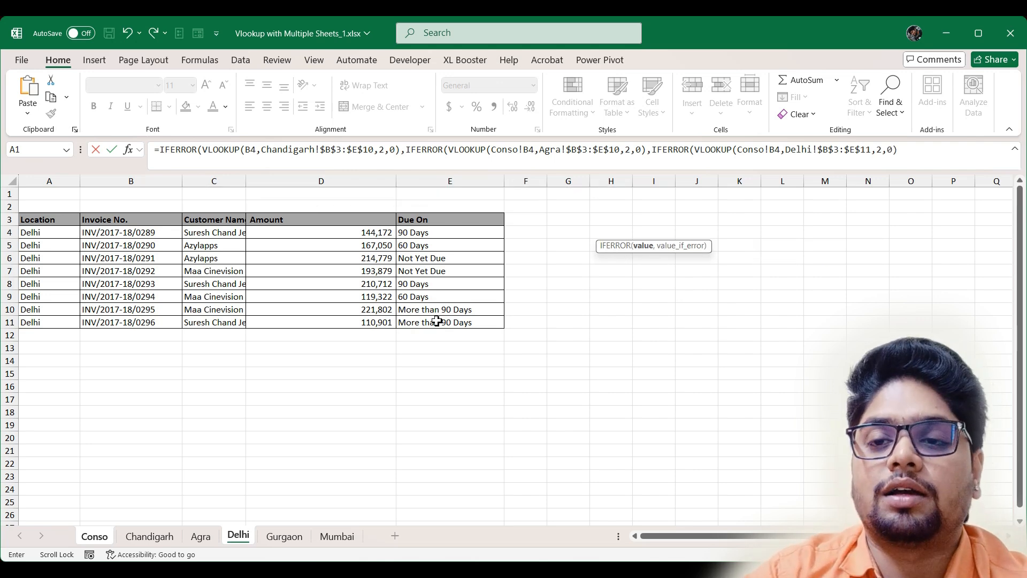
pyautogui.write(',IFERROR(')
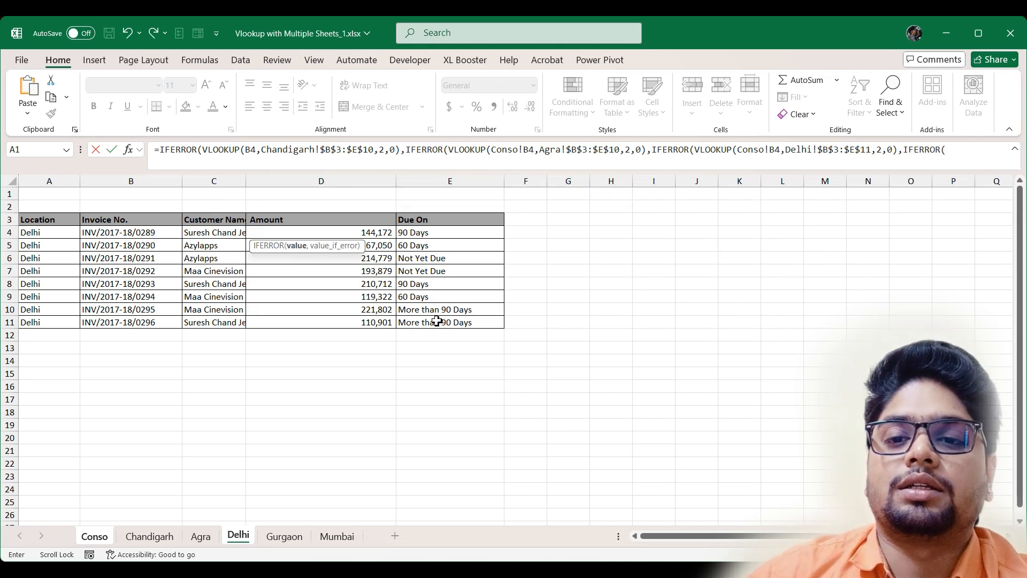
pyautogui.write('VLOOKUP(')
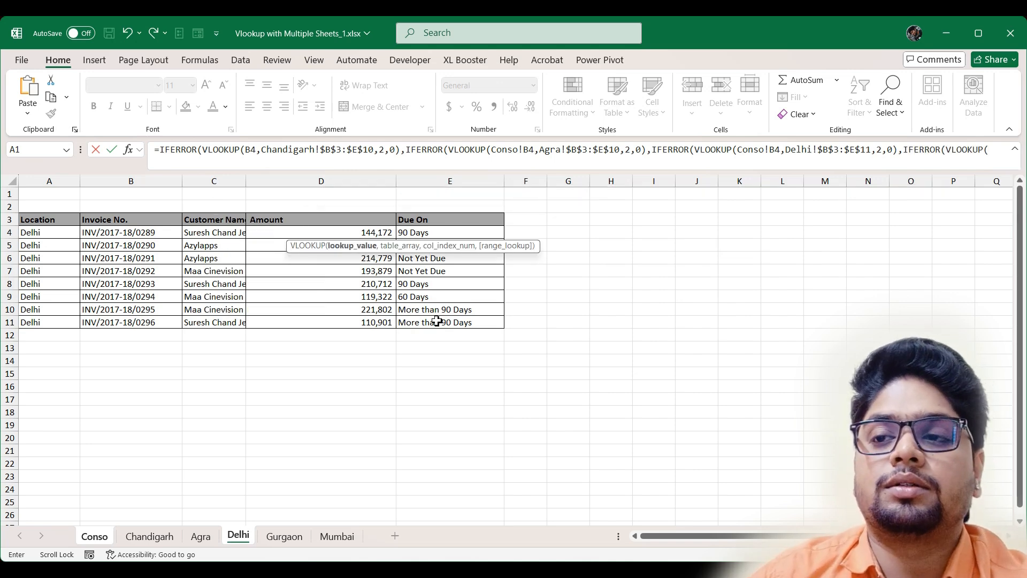
# - Add the fallback VLOOKUP(Conso!B4,Gurgaon!$B$3:$E$11,2,0) and insert one more VLOOKUP(
pyautogui.click(94, 537)
pyautogui.click(150, 232)
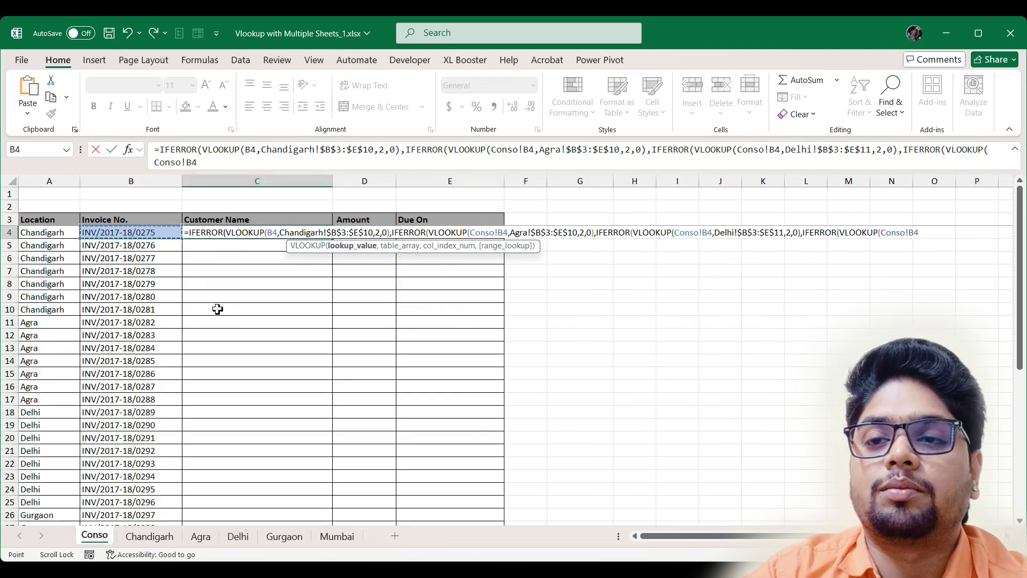
pyautogui.write(',')
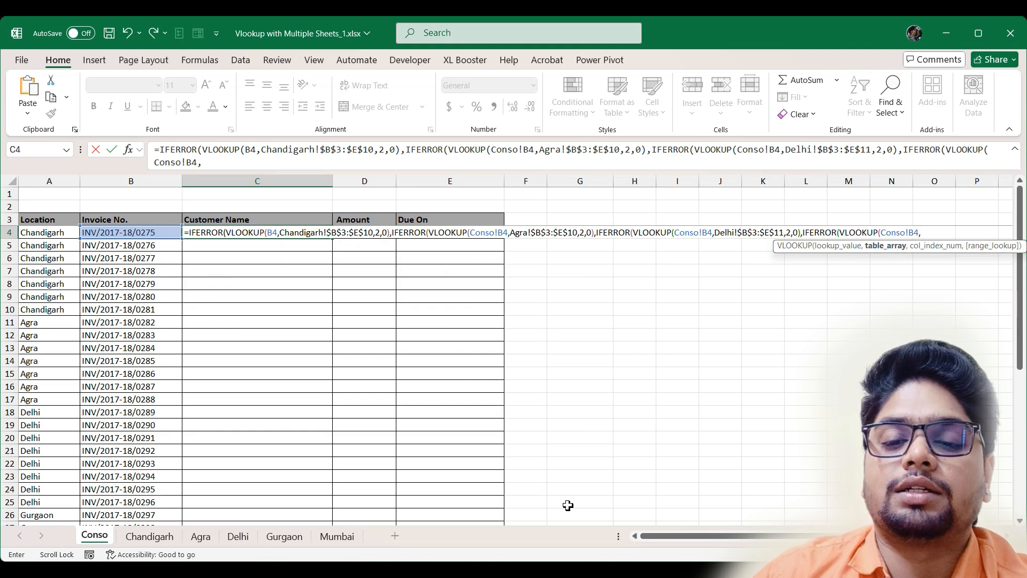
pyautogui.click(283, 541)
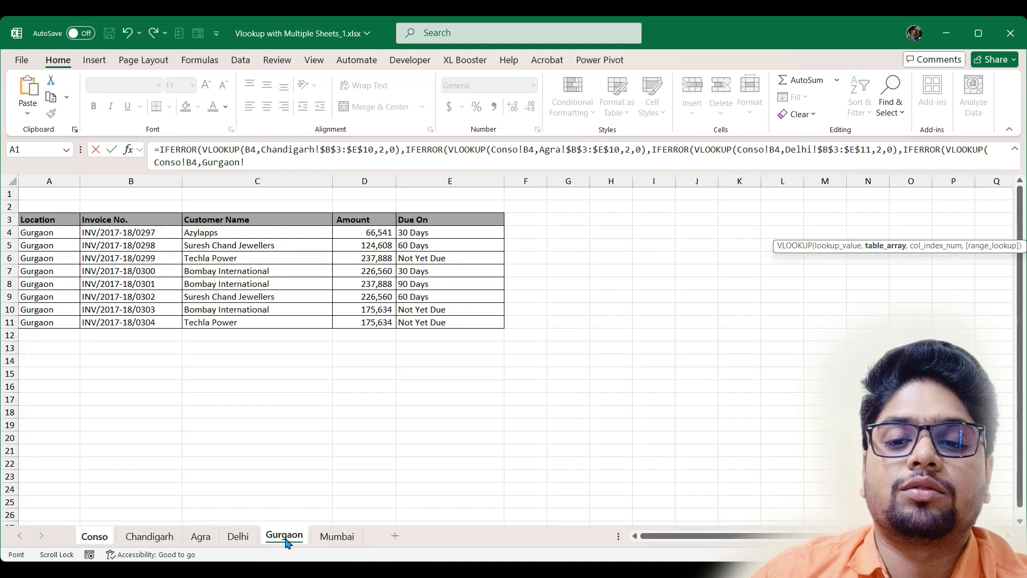
pyautogui.moveTo(110, 221); pyautogui.dragTo(443, 322)
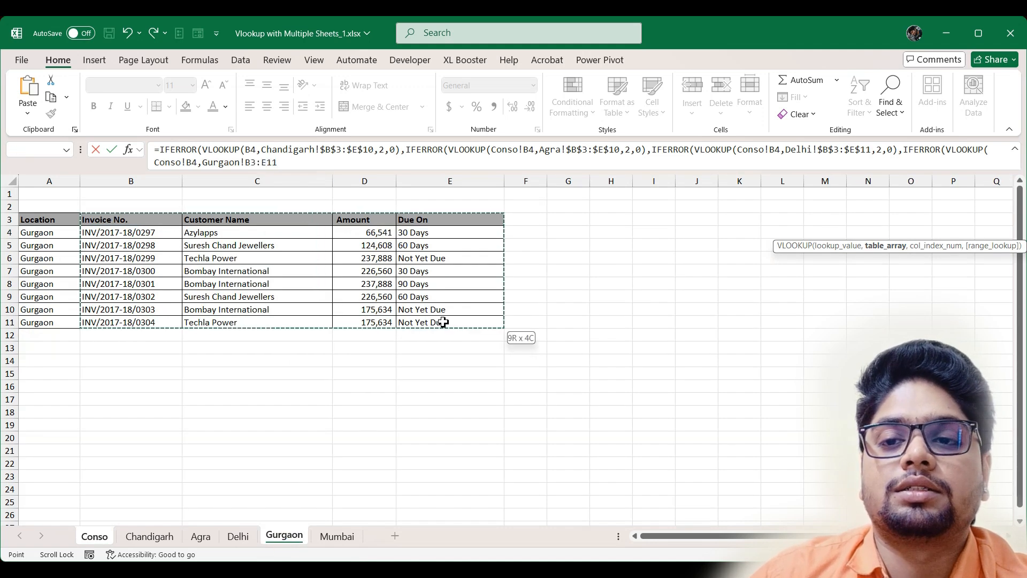
pyautogui.press('F4')
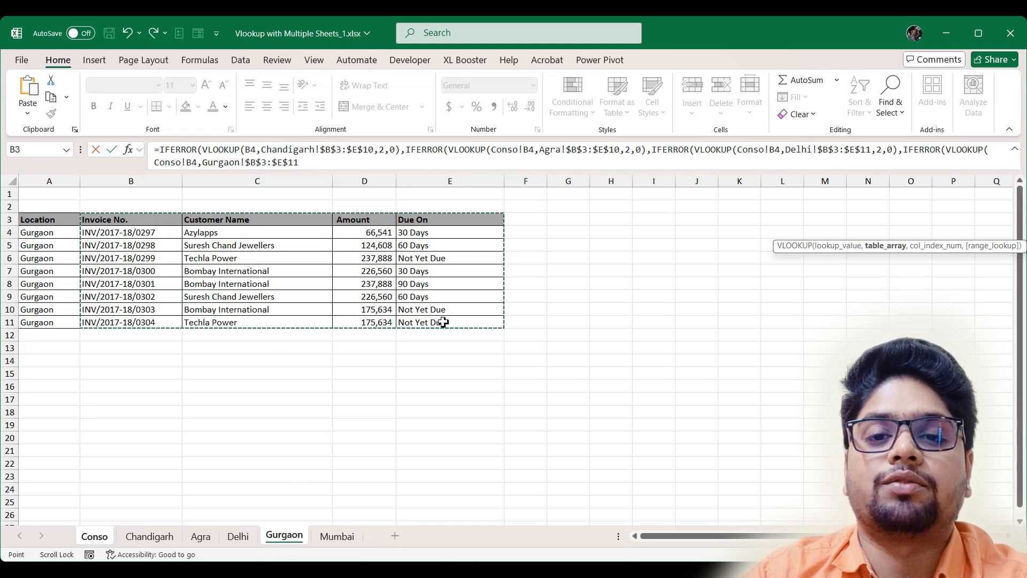
pyautogui.write(',')
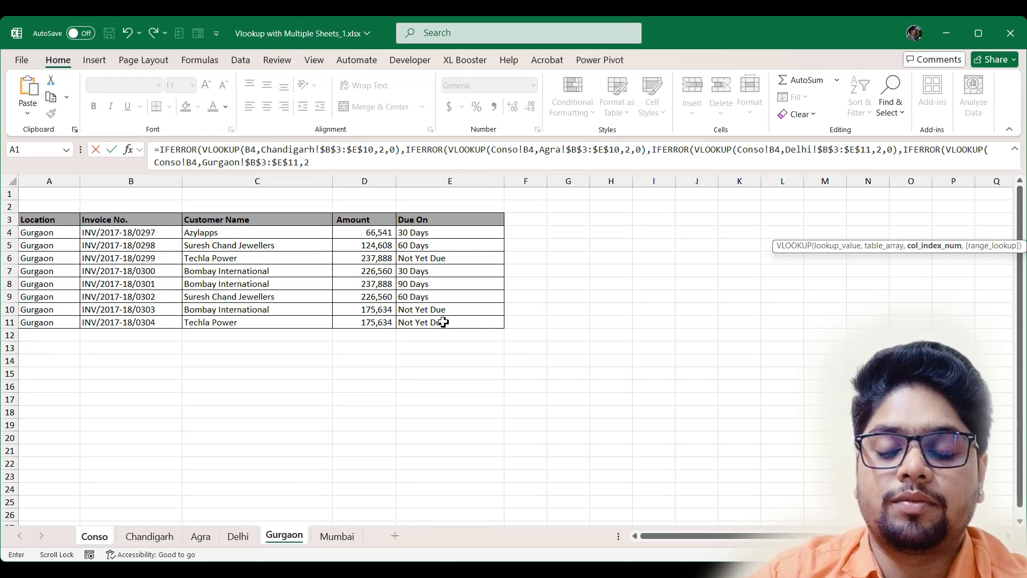
pyautogui.write('2')
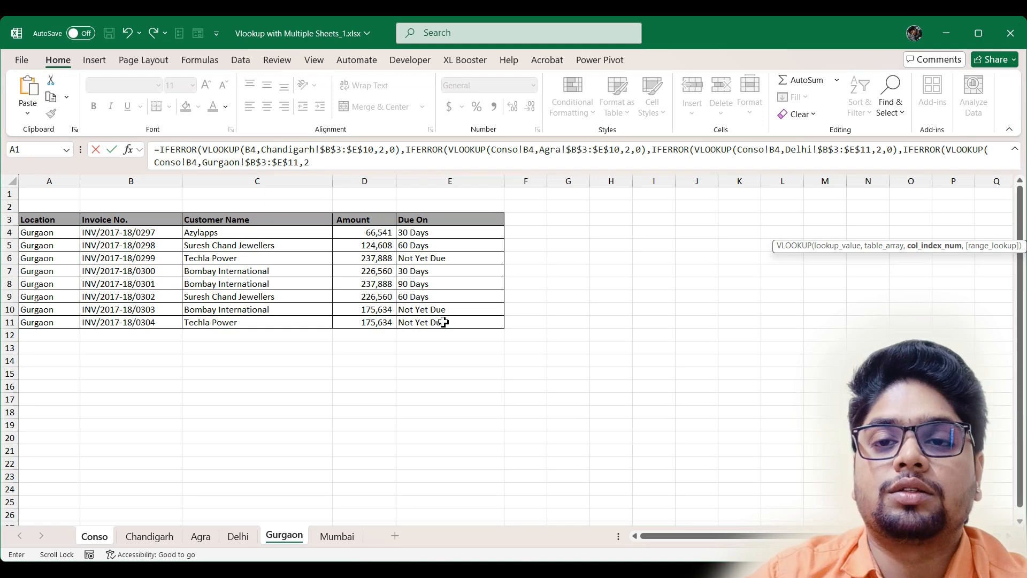
pyautogui.write(',')
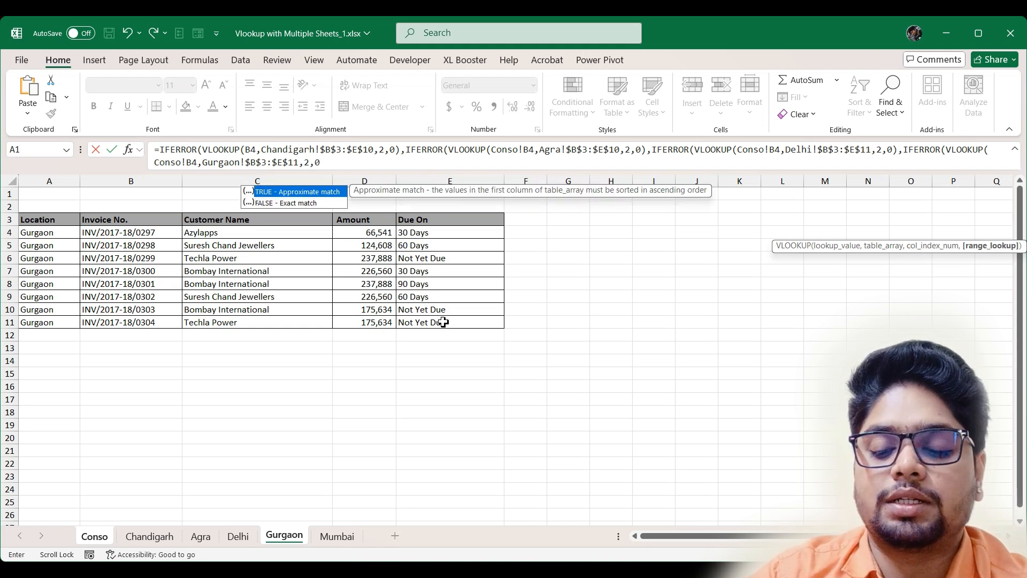
pyautogui.write('0)')
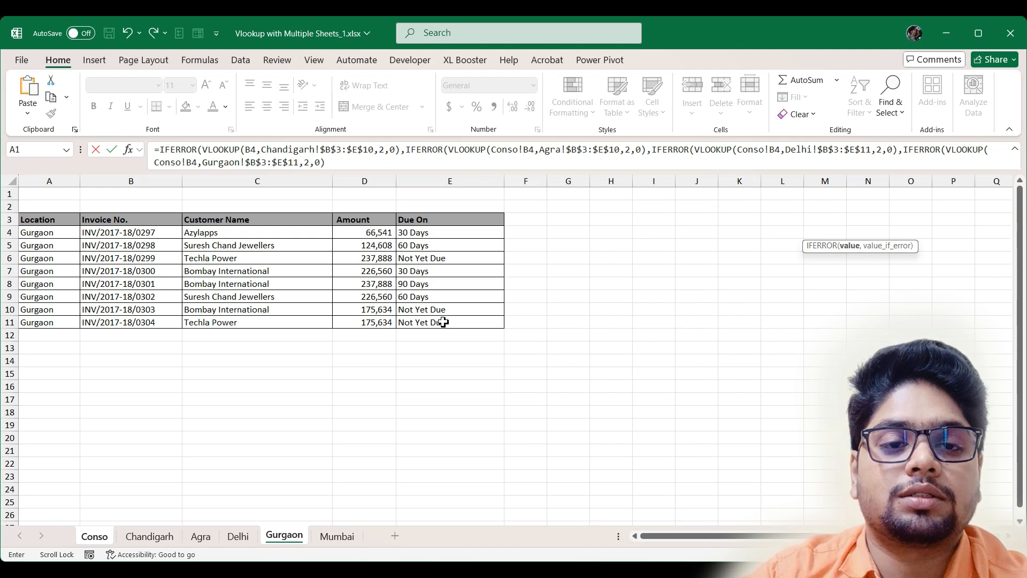
pyautogui.write('v')
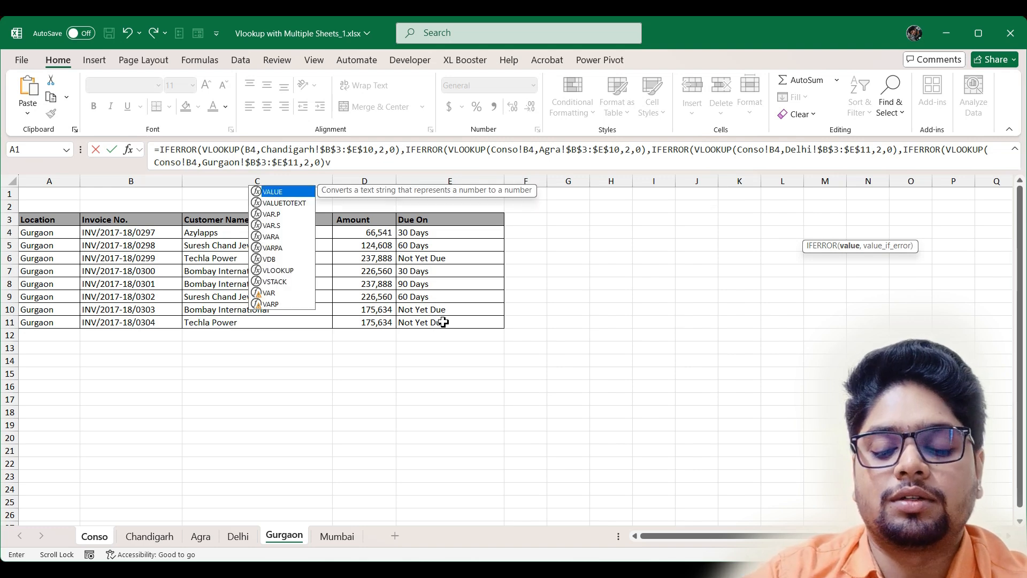
pyautogui.write('lo')
pyautogui.press('Tab')
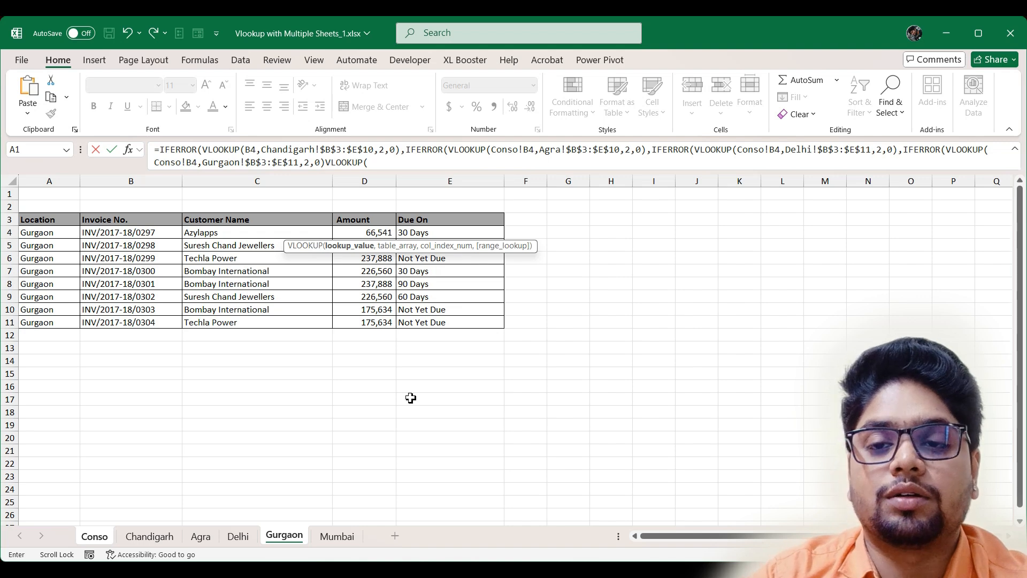
# - Give the last VLOOKUP Conso!B4, Mumbai!$B$3:$E$13, column 2 and exact match
pyautogui.click(94, 536)
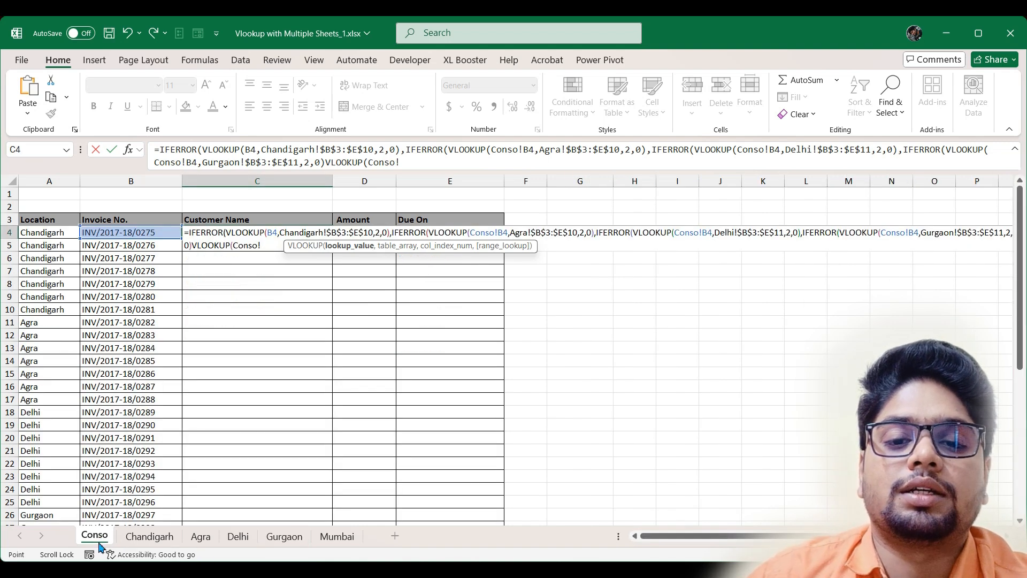
pyautogui.click(153, 232)
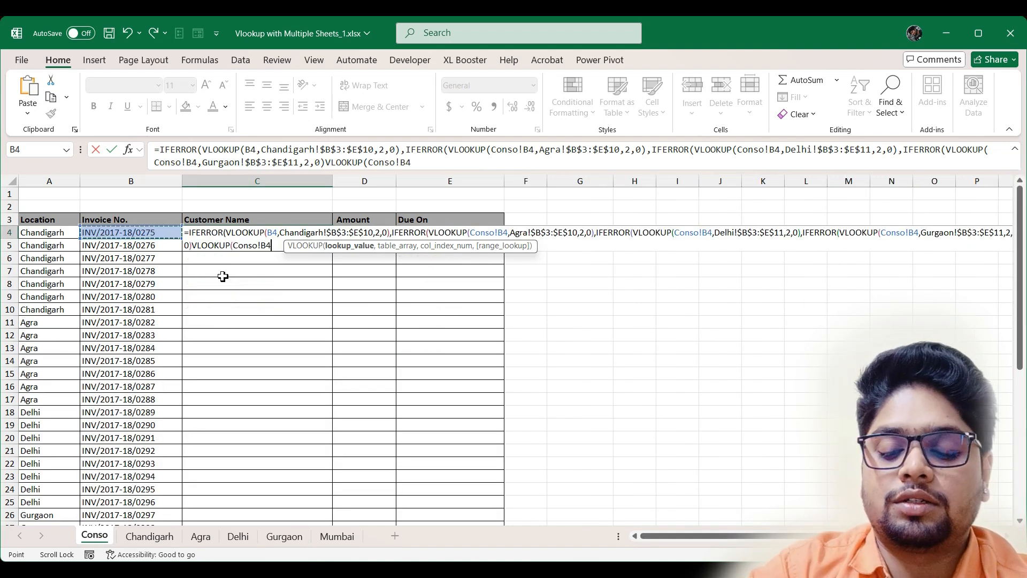
pyautogui.write(',')
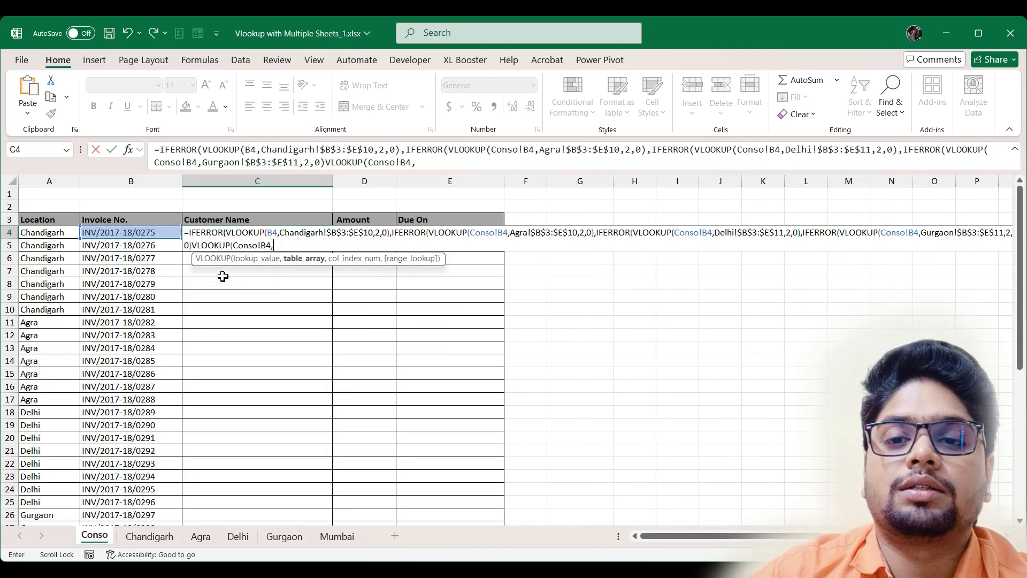
pyautogui.click(346, 538)
pyautogui.moveTo(123, 220); pyautogui.dragTo(469, 345)
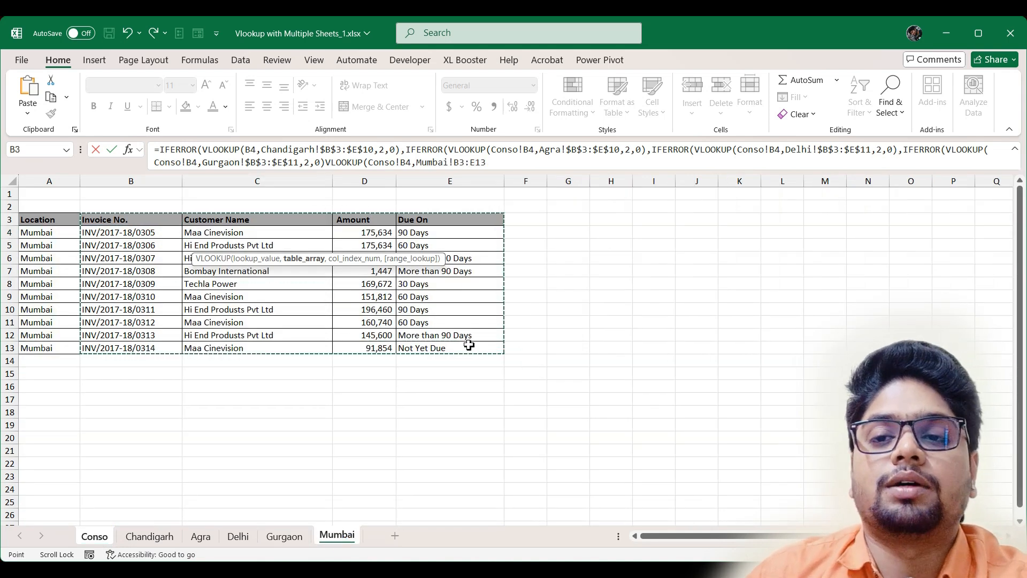
pyautogui.press('F4')
pyautogui.write(',')
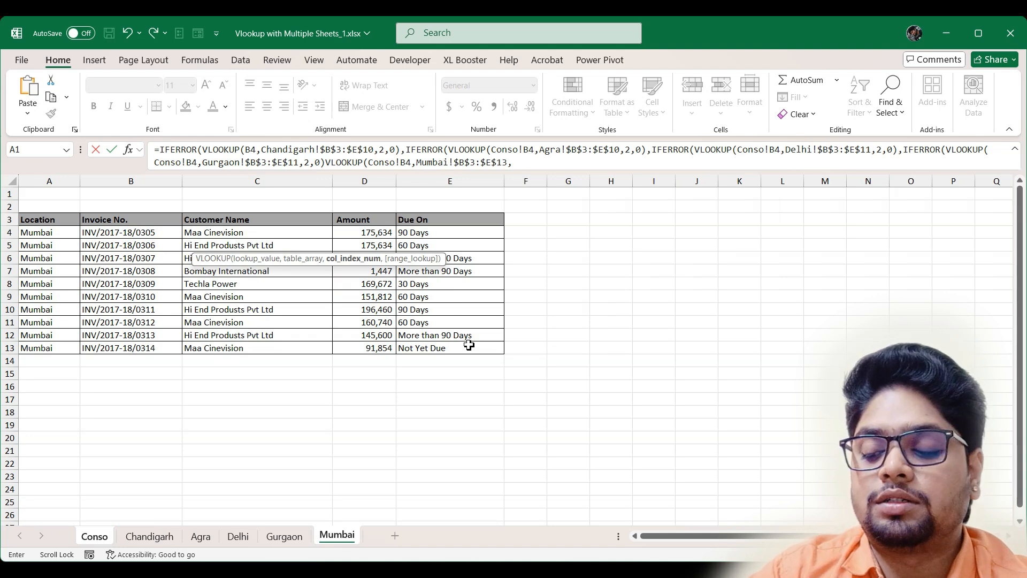
pyautogui.write('2')
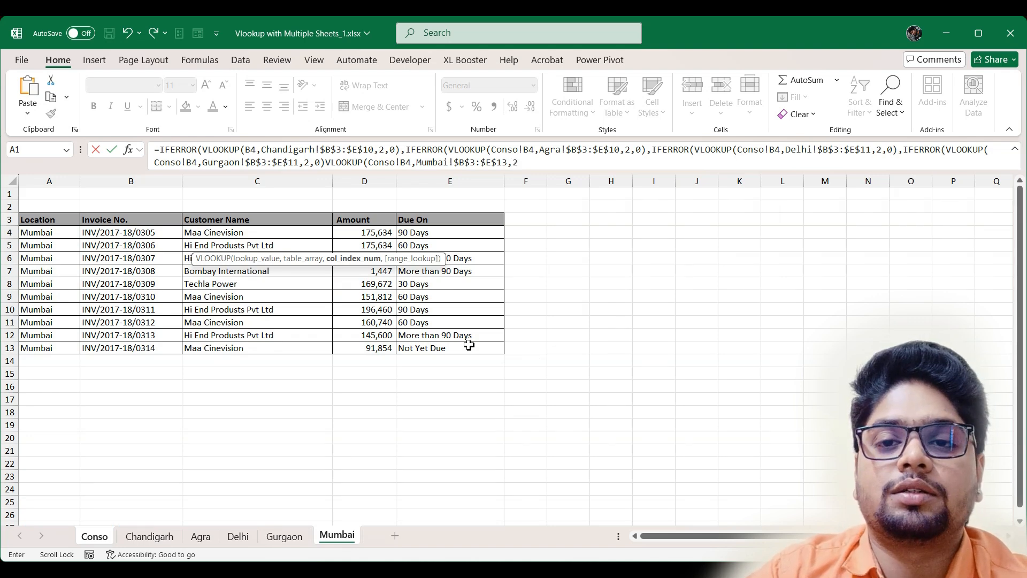
pyautogui.write(',0')
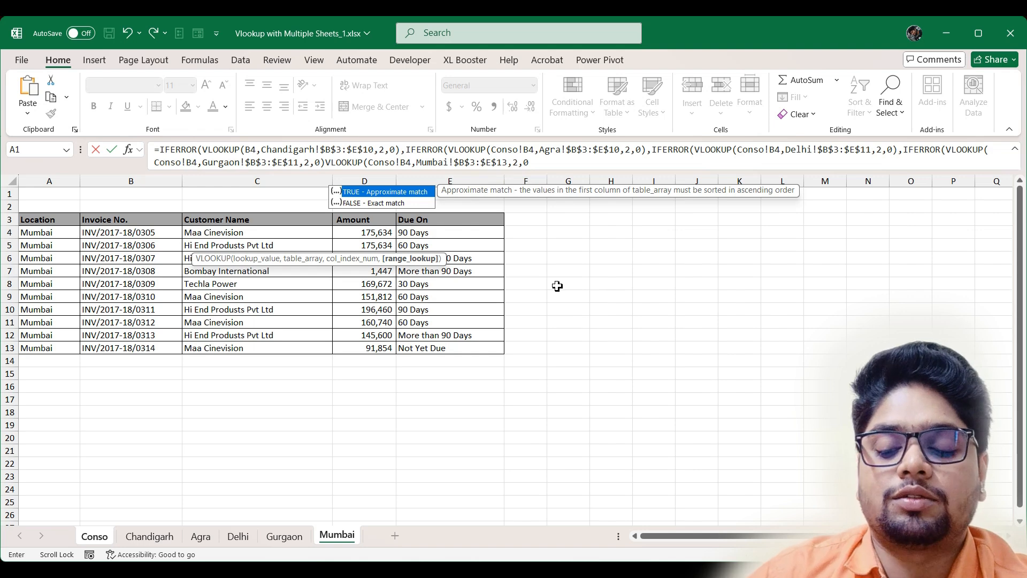
# - Insert the missing comma before the last VLOOKUP and accept Excel's bracket correction to commit C4
pyautogui.press('Return')
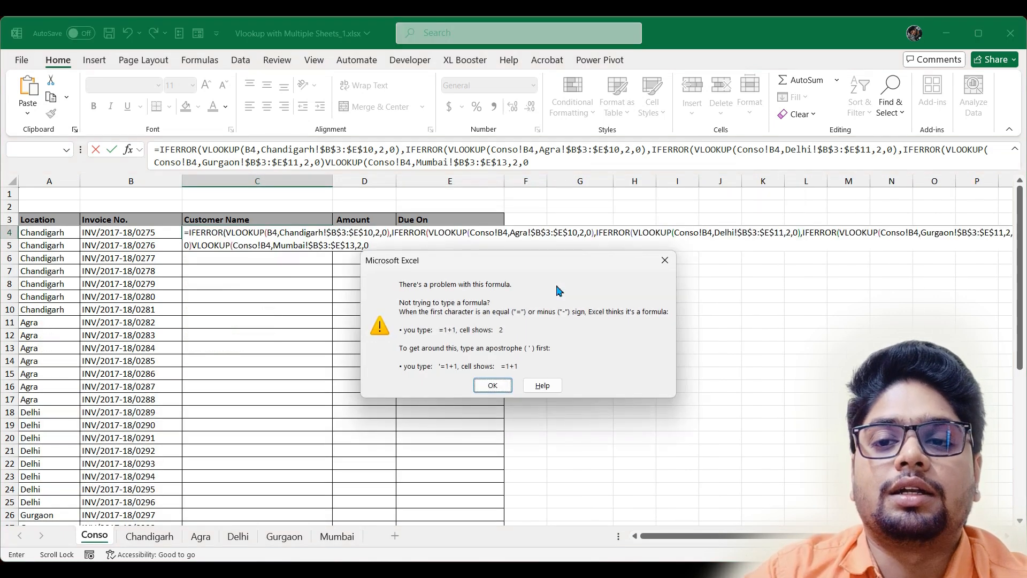
pyautogui.press('Return')
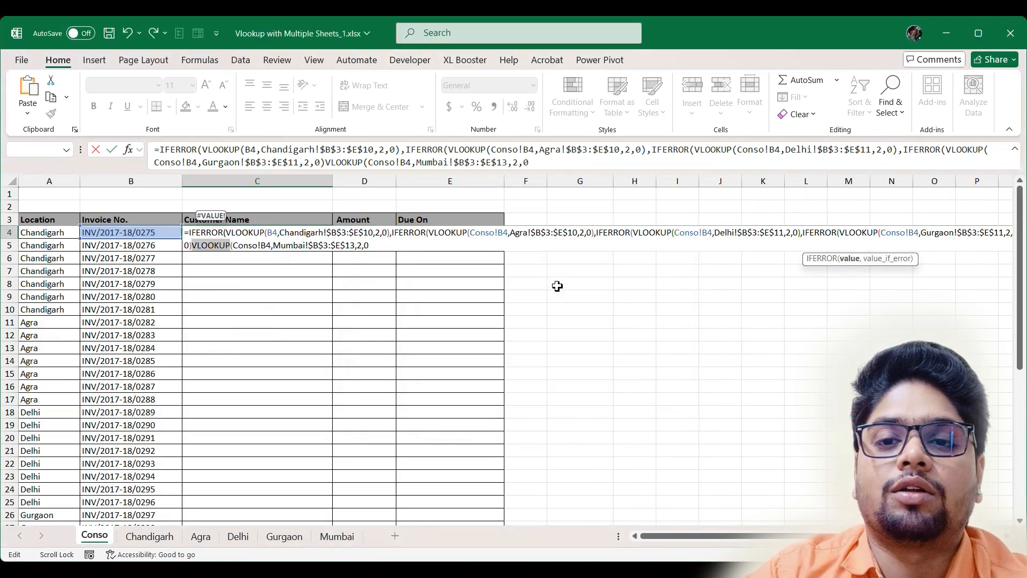
pyautogui.press('Return')
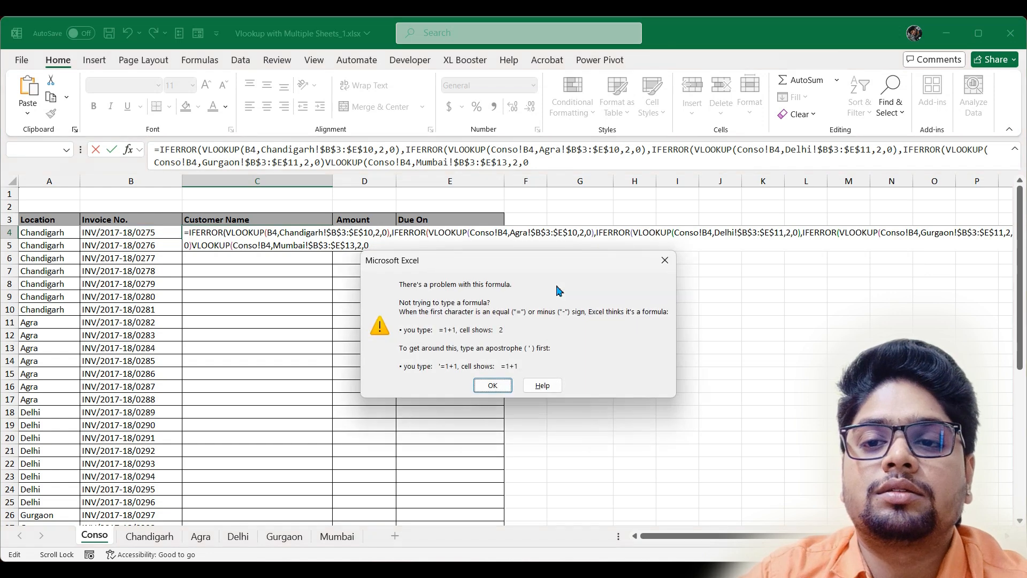
pyautogui.press('Return')
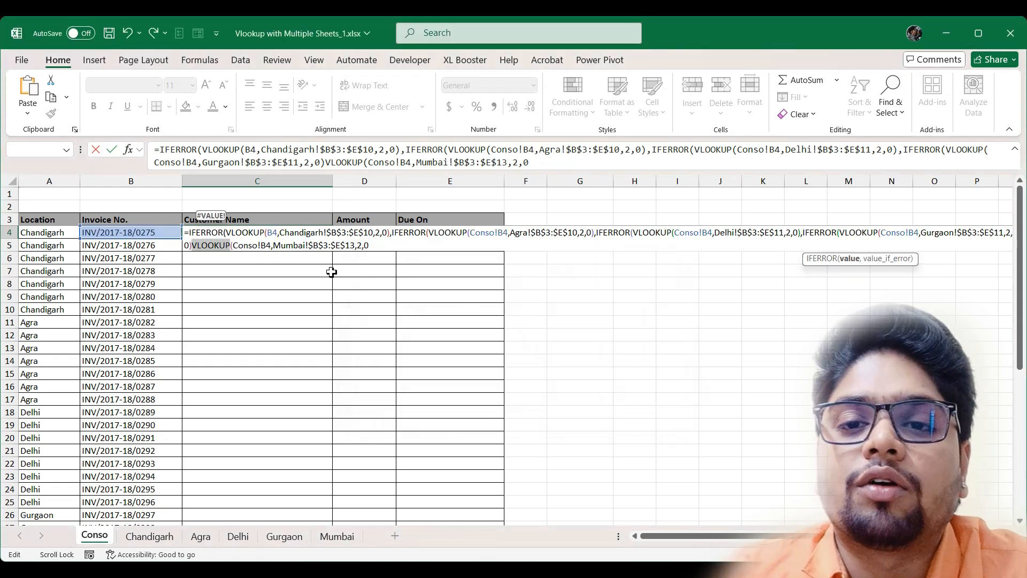
pyautogui.click(192, 245)
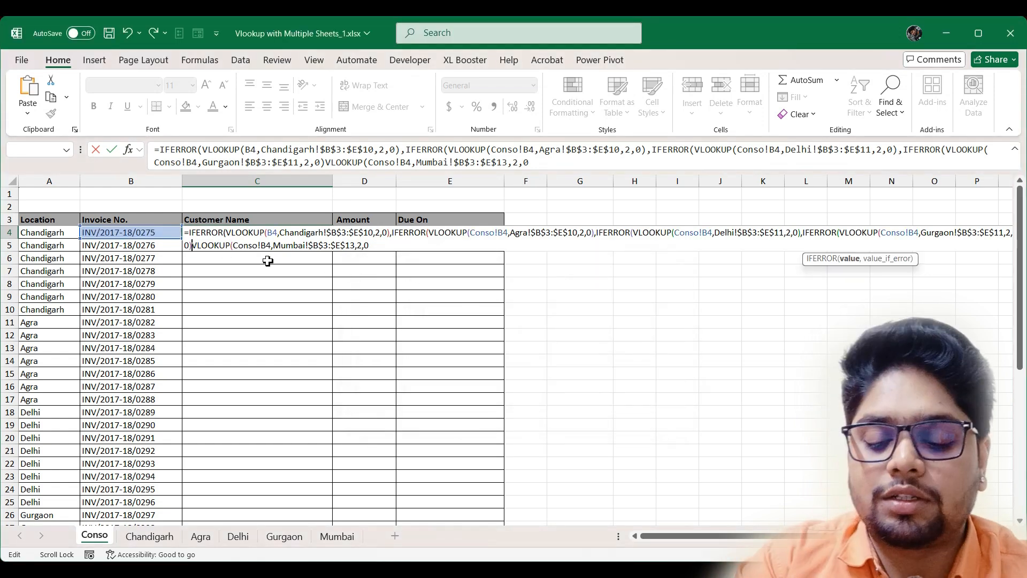
pyautogui.write(',')
pyautogui.press('Return')
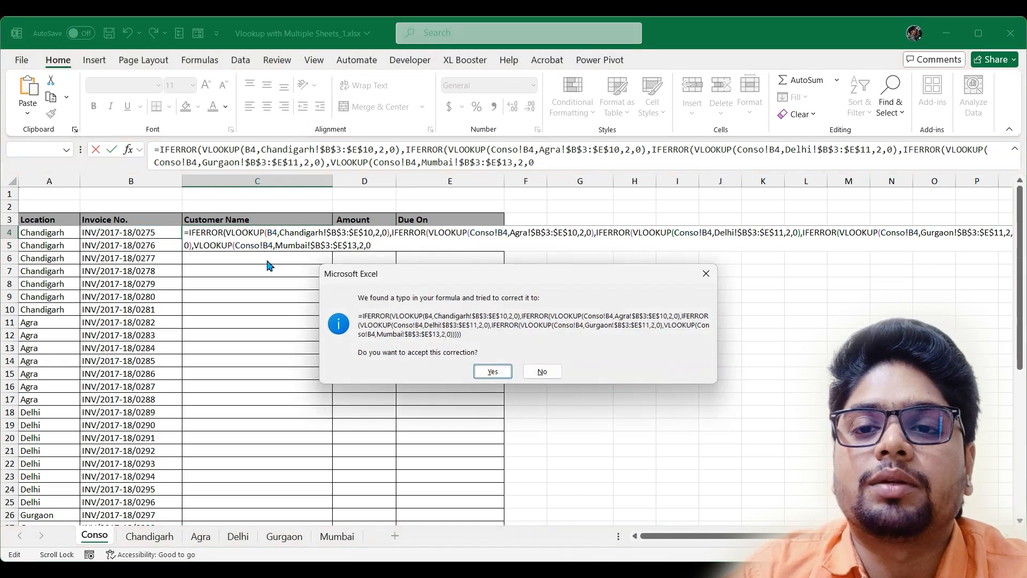
pyautogui.press('Return')
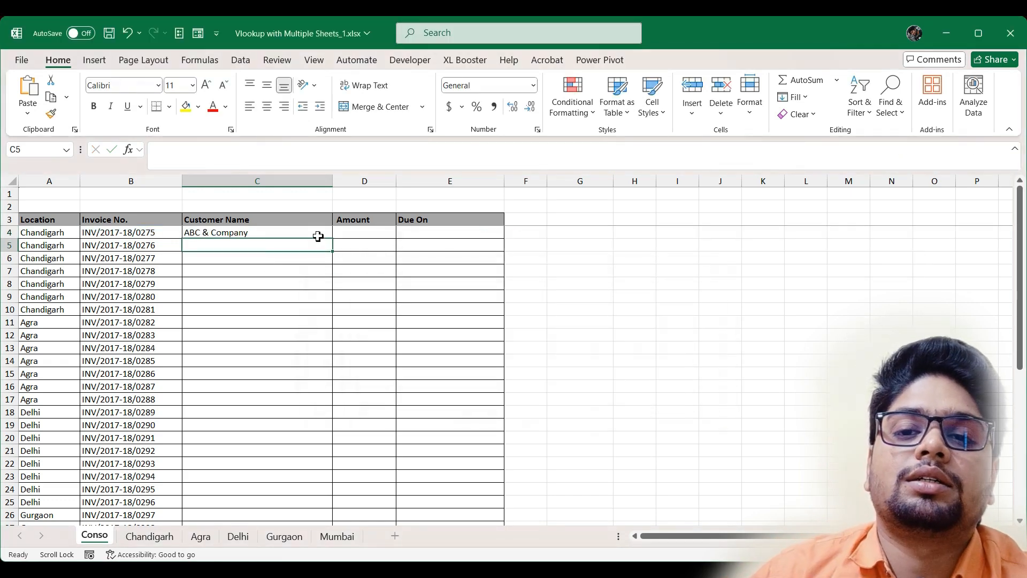
# - Fill C4's lookup formula down column C and check row 11, the first Agra invoice
pyautogui.click(318, 235)
pyautogui.doubleClick(332, 240)
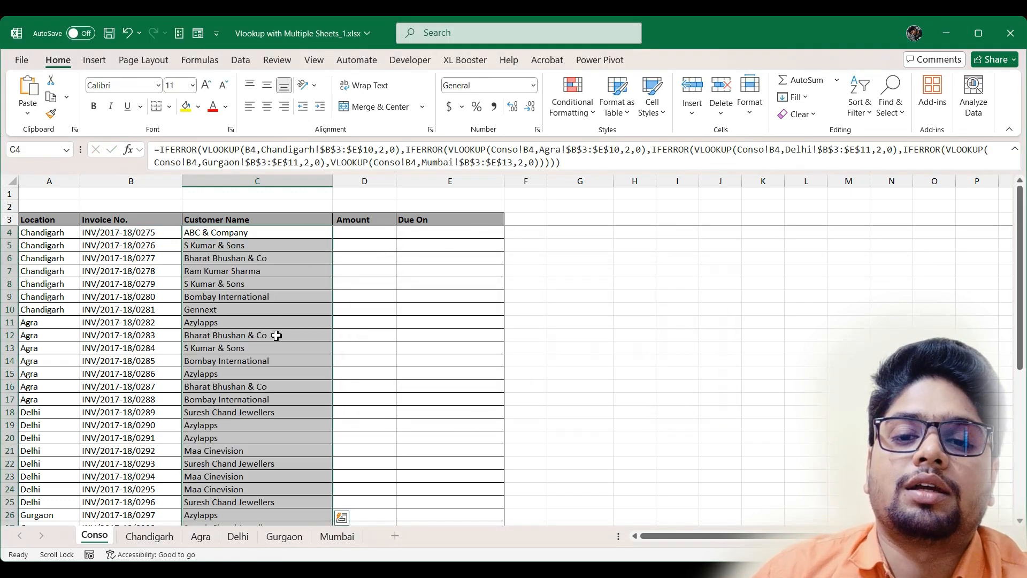
pyautogui.scroll(-7, 274, 348)
pyautogui.scroll(6, 244, 442)
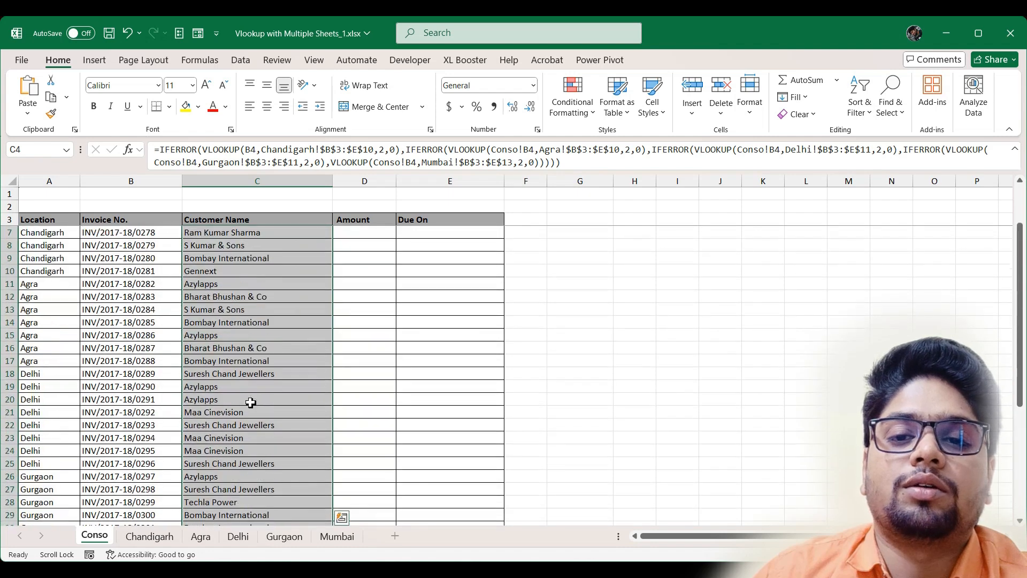
pyautogui.click(46, 284)
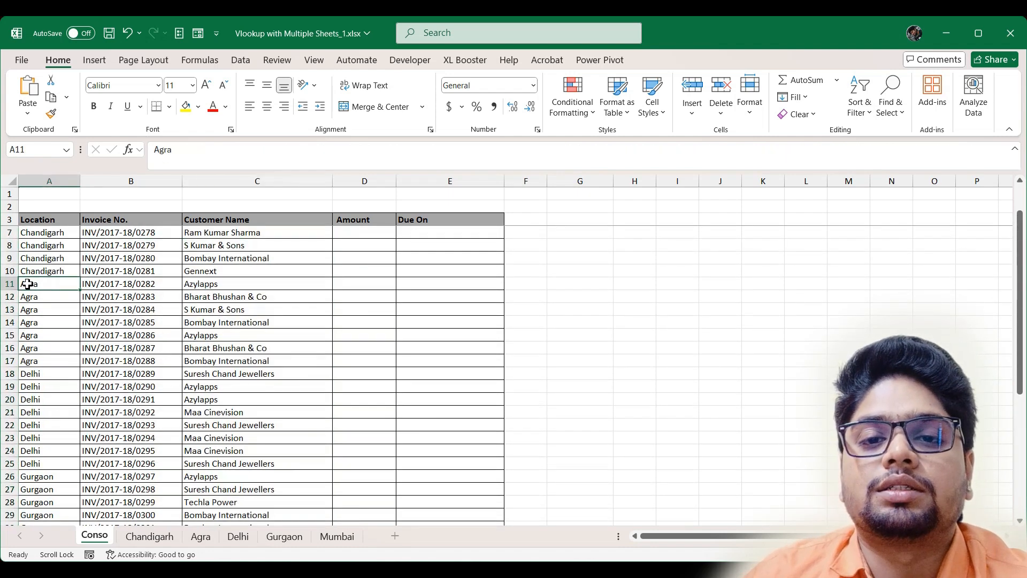
pyautogui.click(9, 284)
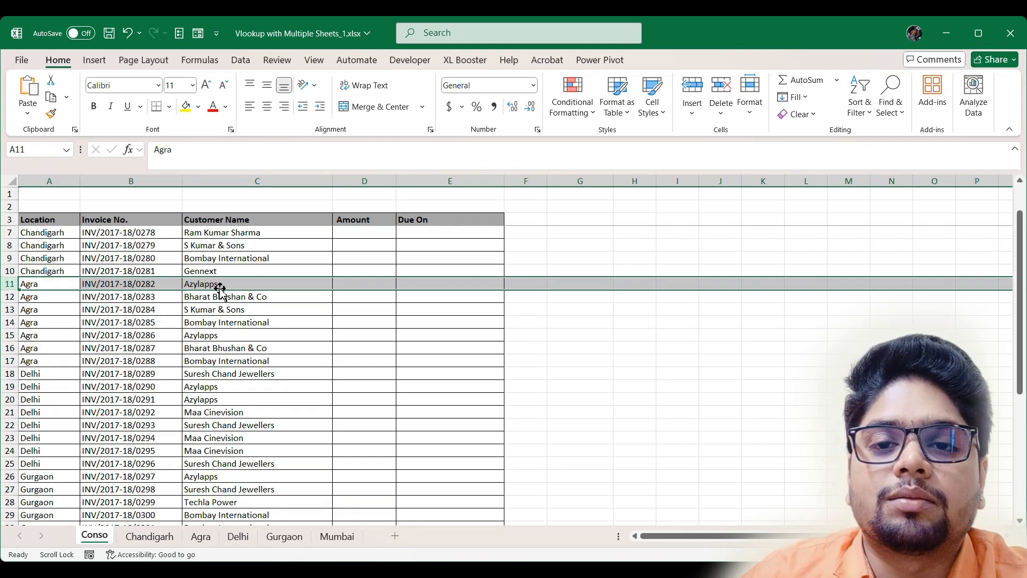
pyautogui.click(201, 536)
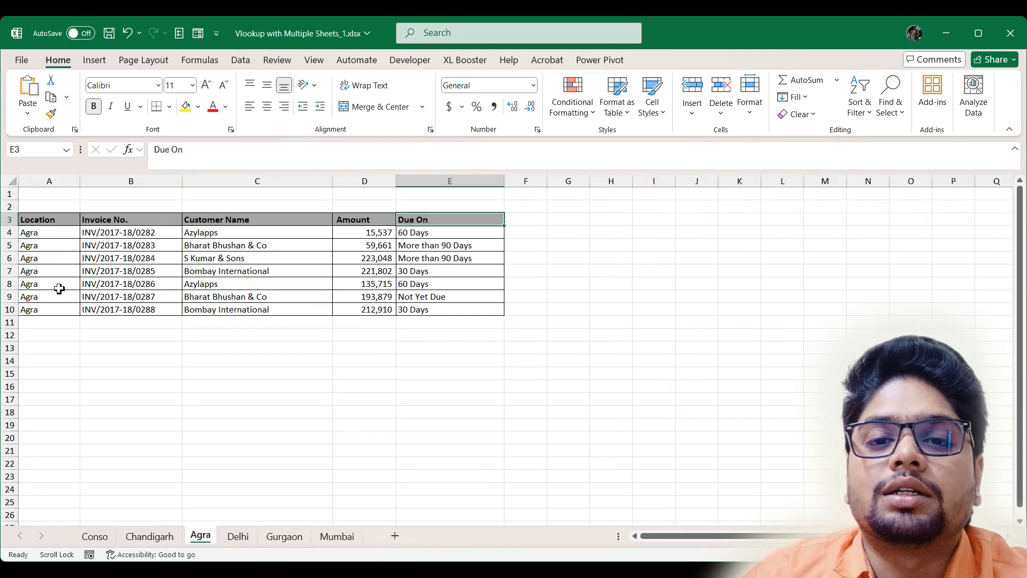
pyautogui.click(8, 284)
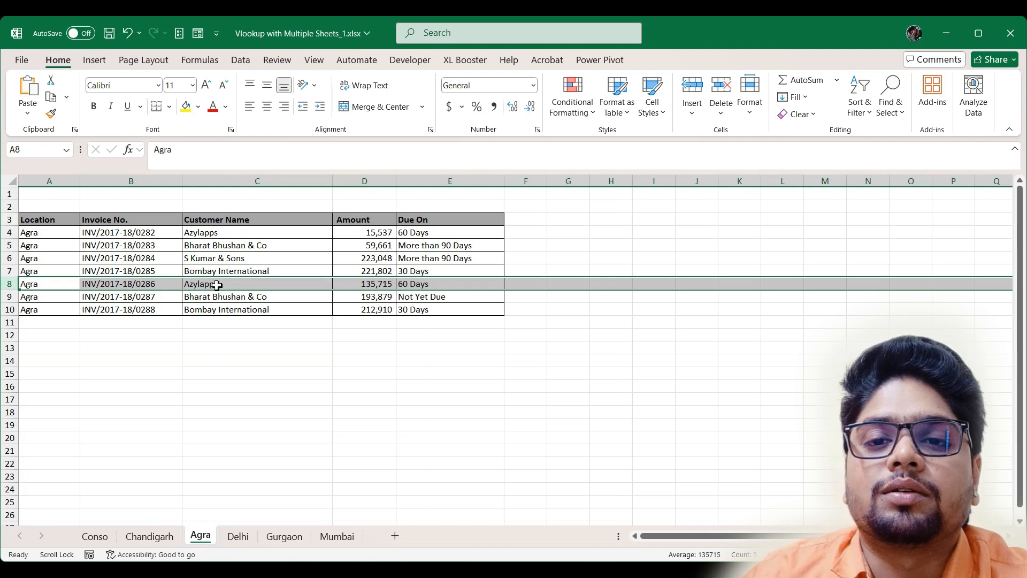
pyautogui.click(9, 233)
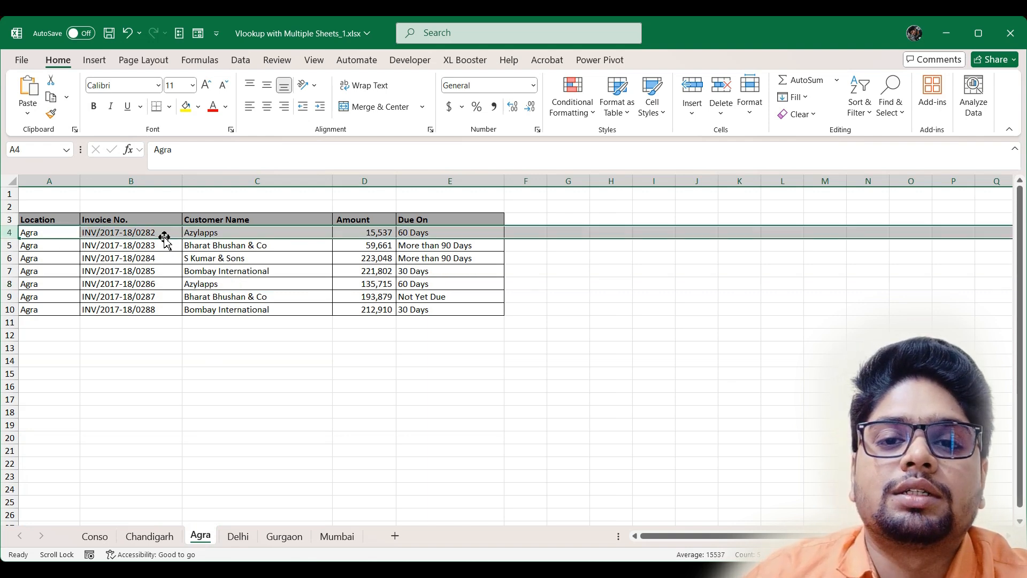
pyautogui.click(111, 536)
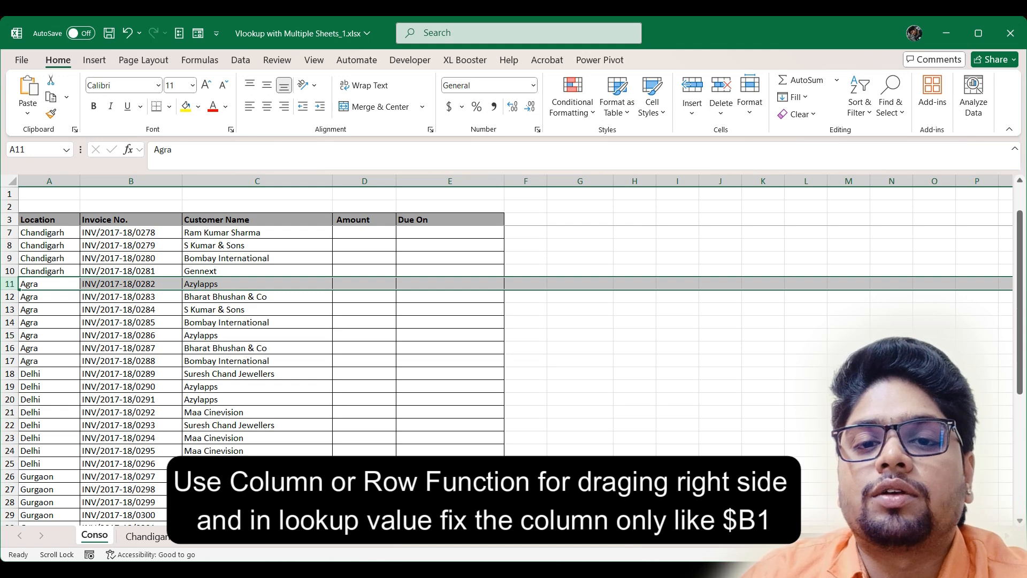
pyautogui.click(9, 335)
pyautogui.click(196, 541)
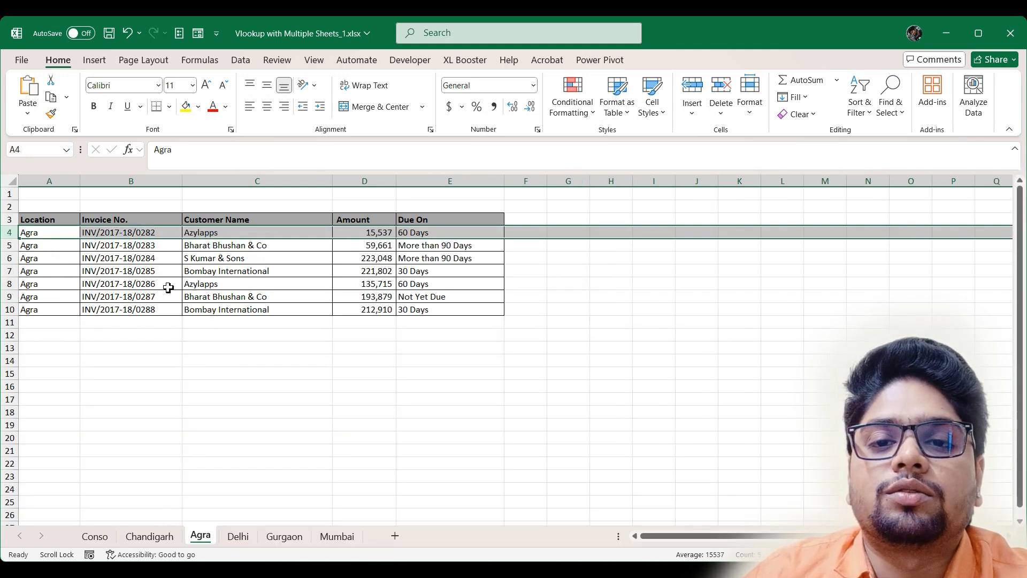
pyautogui.click(252, 284)
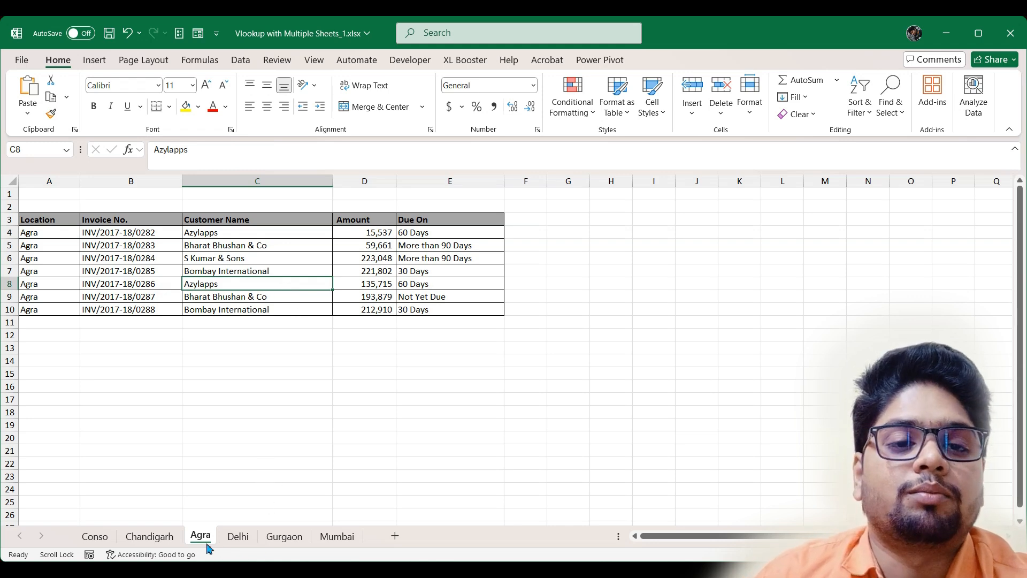
pyautogui.click(106, 542)
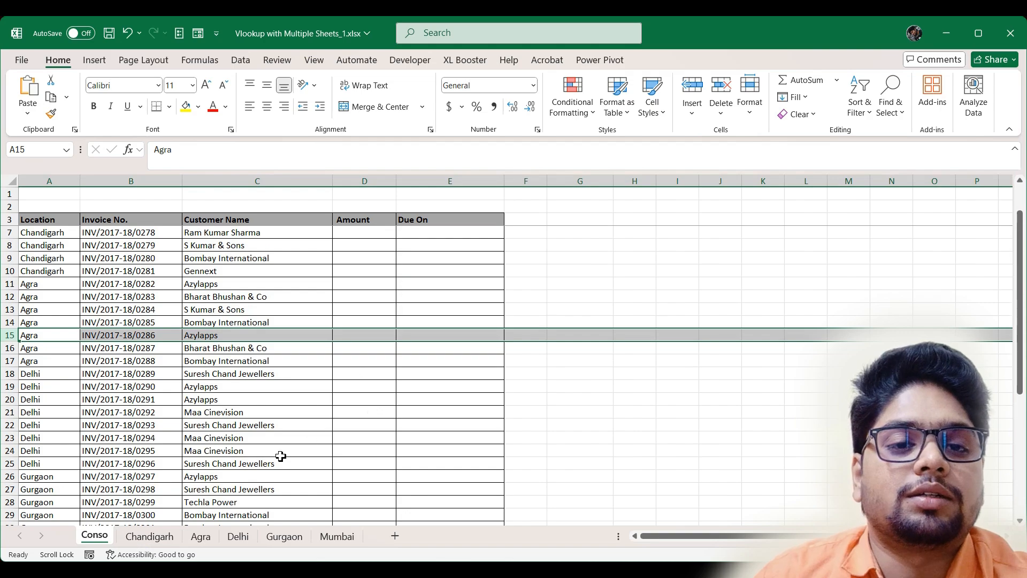